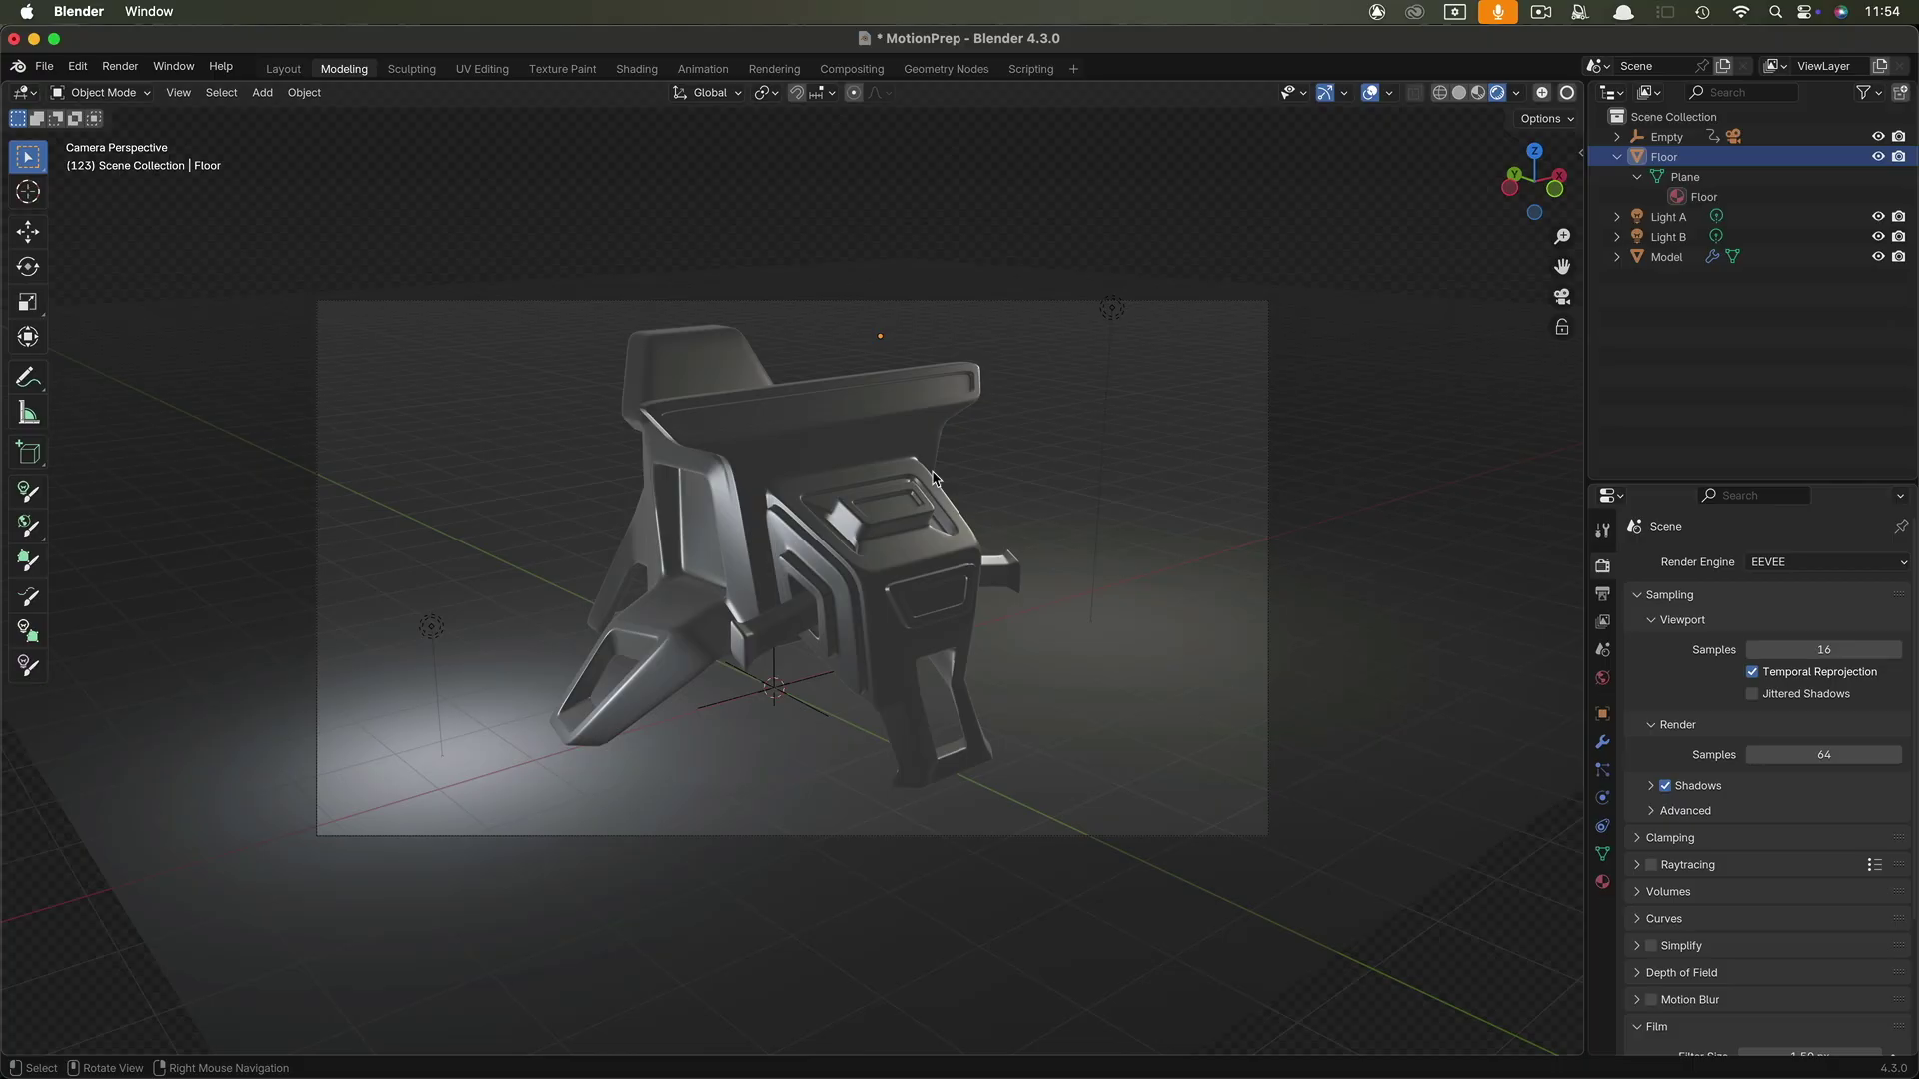
# Keep EEVEE as the render engine and enlarge the Properties editor.
pyautogui.click(1824, 566)
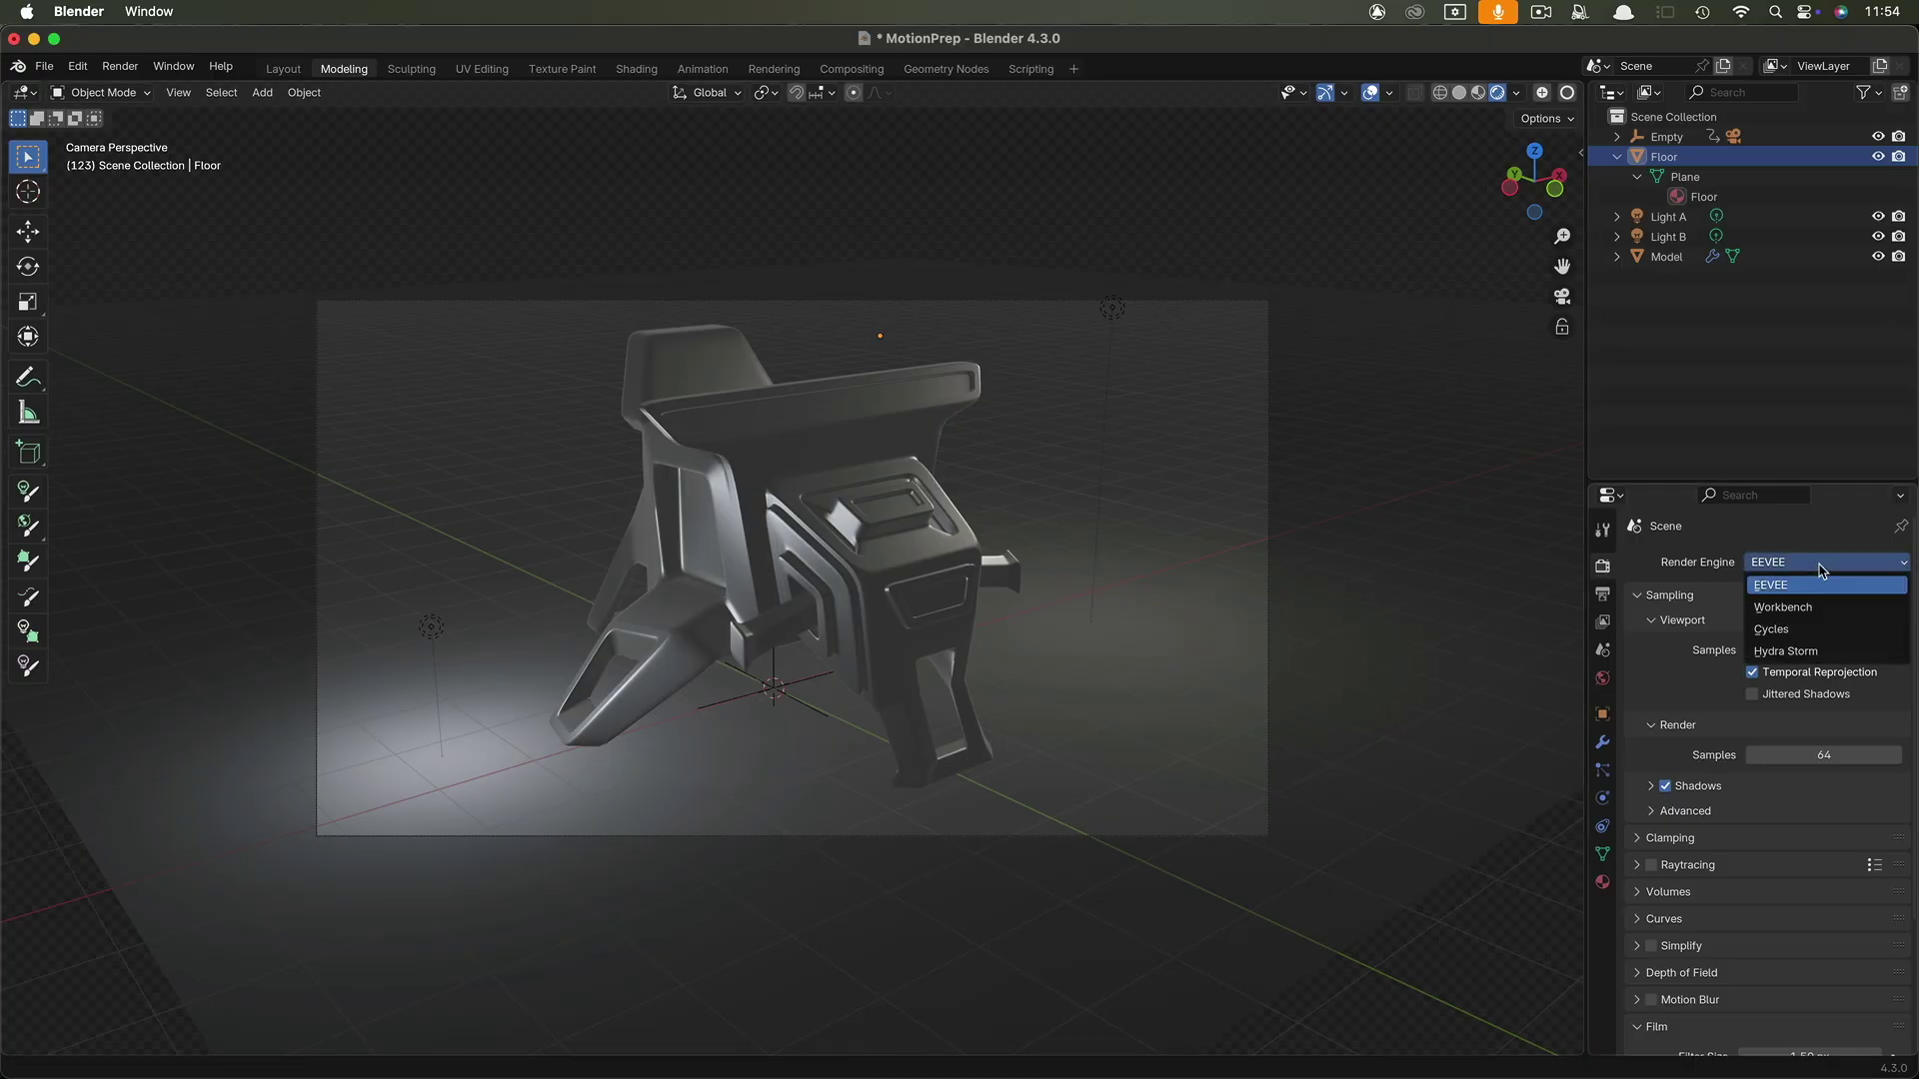
pyautogui.click(1809, 587)
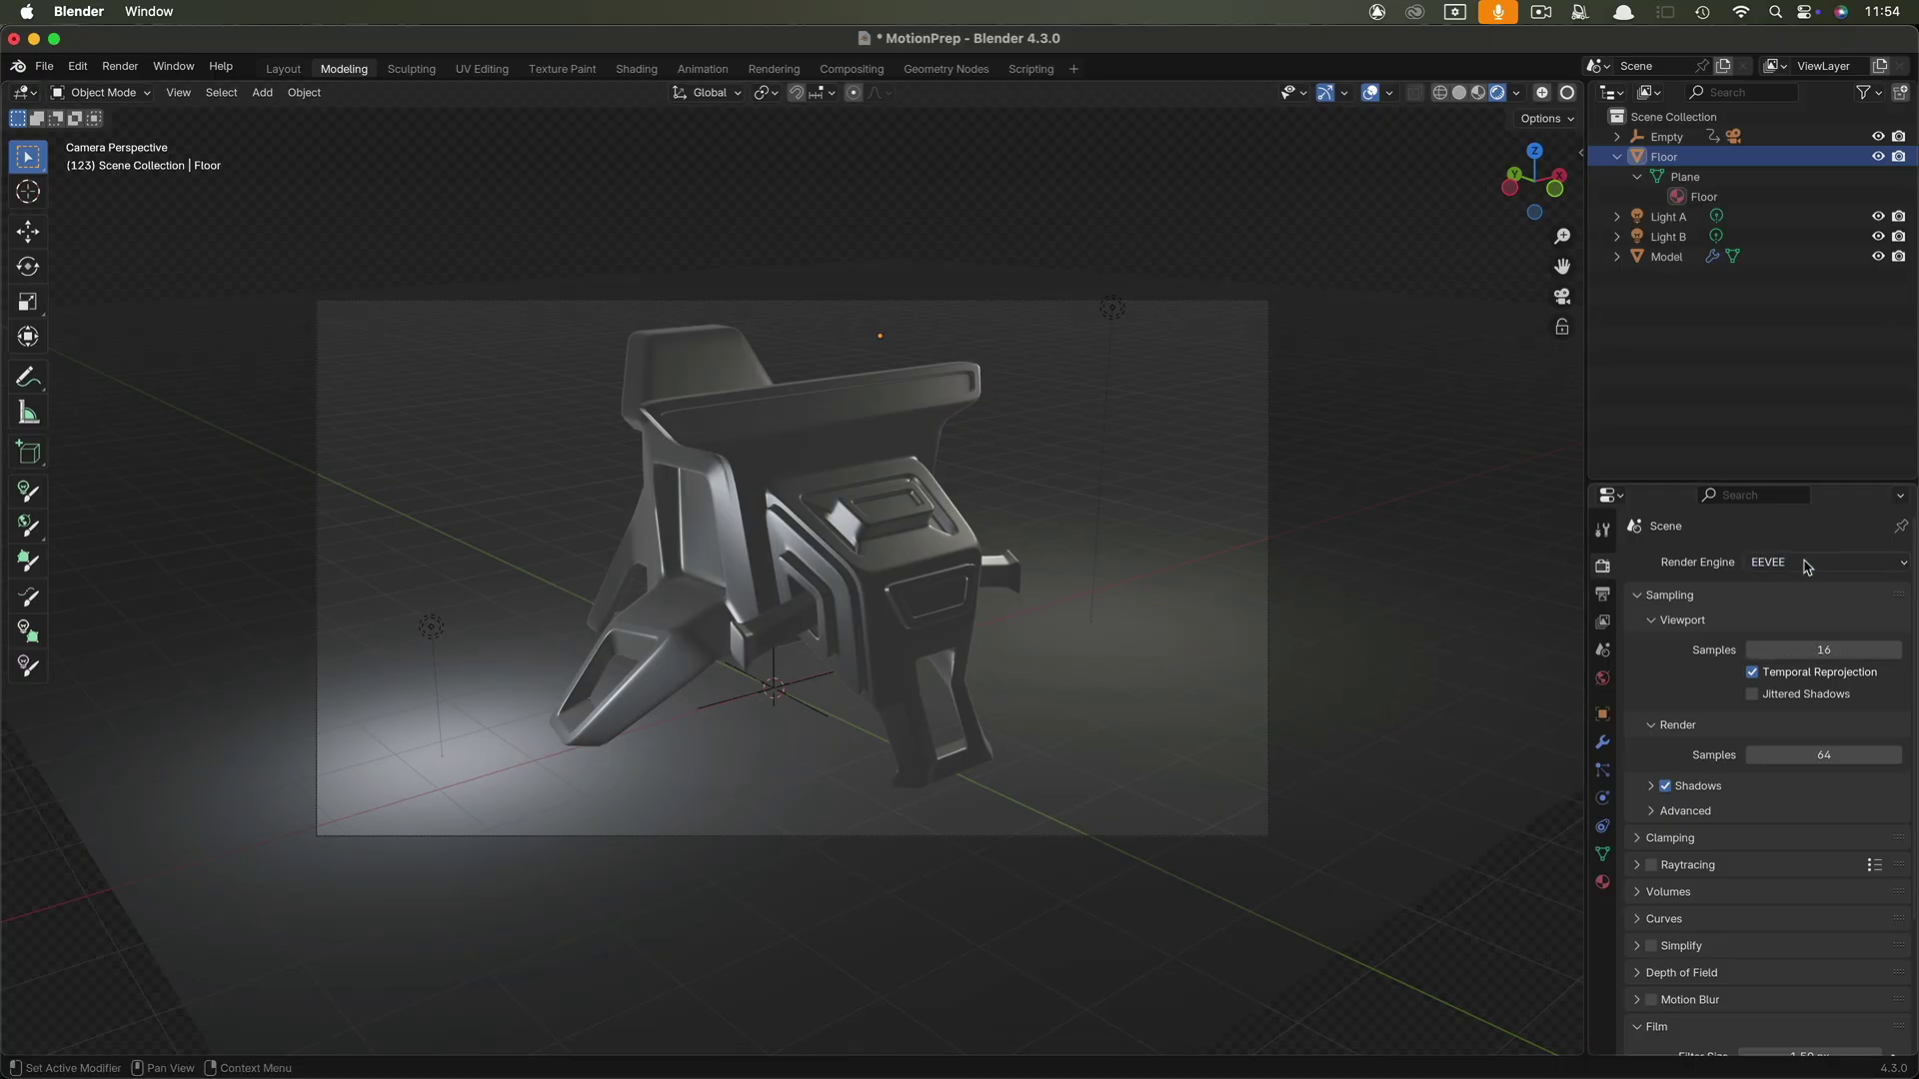
pyautogui.moveTo(1738, 484); pyautogui.dragTo(1737, 340)
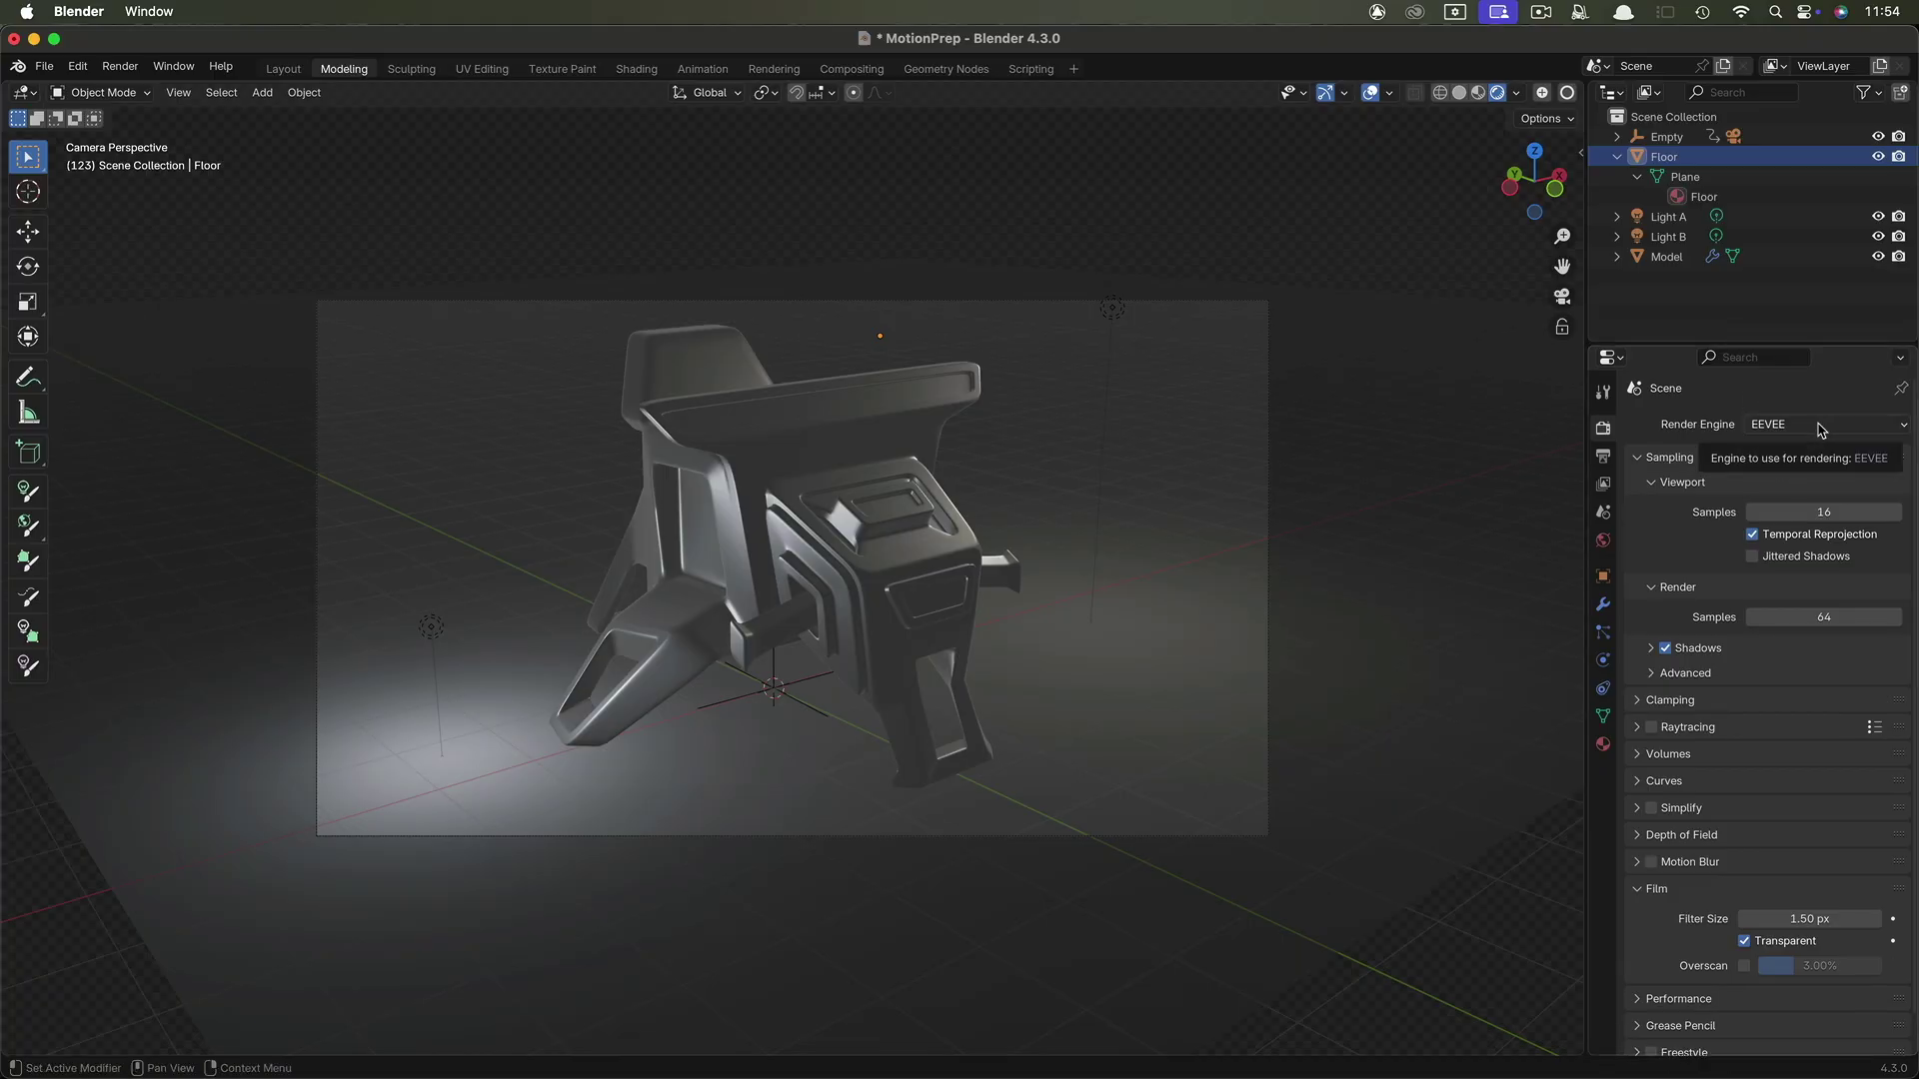
pyautogui.moveTo(1703, 345)
pyautogui.mouseDown()
pyautogui.moveTo(1696, 439)
pyautogui.moveTo(1703, 350)
pyautogui.mouseUp()
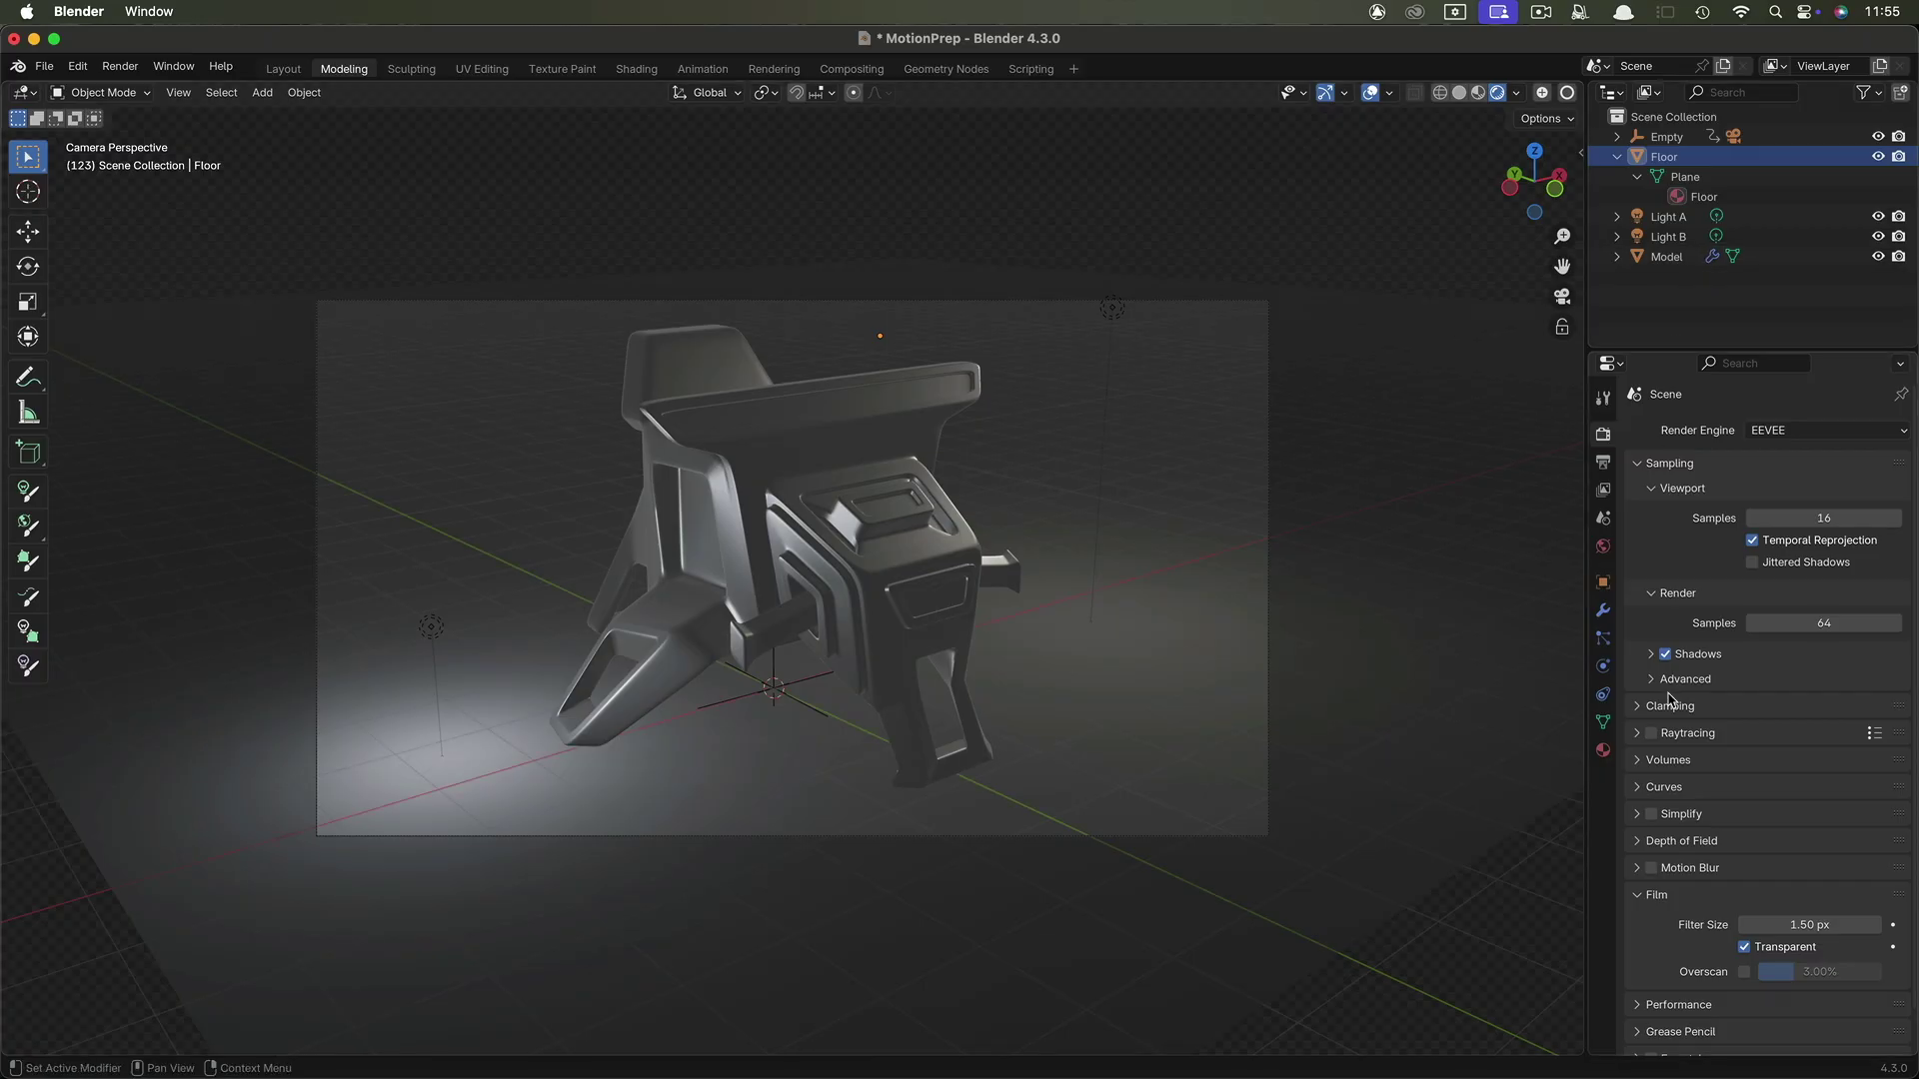
# Enable Visibility > Mask > Holdout on the Floor object.
pyautogui.click(1603, 582)
pyautogui.scroll(-3, 1711, 787)
pyautogui.scroll(-1, 1710, 789)
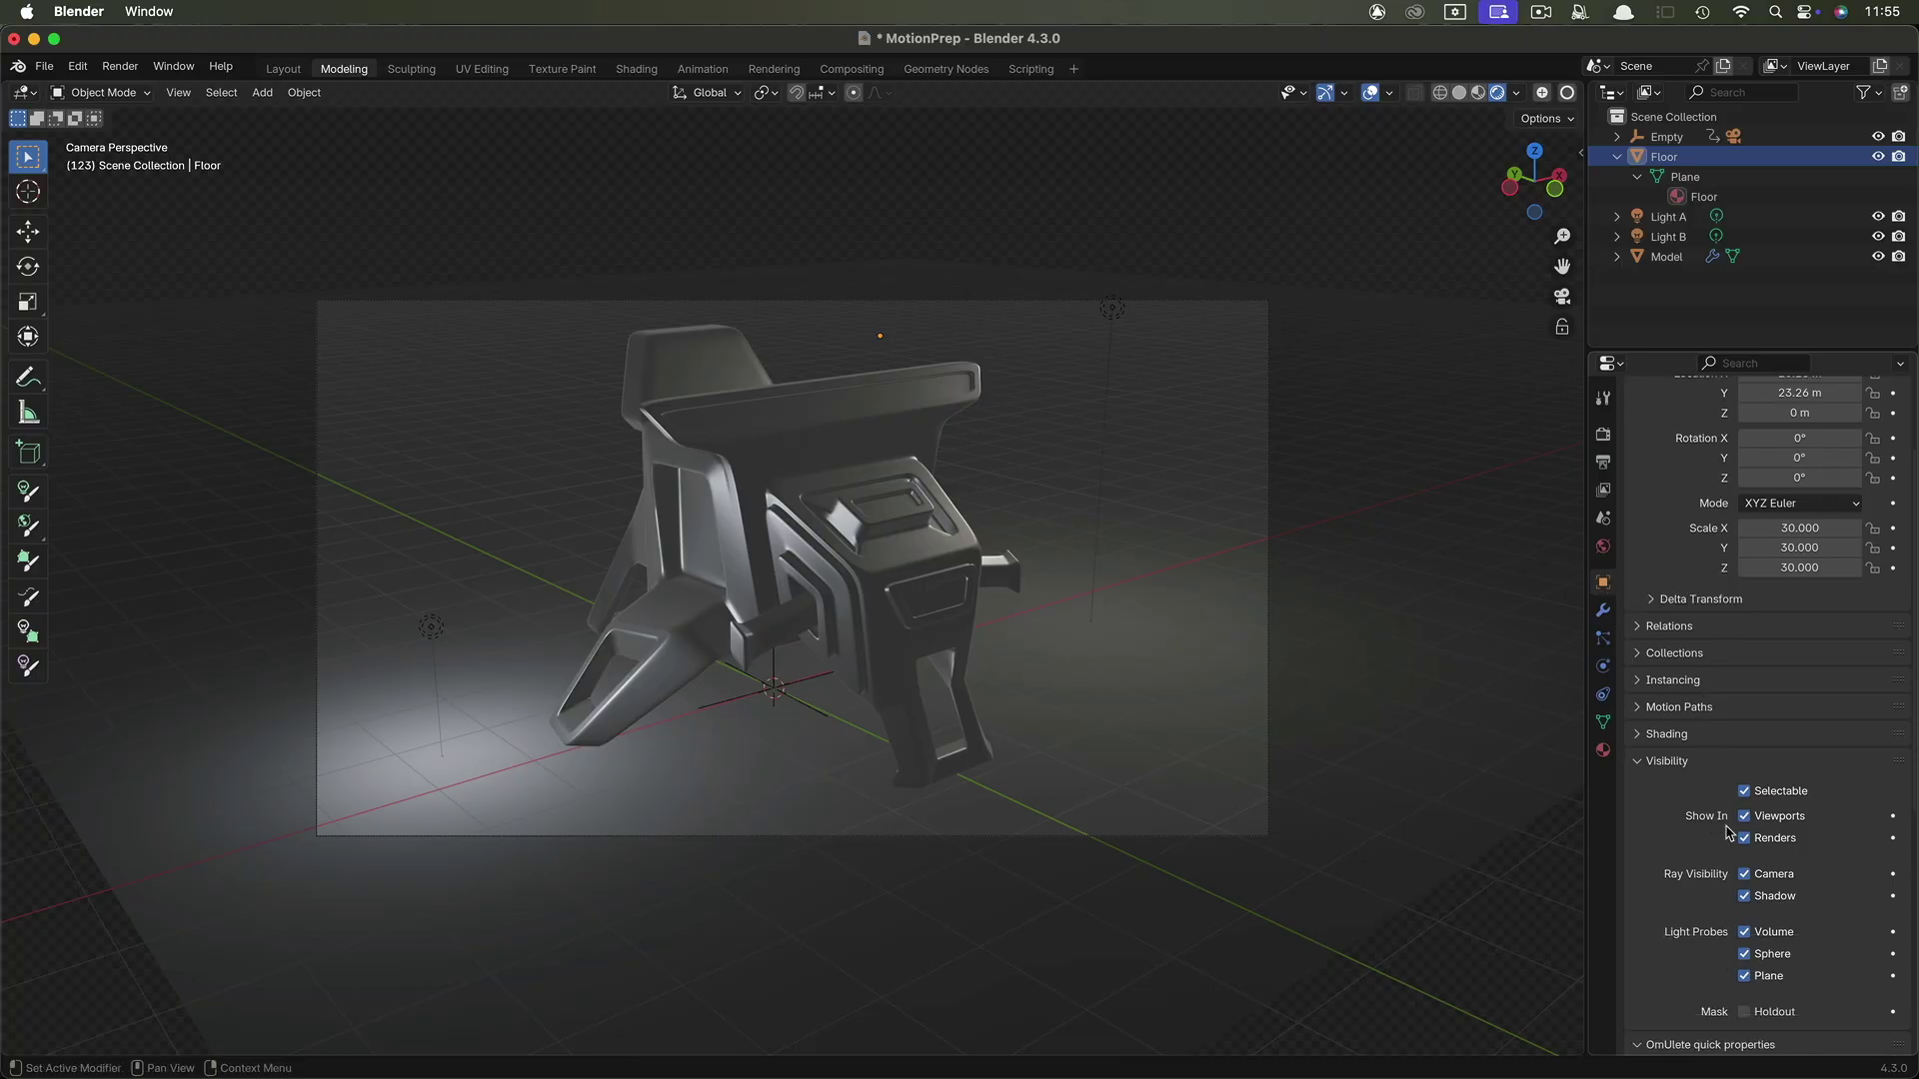
pyautogui.scroll(-4, 1734, 834)
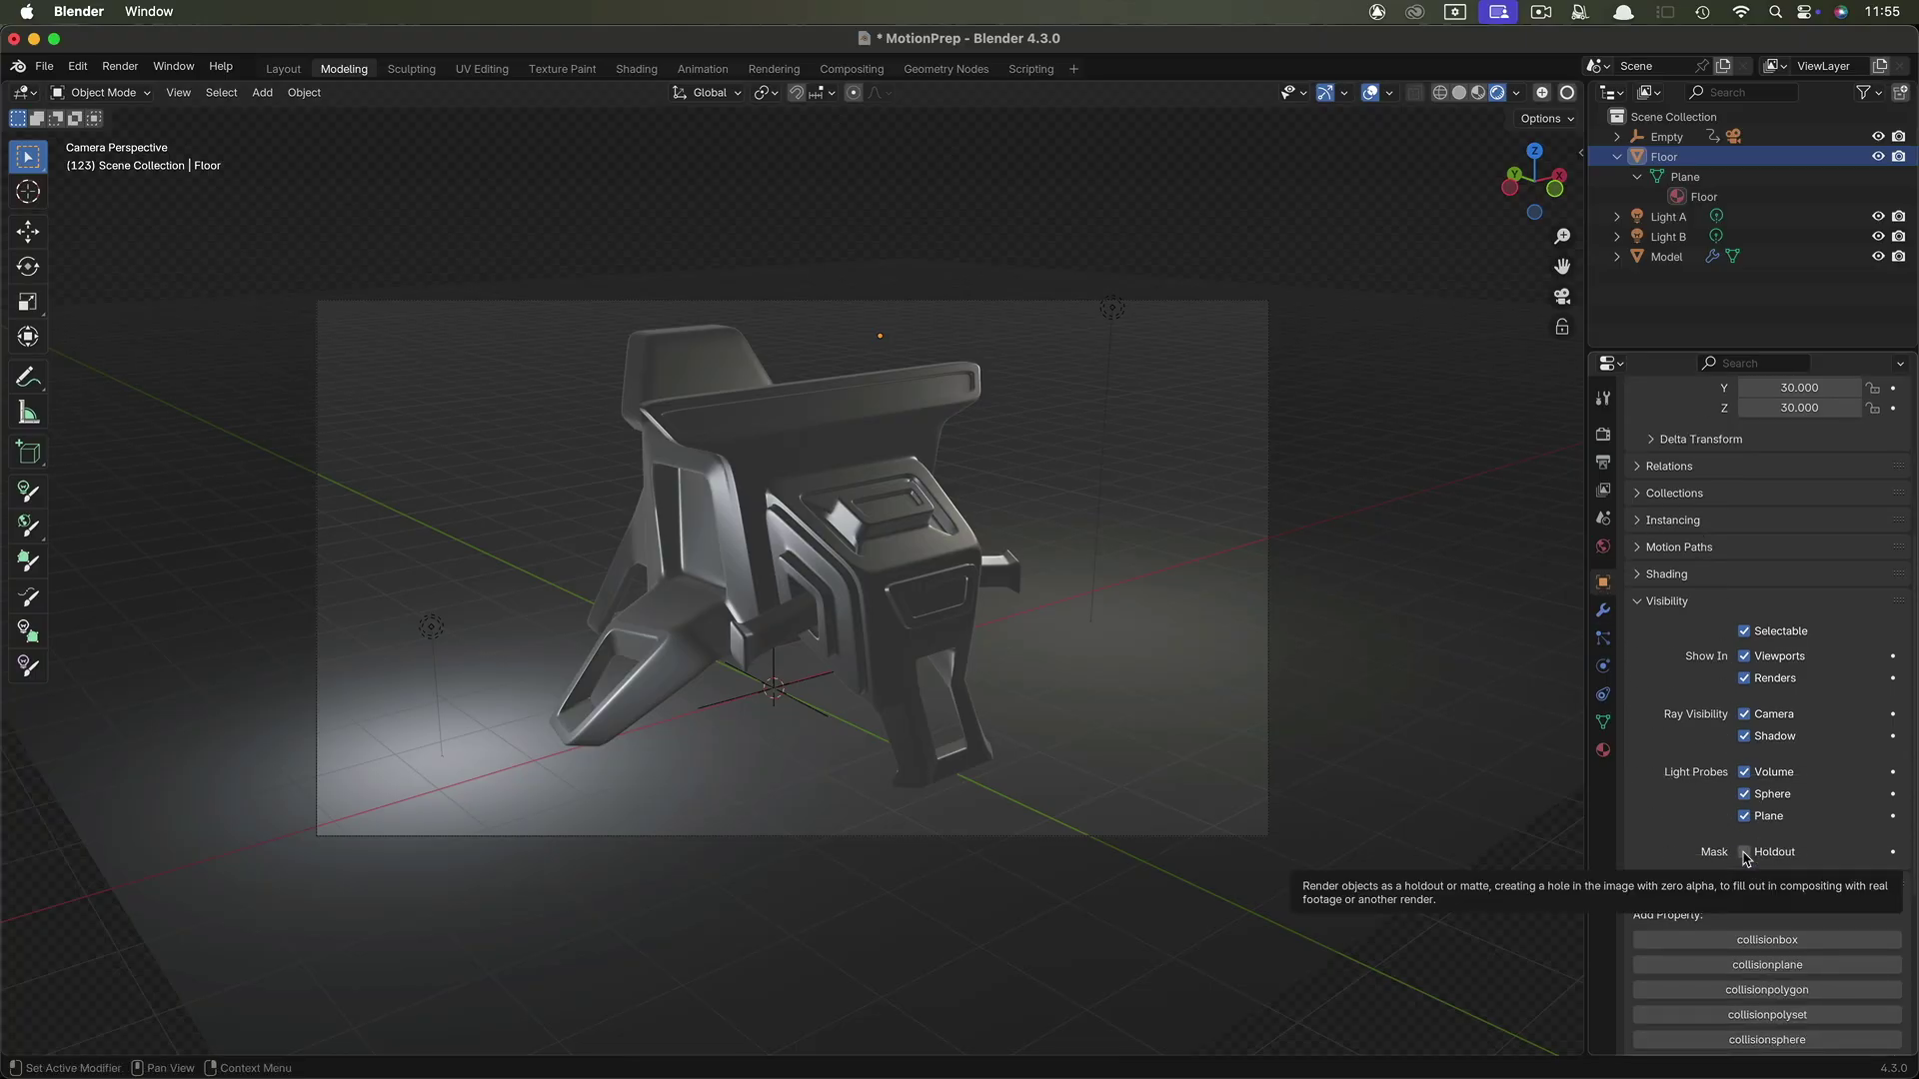
pyautogui.click(1744, 855)
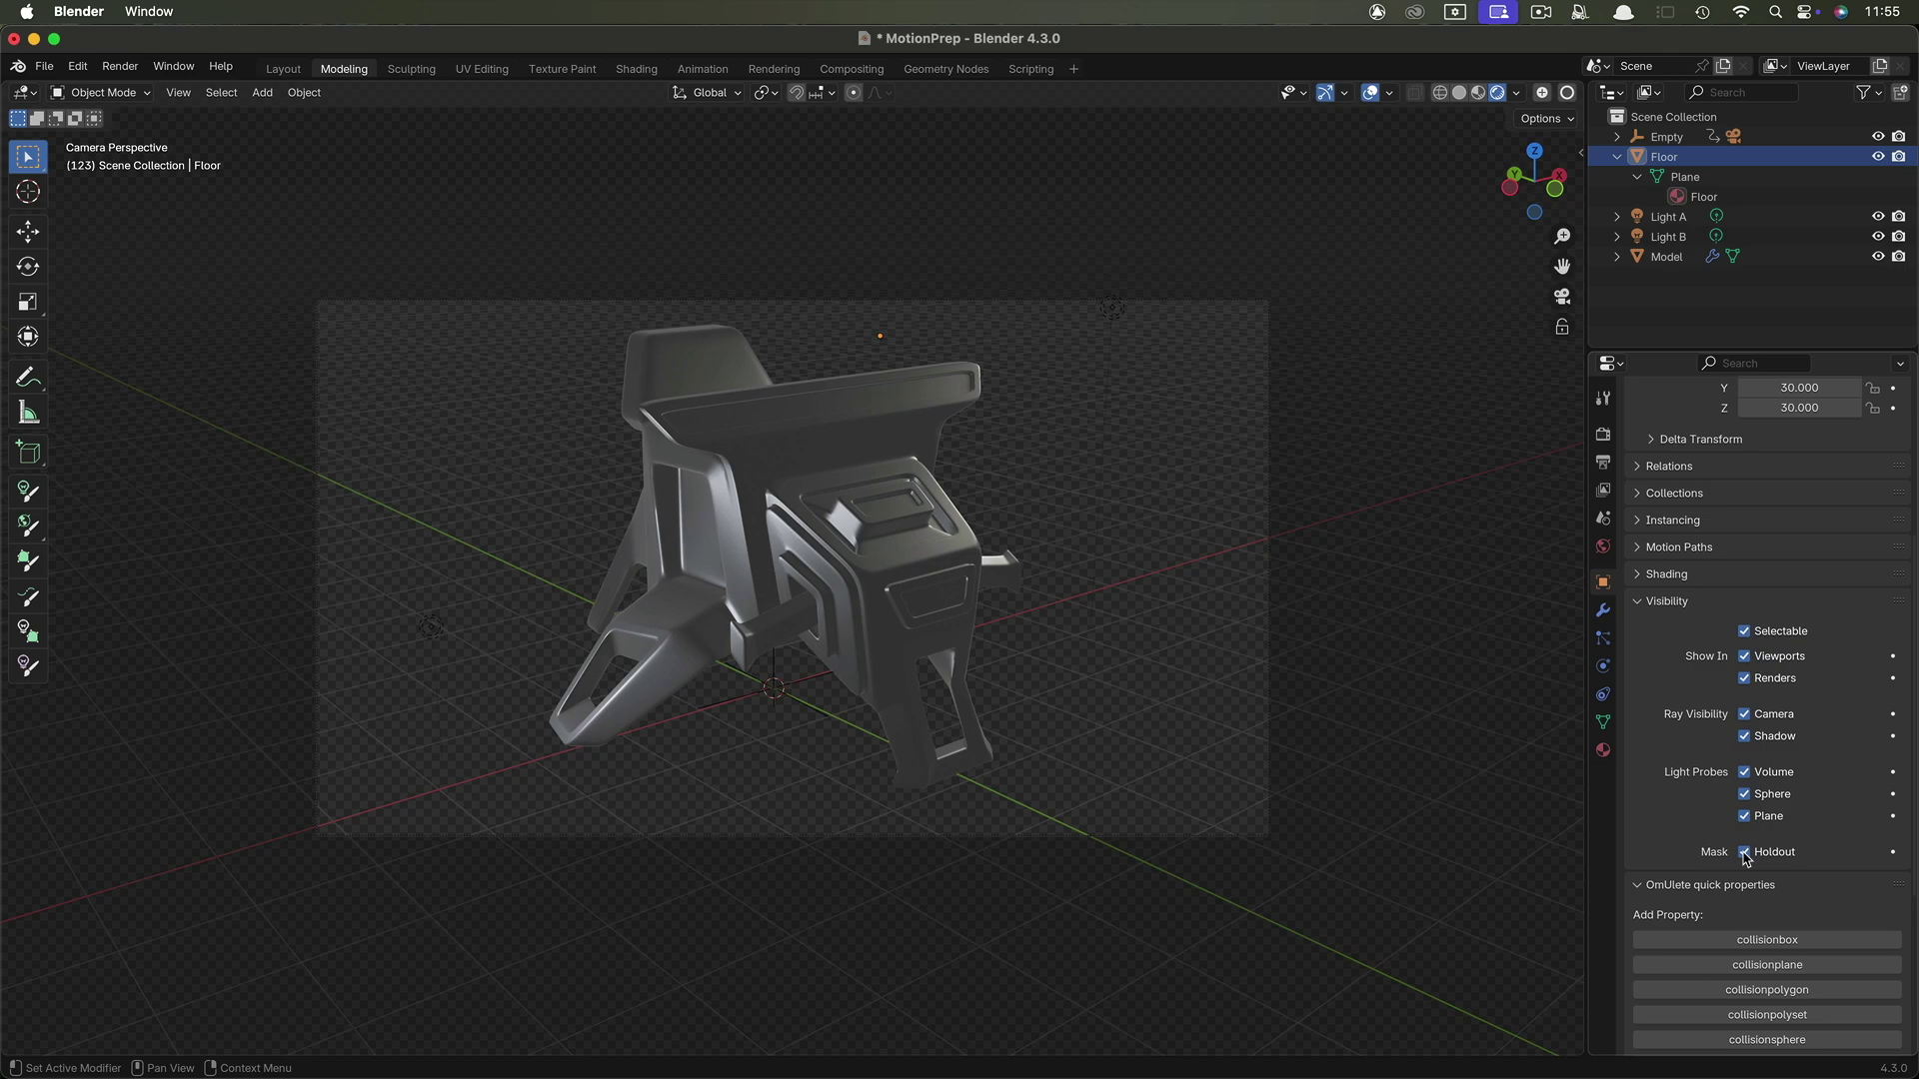
# Clear the 'Position' file name from the render output path and confirm.
pyautogui.click(1604, 463)
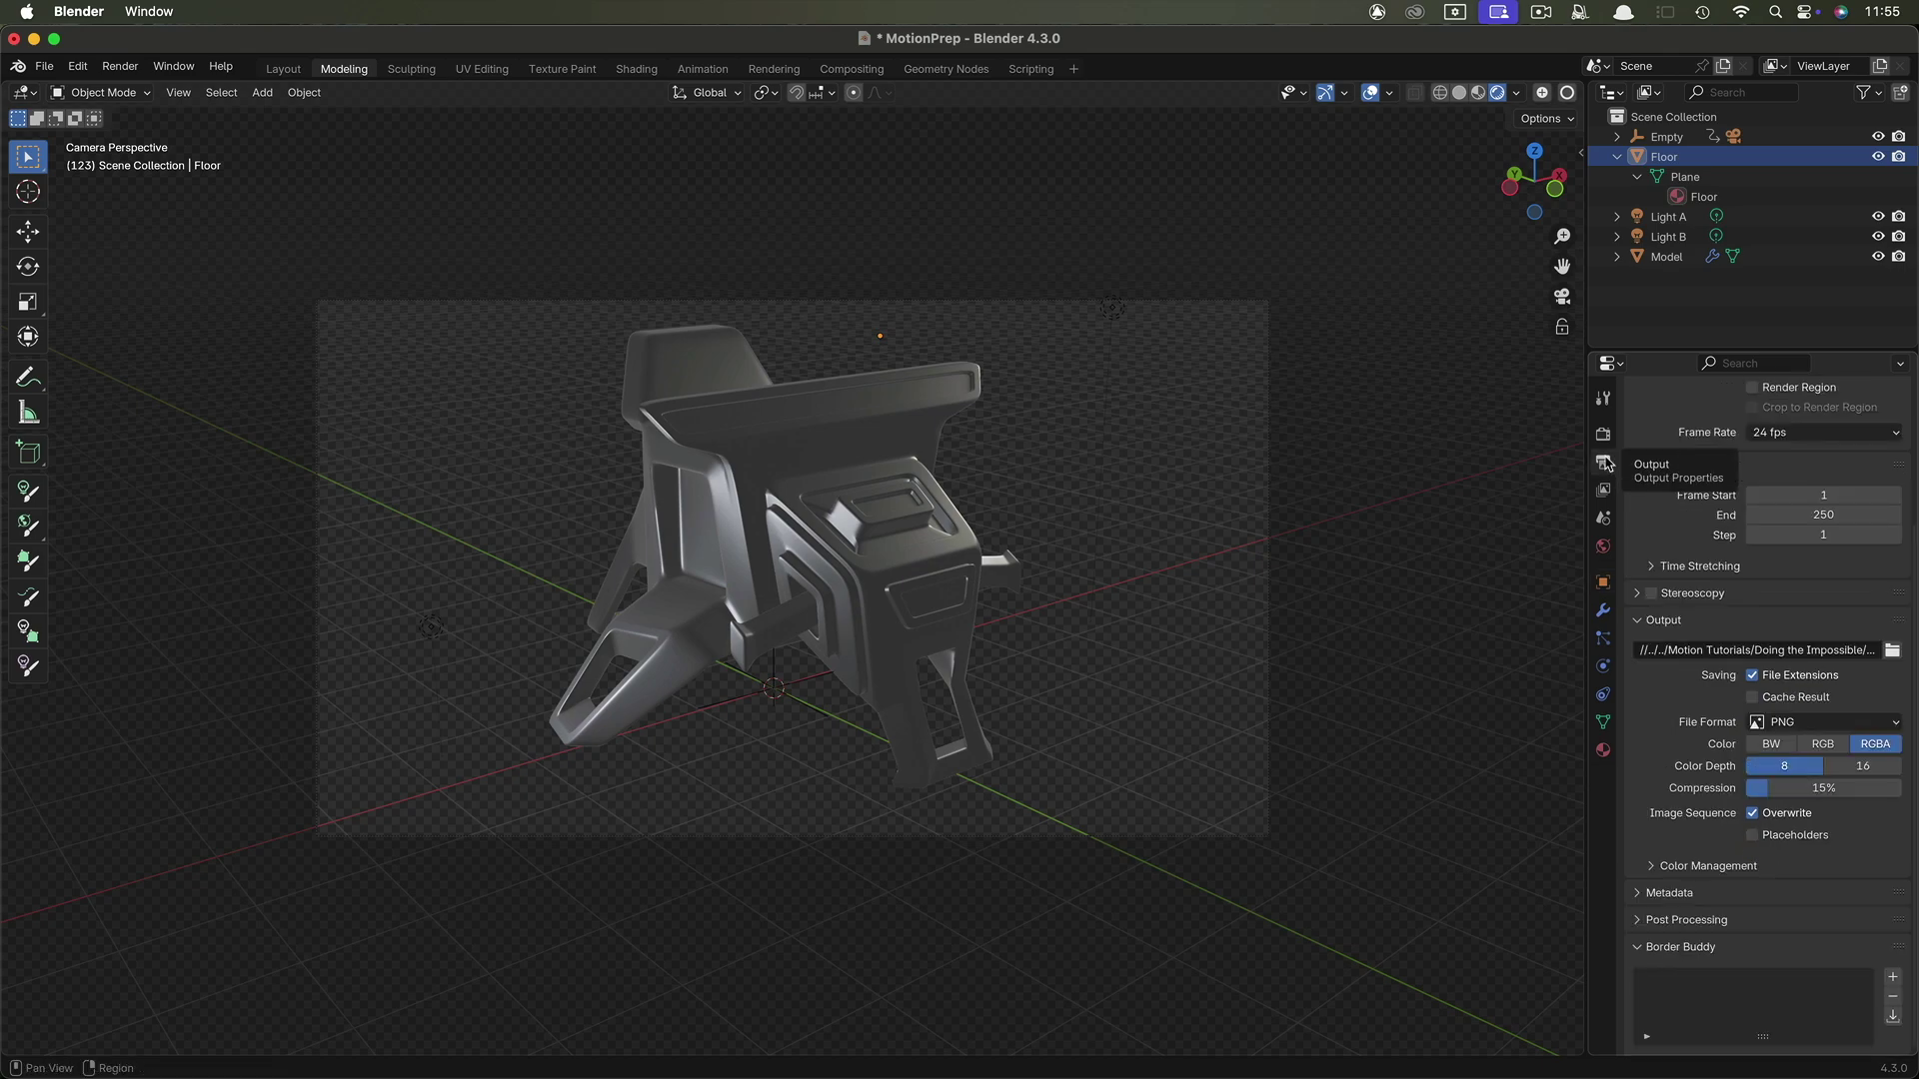
pyautogui.click(1892, 652)
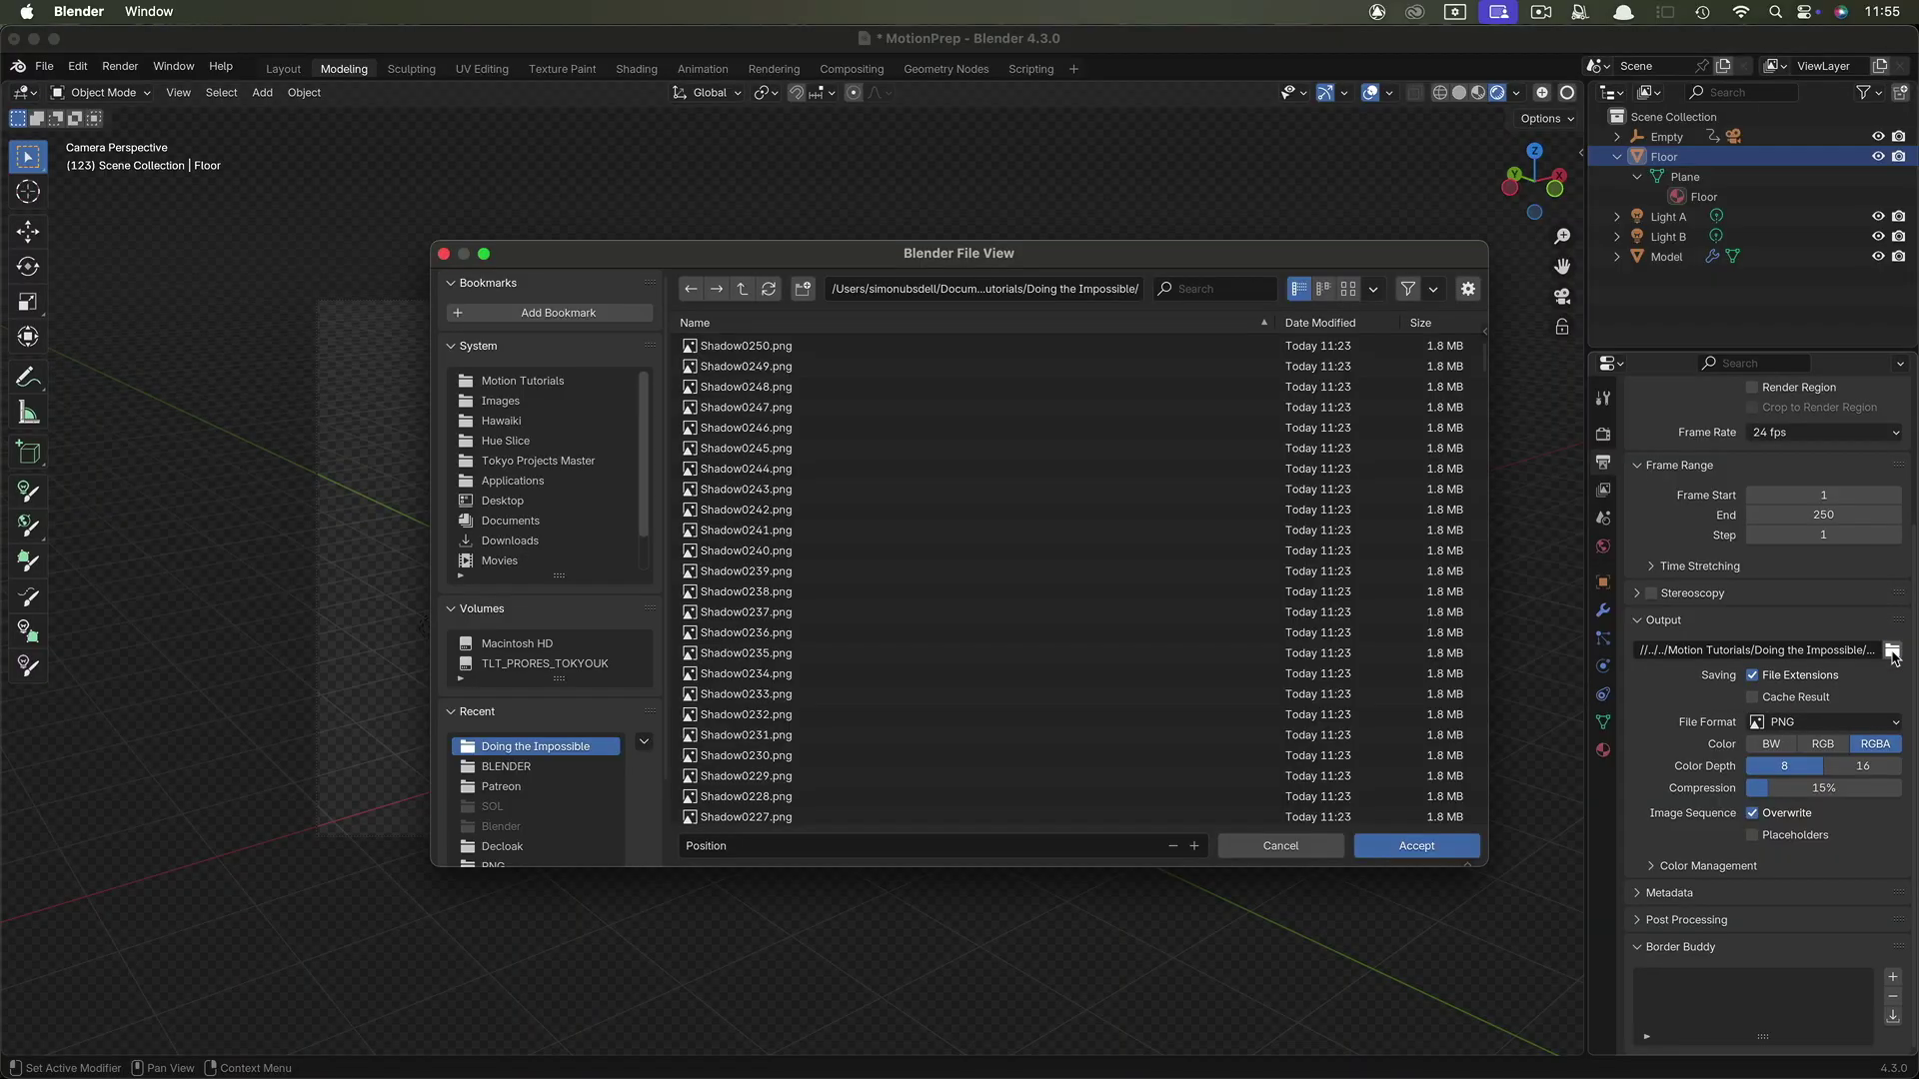
pyautogui.click(779, 847)
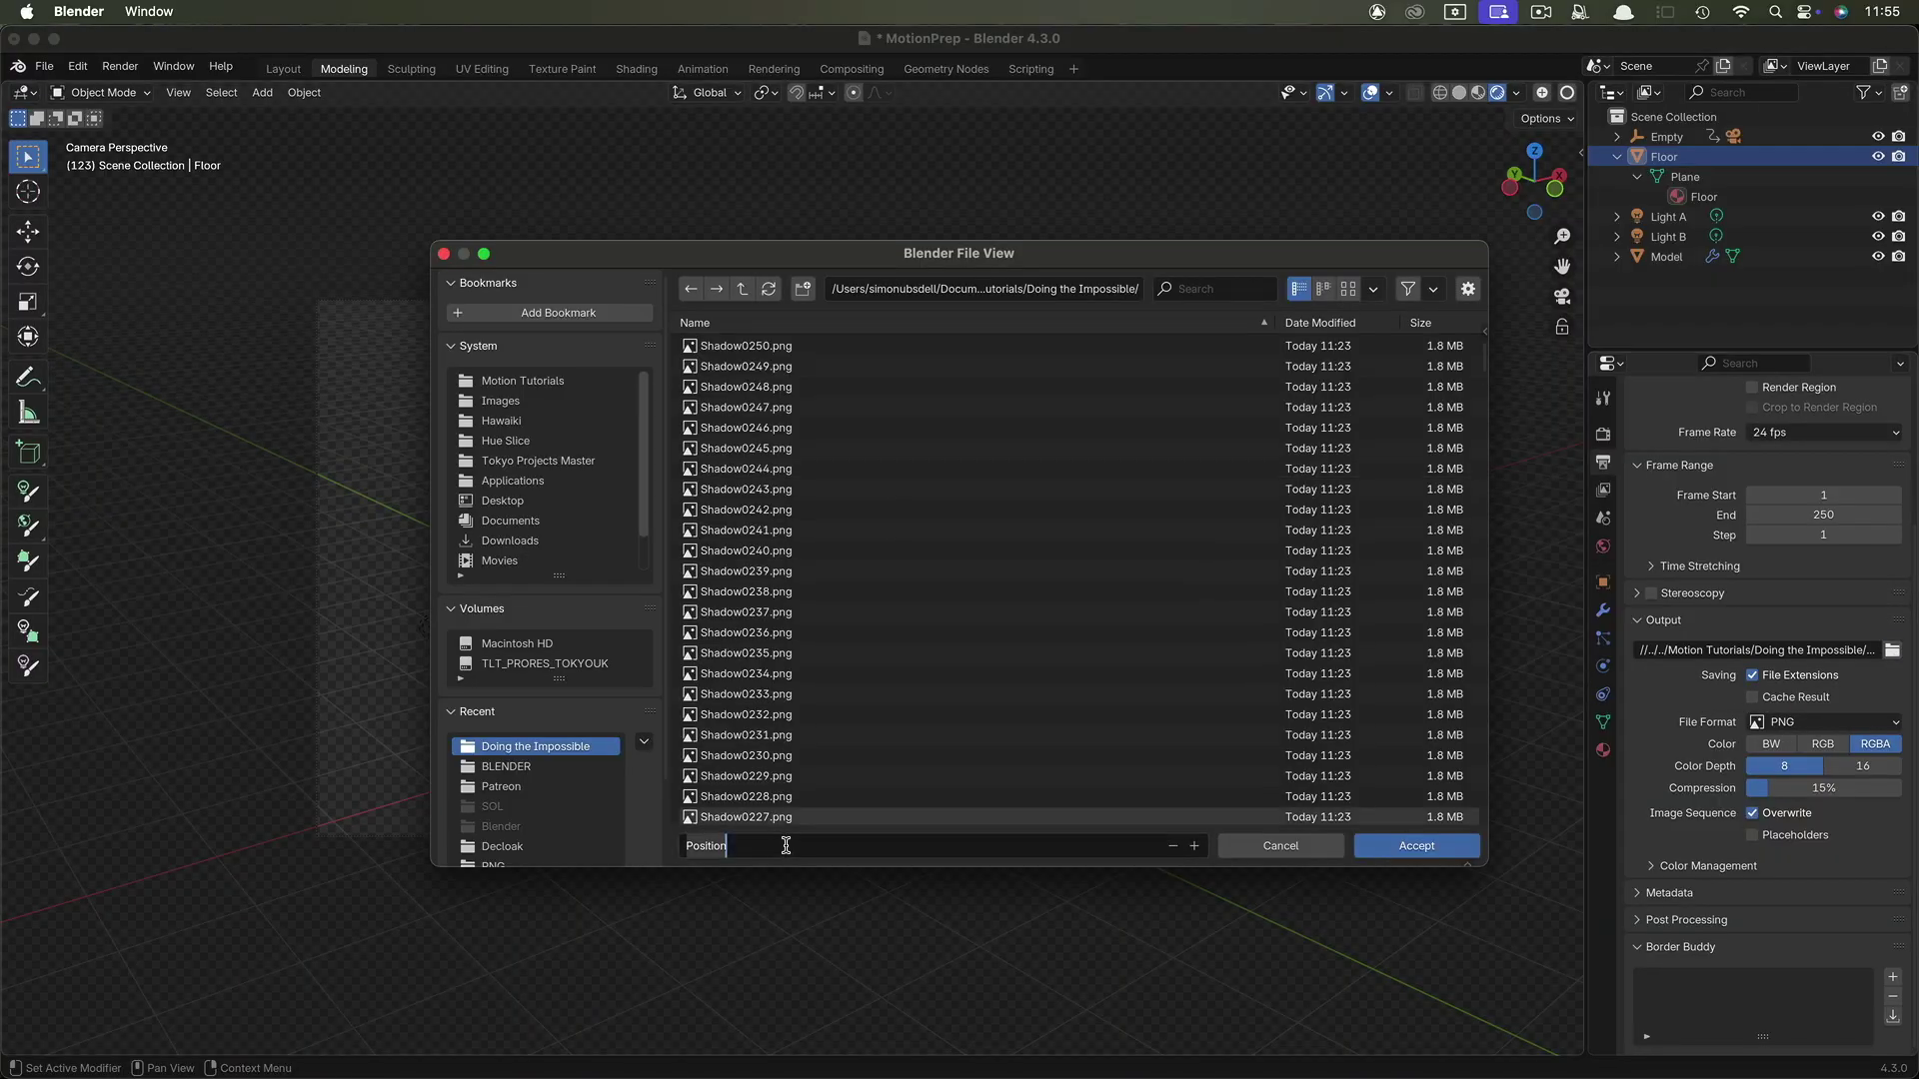
pyautogui.press('BackSpace')
pyautogui.press('Return')
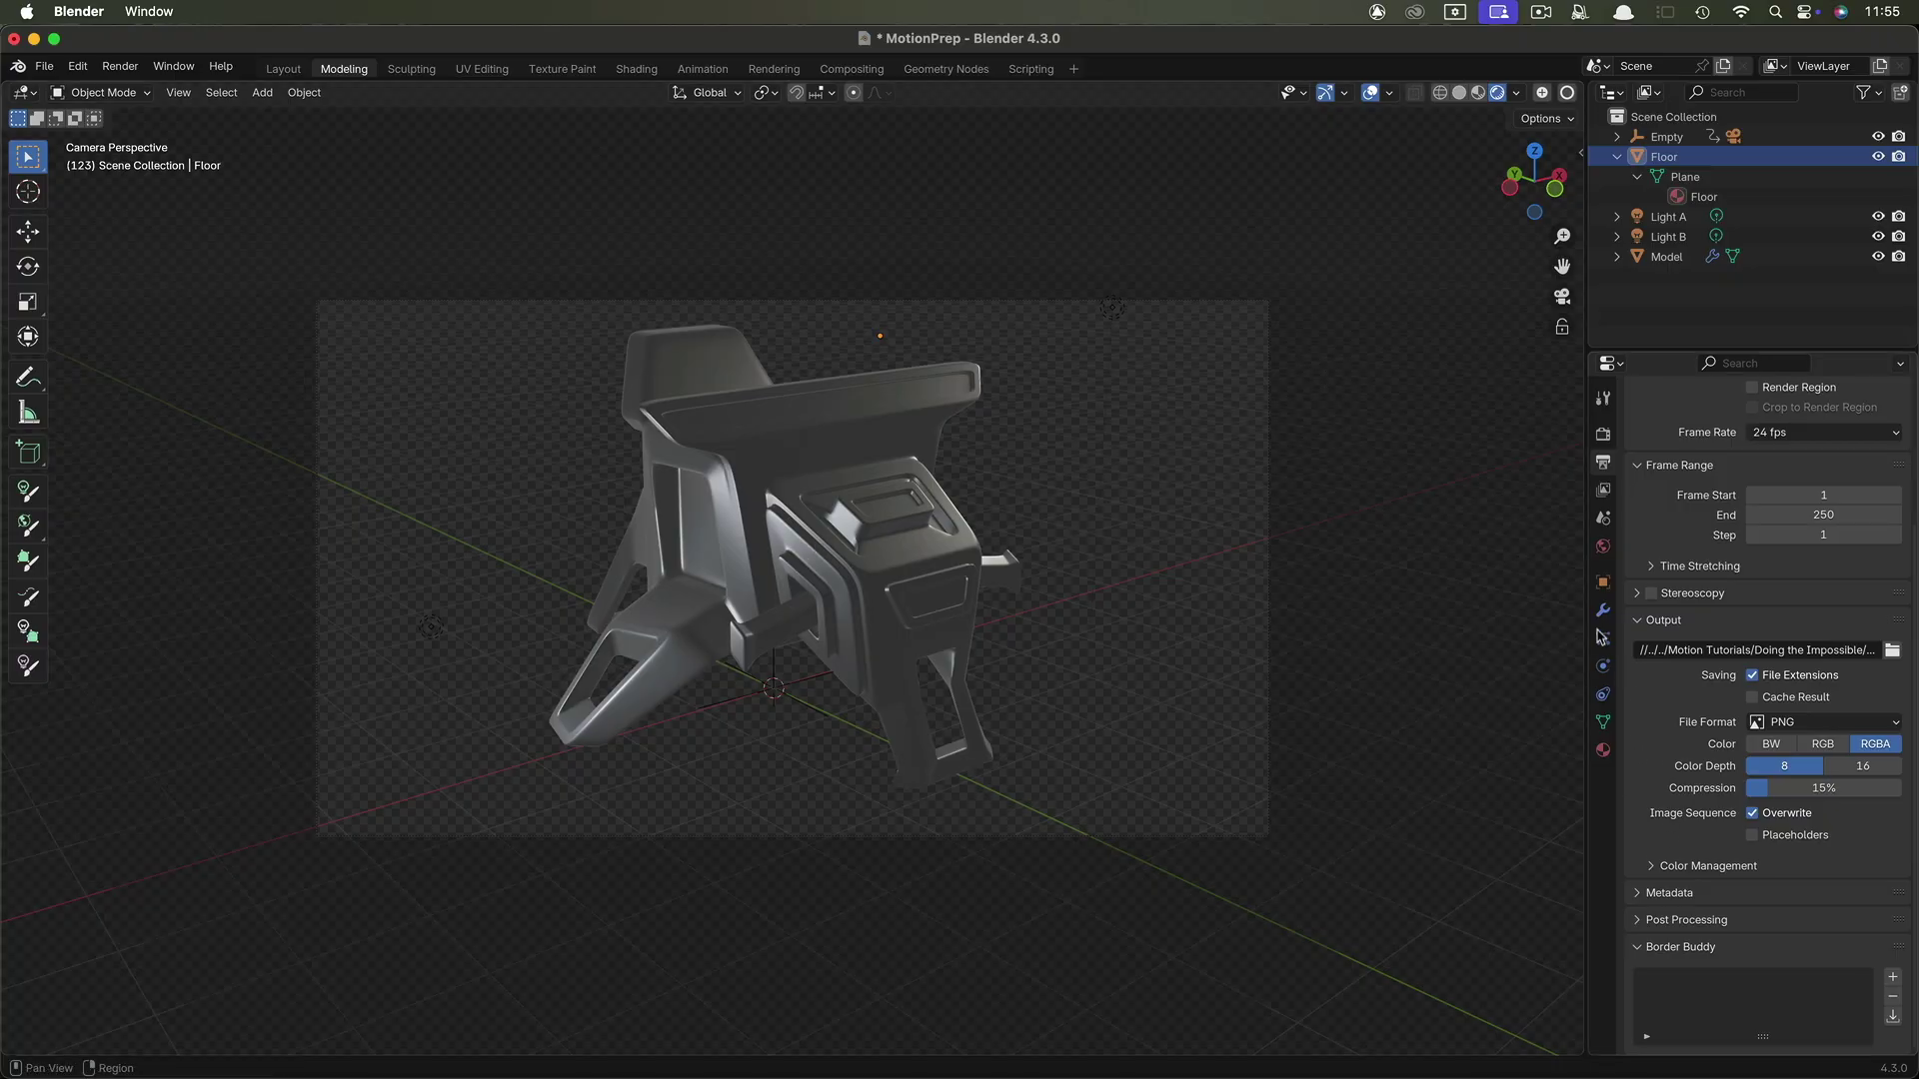
# Turn off Holdout on the Floor and make the Model a holdout with Shadow ray visibility off.
pyautogui.click(1604, 587)
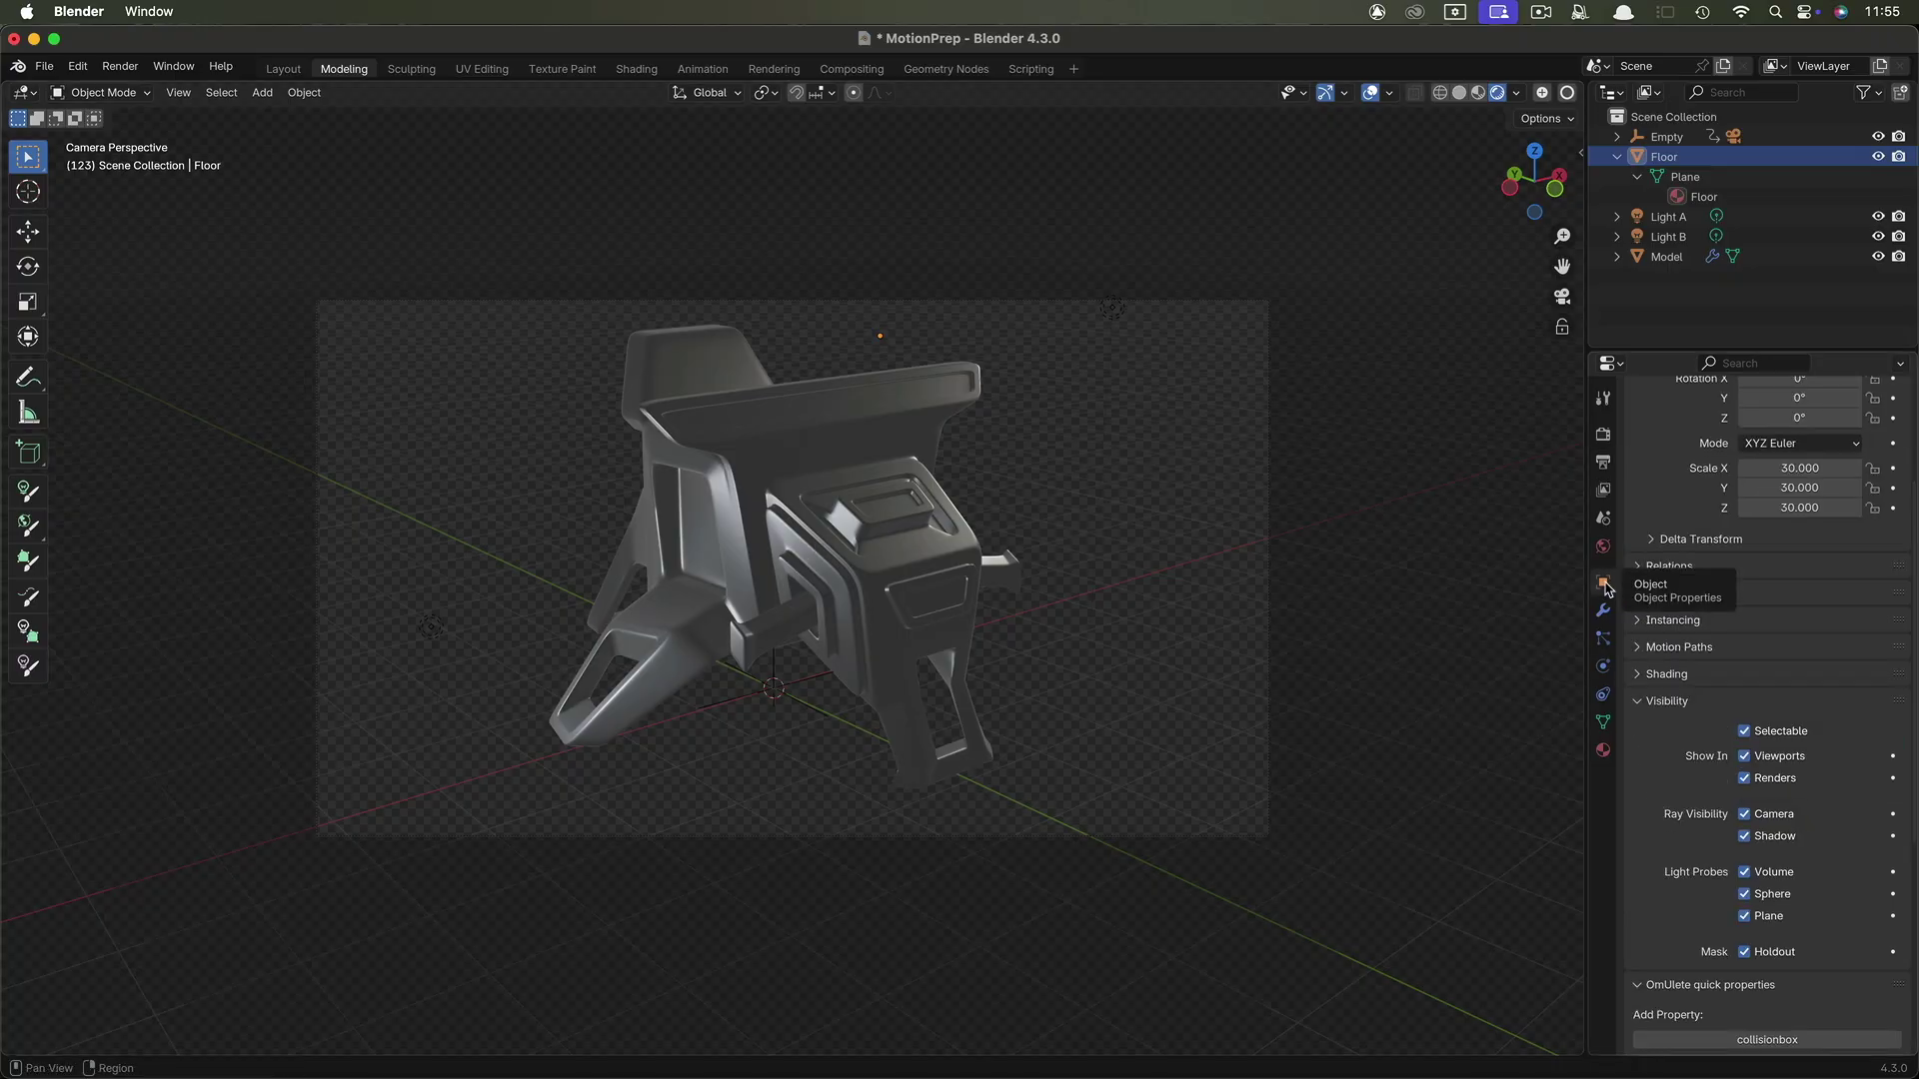
pyautogui.click(1745, 952)
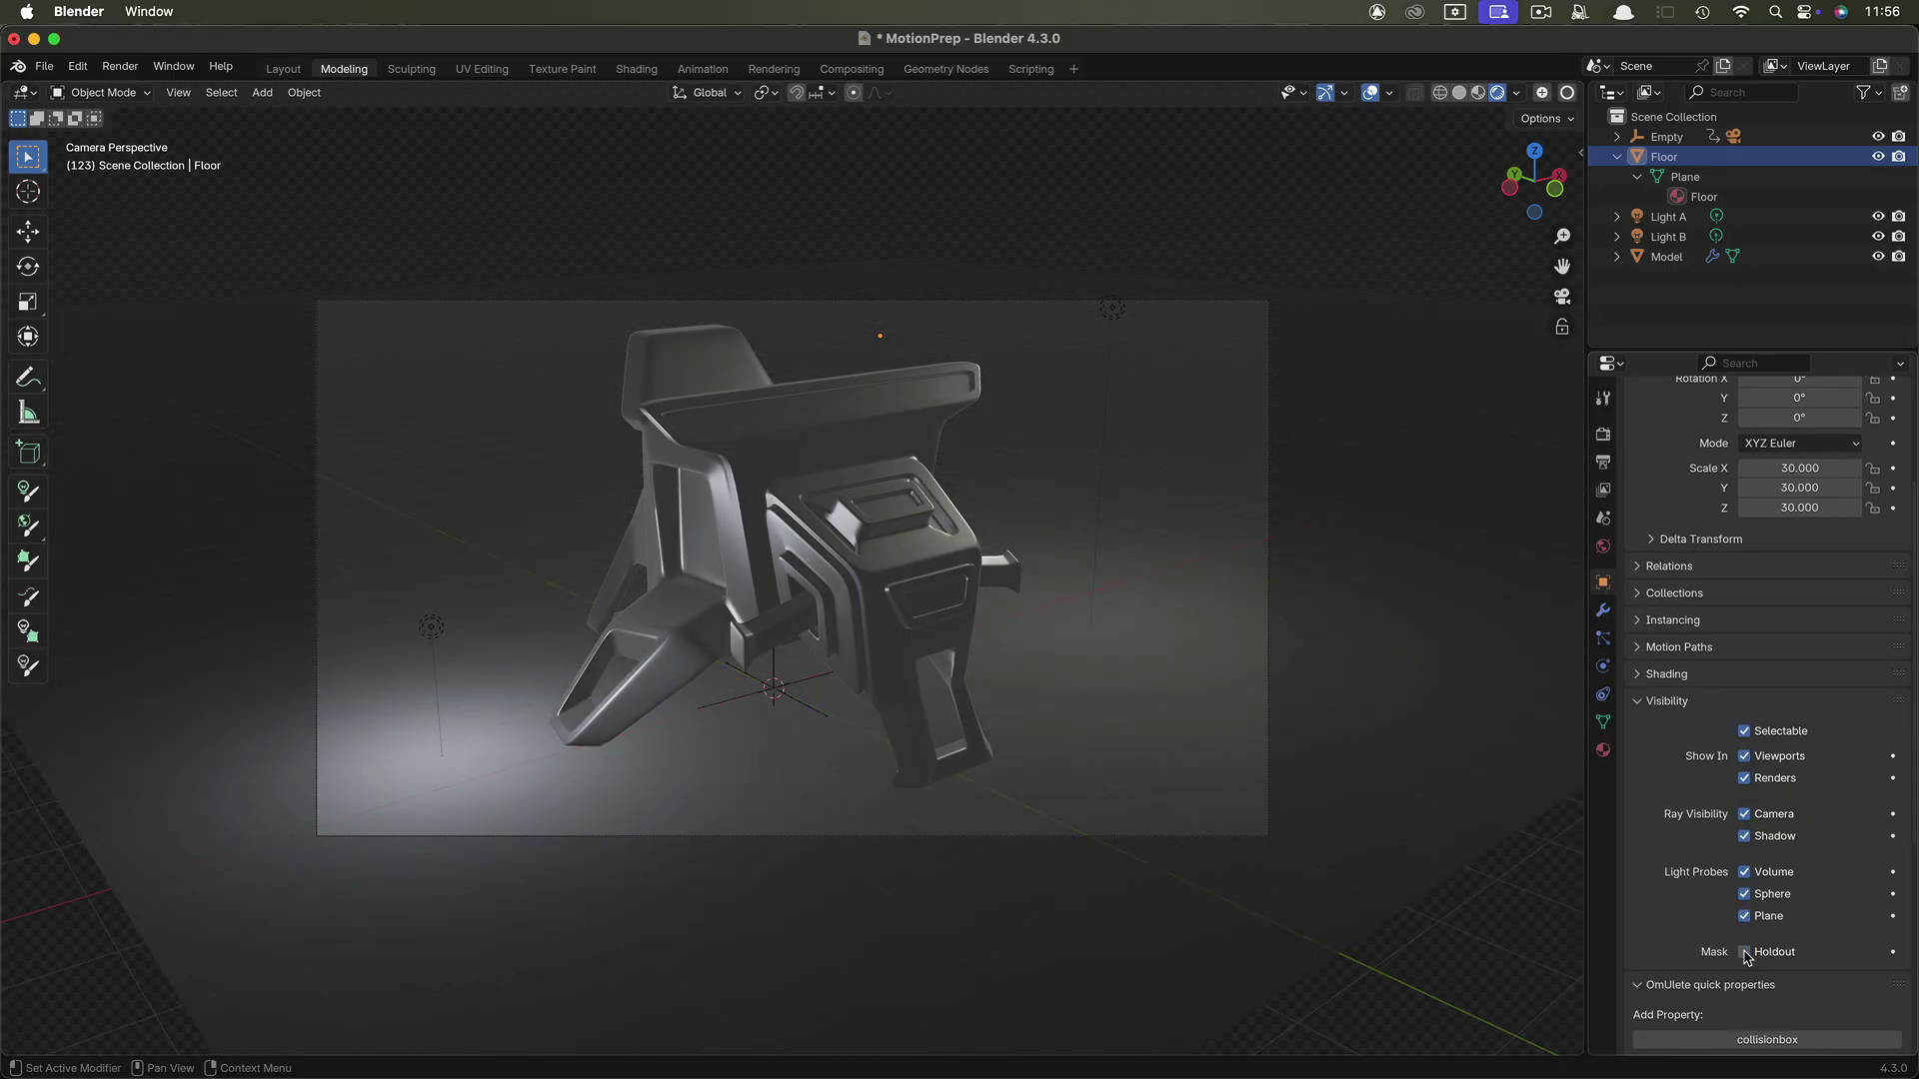
pyautogui.click(1676, 252)
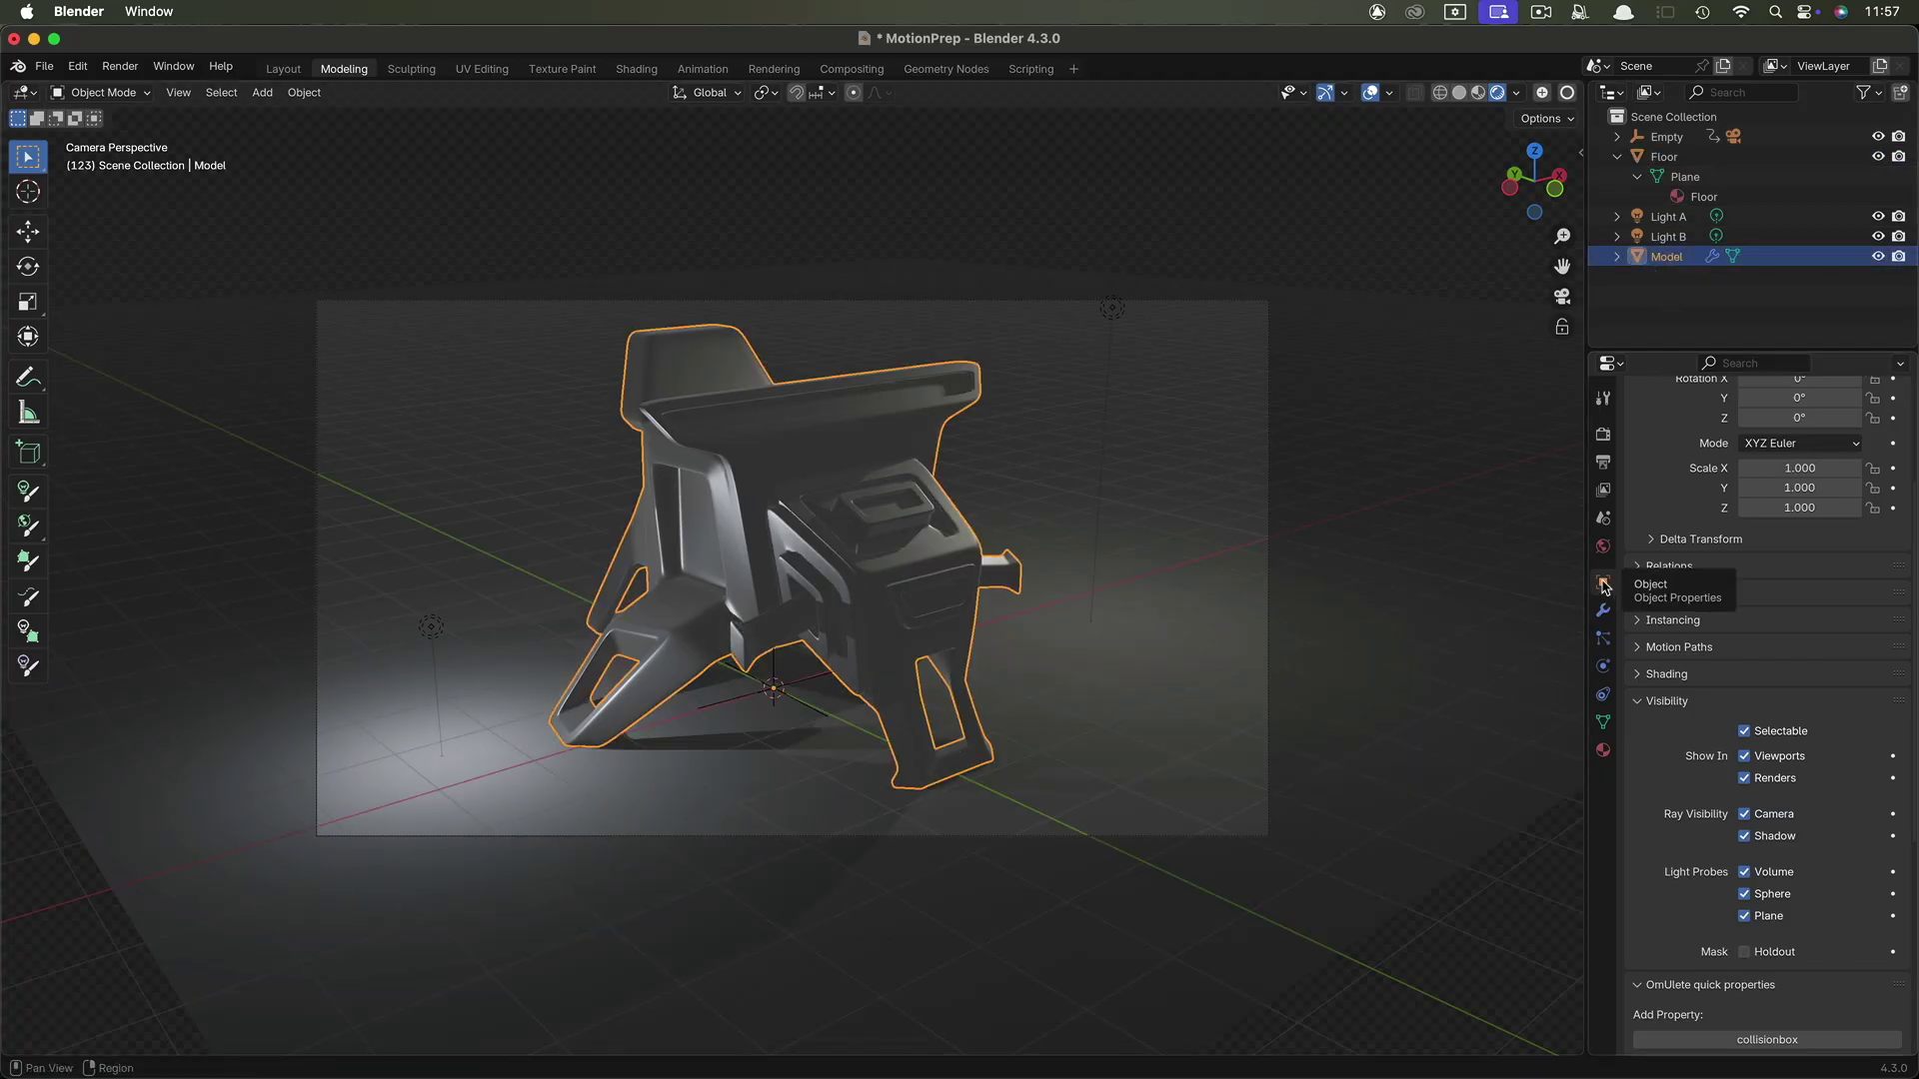
pyautogui.click(1744, 952)
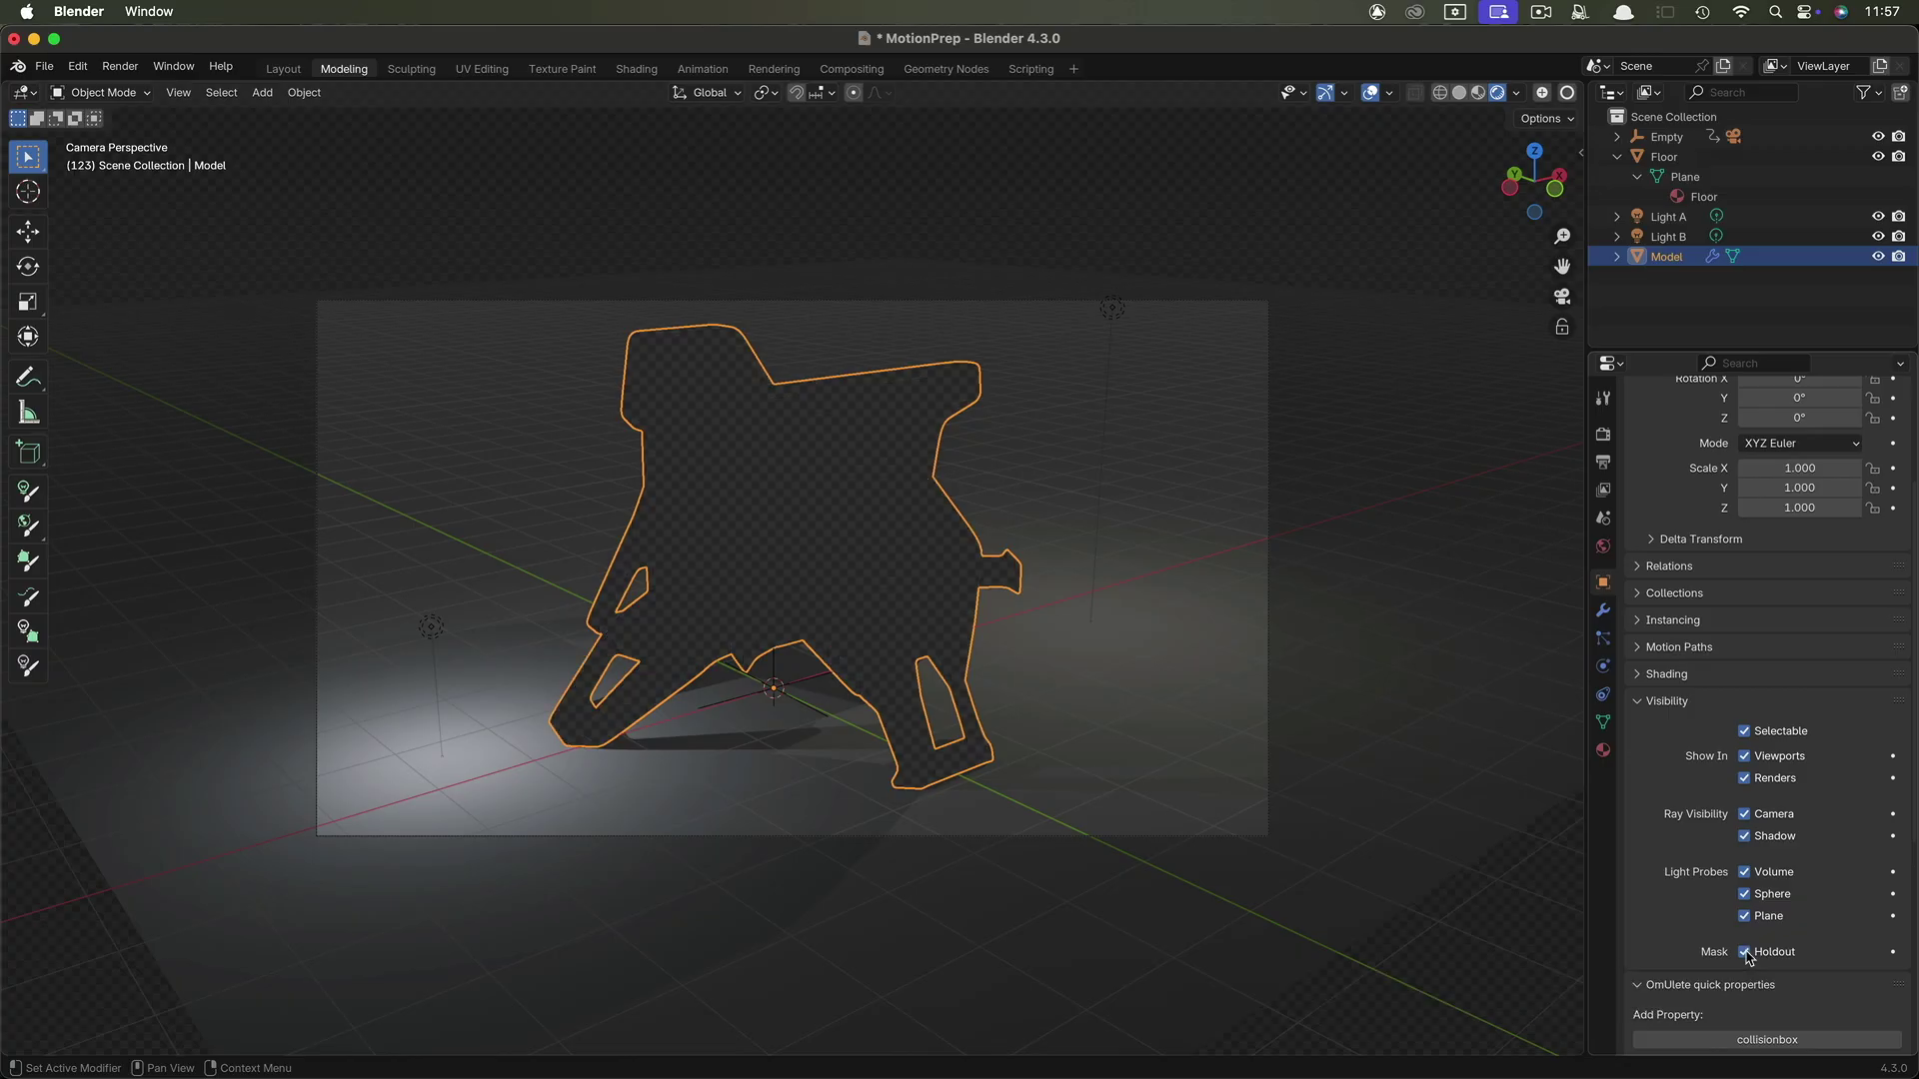
pyautogui.click(1745, 837)
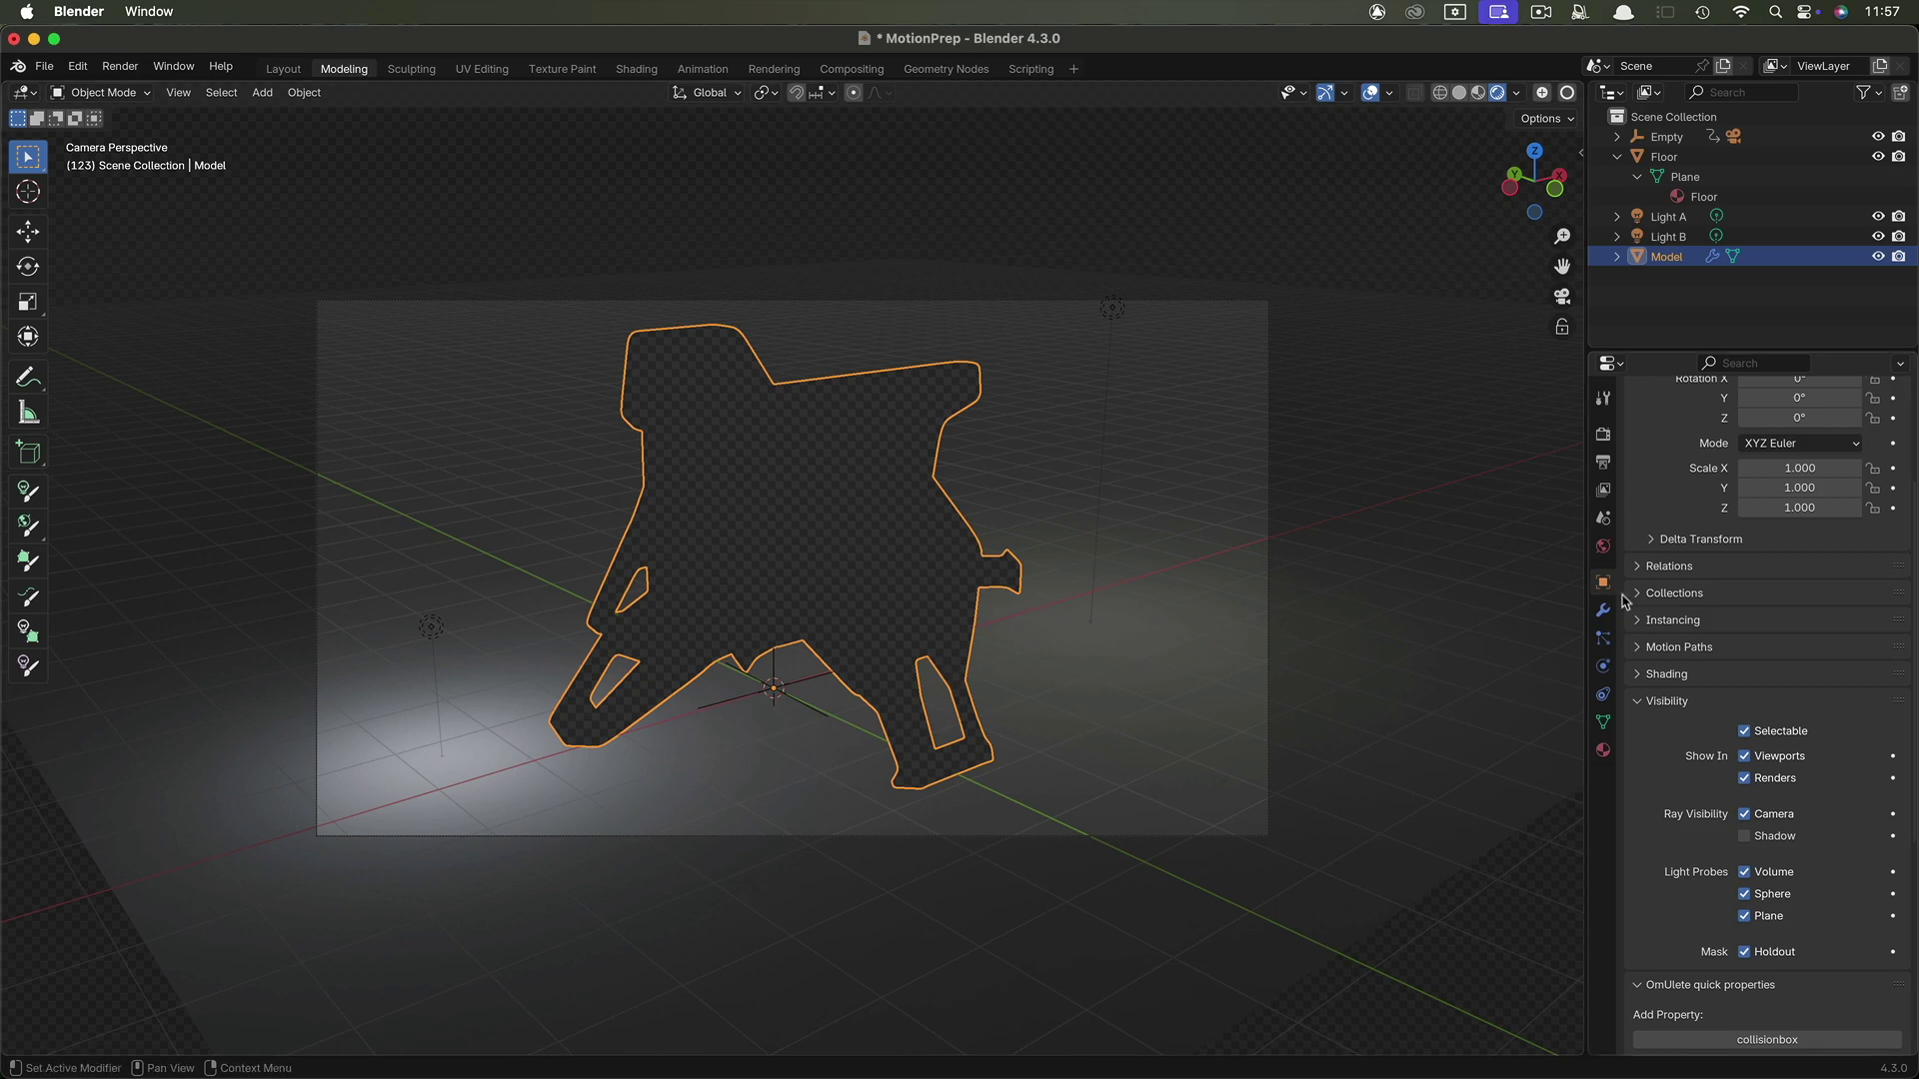
# Accept the render output path with the file name Floor.
pyautogui.click(1605, 465)
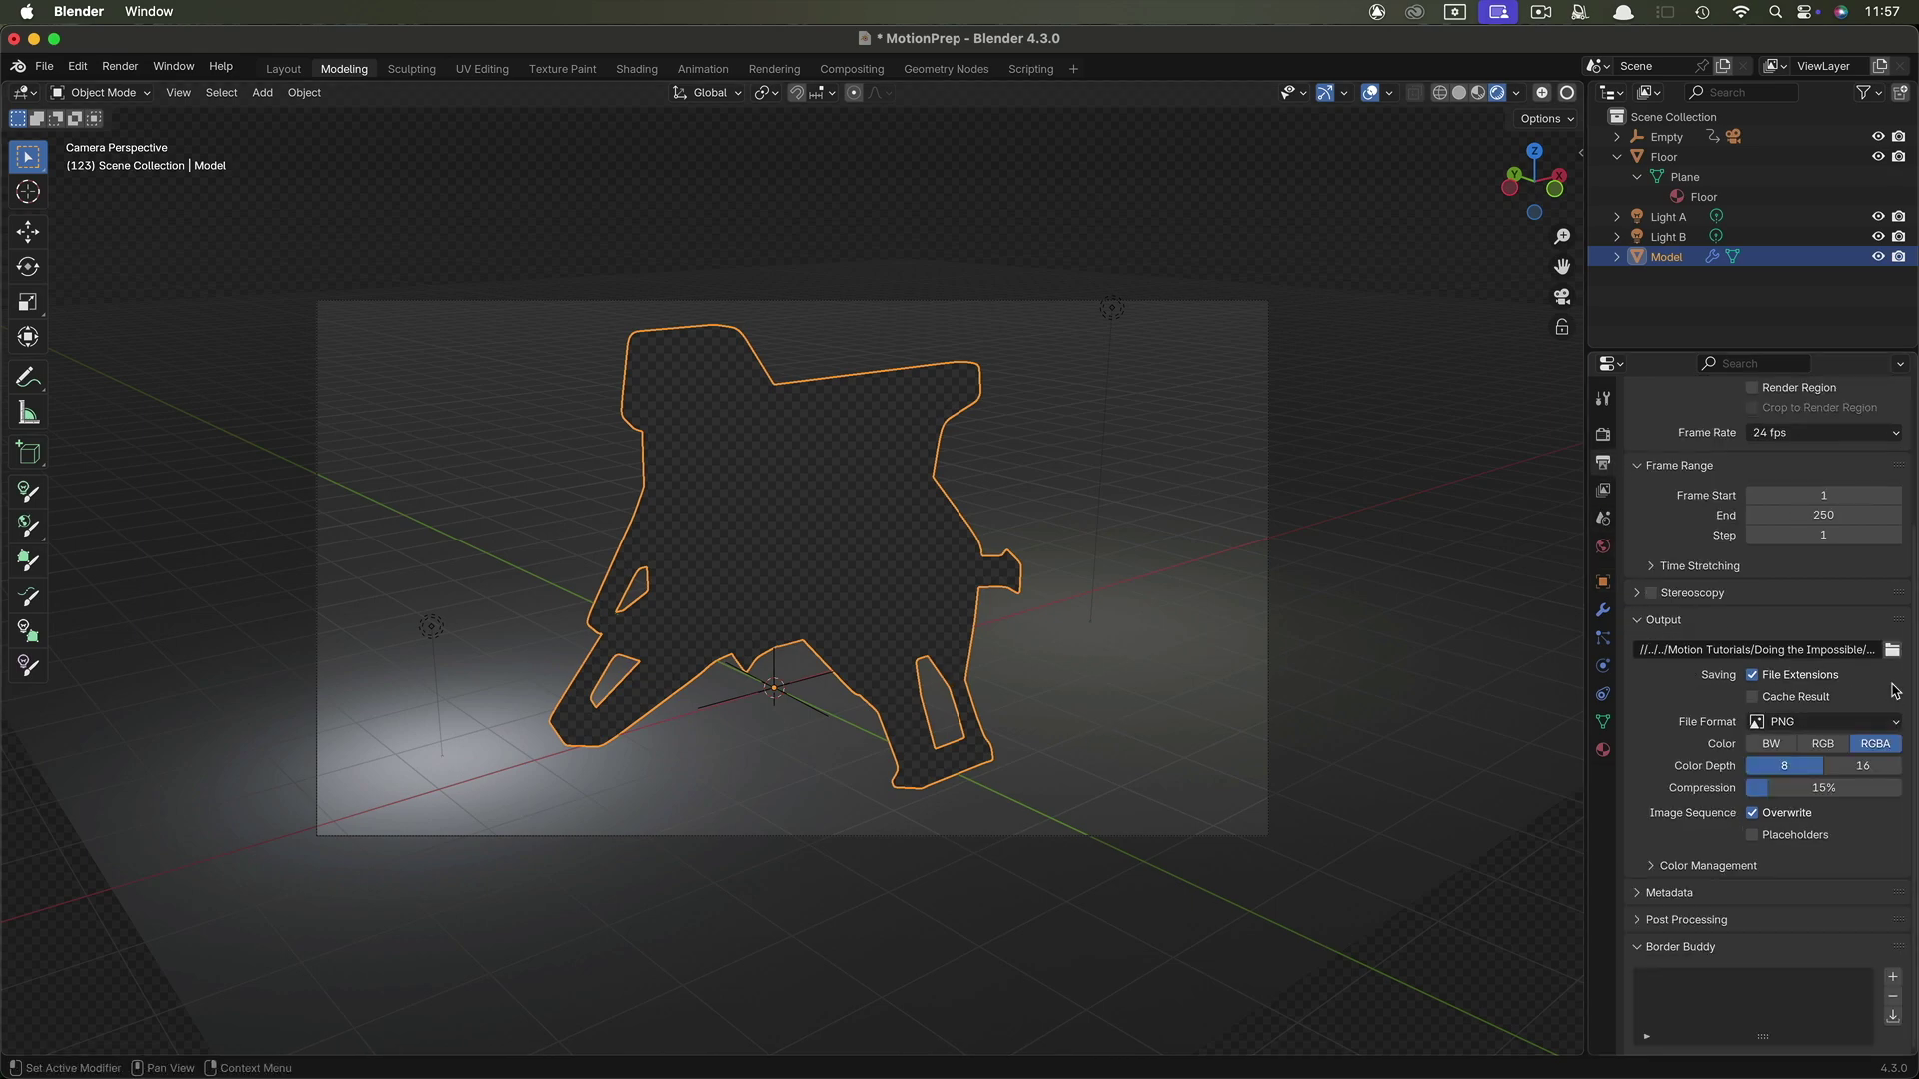
pyautogui.click(1892, 651)
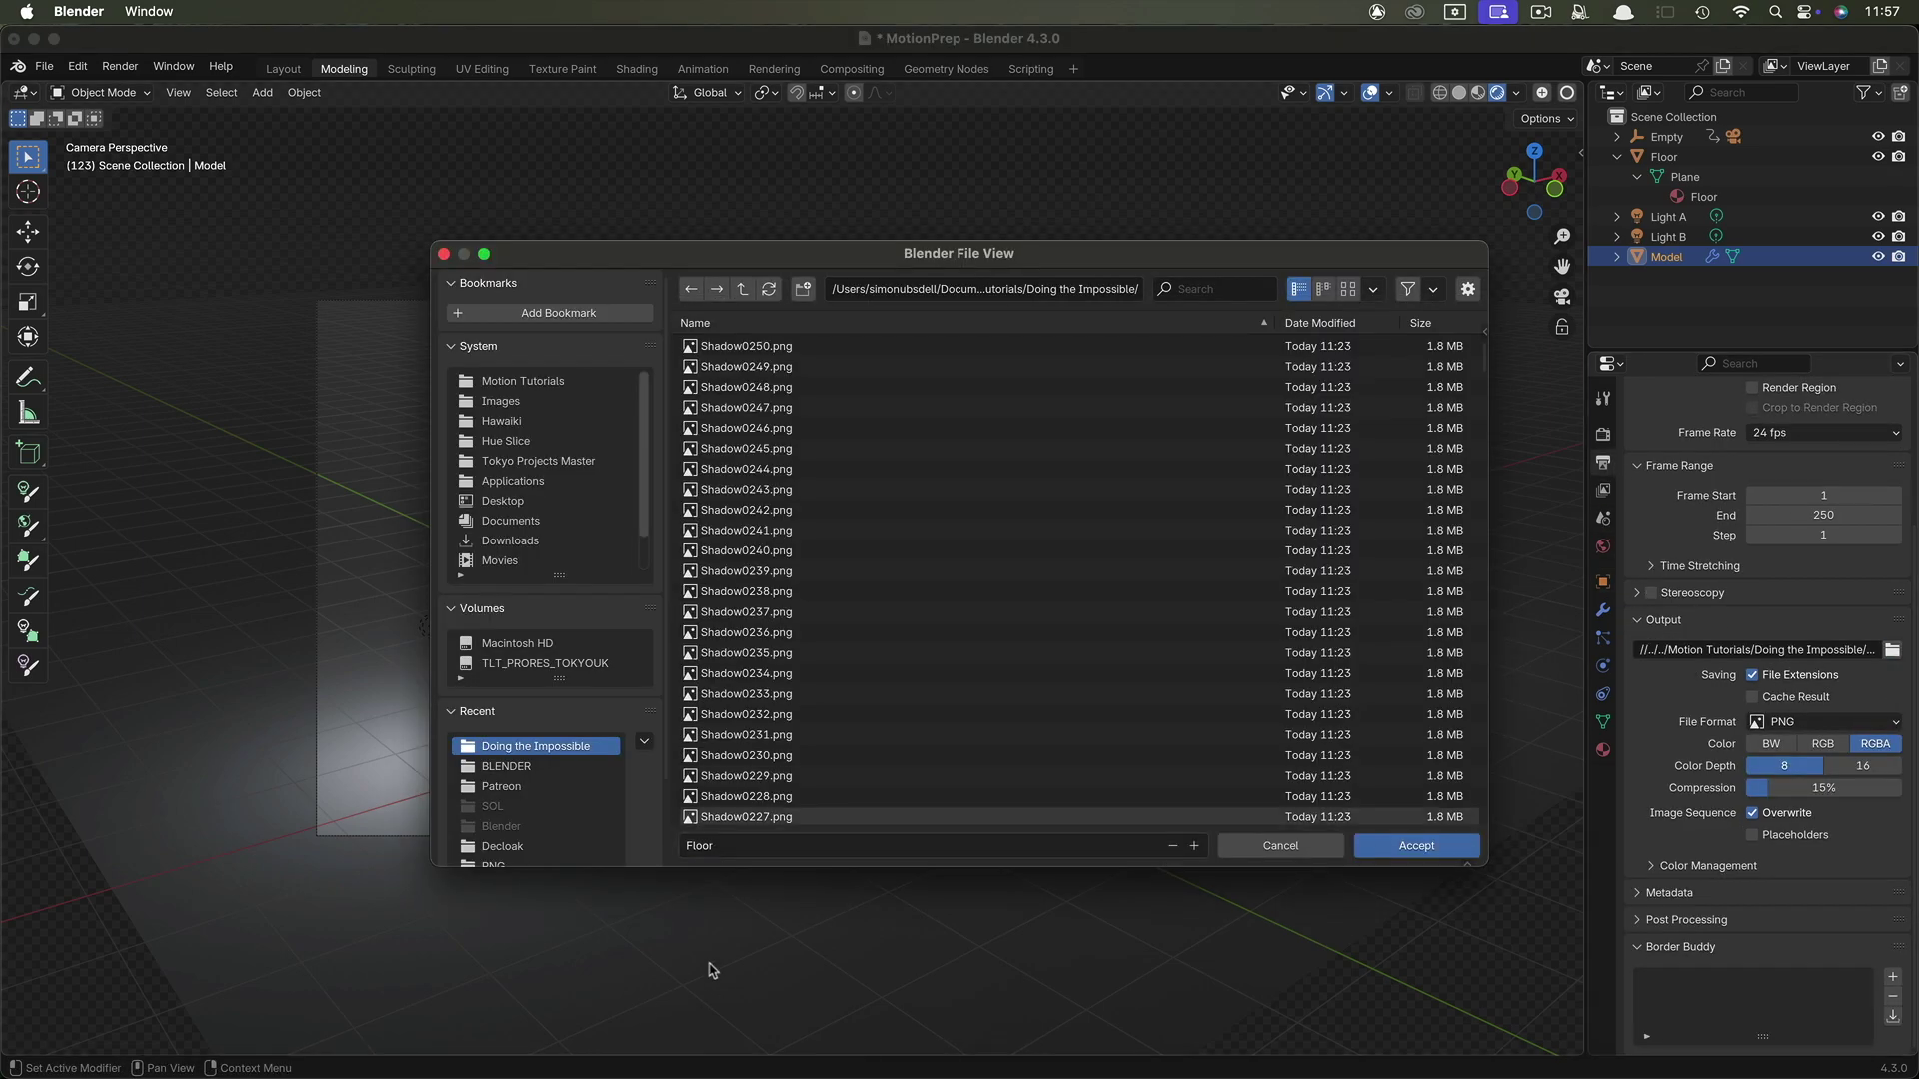
pyautogui.click(1399, 855)
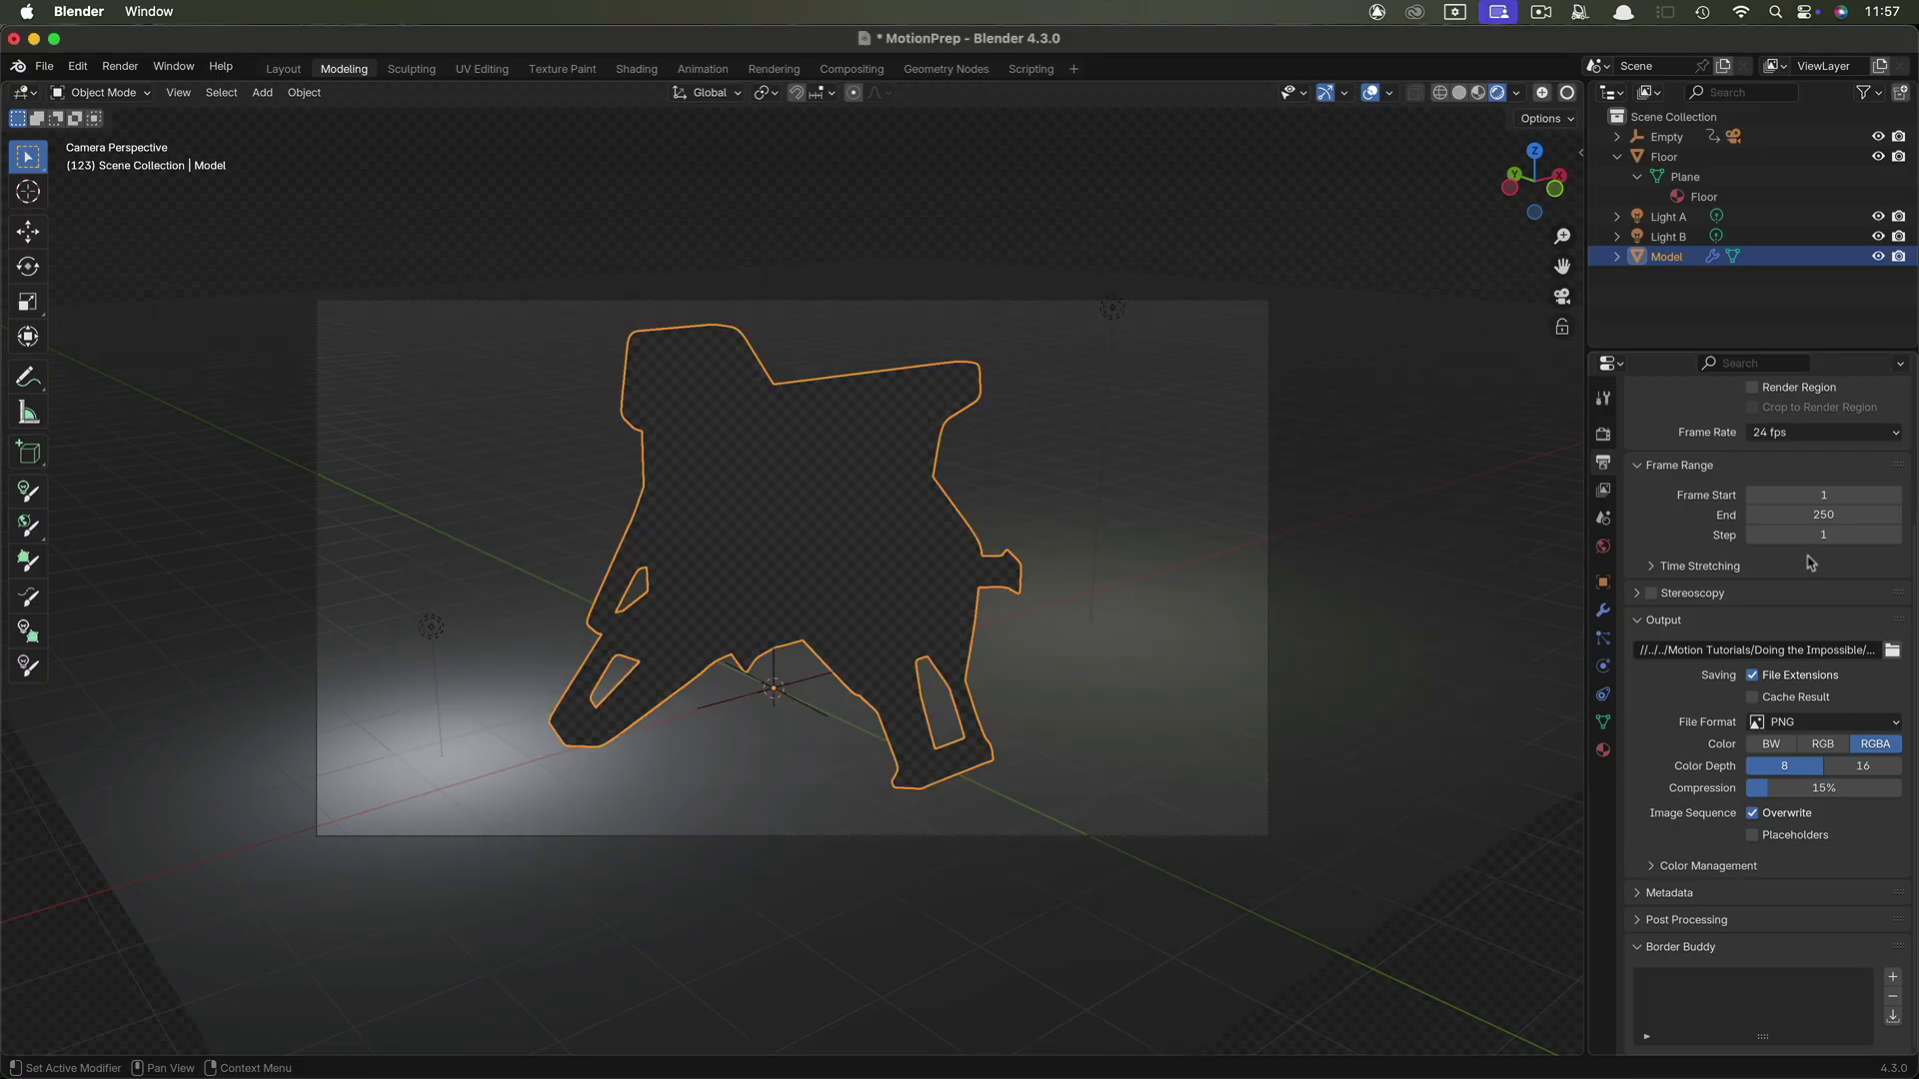
# Re-enable Shadow ray visibility on the Model.
pyautogui.click(1664, 157)
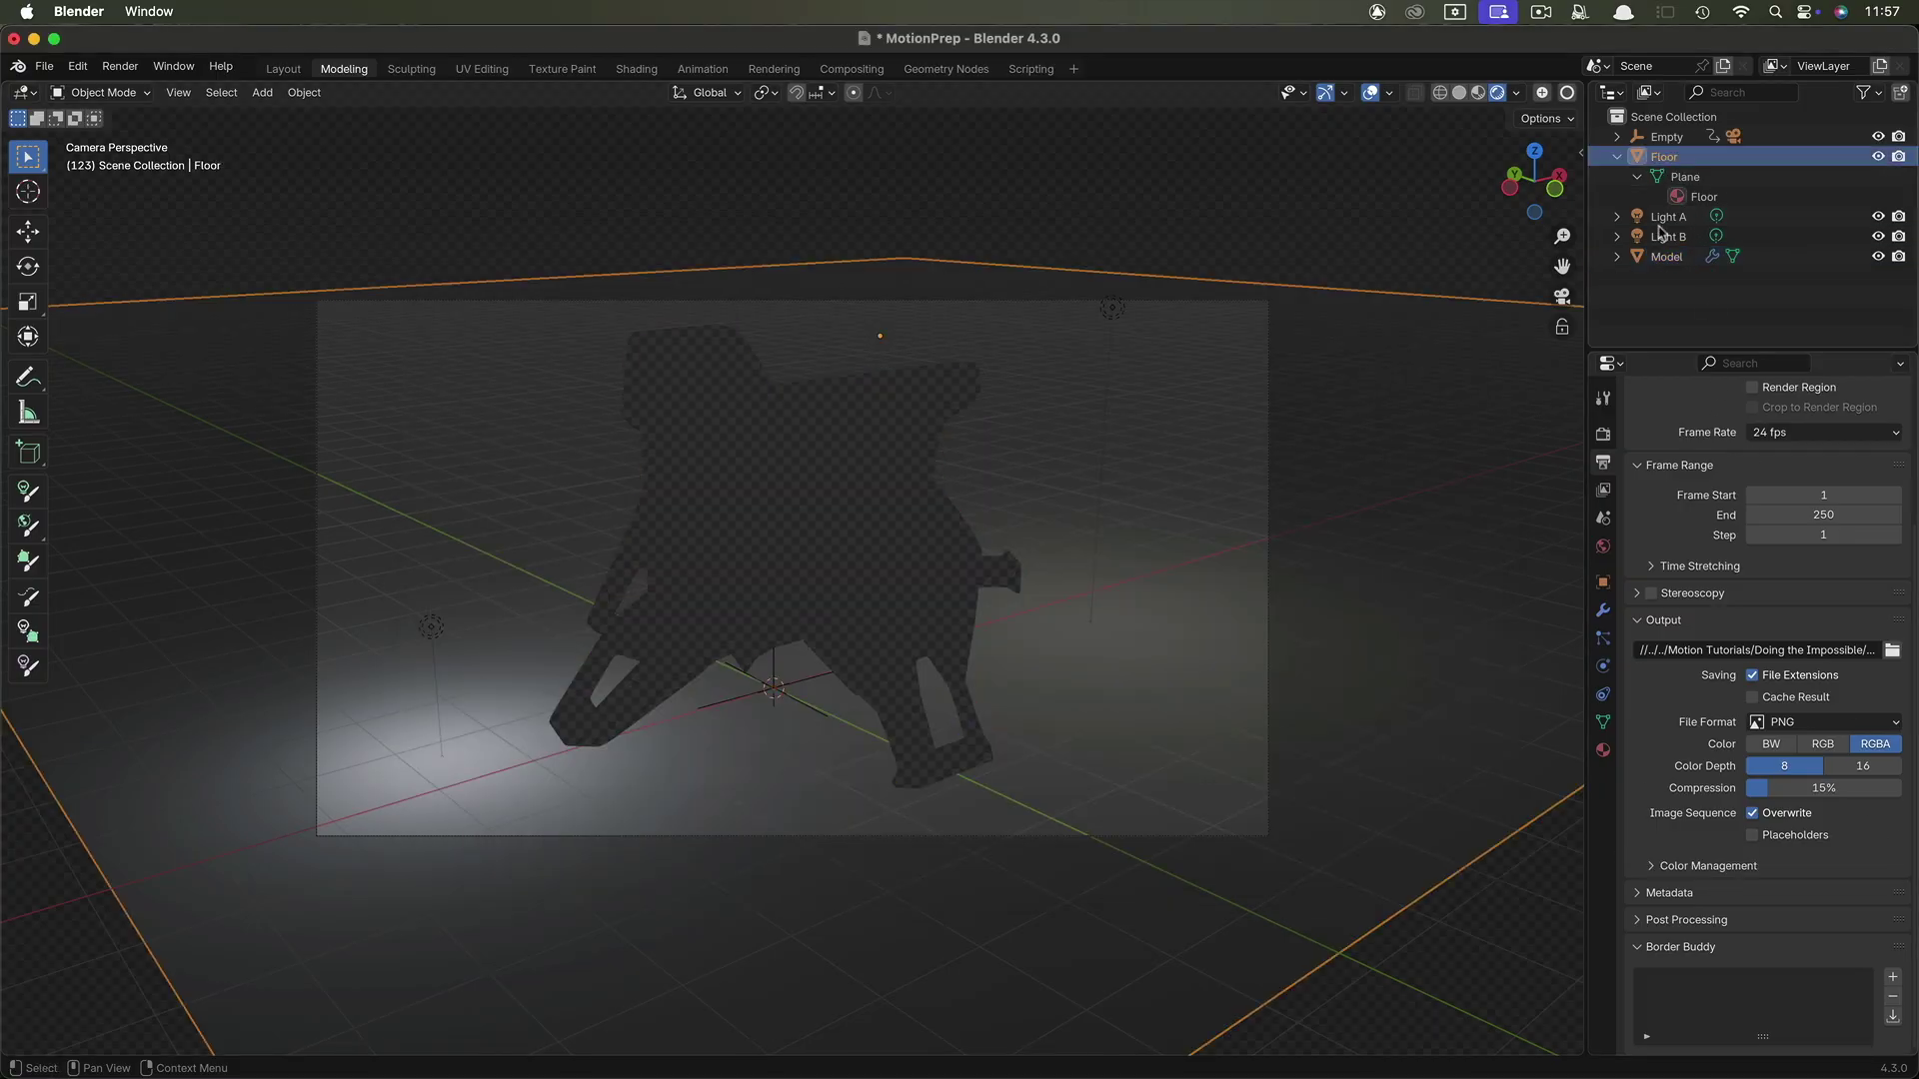
pyautogui.click(1664, 257)
pyautogui.click(1602, 582)
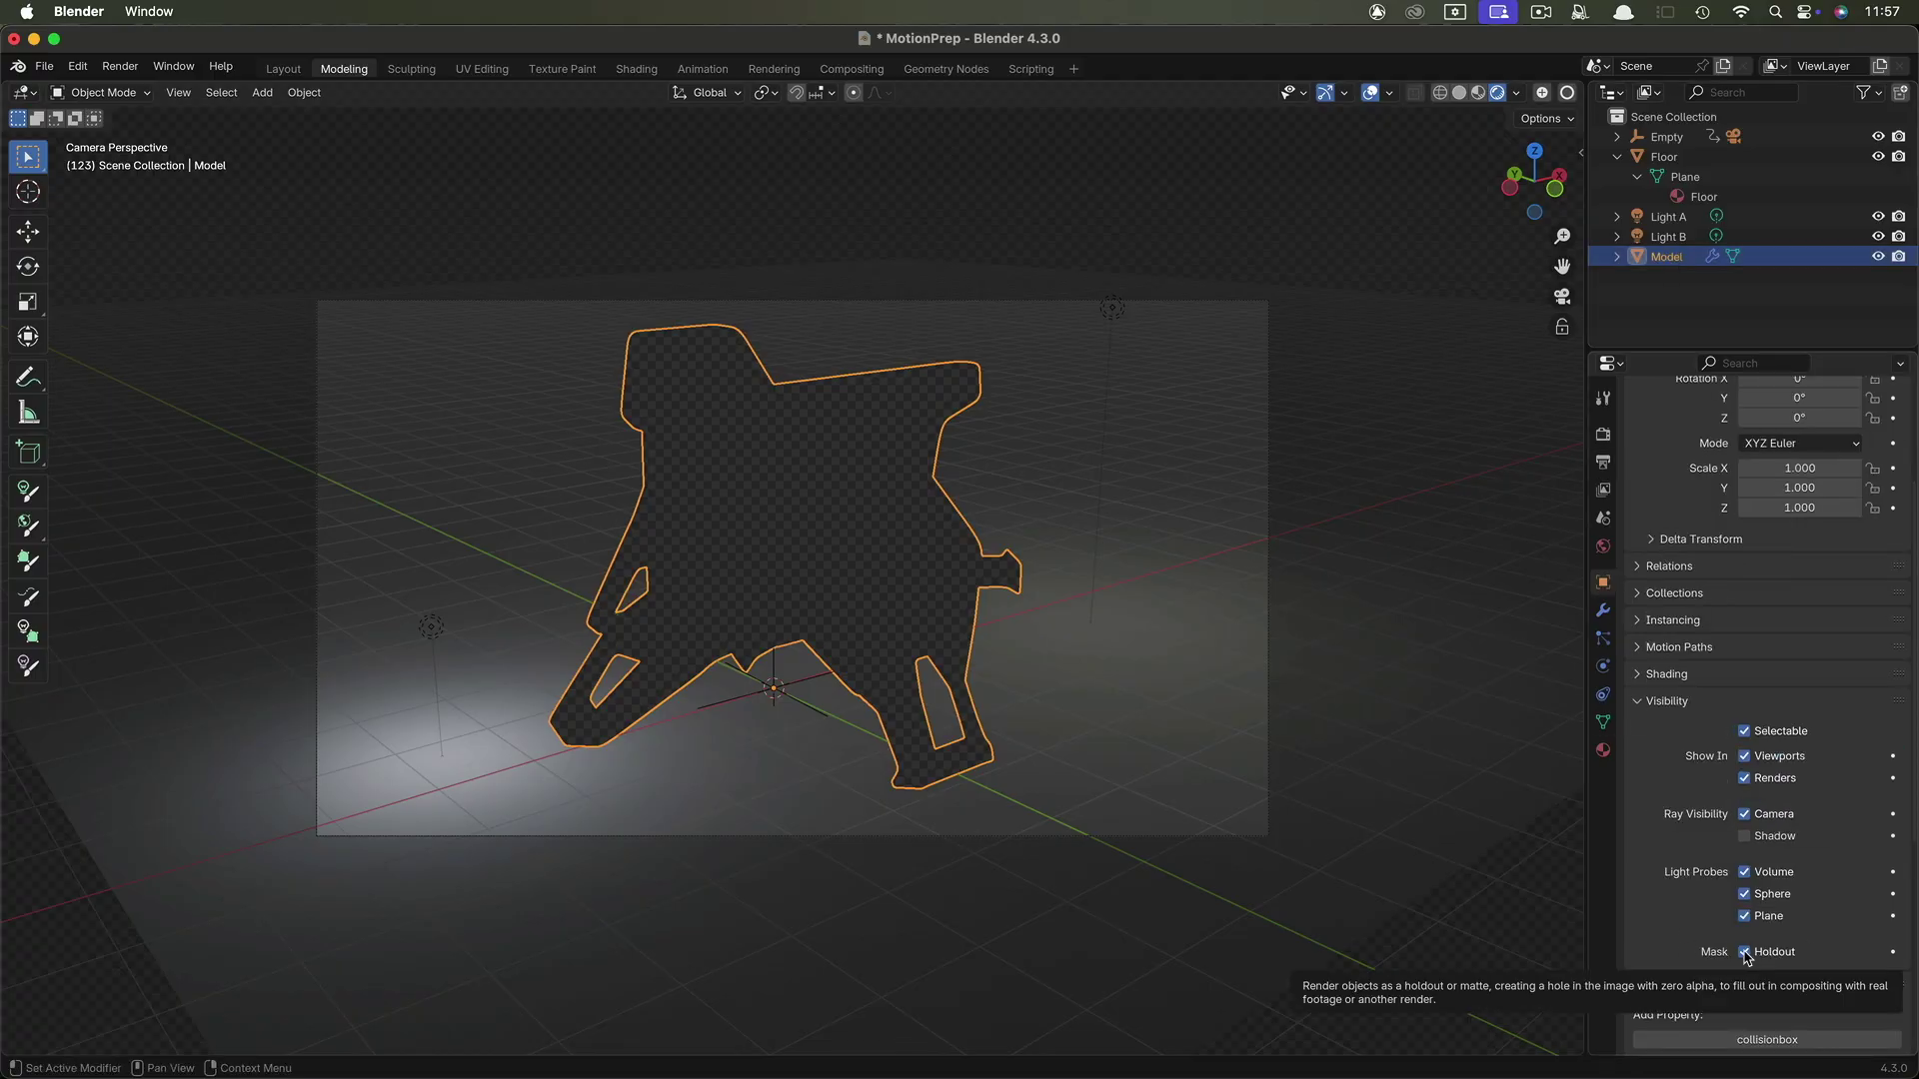
pyautogui.click(1744, 839)
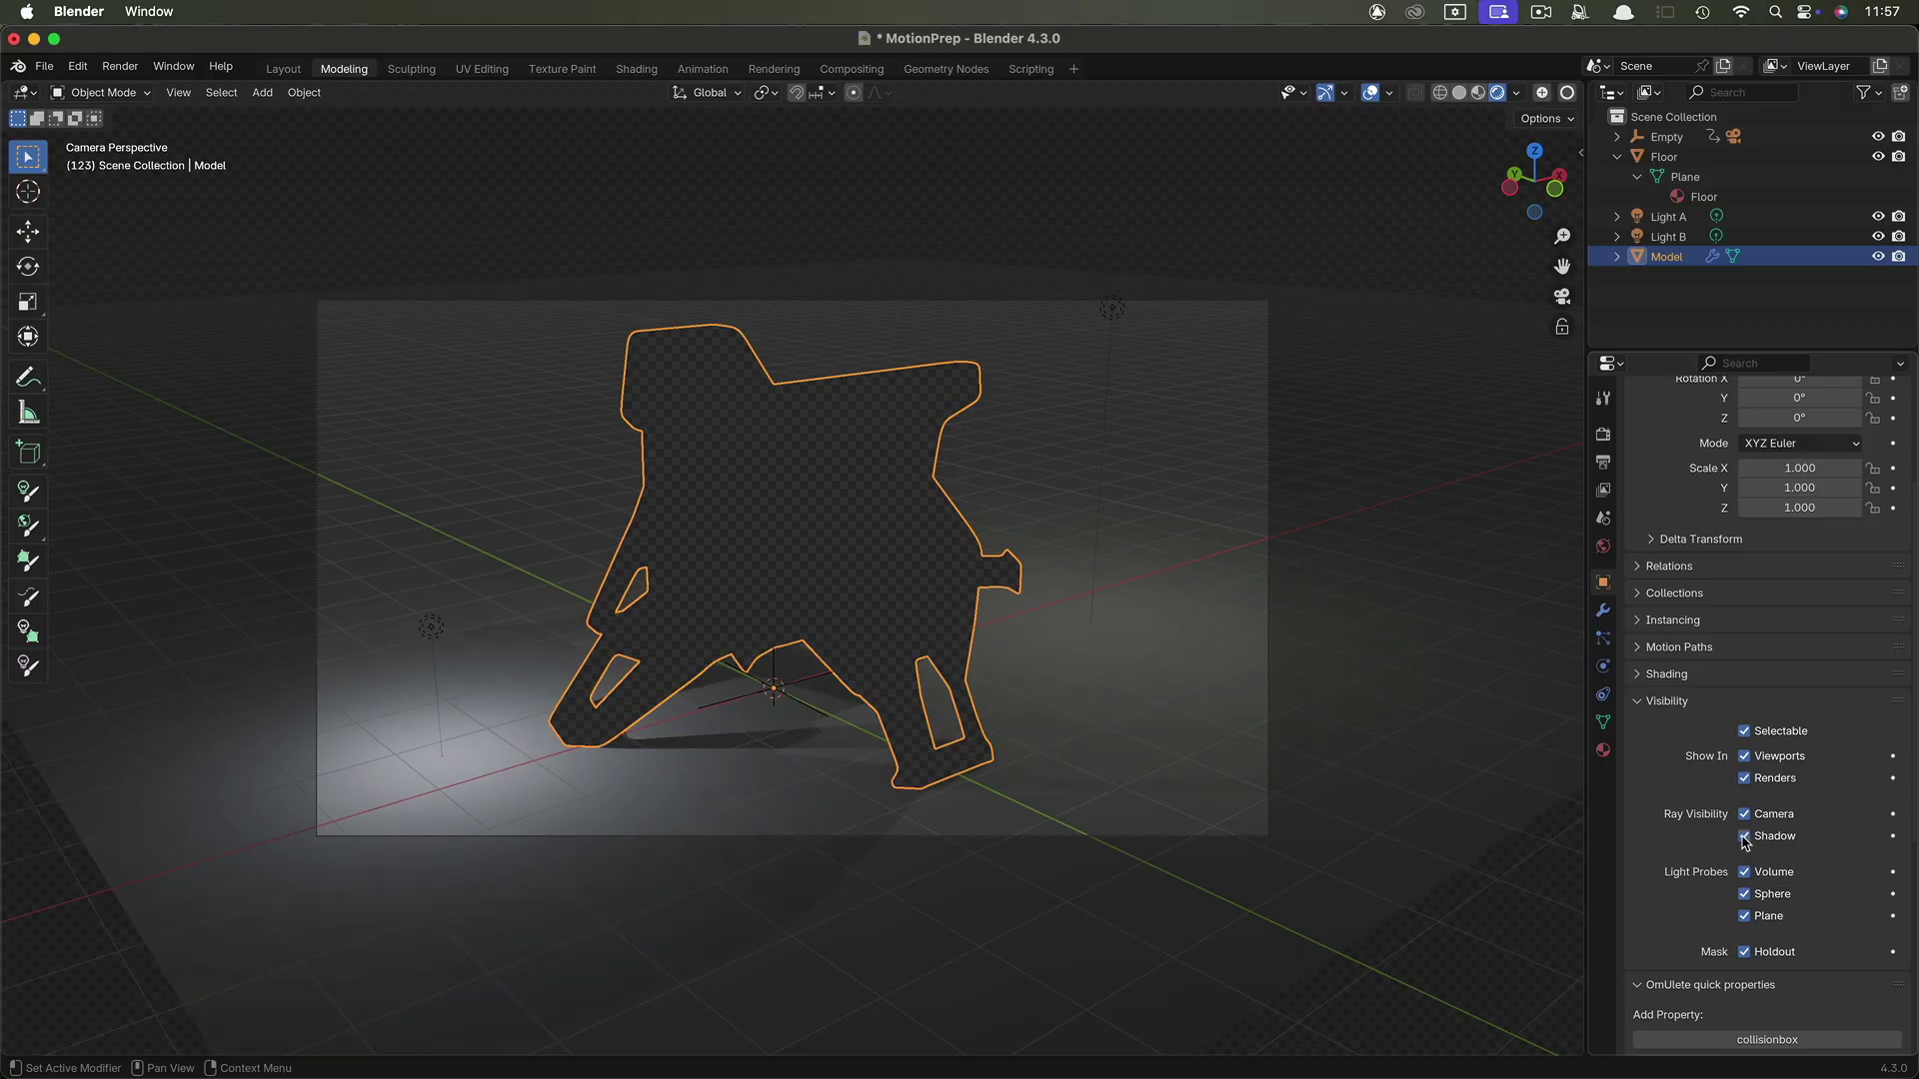
# Set the render output file name to Shadow and accept.
pyautogui.click(1603, 464)
pyautogui.click(1891, 650)
pyautogui.click(760, 735)
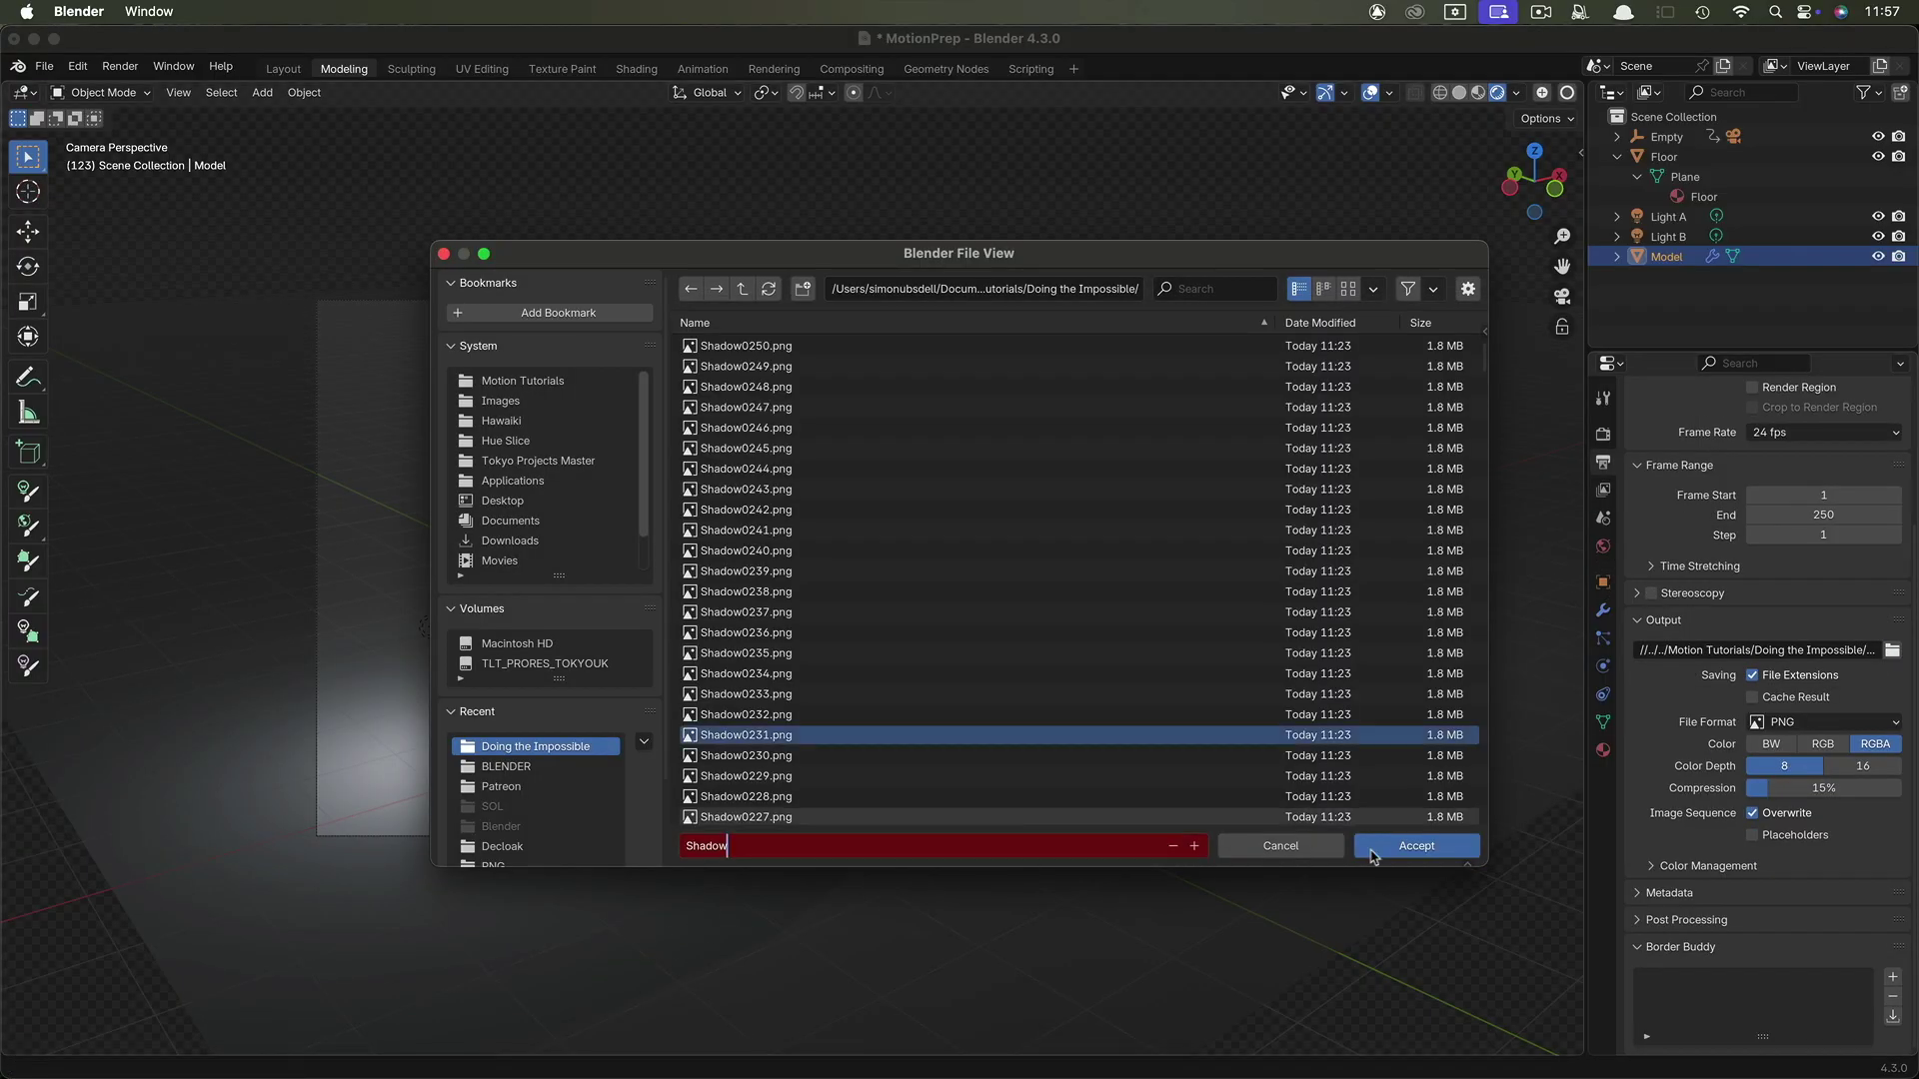
pyautogui.click(1399, 848)
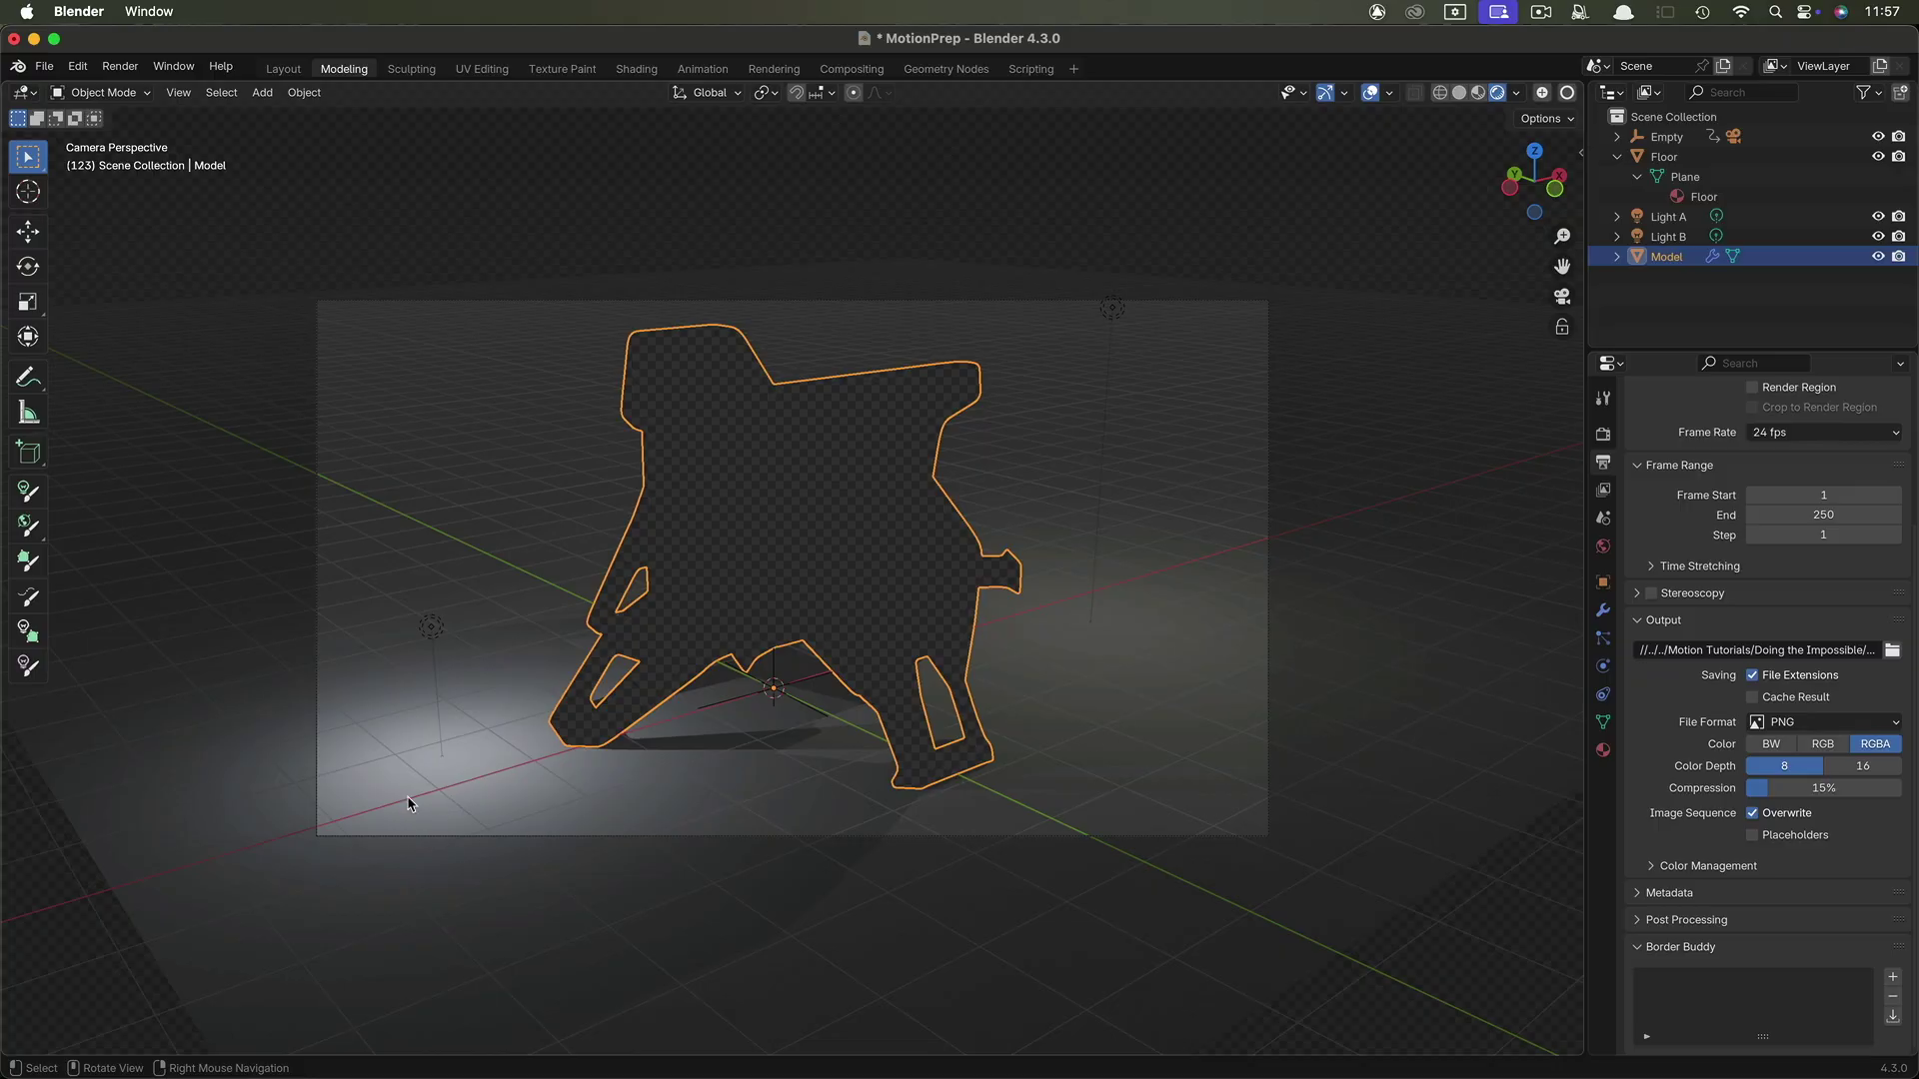
# Turn Holdout off on the Model and back on for the Floor.
pyautogui.click(1603, 581)
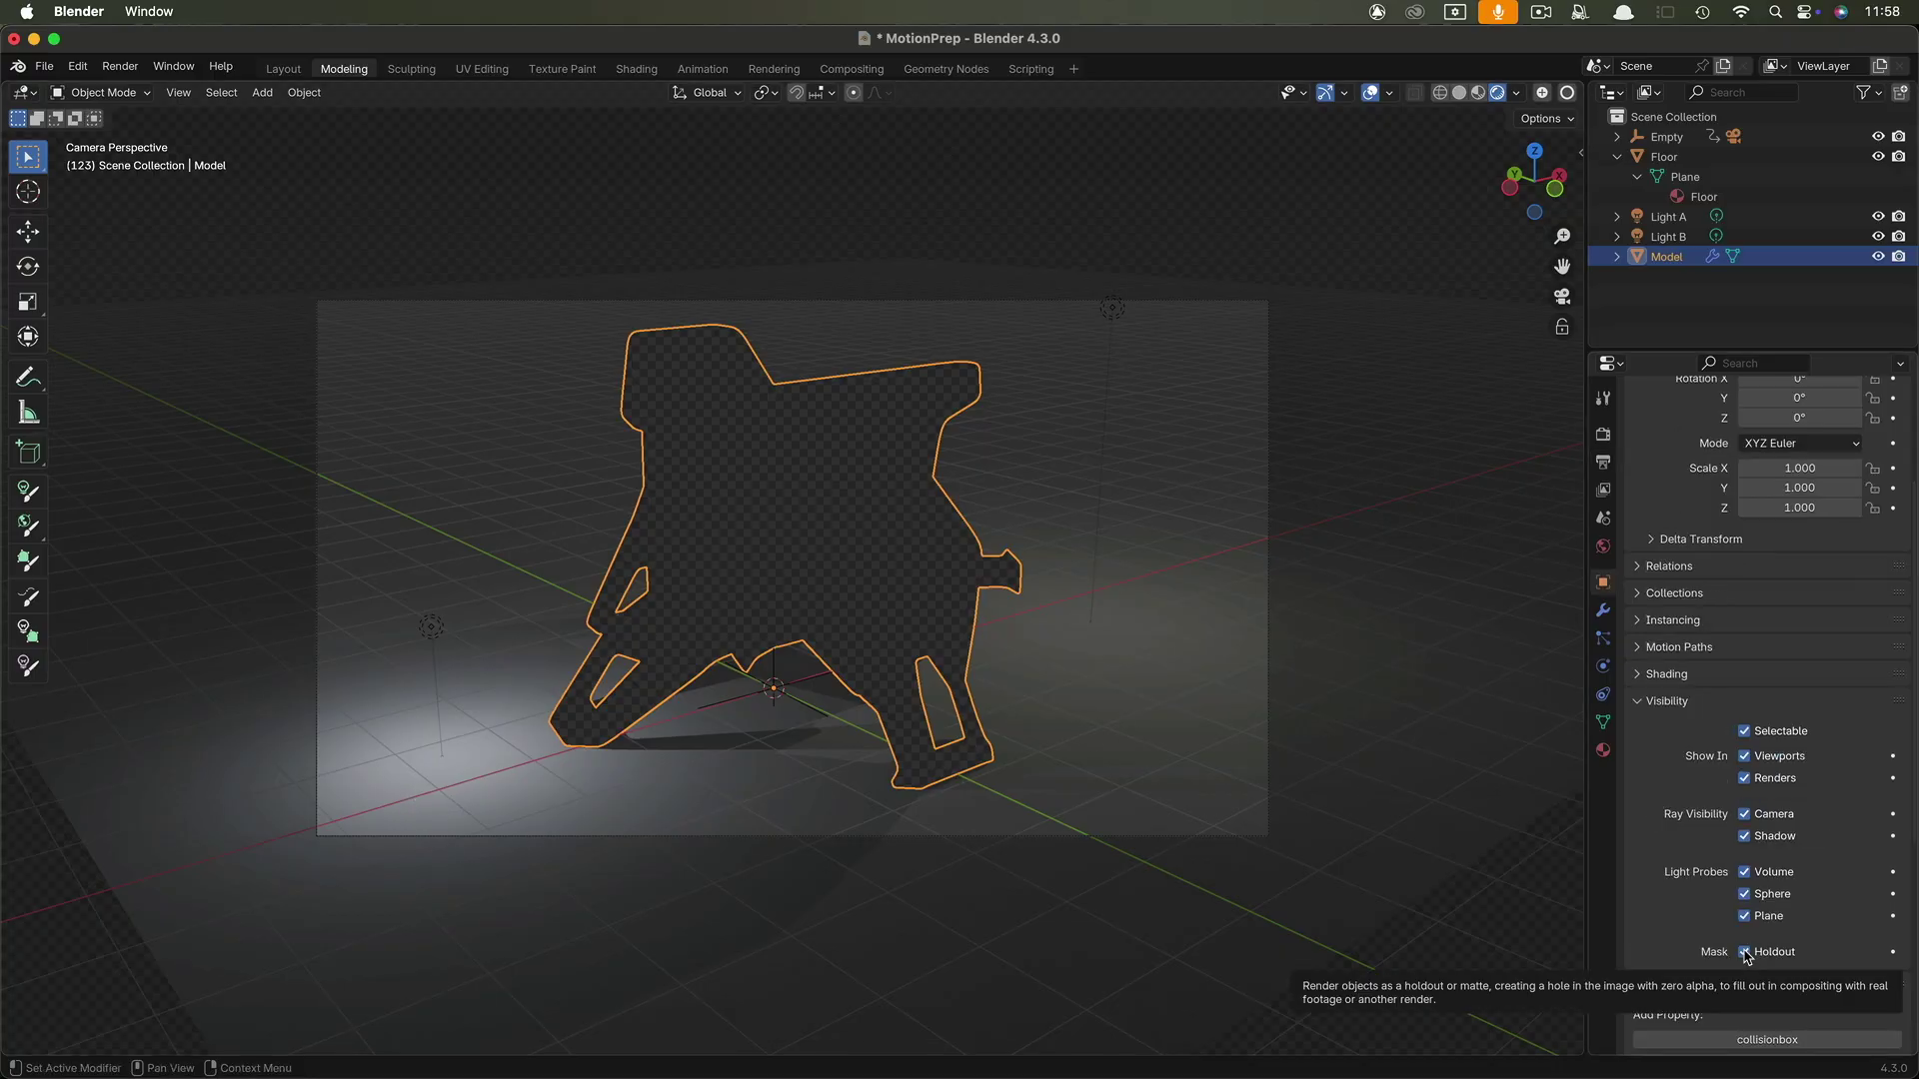
pyautogui.click(1744, 952)
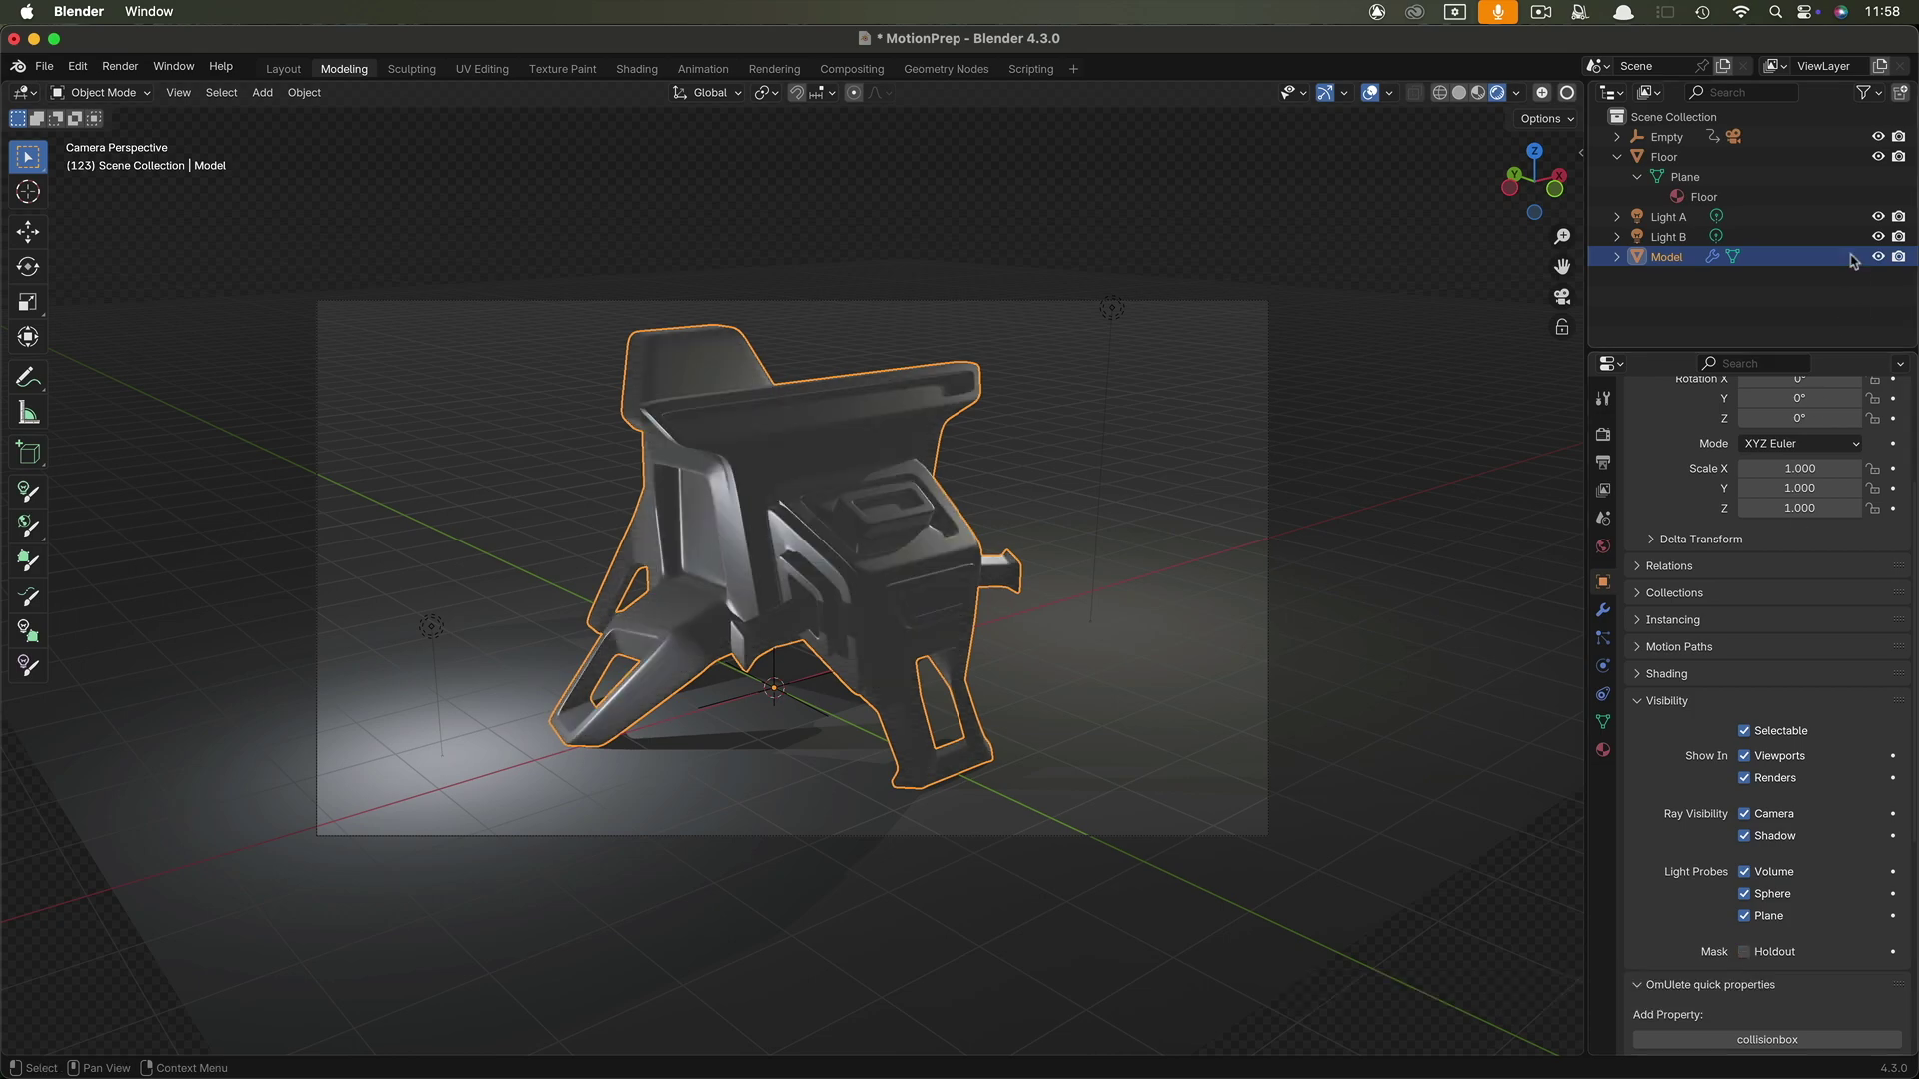
pyautogui.click(1664, 156)
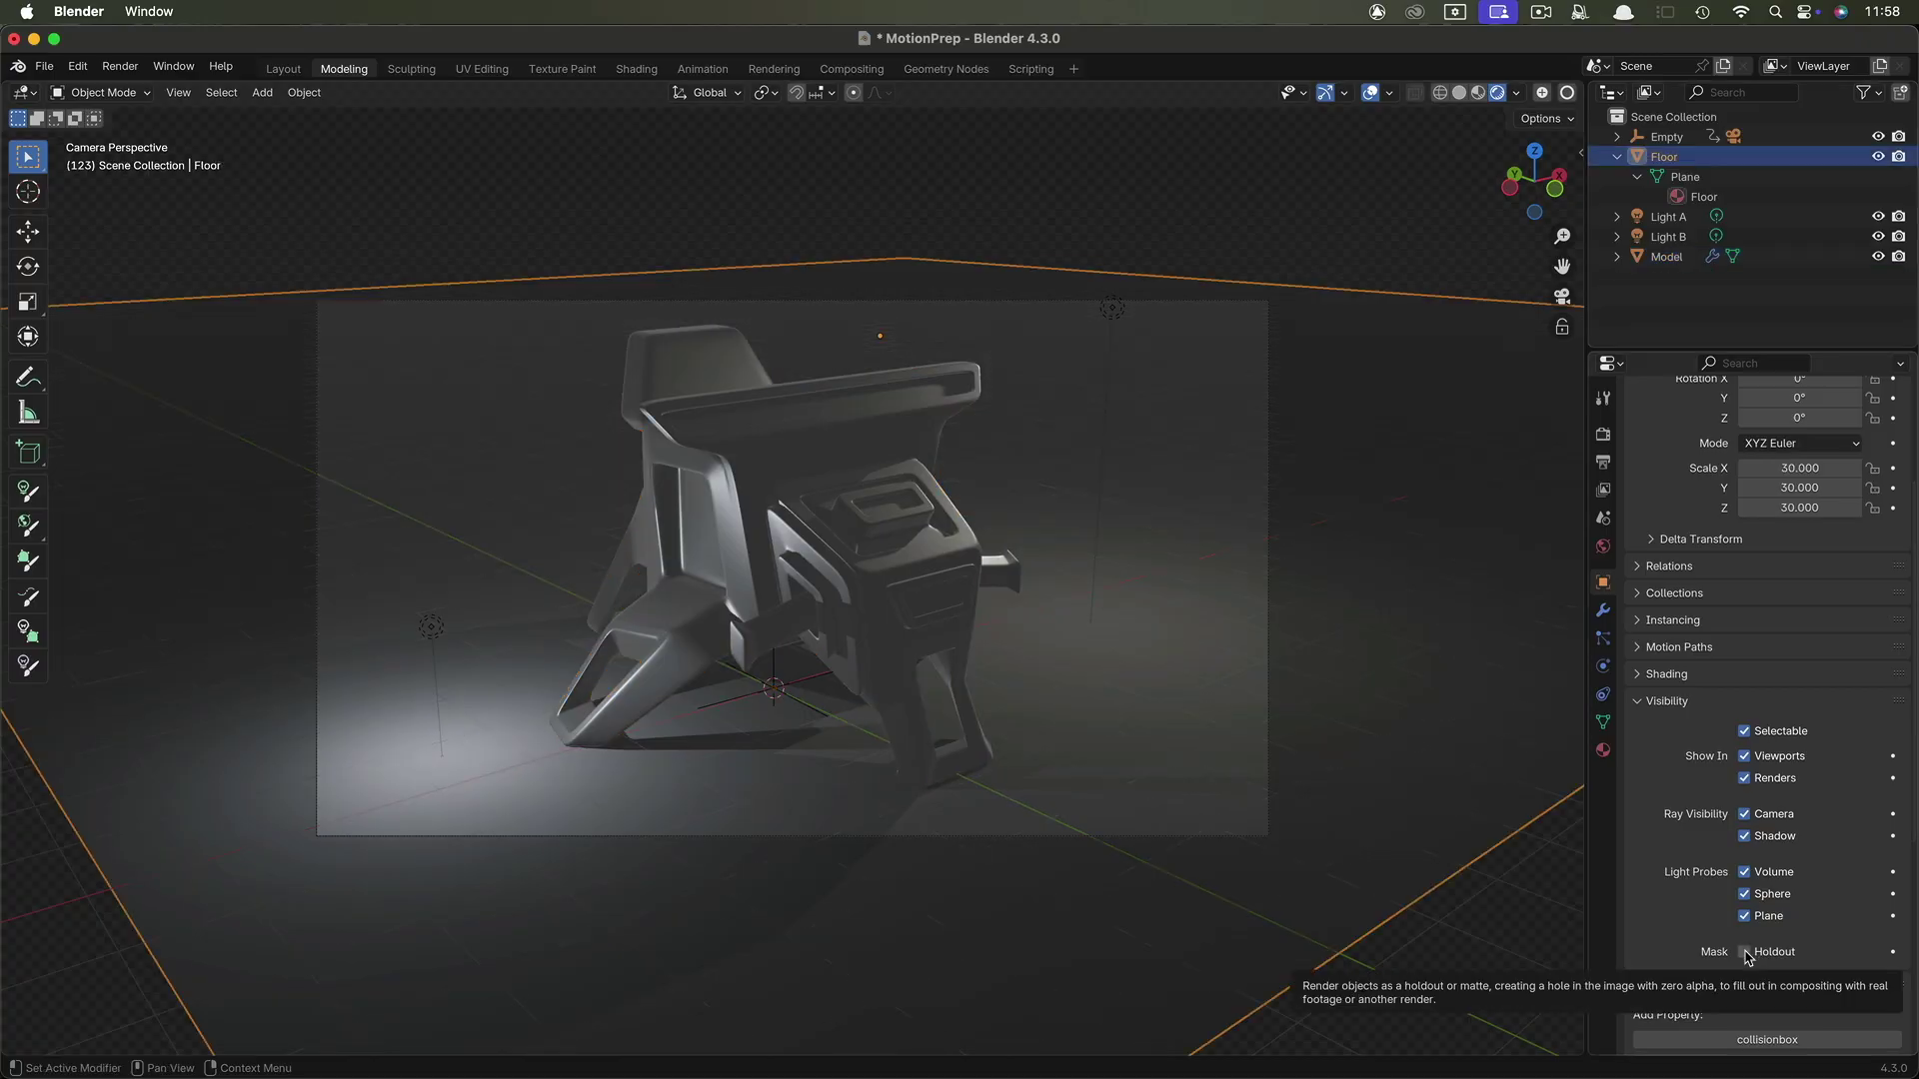
pyautogui.click(1745, 953)
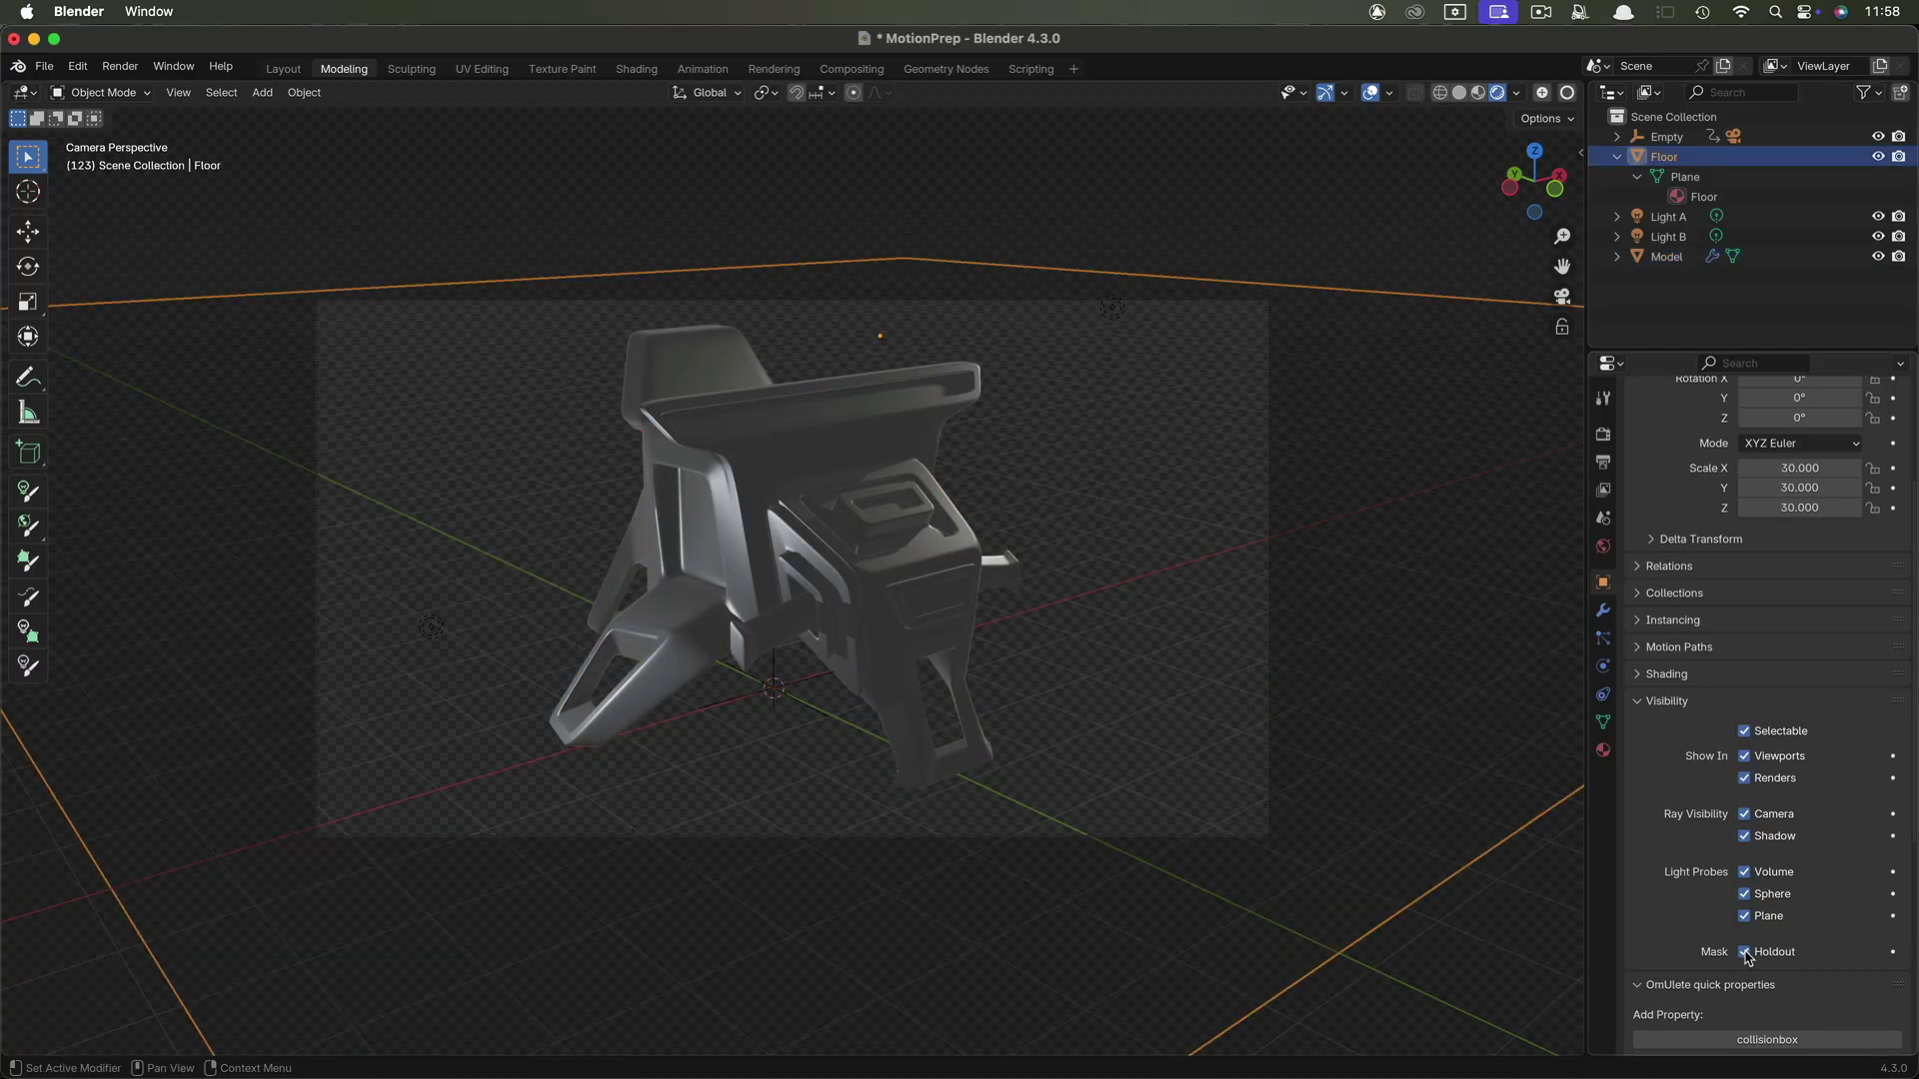
# In the Compositing workspace, add a Viewer node fed by the Render Layers image.
pyautogui.click(848, 69)
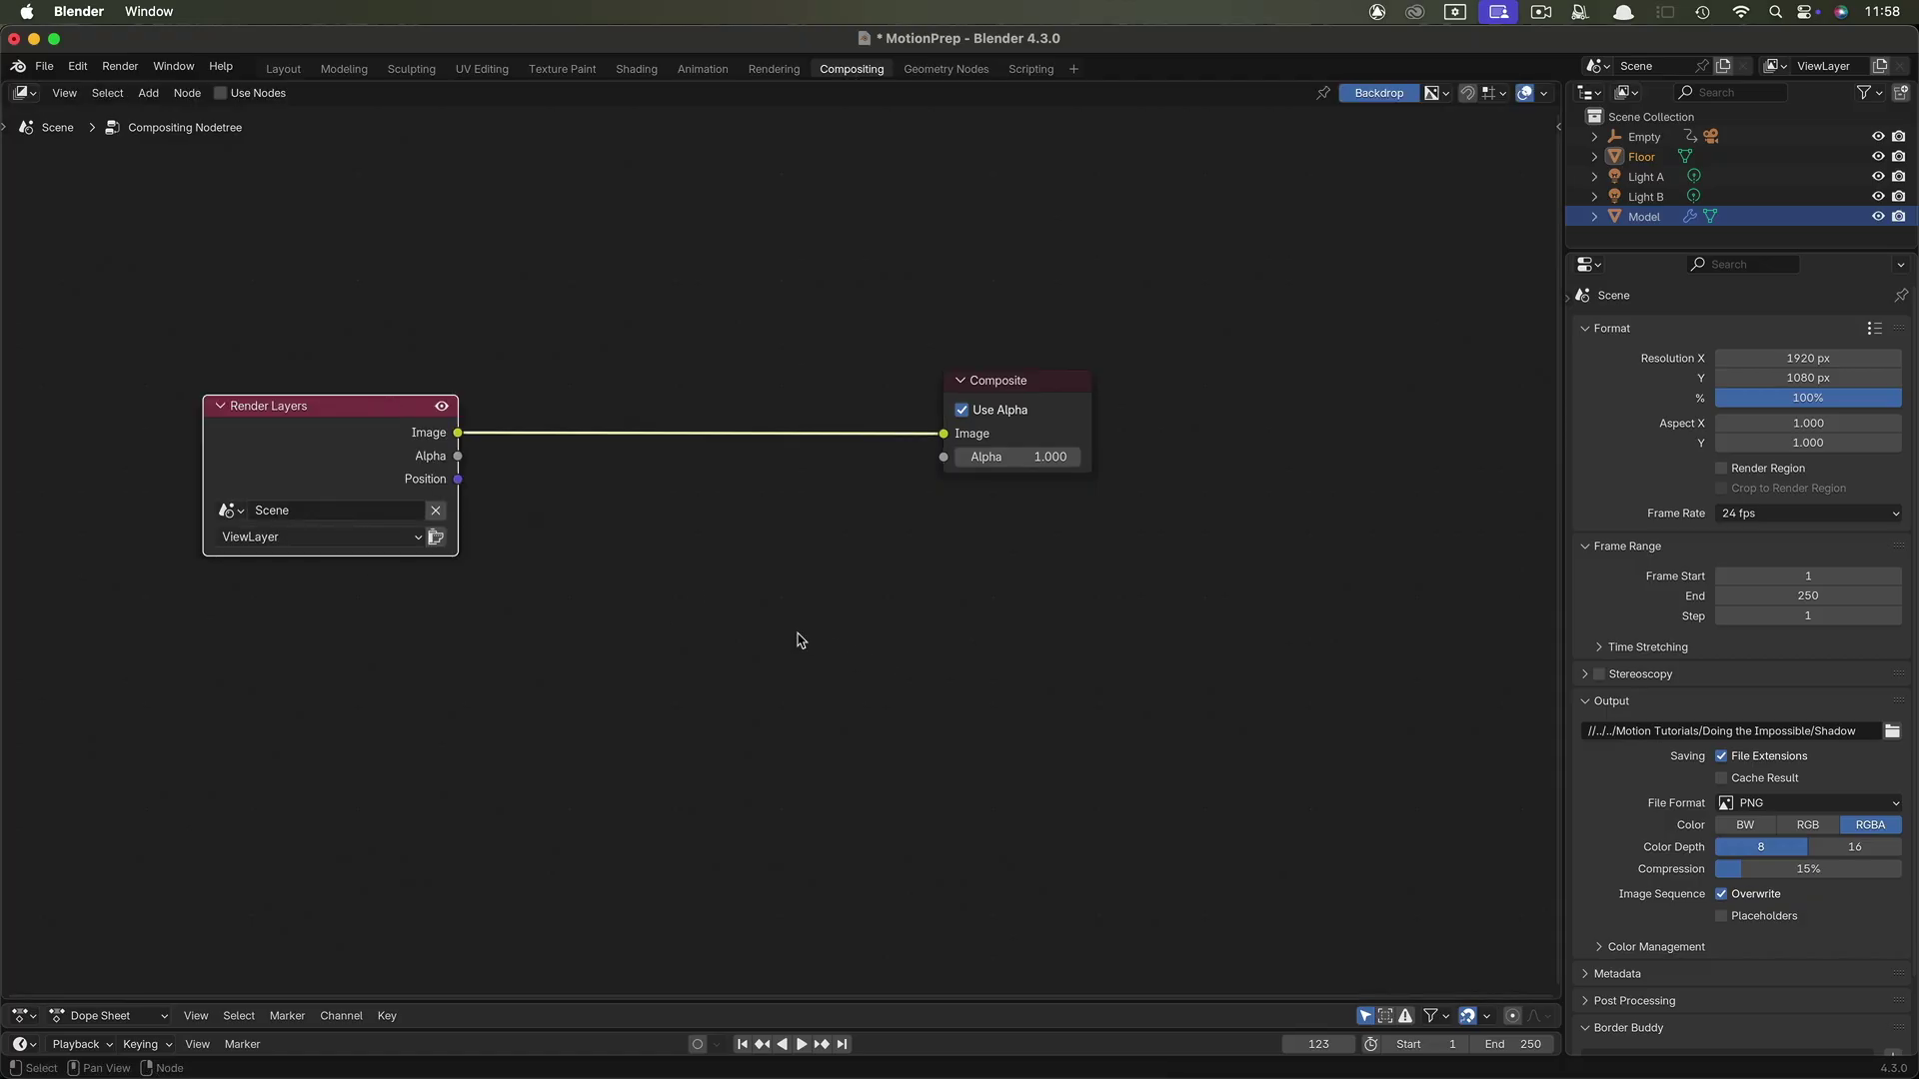
pyautogui.hotkey('shift', 'a')
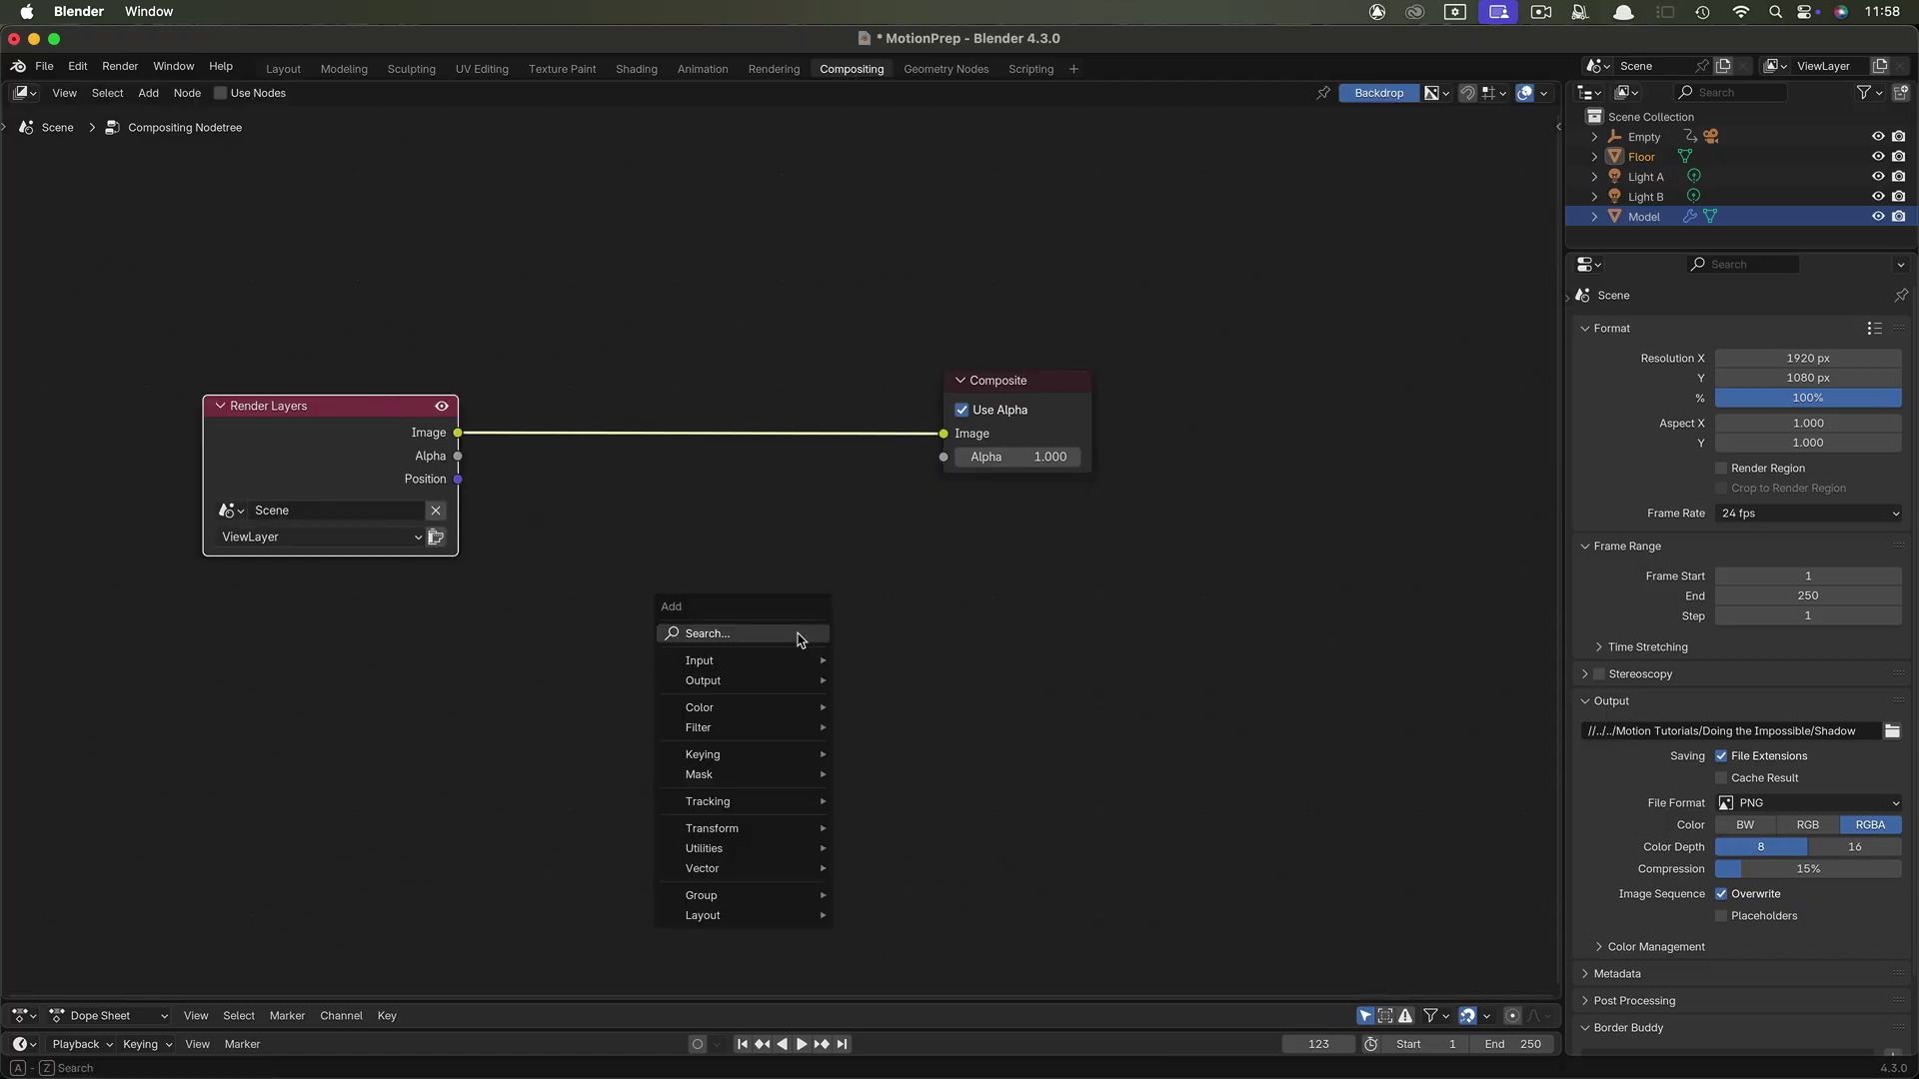
pyautogui.write('vie')
pyautogui.press('Return')
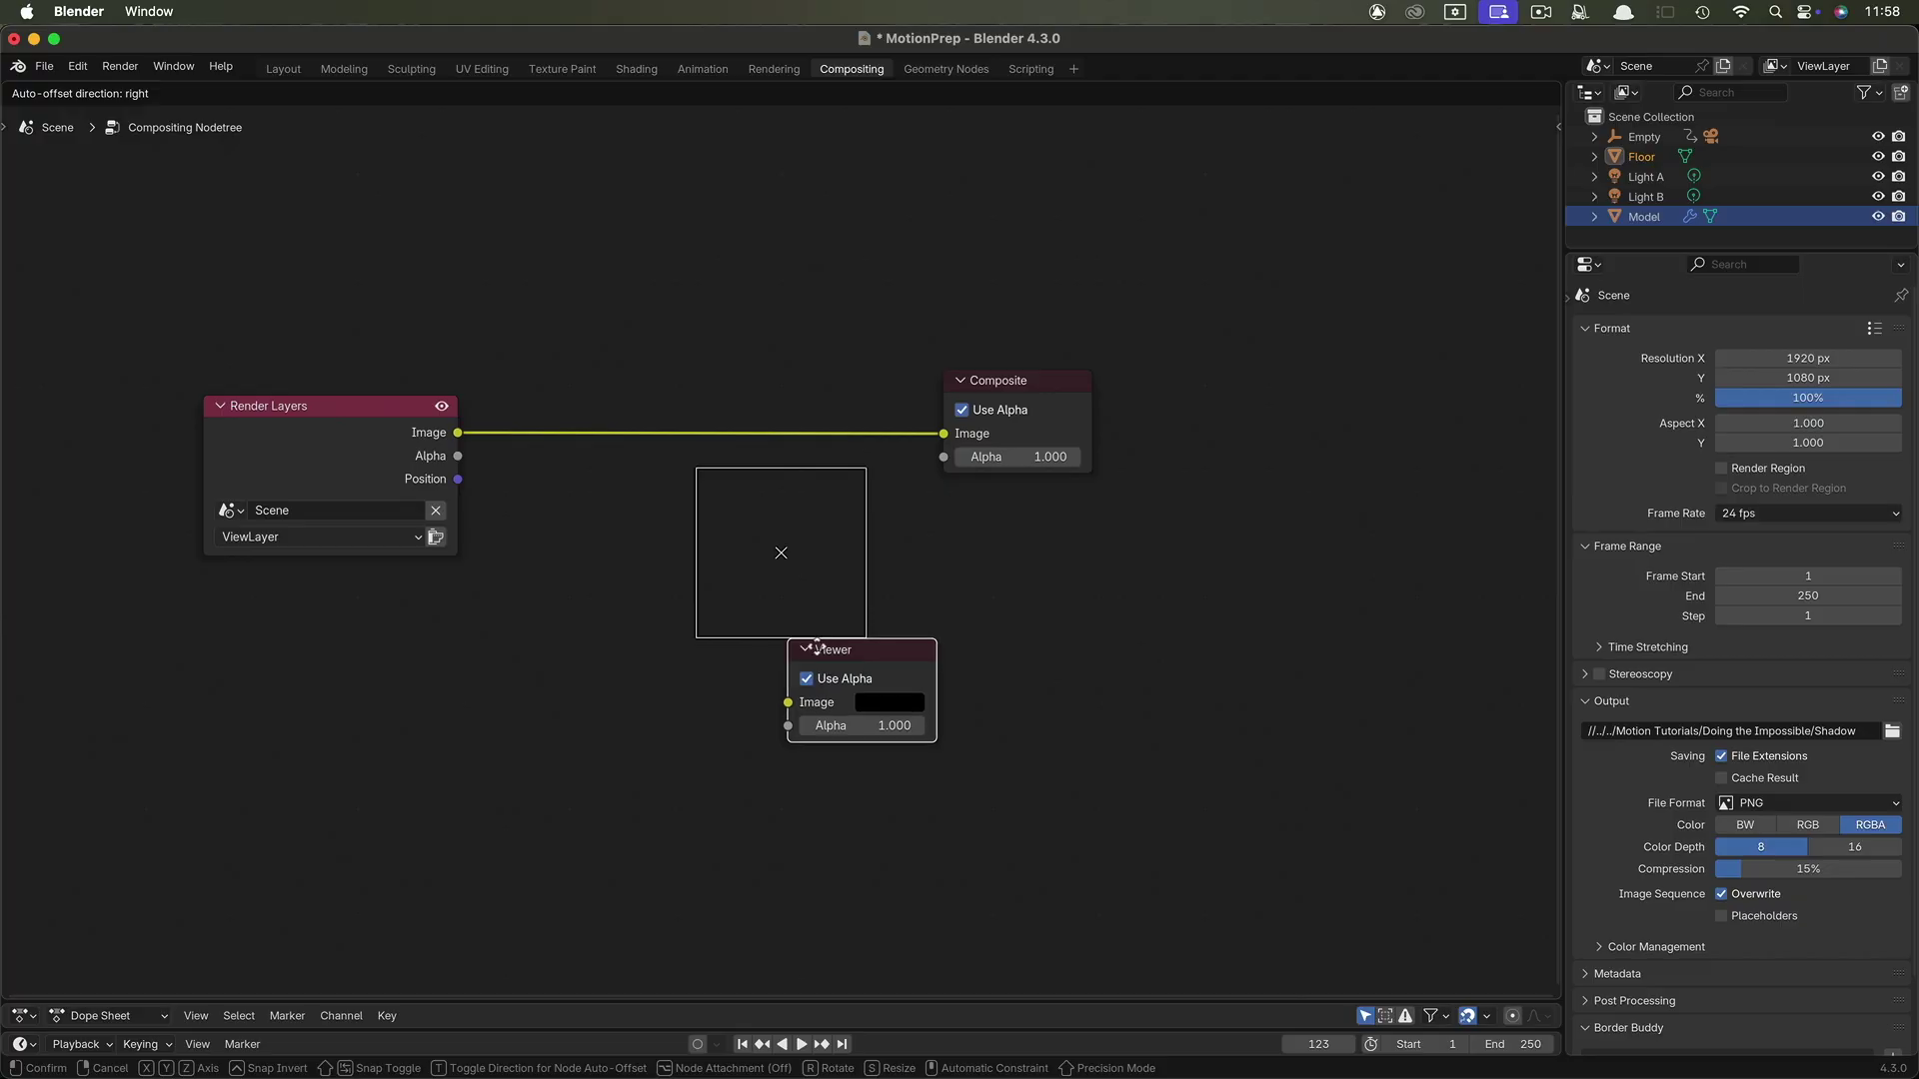
pyautogui.click(952, 684)
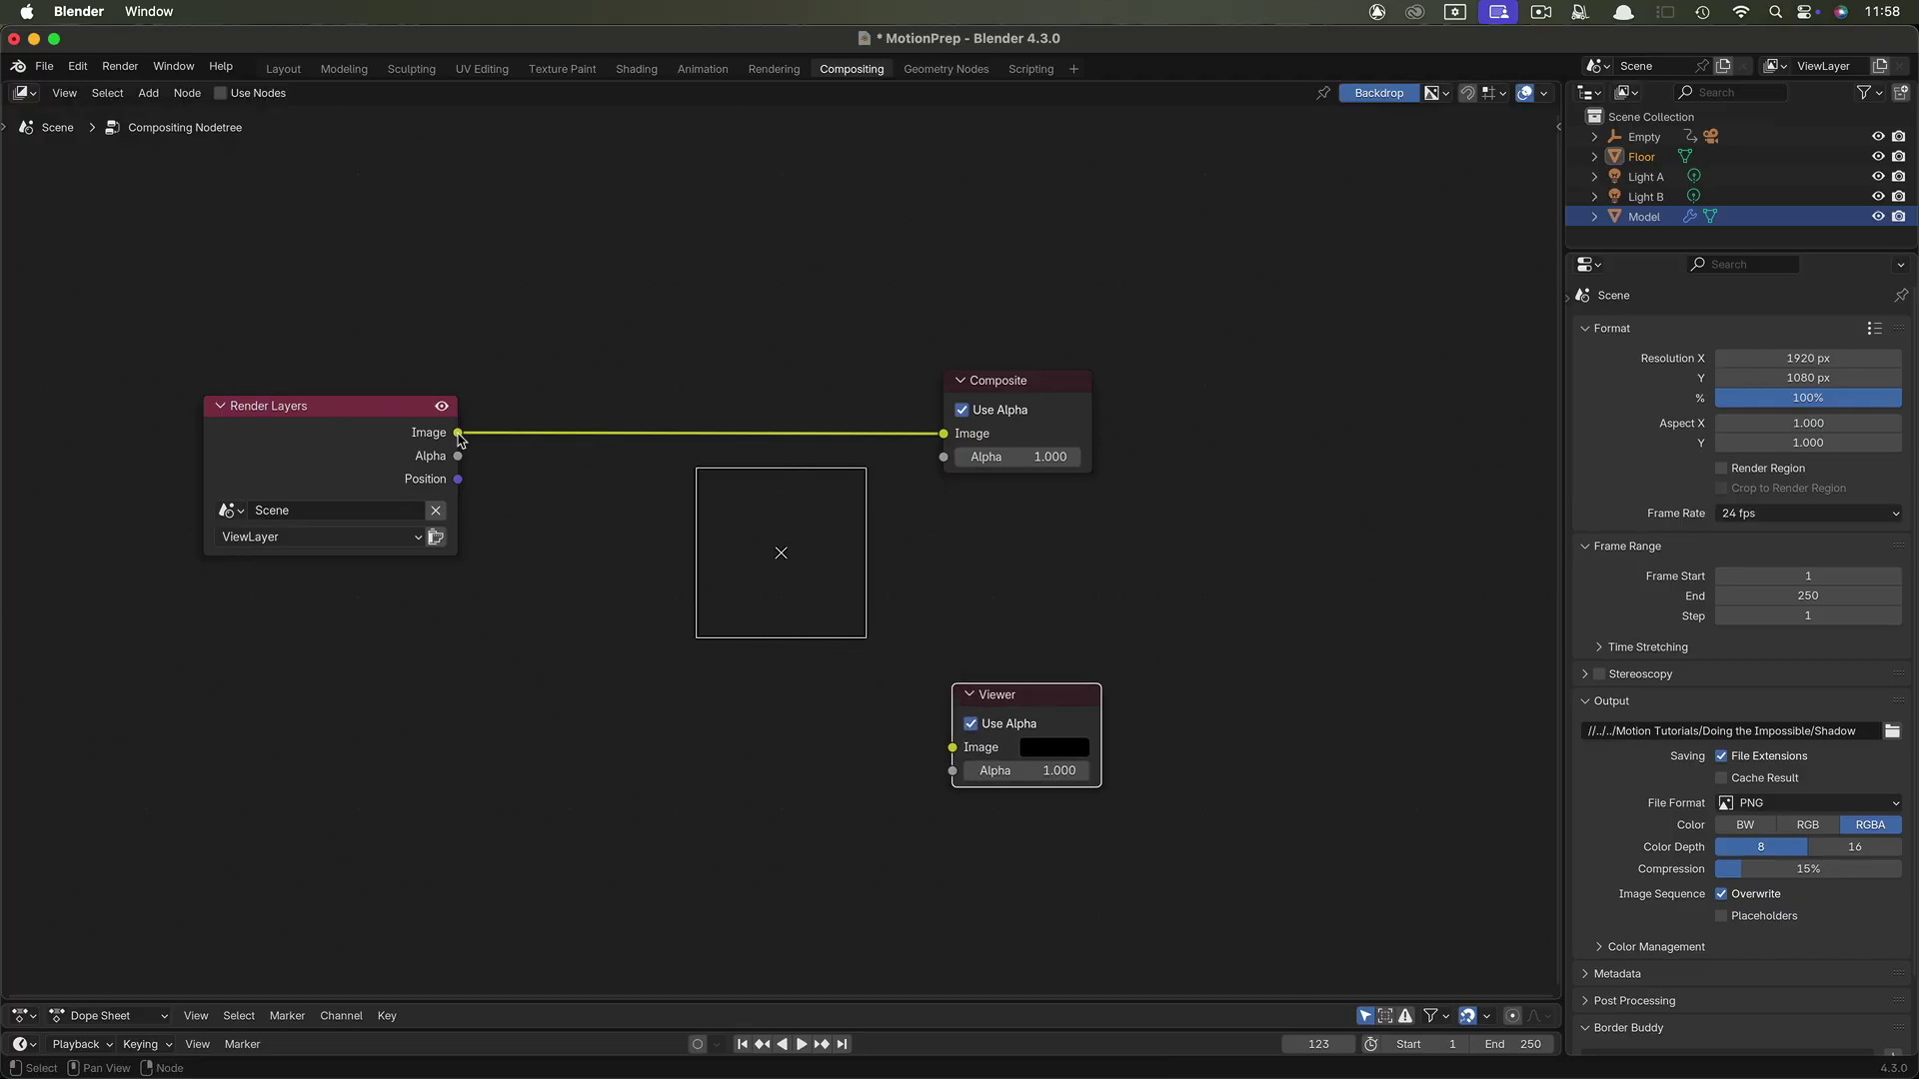
pyautogui.moveTo(458, 432); pyautogui.dragTo(953, 749)
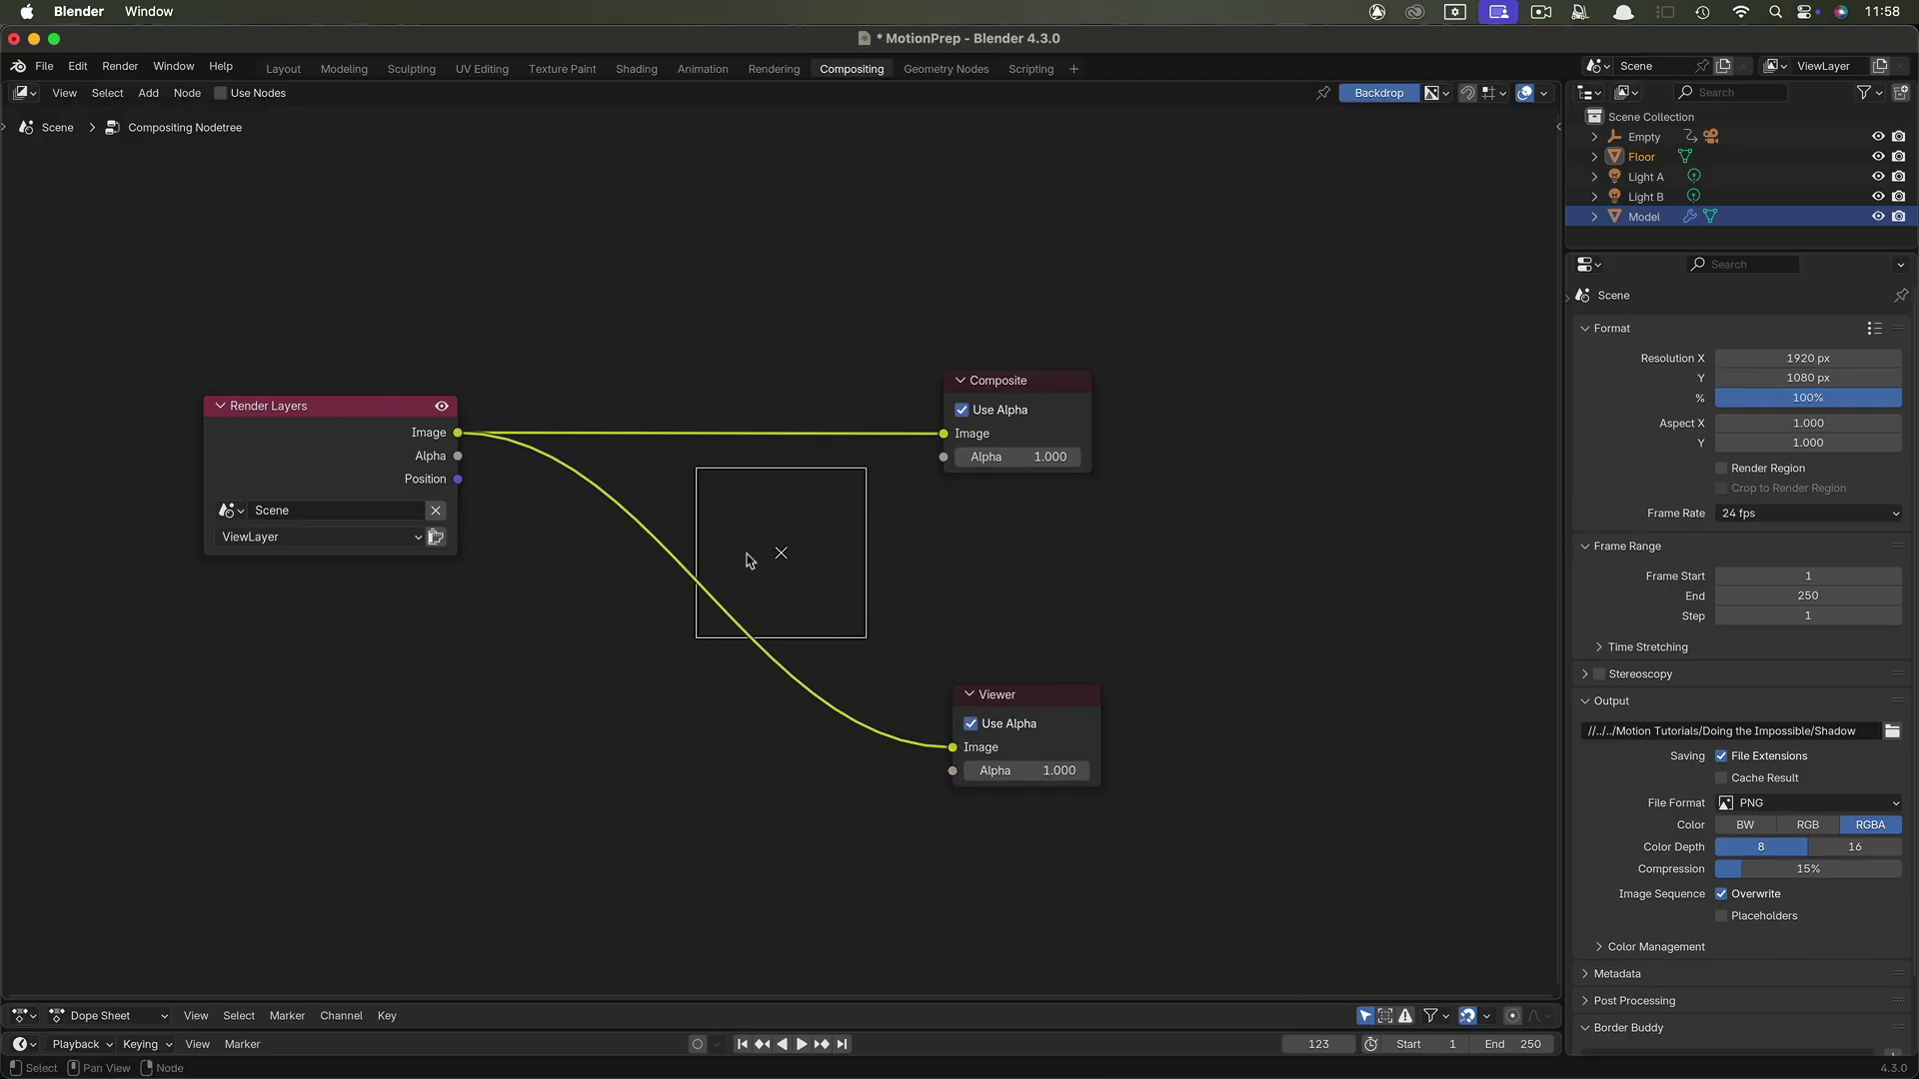
# Enable Use Nodes, render the current frame, and arrange the Viewer and Composite nodes.
pyautogui.click(222, 95)
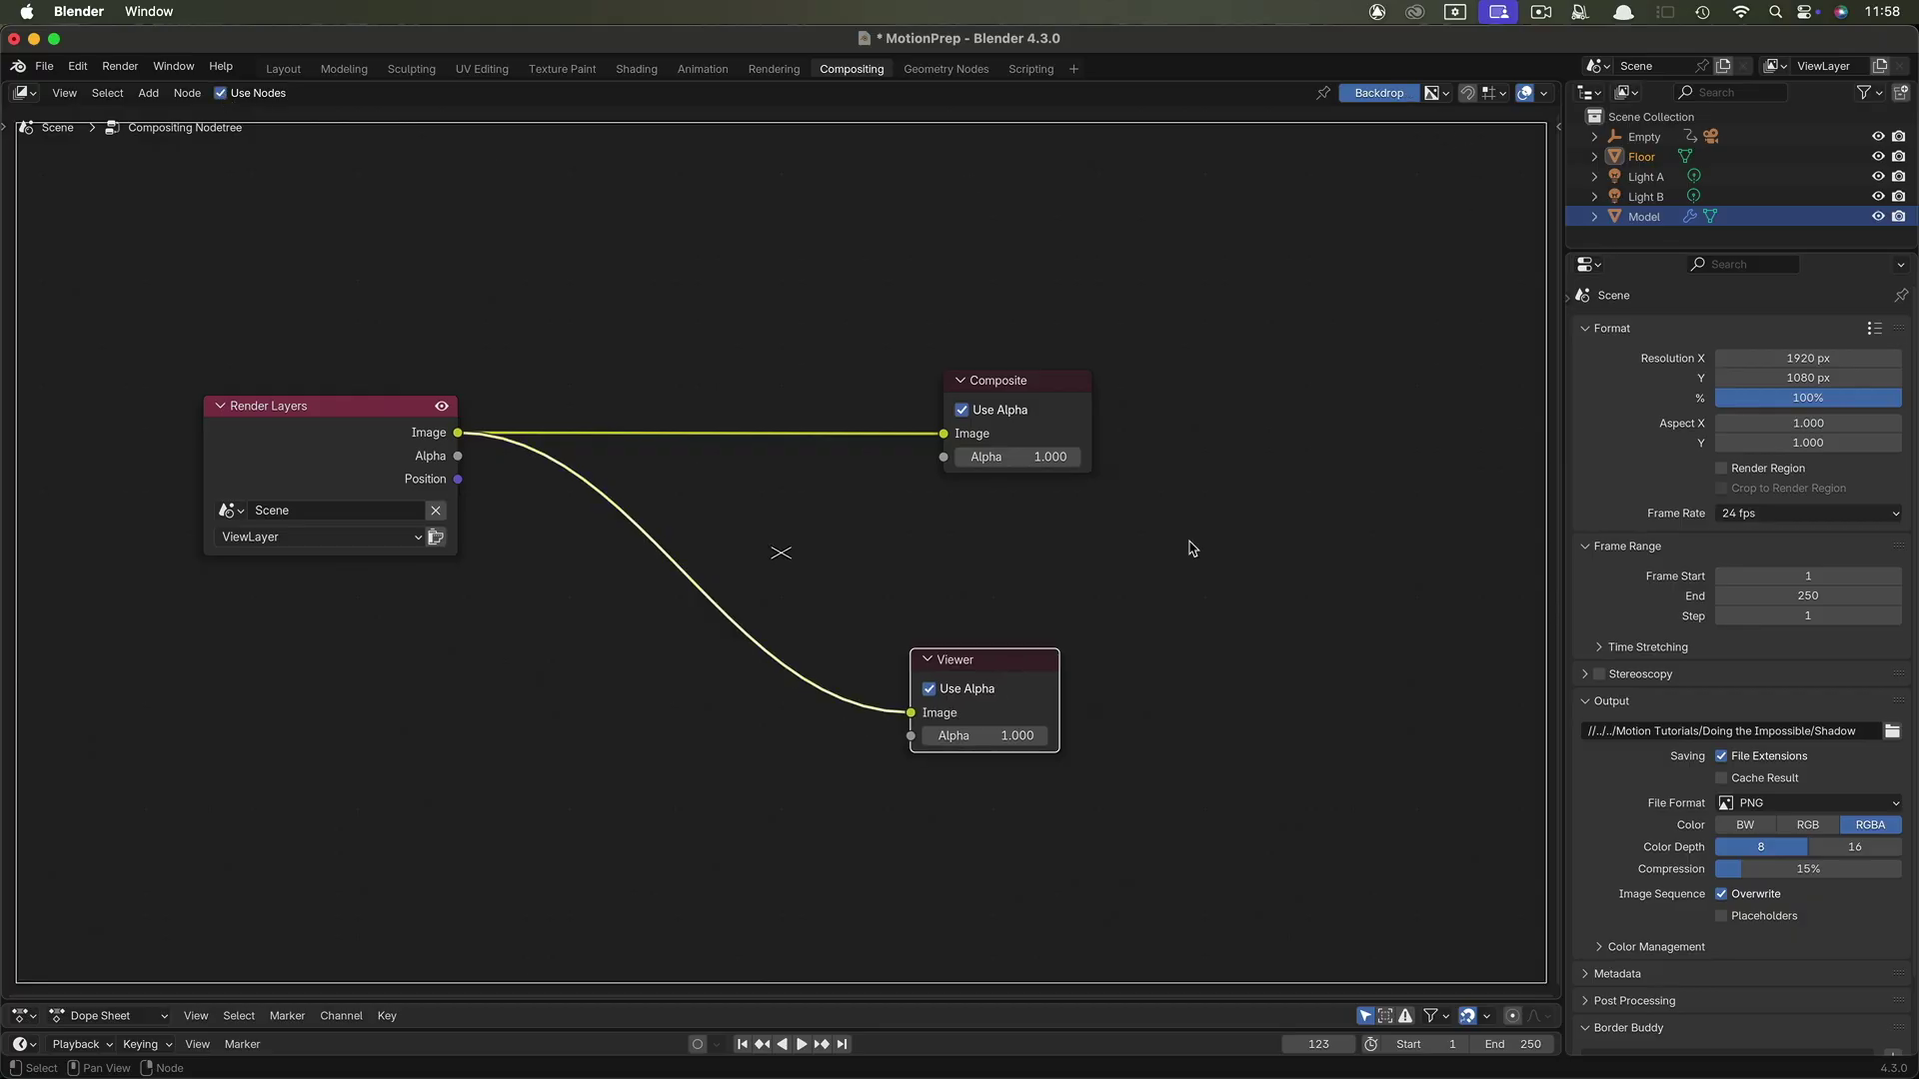
pyautogui.press('F12')
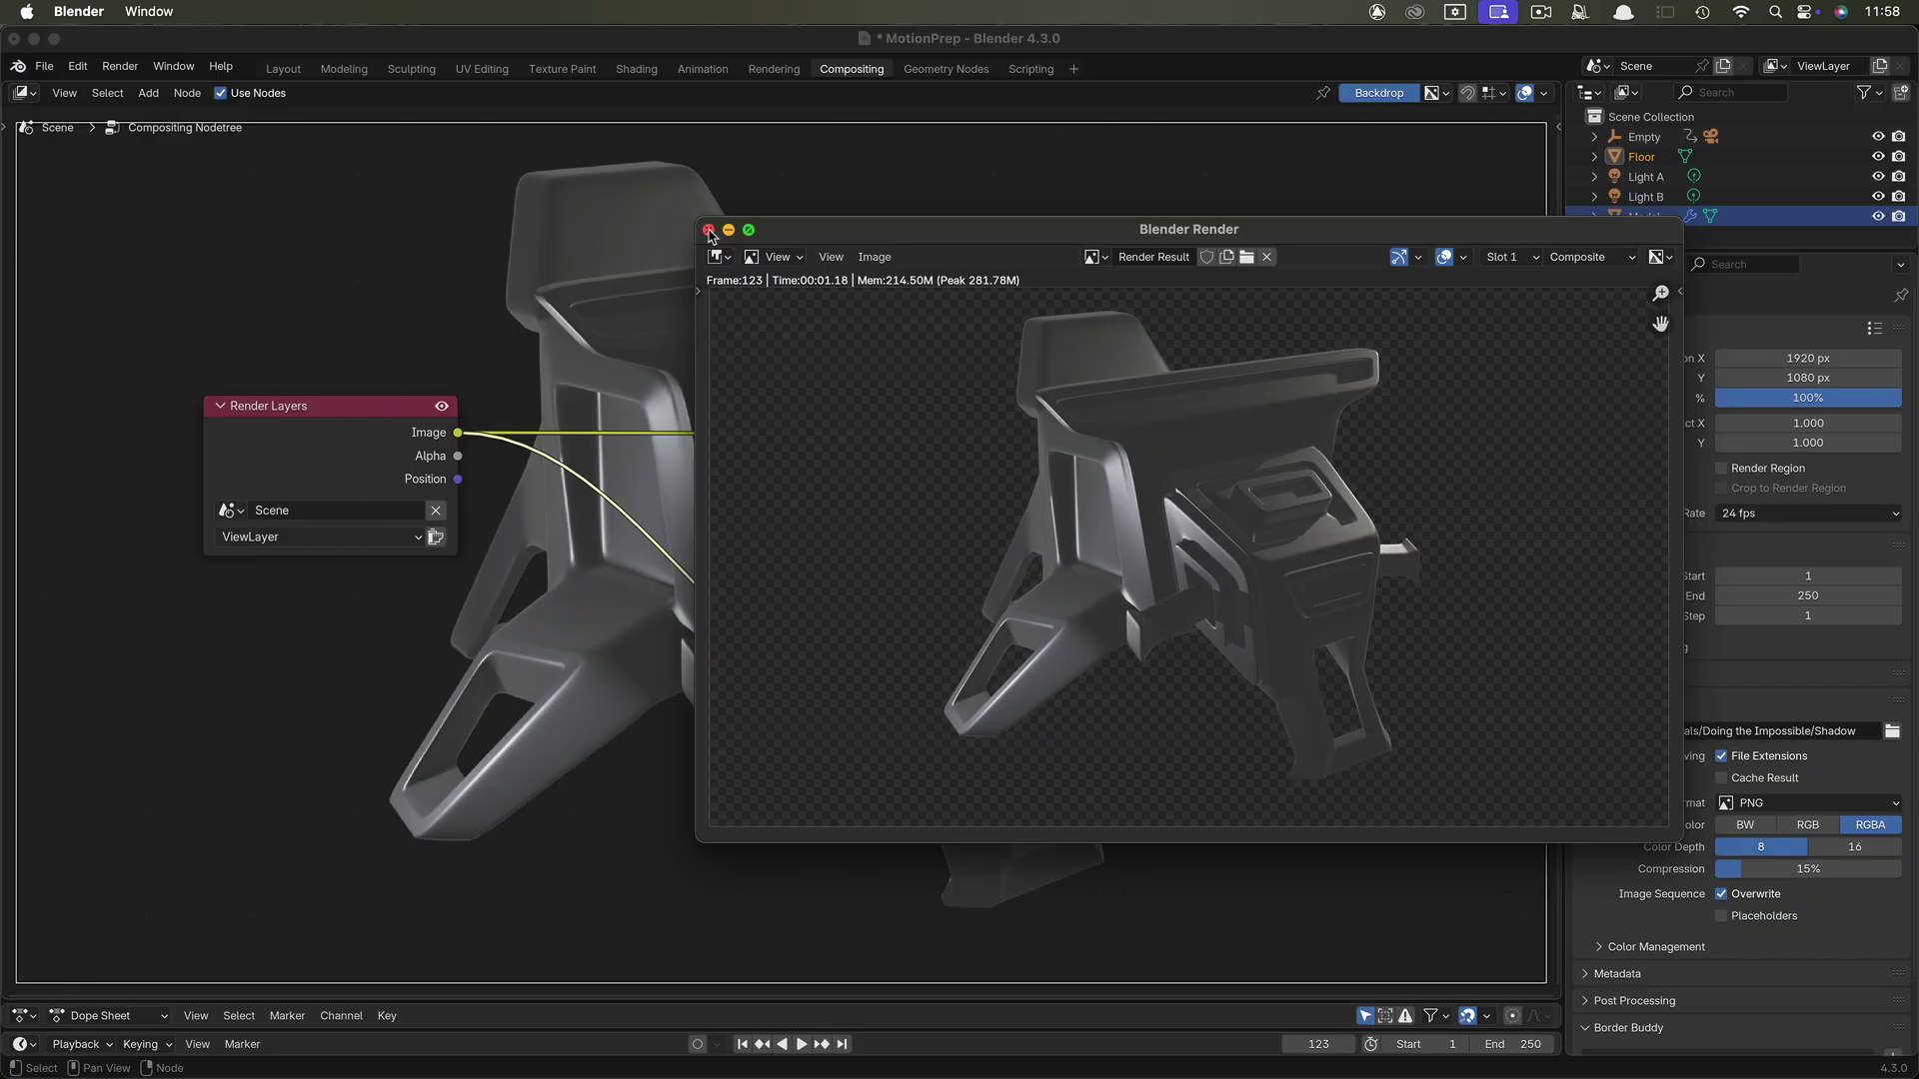
pyautogui.click(728, 231)
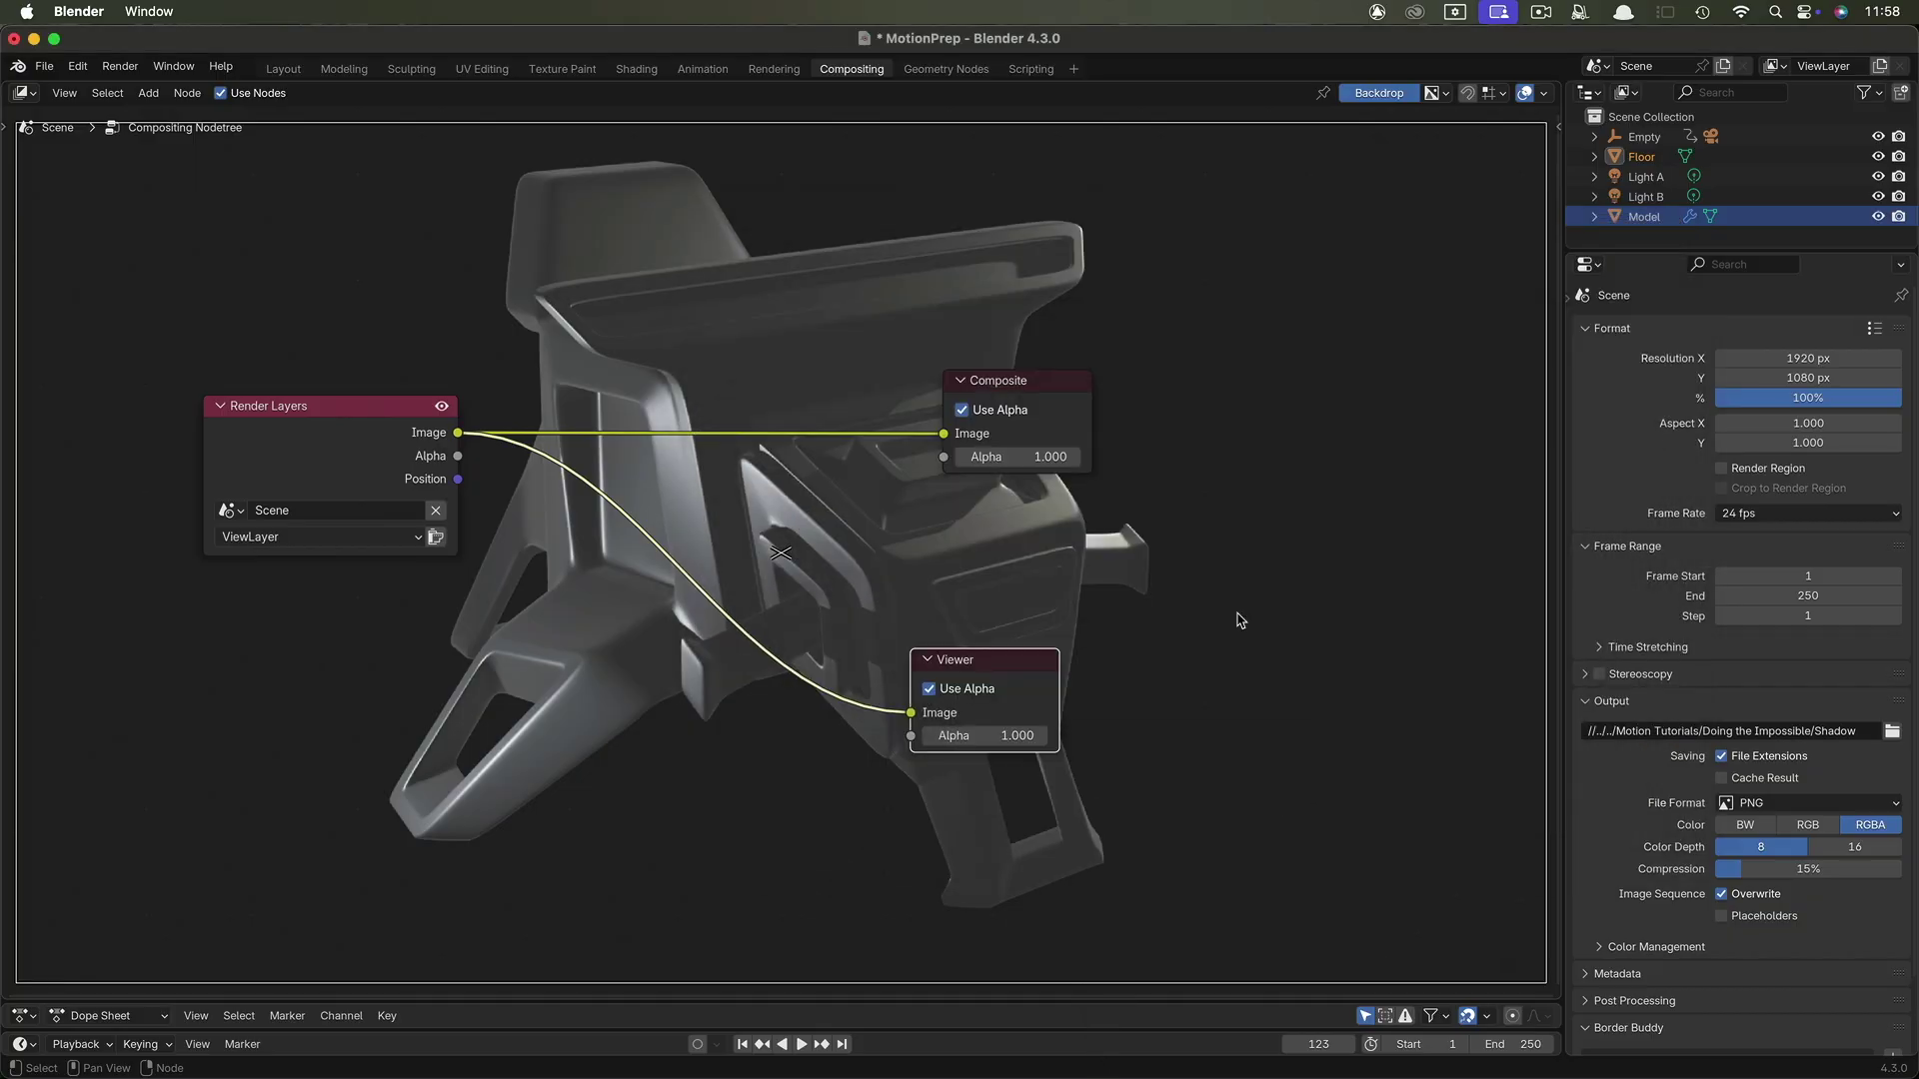
pyautogui.moveTo(1004, 674); pyautogui.dragTo(1369, 728)
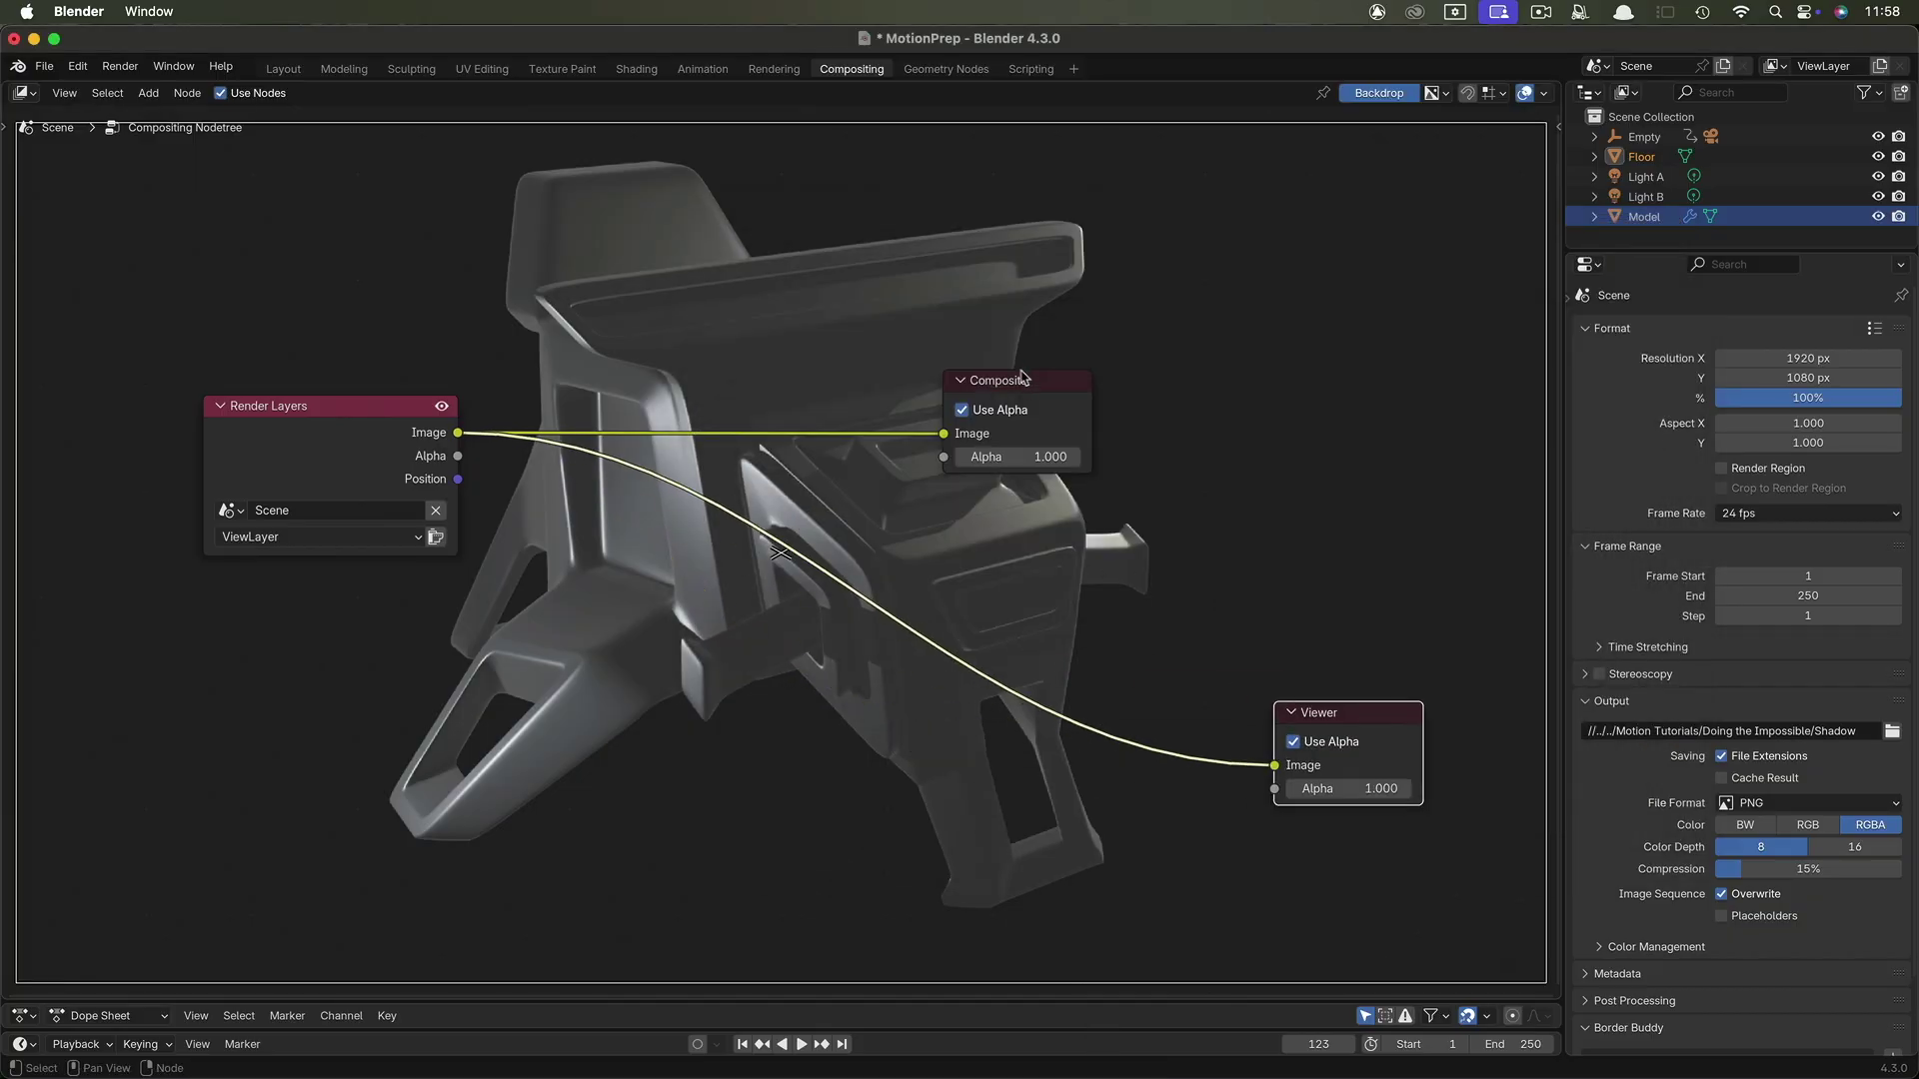
pyautogui.moveTo(1025, 378); pyautogui.dragTo(1309, 366)
pyautogui.moveTo(457, 456); pyautogui.dragTo(1029, 737)
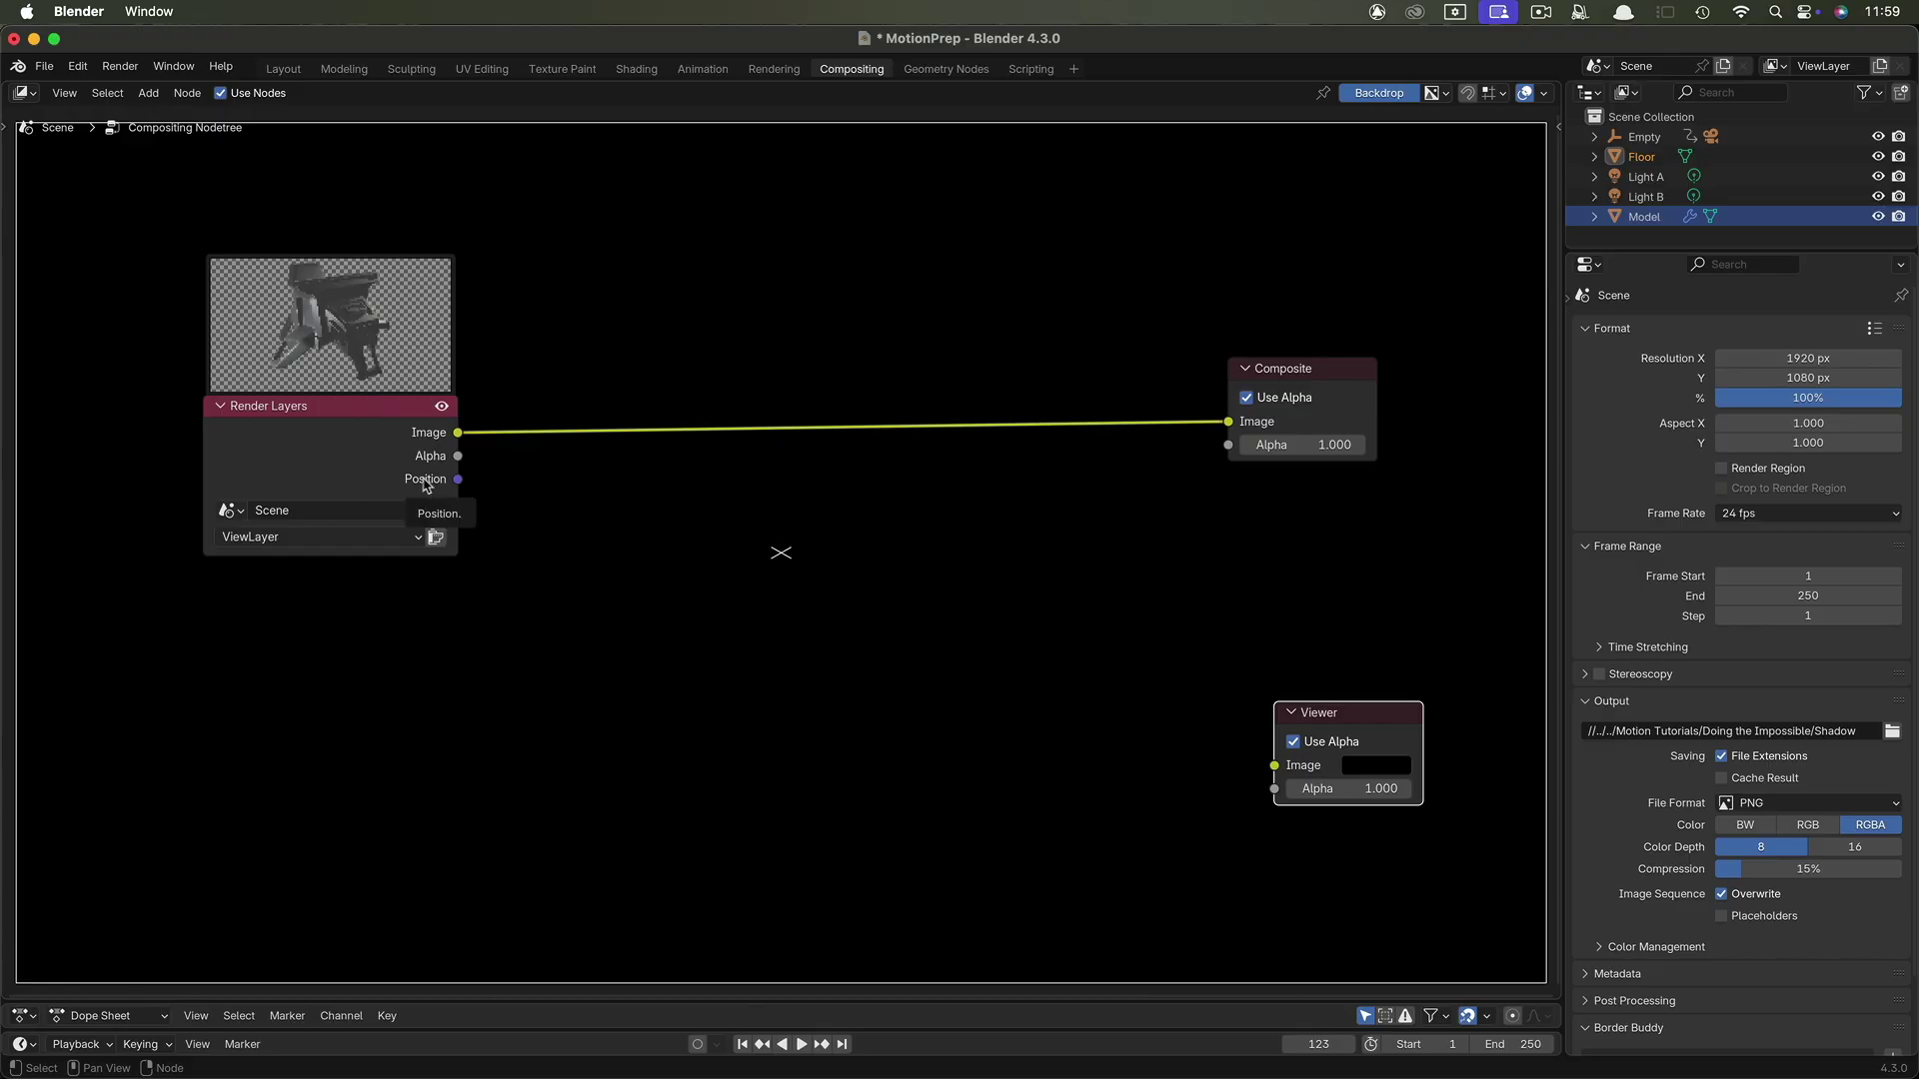
# Enable the Position pass in View Layer properties and link it to the Viewer's Image input.
pyautogui.click(344, 68)
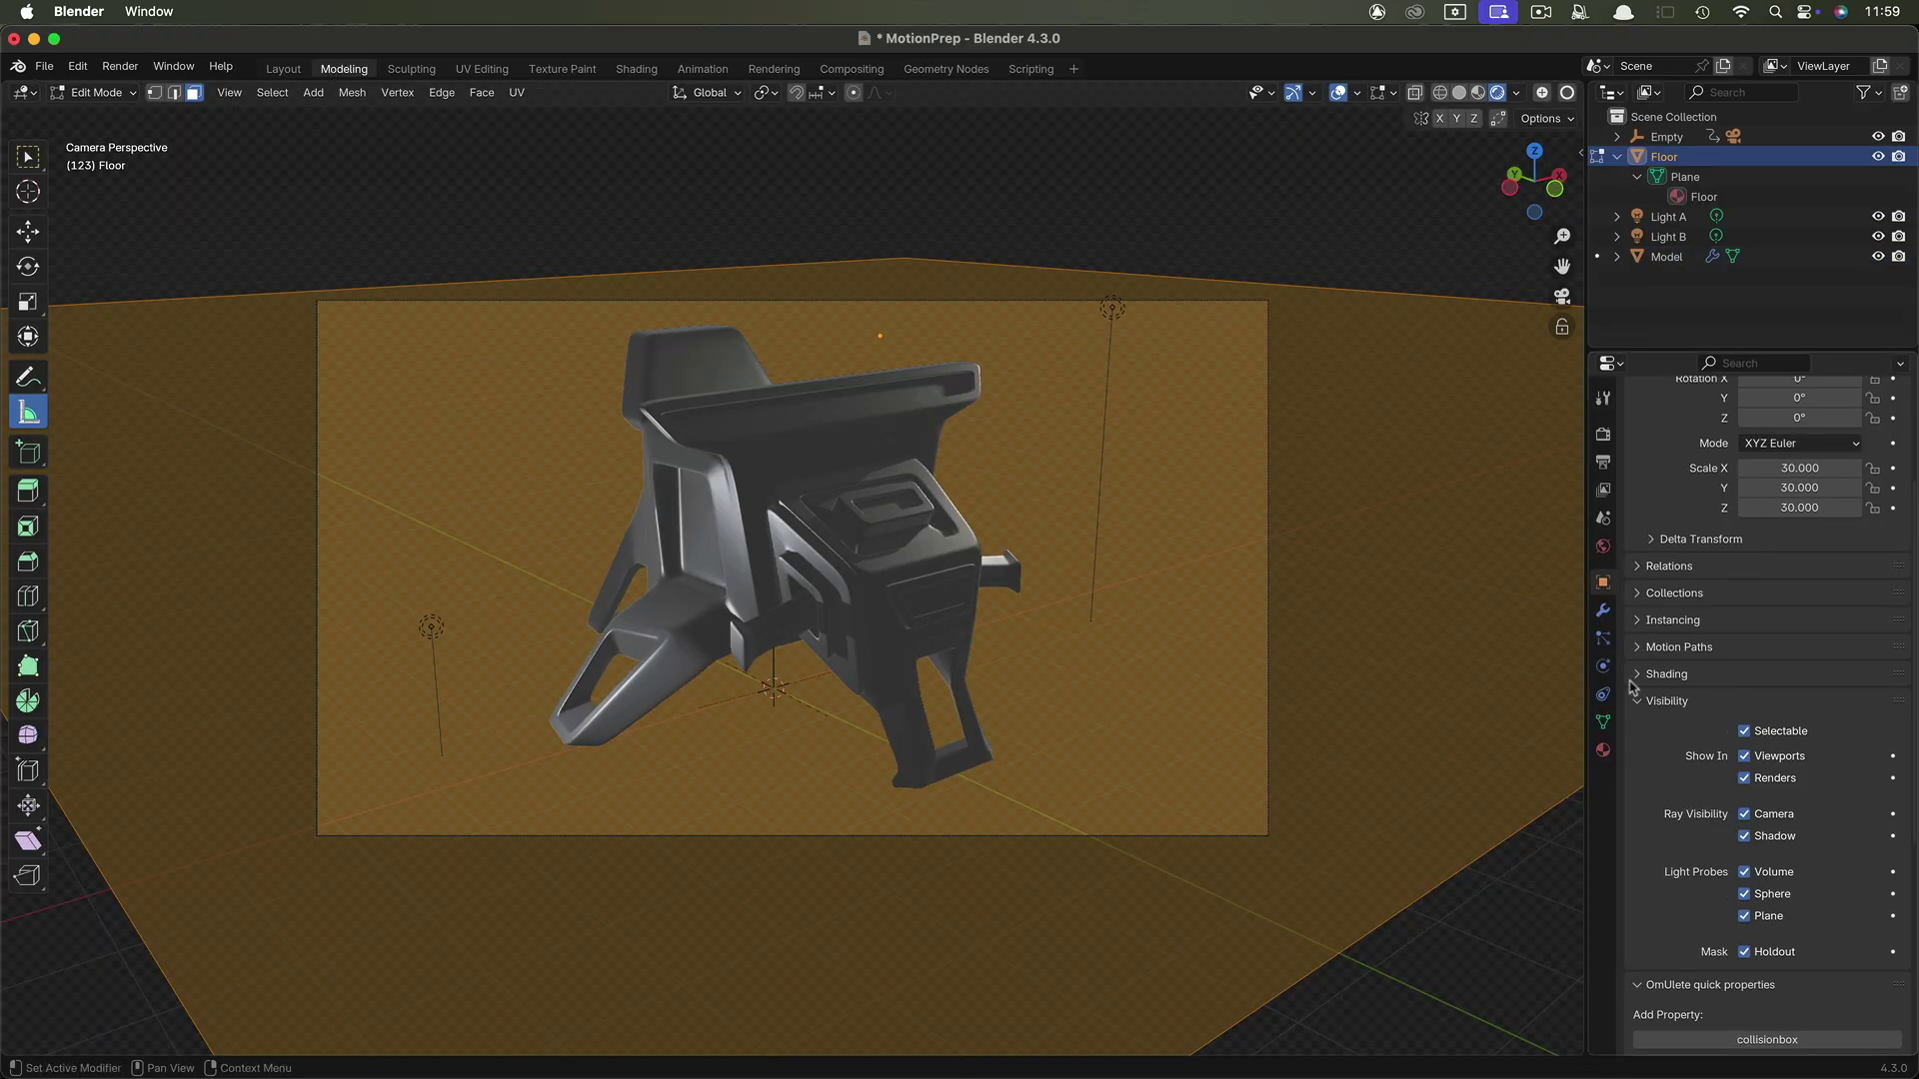
pyautogui.click(1605, 436)
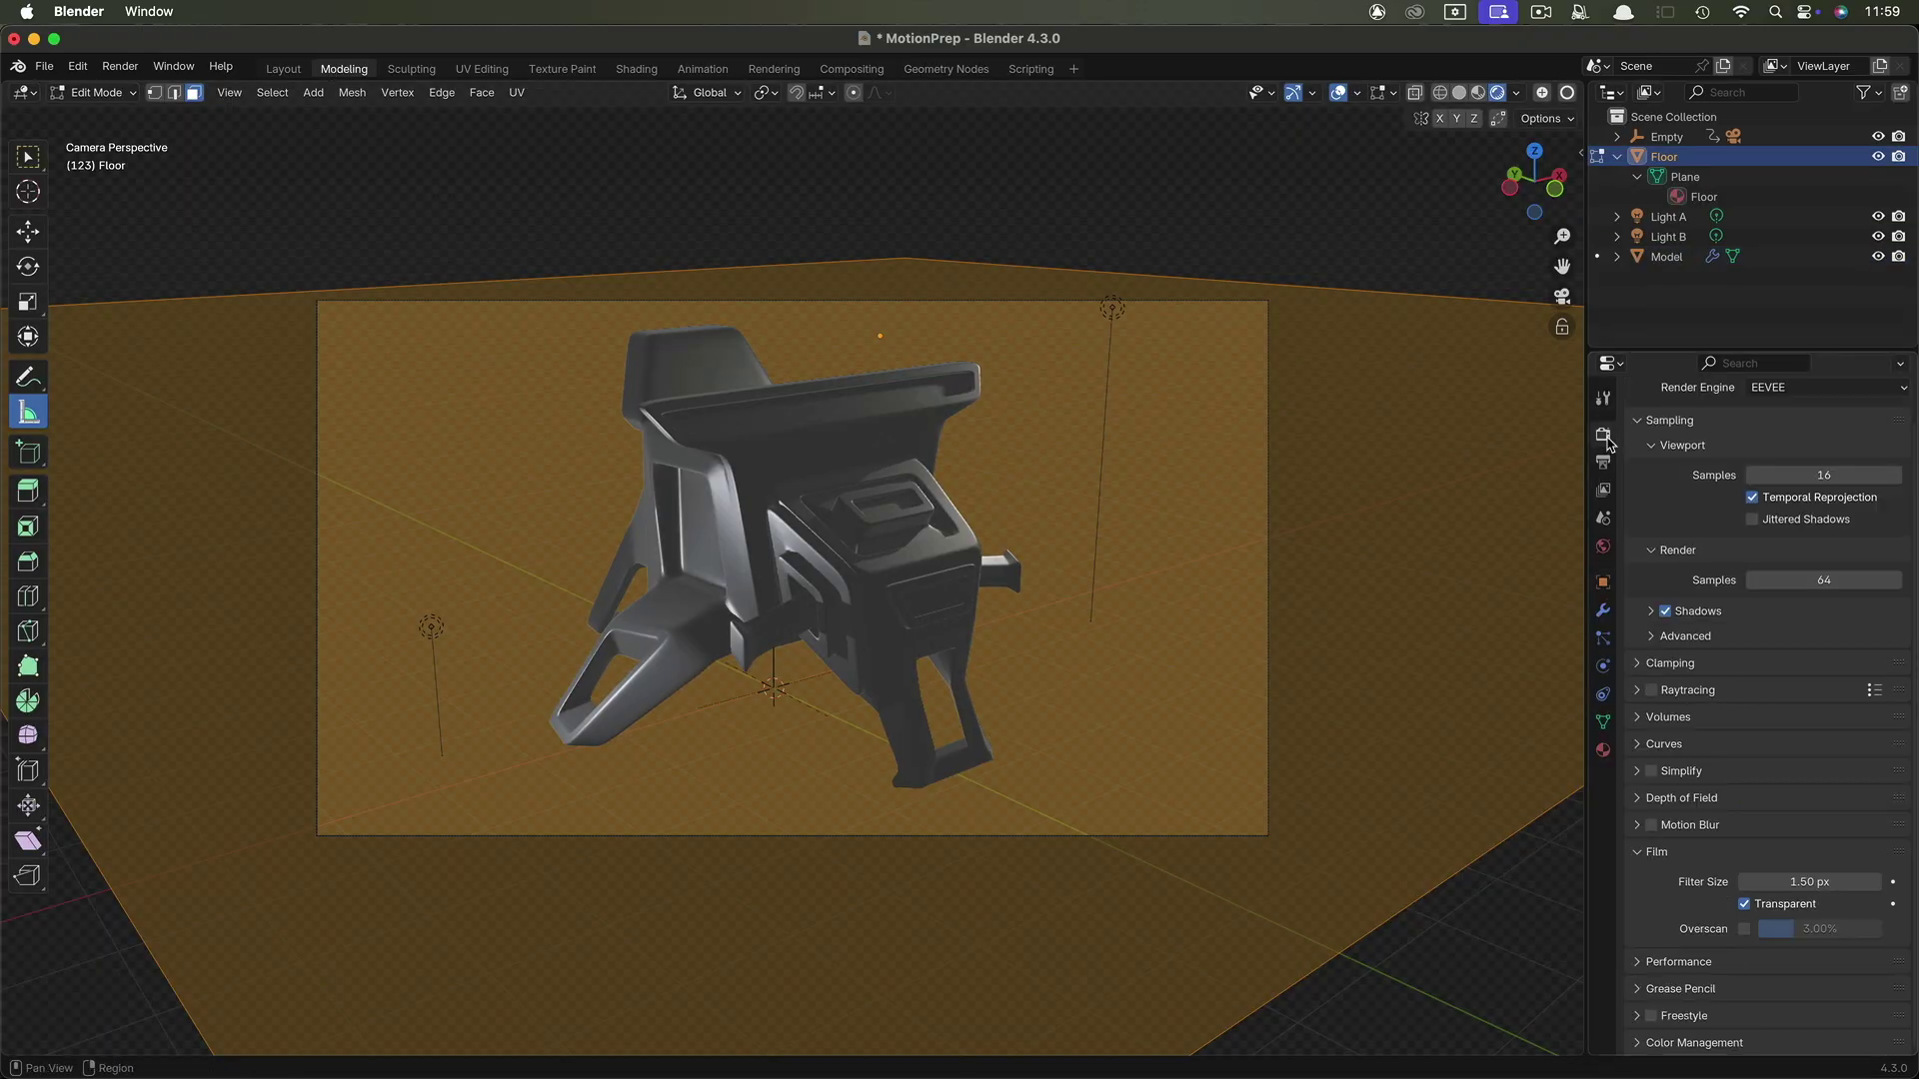
pyautogui.click(1603, 490)
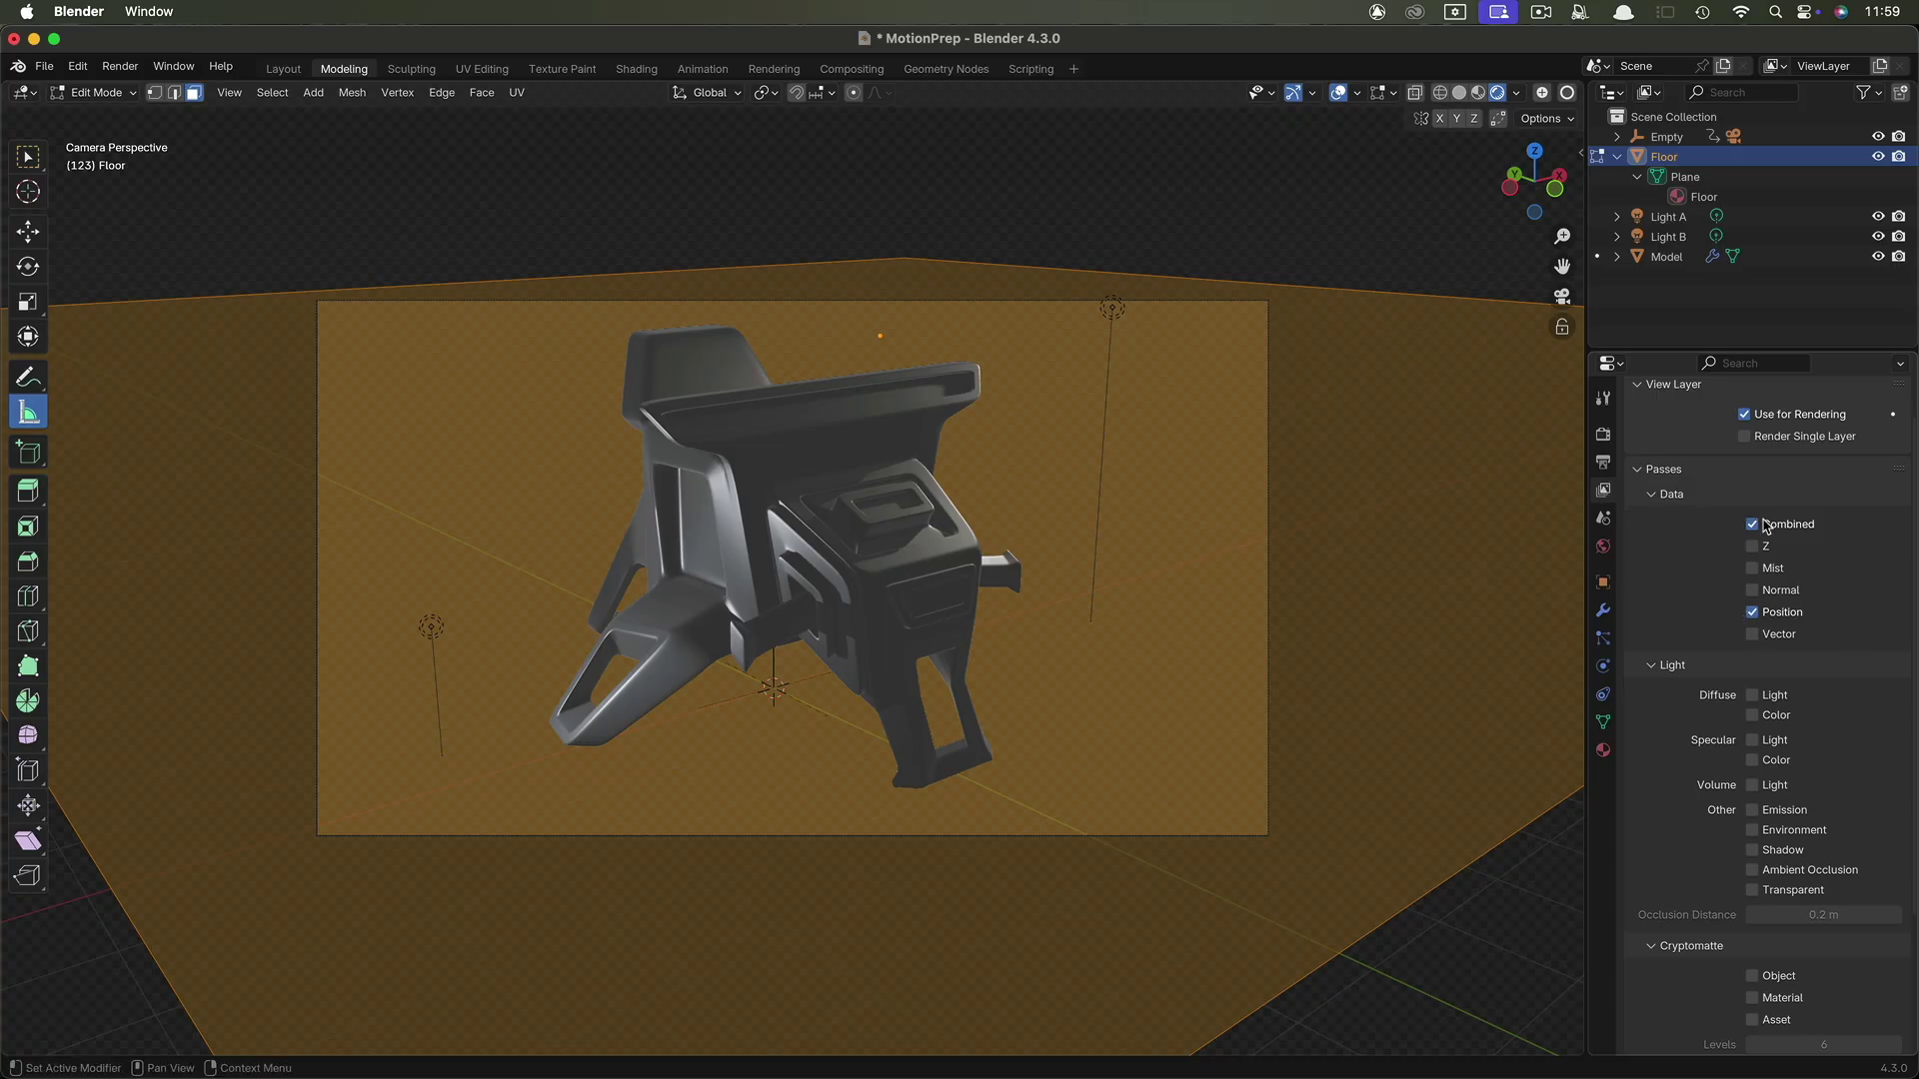
pyautogui.scroll(2, 1765, 529)
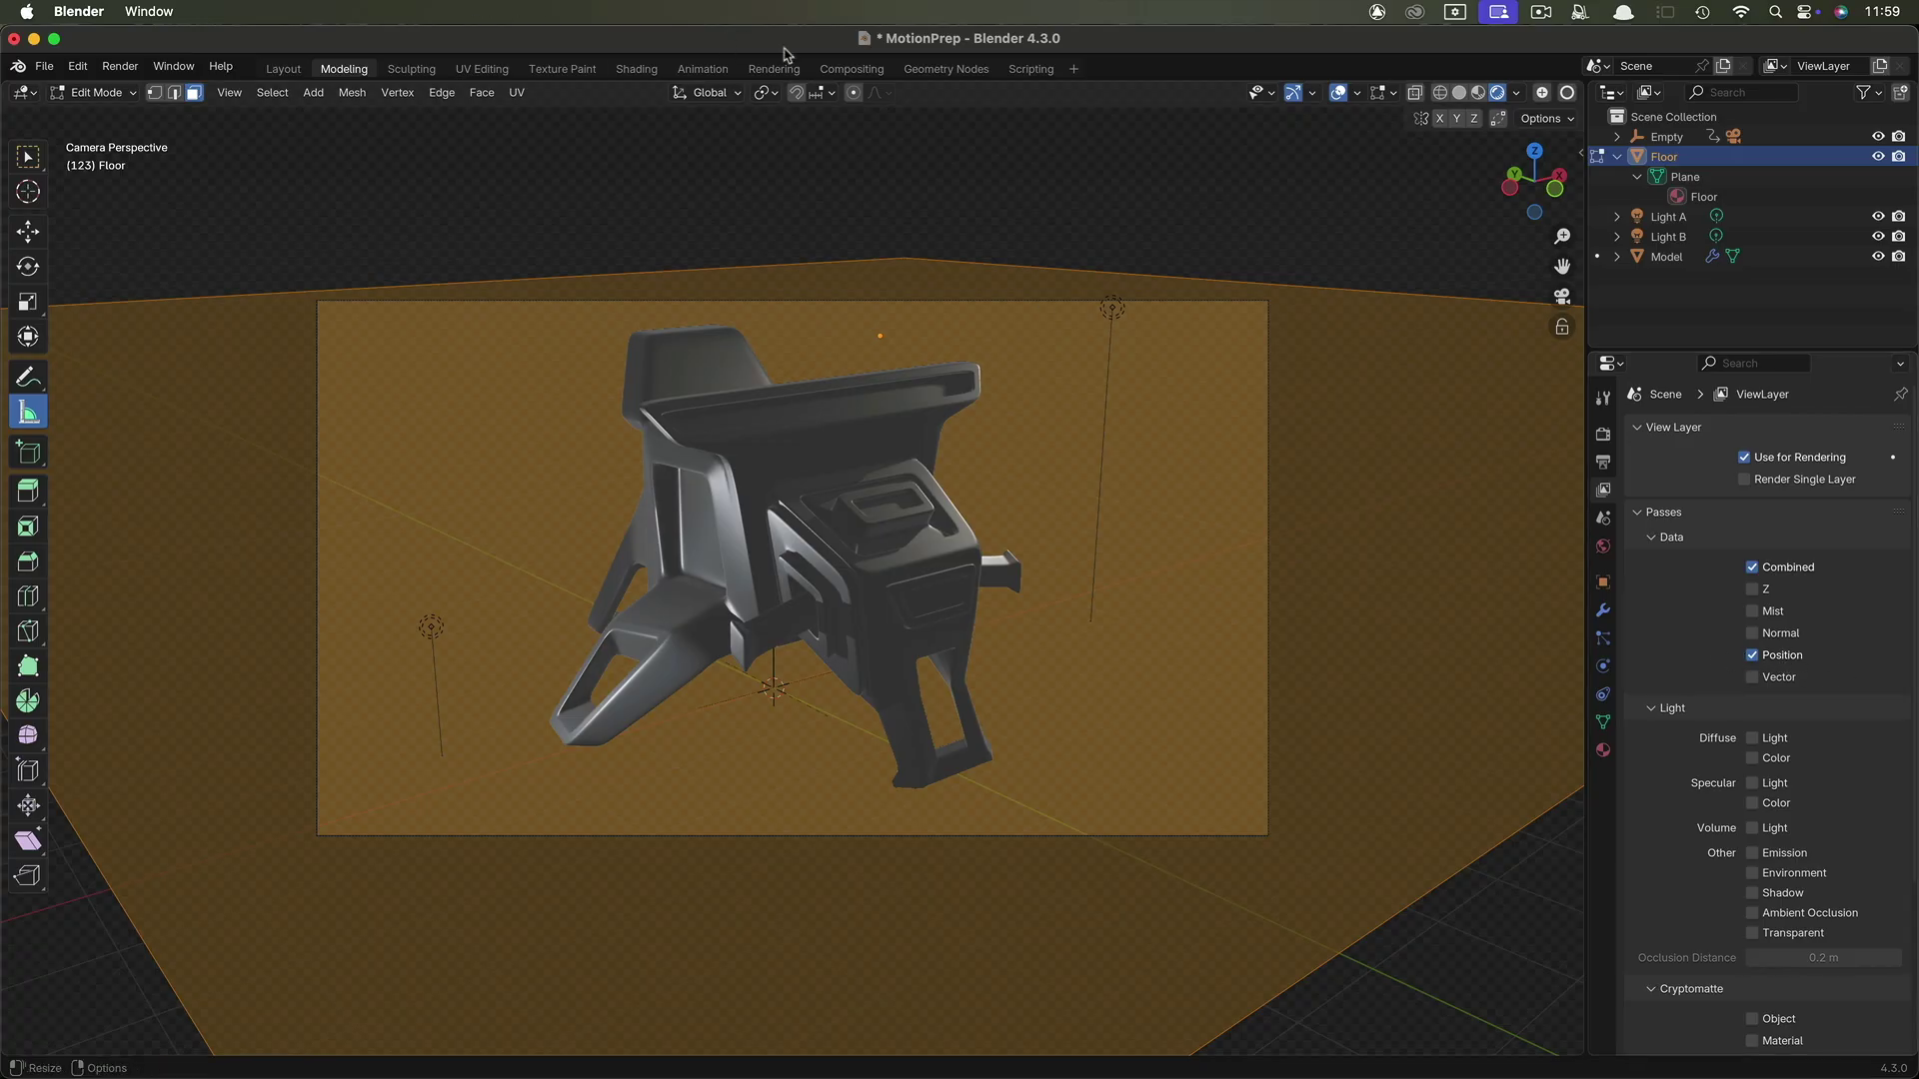
pyautogui.click(852, 69)
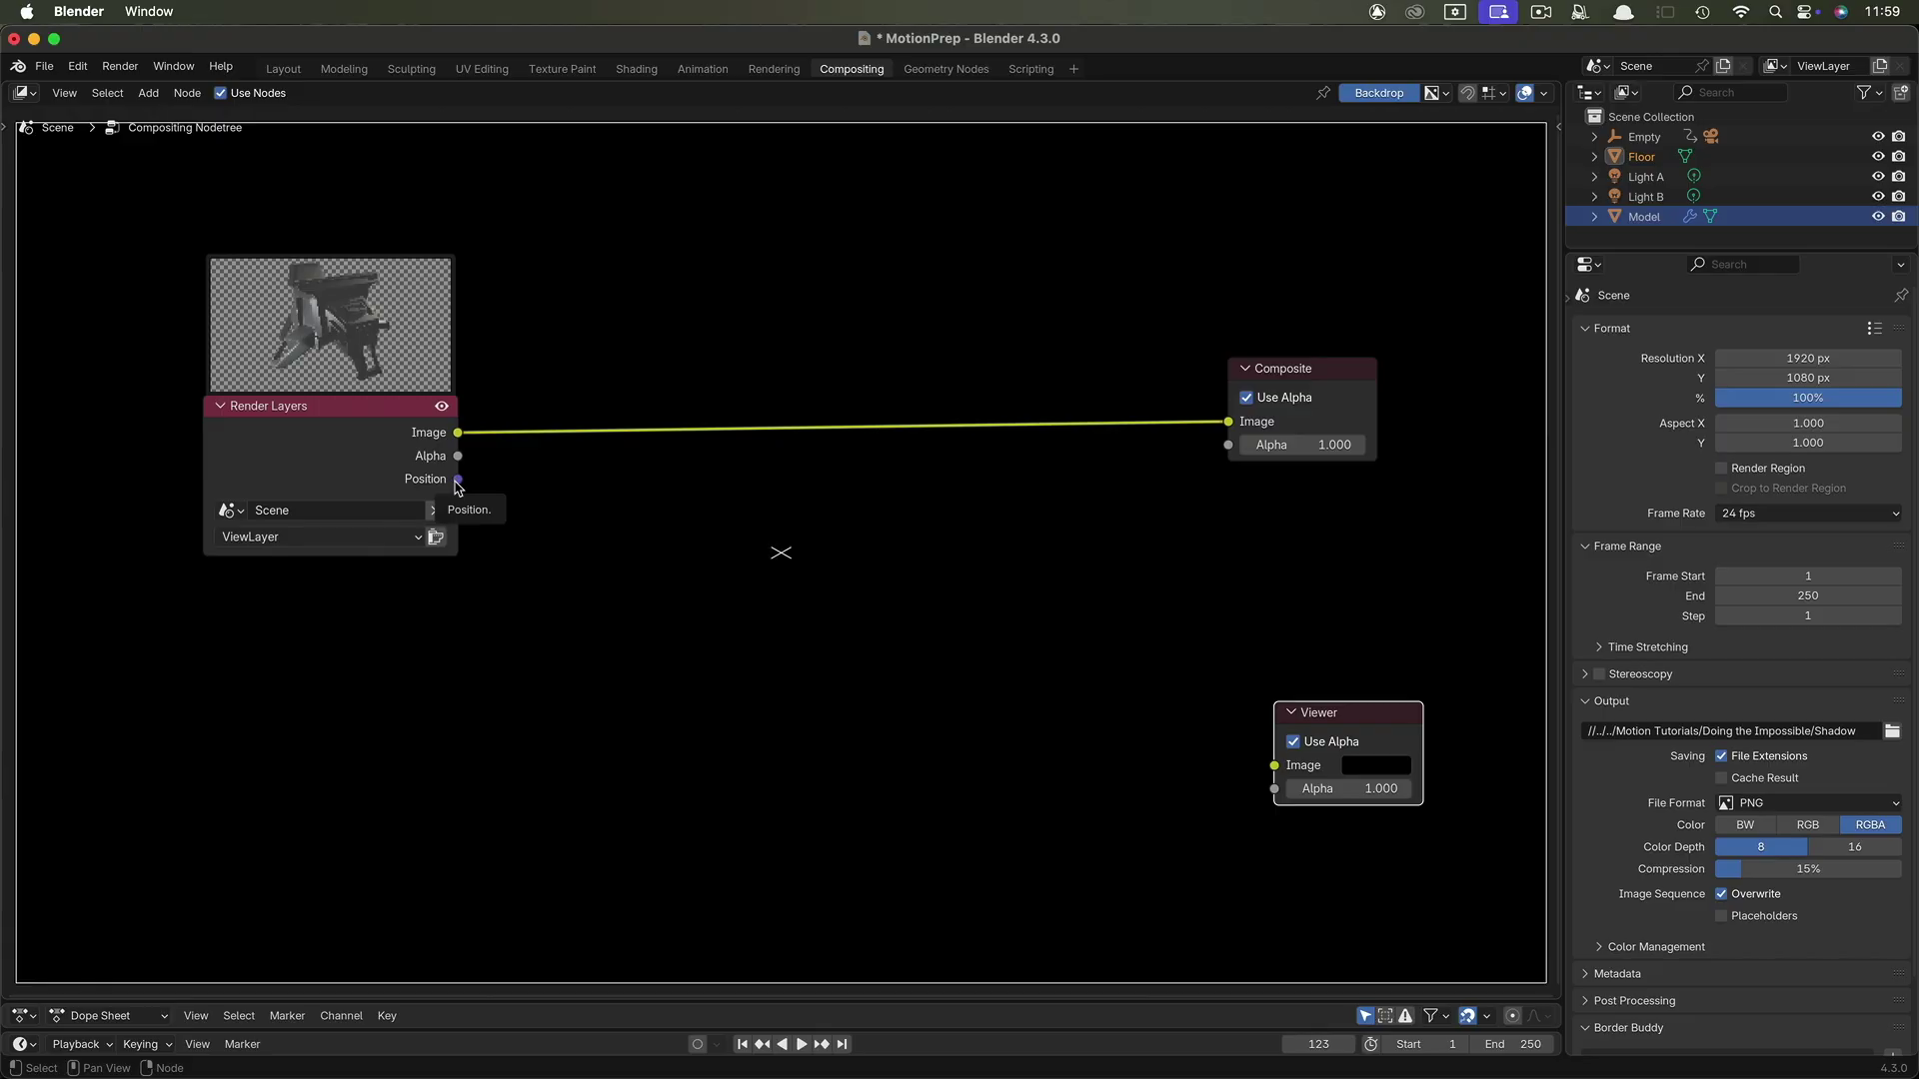
pyautogui.moveTo(457, 482); pyautogui.dragTo(1283, 774)
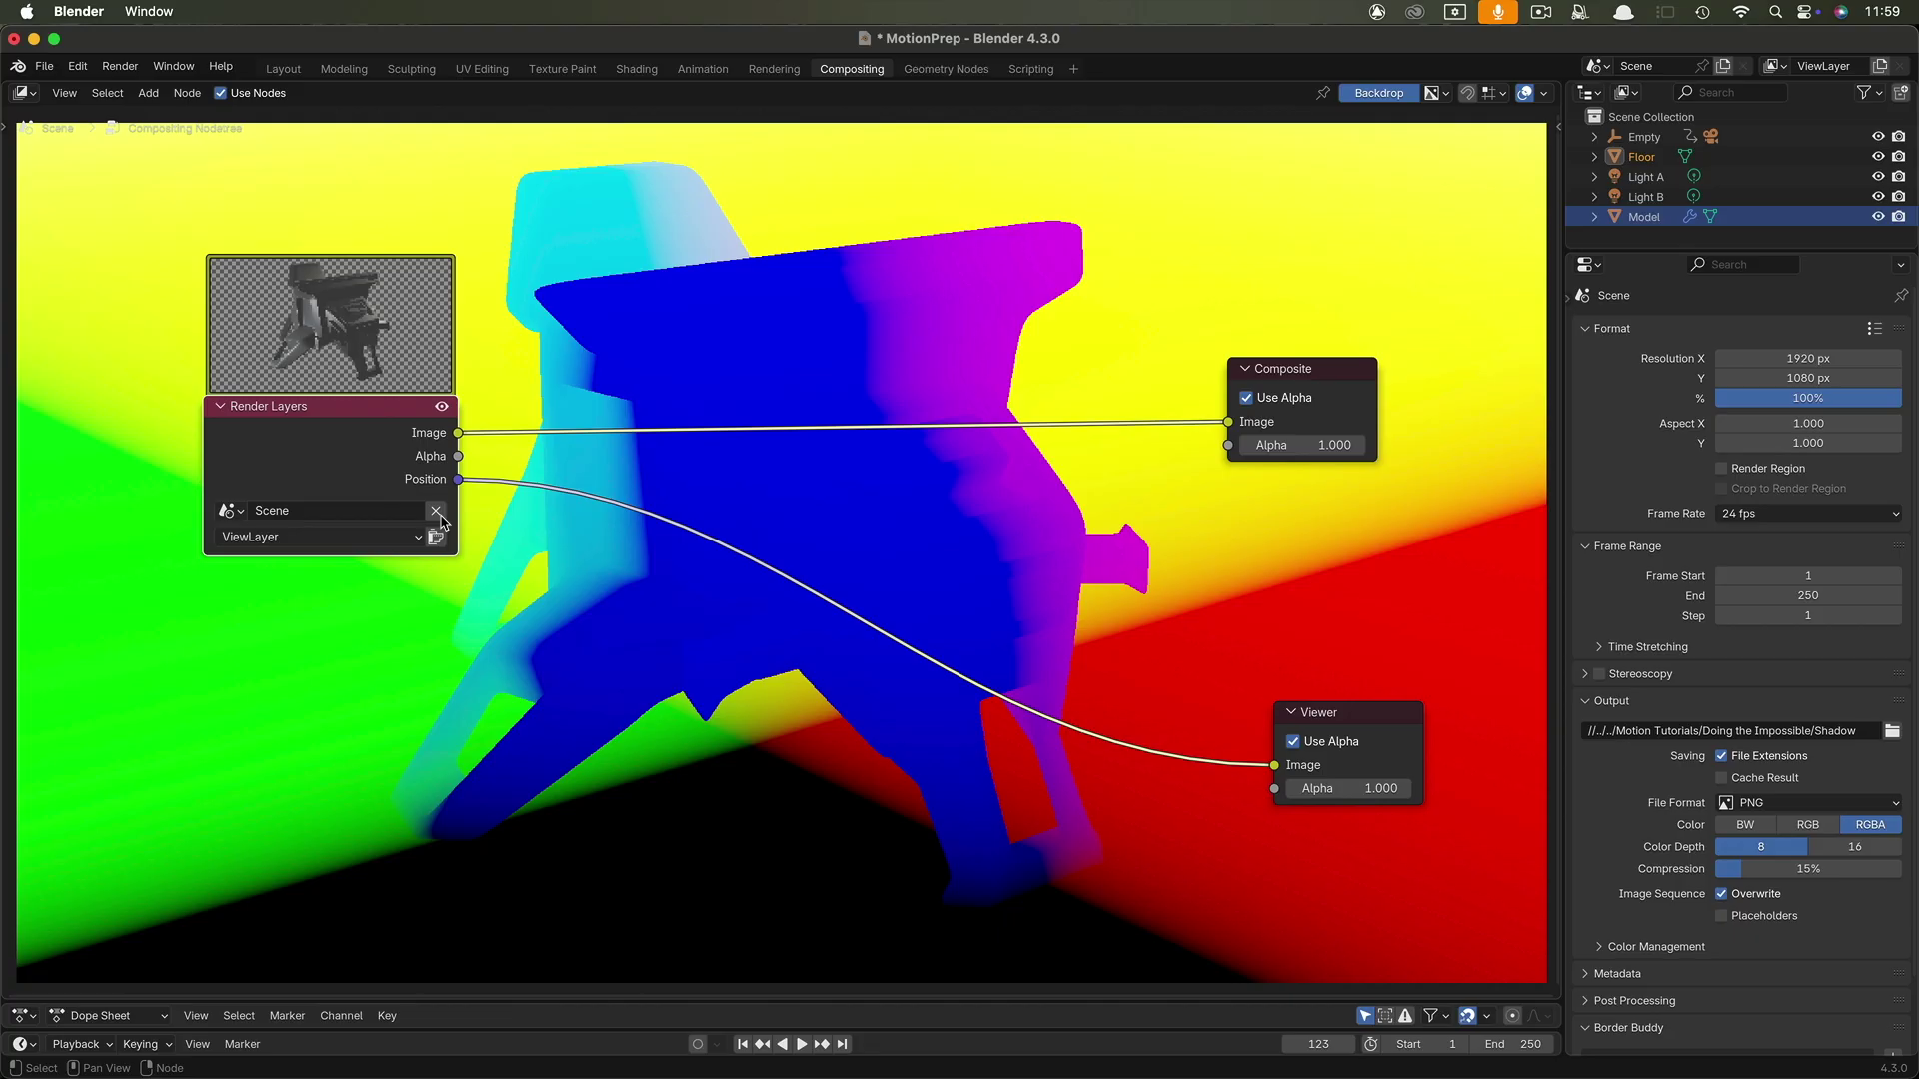
# Insert a Separate XYZ node into the Position-to-Viewer link.
pyautogui.click(542, 697)
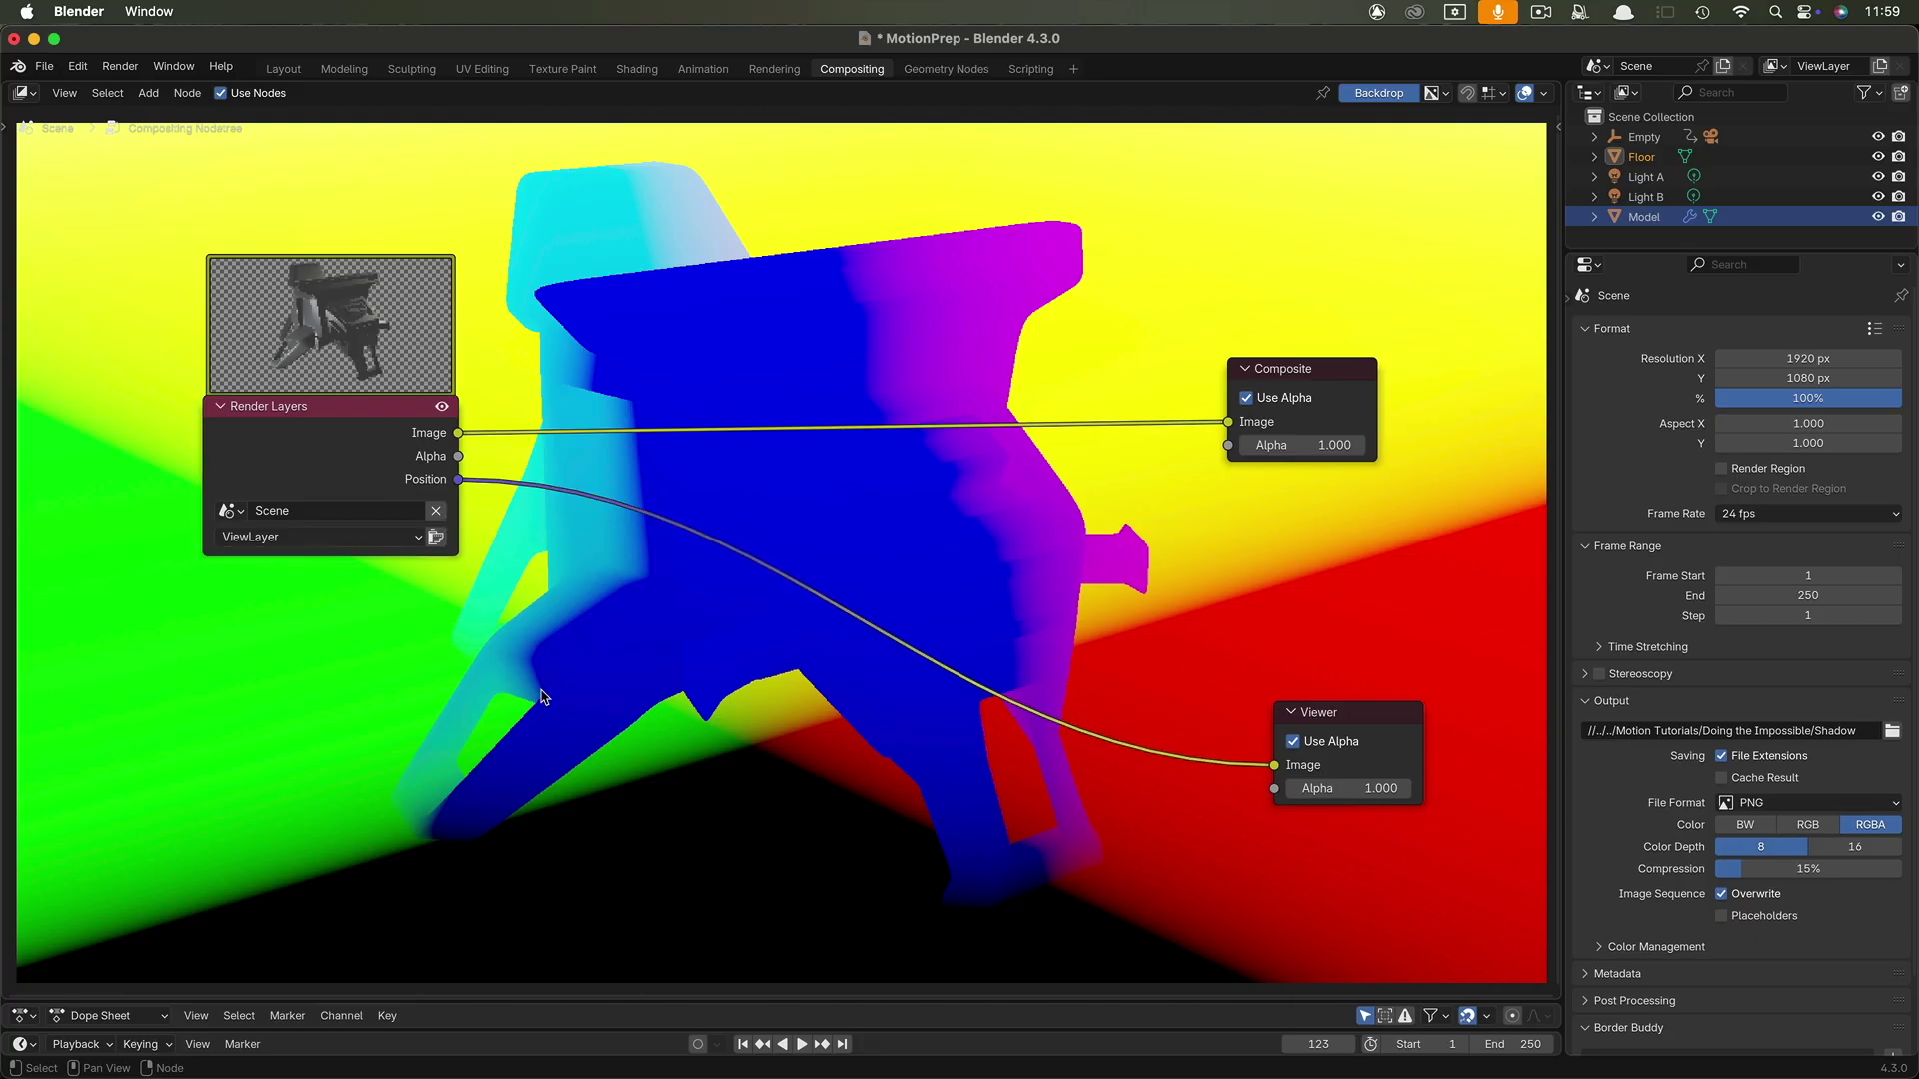
pyautogui.hotkey('shift', 'a')
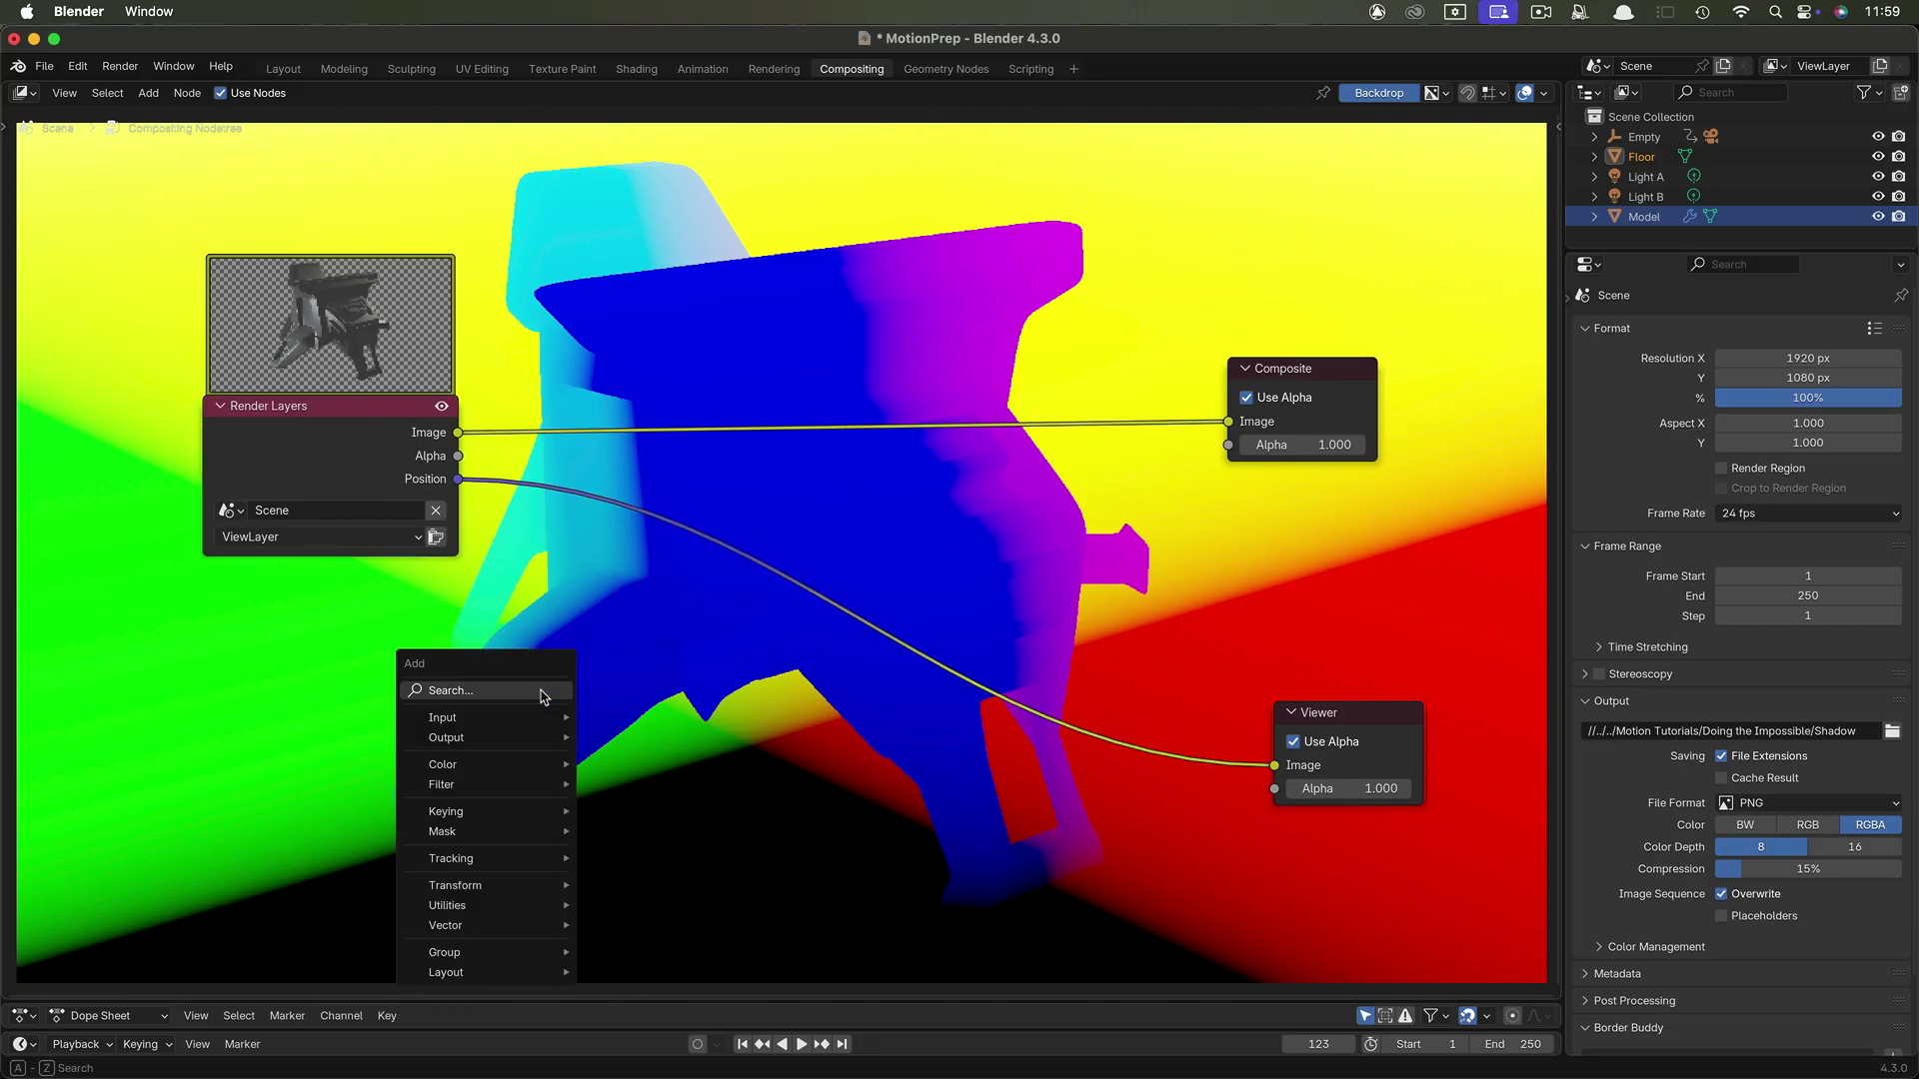
pyautogui.write('separ')
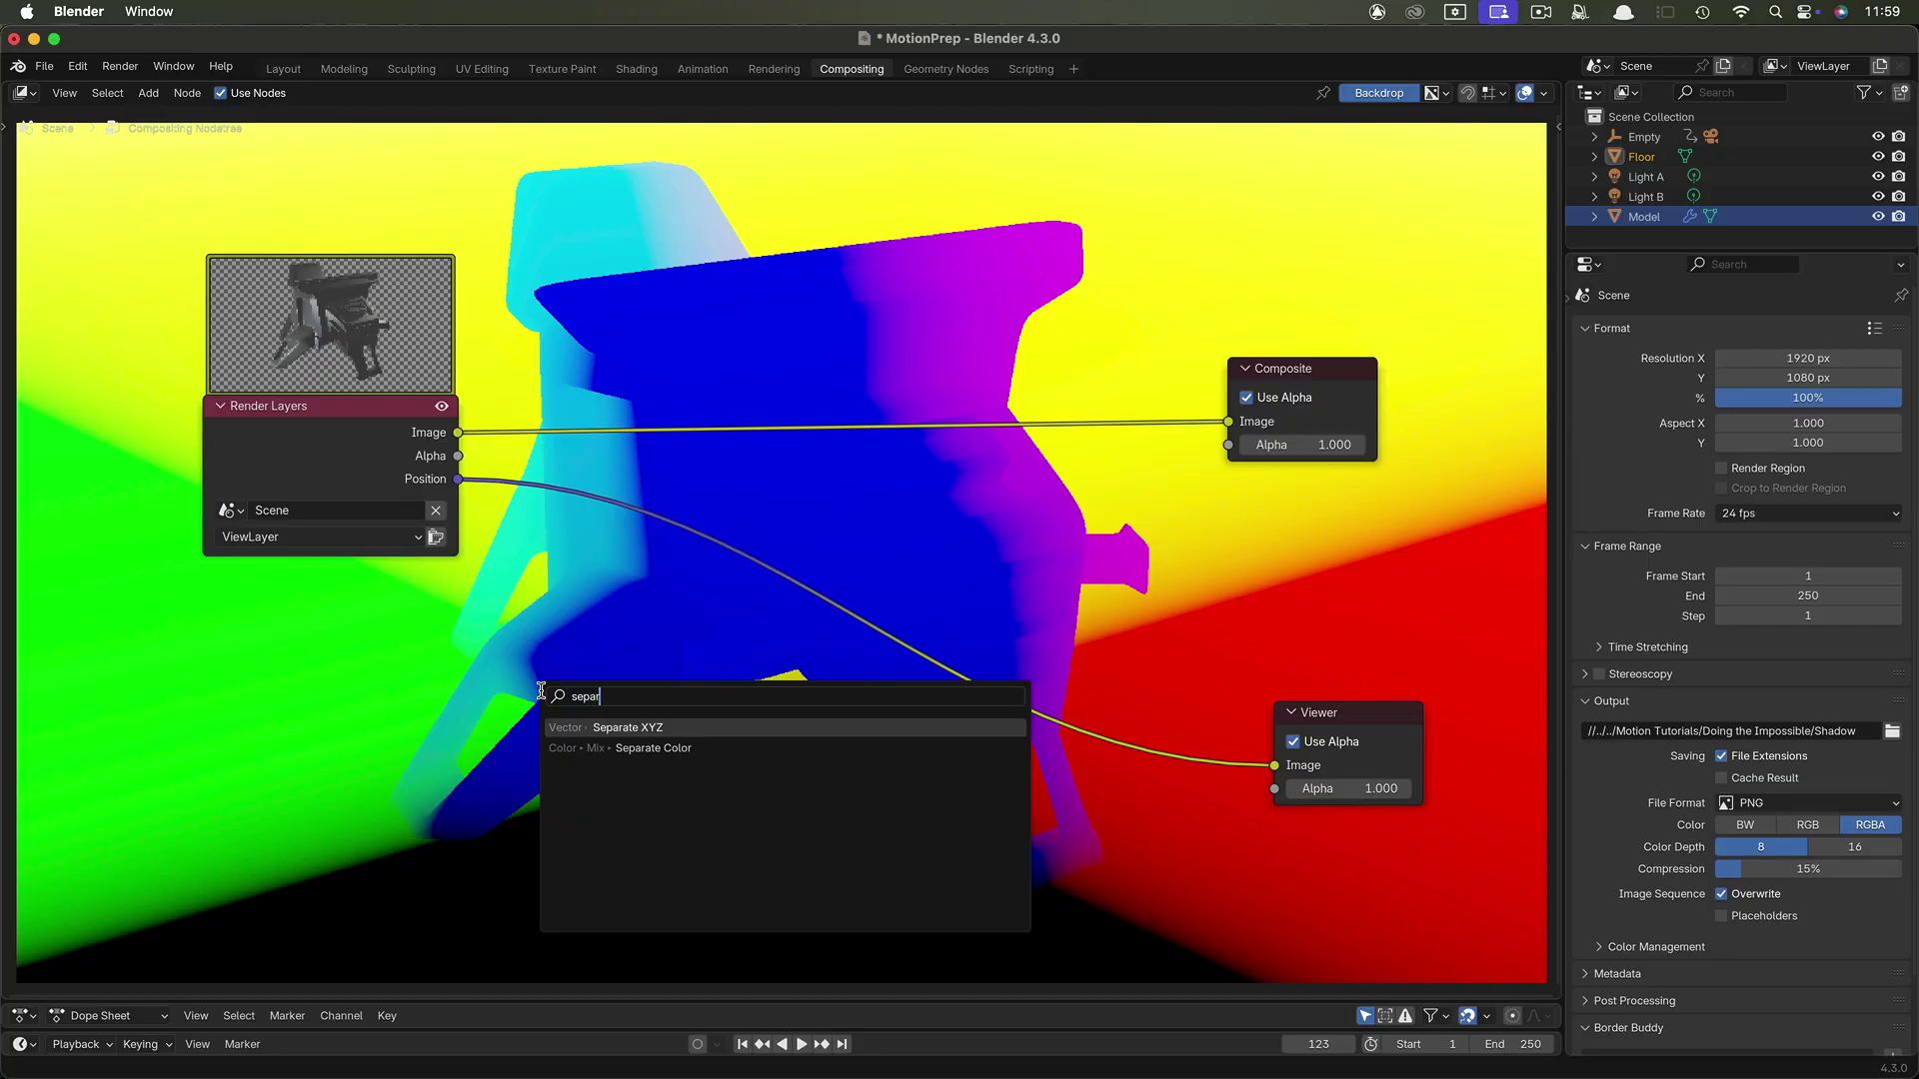
pyautogui.press('Return')
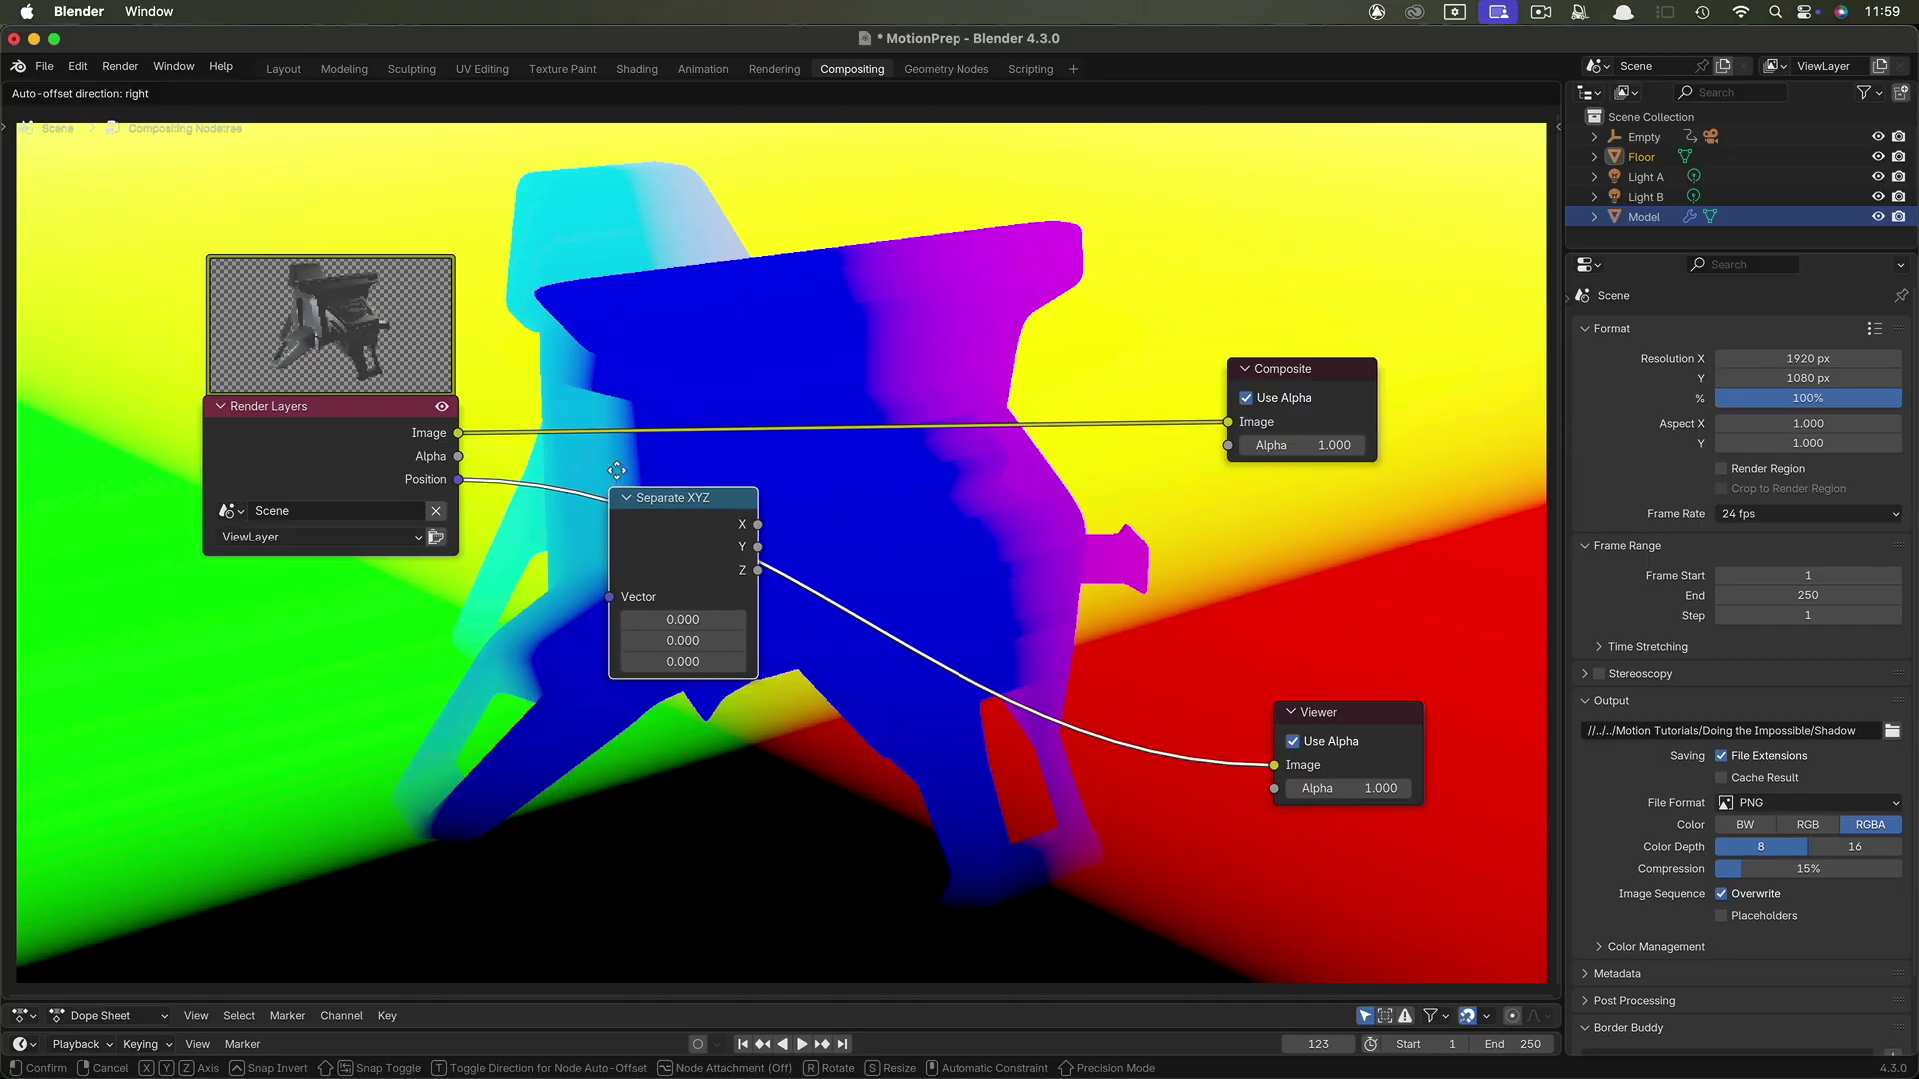
pyautogui.click(615, 477)
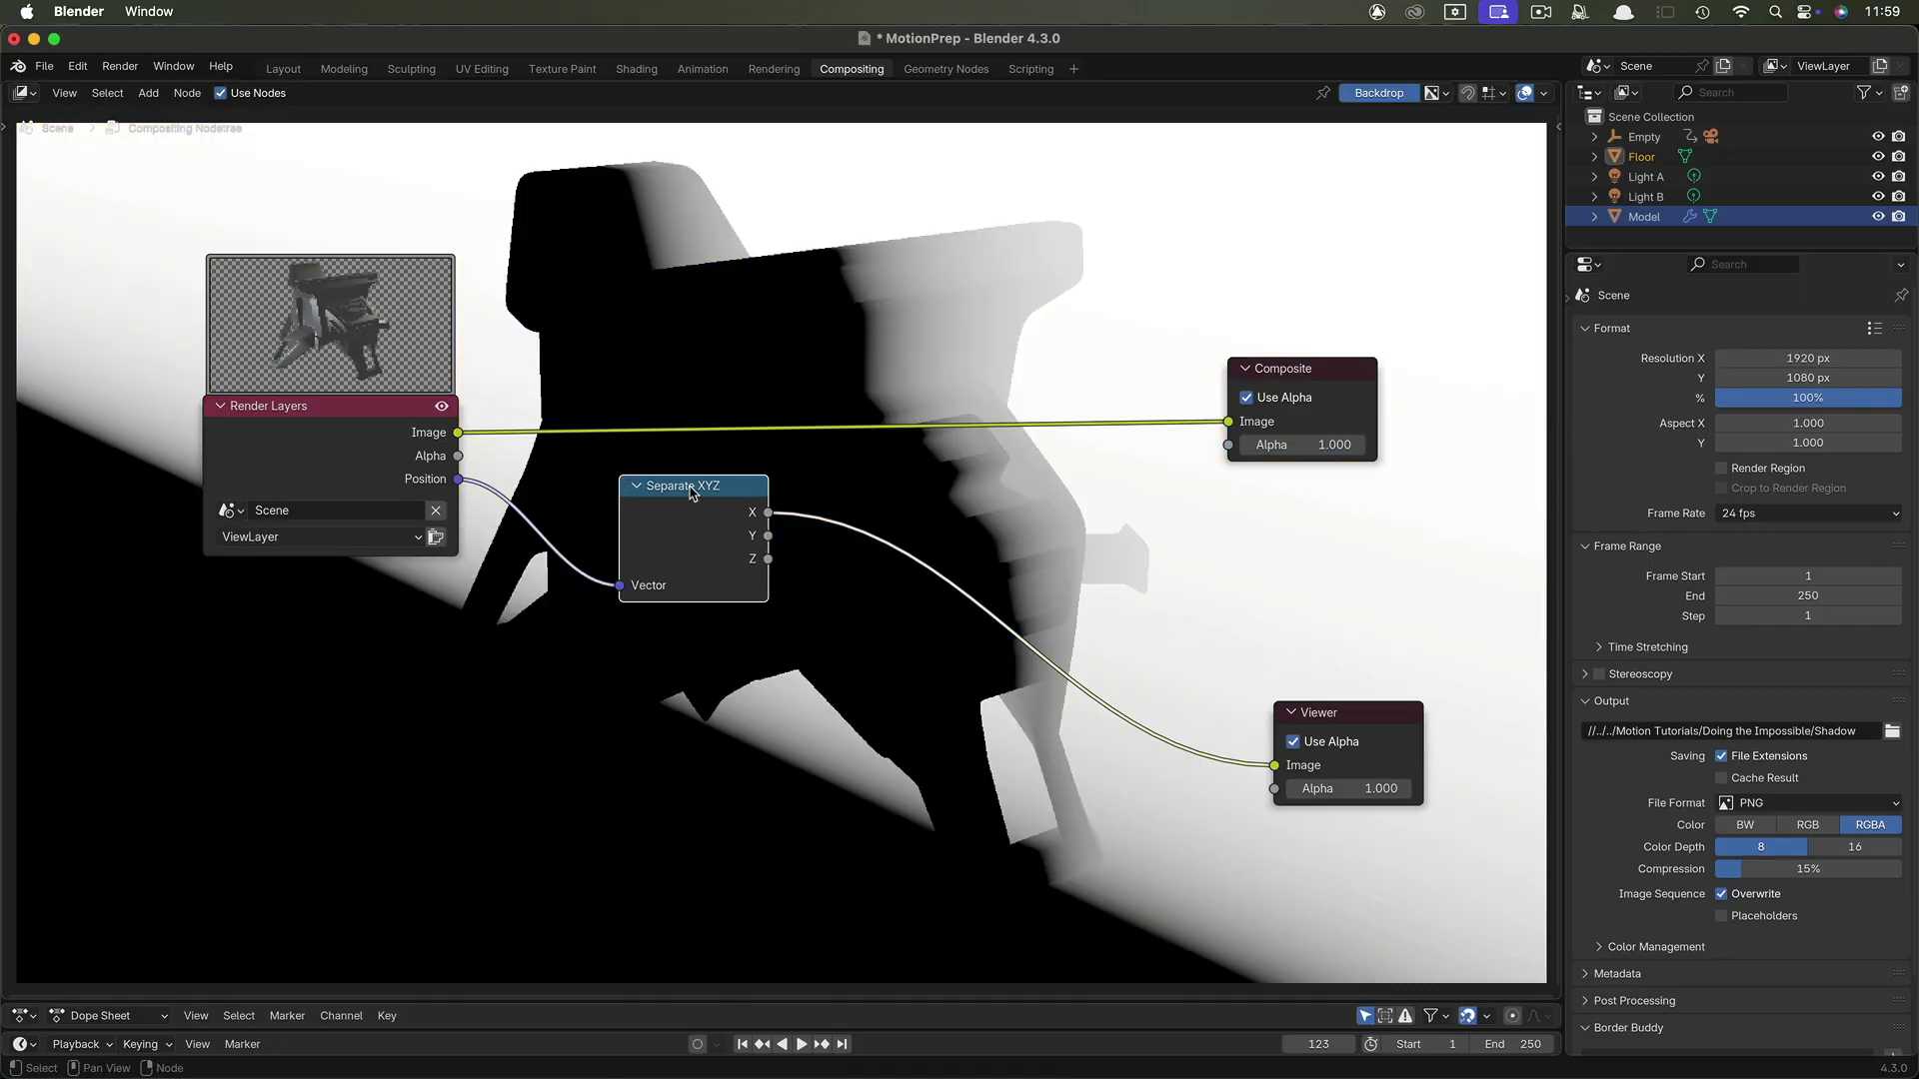
# Rearrange the Separate XYZ, Render Layers and Viewer nodes into a tidy layout.
pyautogui.moveTo(691, 492); pyautogui.dragTo(620, 557)
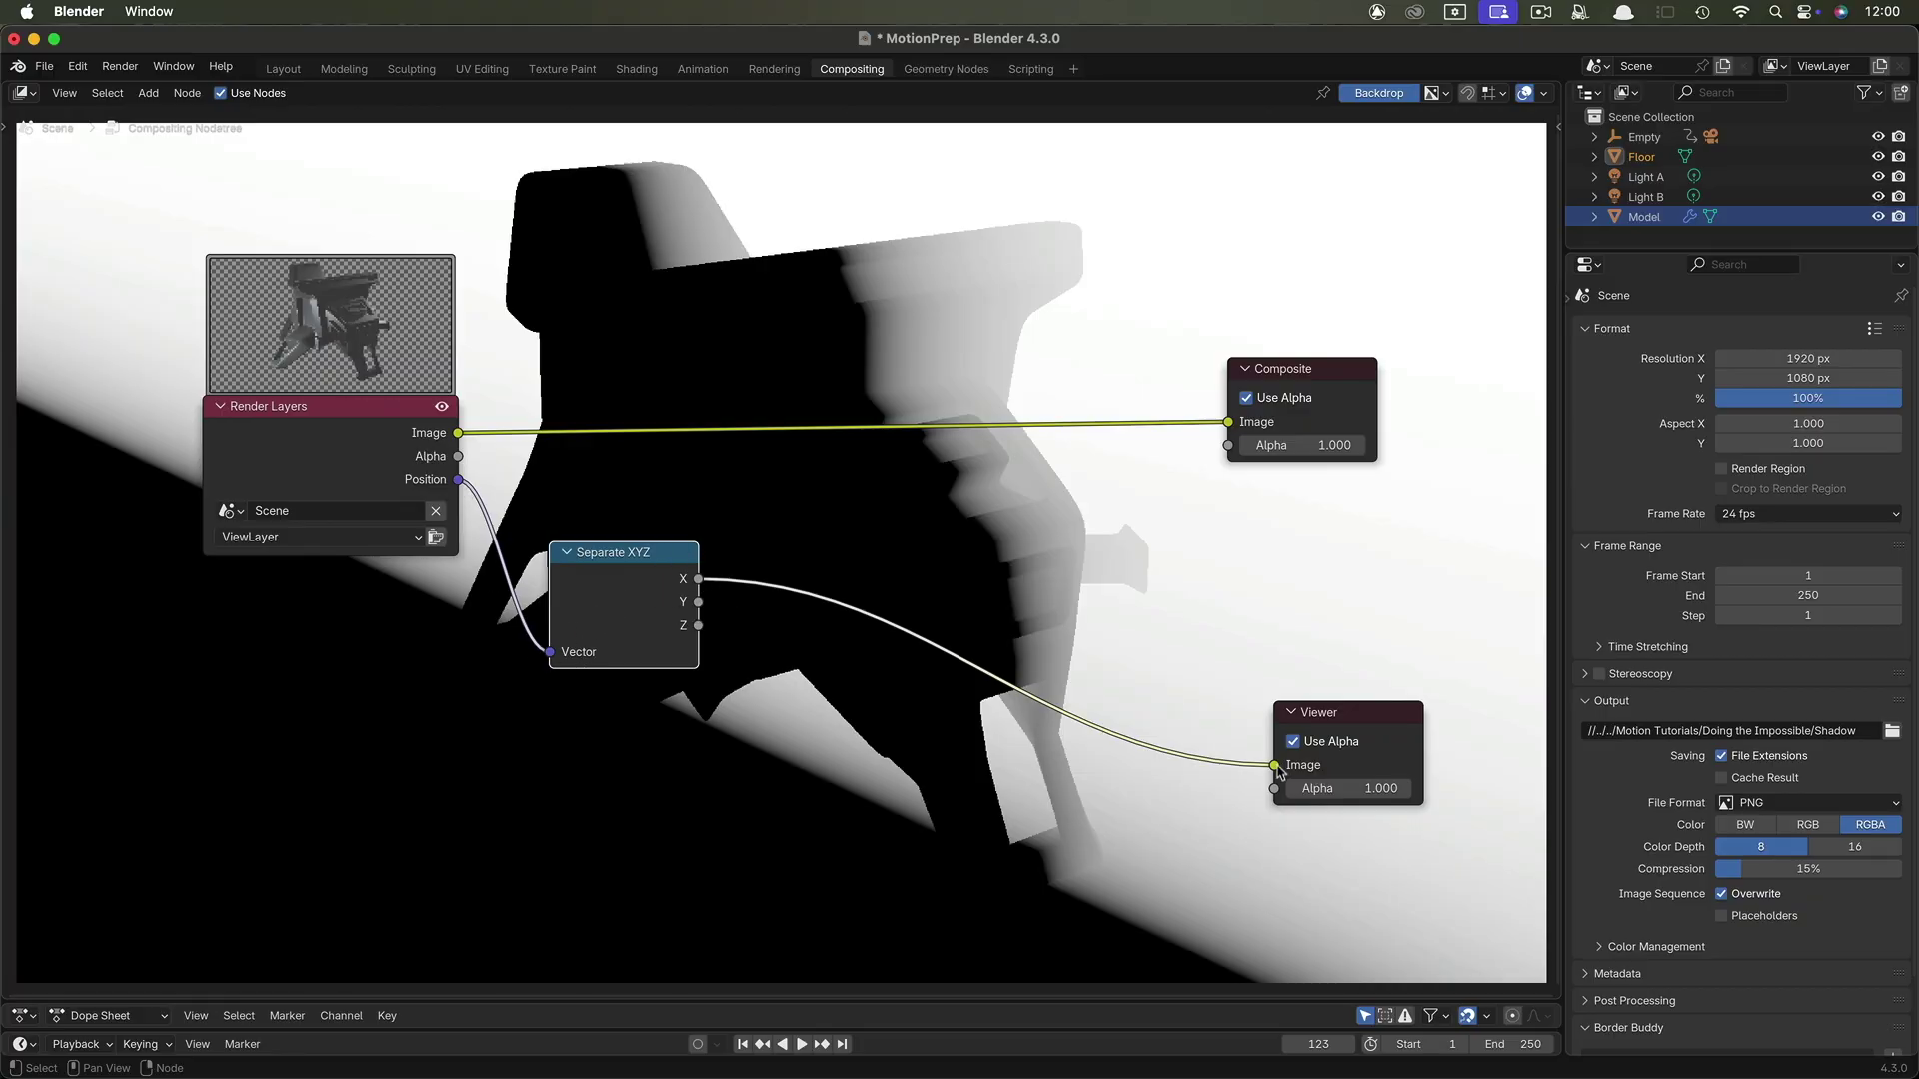
pyautogui.moveTo(619, 553); pyautogui.dragTo(585, 704)
pyautogui.moveTo(380, 429); pyautogui.dragTo(253, 421)
pyautogui.moveTo(1308, 716); pyautogui.dragTo(1276, 768)
pyautogui.moveTo(600, 705); pyautogui.dragTo(527, 734)
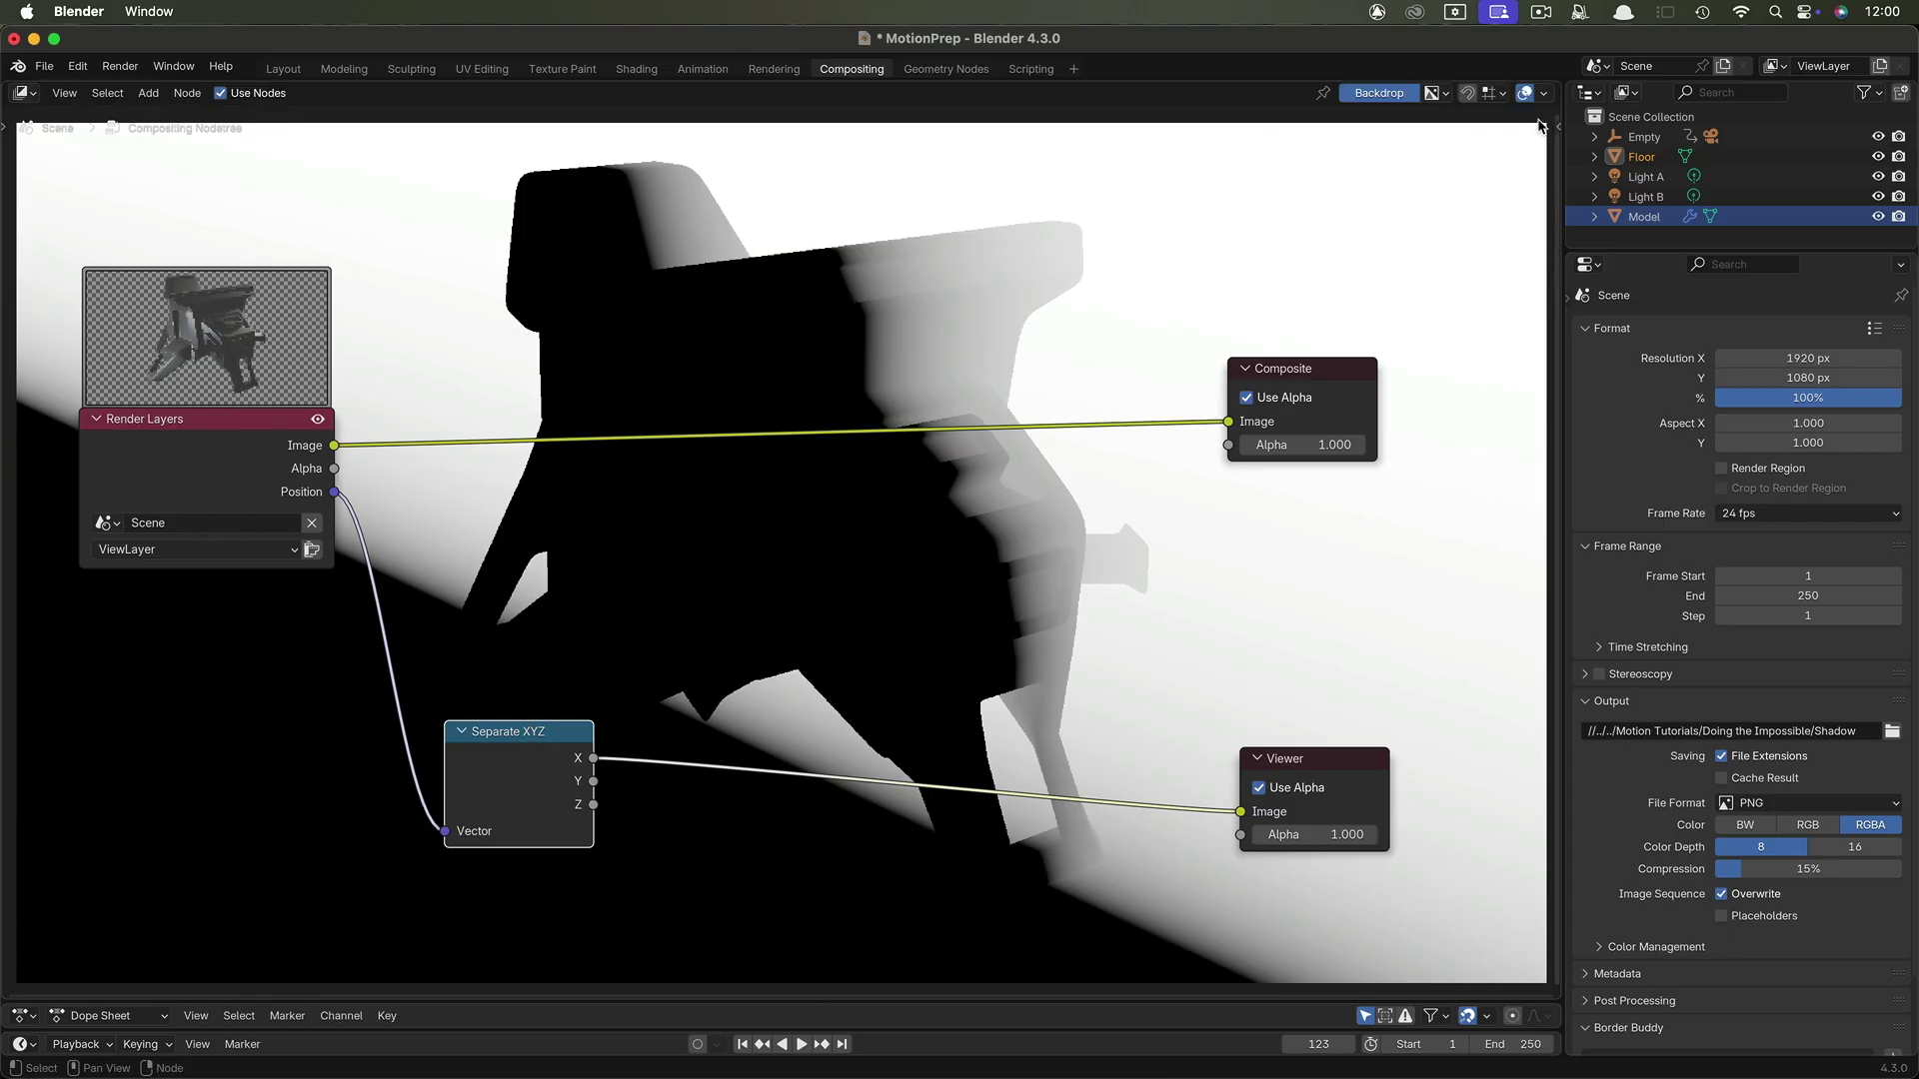
# In solid top orthographic view, measure the model's width as 5.41239 m.
pyautogui.click(344, 70)
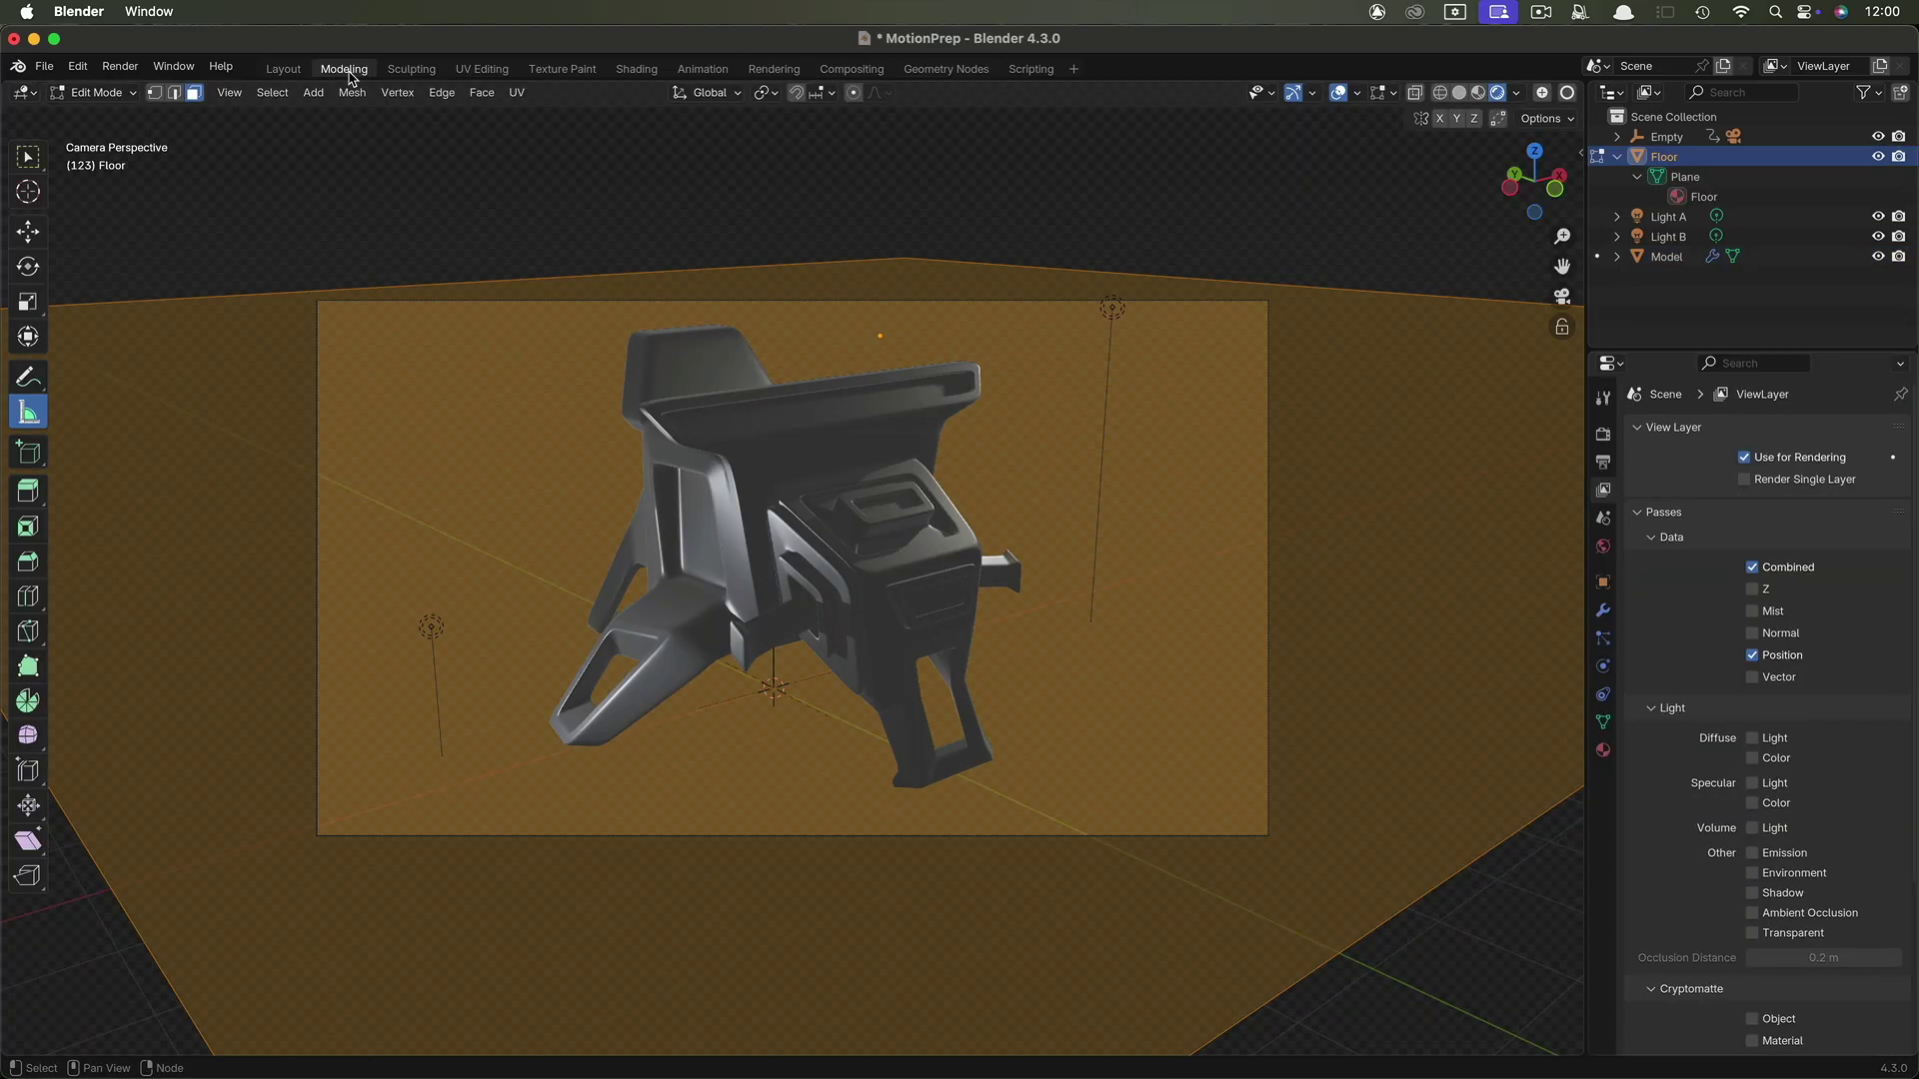
pyautogui.click(1460, 92)
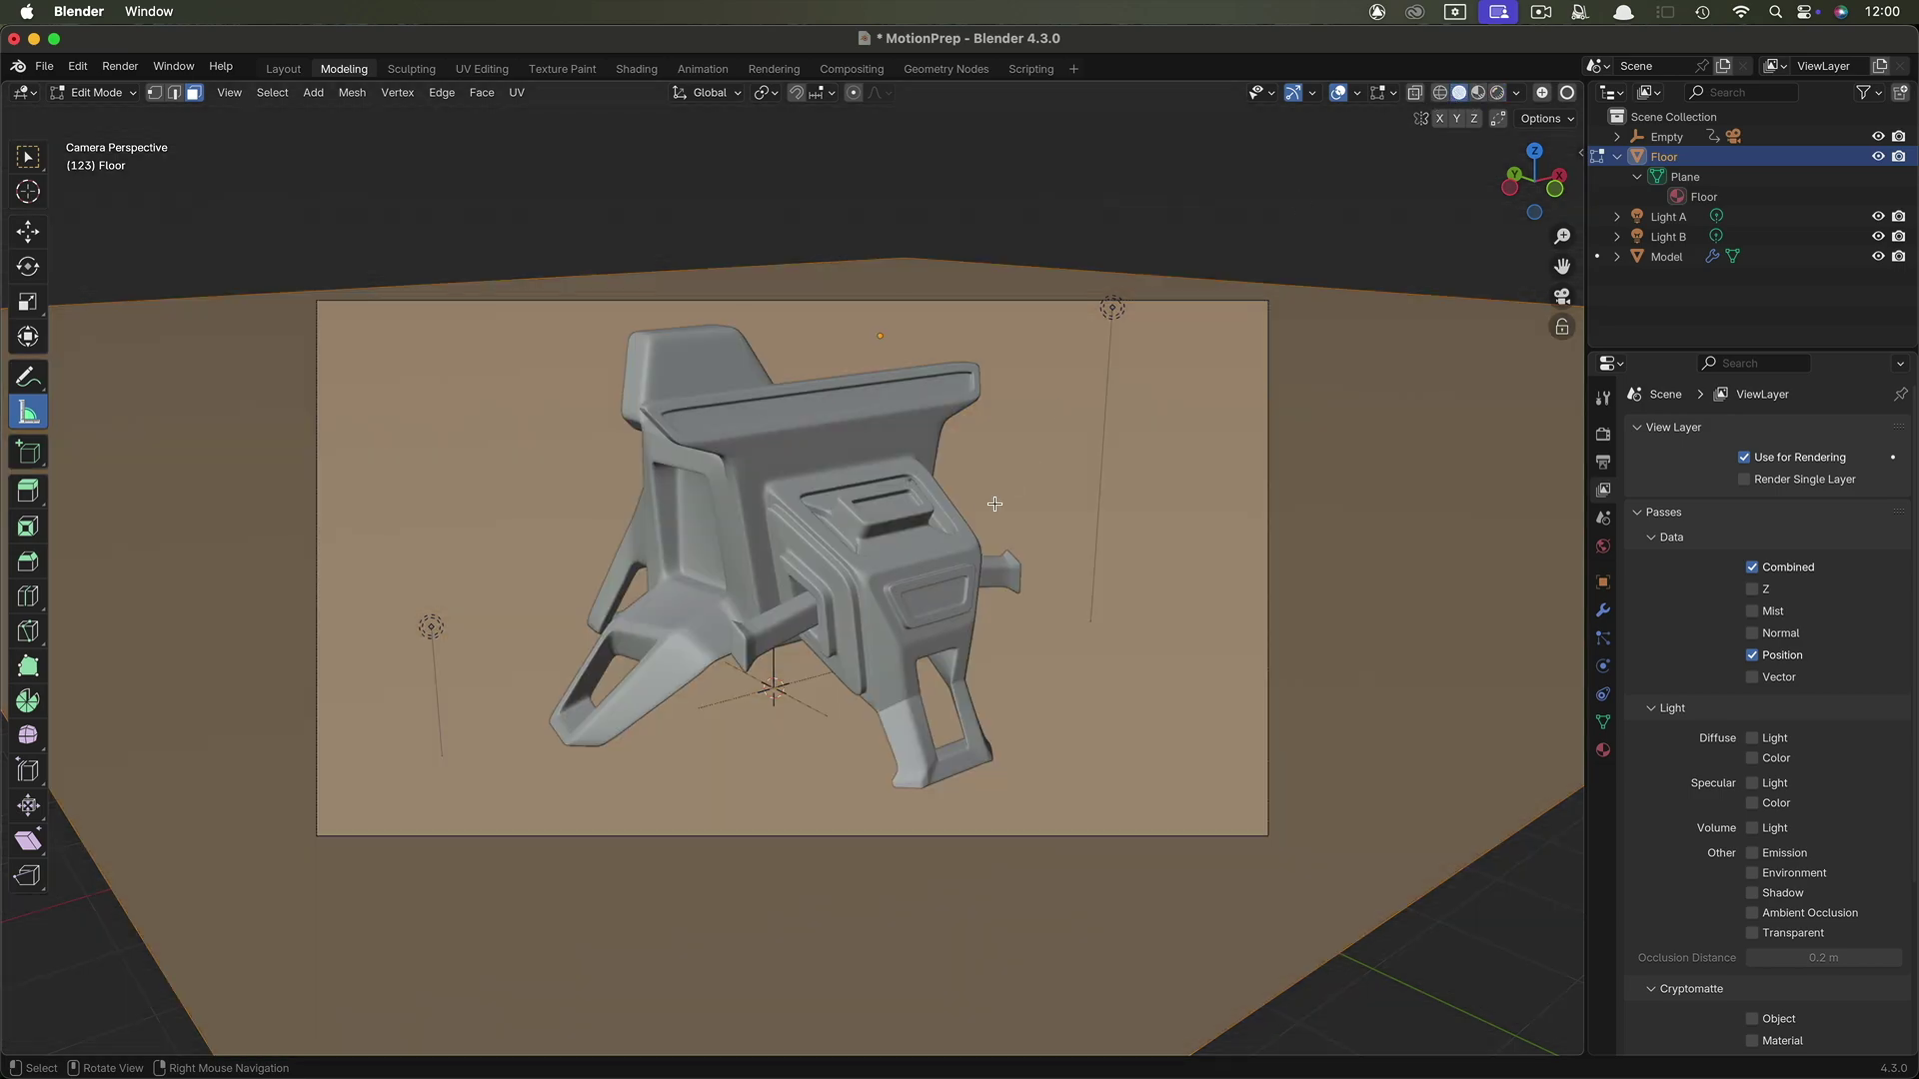
pyautogui.press('KP_7')
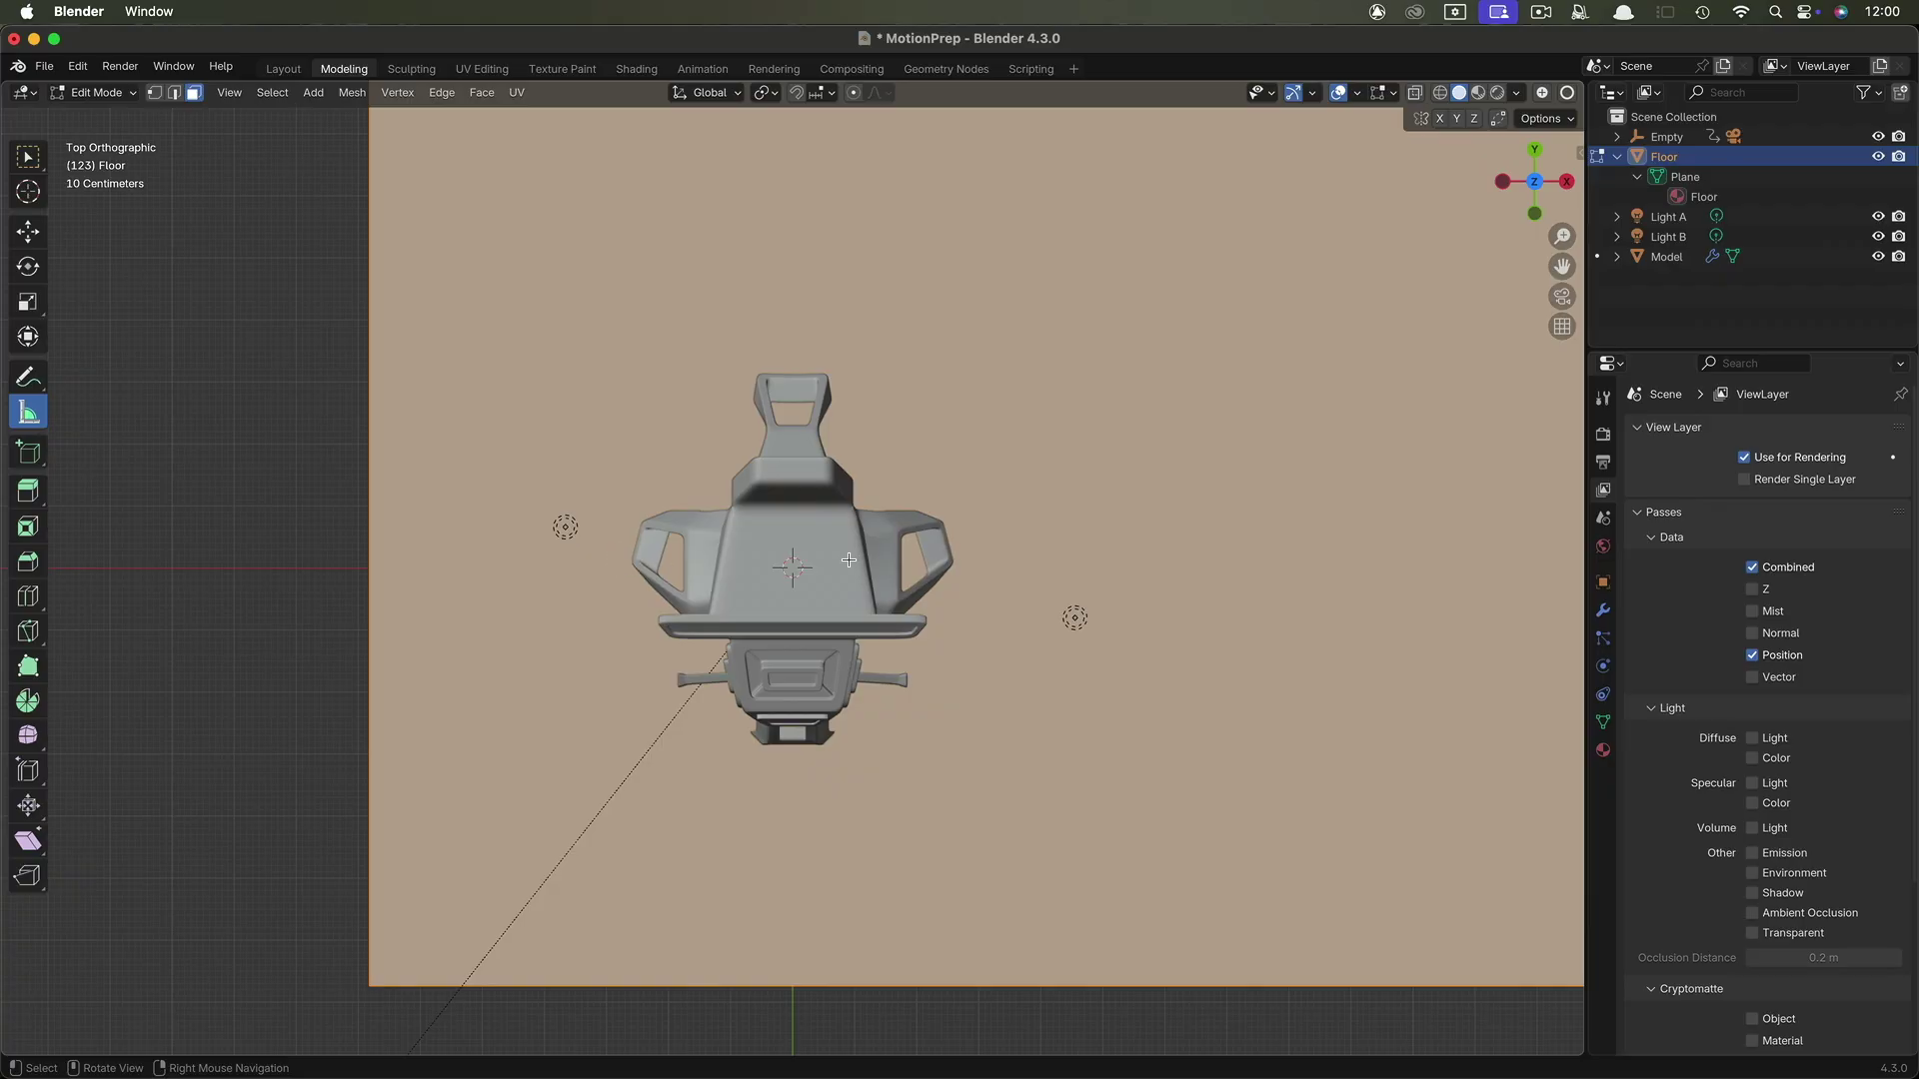
pyautogui.moveTo(628, 560); pyautogui.dragTo(962, 557)
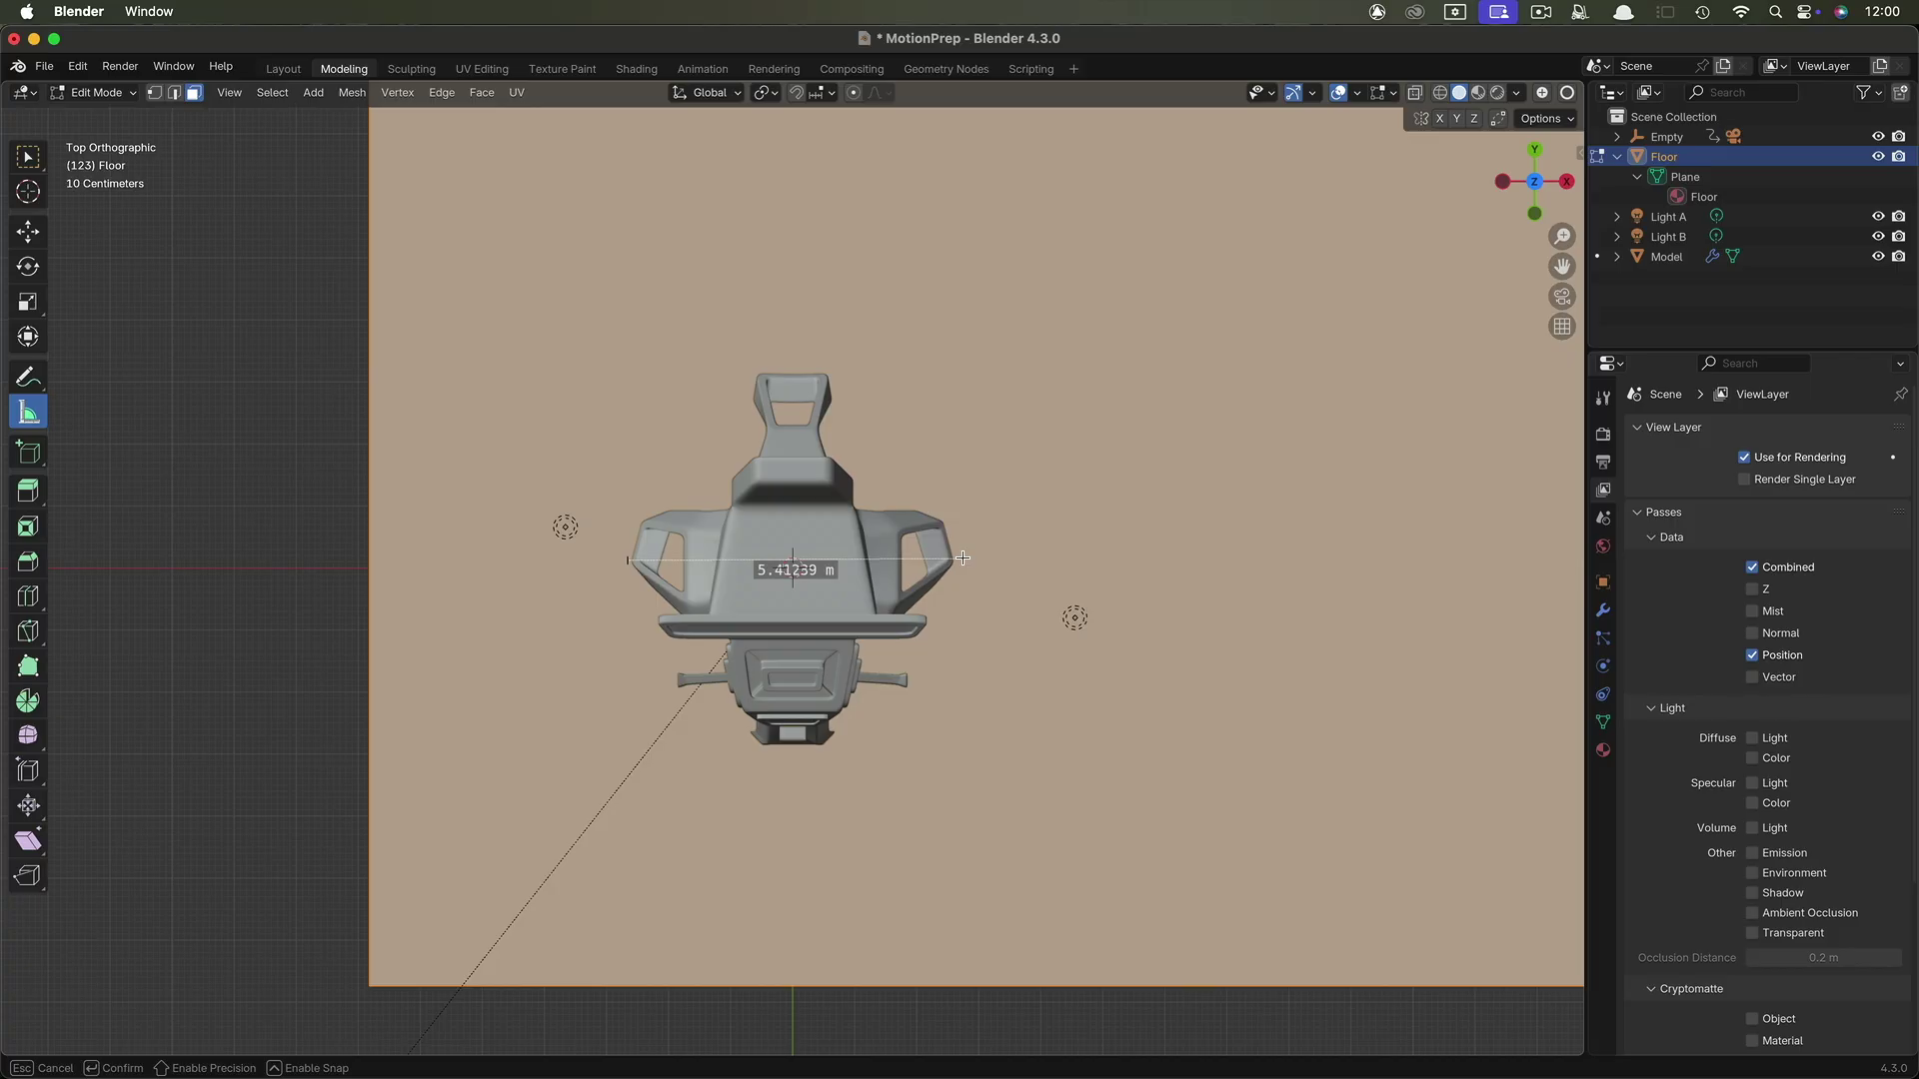
pyautogui.moveTo(962, 557); pyautogui.dragTo(962, 558)
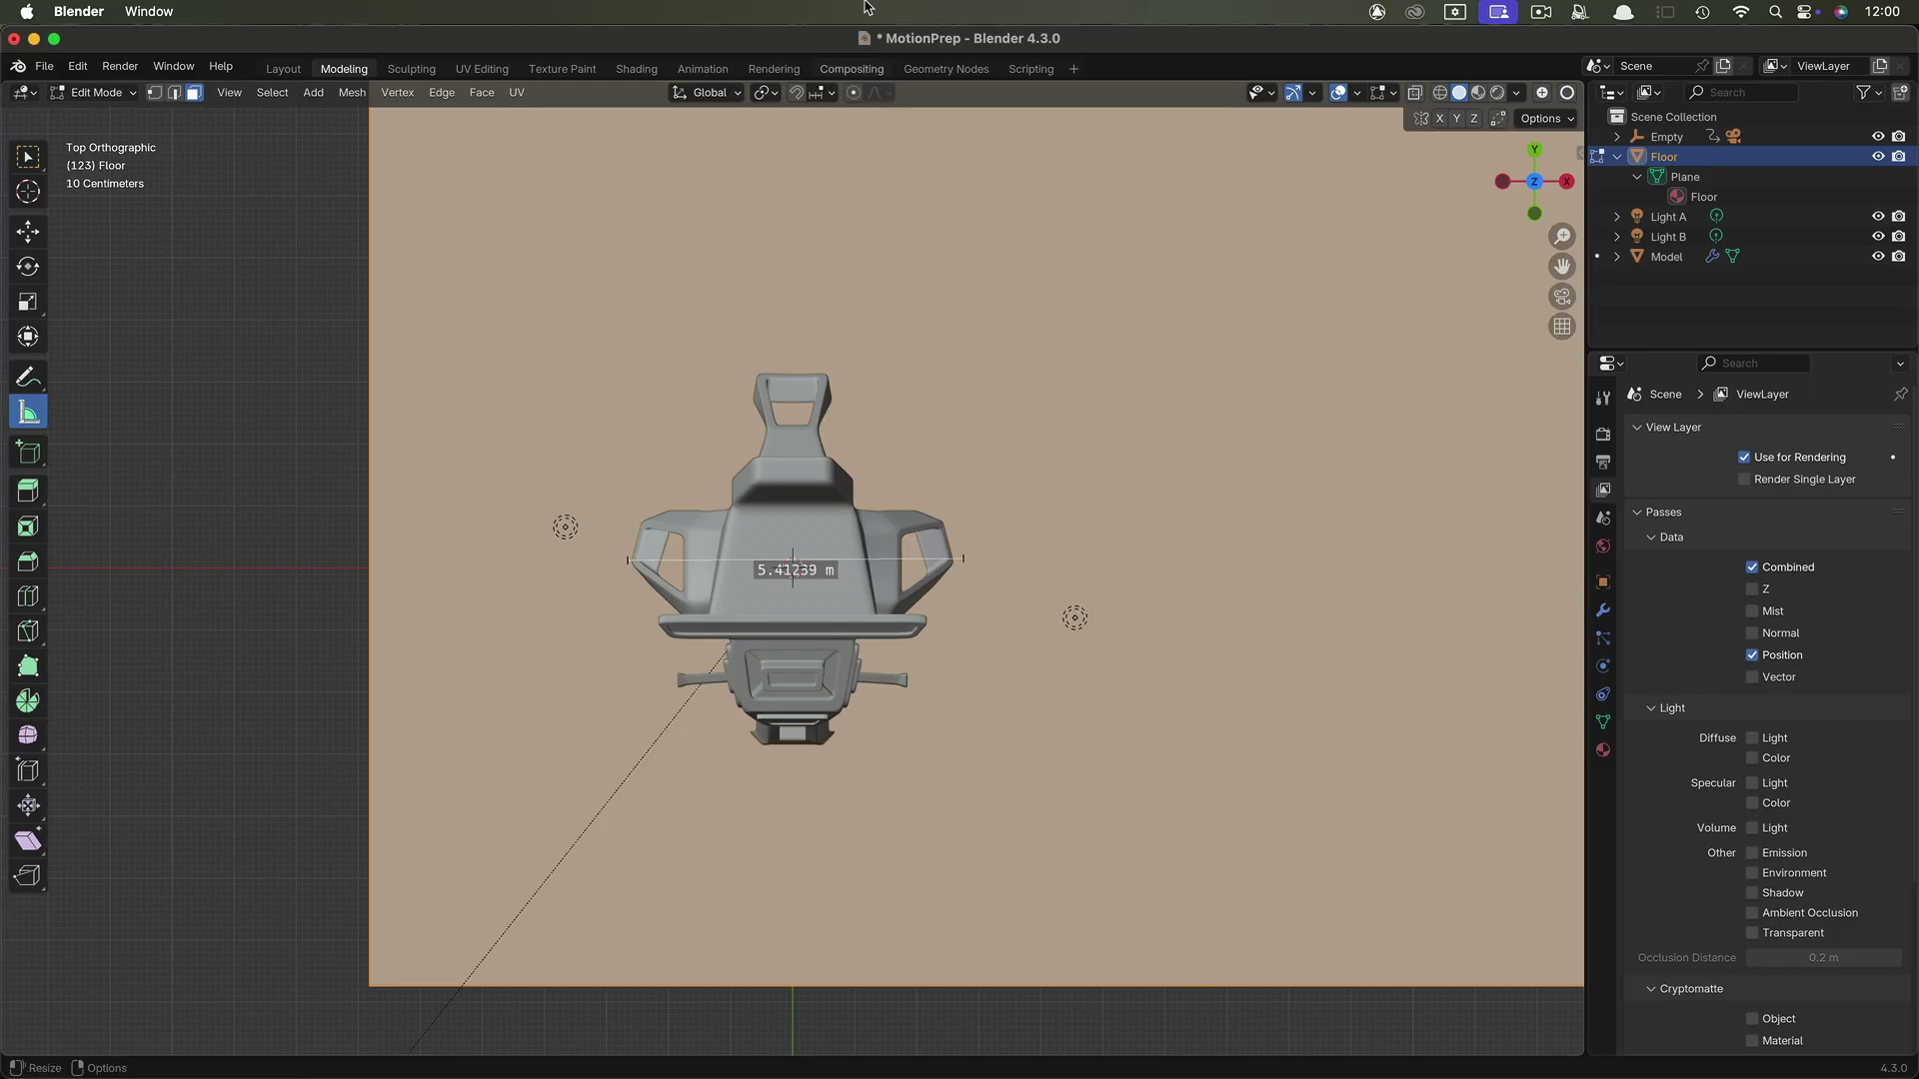
# Add a Map Range node between the Separate XYZ X output and the Viewer.
pyautogui.click(857, 70)
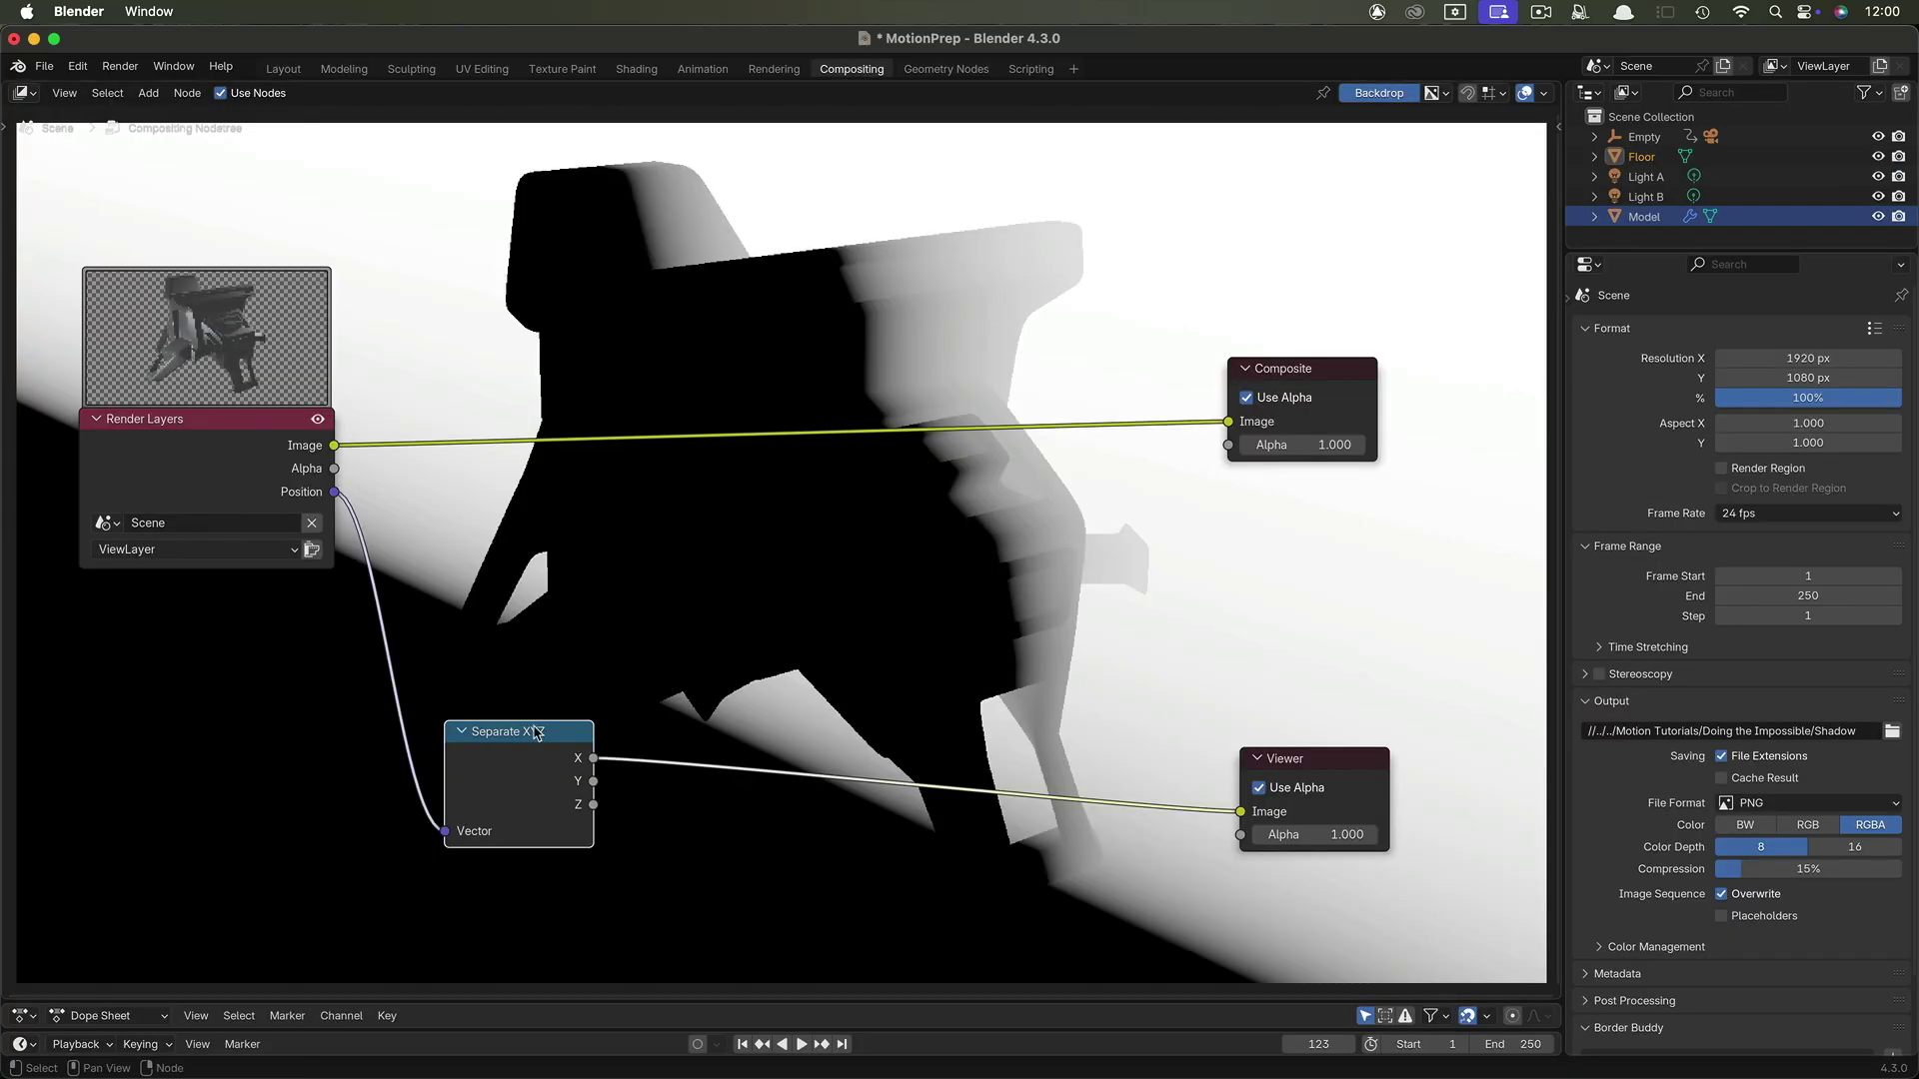
pyautogui.moveTo(538, 730); pyautogui.dragTo(521, 700)
pyautogui.hotkey('shift', 'a')
pyautogui.write('map')
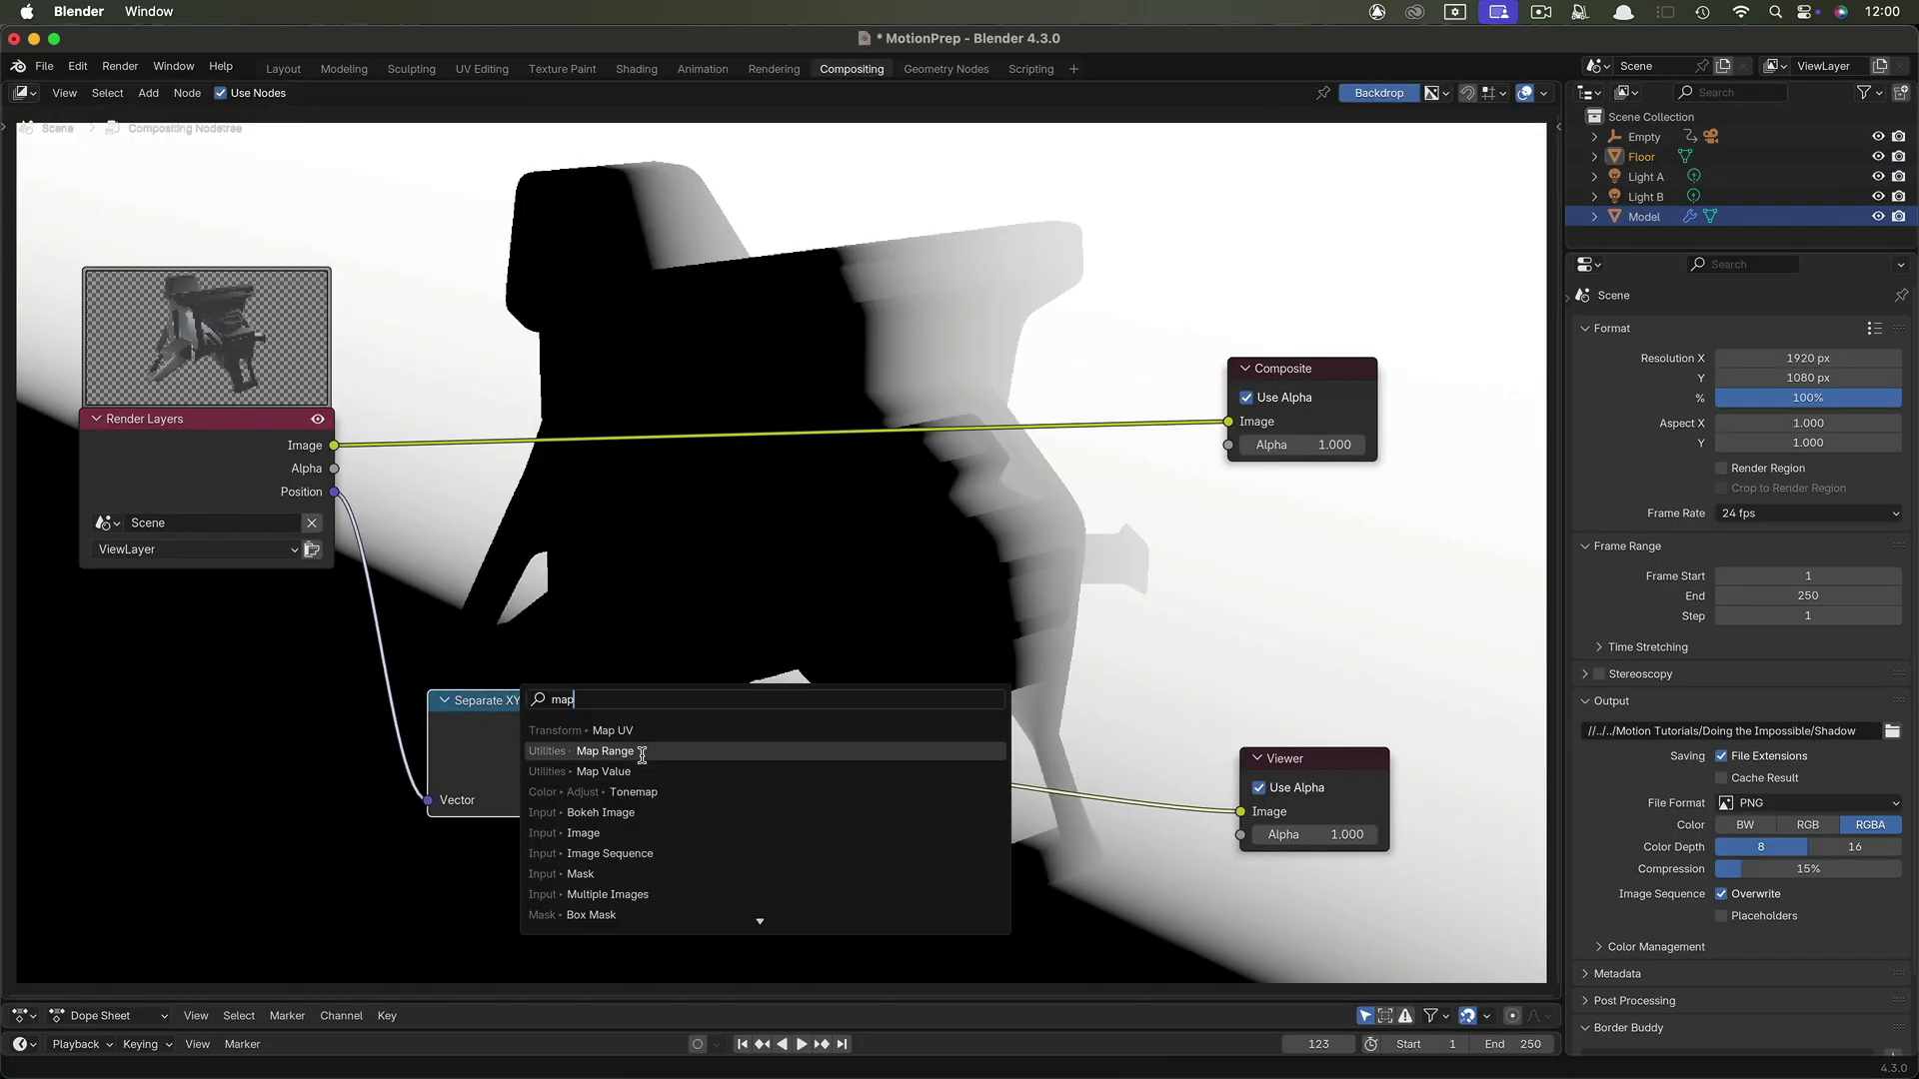
pyautogui.click(641, 753)
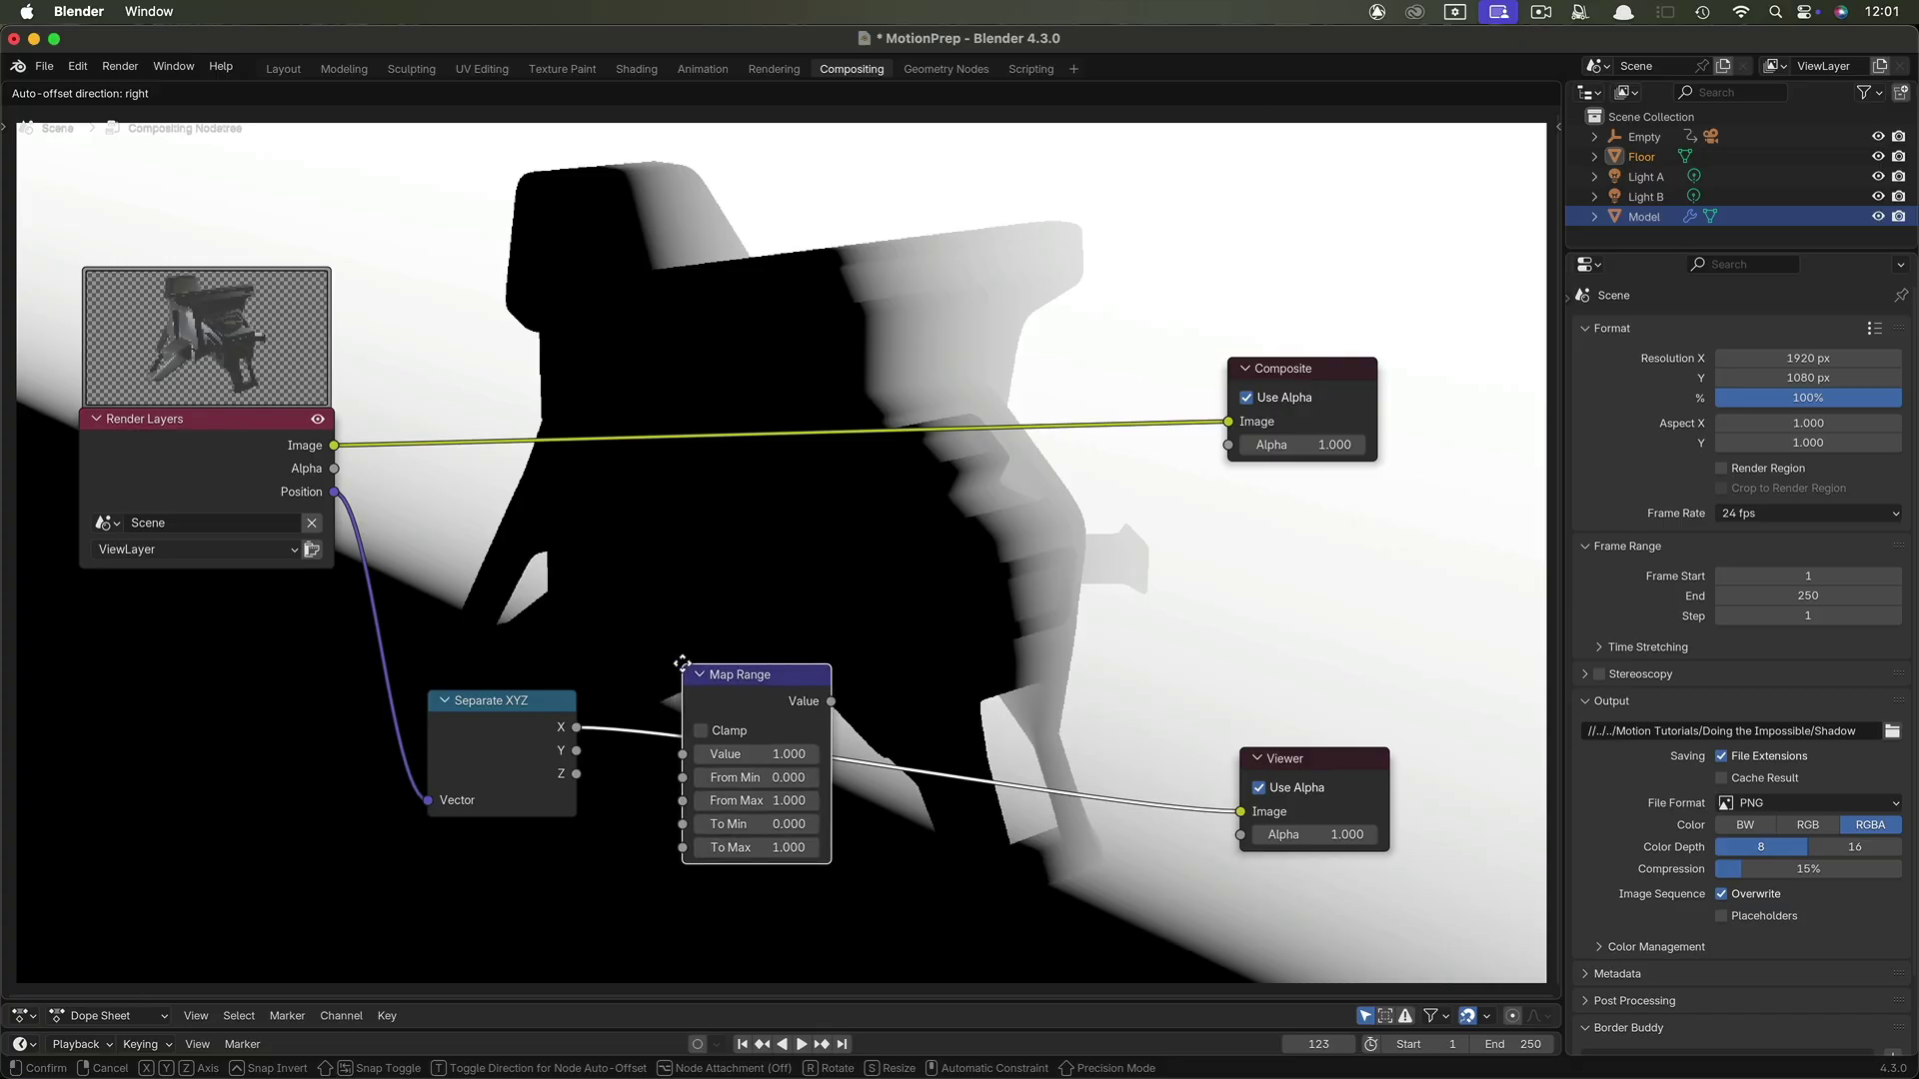
pyautogui.click(682, 664)
# Set Map Range From Min -4 and From Max 4, comparing Position, X and remapped outputs.
pyautogui.click(792, 778)
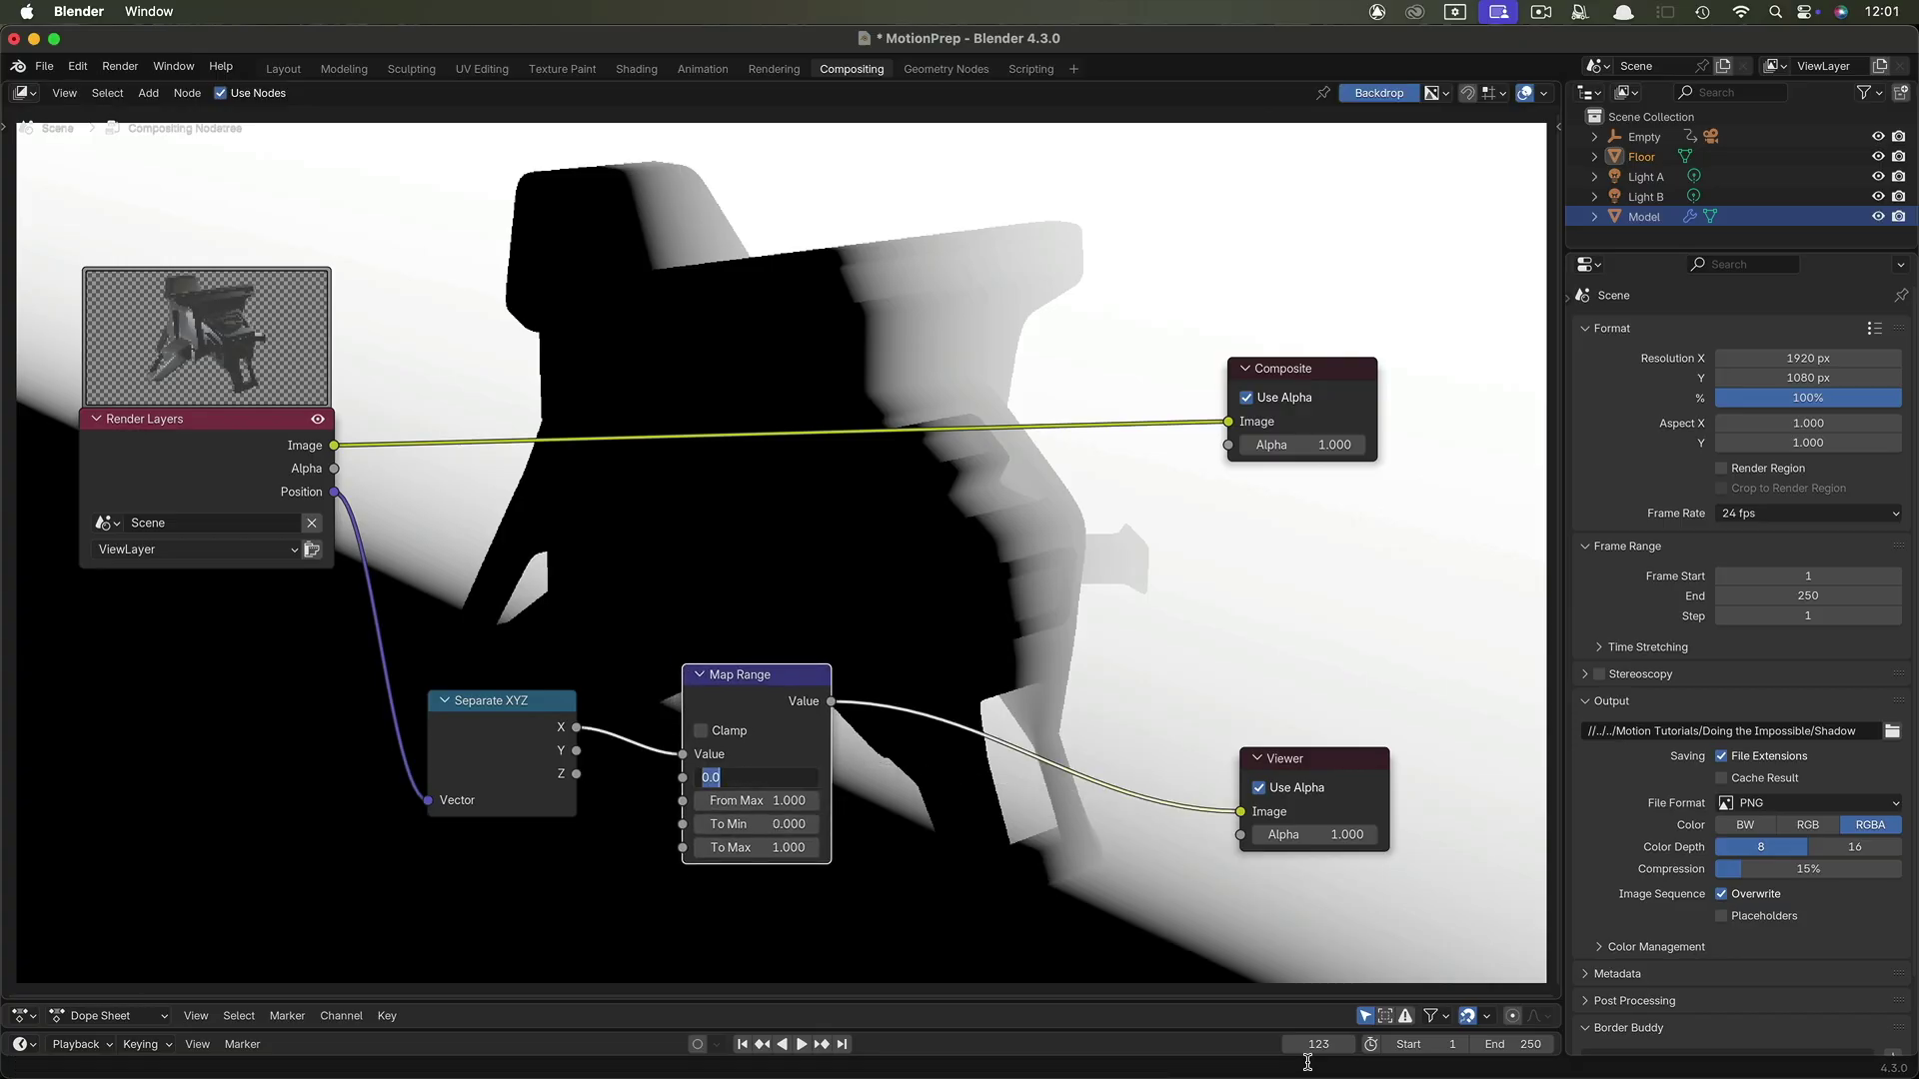
pyautogui.write('-4')
pyautogui.press('Tab')
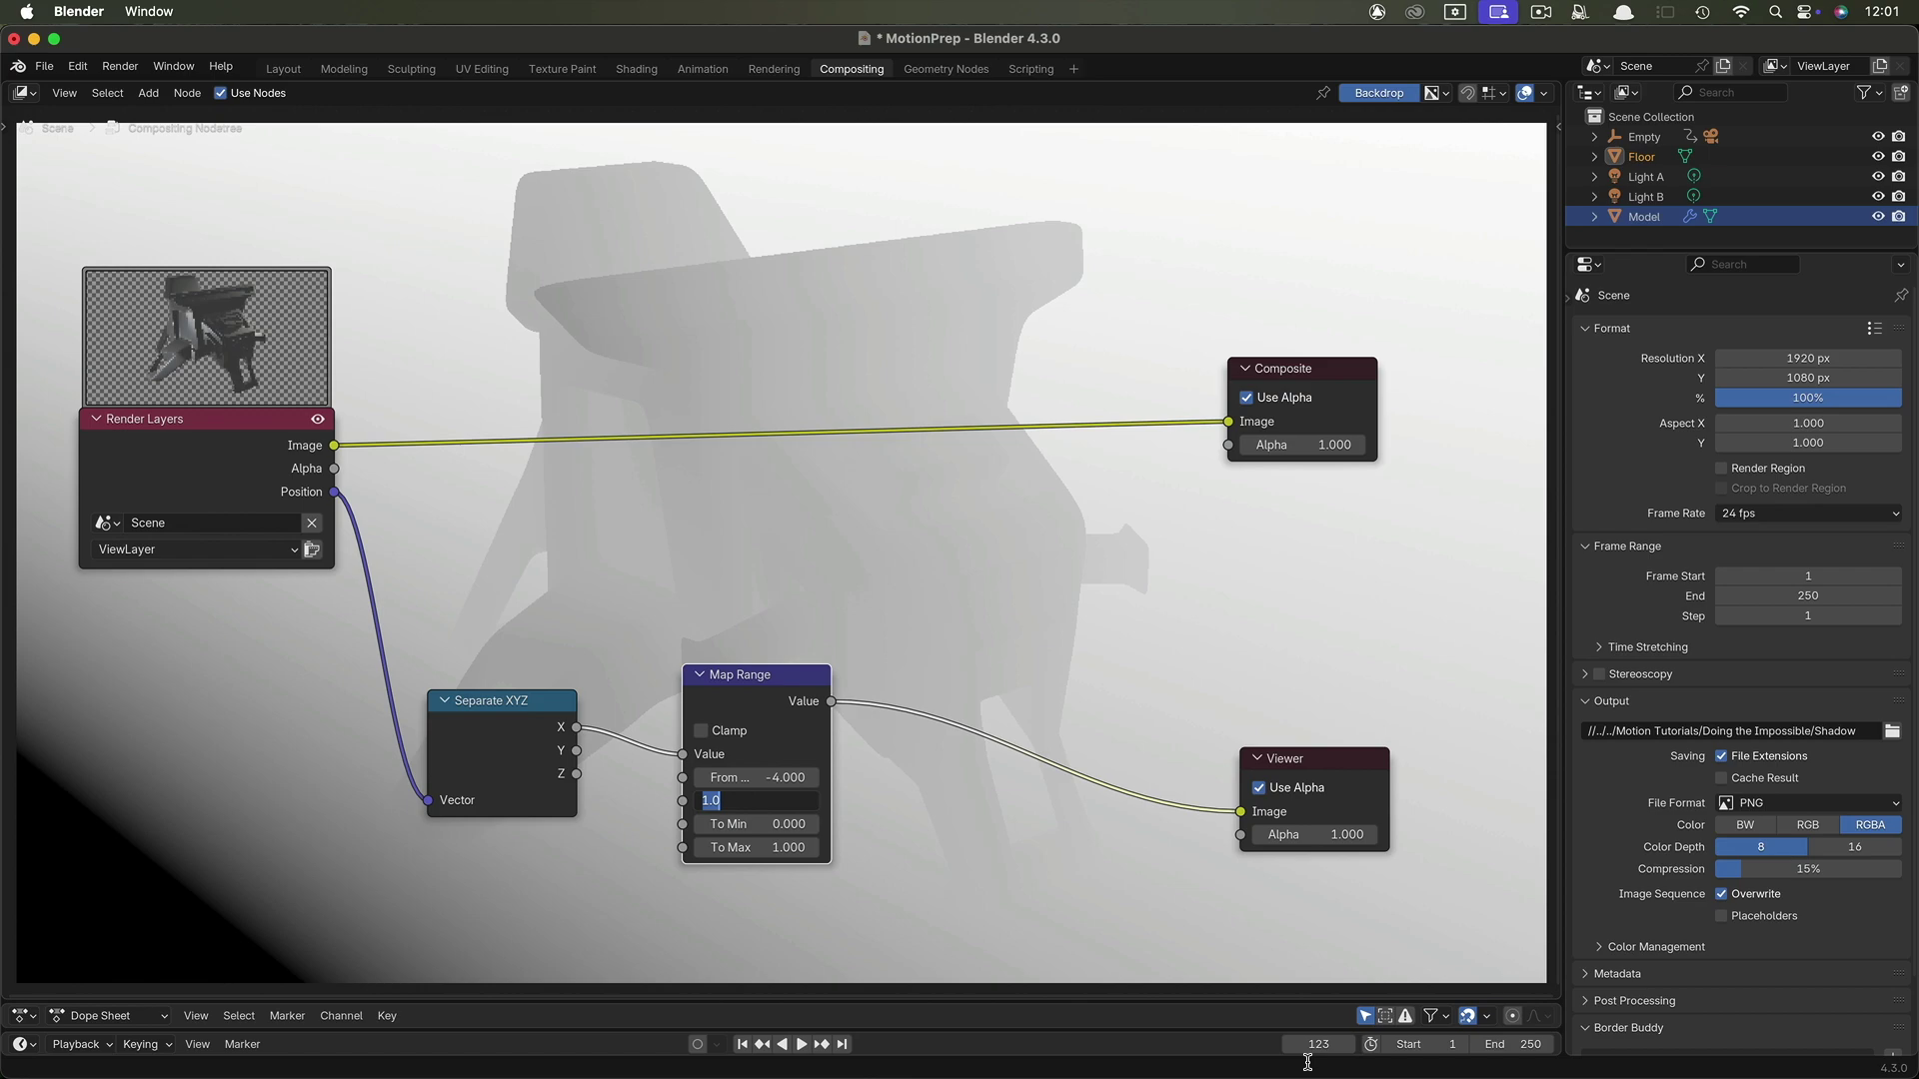
pyautogui.write('4')
pyautogui.press('Return')
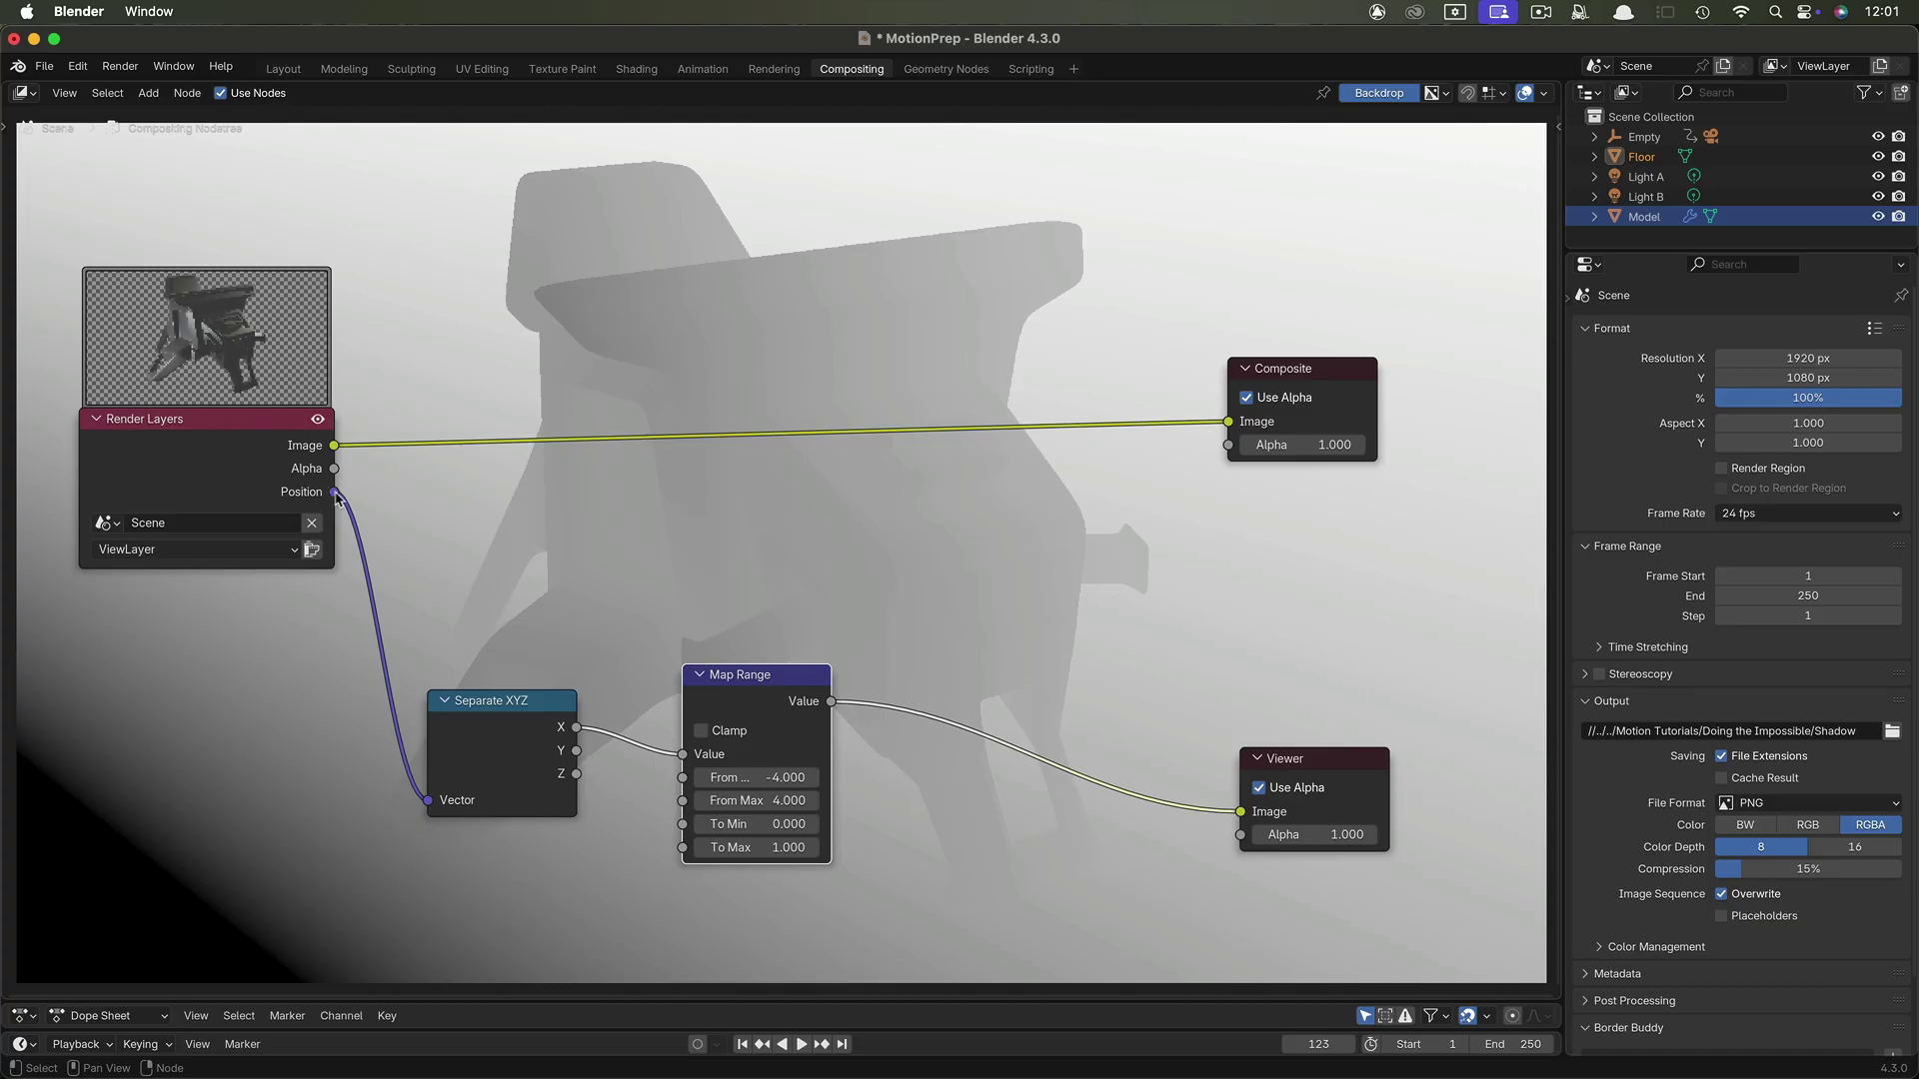
pyautogui.moveTo(335, 491); pyautogui.dragTo(1242, 813)
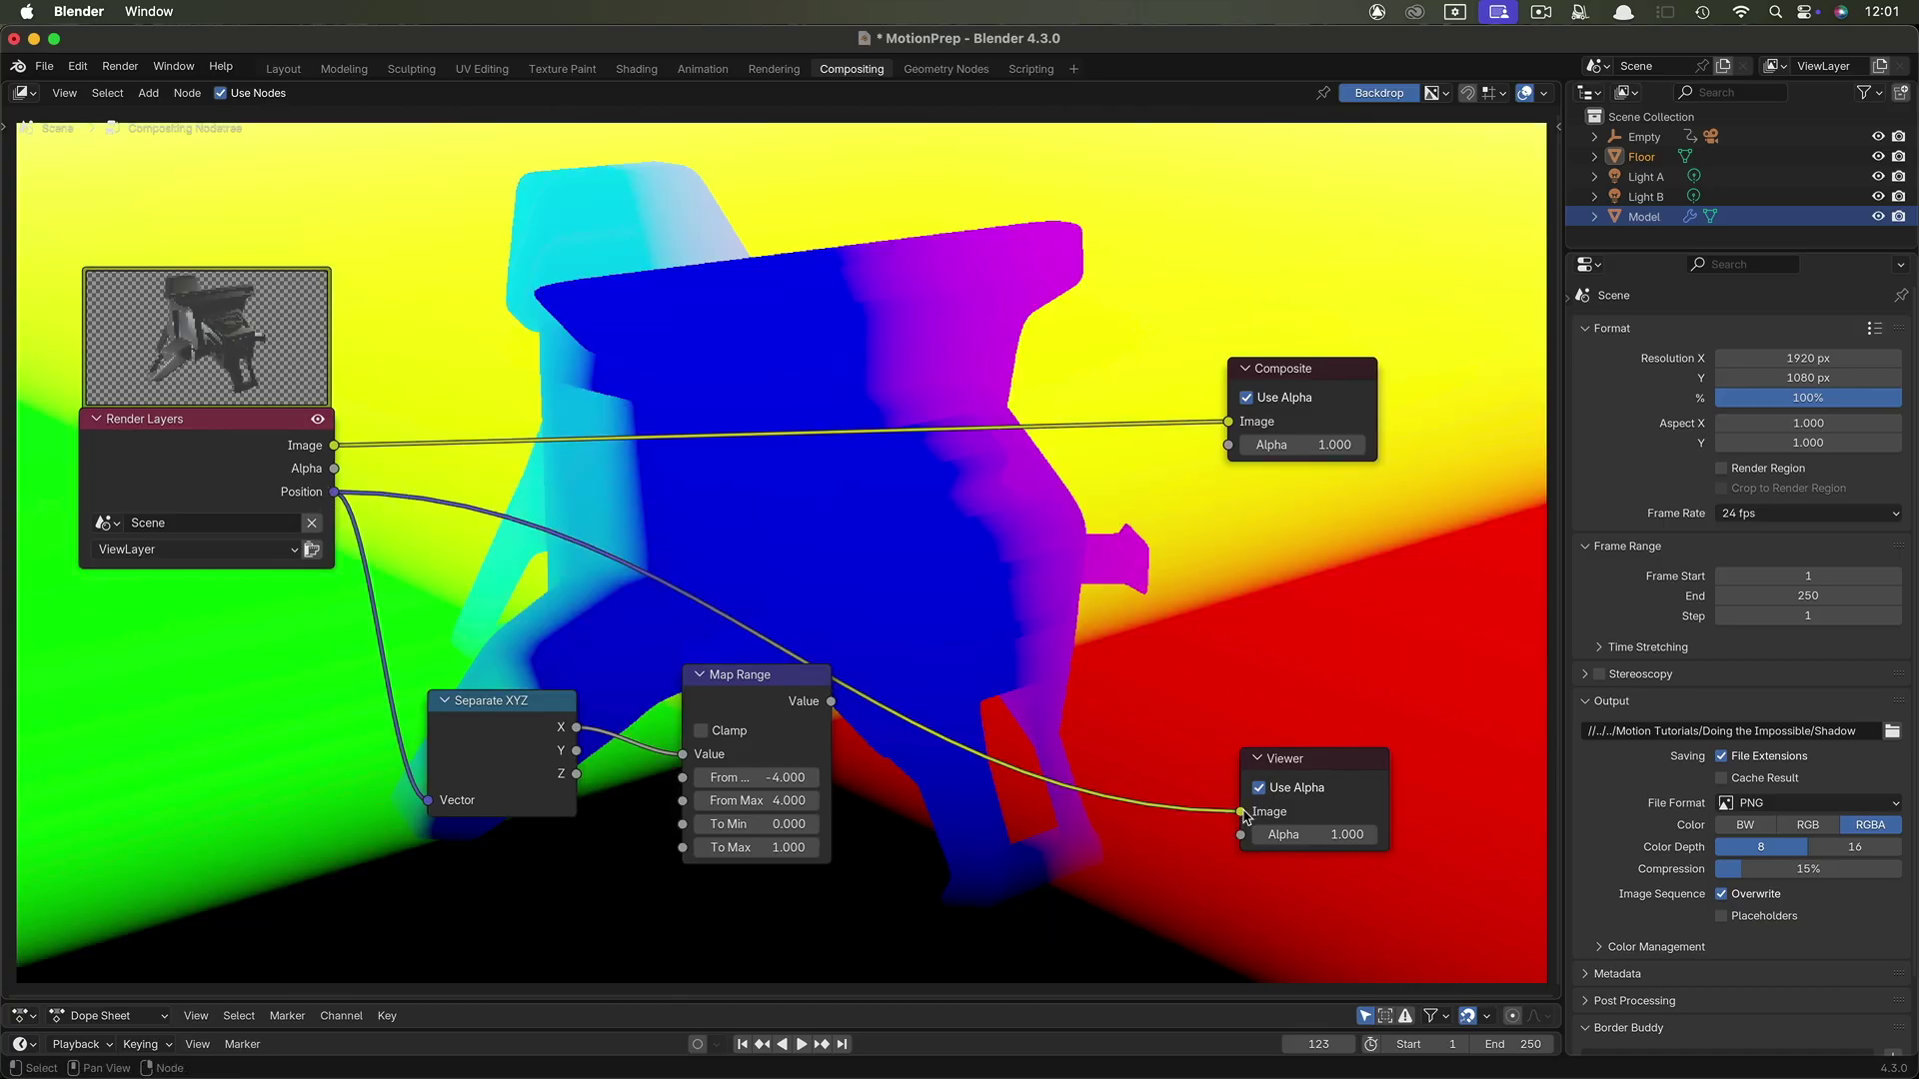
pyautogui.moveTo(577, 728); pyautogui.dragTo(1243, 812)
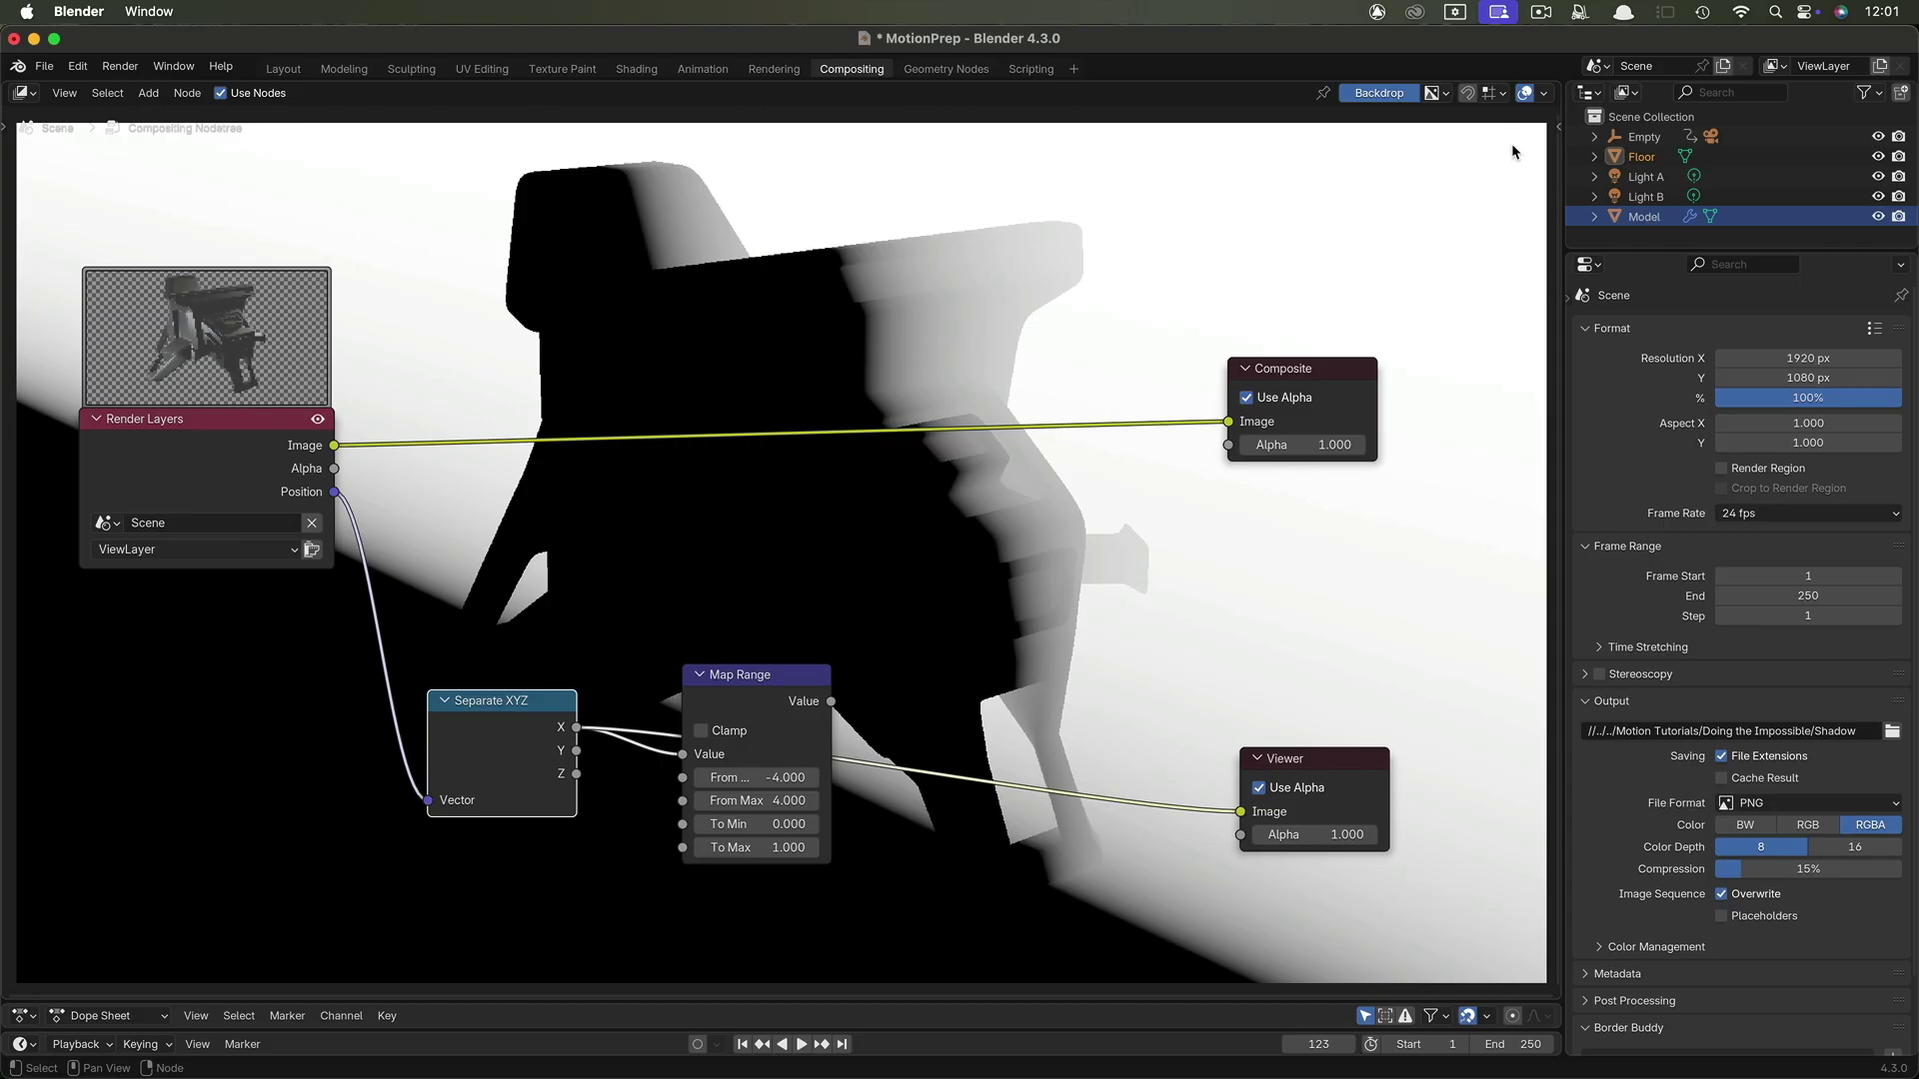
pyautogui.moveTo(831, 700); pyautogui.dragTo(1241, 811)
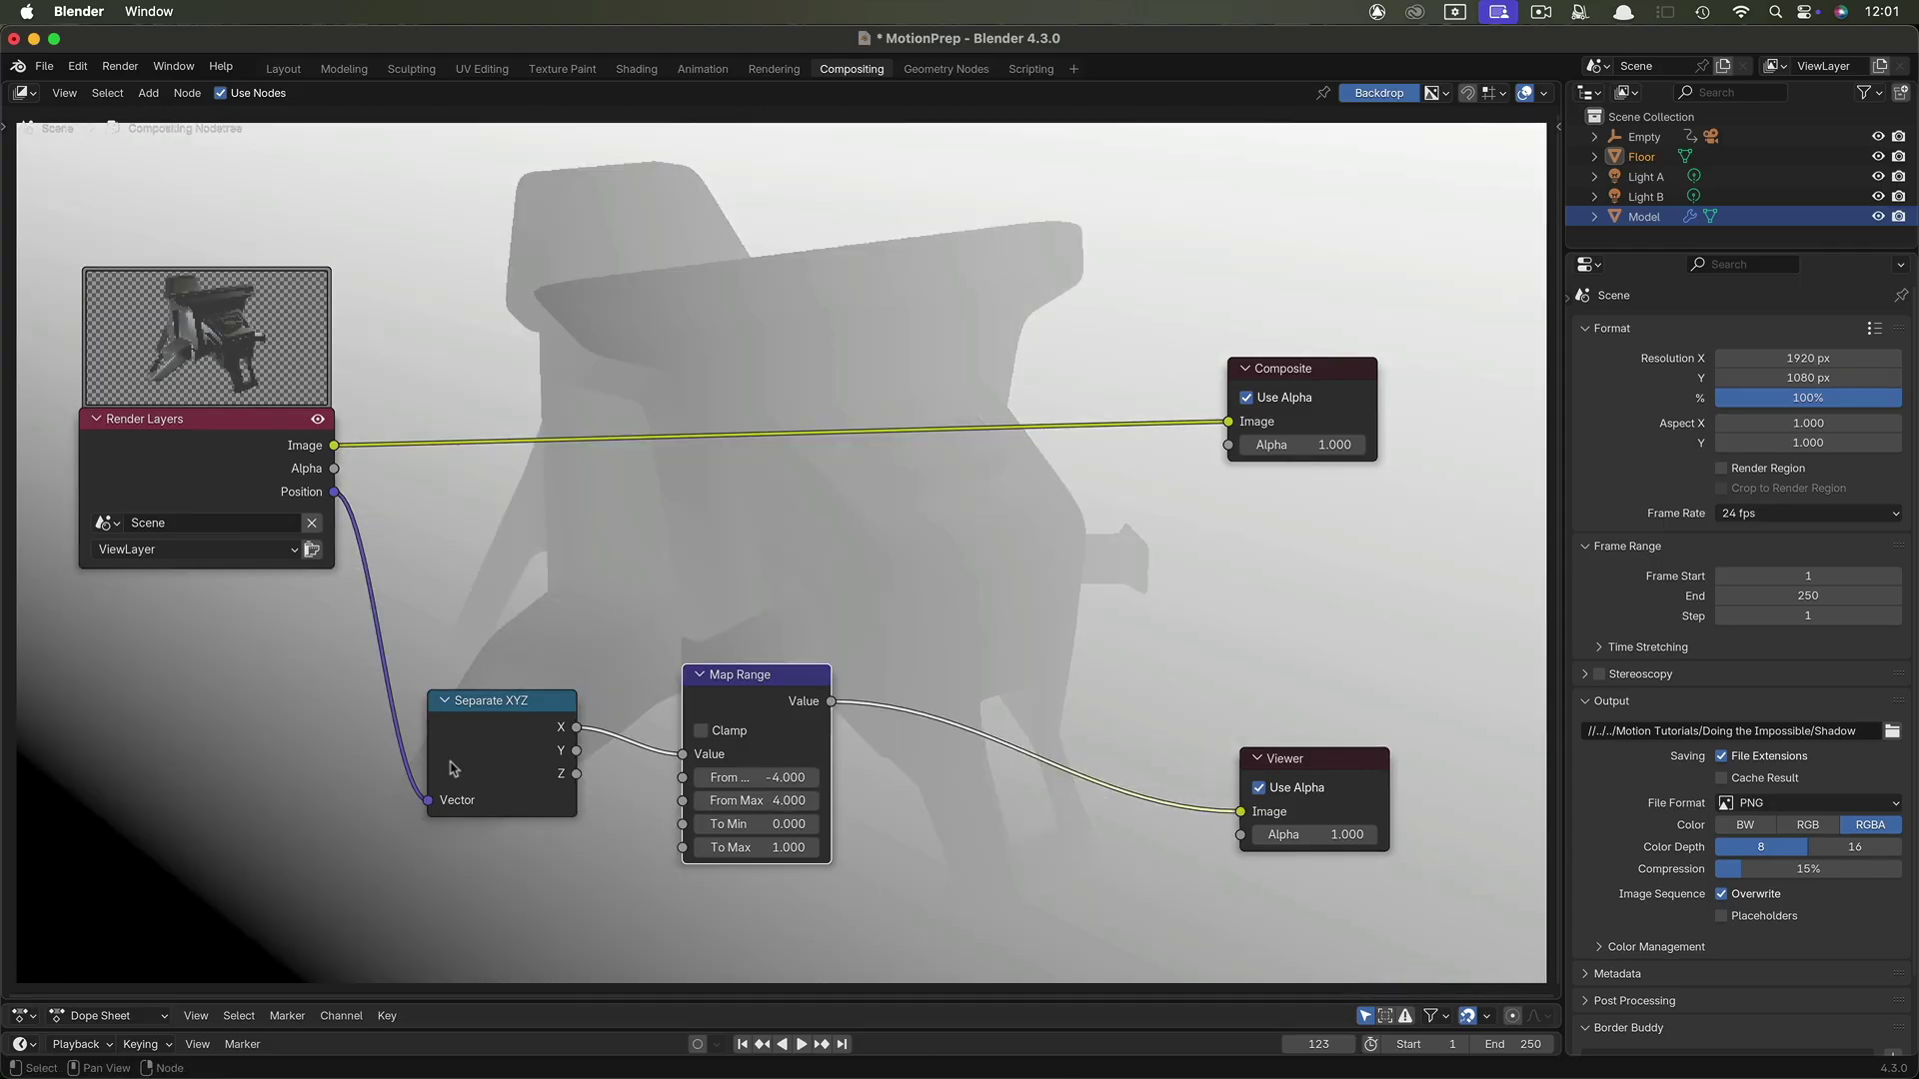
# Reposition the Separate XYZ, Map Range and Viewer nodes for a clean layout.
pyautogui.moveTo(560, 690); pyautogui.dragTo(493, 731)
pyautogui.moveTo(763, 676); pyautogui.dragTo(712, 713)
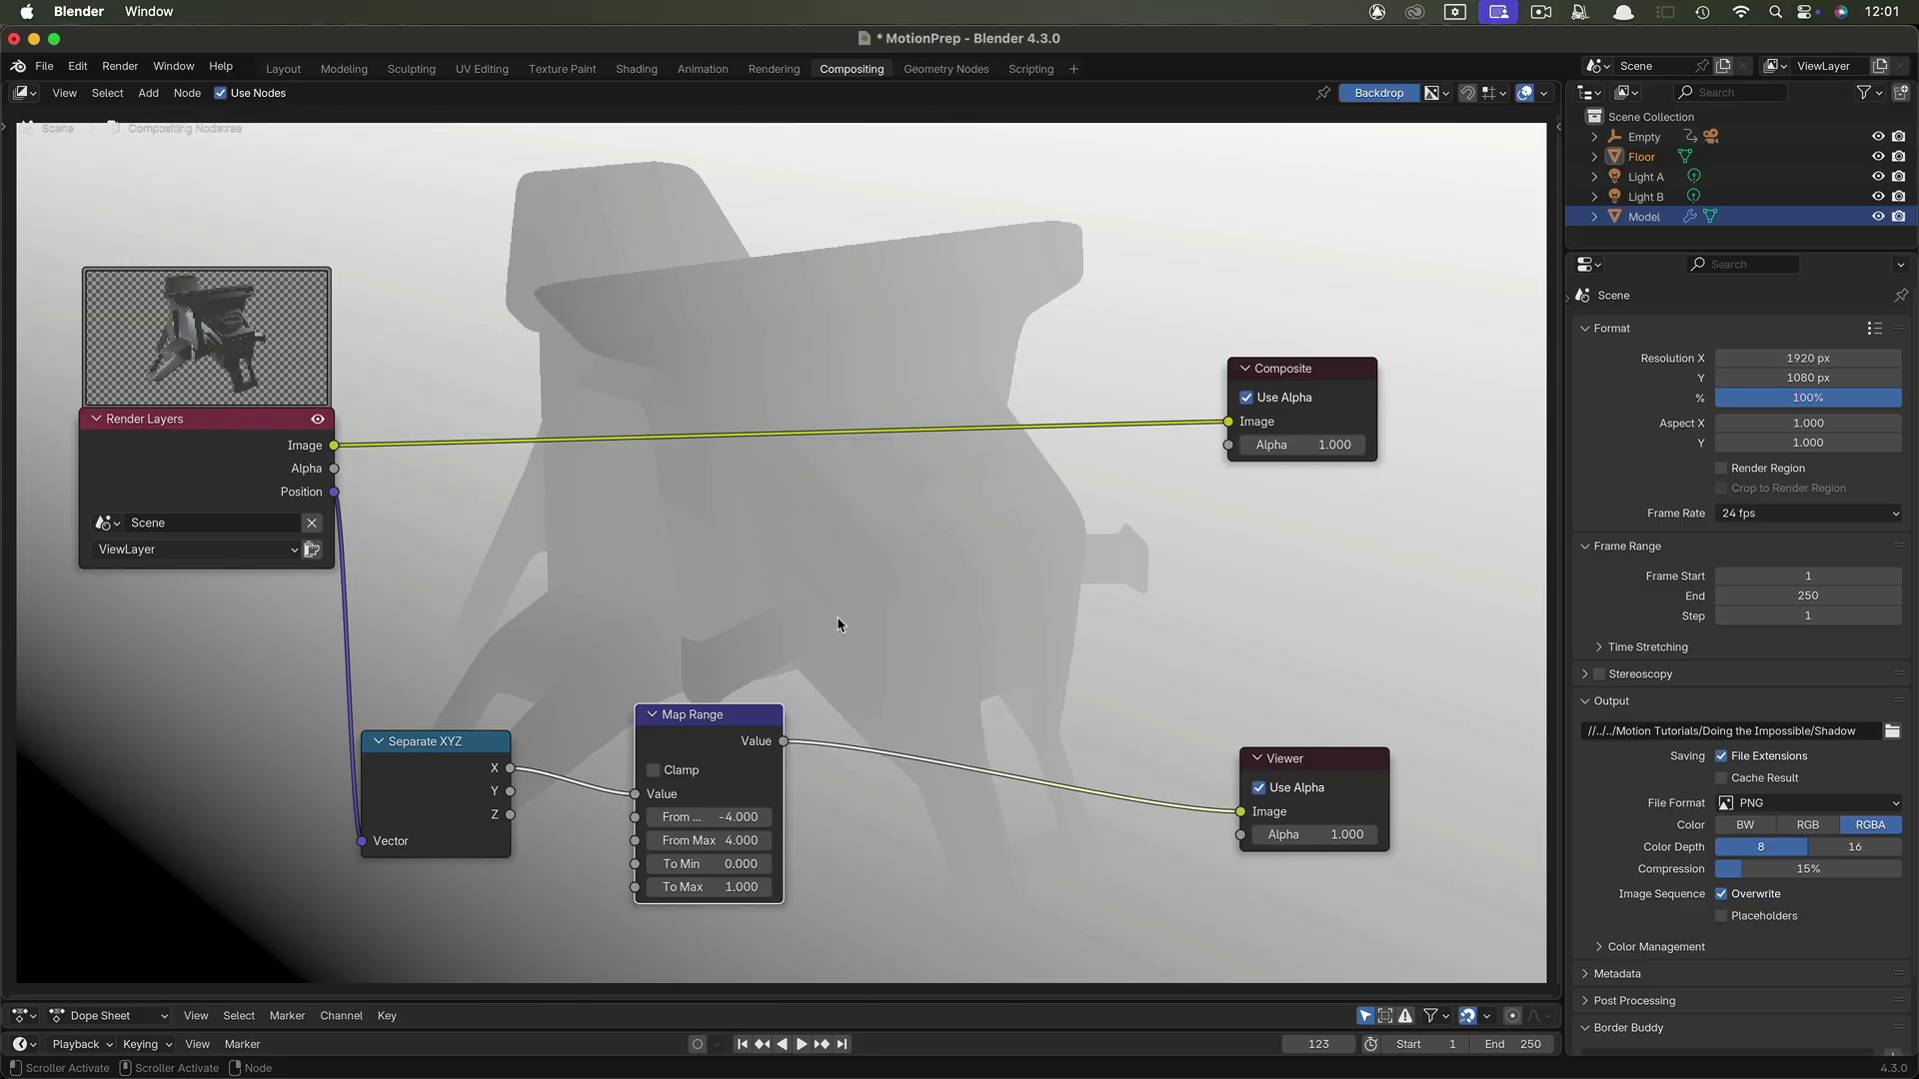
pyautogui.moveTo(745, 712); pyautogui.dragTo(683, 708)
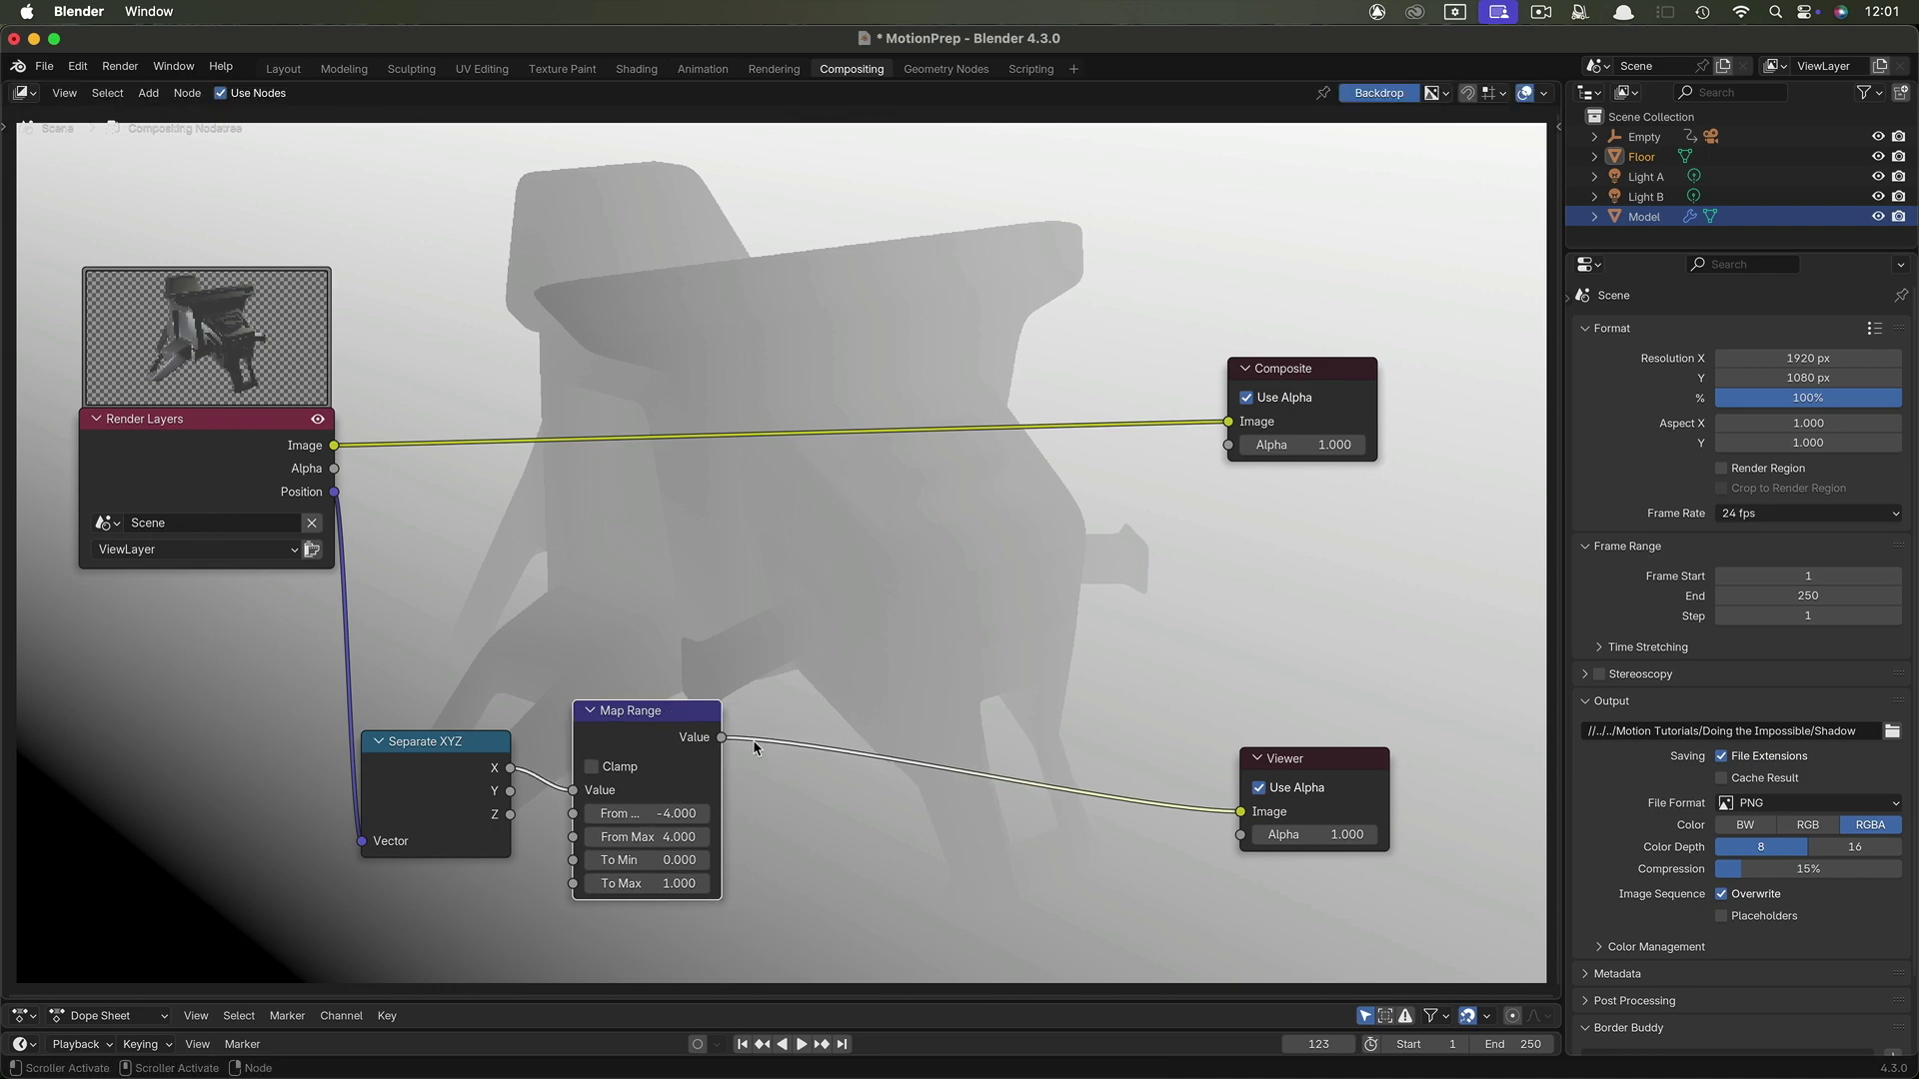
pyautogui.moveTo(1362, 761); pyautogui.dragTo(1322, 745)
pyautogui.moveTo(654, 719); pyautogui.dragTo(664, 721)
# Add a Mix node after Map Range, feed it the render's Alpha, and set it to Multiply.
pyautogui.hotkey('shift', 'a')
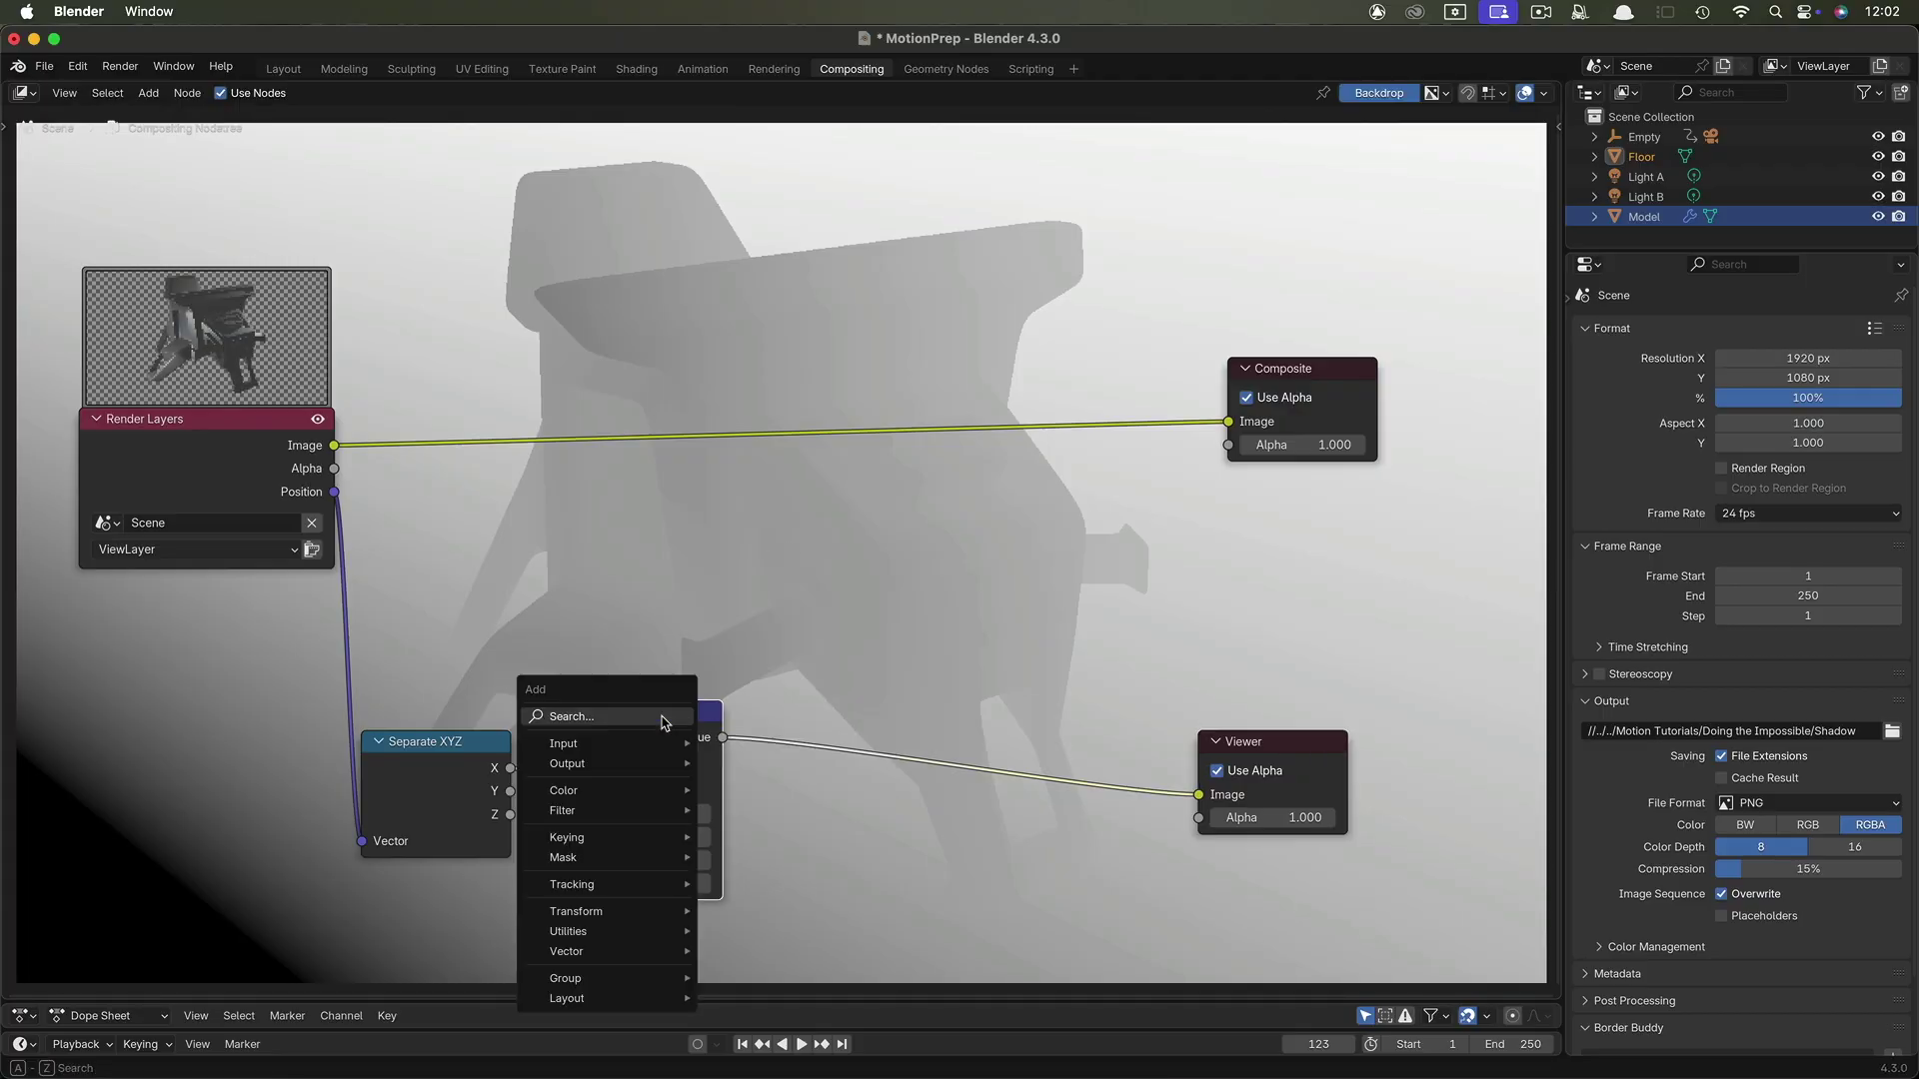
pyautogui.write('mix')
pyautogui.press('Return')
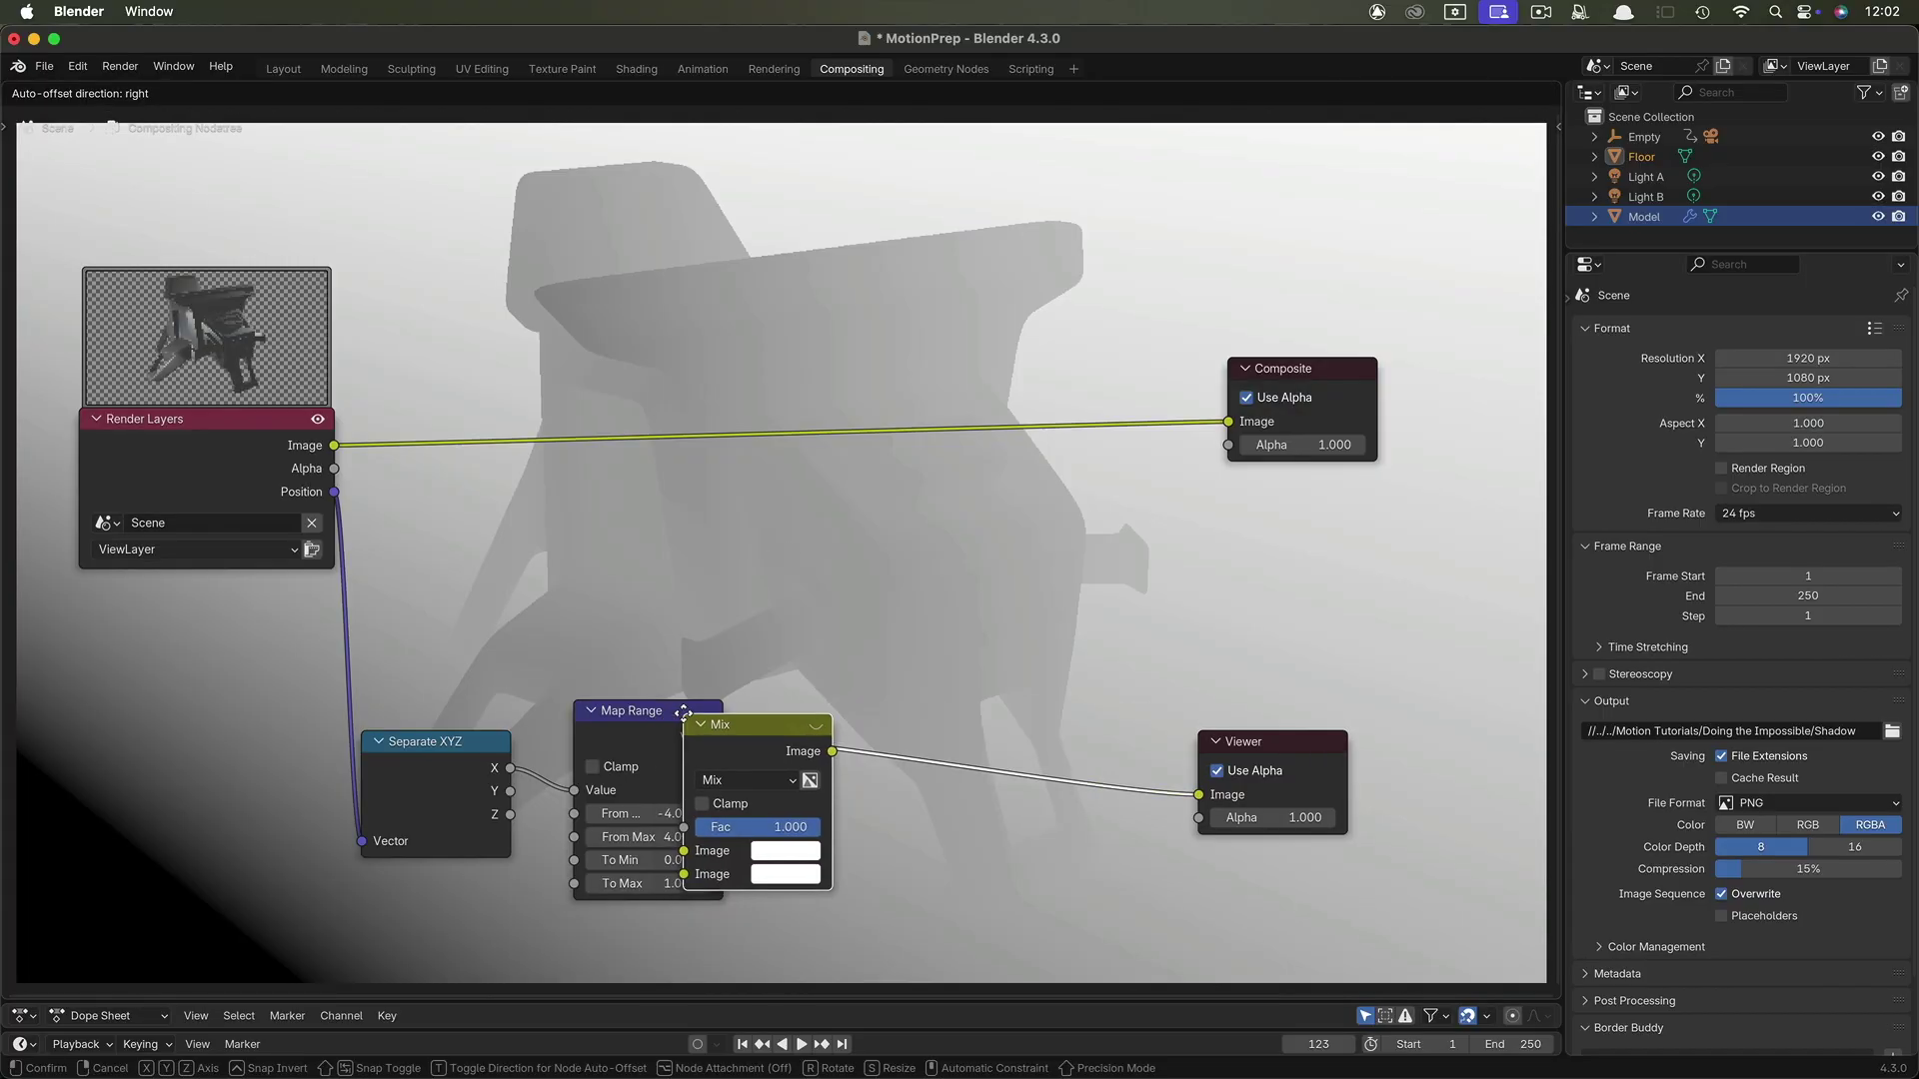
pyautogui.click(817, 701)
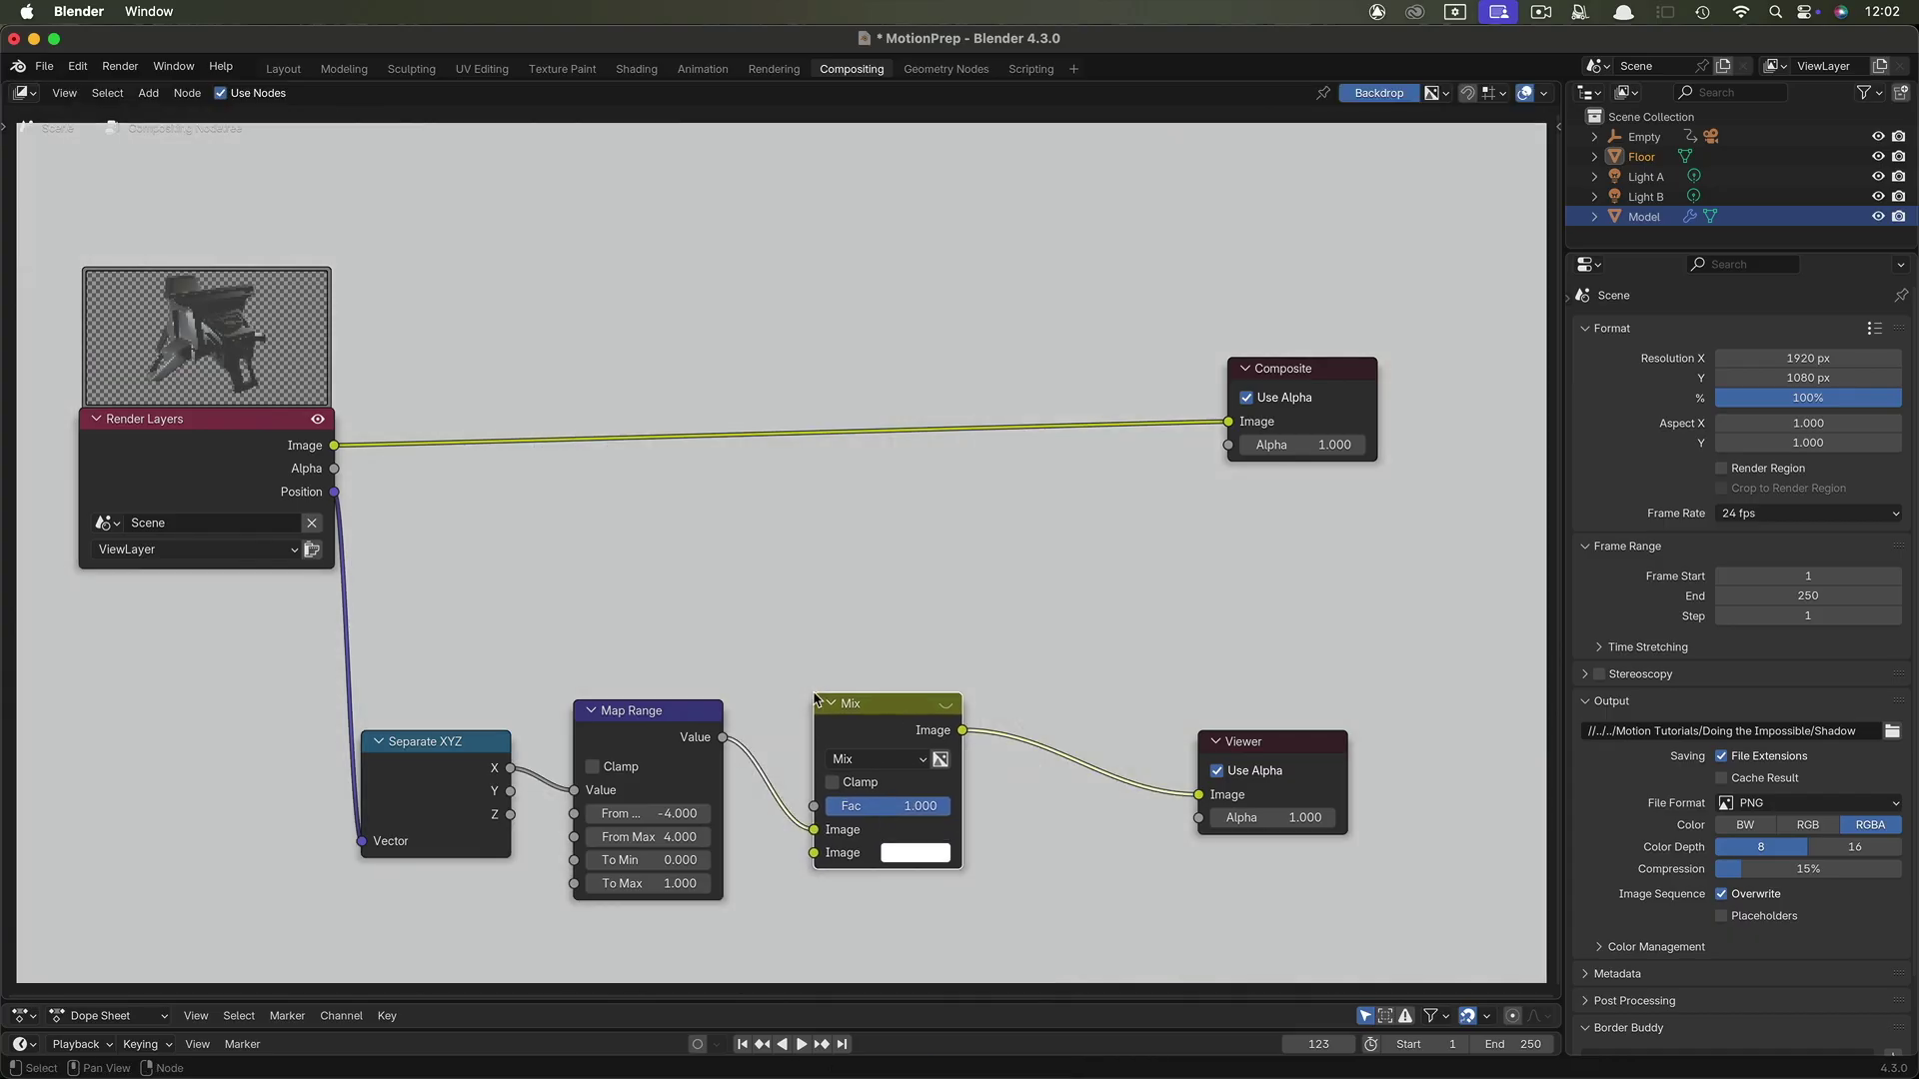
pyautogui.moveTo(331, 470); pyautogui.dragTo(825, 866)
pyautogui.moveTo(868, 764); pyautogui.dragTo(964, 790)
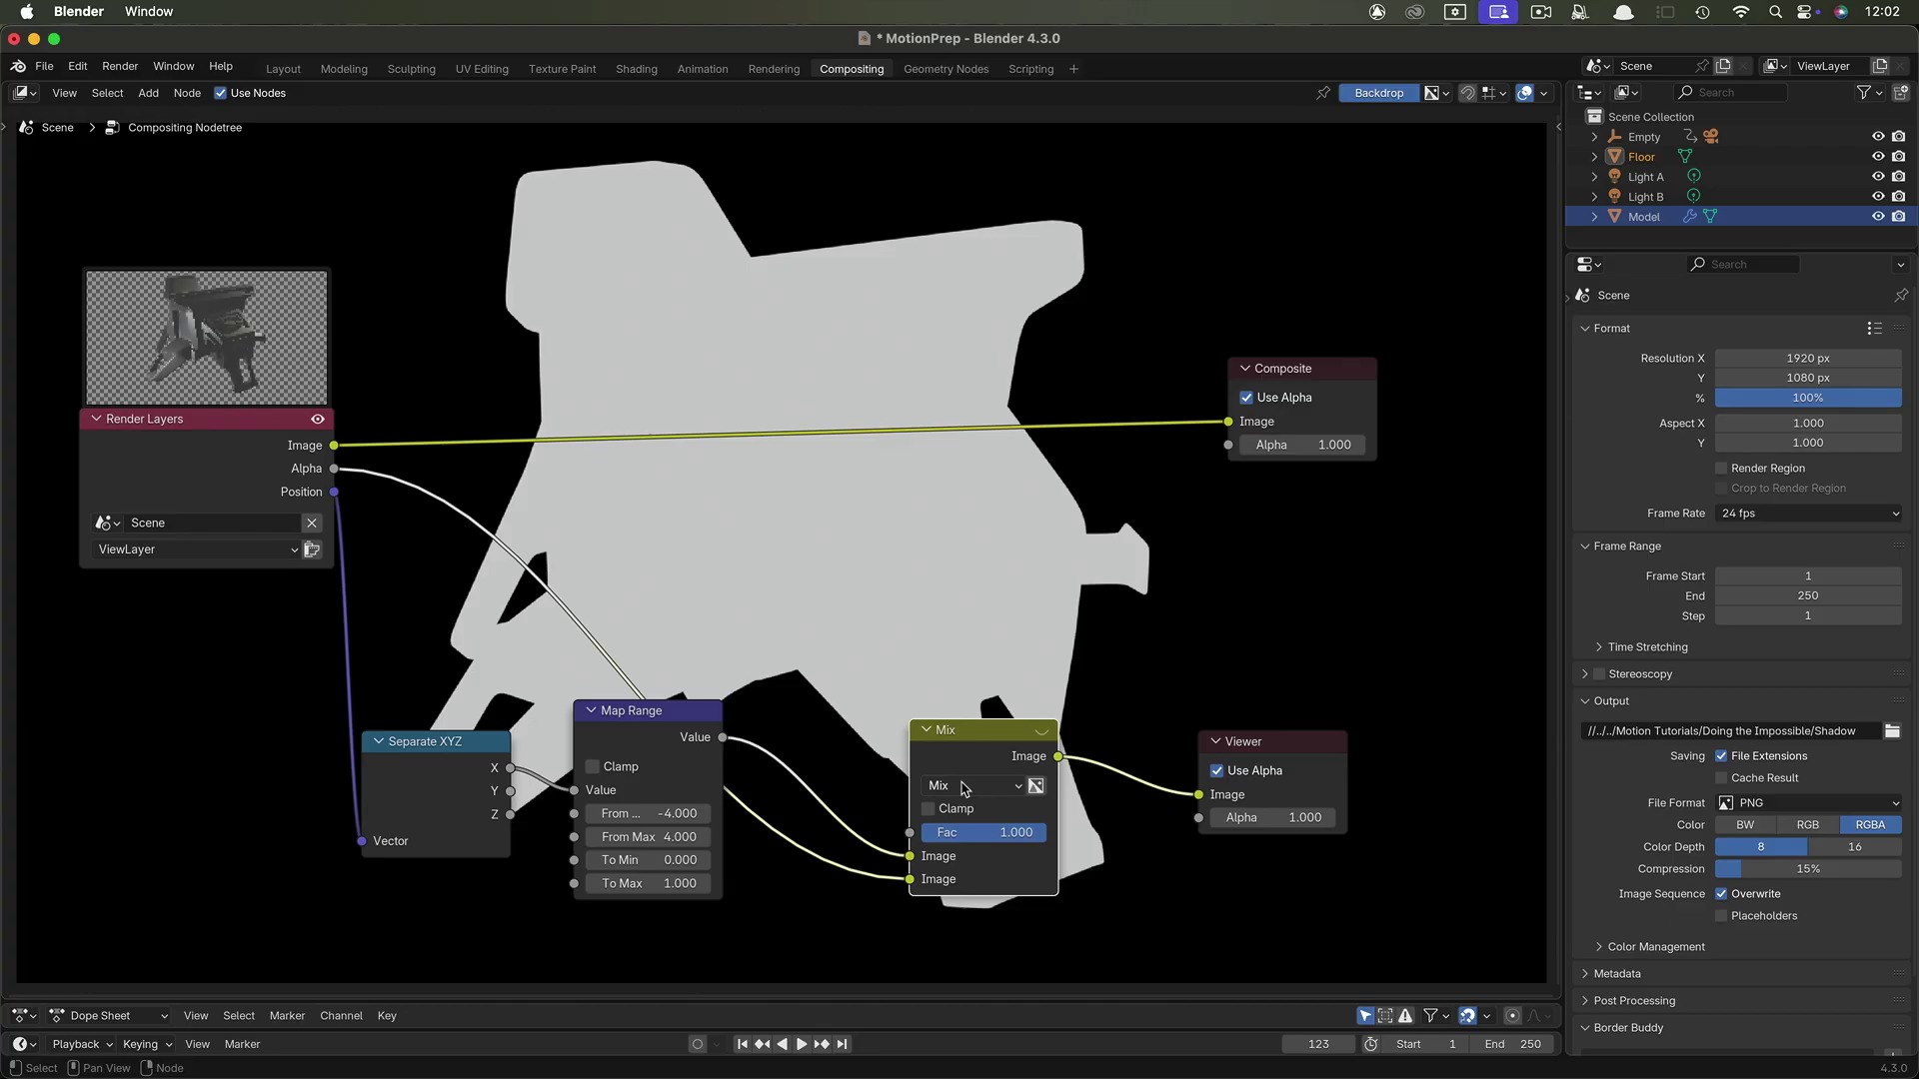
pyautogui.click(965, 788)
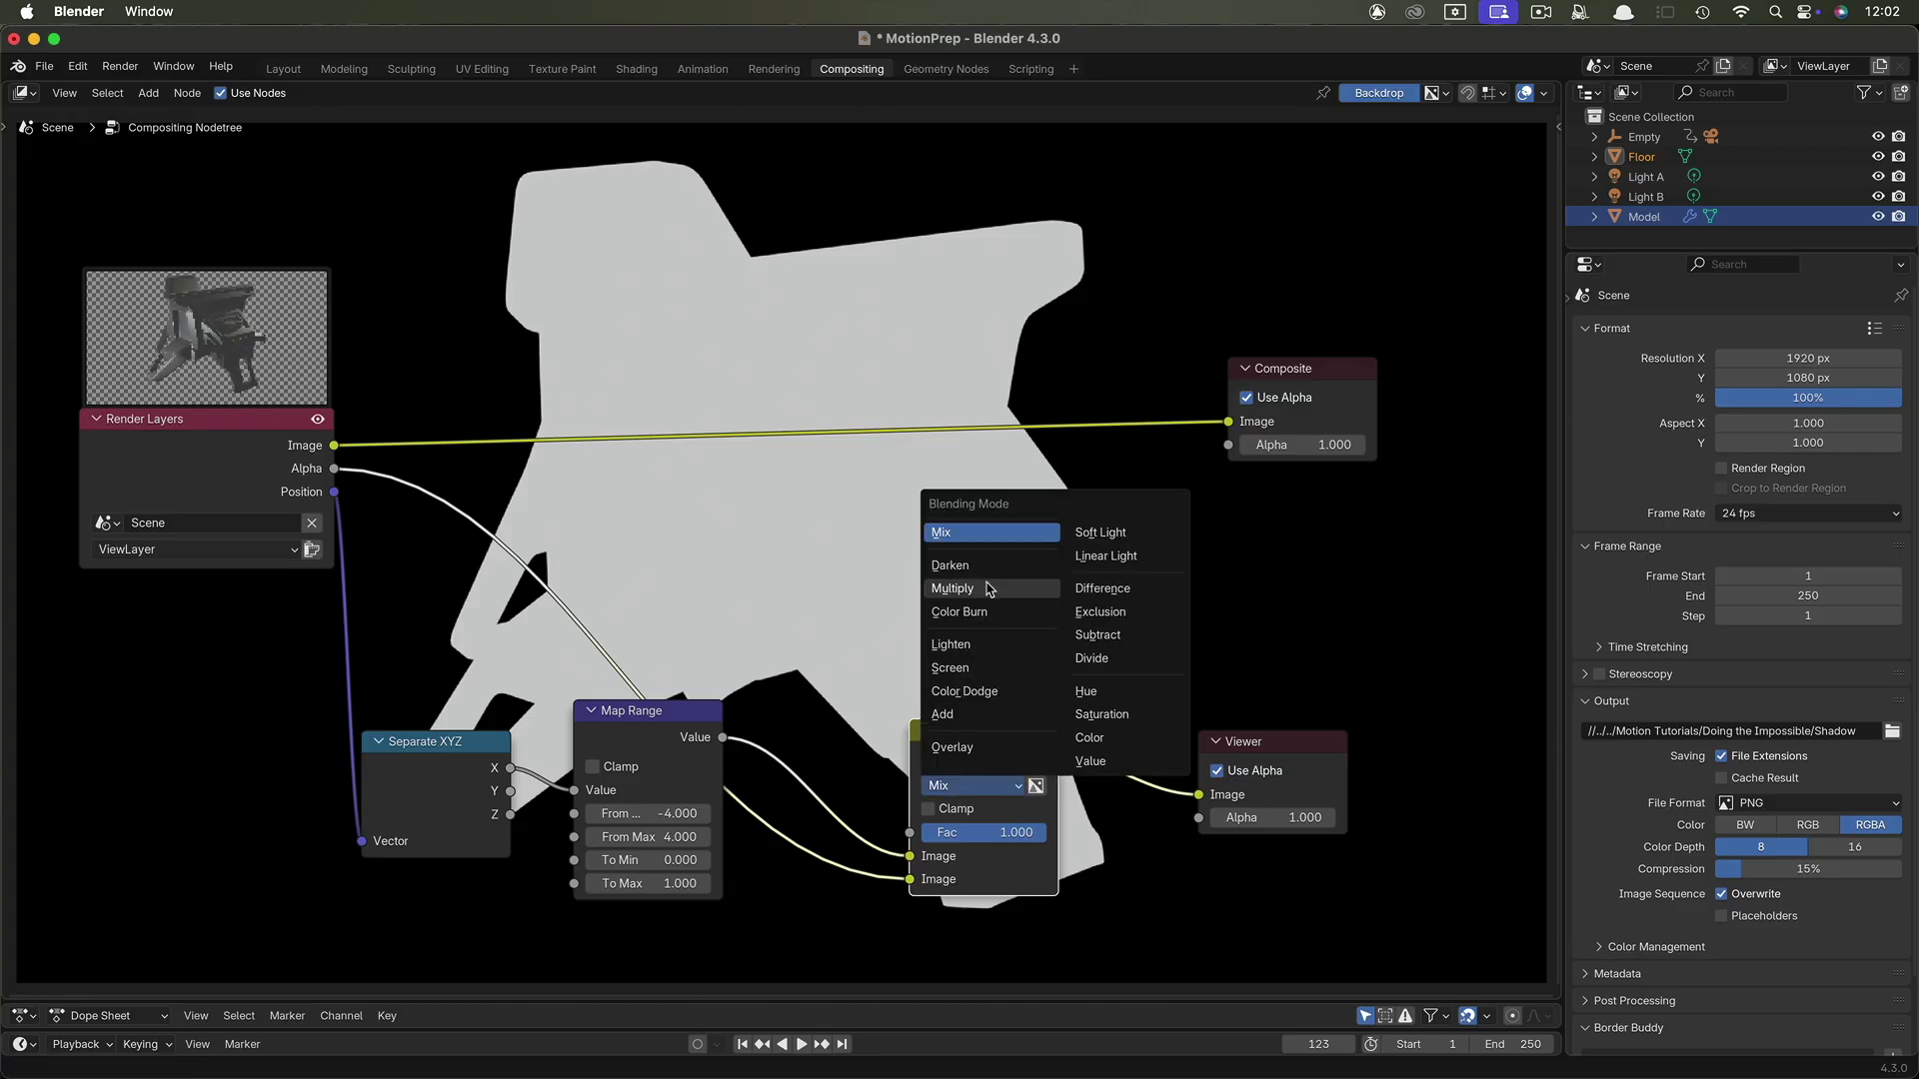
pyautogui.click(986, 589)
# Rearrange the Separate XYZ, Map Range and Multiply nodes into a tidier layout.
pyautogui.moveTo(461, 732); pyautogui.dragTo(405, 778)
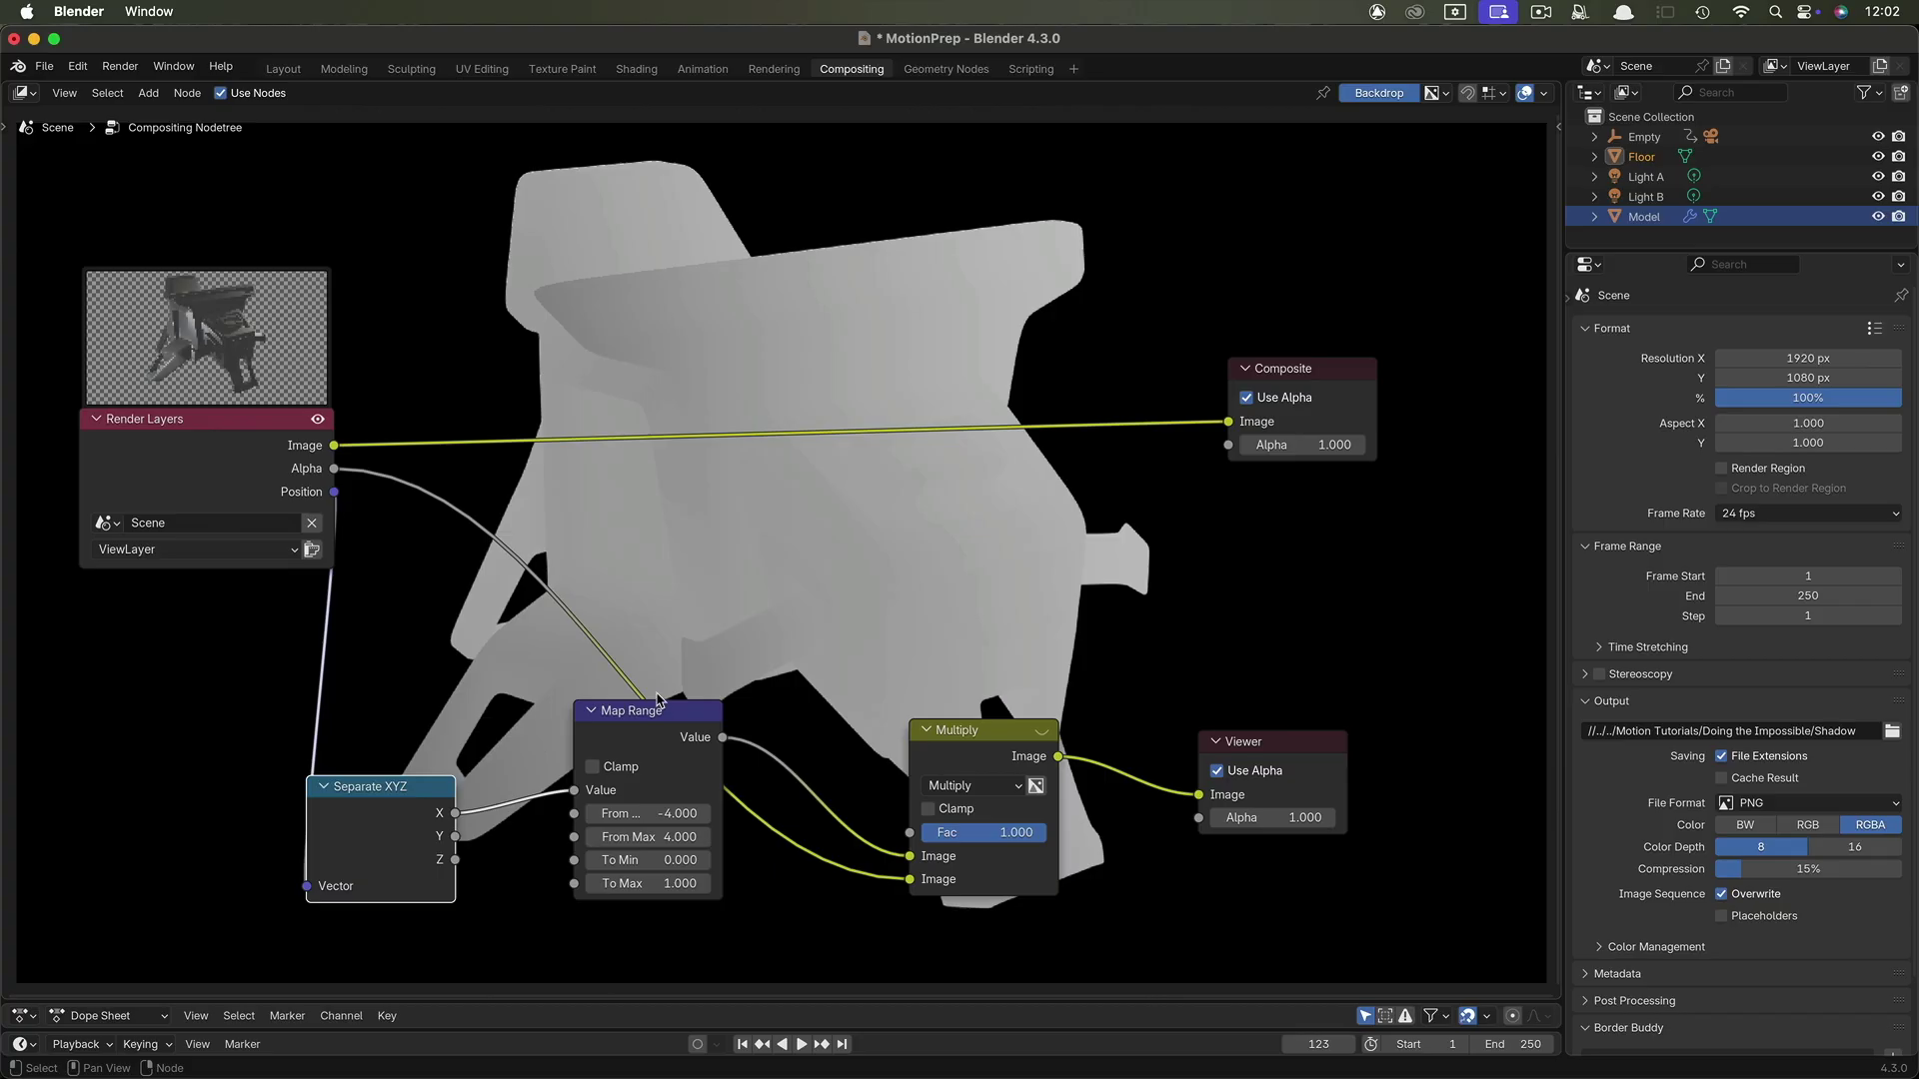
pyautogui.moveTo(661, 703); pyautogui.dragTo(639, 782)
pyautogui.moveTo(985, 731); pyautogui.dragTo(966, 832)
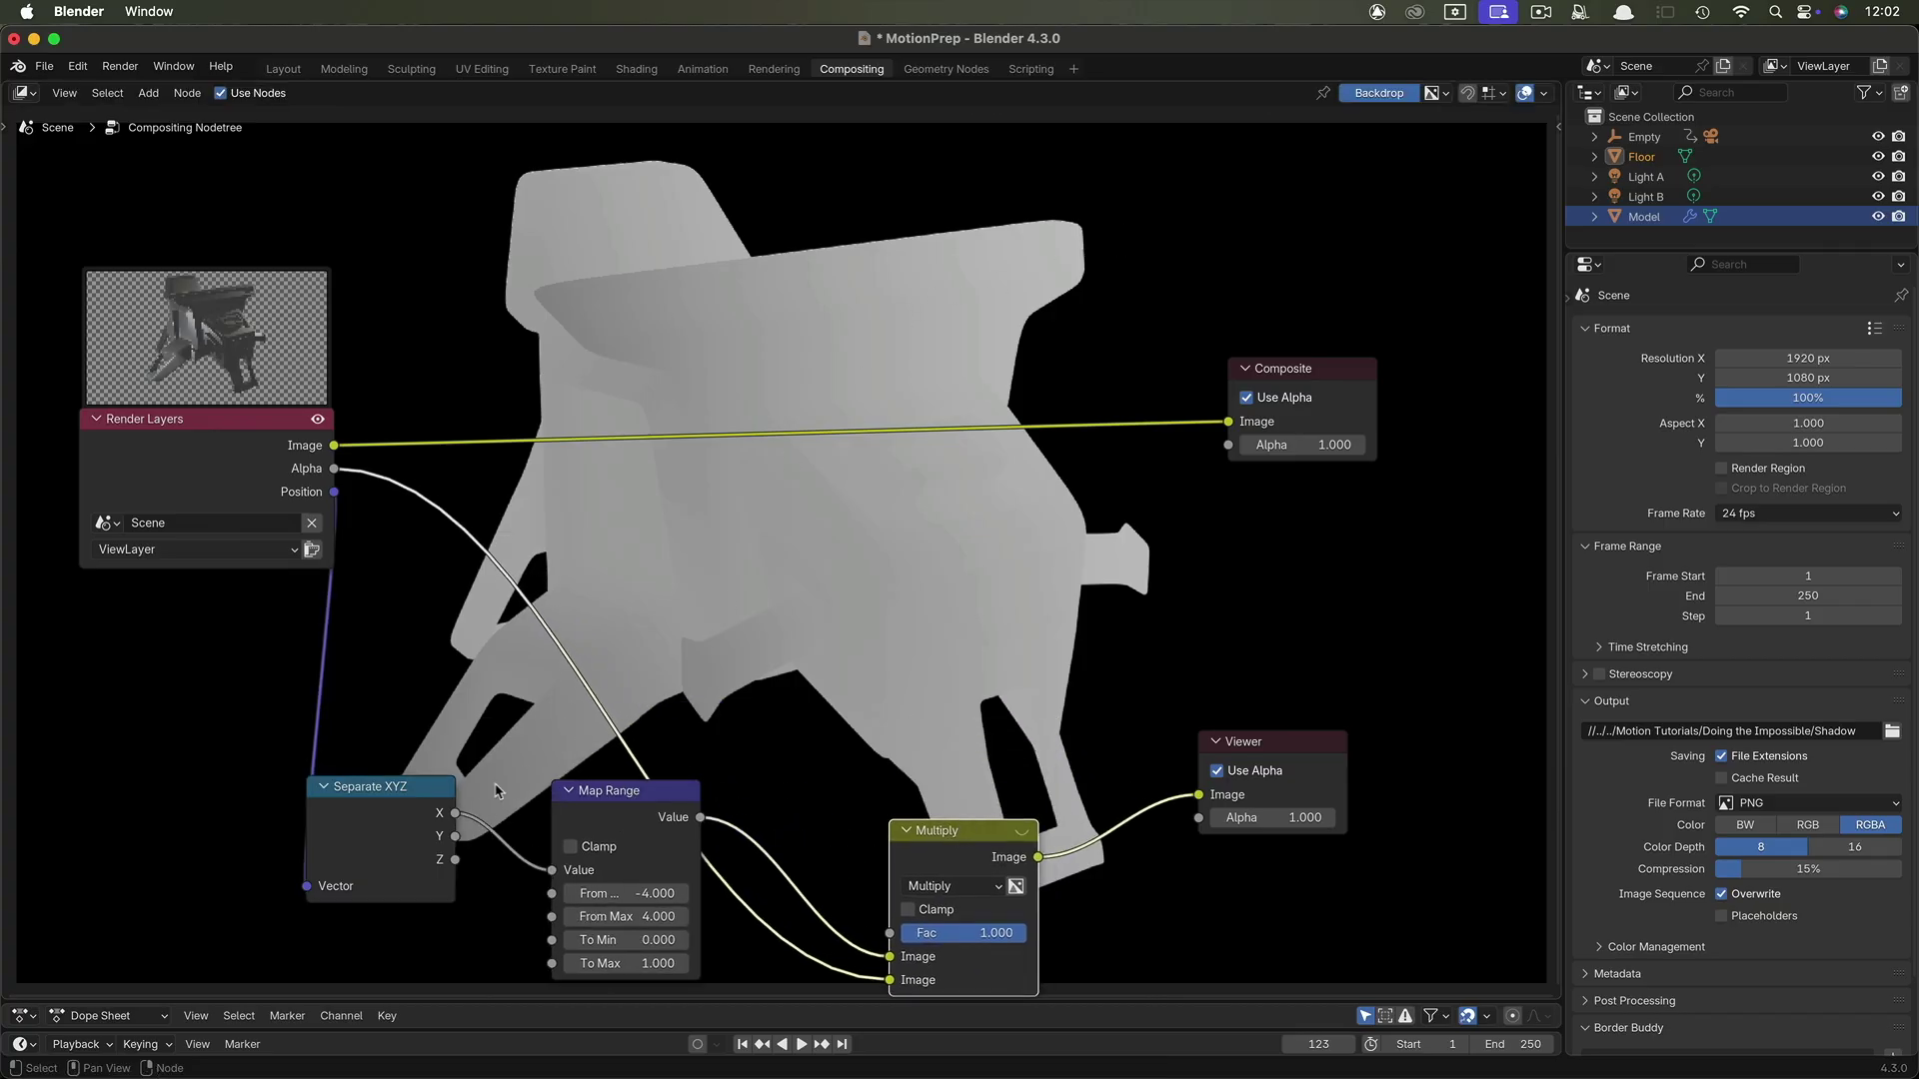
pyautogui.moveTo(400, 792); pyautogui.dragTo(369, 826)
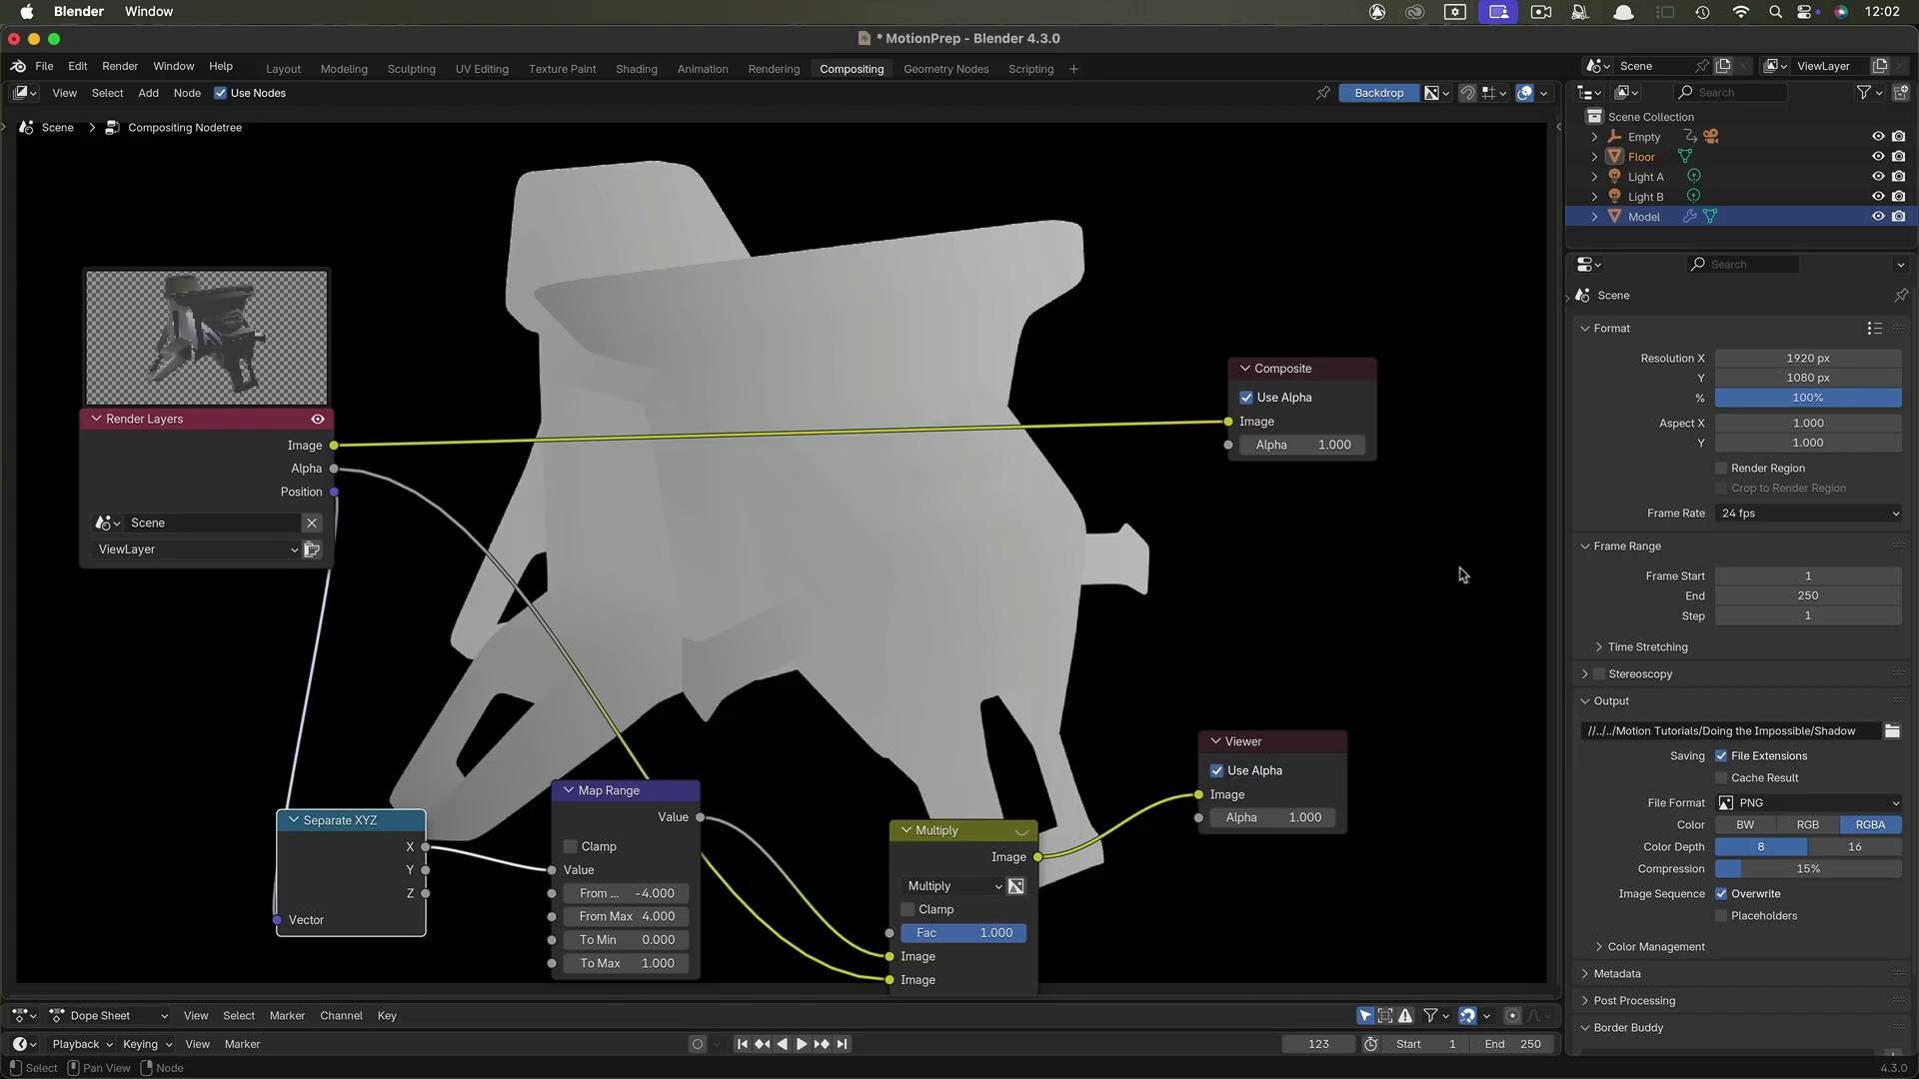
# Accept the render output path in Doing the Impossible with file name Shadow.
pyautogui.click(344, 68)
pyautogui.click(1894, 831)
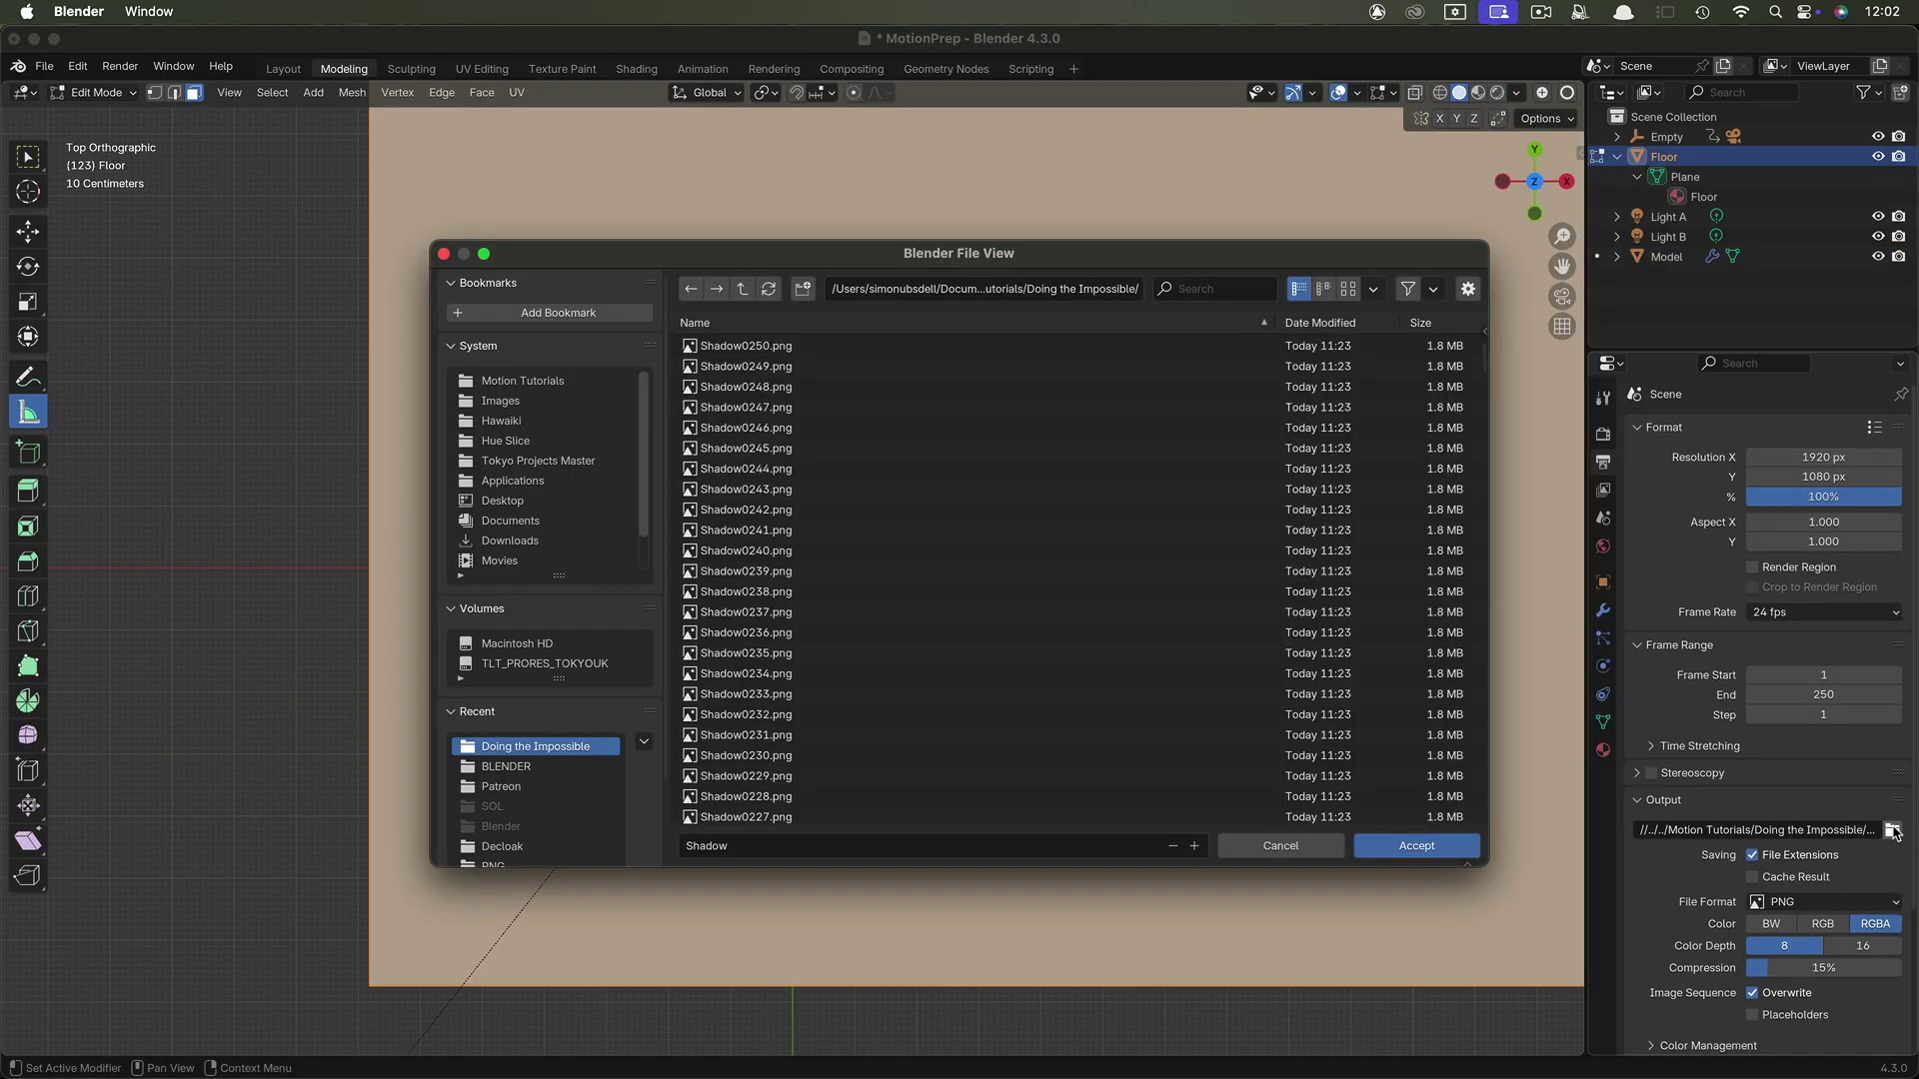
pyautogui.click(819, 841)
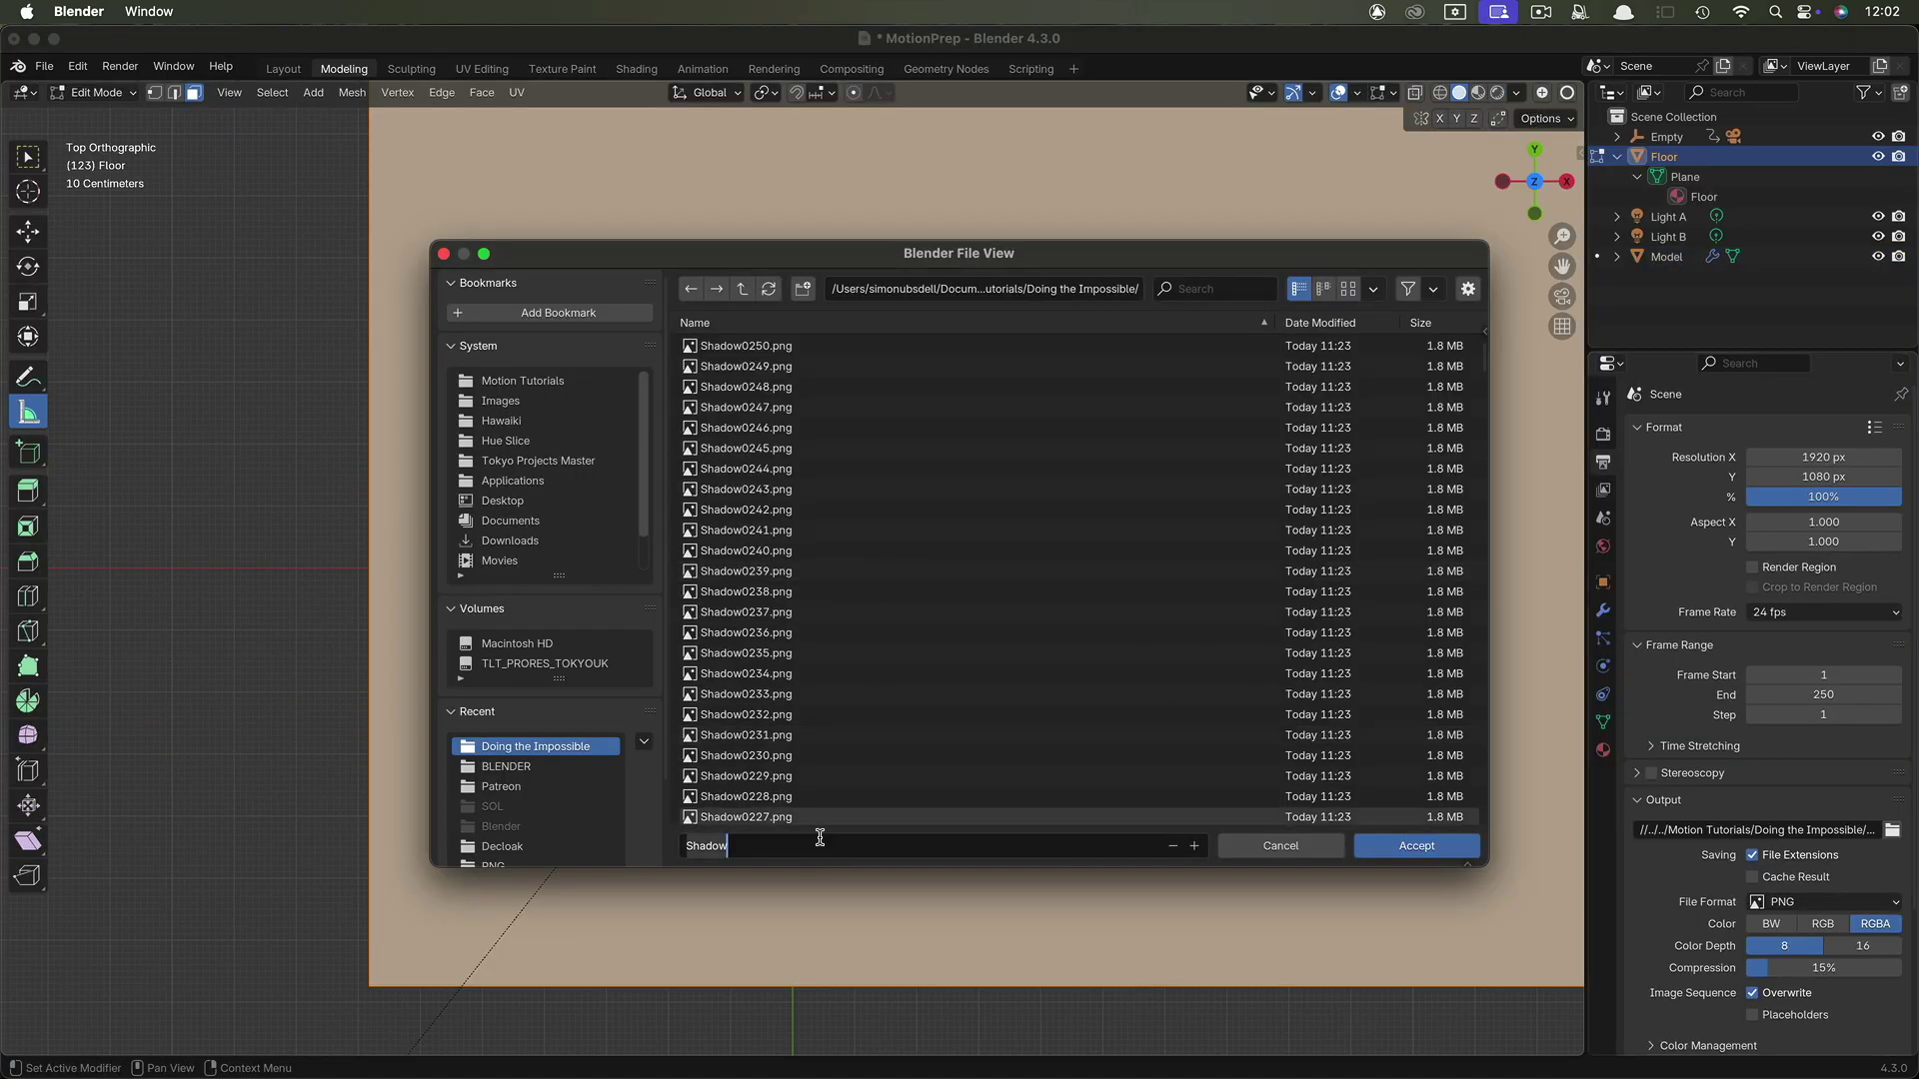
pyautogui.click(1419, 845)
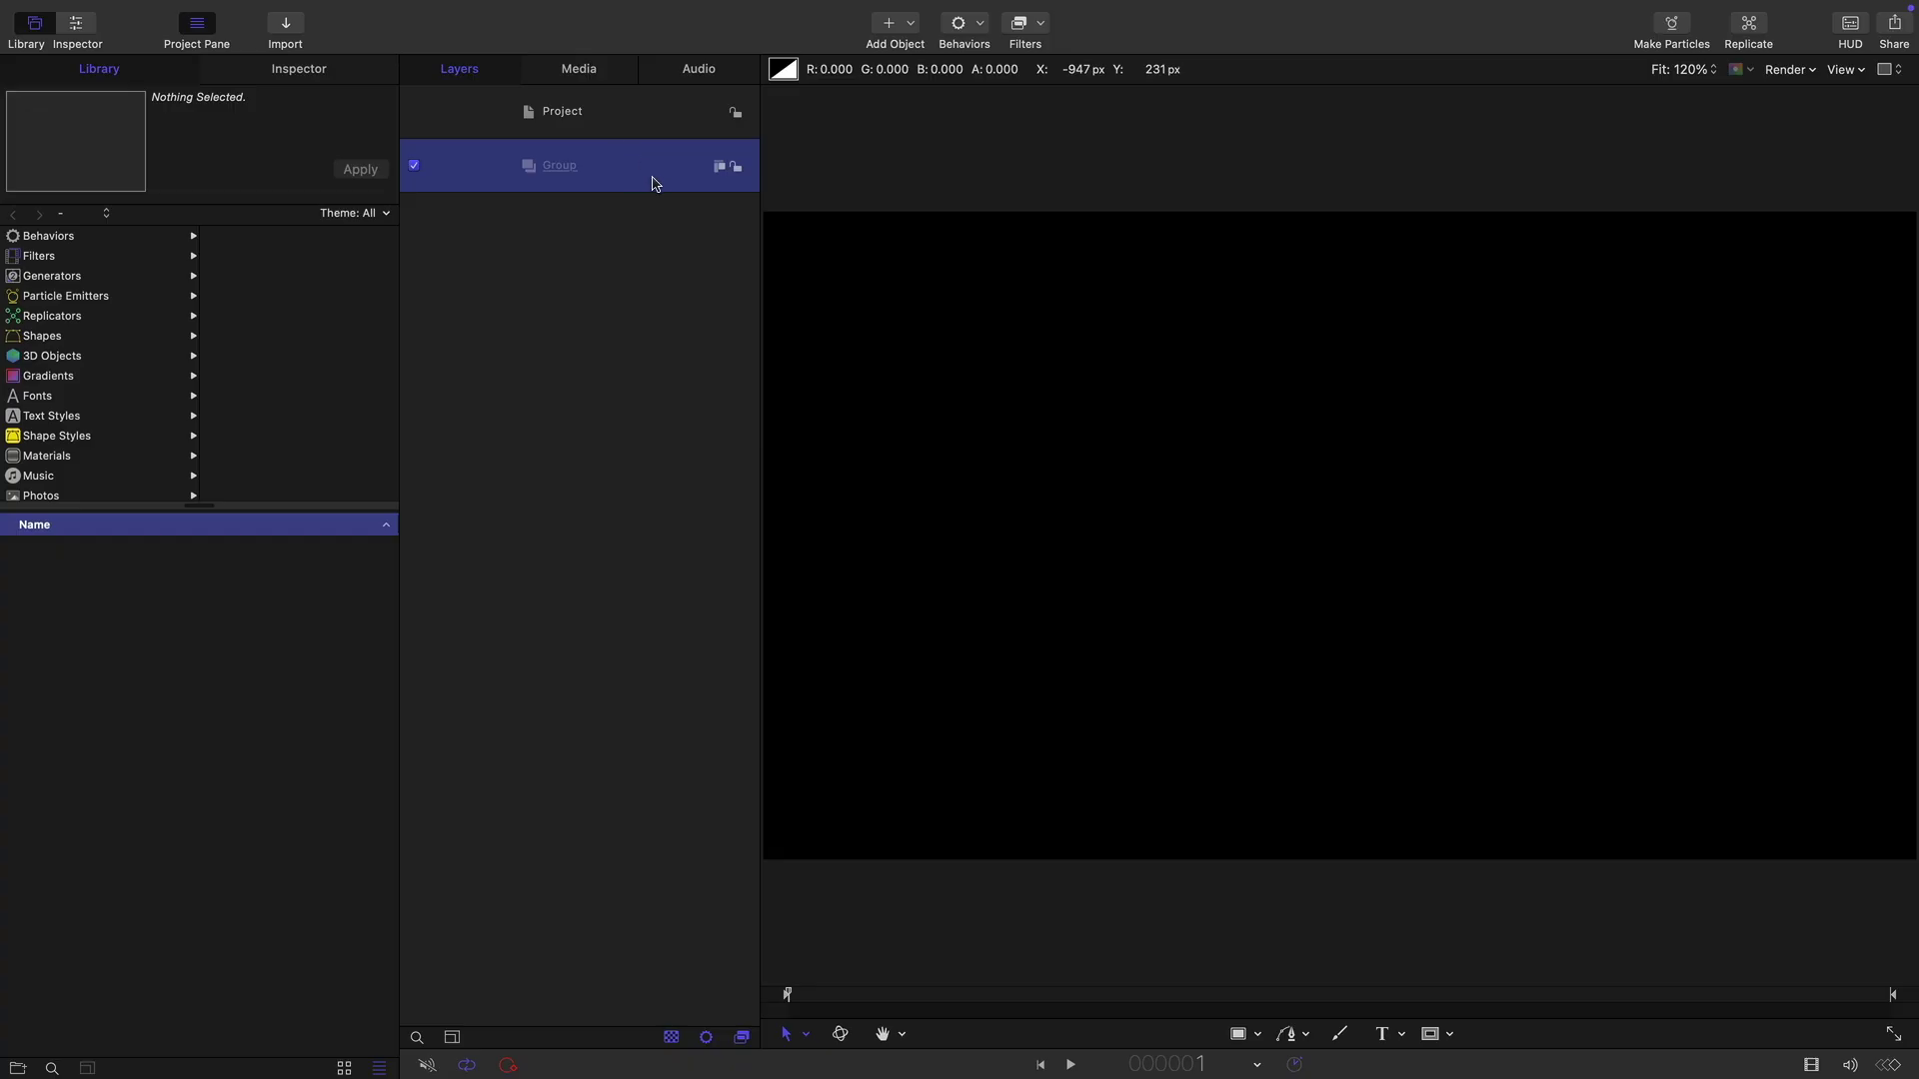
# Set the project Duration to 10:00 (10 seconds) in the Project Inspector.
pyautogui.press('super+shift+a')
pyautogui.press('super+3')
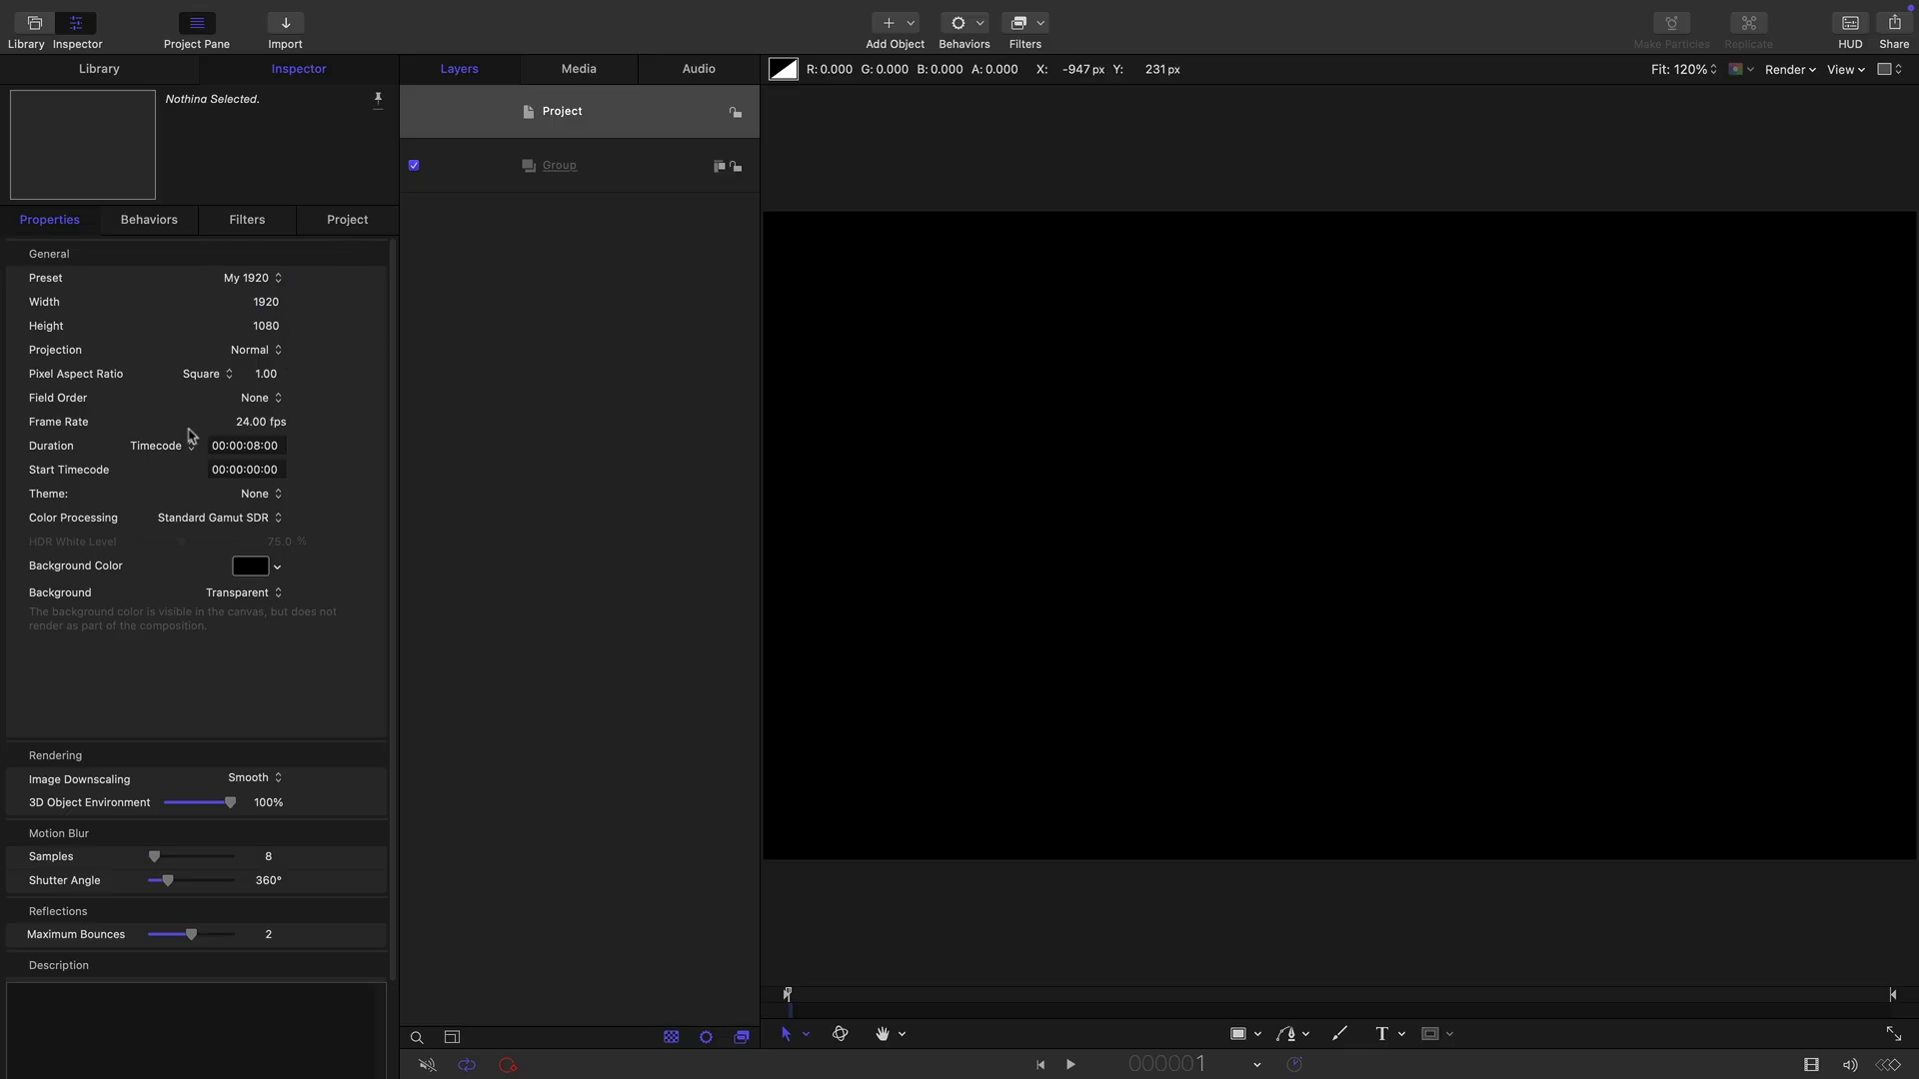
pyautogui.click(280, 446)
pyautogui.press('super+a')
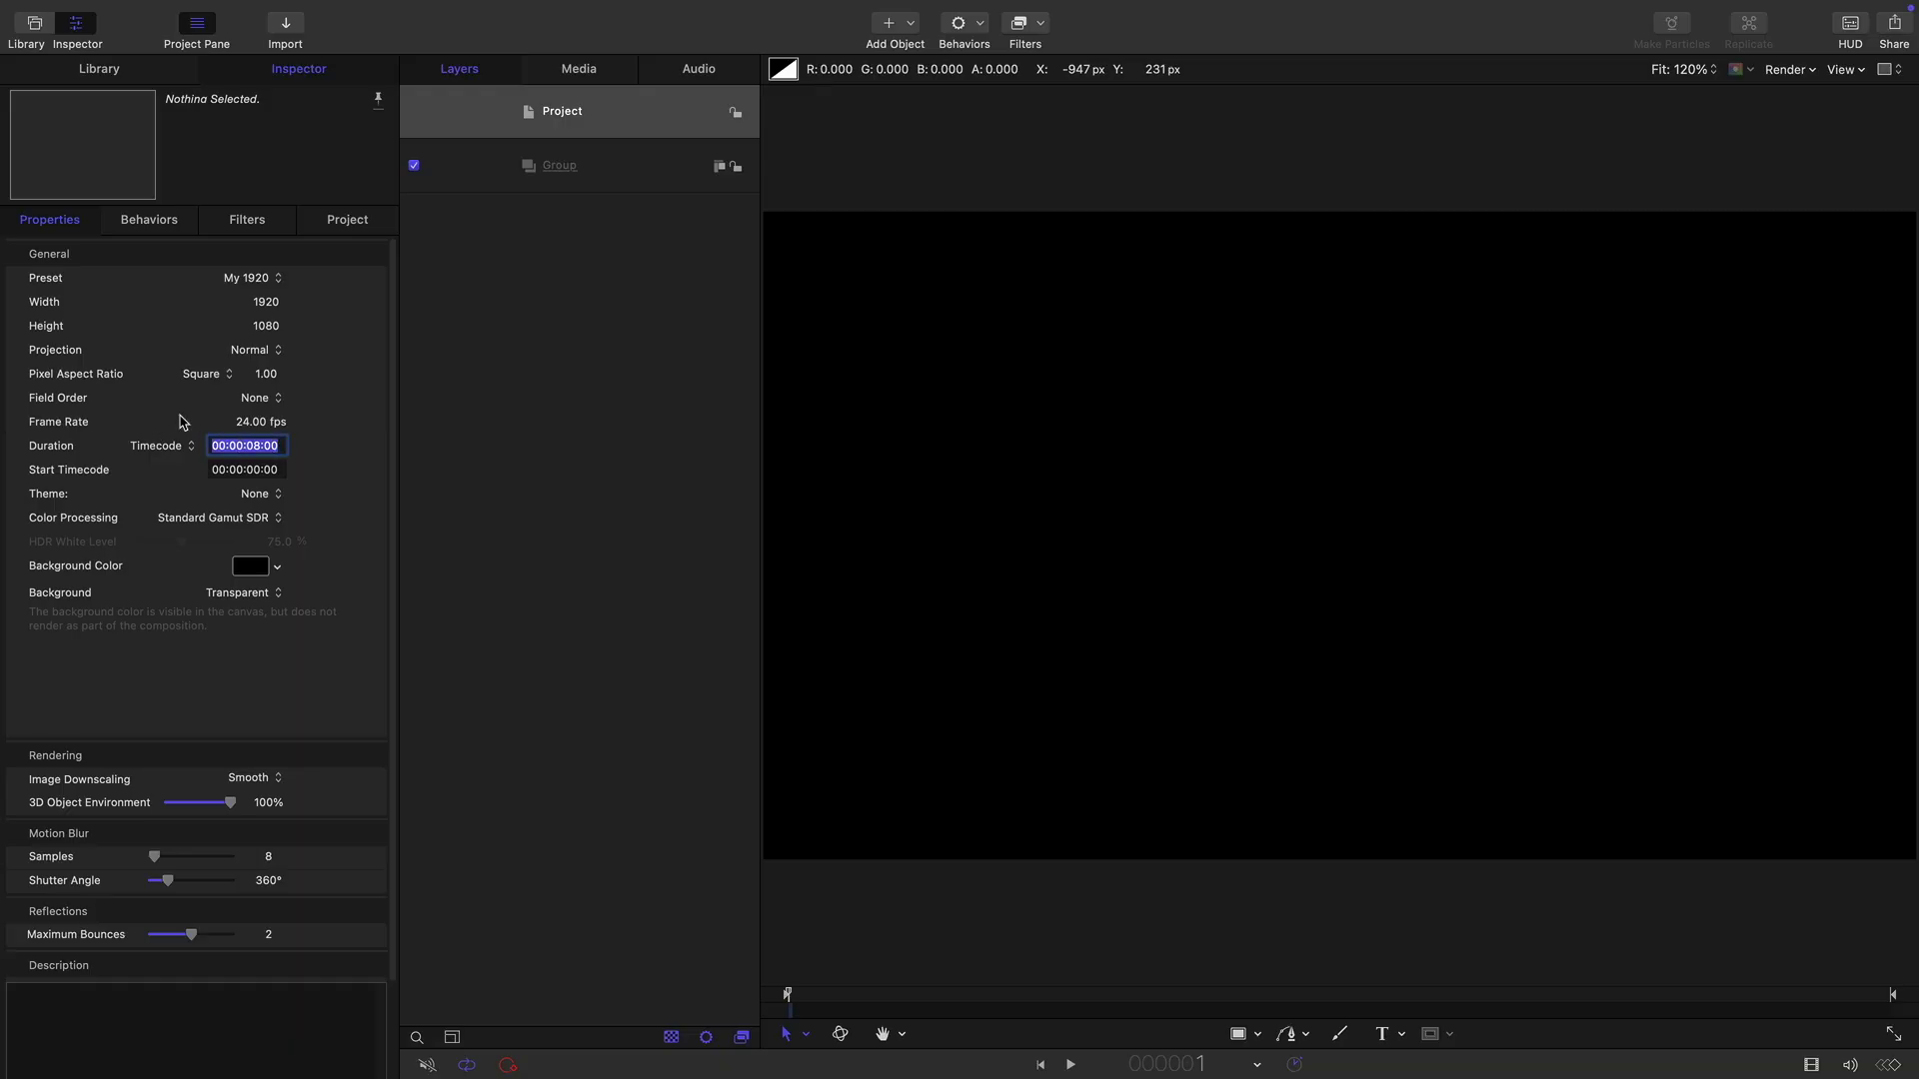
pyautogui.write('1')
pyautogui.write('0:0')
pyautogui.press('Return')
pyautogui.click(639, 177)
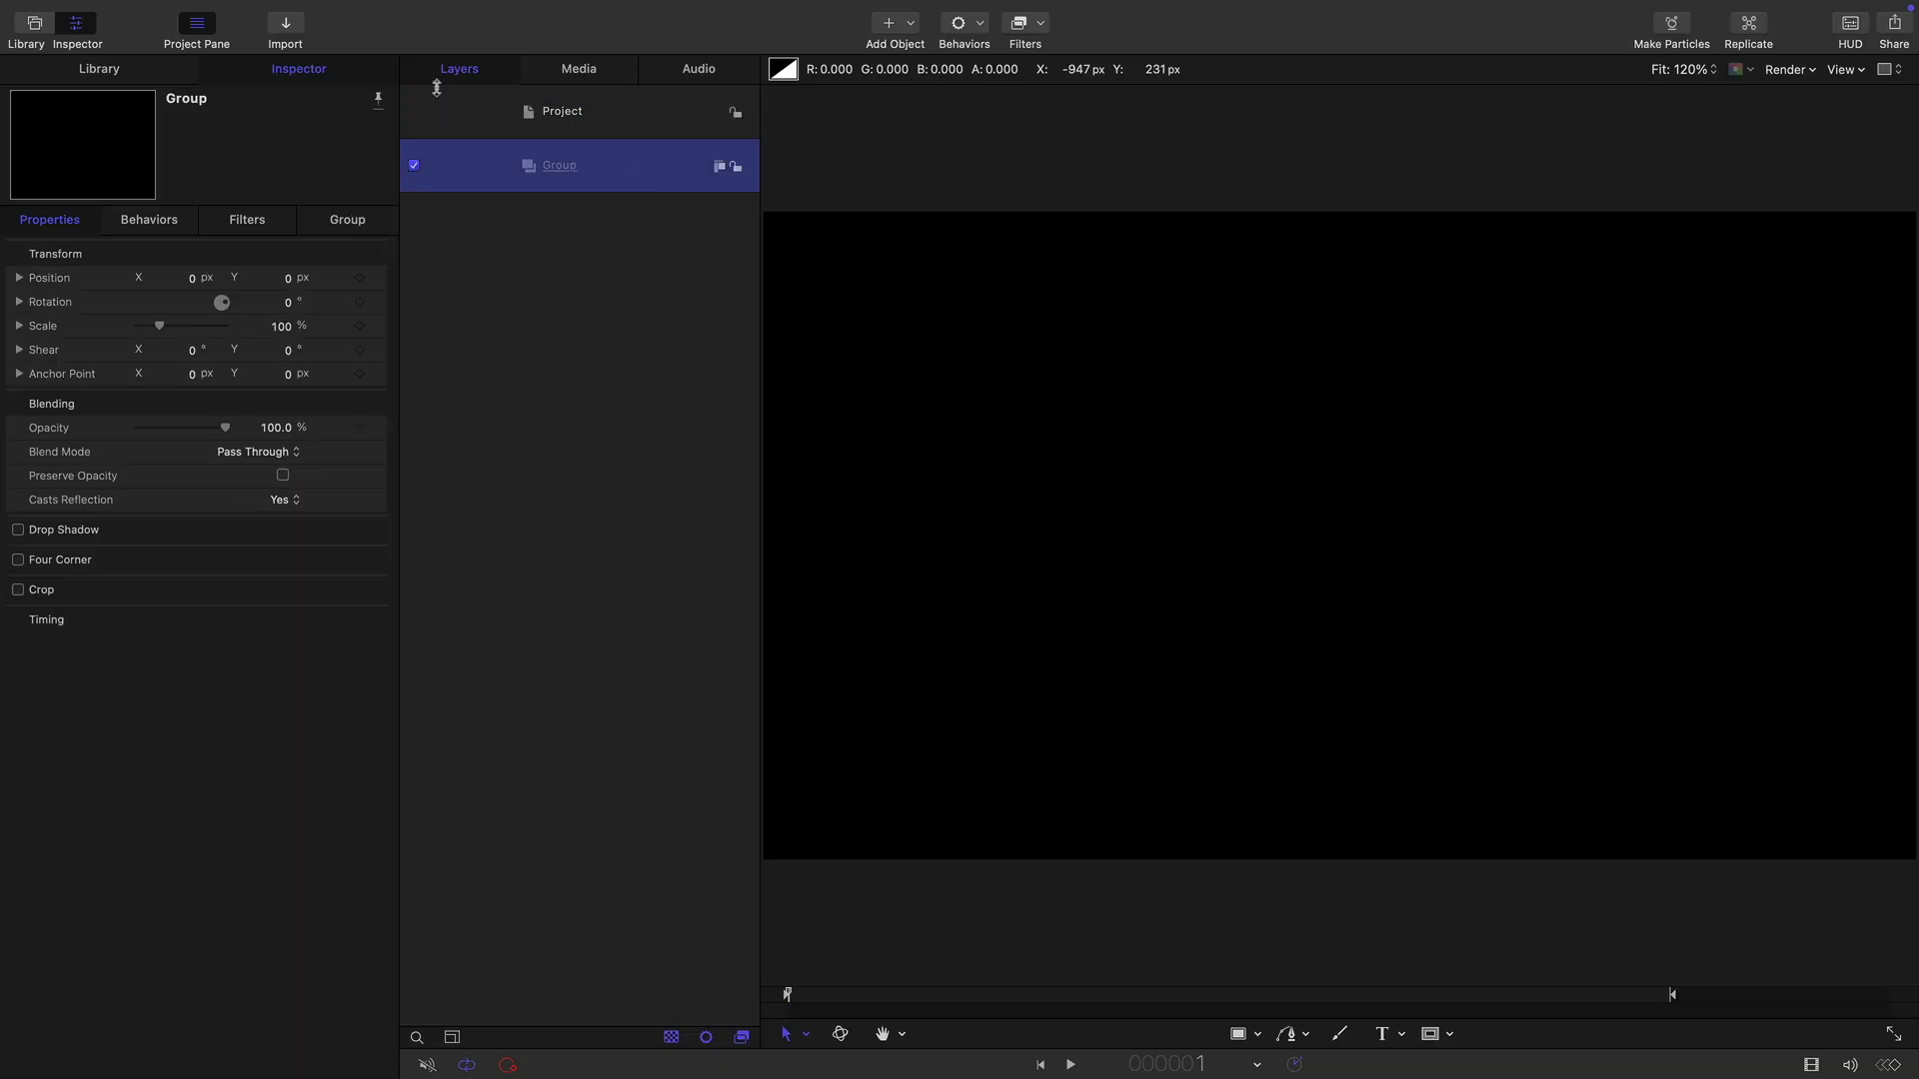
# Import the Floor and Shadow render passes as image sequences.
pyautogui.click(285, 24)
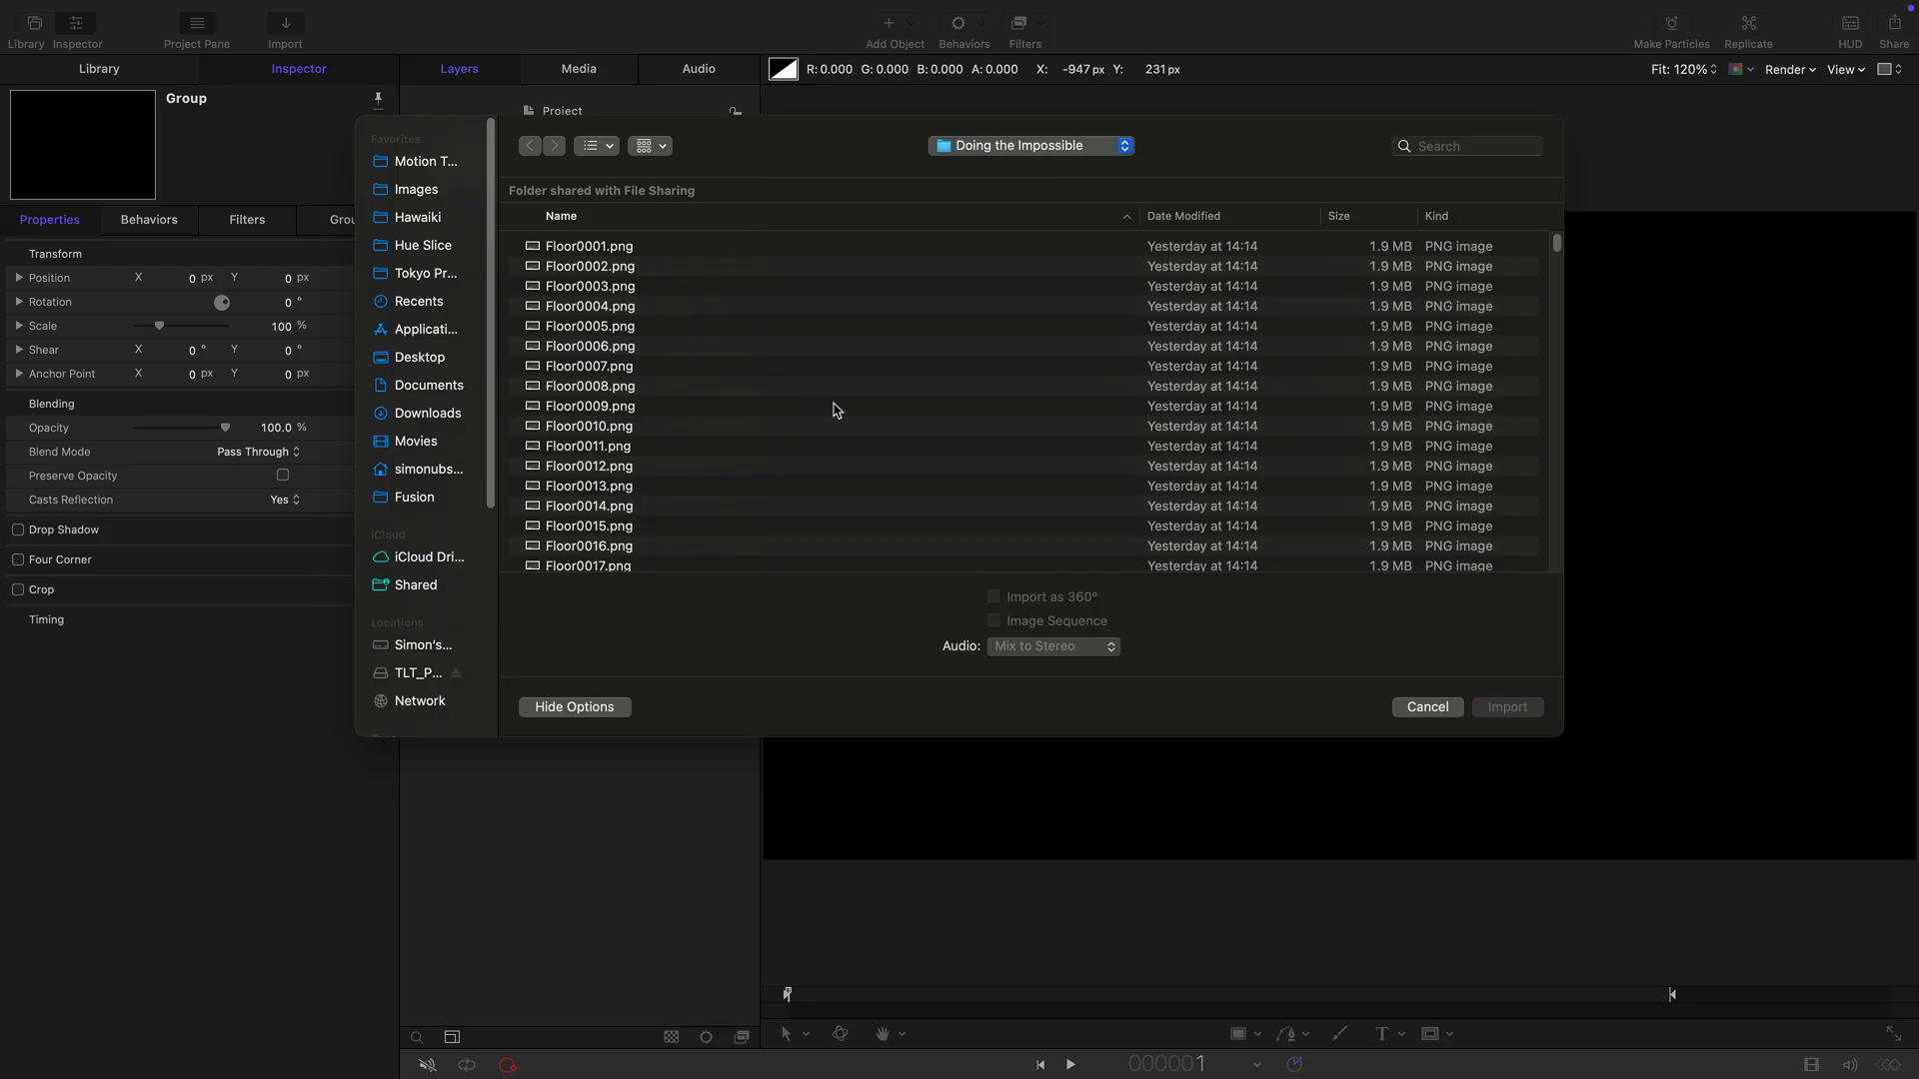
pyautogui.click(600, 249)
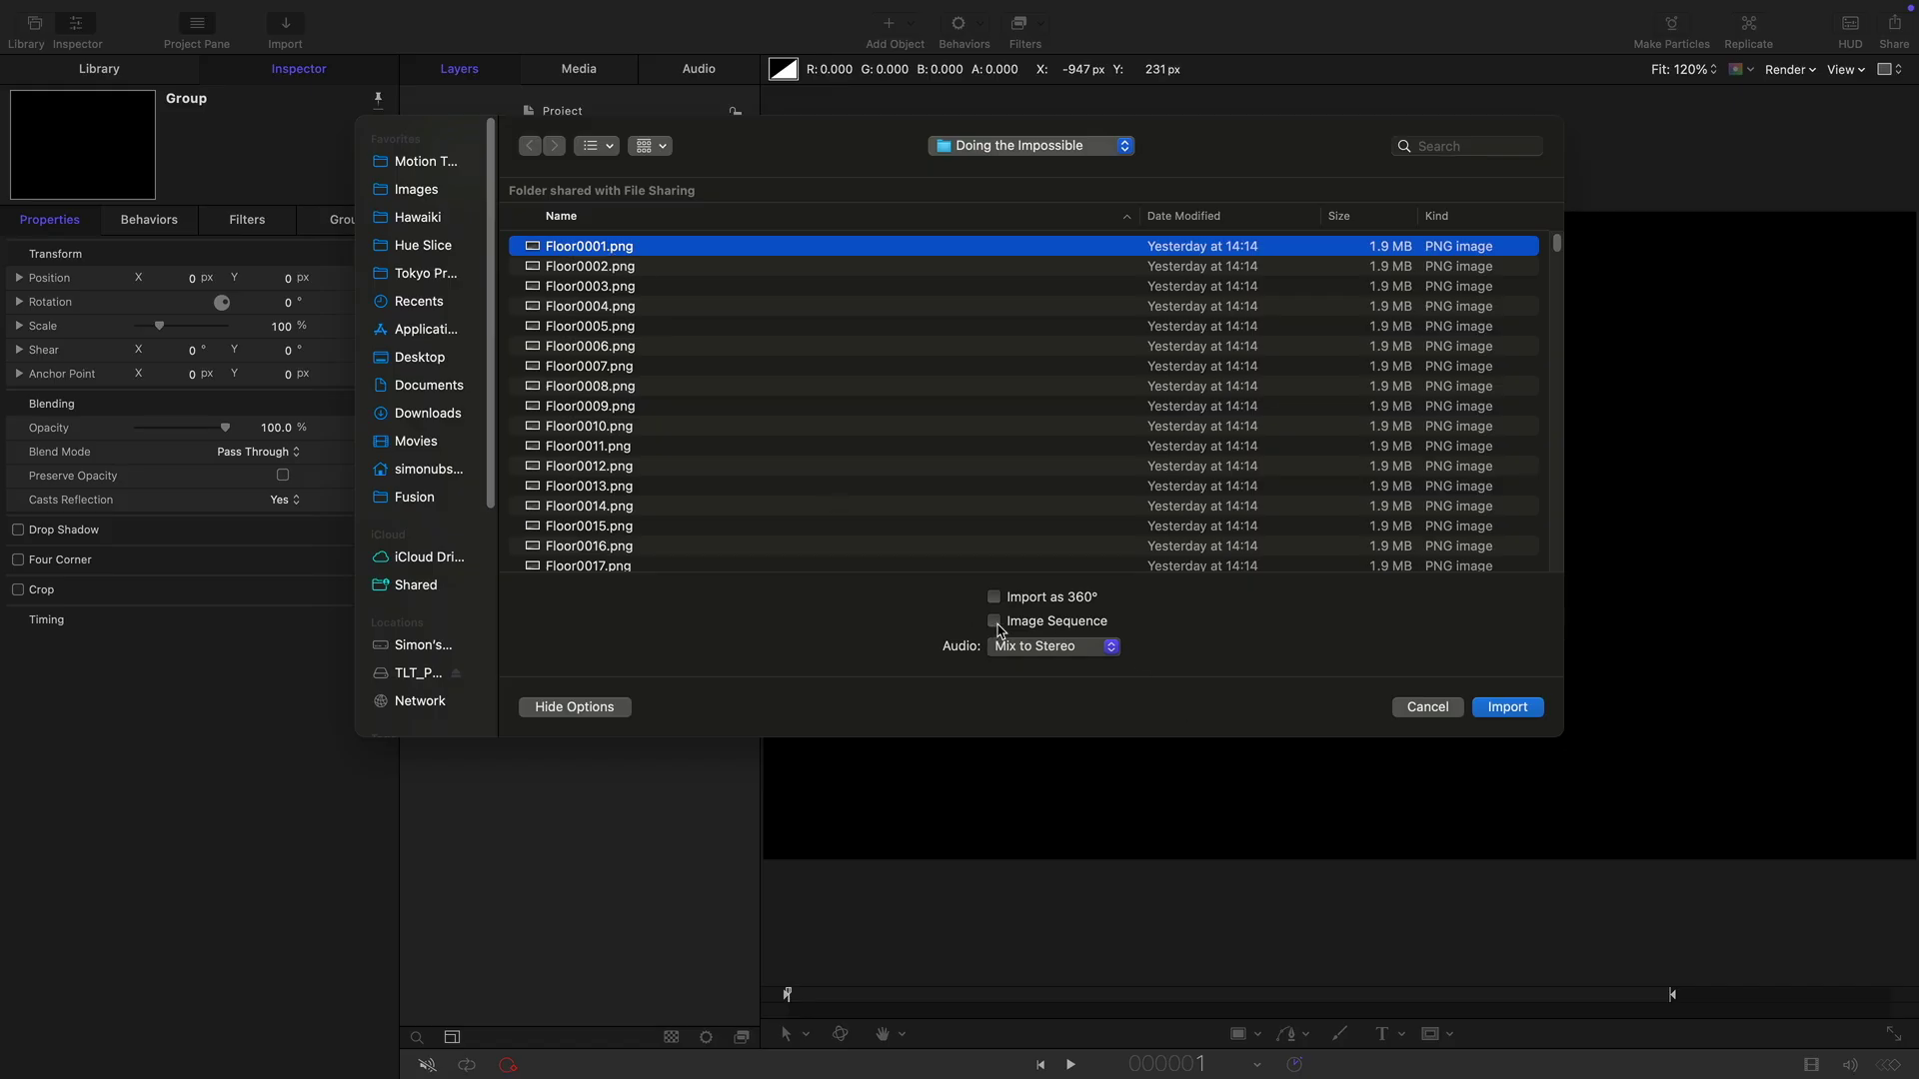
pyautogui.click(1517, 710)
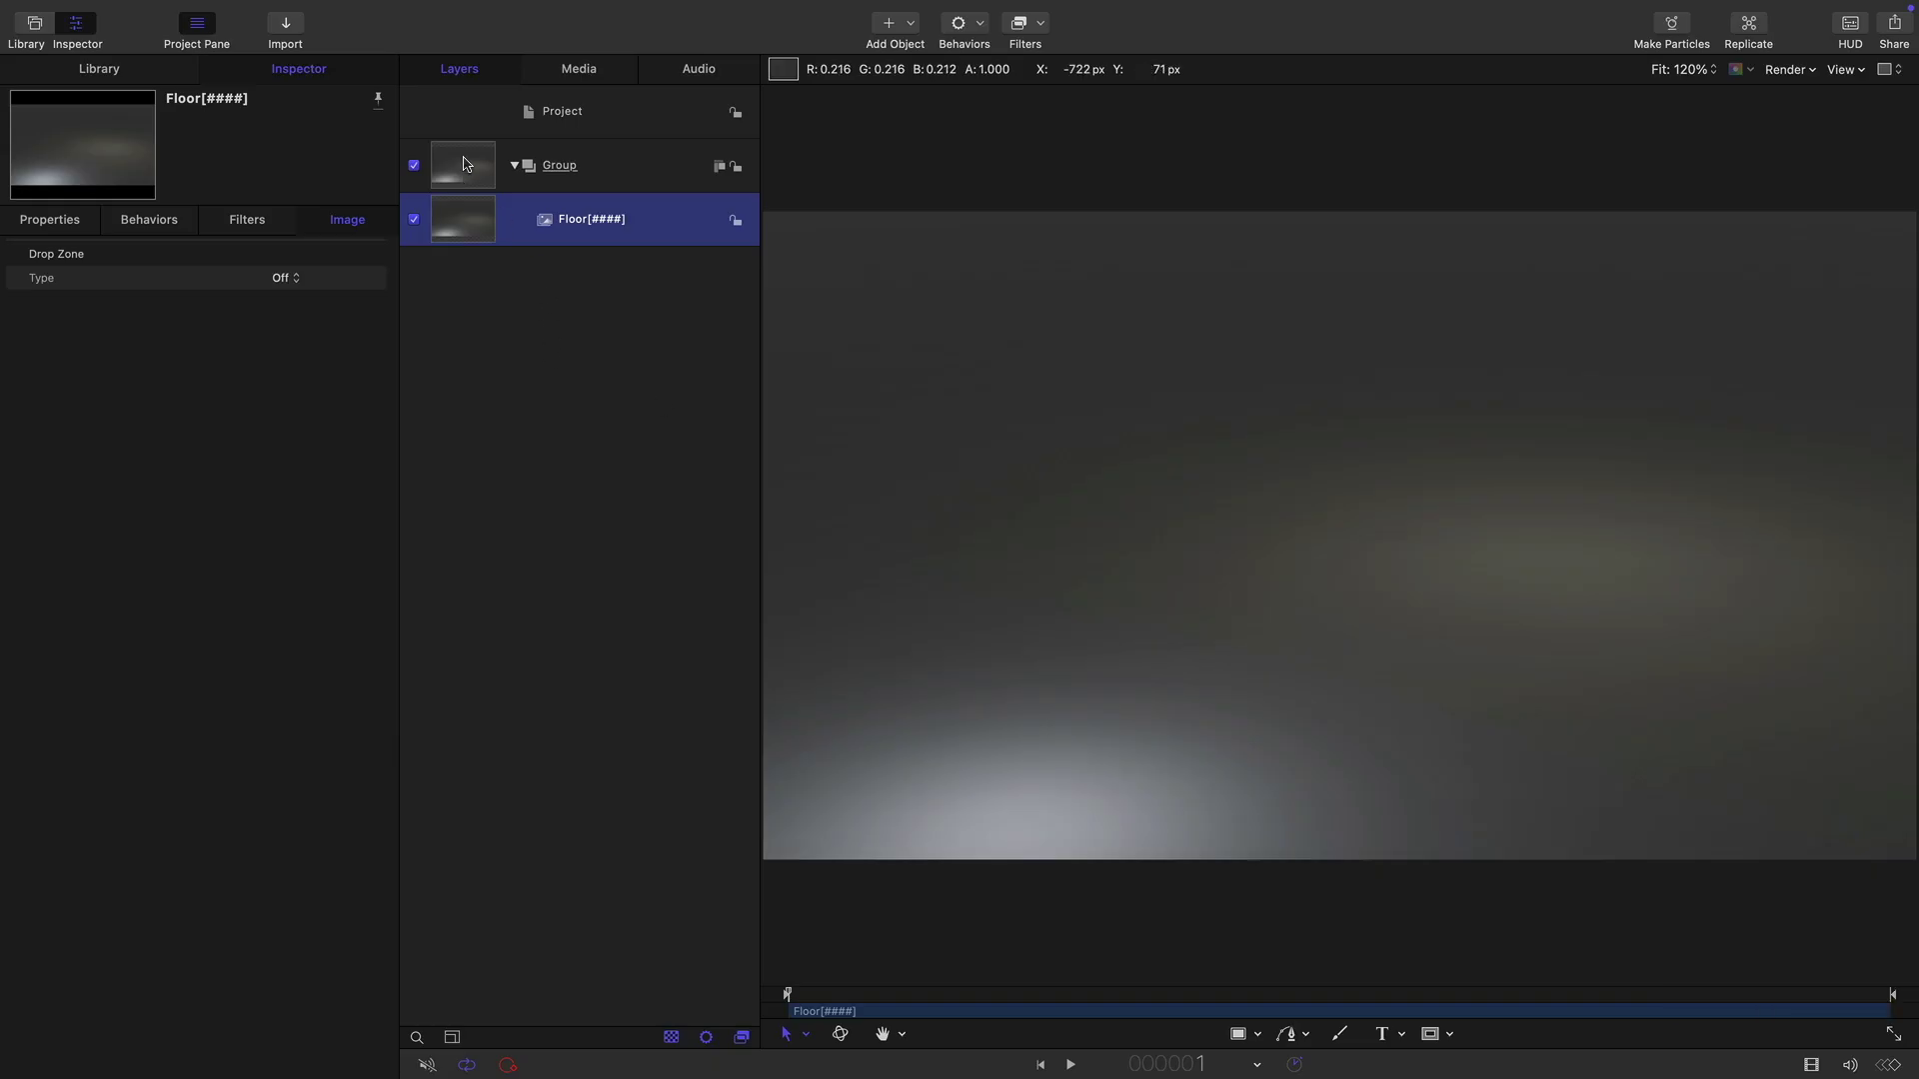
pyautogui.press('super+i')
pyautogui.moveTo(1555, 411); pyautogui.dragTo(1556, 542)
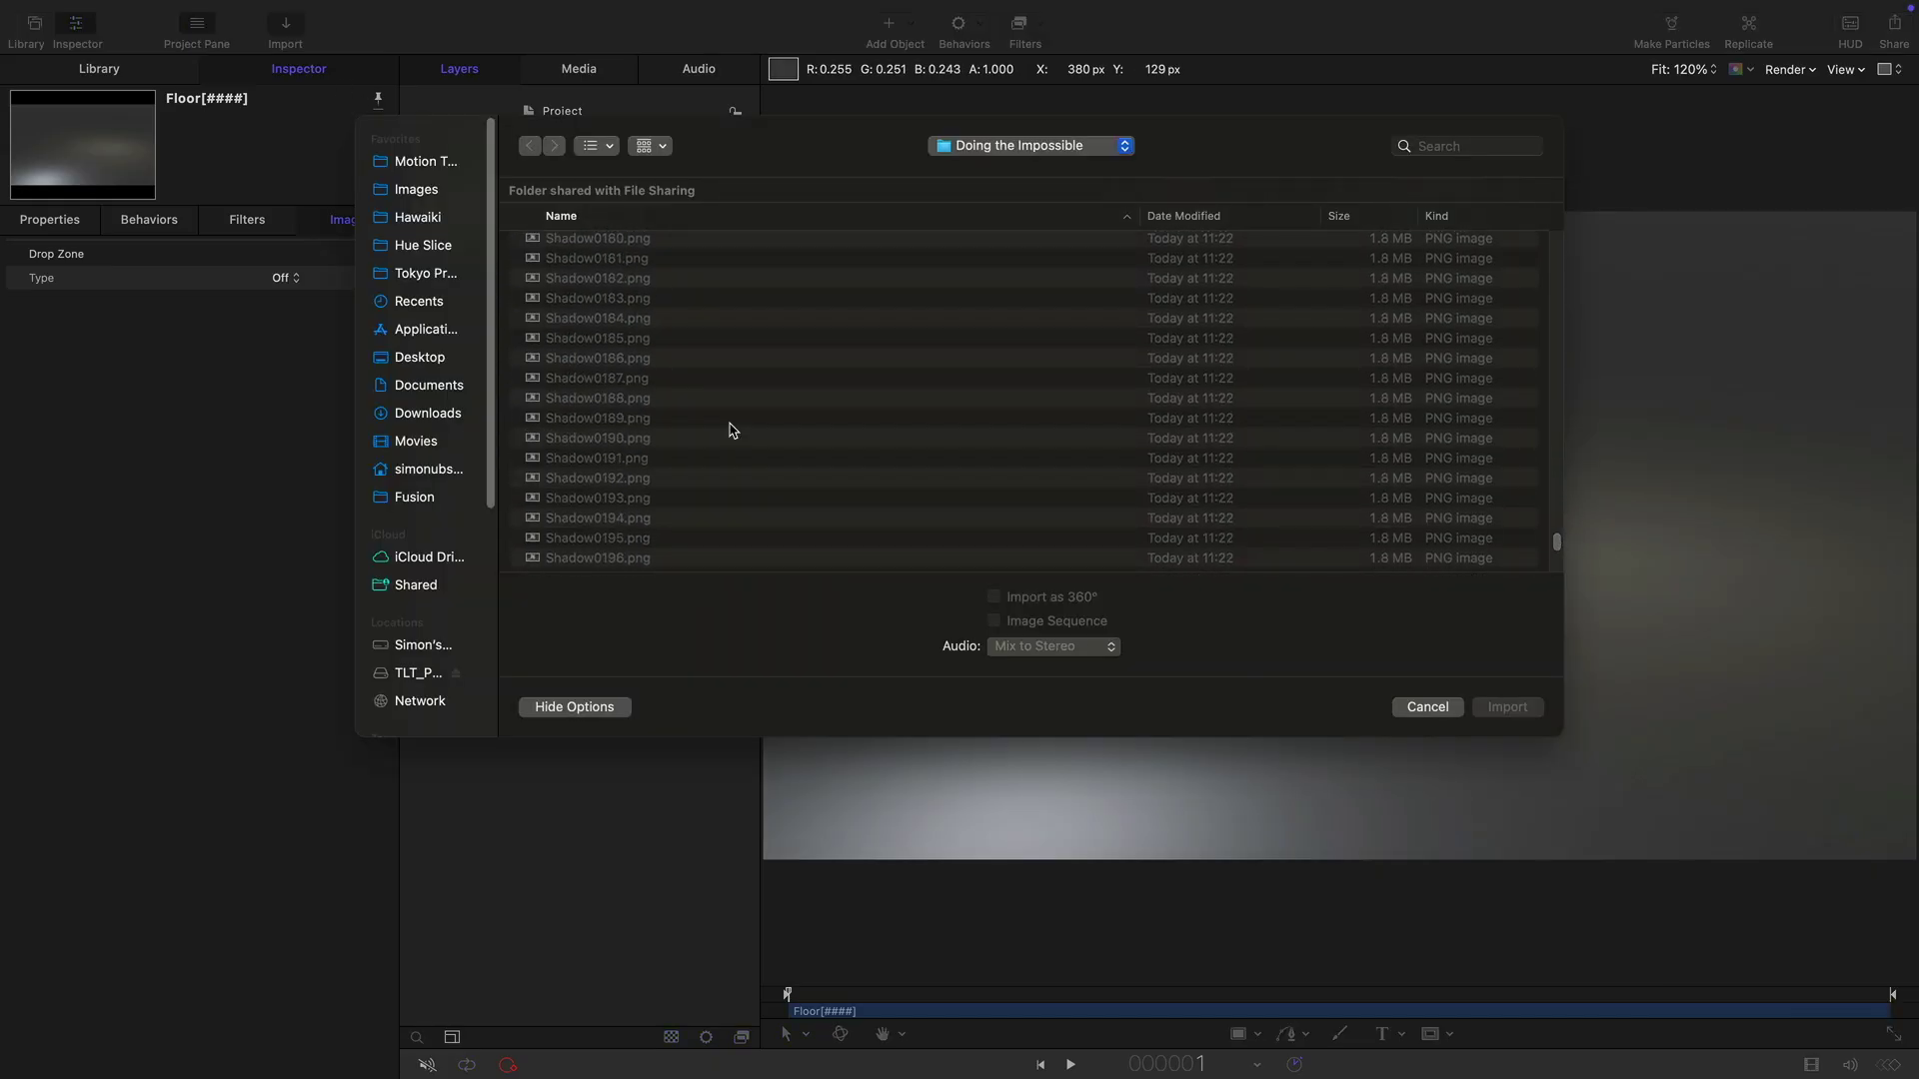
pyautogui.click(639, 399)
pyautogui.click(993, 621)
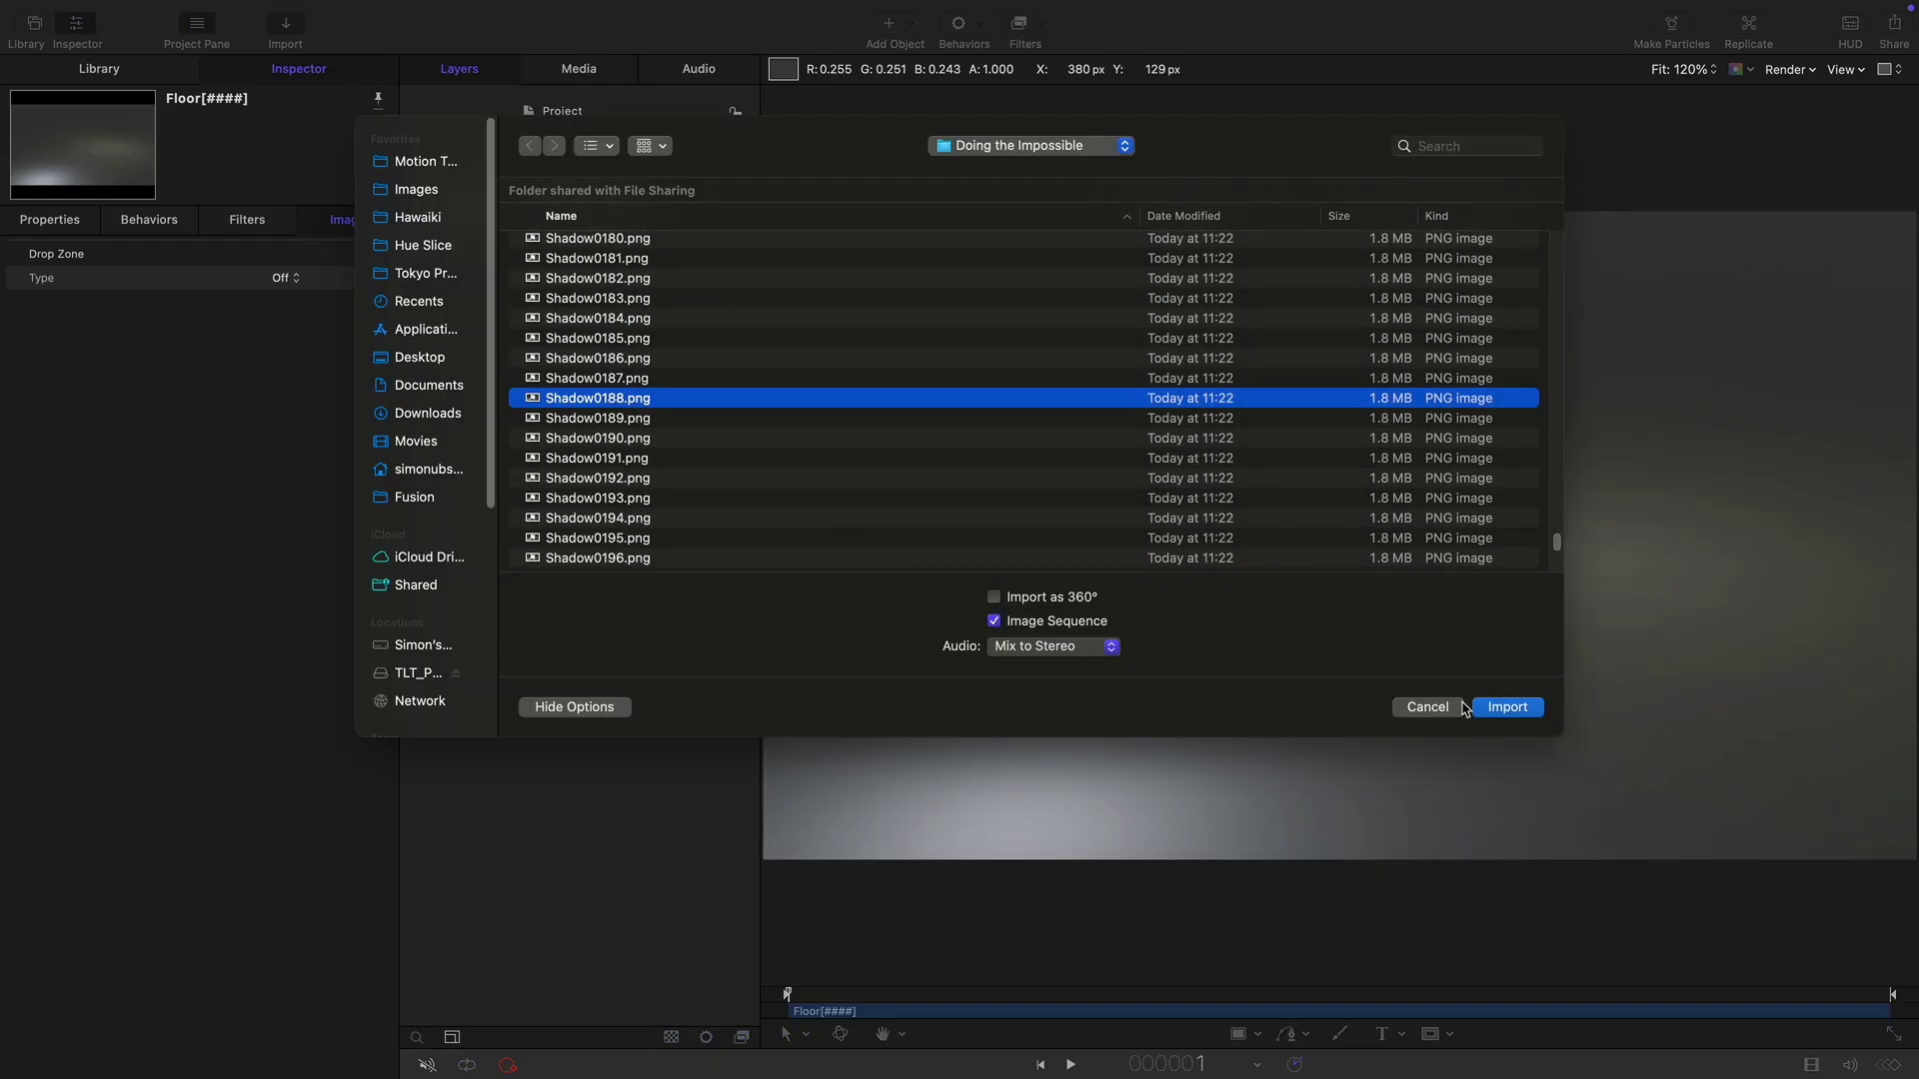
pyautogui.click(1534, 711)
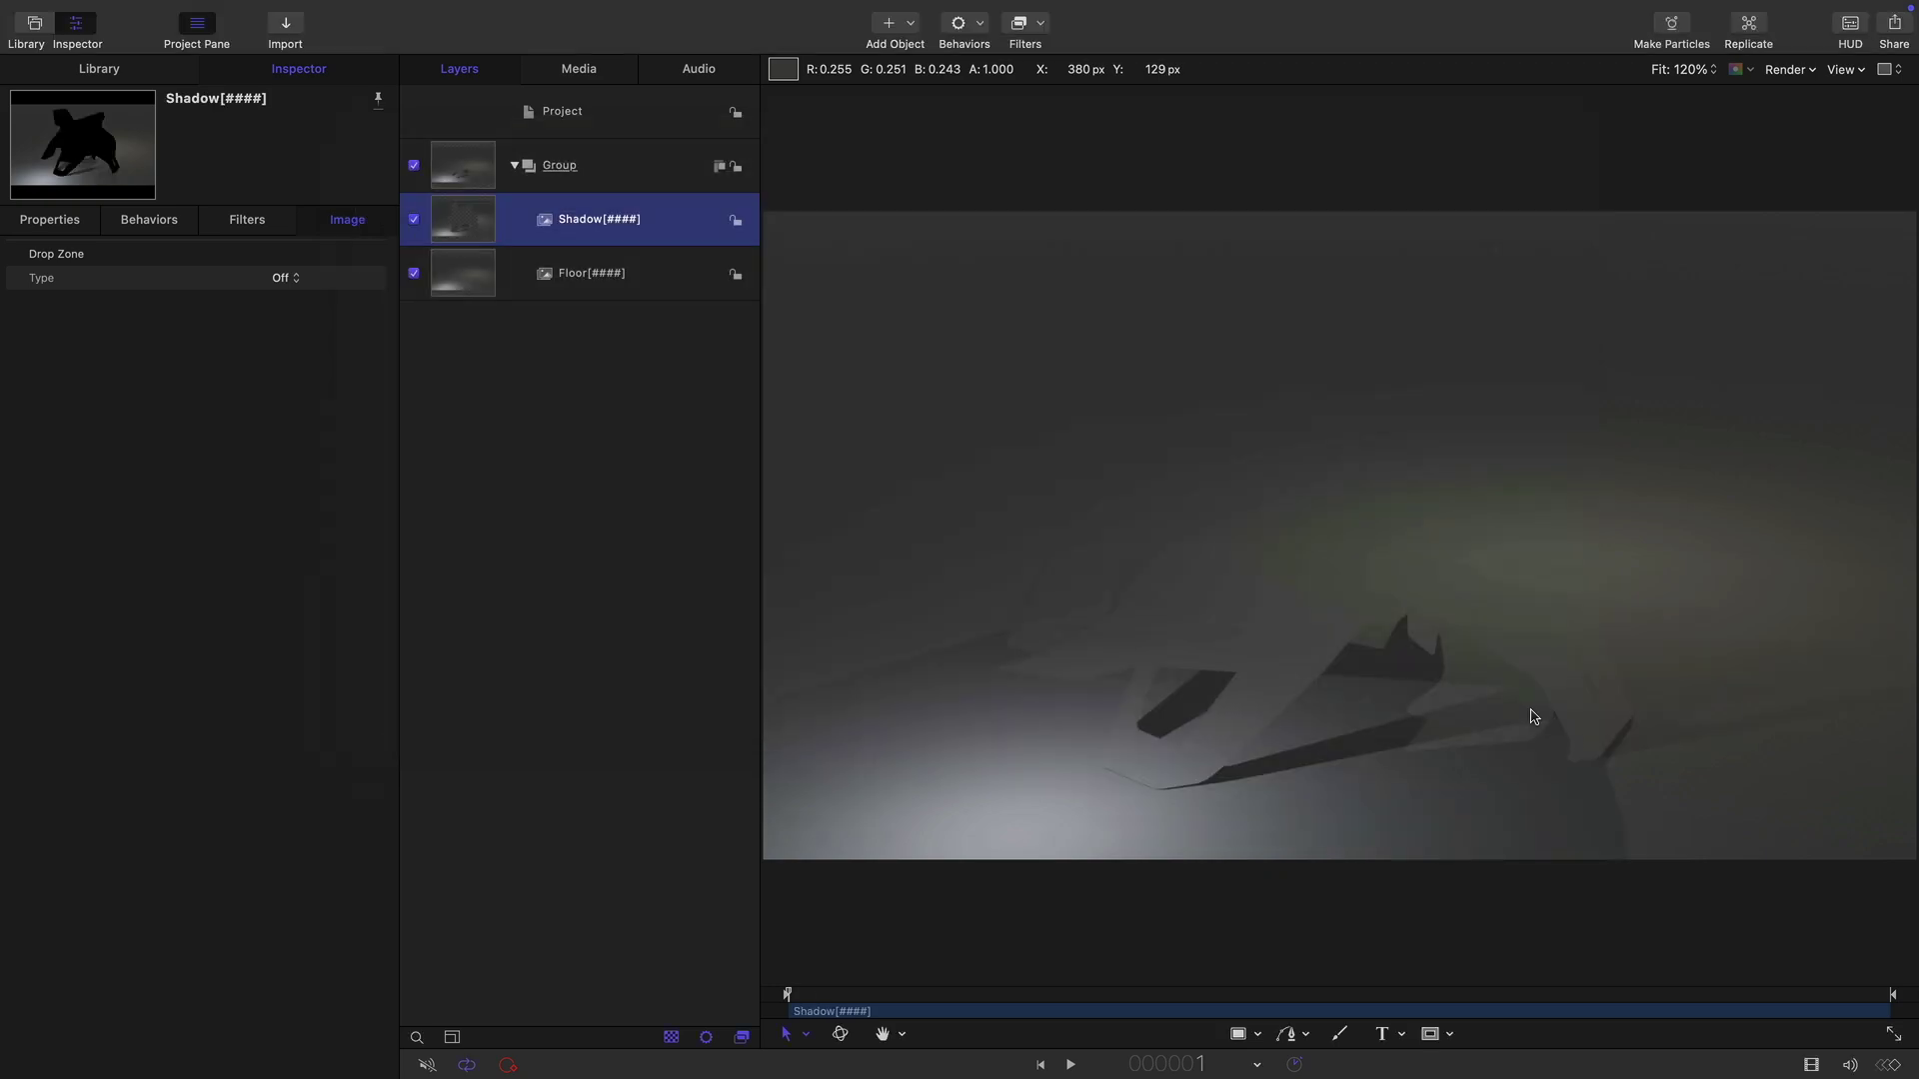
# Import Model w Alpha and Position as image sequences, moving Position into its own top group.
pyautogui.click(284, 28)
pyautogui.scroll(-10, 850, 450)
pyautogui.click(849, 331)
pyautogui.click(994, 620)
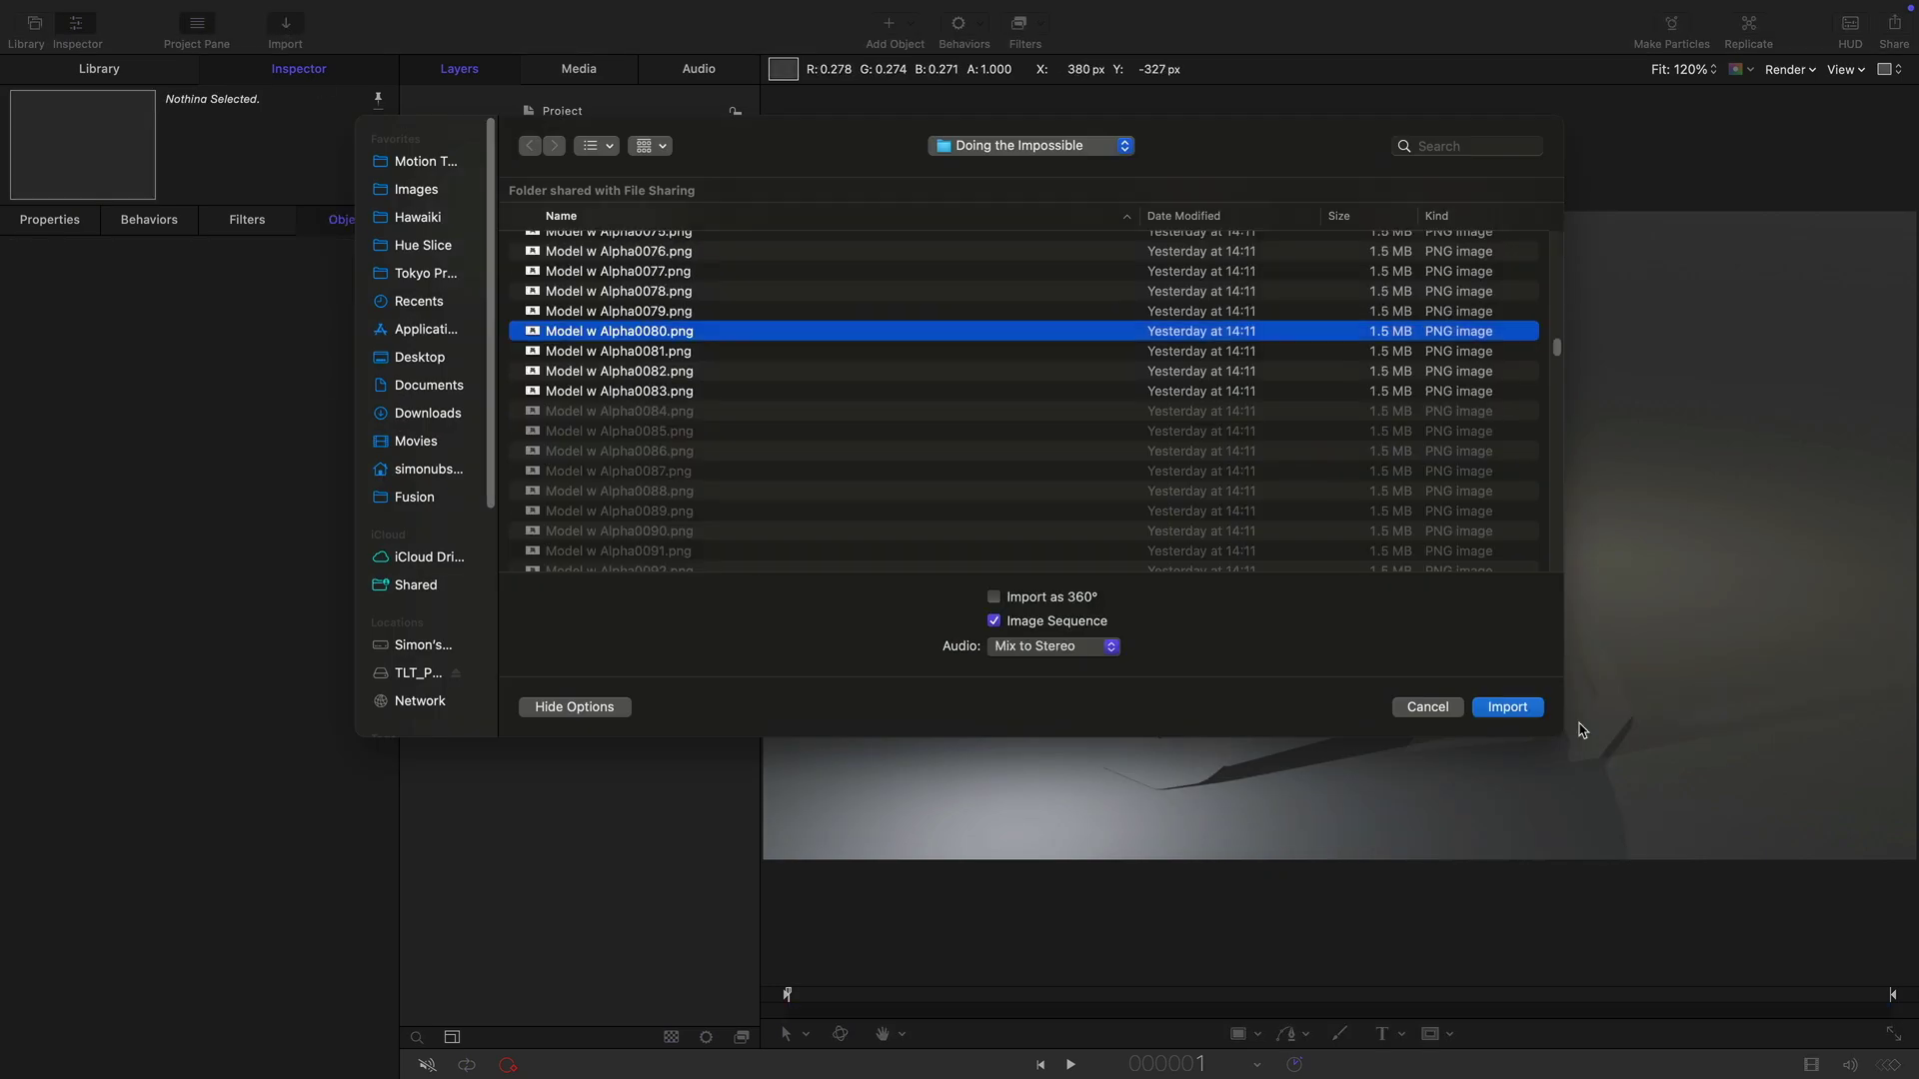
pyautogui.click(1507, 708)
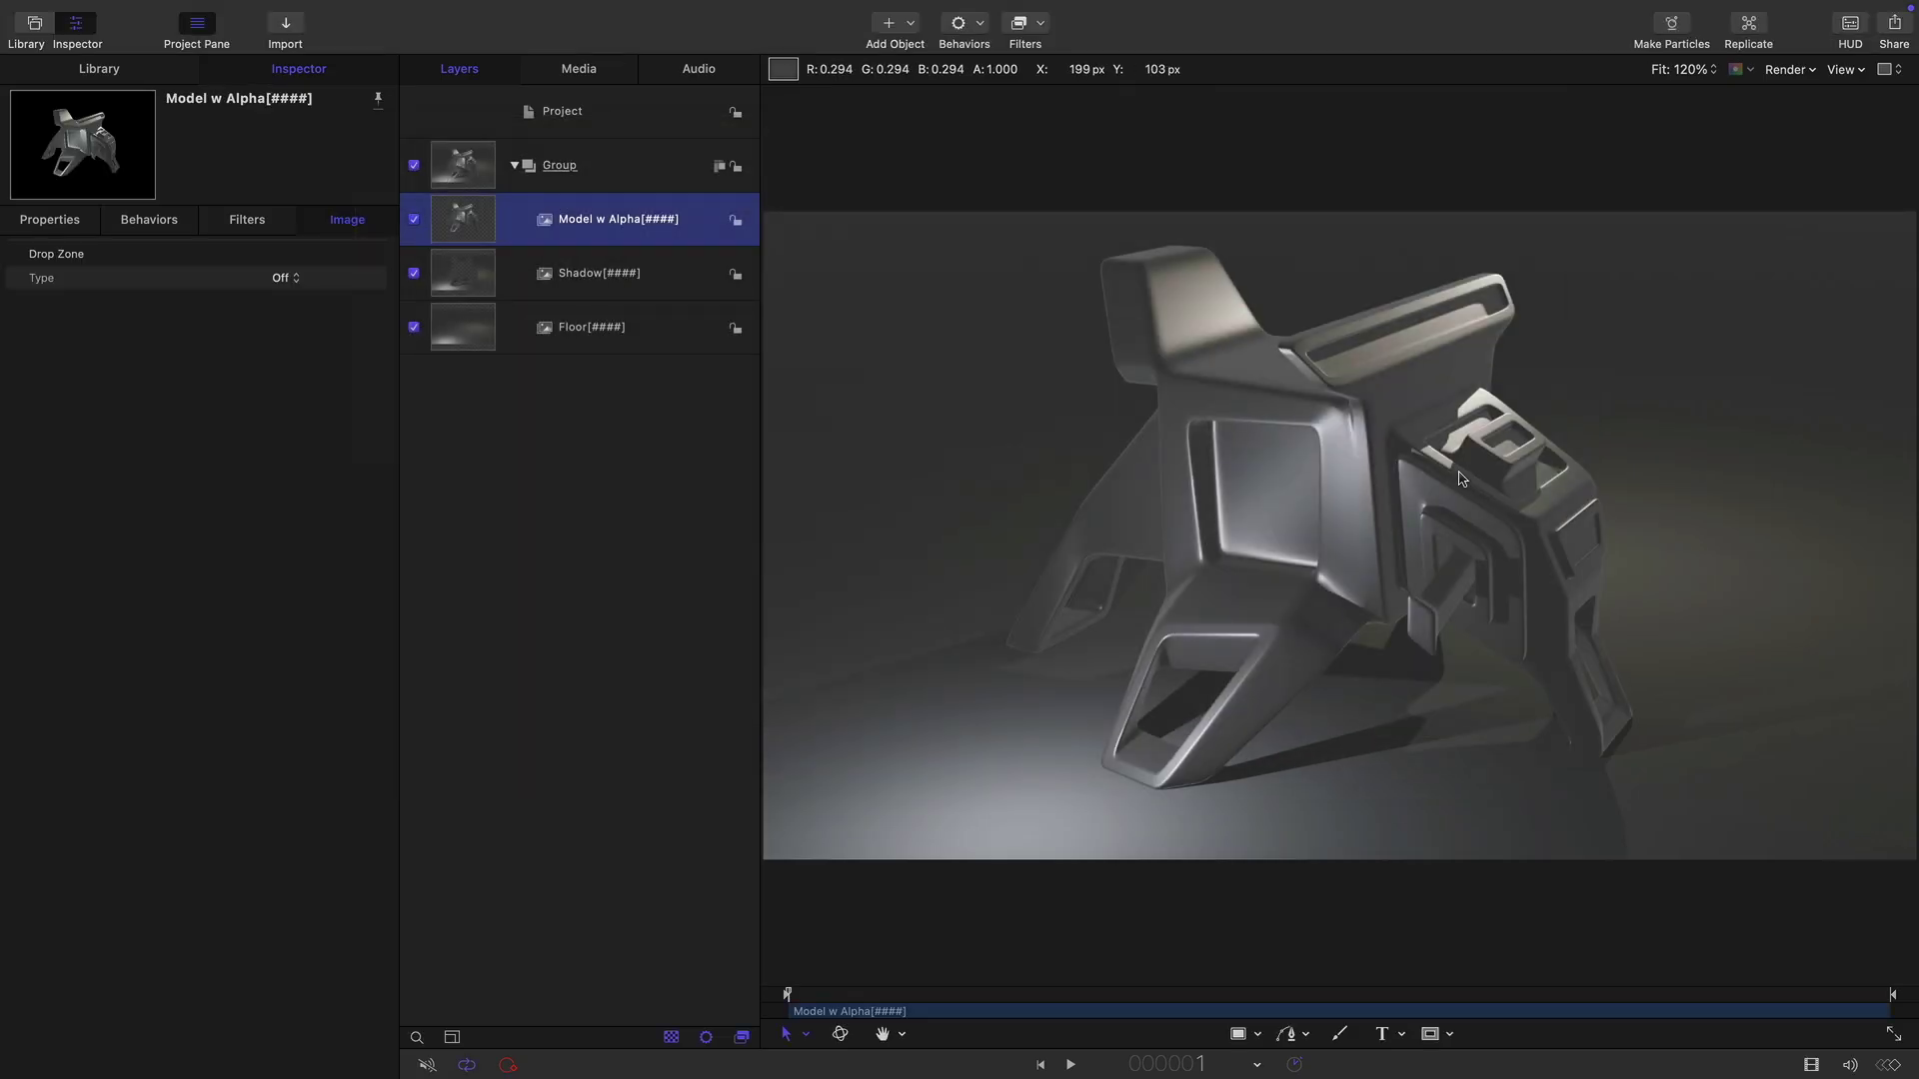
pyautogui.click(287, 27)
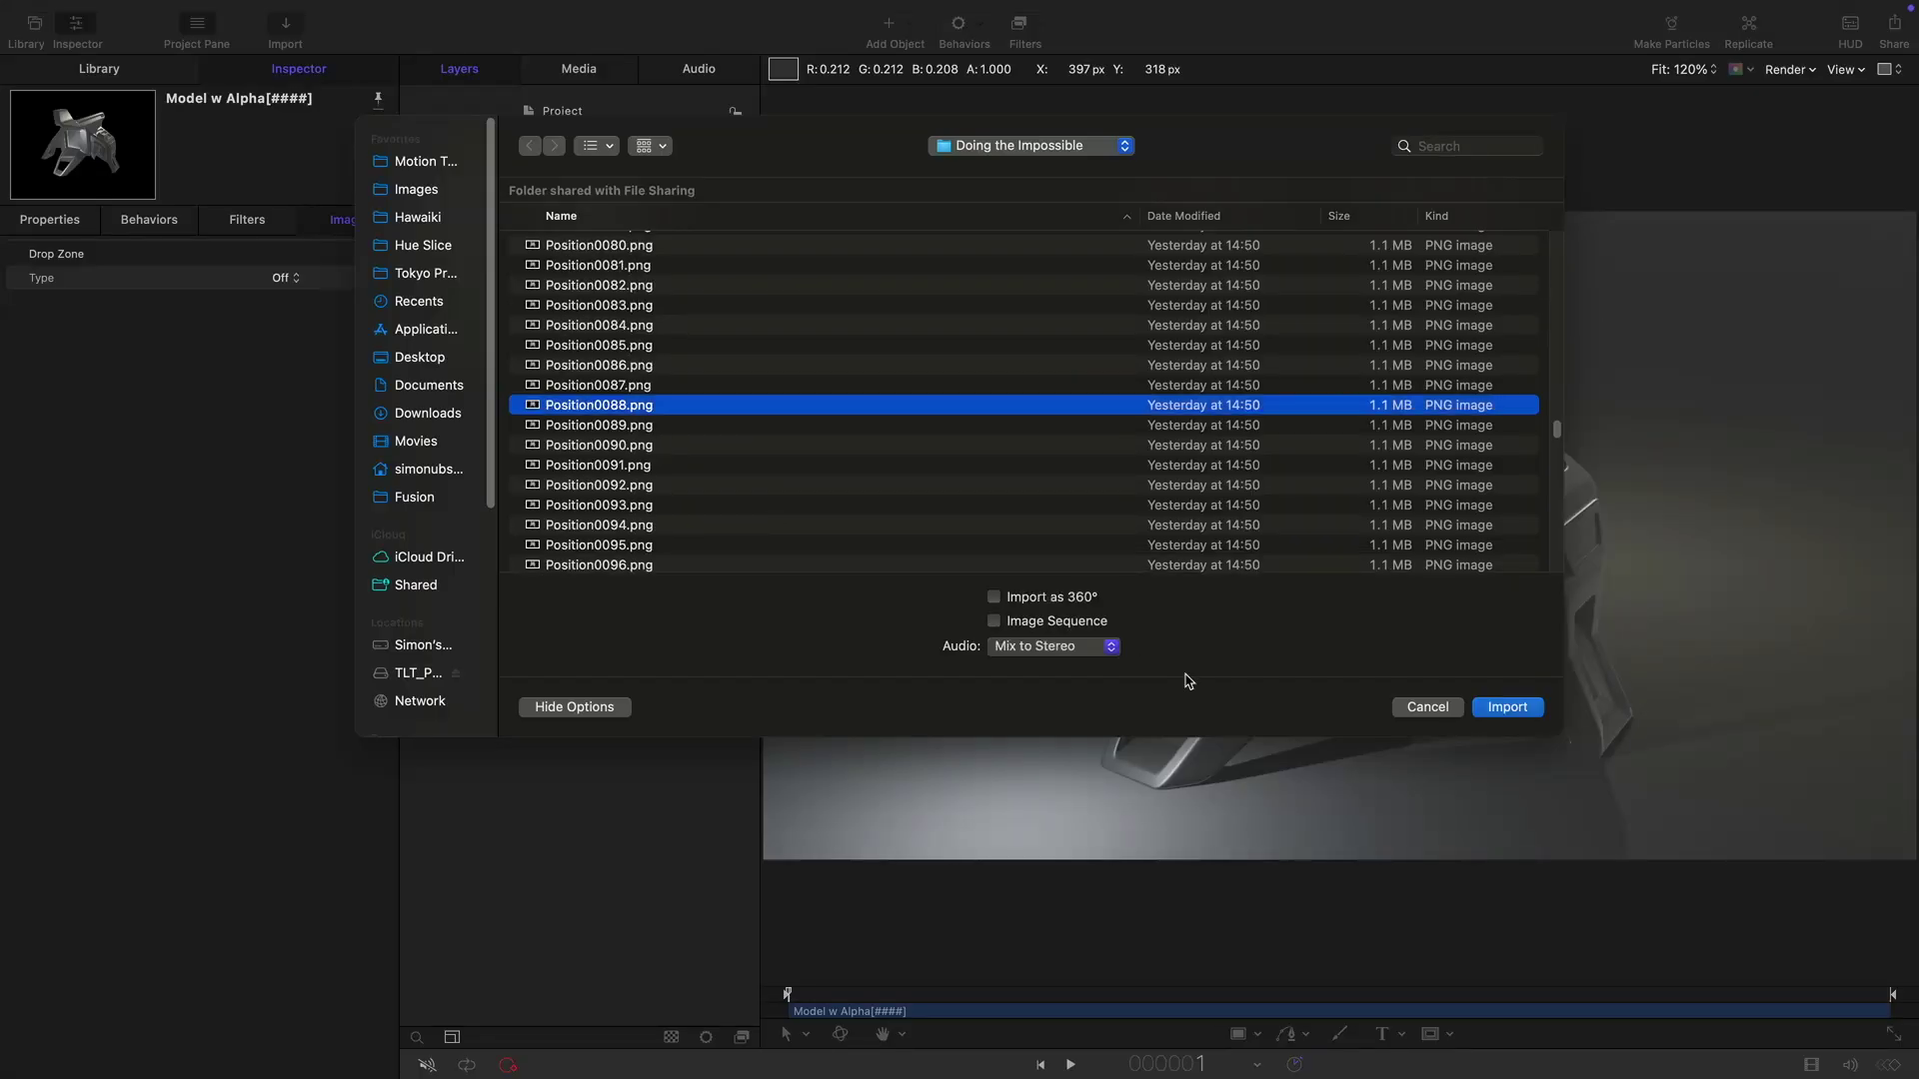
pyautogui.click(1043, 625)
pyautogui.click(1499, 705)
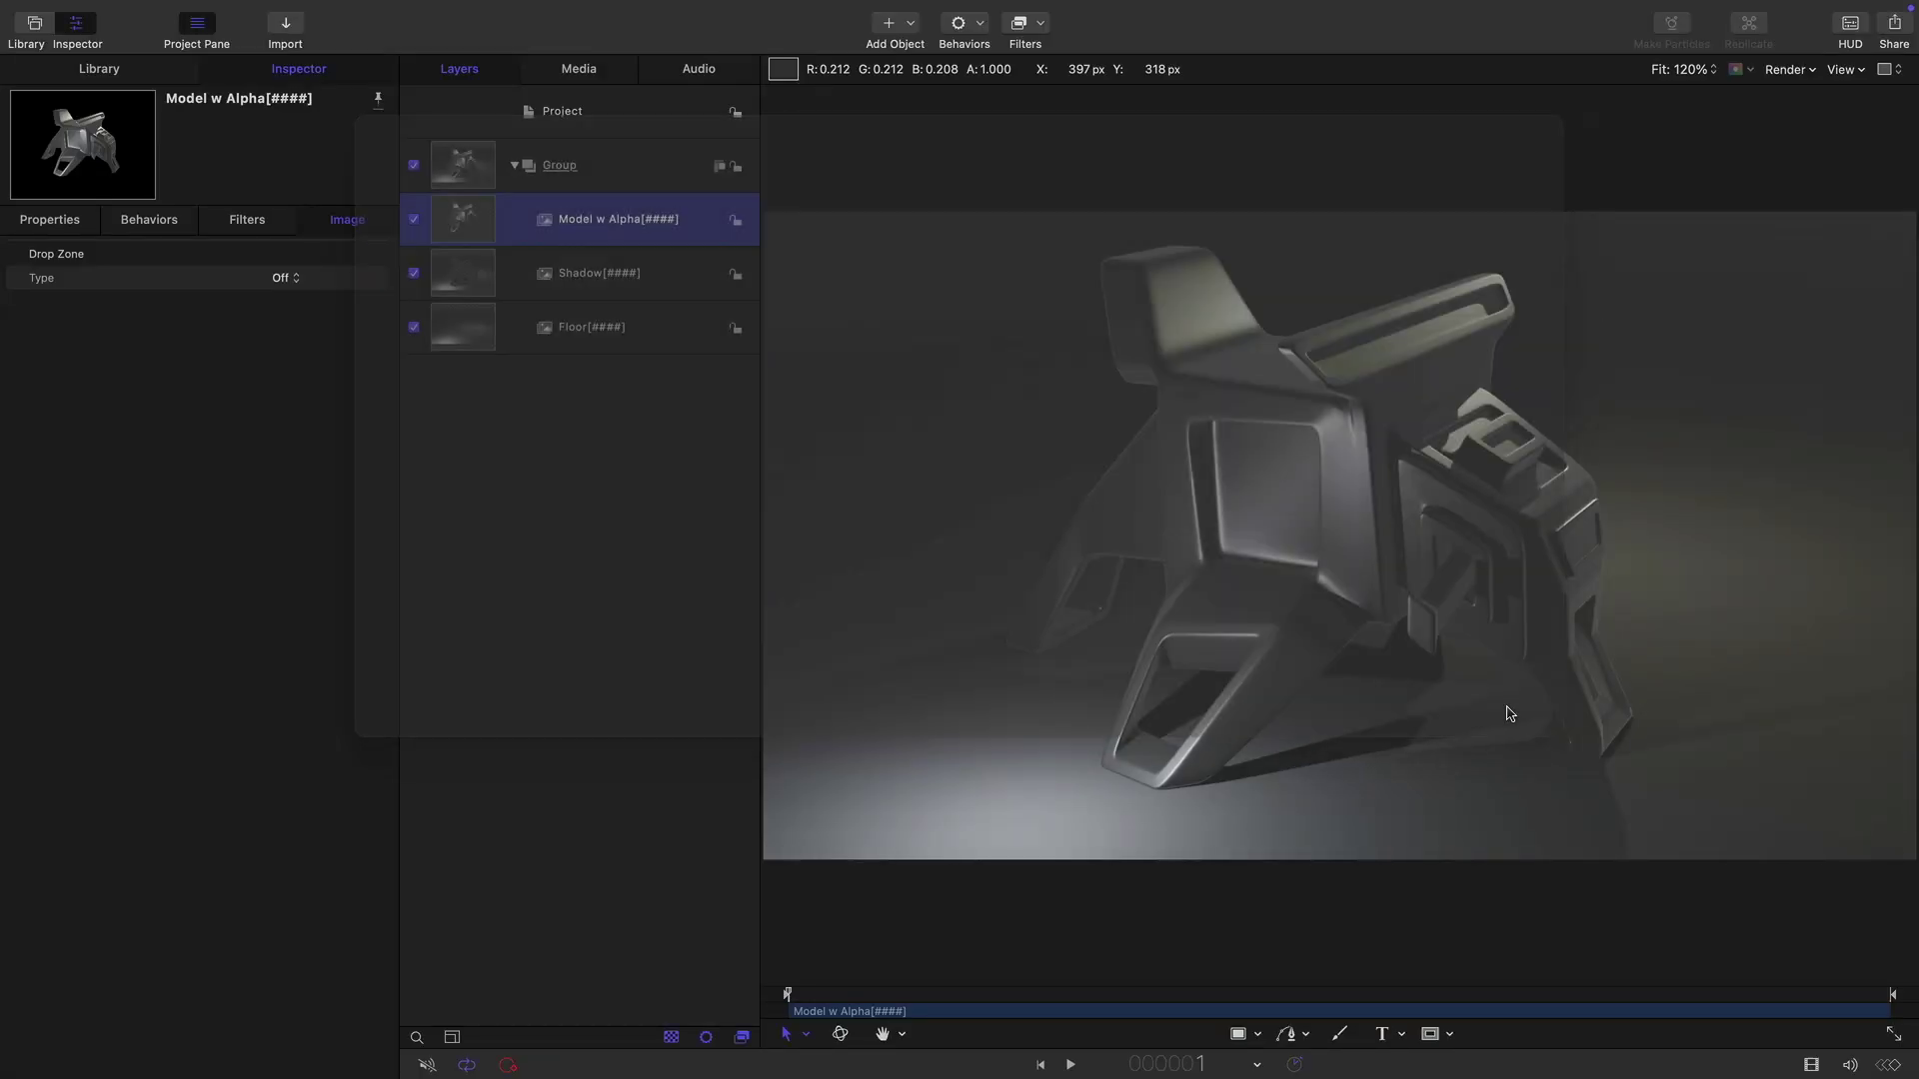
pyautogui.moveTo(449, 221); pyautogui.dragTo(512, 135)
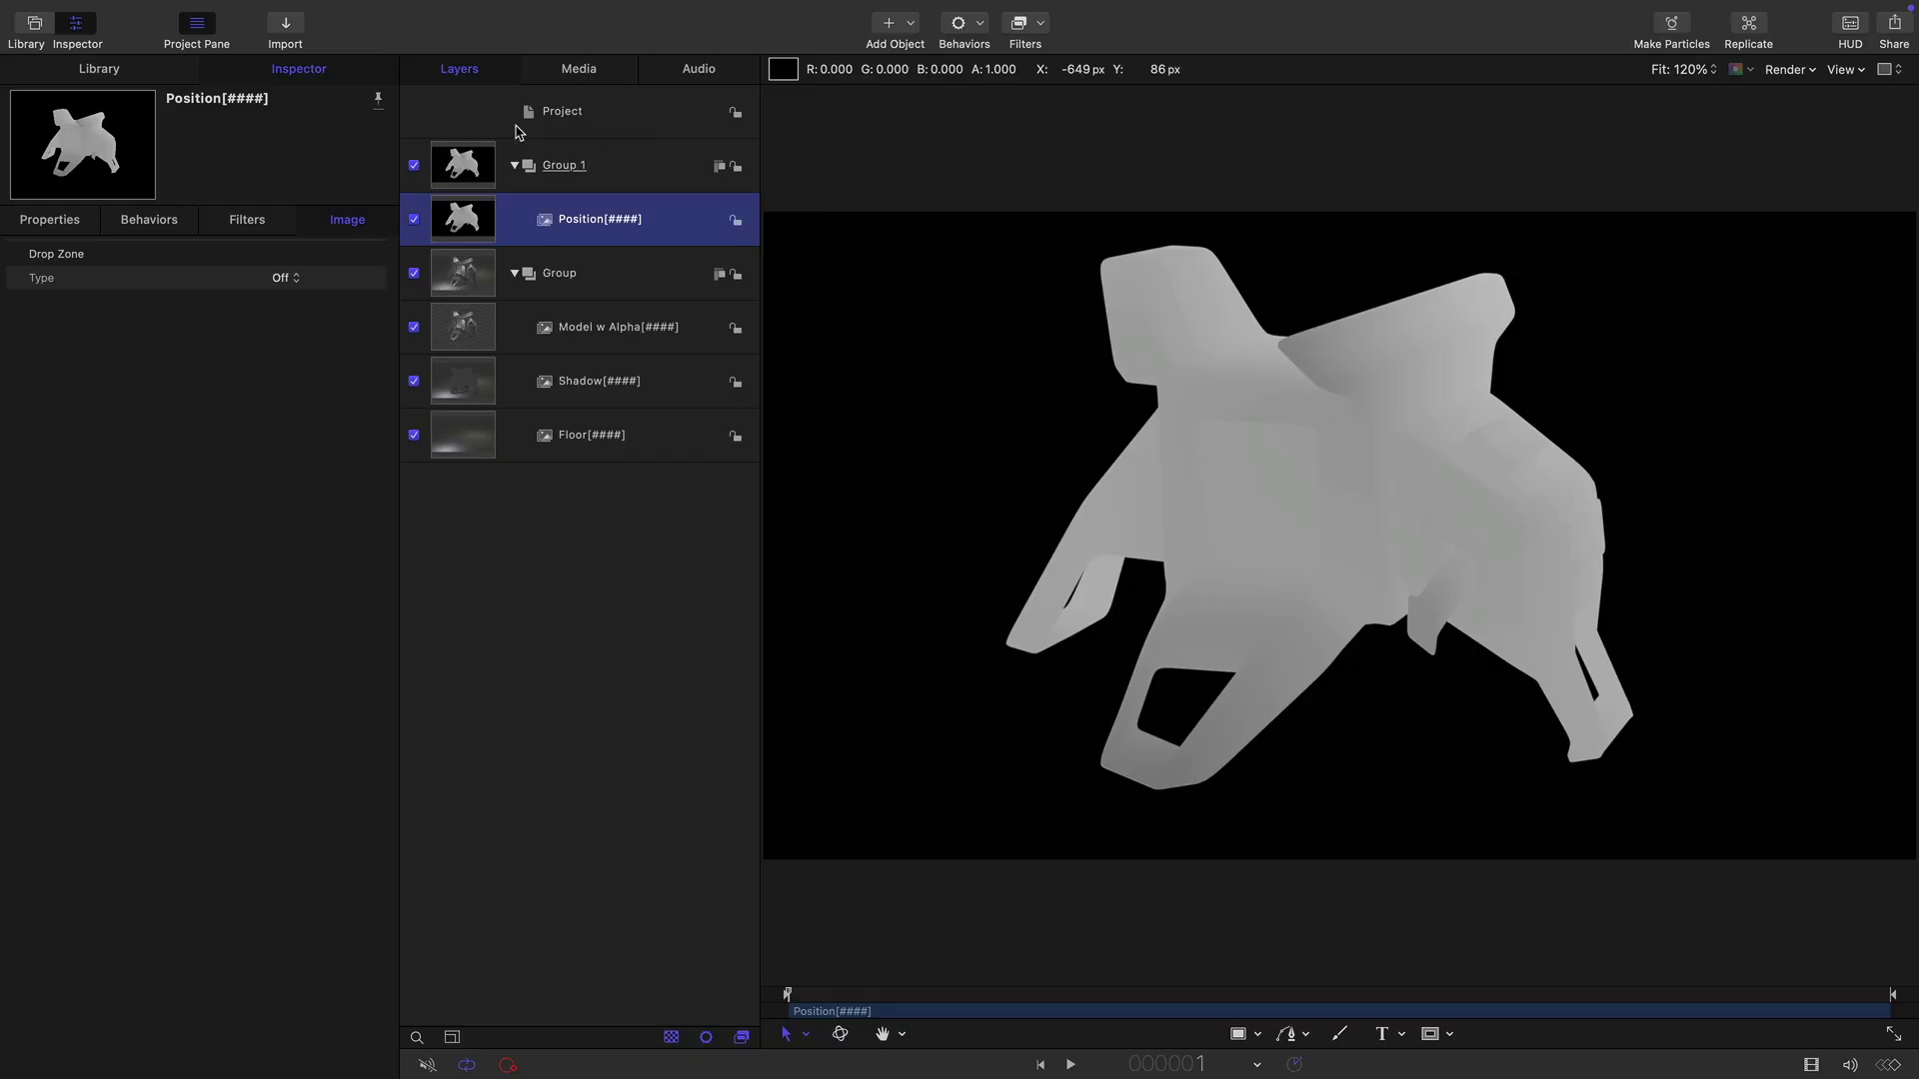
# Hide Group 1 and give Model w Alpha an image mask sourced from Position's luminance.
pyautogui.click(413, 166)
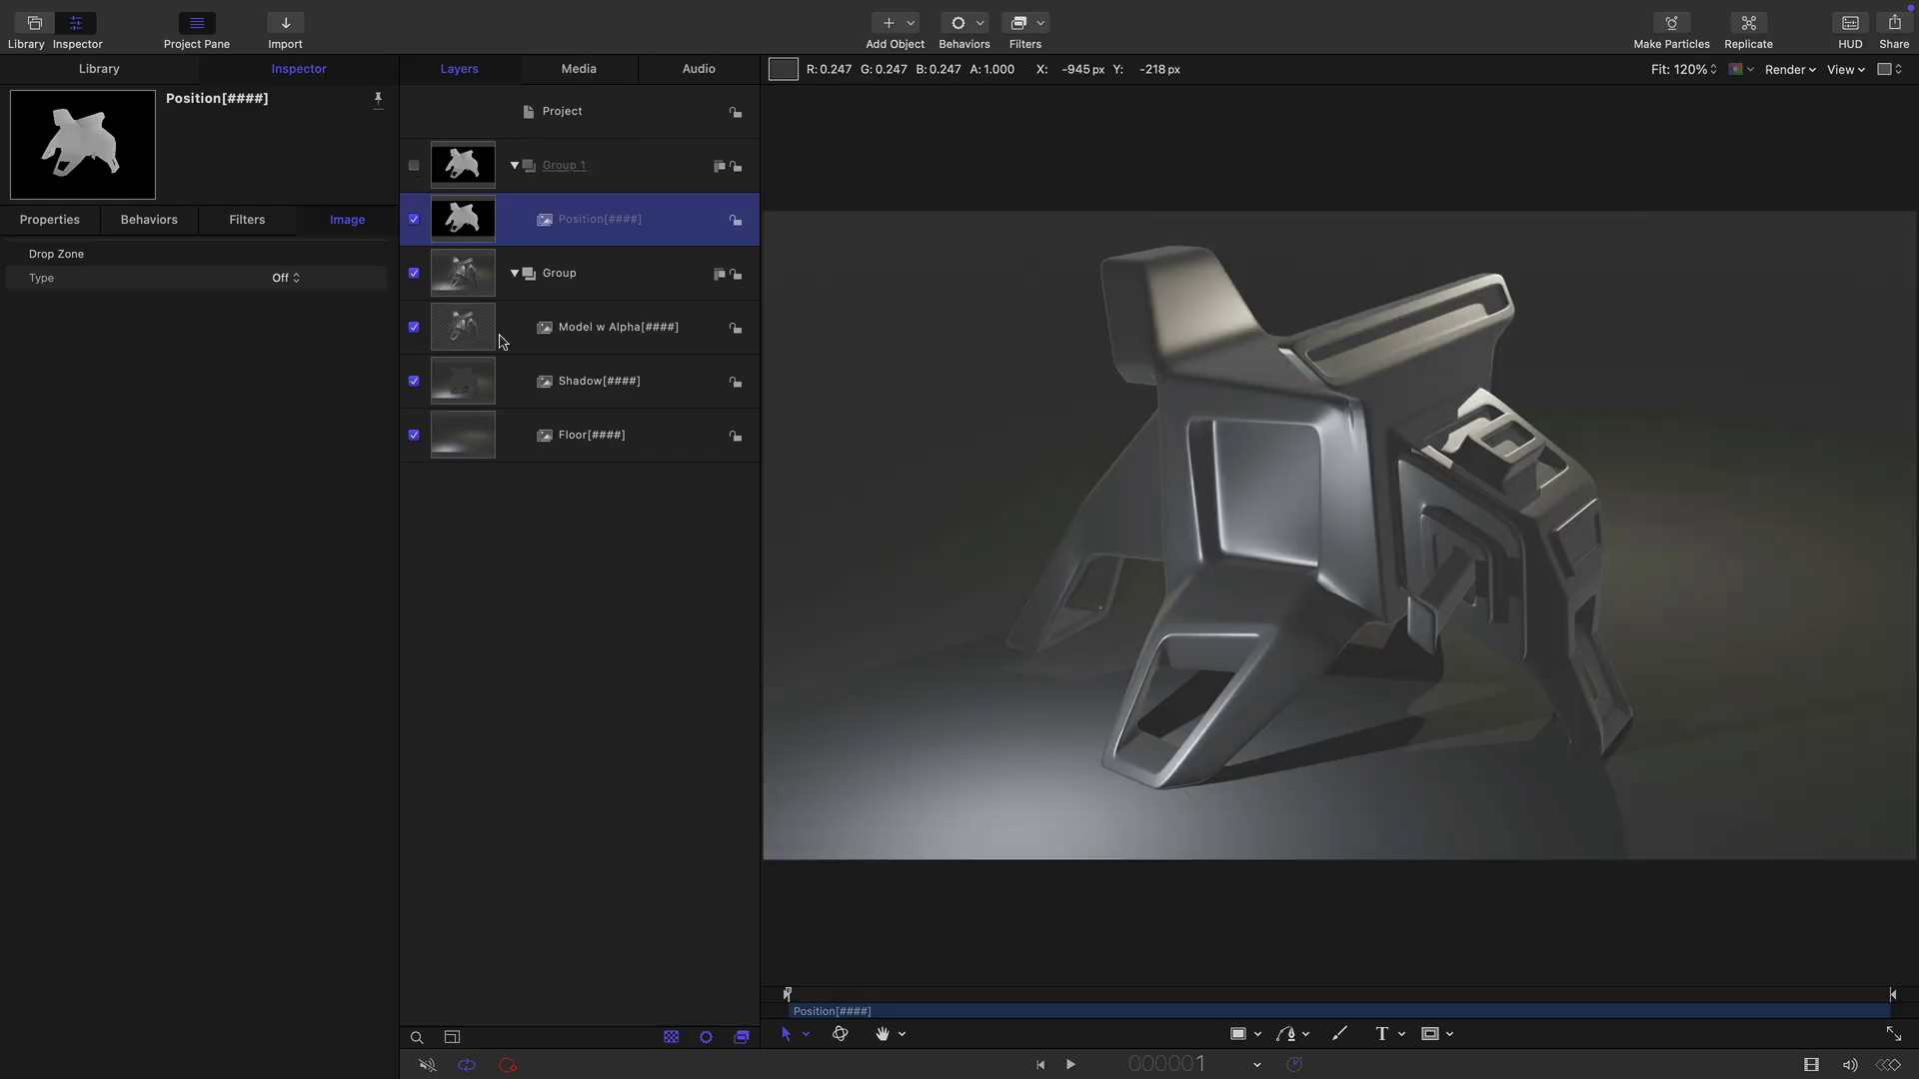
pyautogui.click(464, 326)
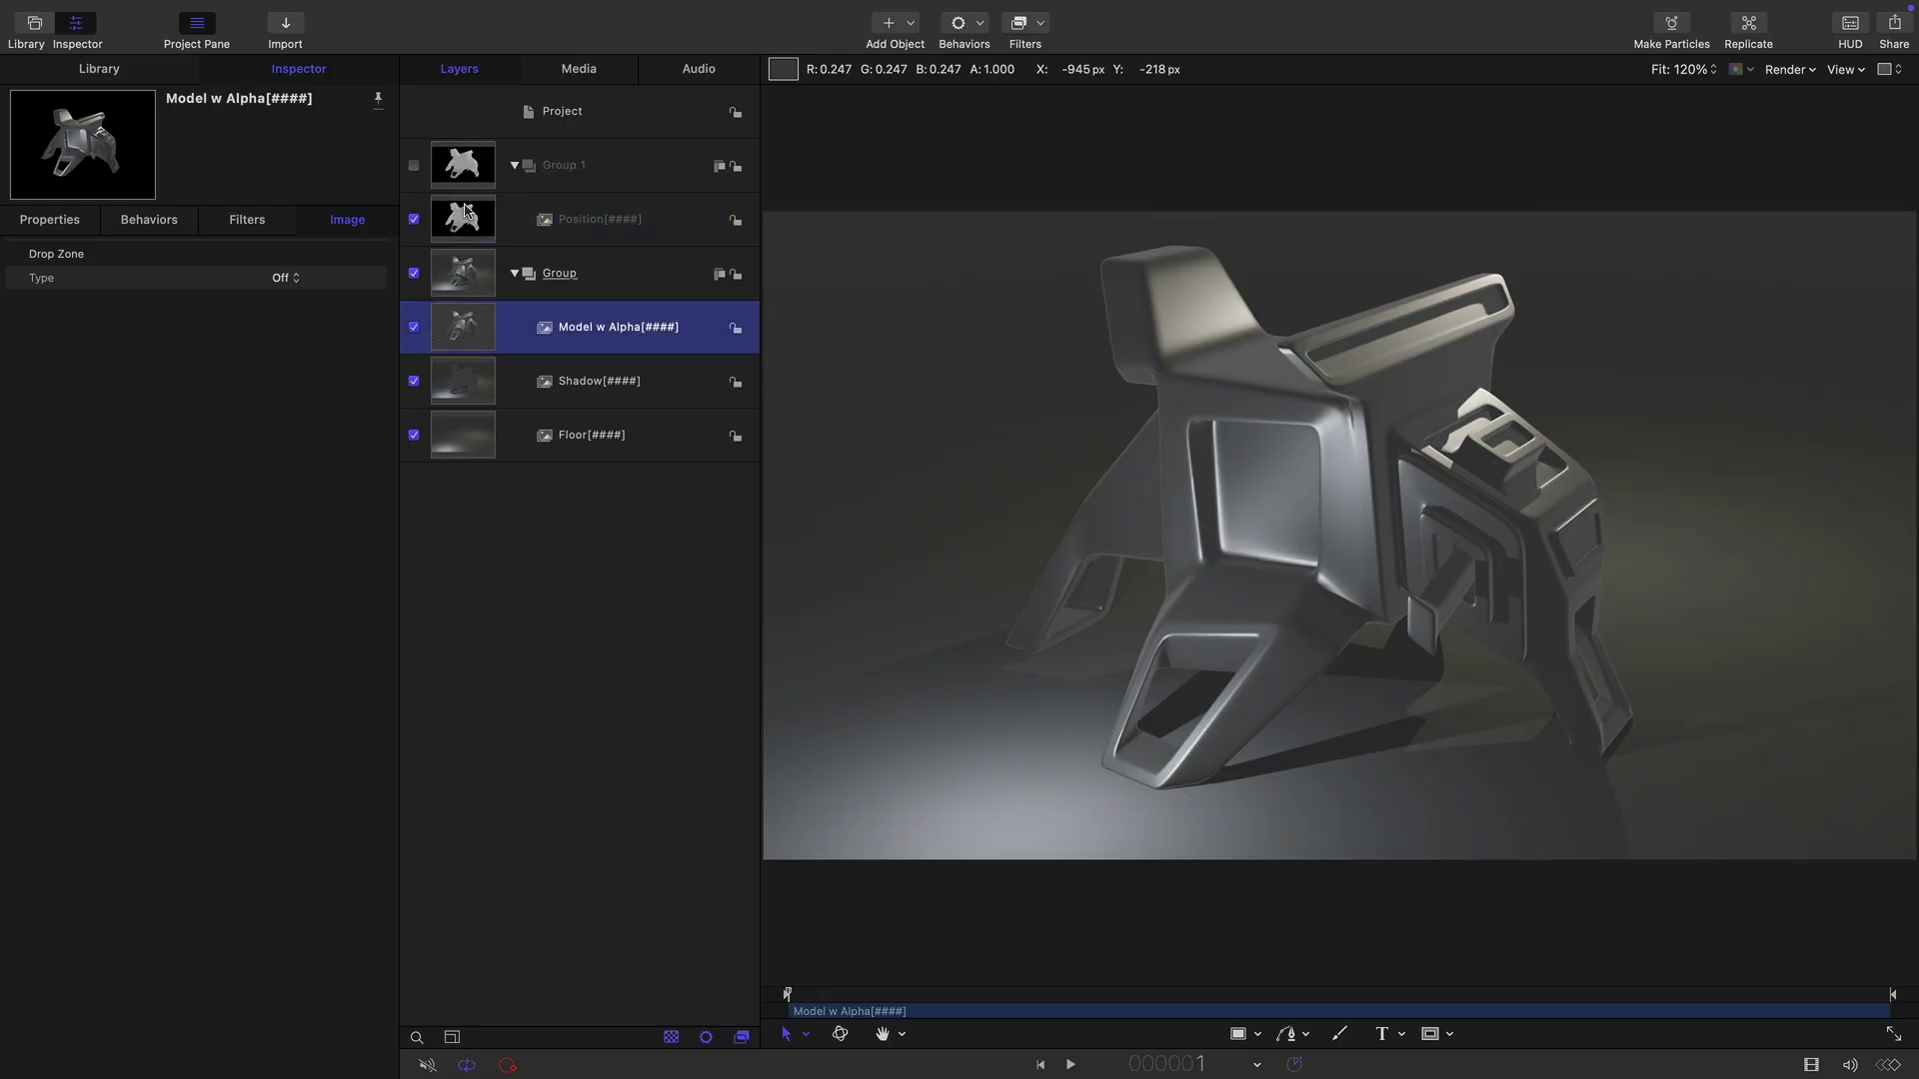
pyautogui.rightClick(454, 321)
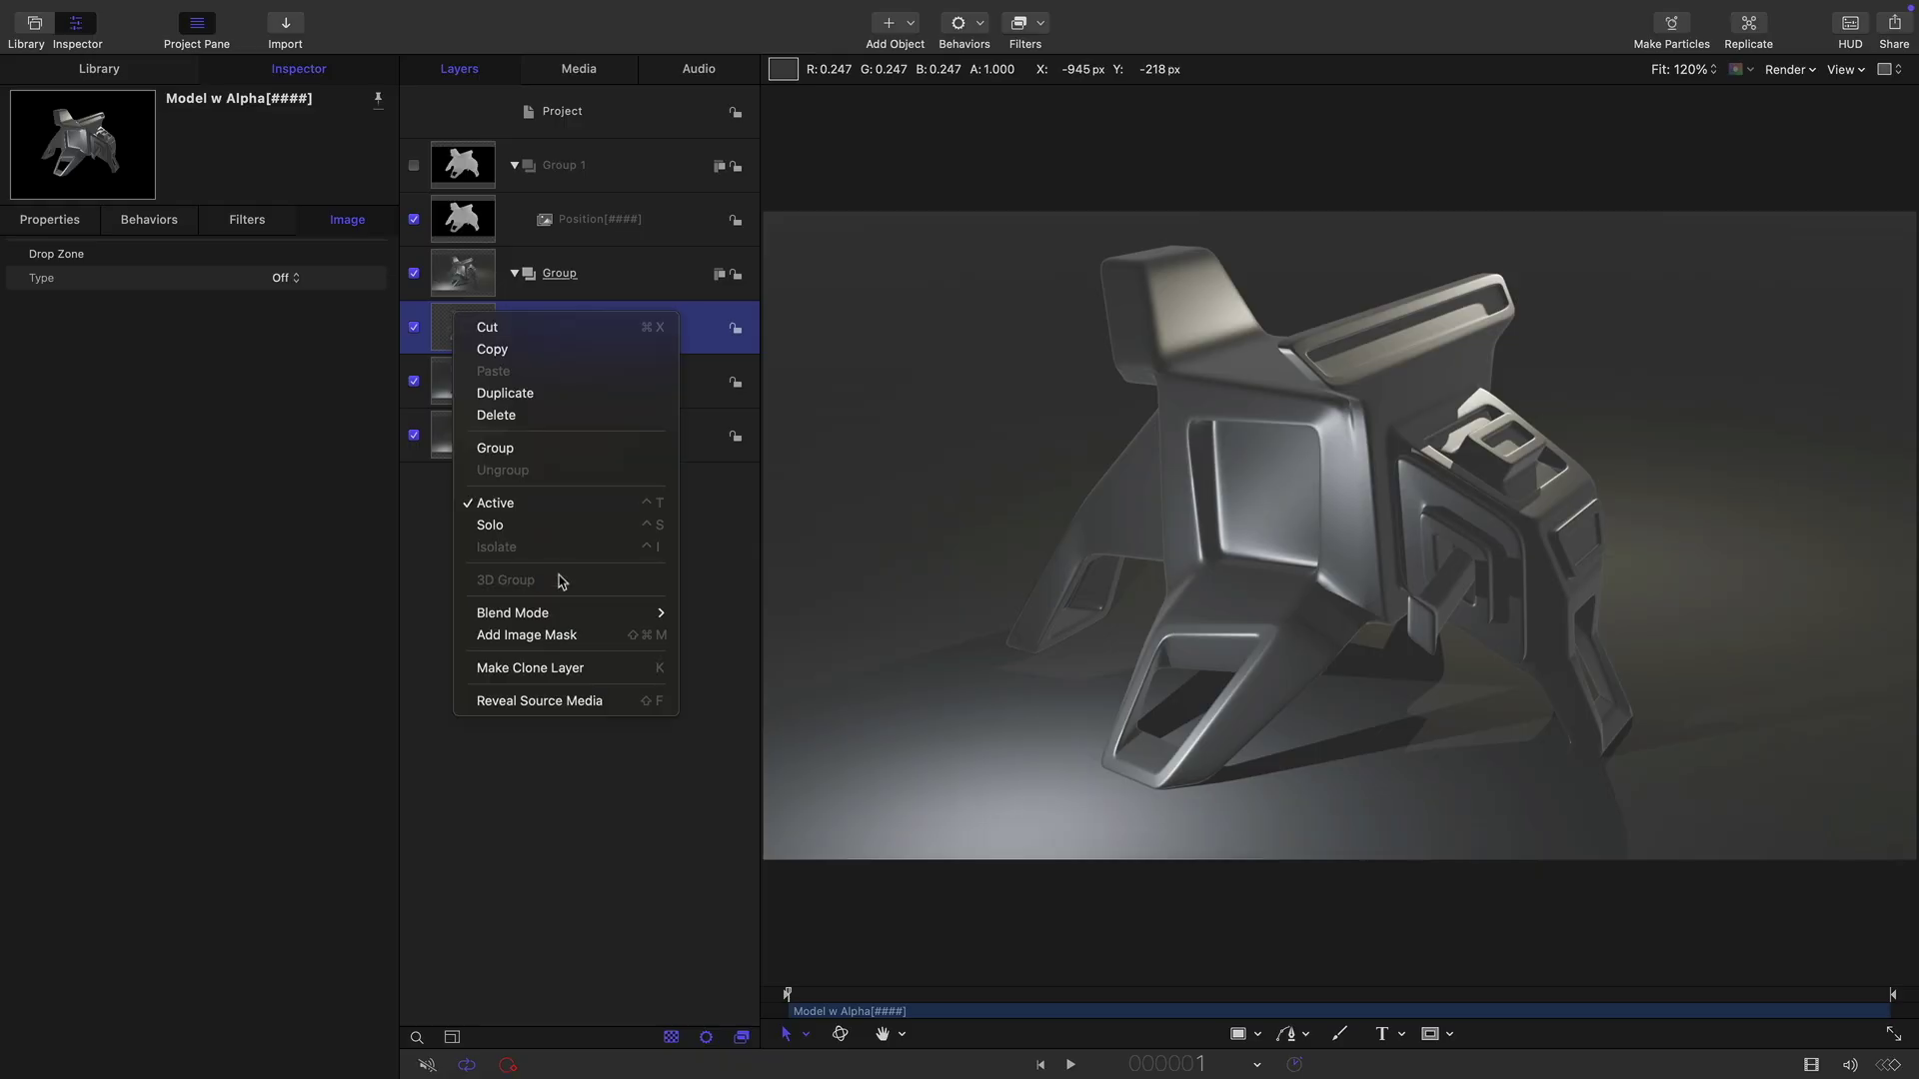
pyautogui.click(566, 635)
pyautogui.moveTo(468, 220); pyautogui.dragTo(260, 281)
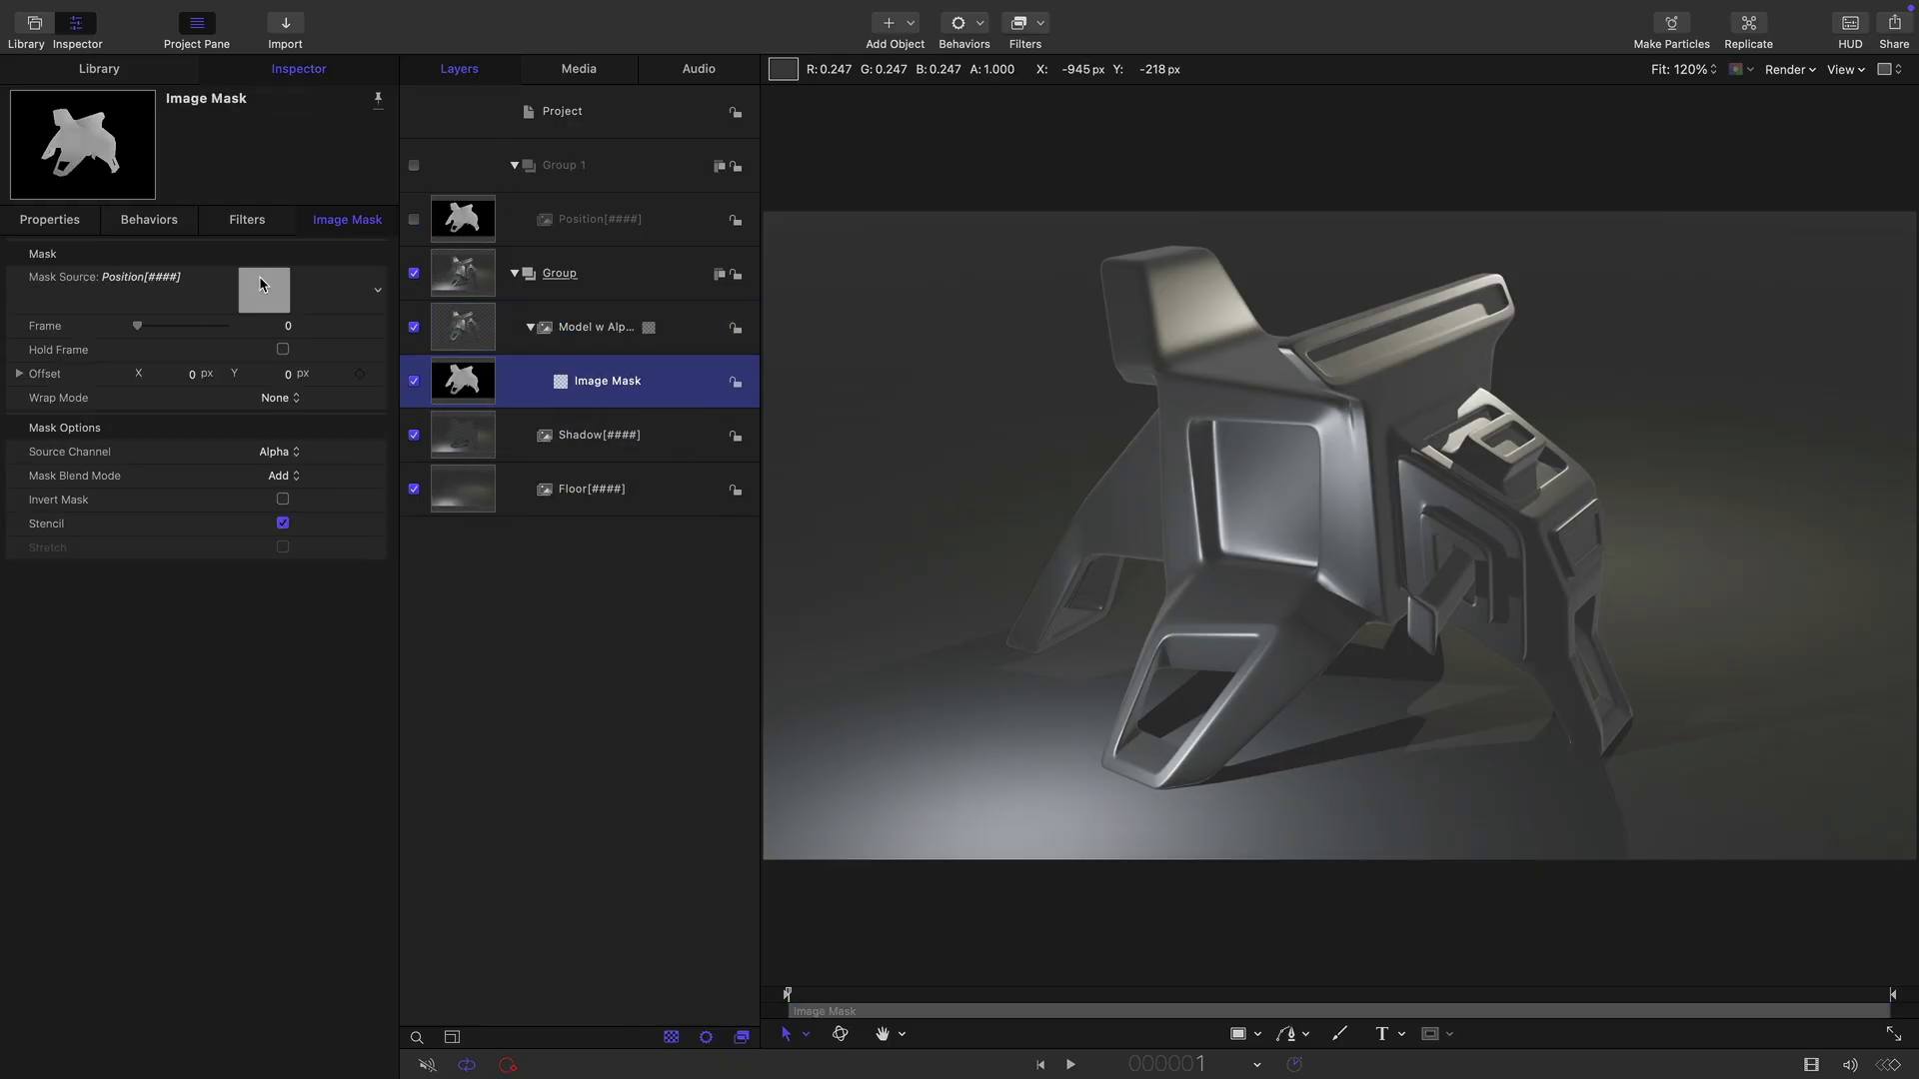
pyautogui.click(279, 453)
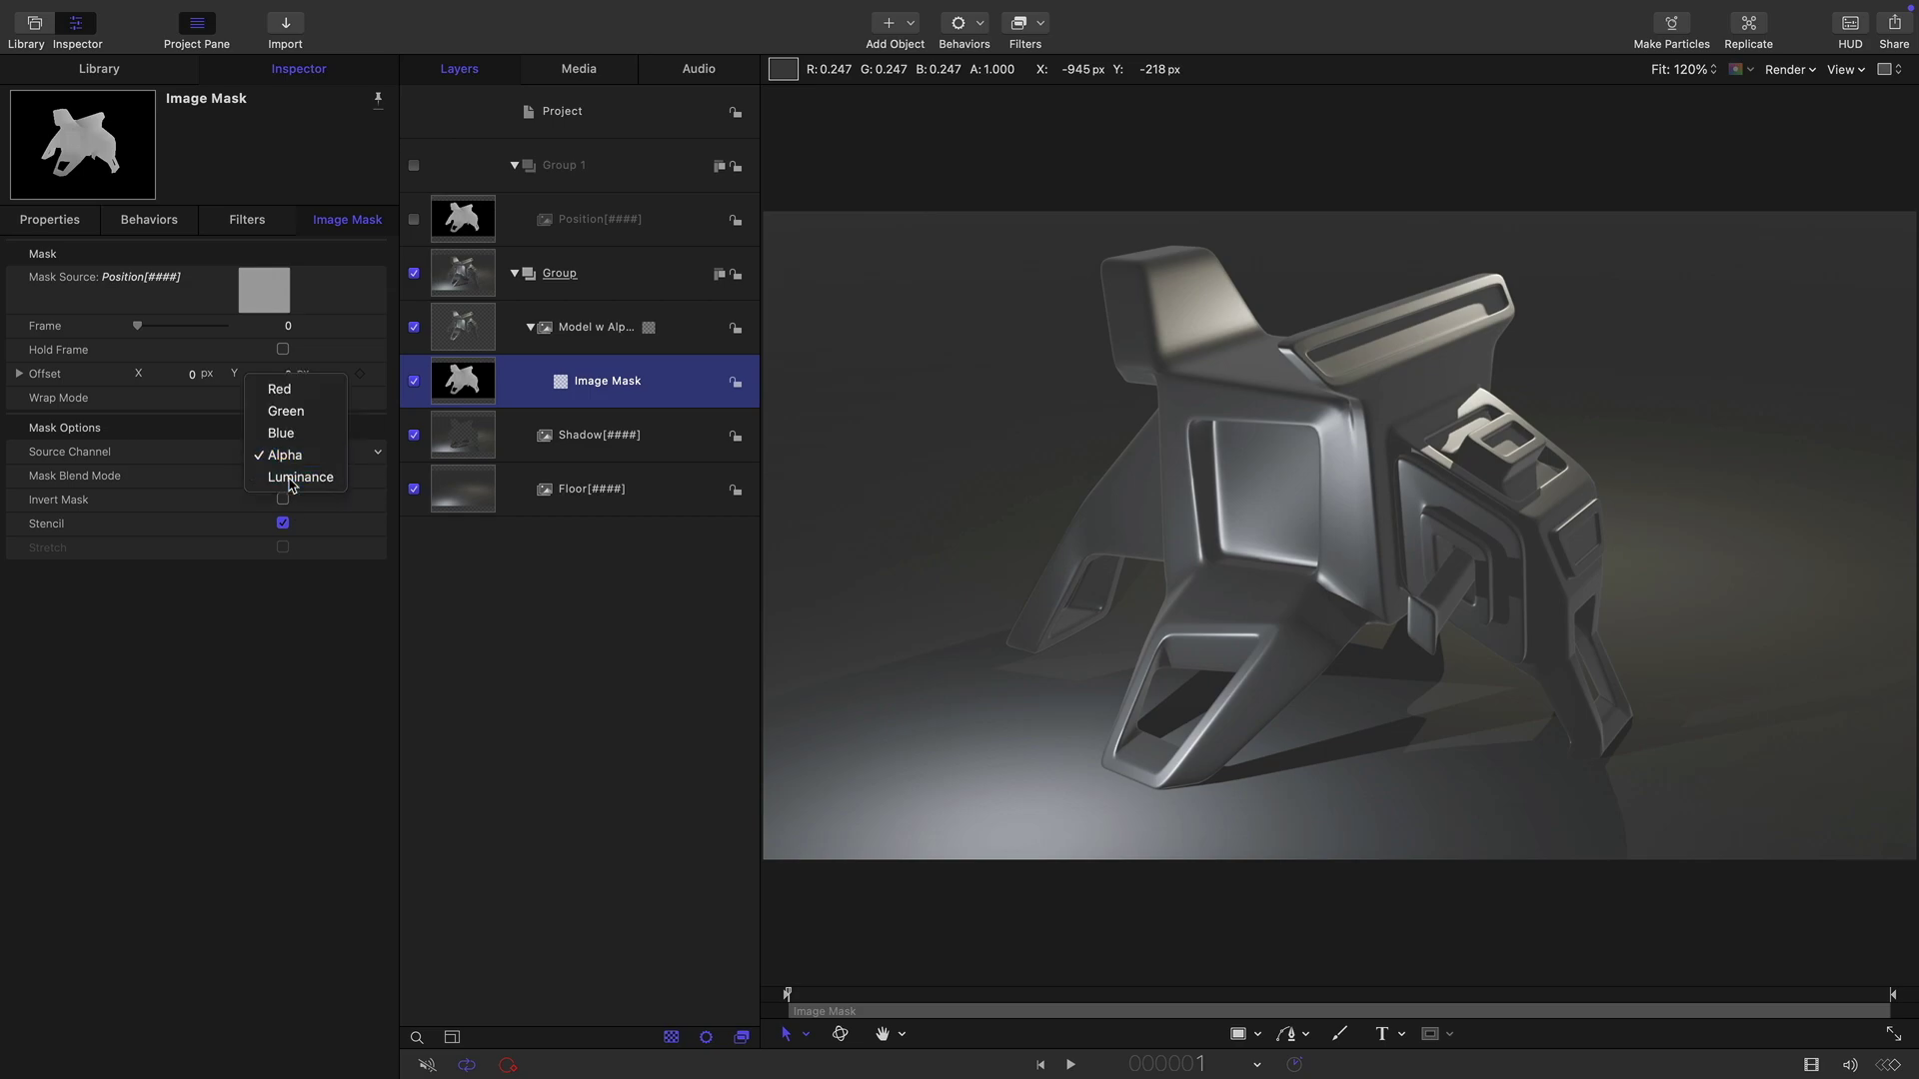
pyautogui.click(290, 482)
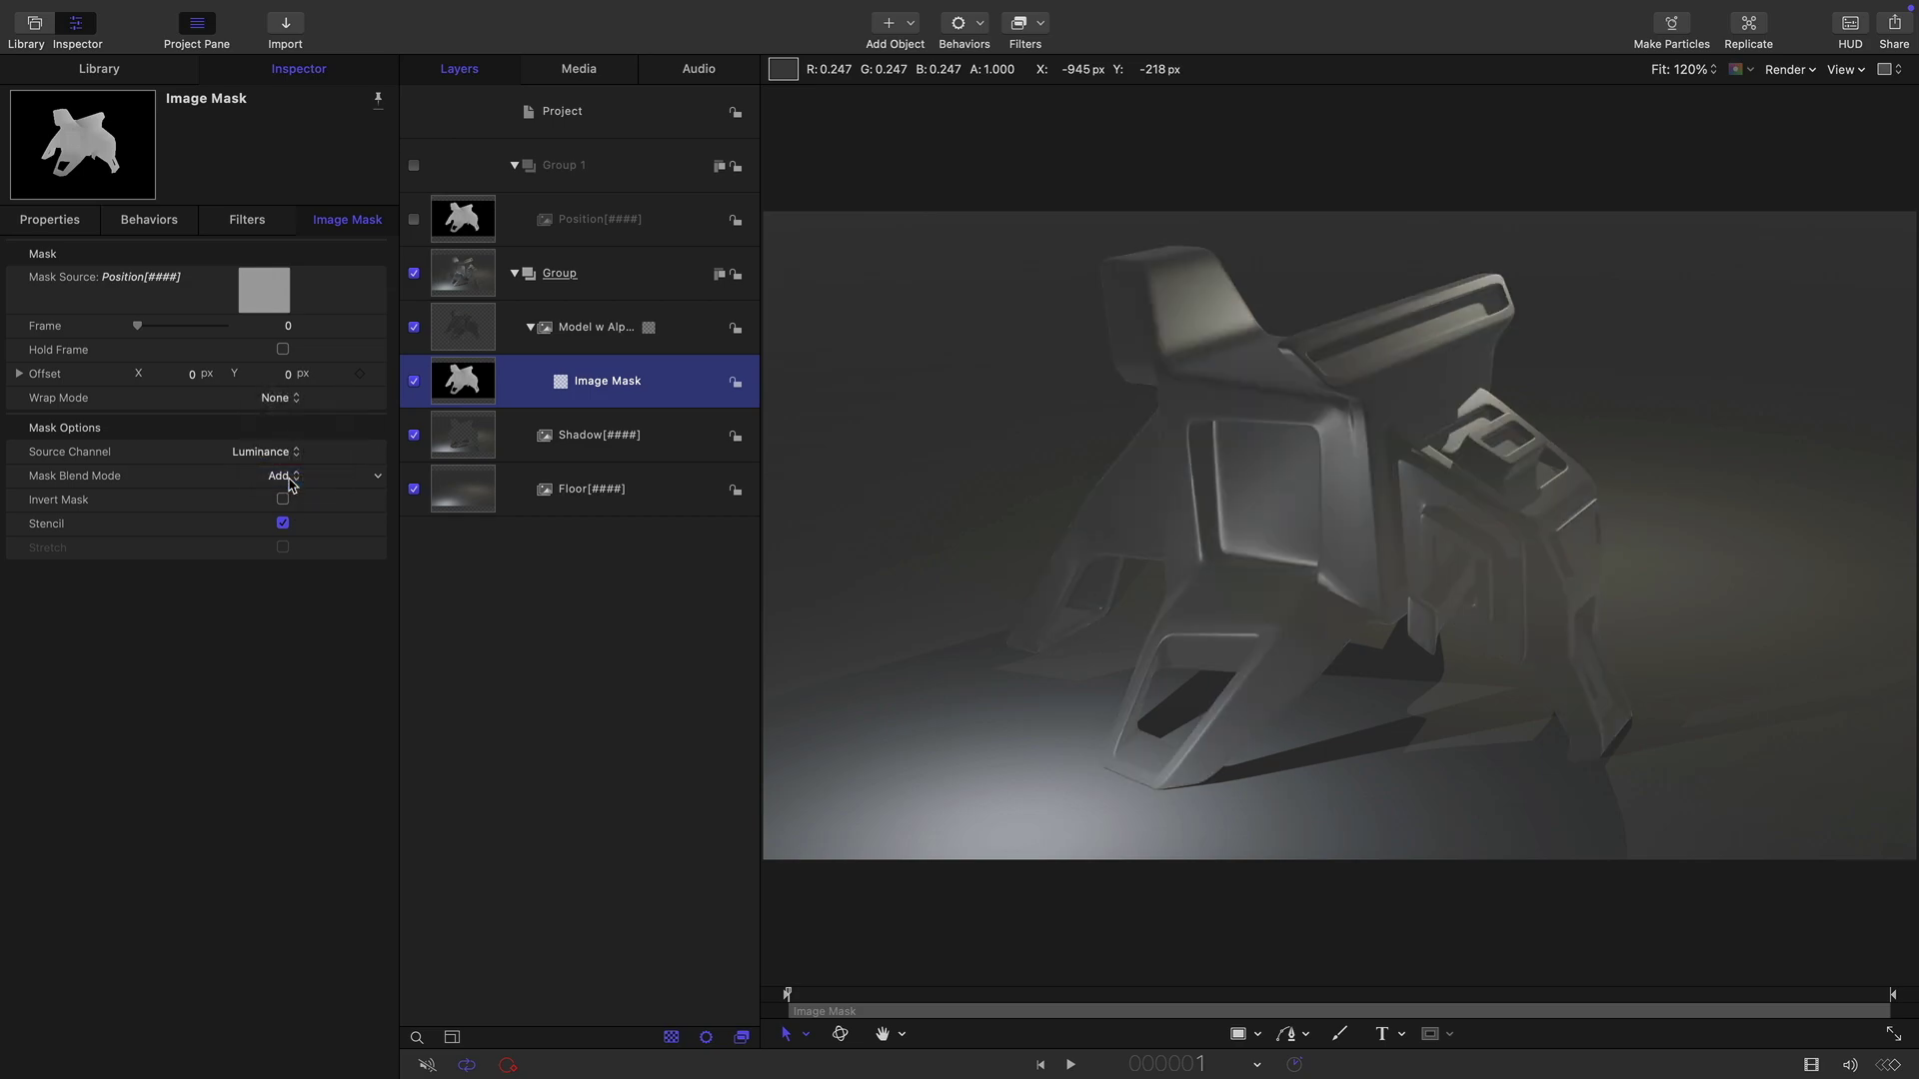
# Add a Color > Threshold filter to Position with smoothness 0 and threshold 0.2.
pyautogui.click(452, 222)
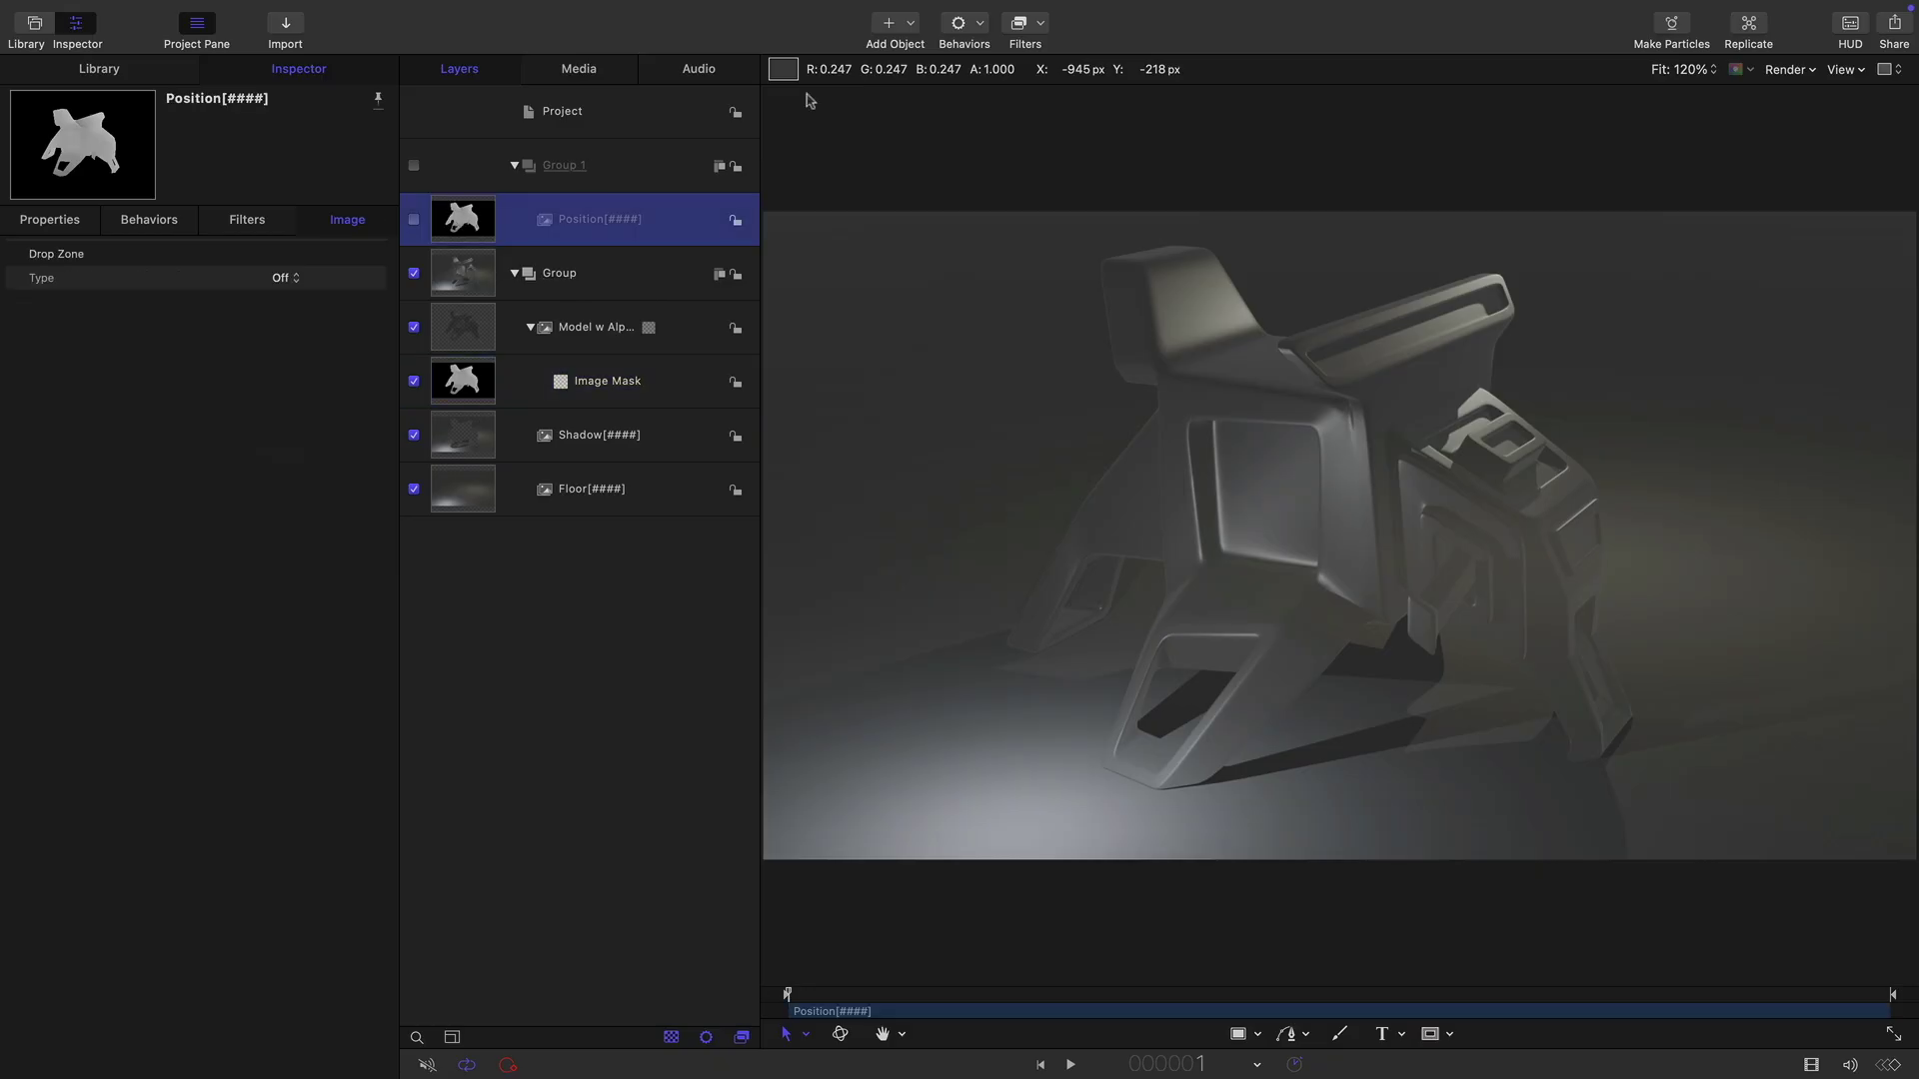
pyautogui.click(1034, 24)
pyautogui.moveTo(1041, 124)
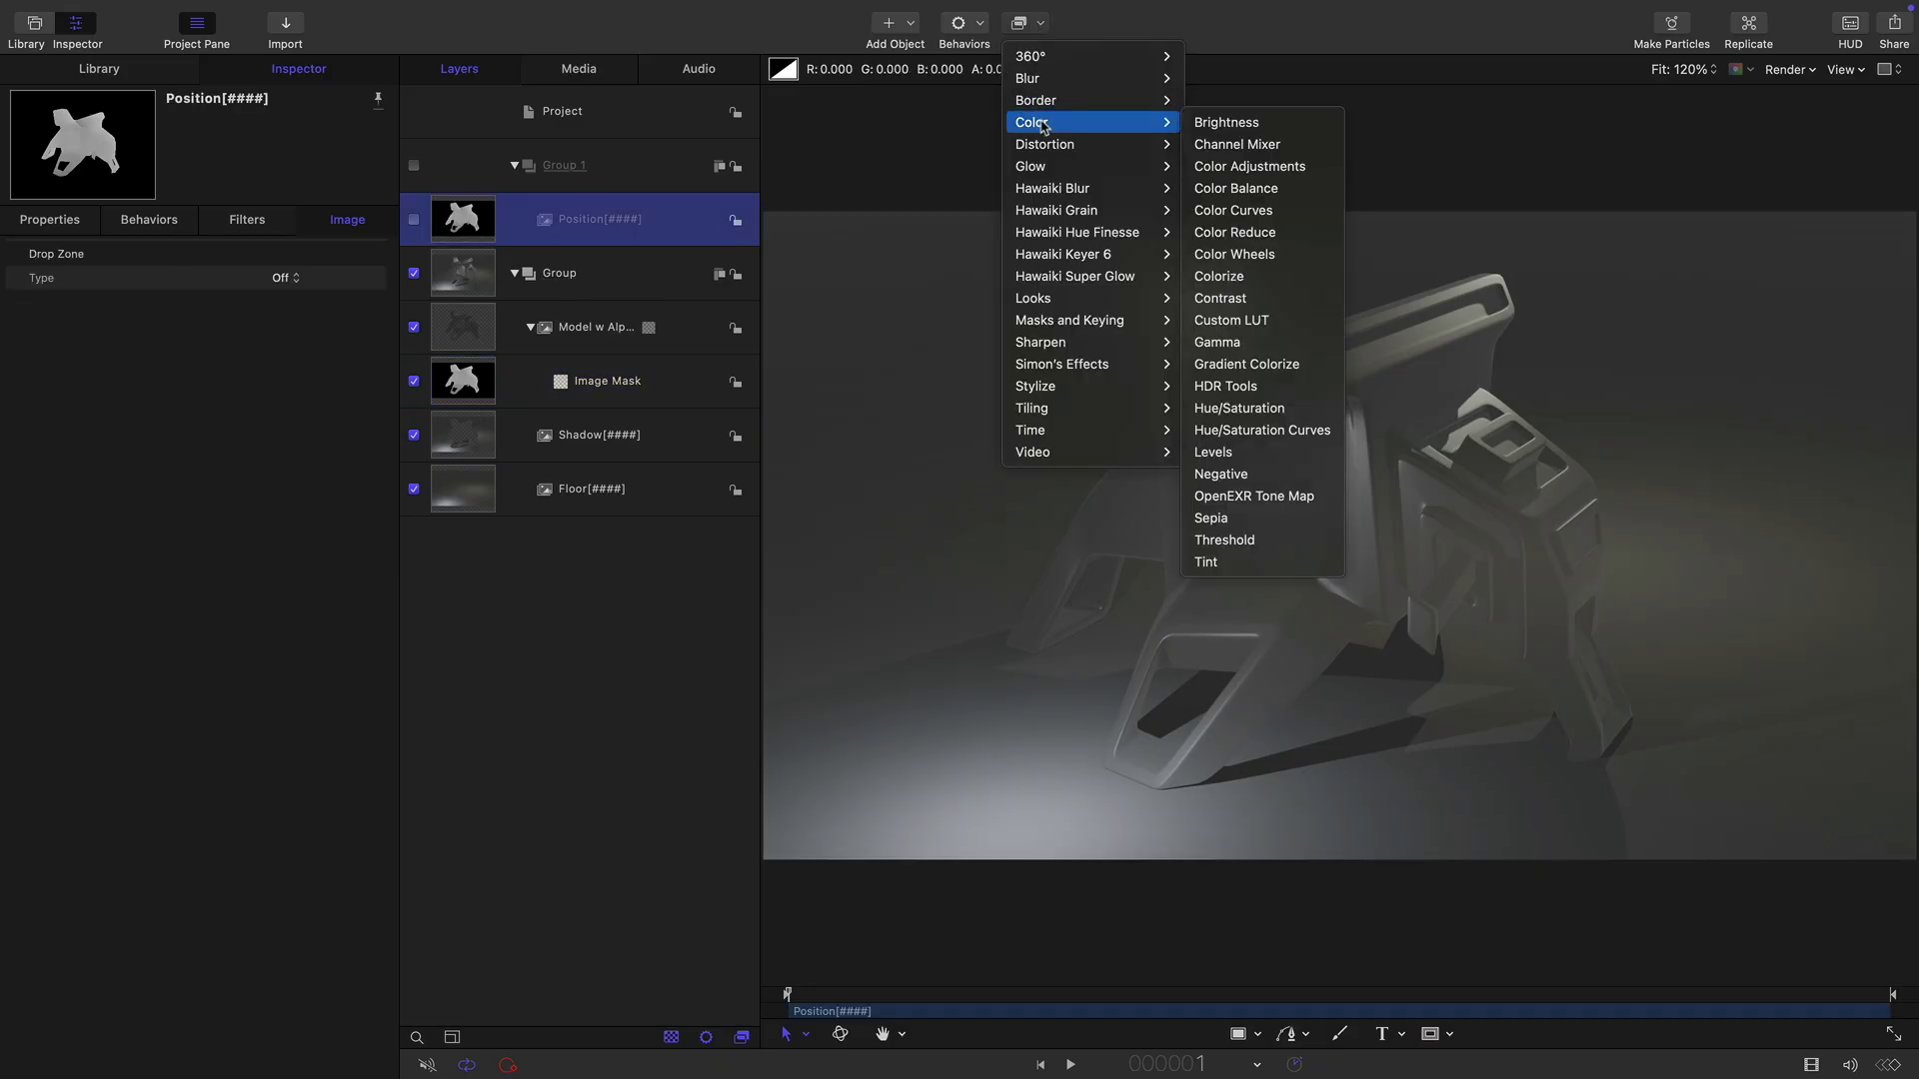
pyautogui.click(1257, 540)
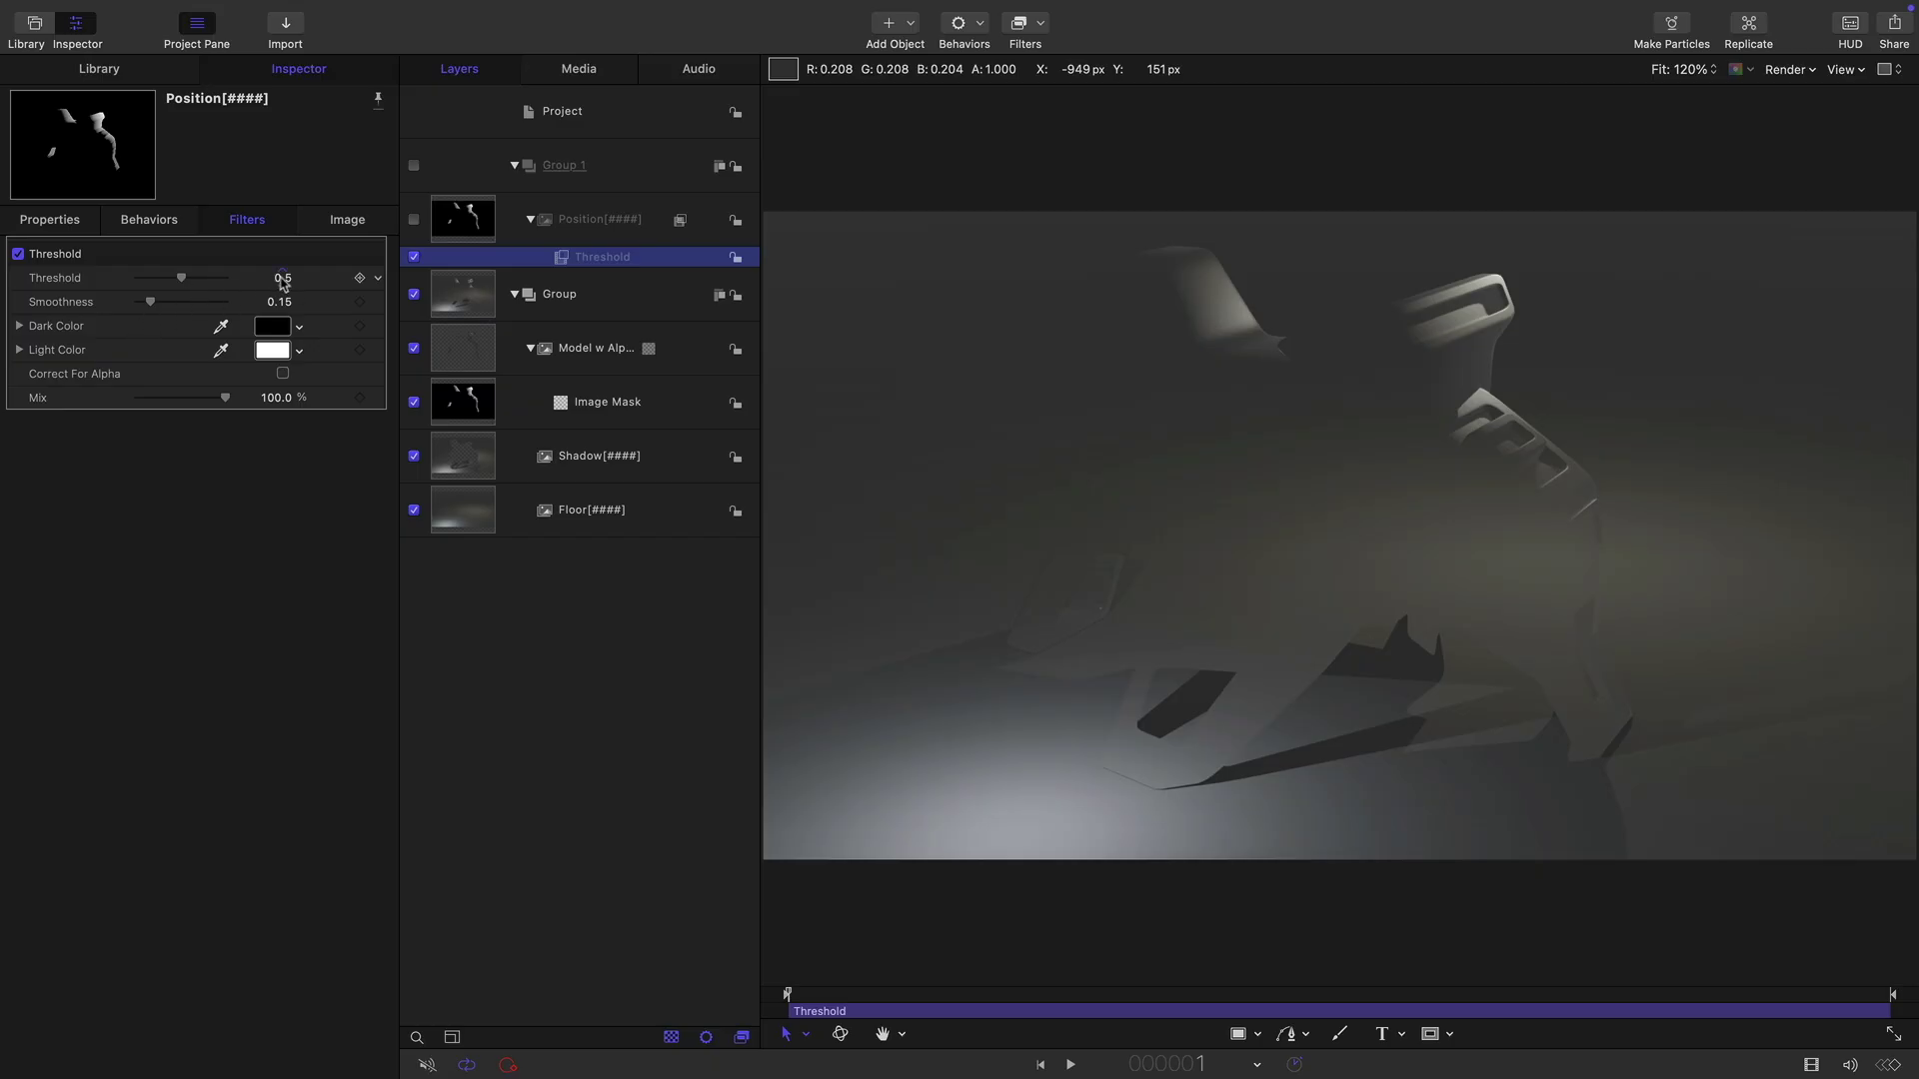
pyautogui.moveTo(176, 281)
pyautogui.mouseDown()
pyautogui.moveTo(155, 280)
pyautogui.moveTo(173, 276)
pyautogui.mouseUp()
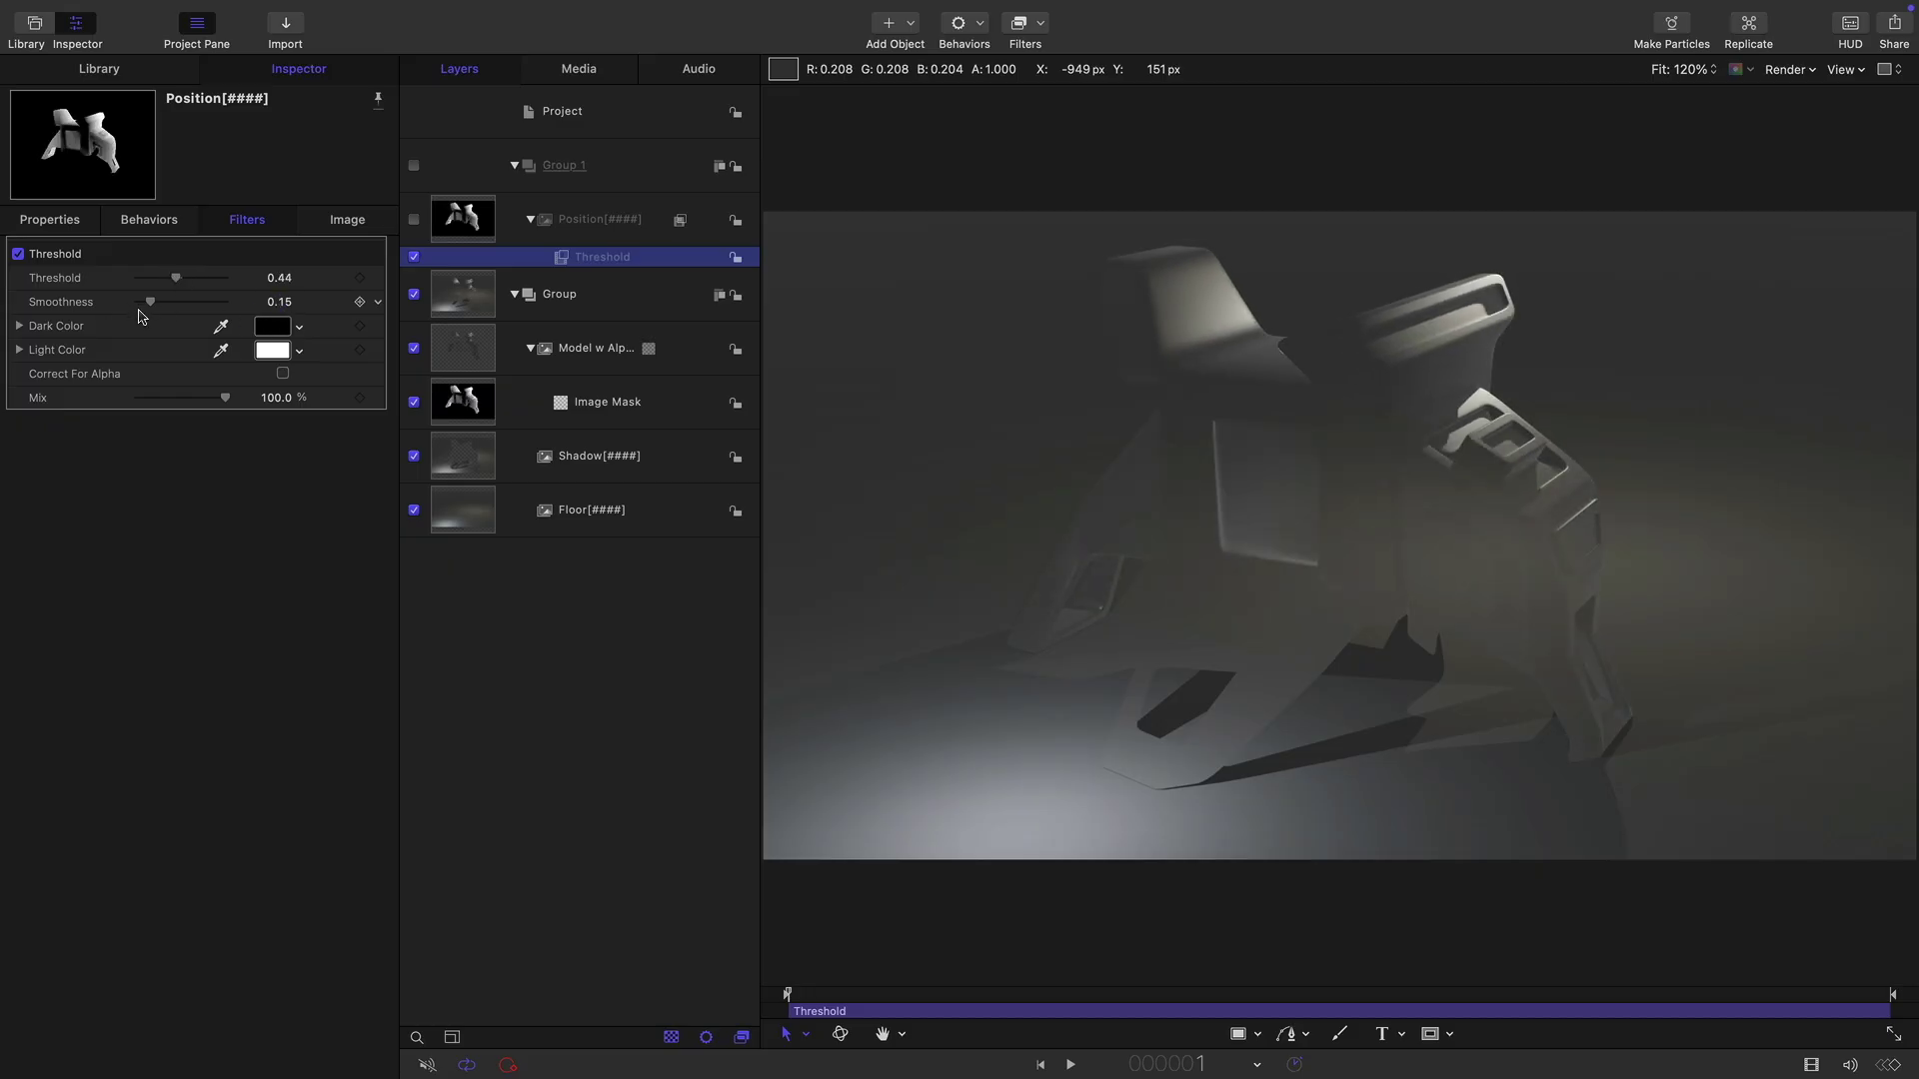
pyautogui.moveTo(147, 308); pyautogui.dragTo(137, 306)
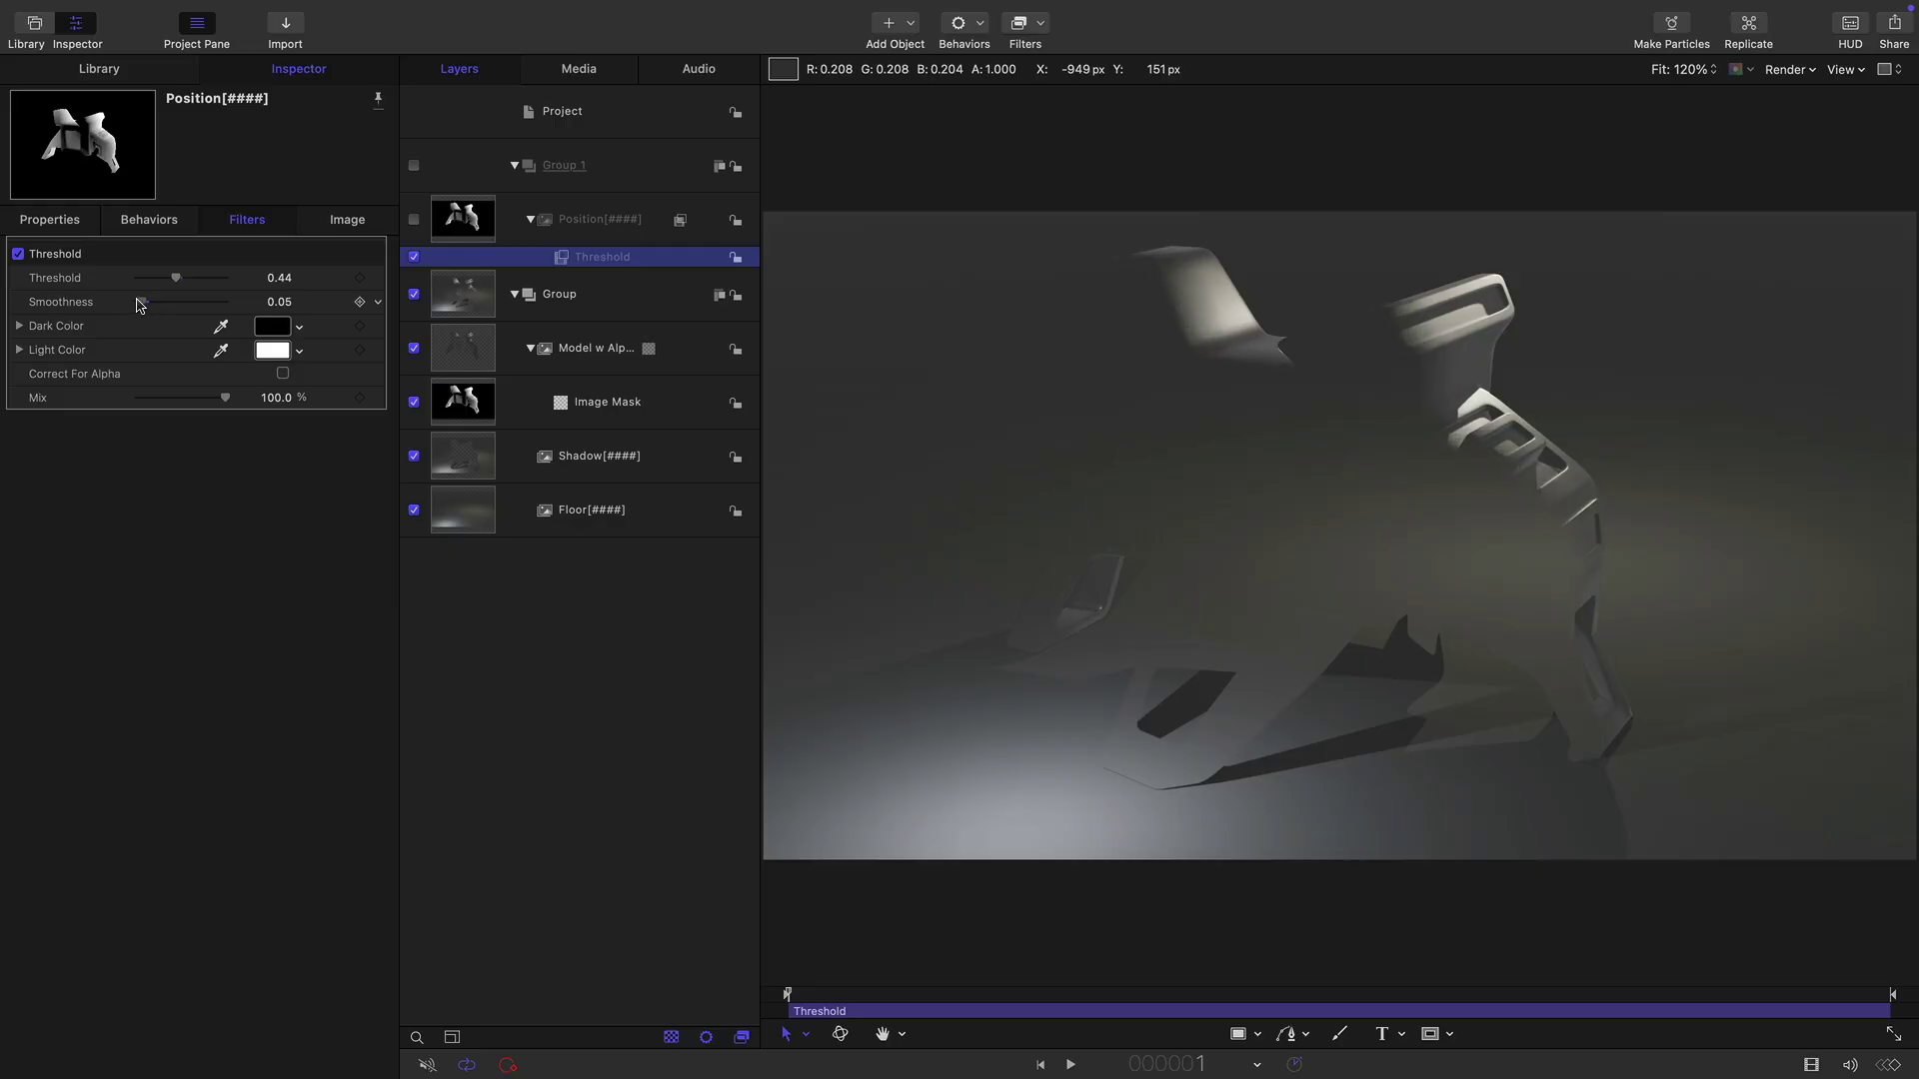
pyautogui.moveTo(139, 306); pyautogui.dragTo(137, 306)
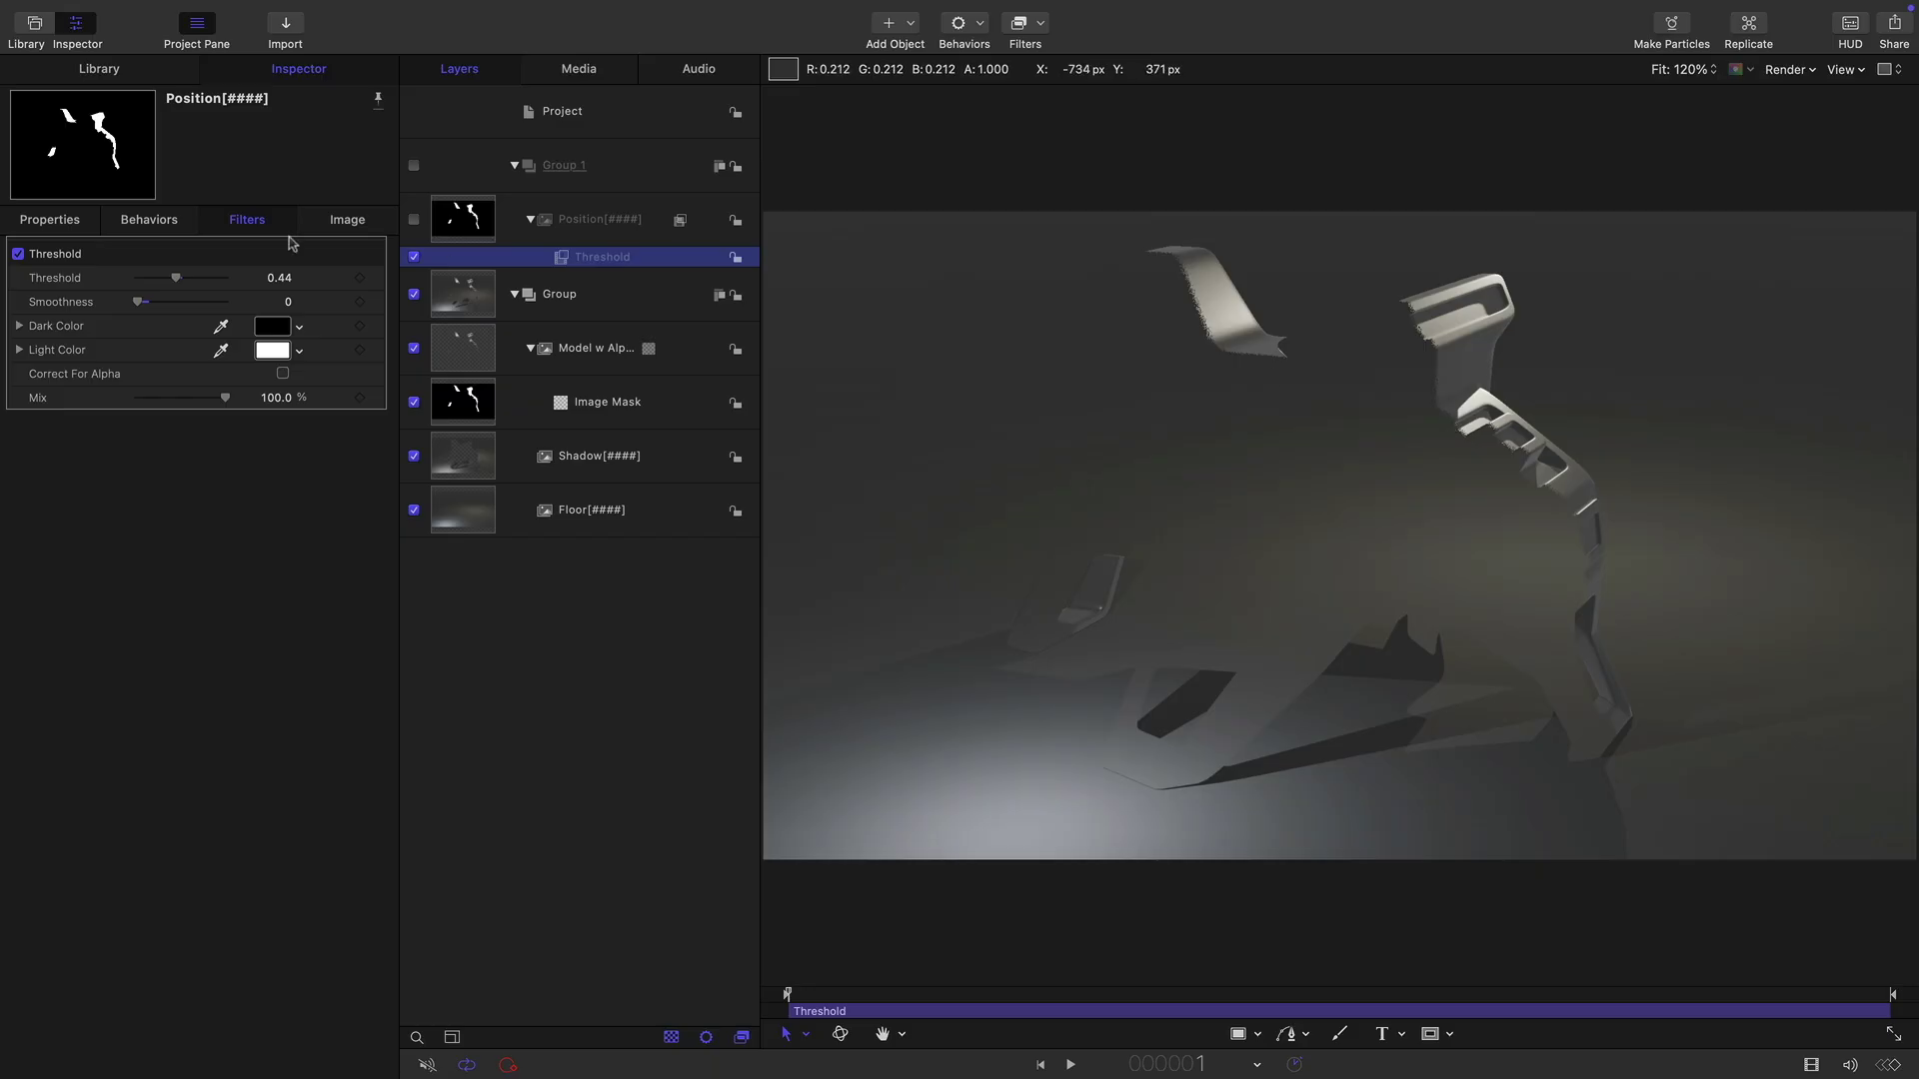
pyautogui.moveTo(183, 278); pyautogui.dragTo(156, 280)
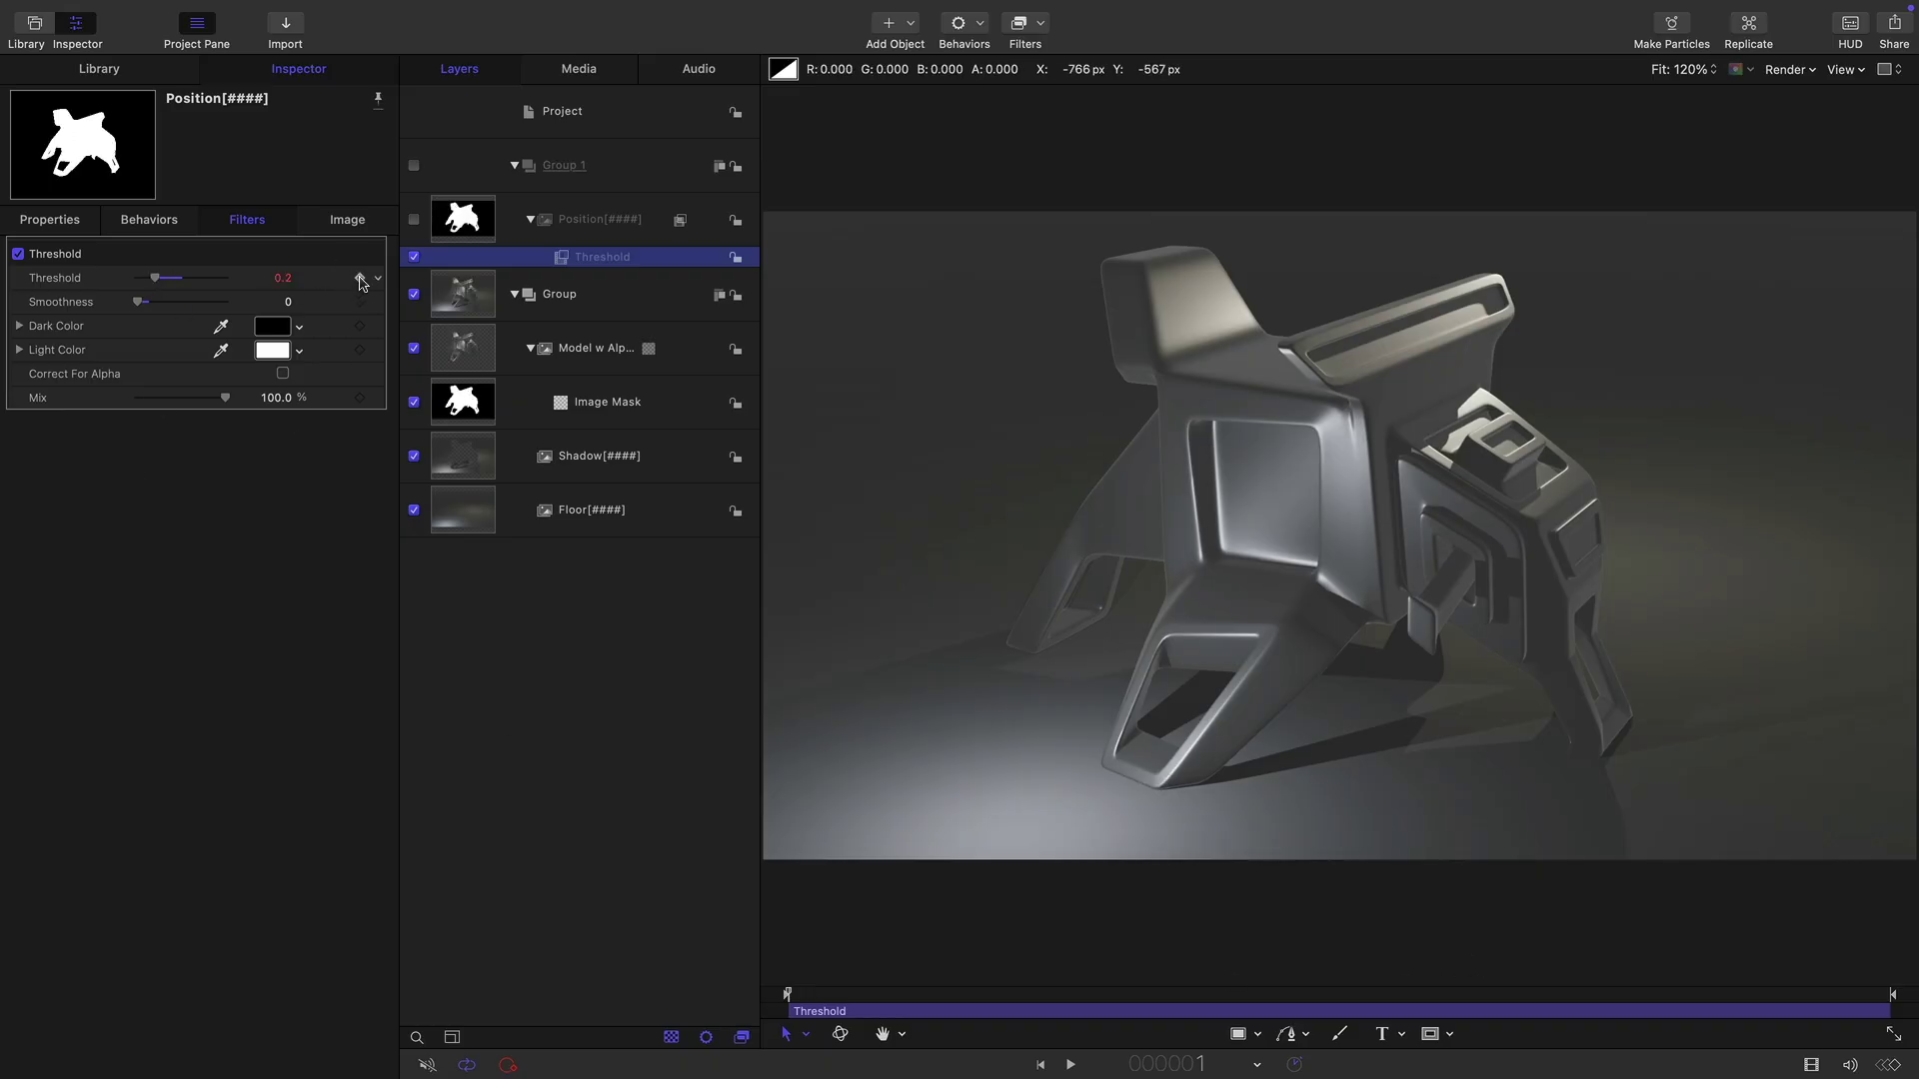
# Keyframe the Position threshold to 0.7 at frame 175.
pyautogui.click(1590, 994)
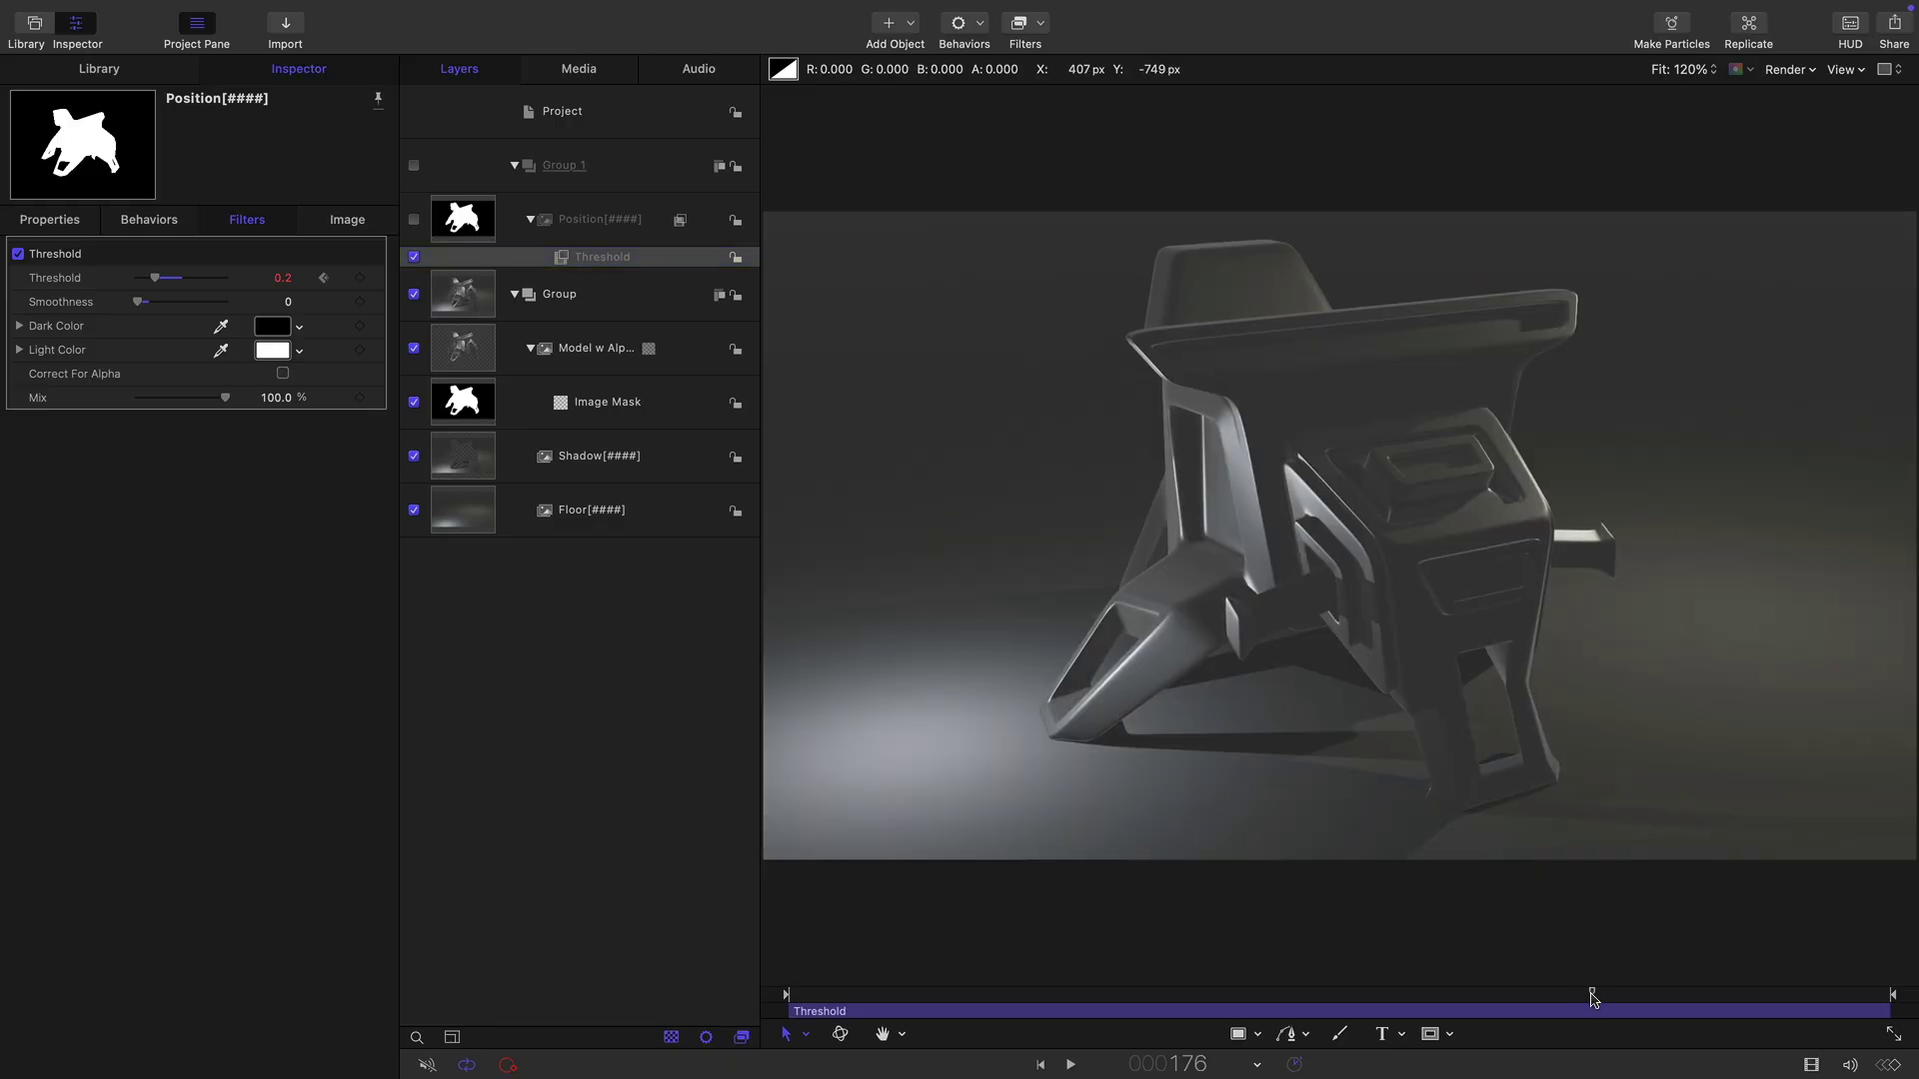
pyautogui.moveTo(1596, 997); pyautogui.dragTo(1587, 996)
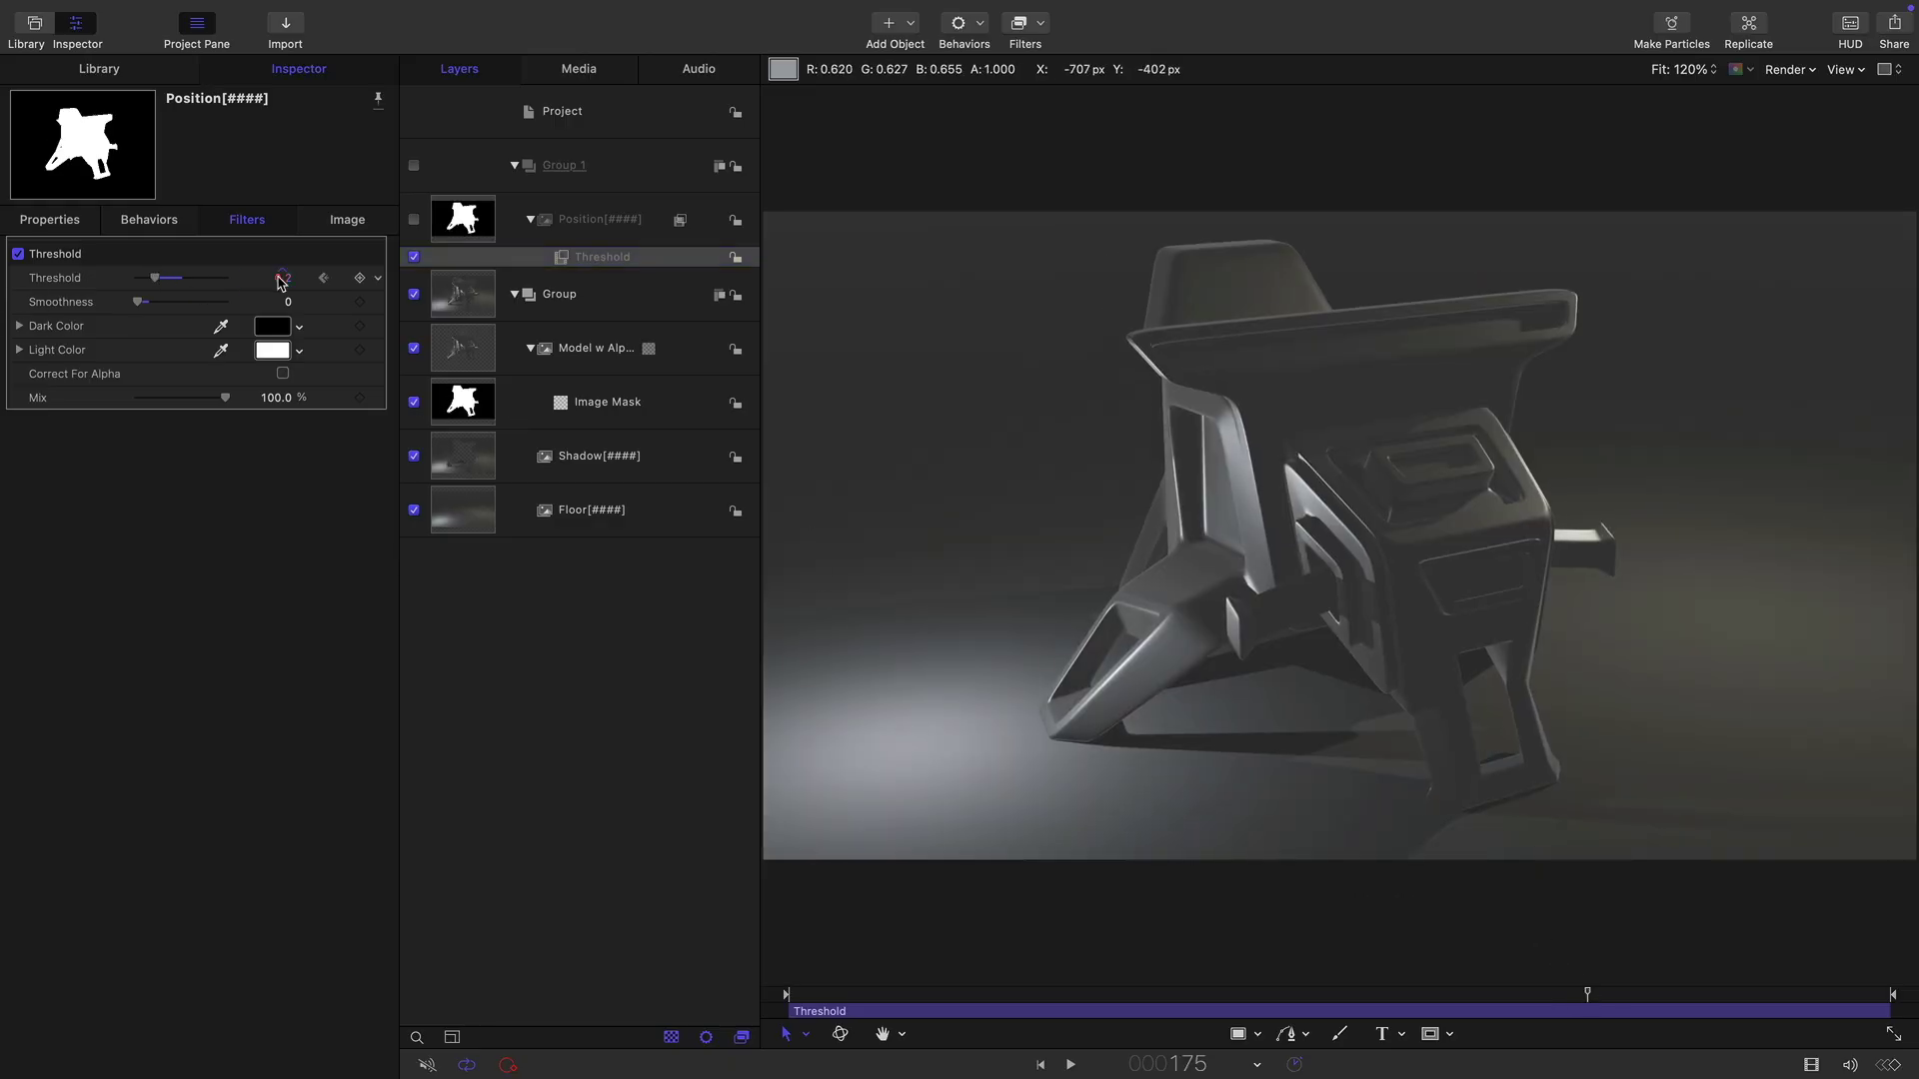
pyautogui.click(281, 280)
pyautogui.write('0.7')
pyautogui.press('Return')
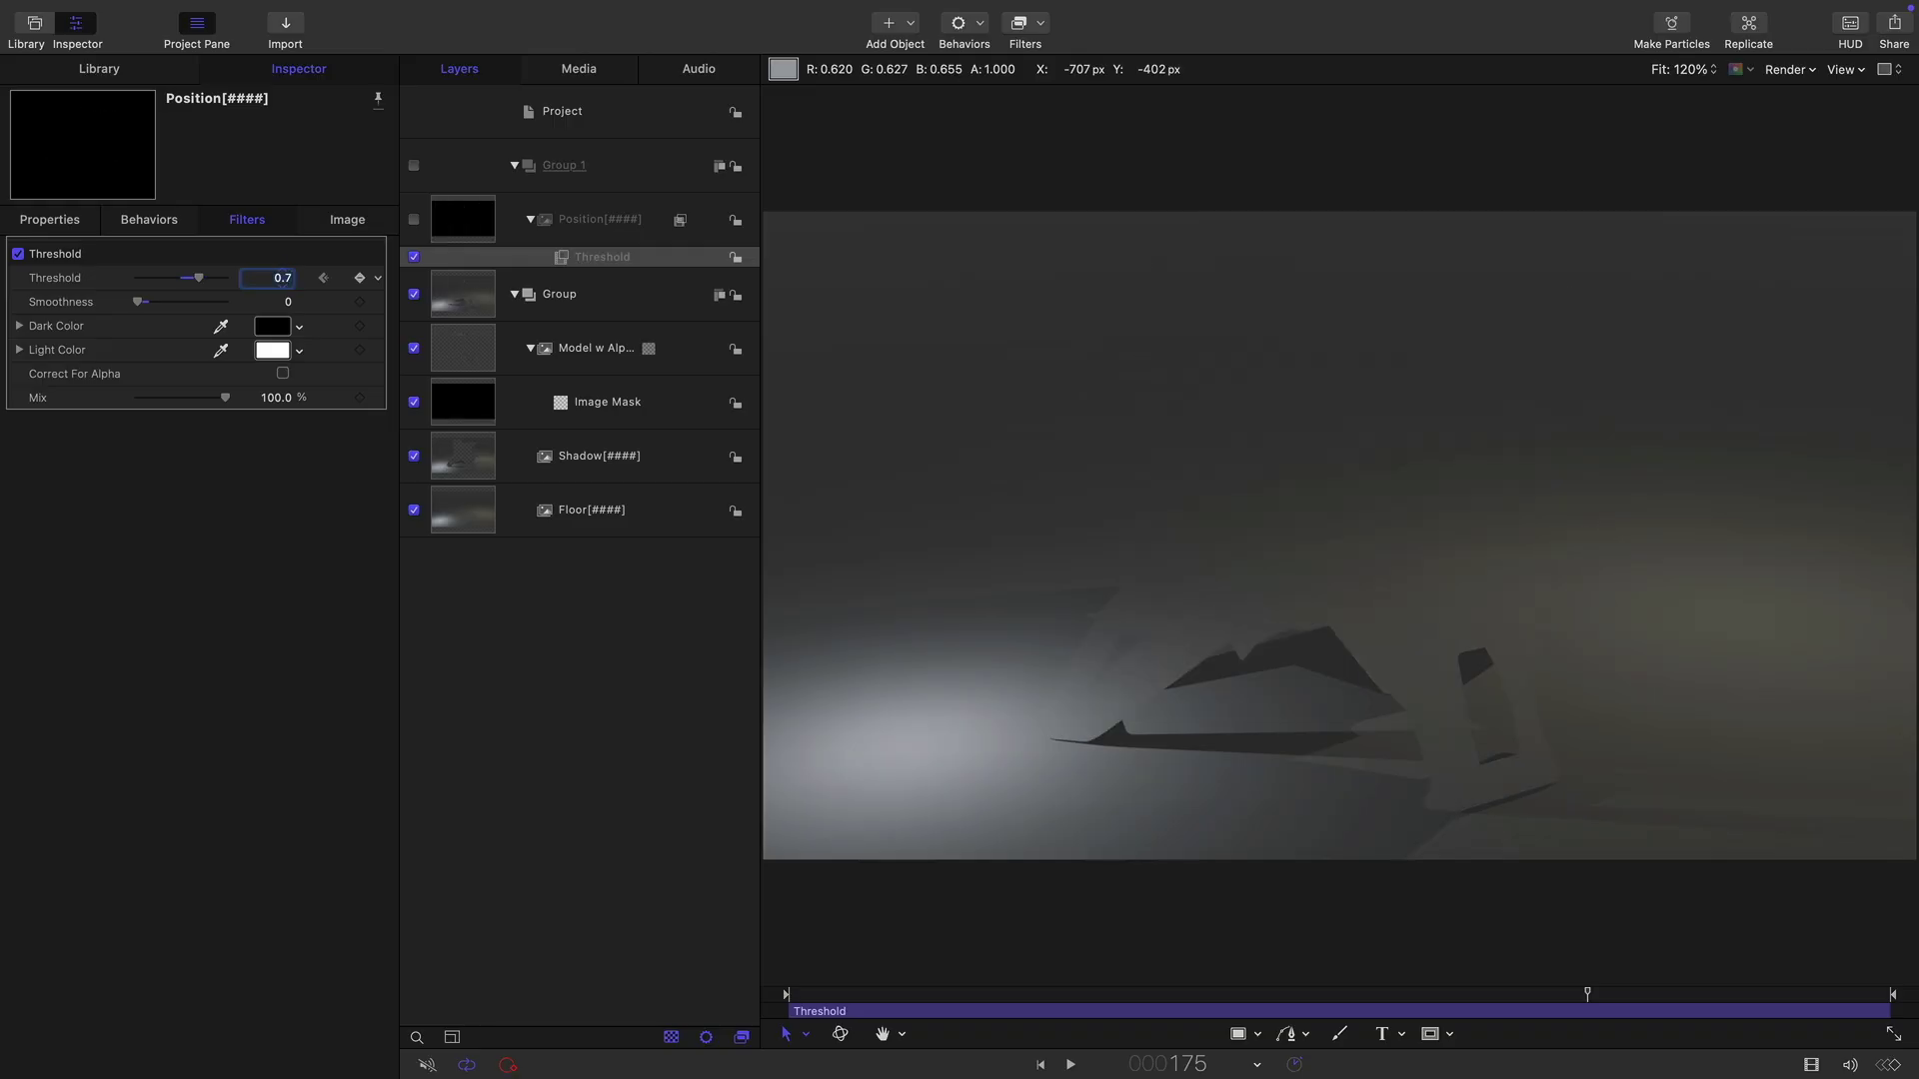
pyautogui.moveTo(1587, 994); pyautogui.dragTo(1095, 995)
# Invert the Model w Alpha image mask and preview the wipe.
pyautogui.click(460, 398)
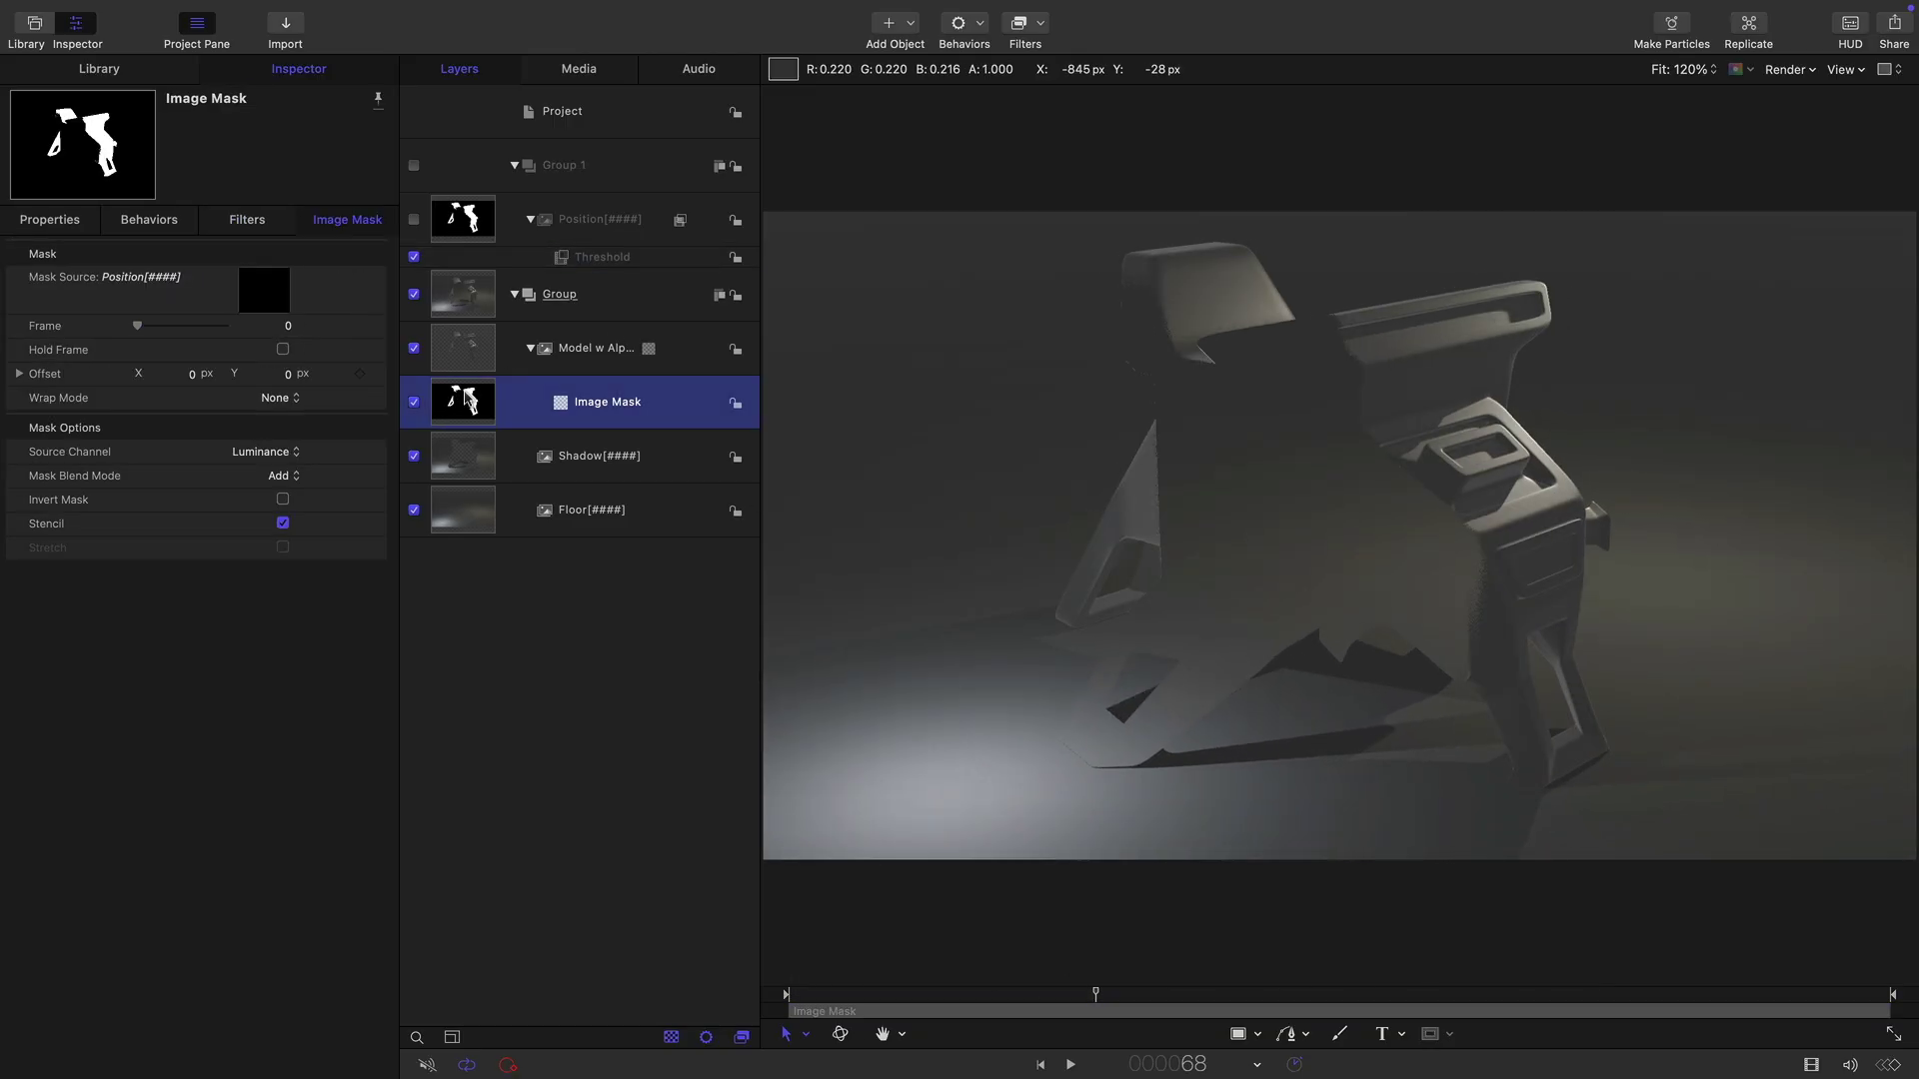
pyautogui.click(283, 501)
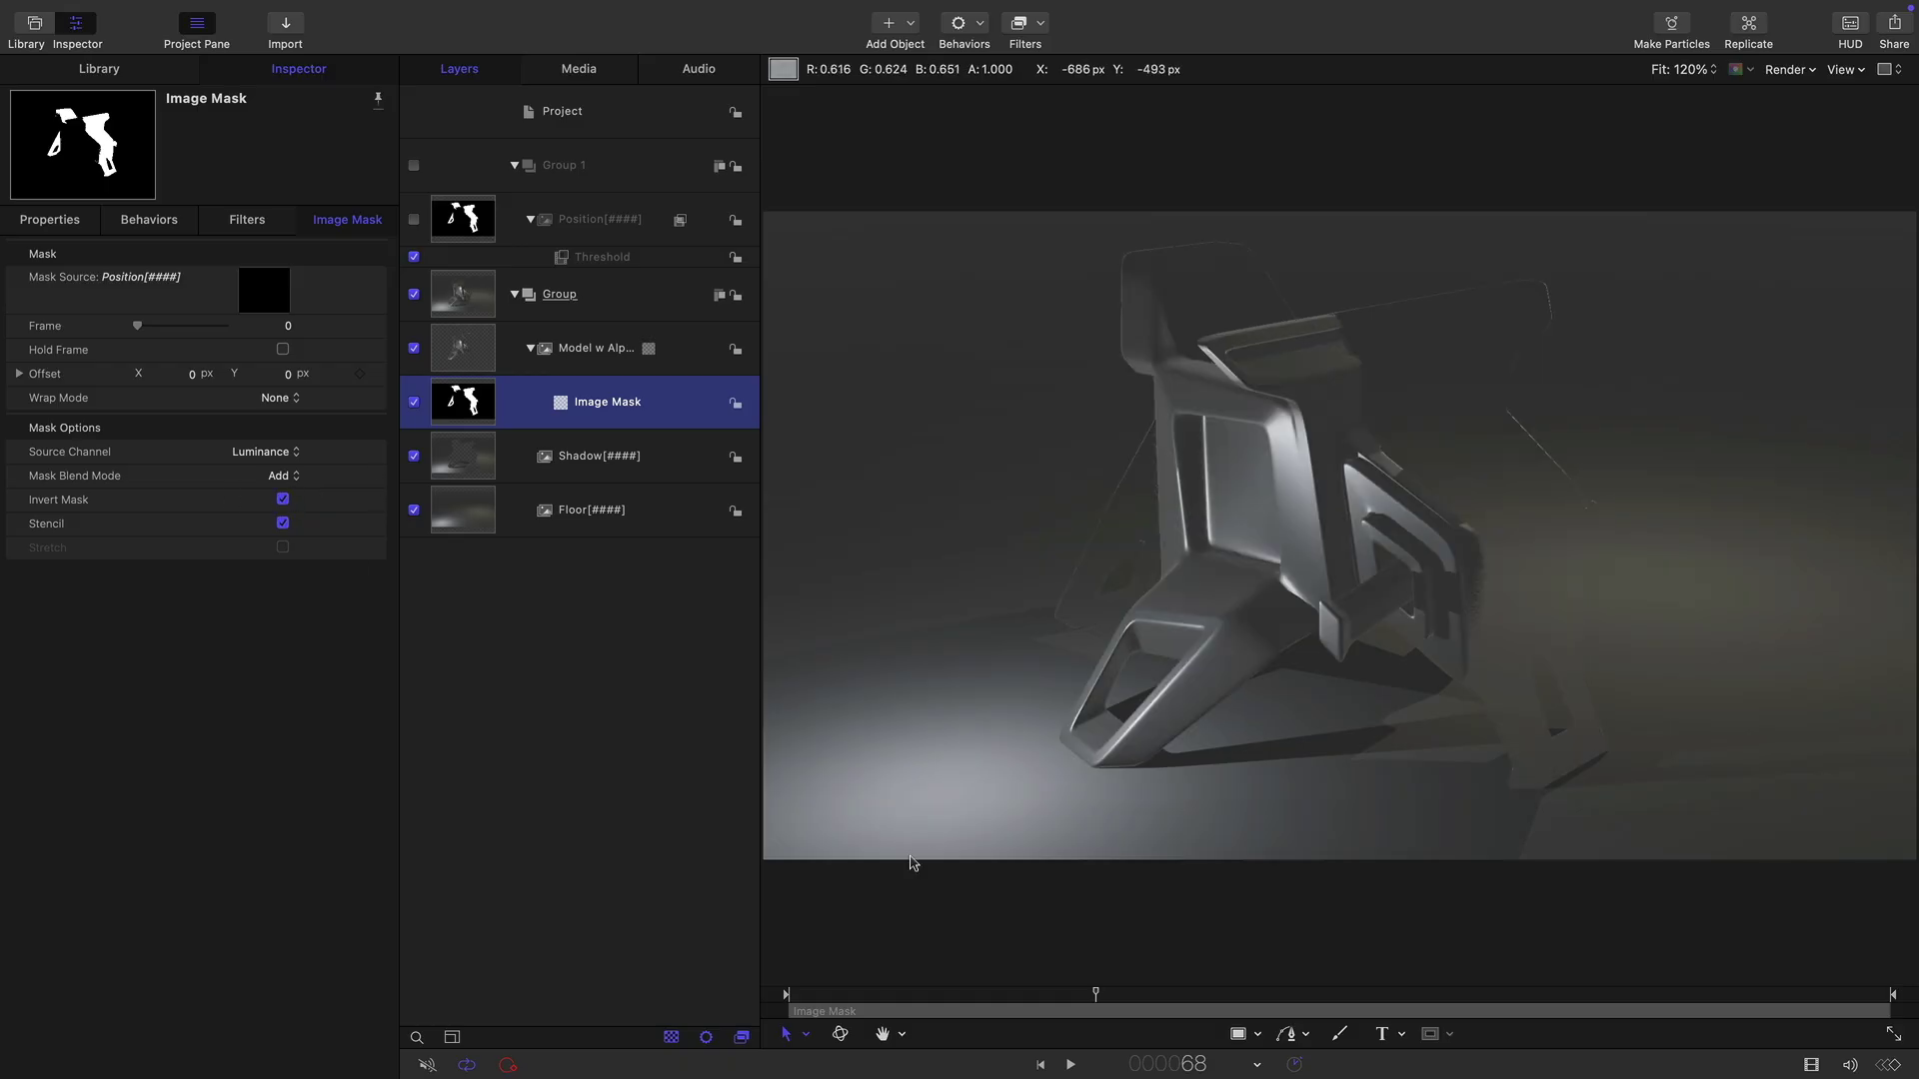
pyautogui.moveTo(1095, 995); pyautogui.dragTo(814, 1003)
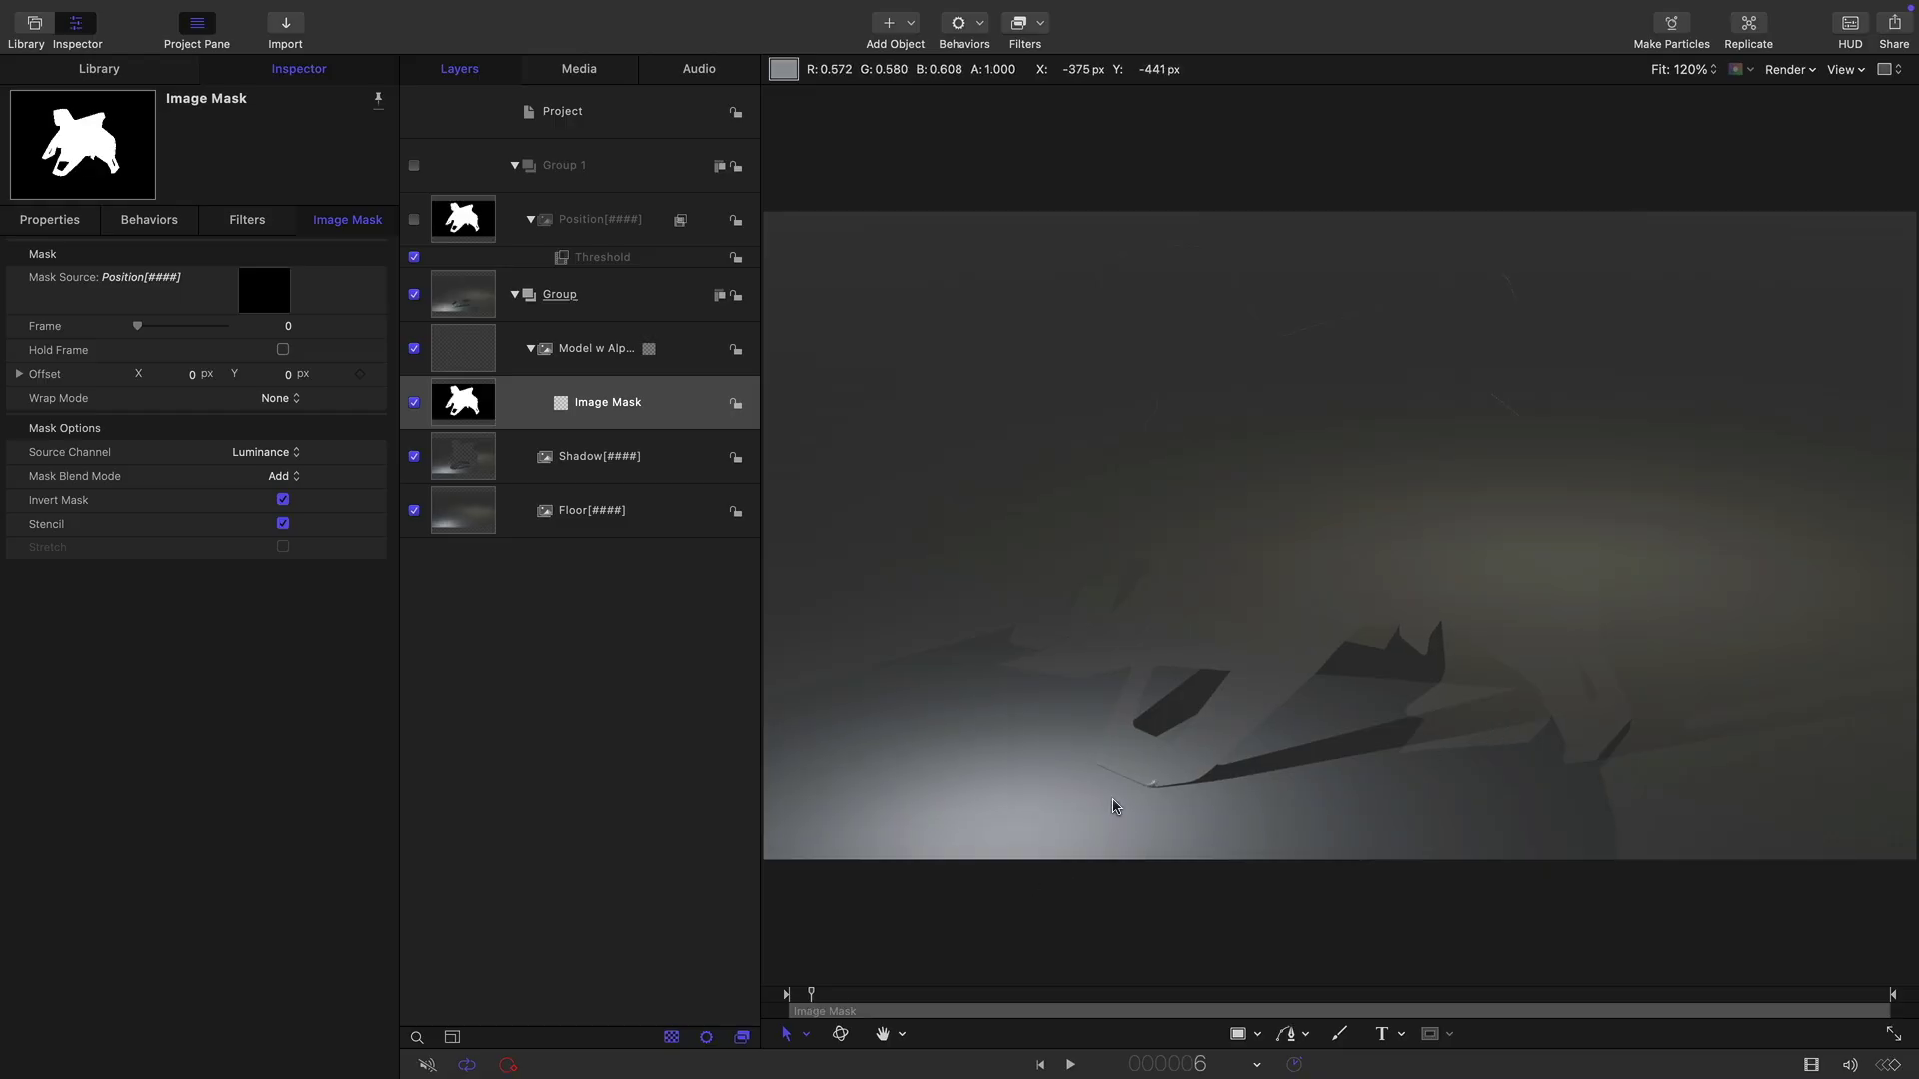
# Keyframe the Shadow layer's opacity at 0% on the first frame and 100% later.
pyautogui.click(472, 463)
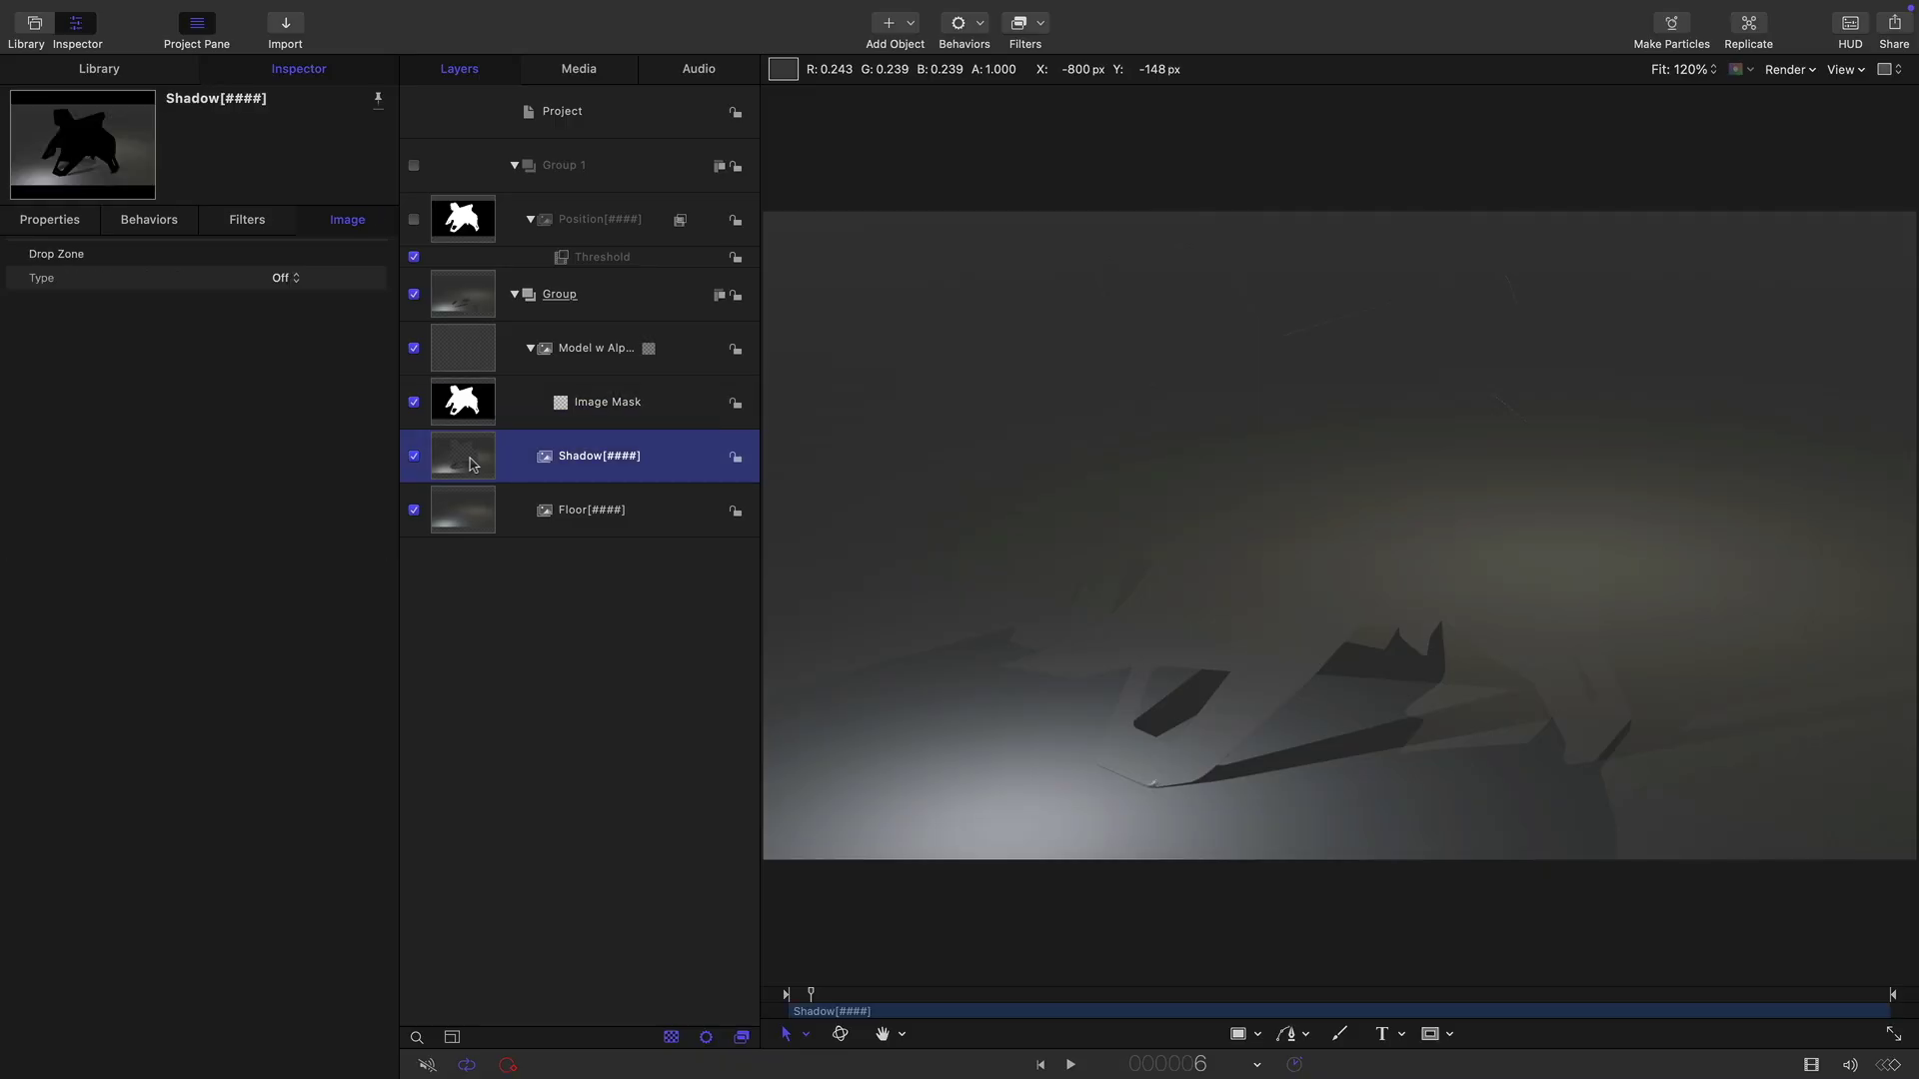
pyautogui.click(41, 220)
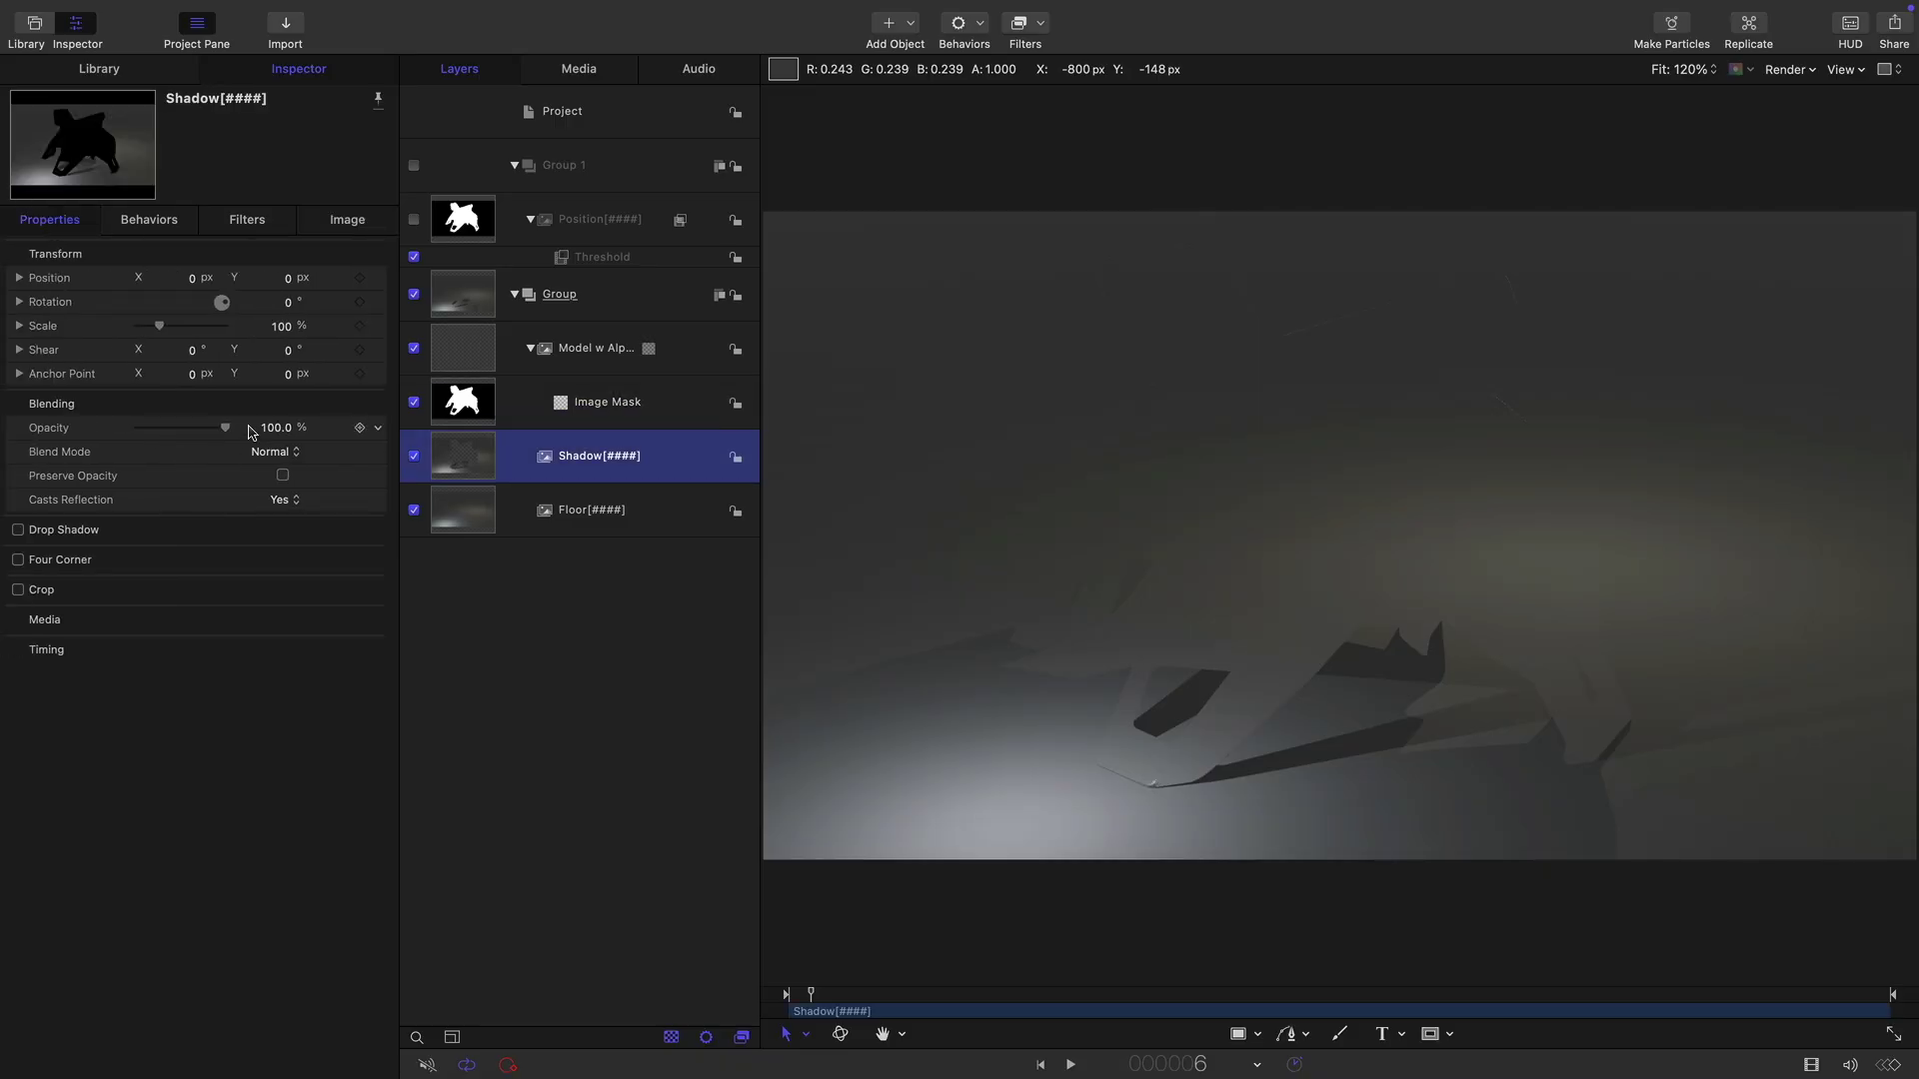
pyautogui.moveTo(229, 432); pyautogui.dragTo(25, 429)
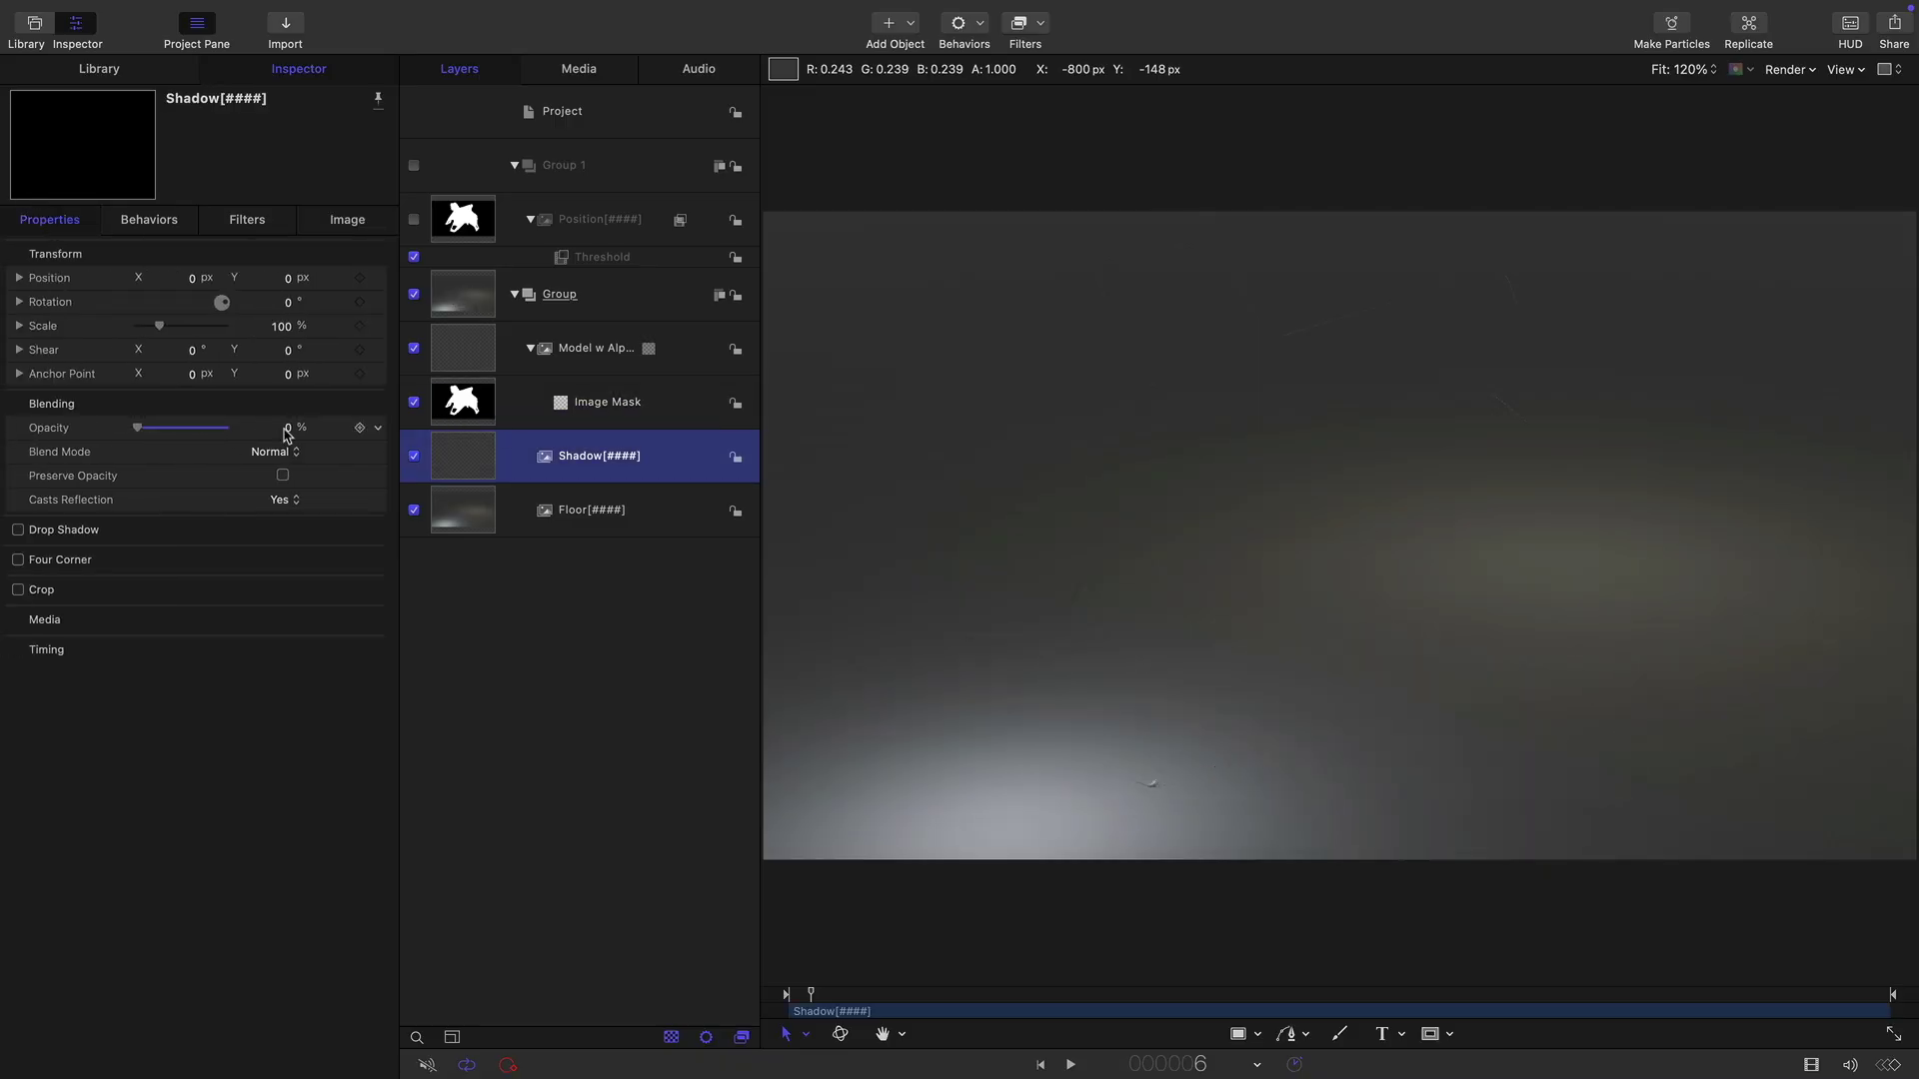
pyautogui.click(362, 432)
pyautogui.moveTo(1332, 1002); pyautogui.dragTo(1588, 1010)
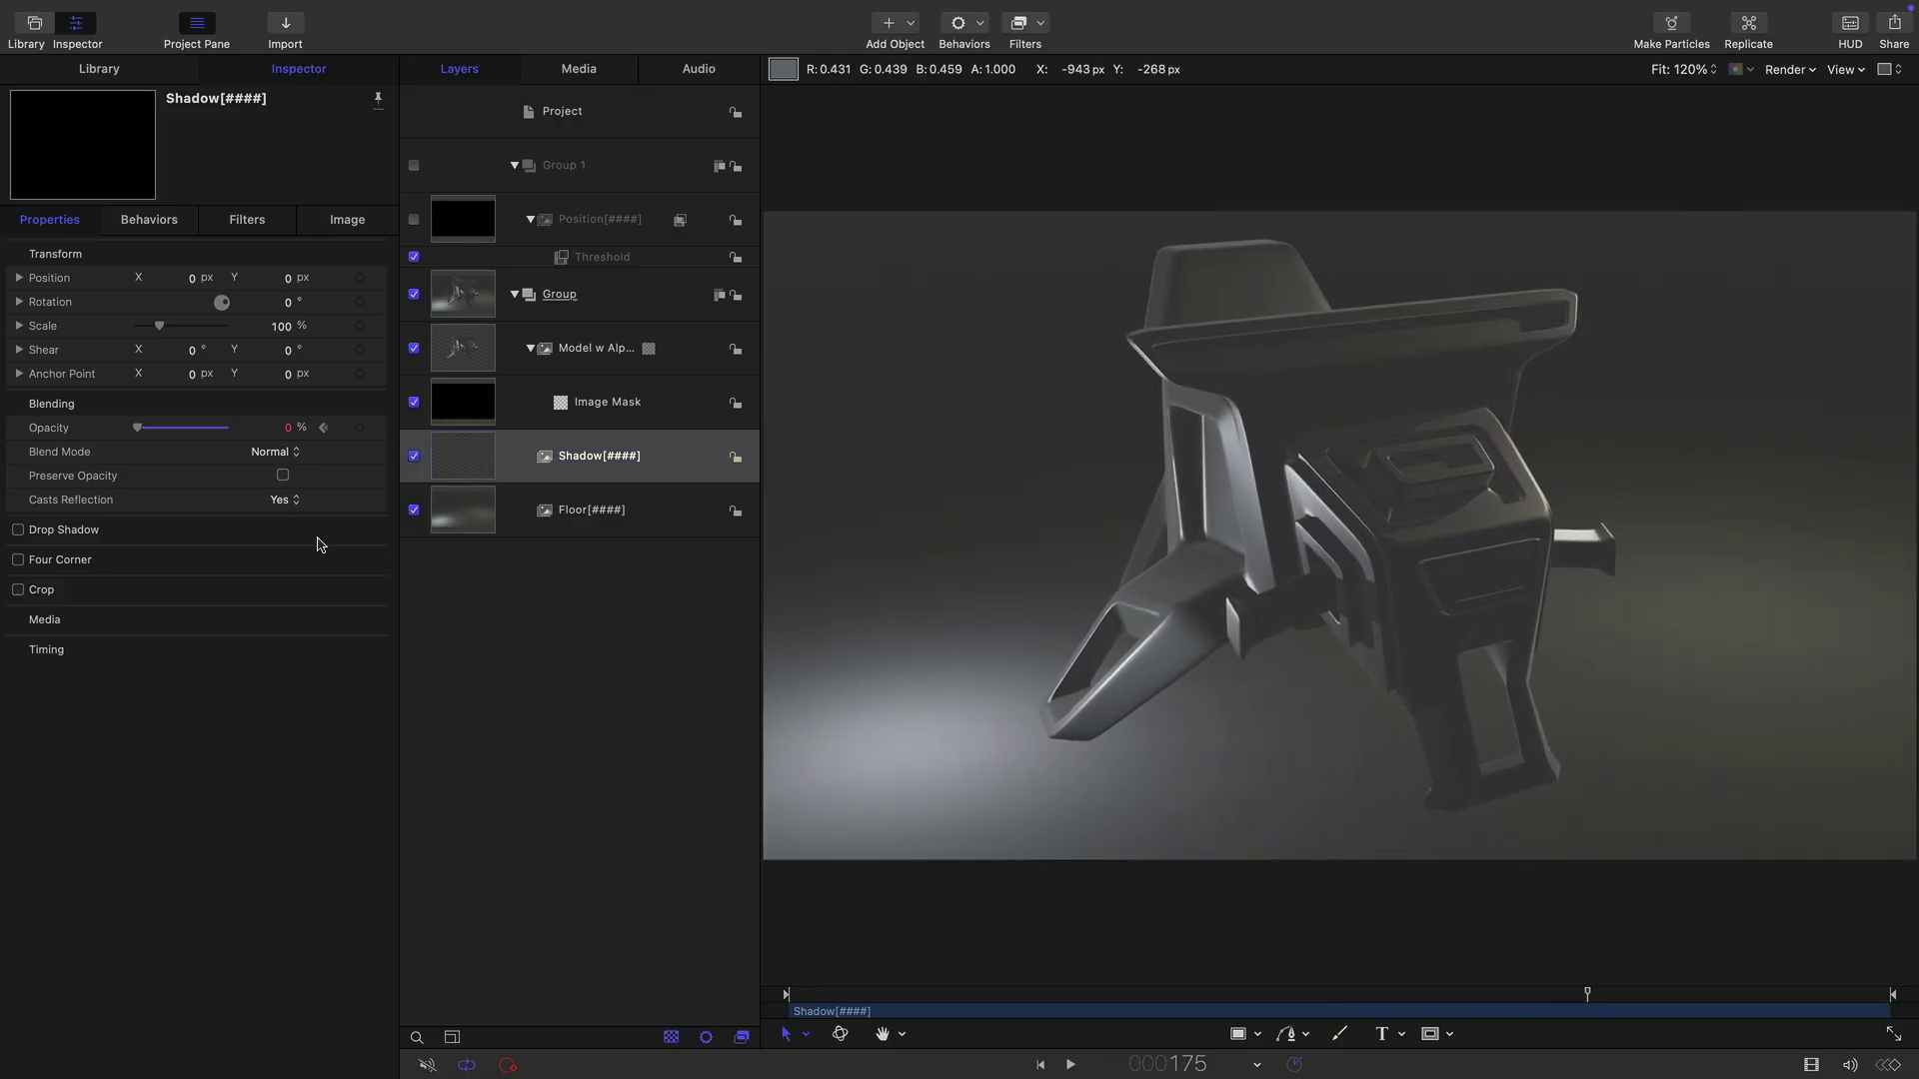
pyautogui.moveTo(139, 426); pyautogui.dragTo(228, 427)
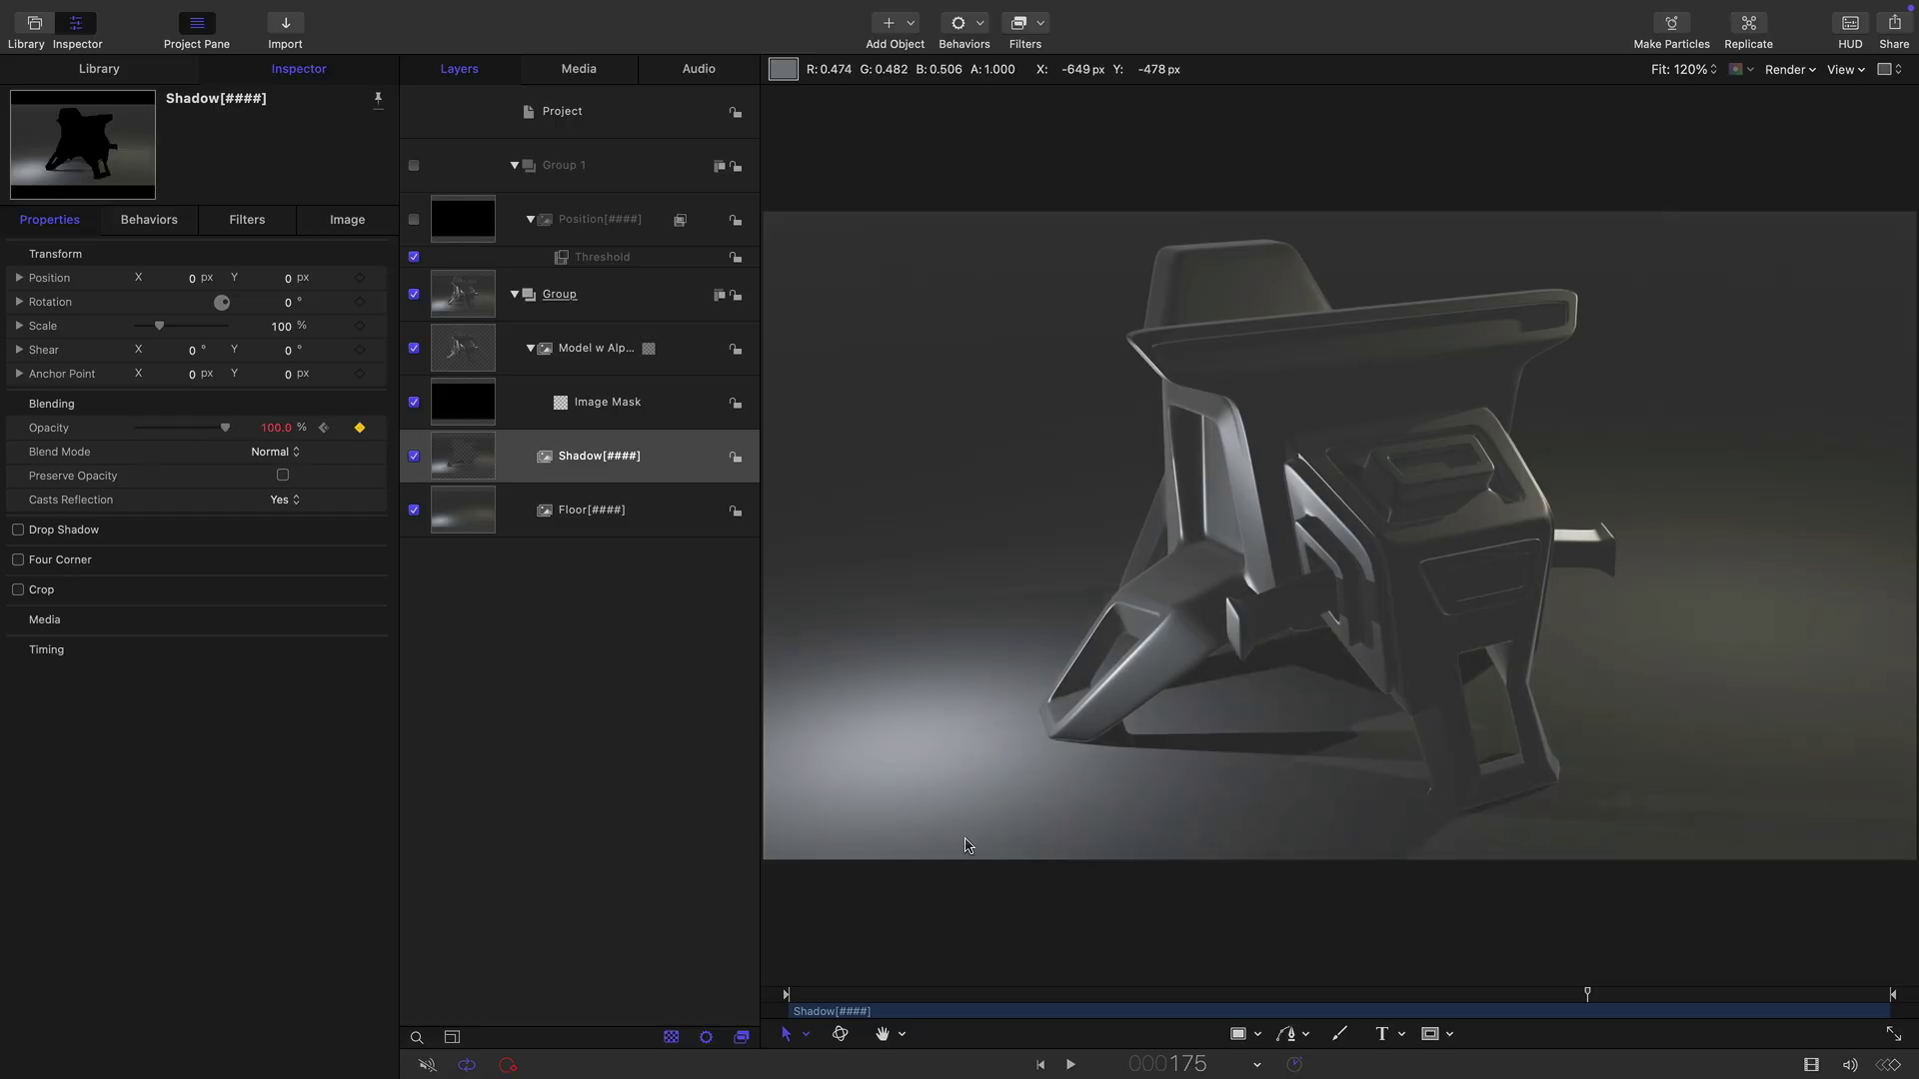
pyautogui.moveTo(871, 1006); pyautogui.dragTo(1211, 975)
# Apply Ease Out to the first opacity keyframe in the Keyframe Editor and review playback.
pyautogui.press('super+8')
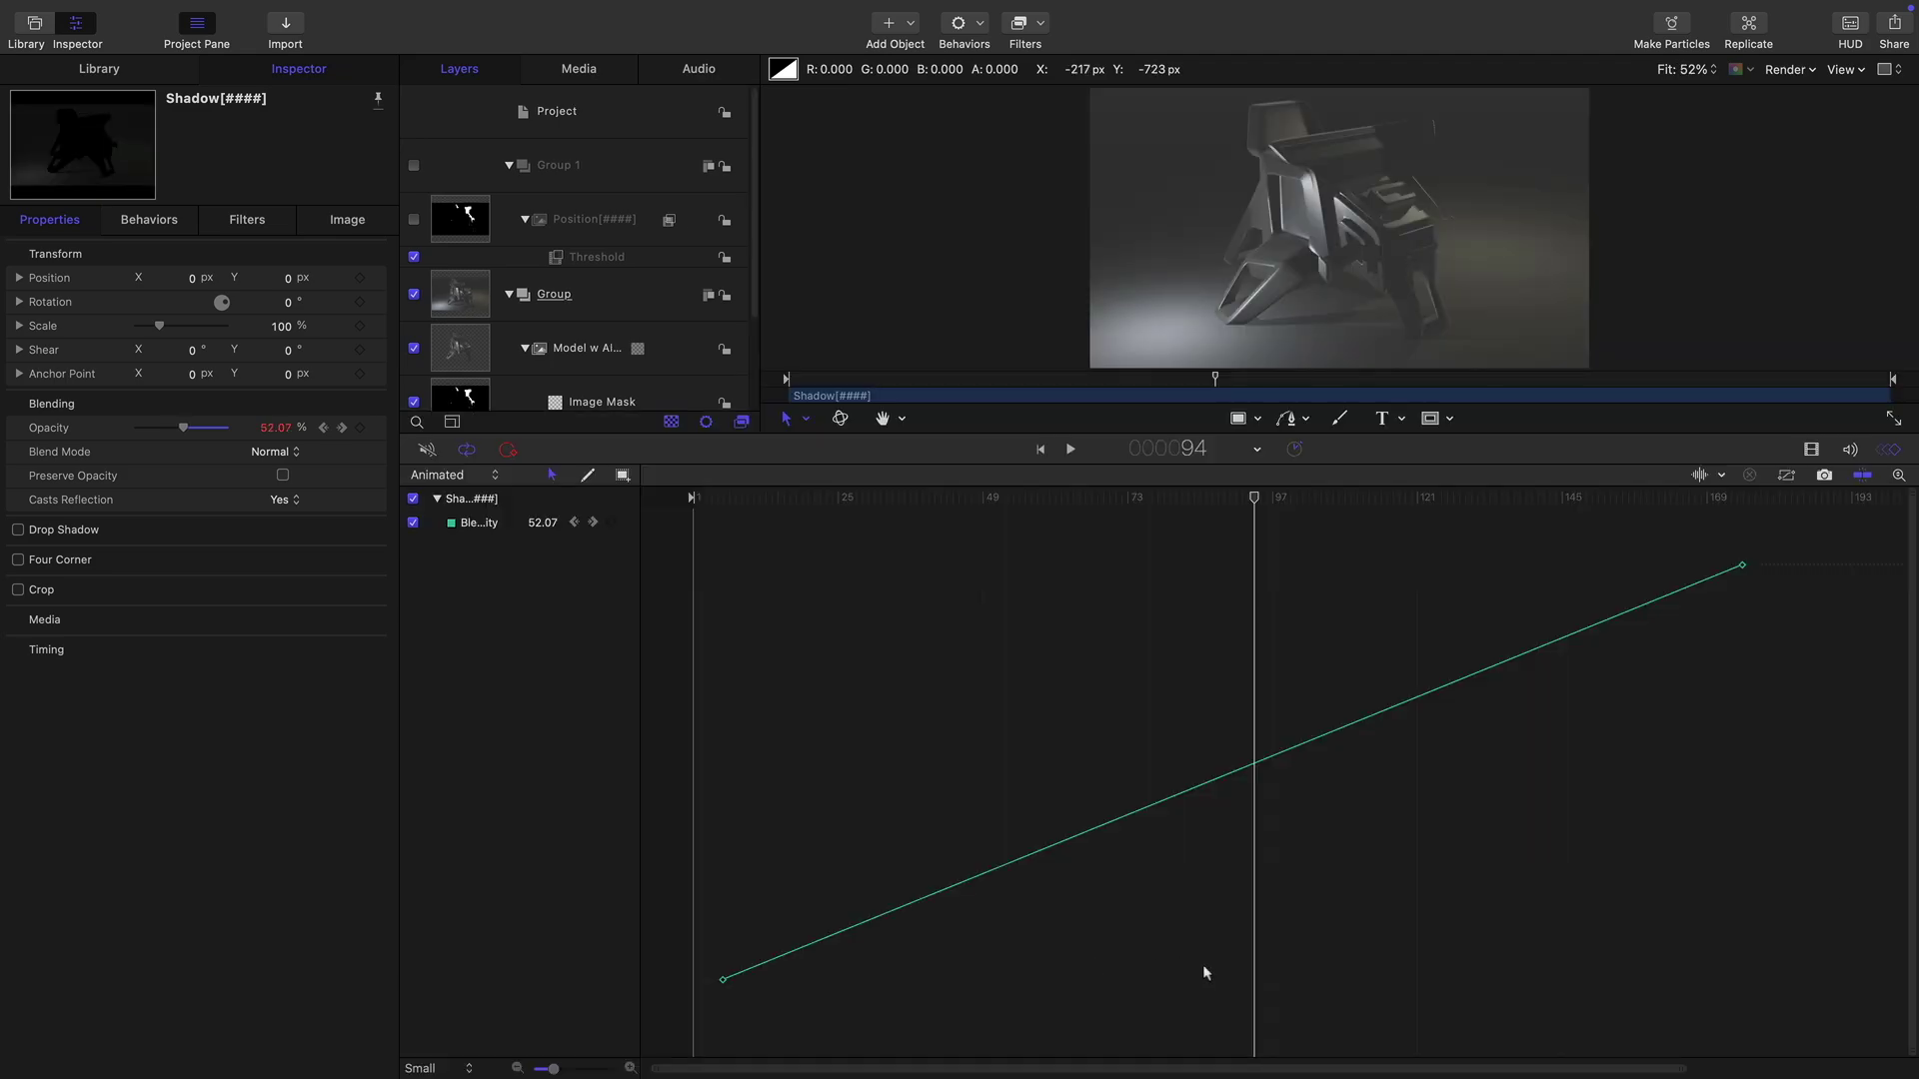
pyautogui.moveTo(689, 860); pyautogui.dragTo(843, 1040)
pyautogui.rightClick(723, 982)
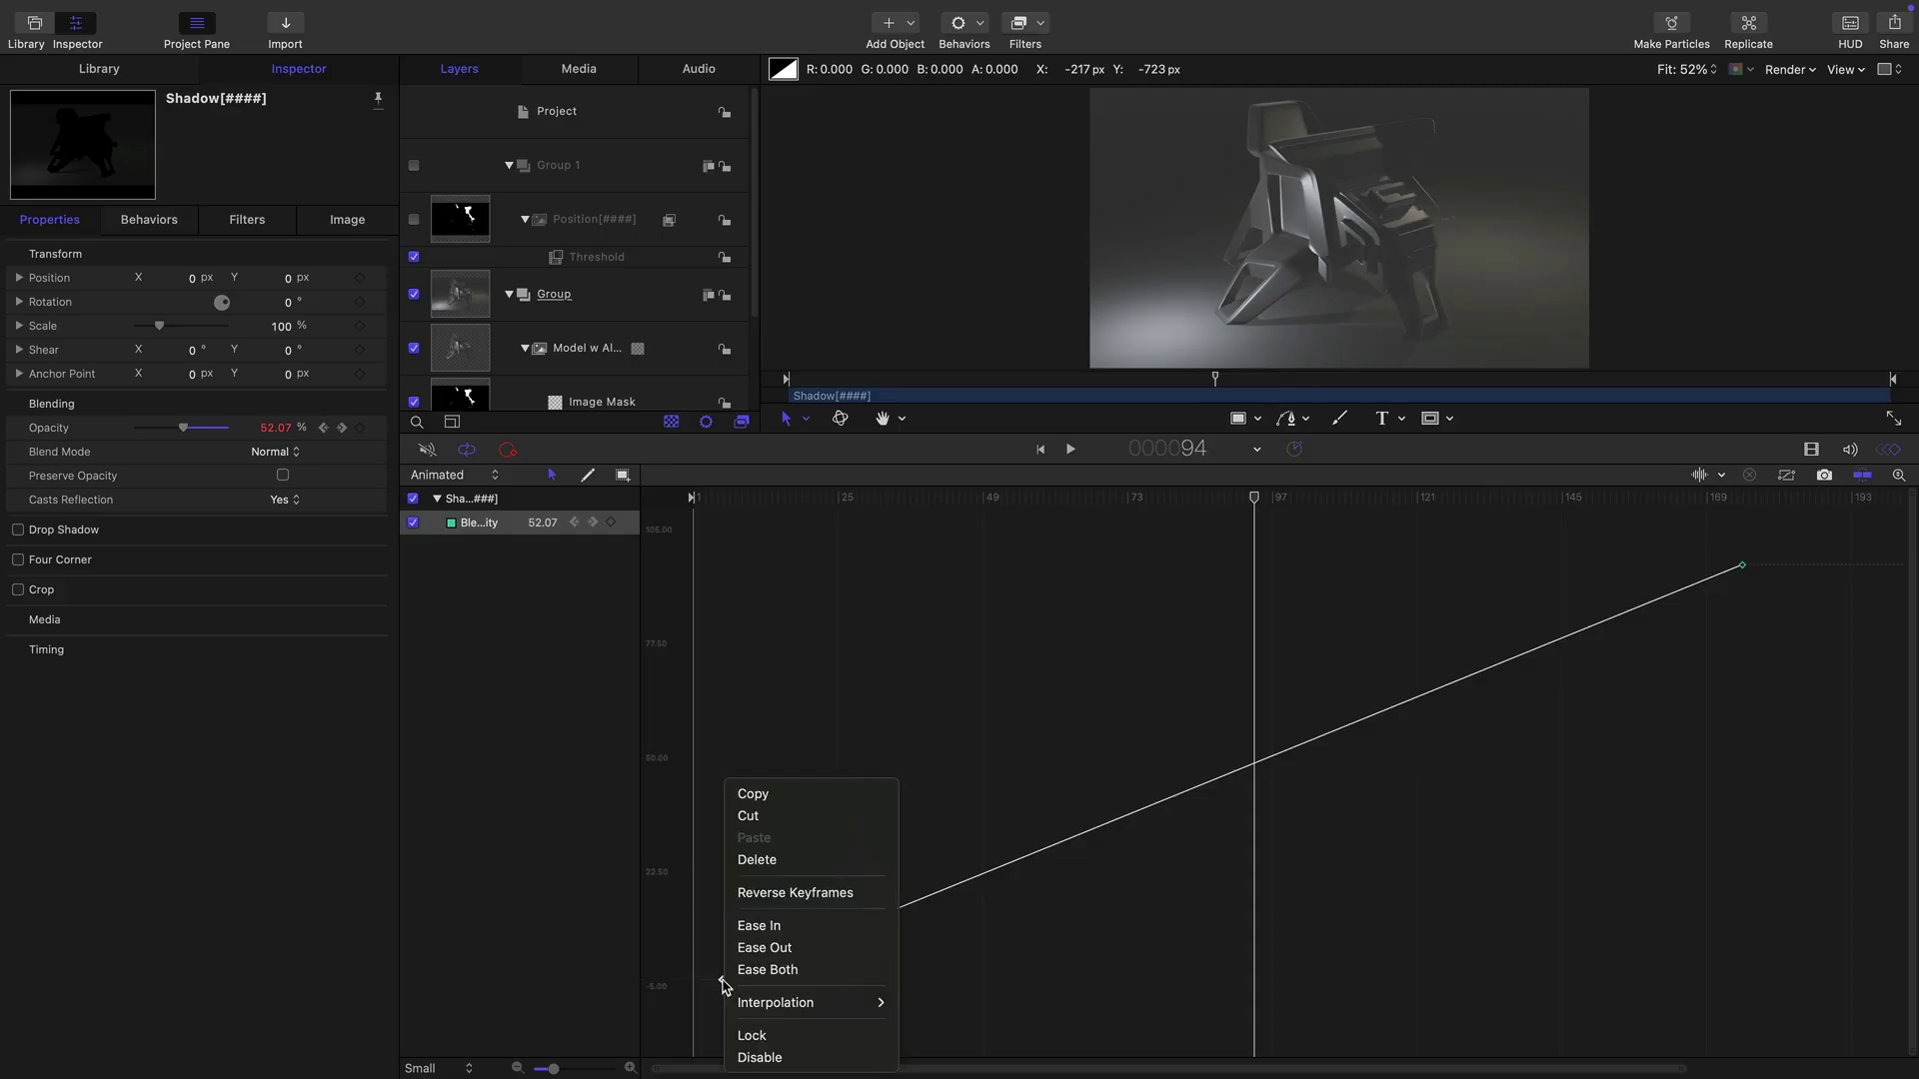
pyautogui.click(806, 950)
pyautogui.press('space')
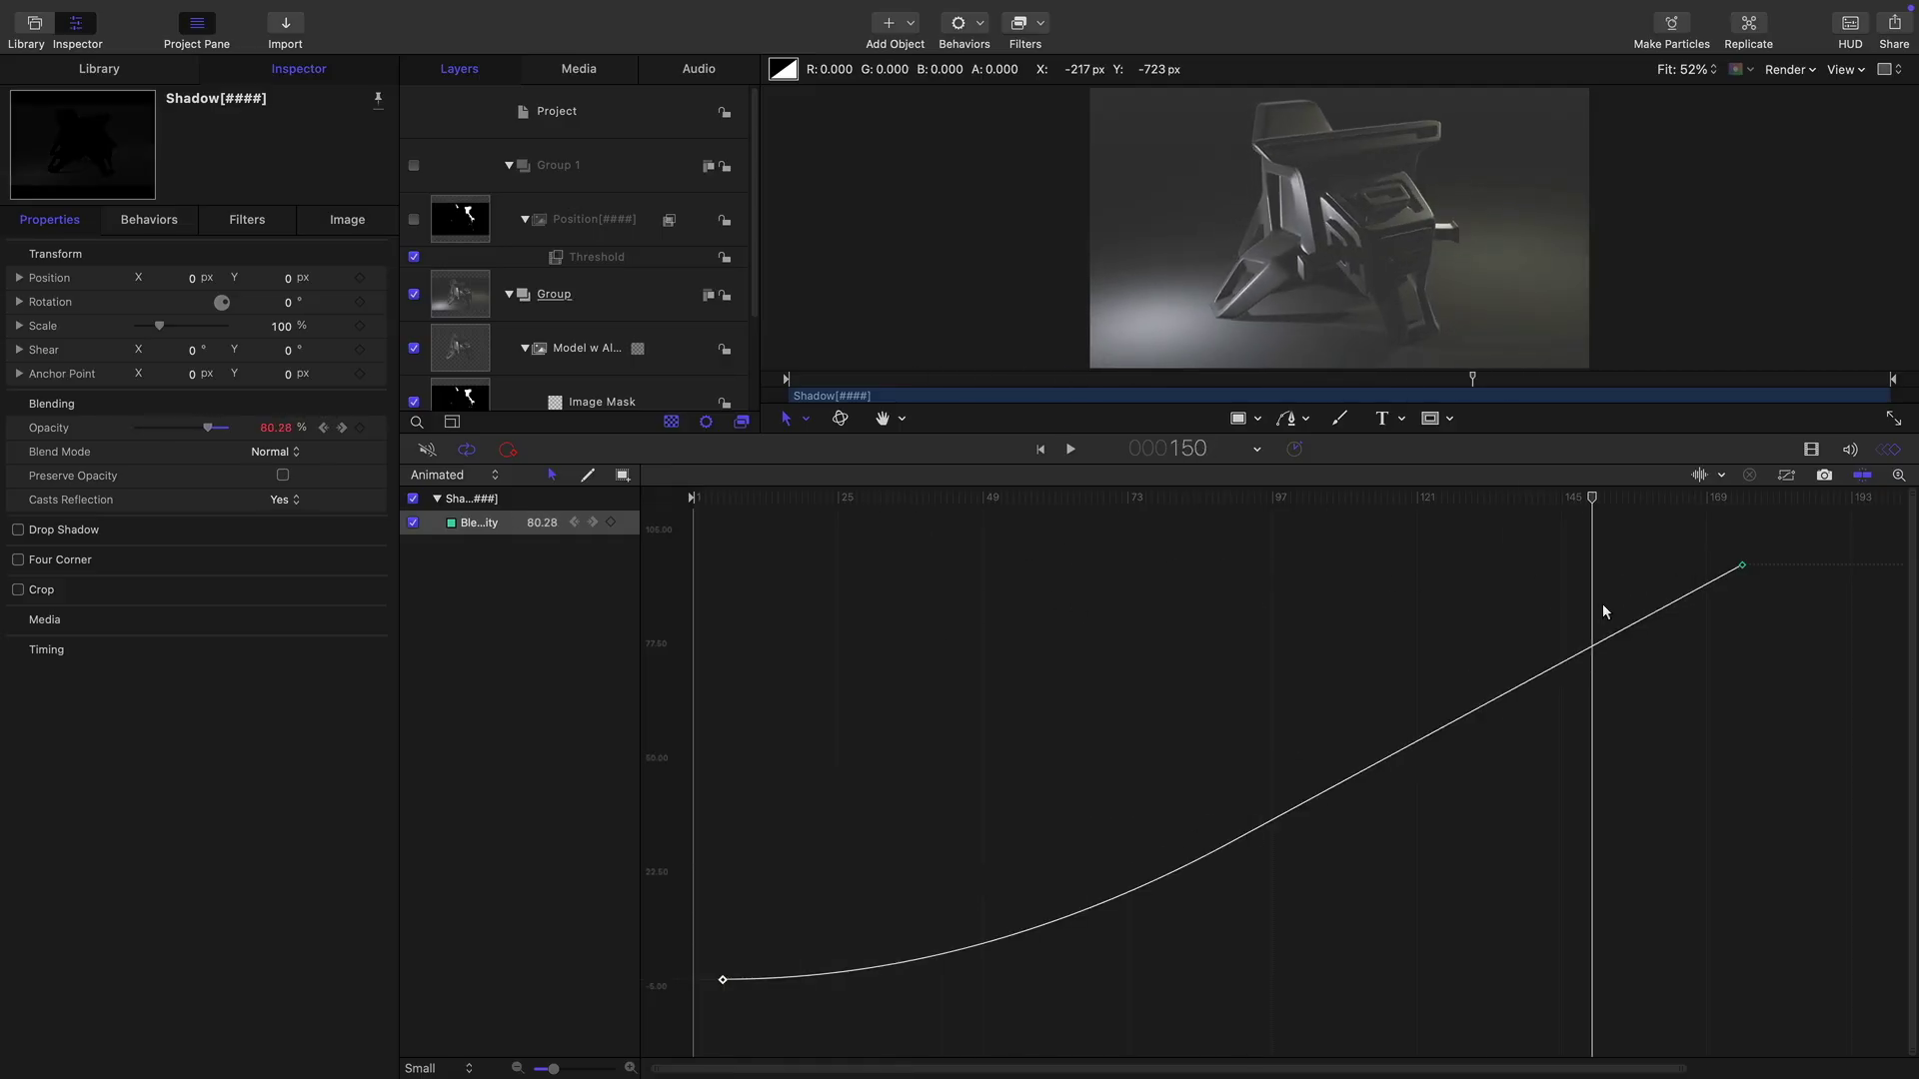
pyautogui.press('cmd+8')
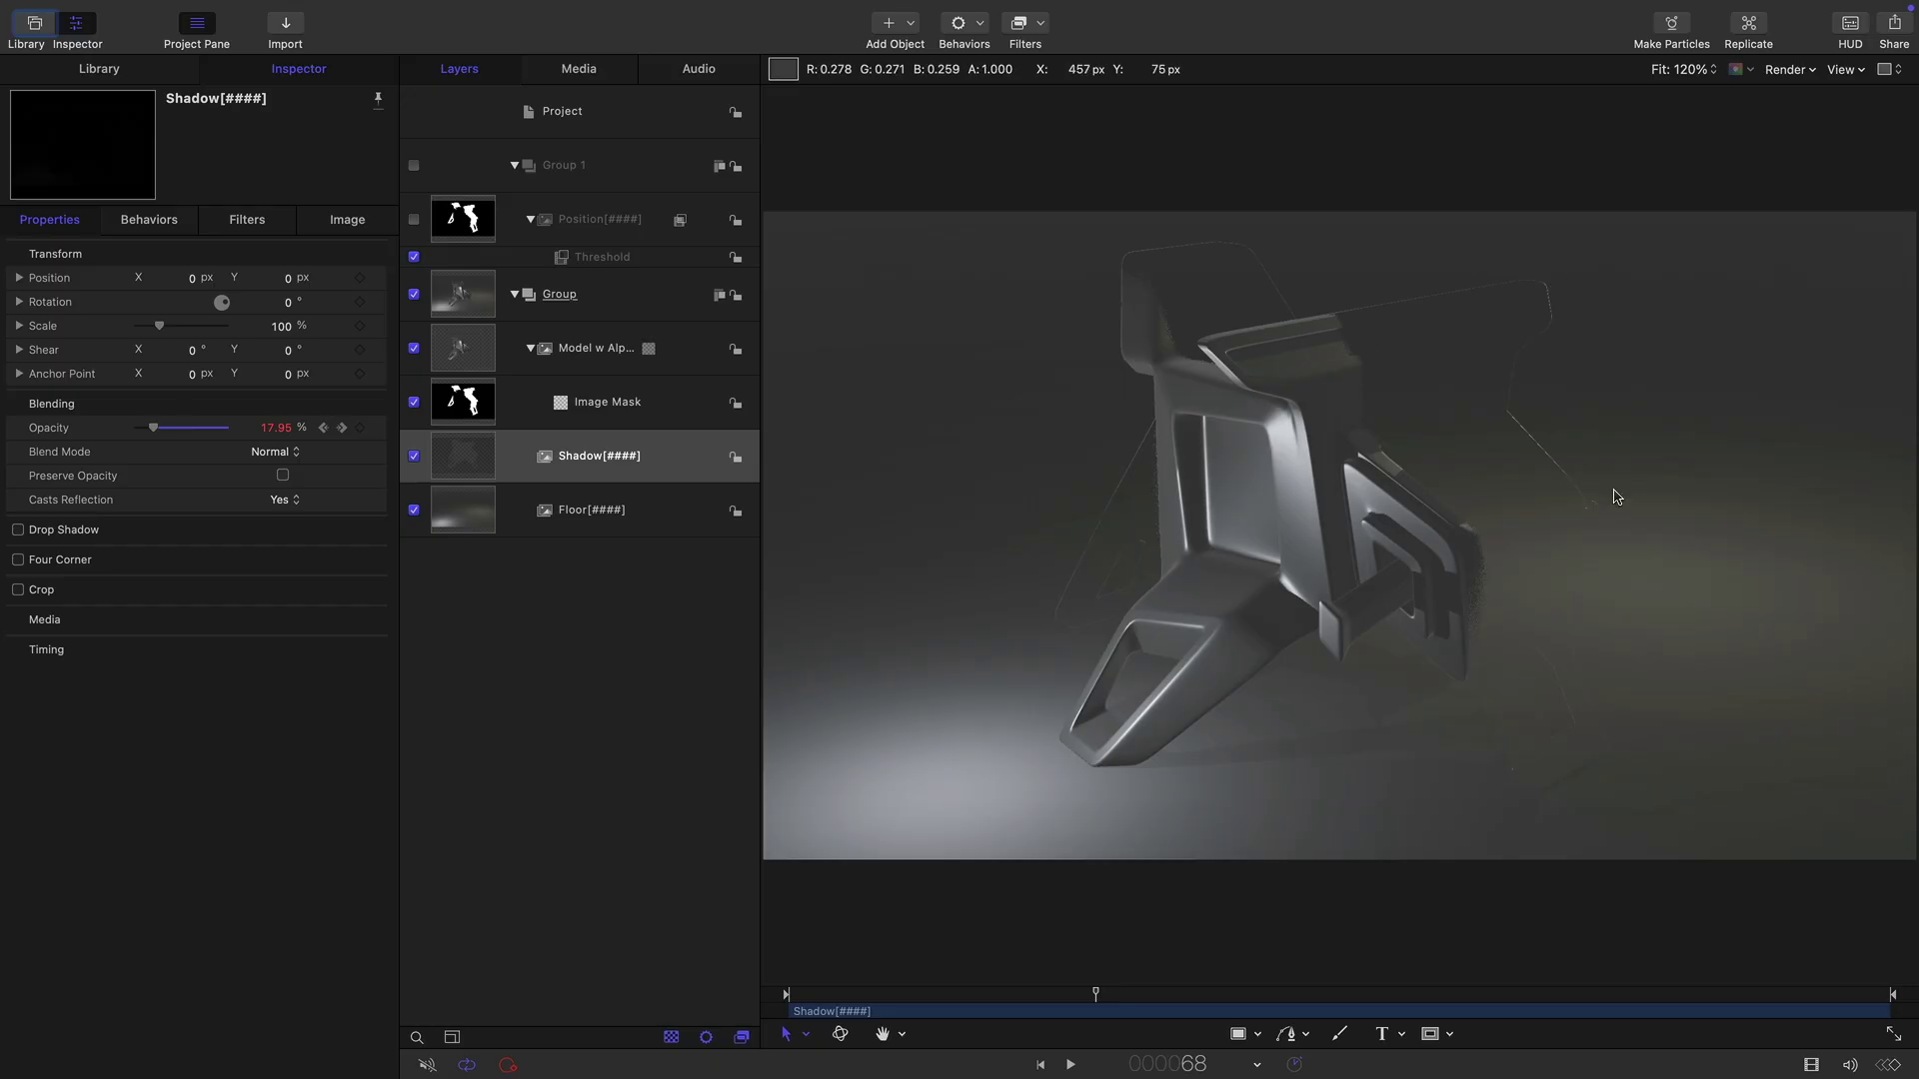
# Add a Stylize > MinMax filter to the Image Mask with Mode Maximum and Radius 1.
pyautogui.click(465, 408)
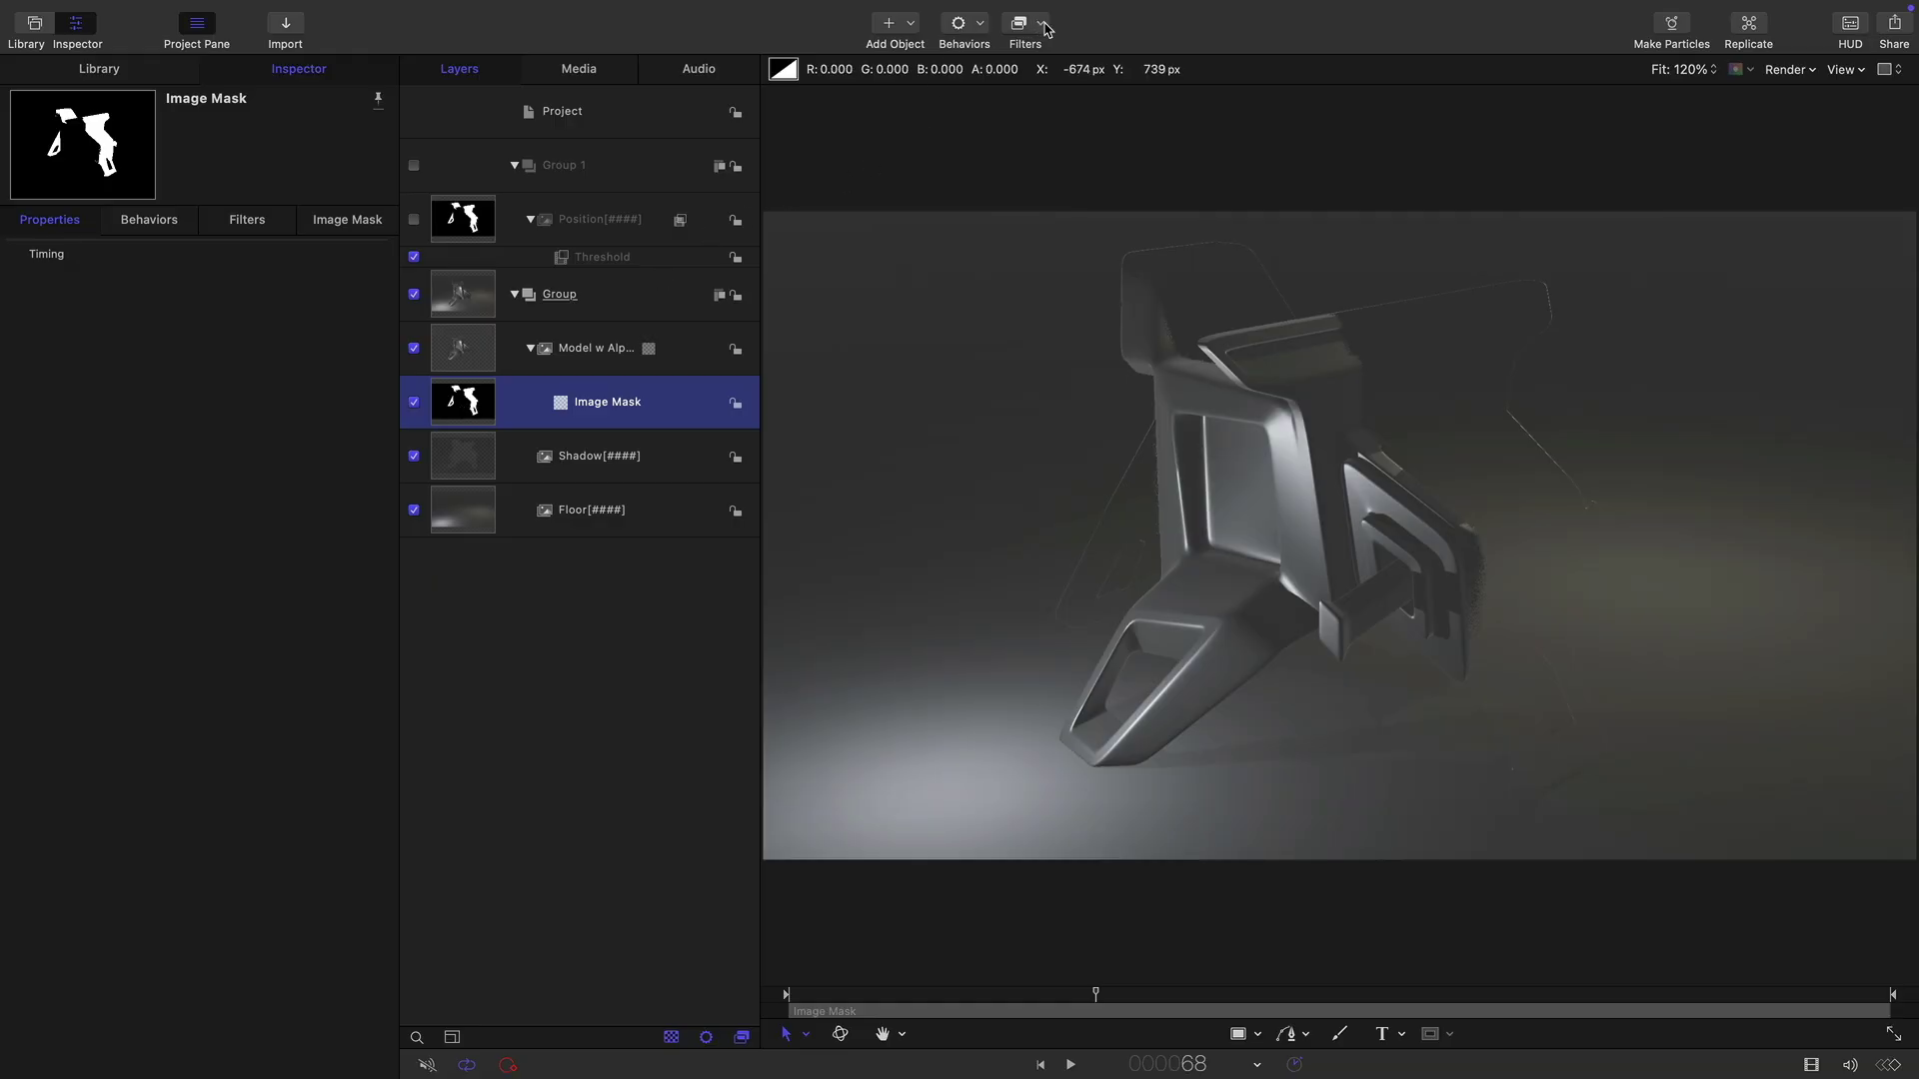
pyautogui.click(1040, 30)
pyautogui.moveTo(1090, 389)
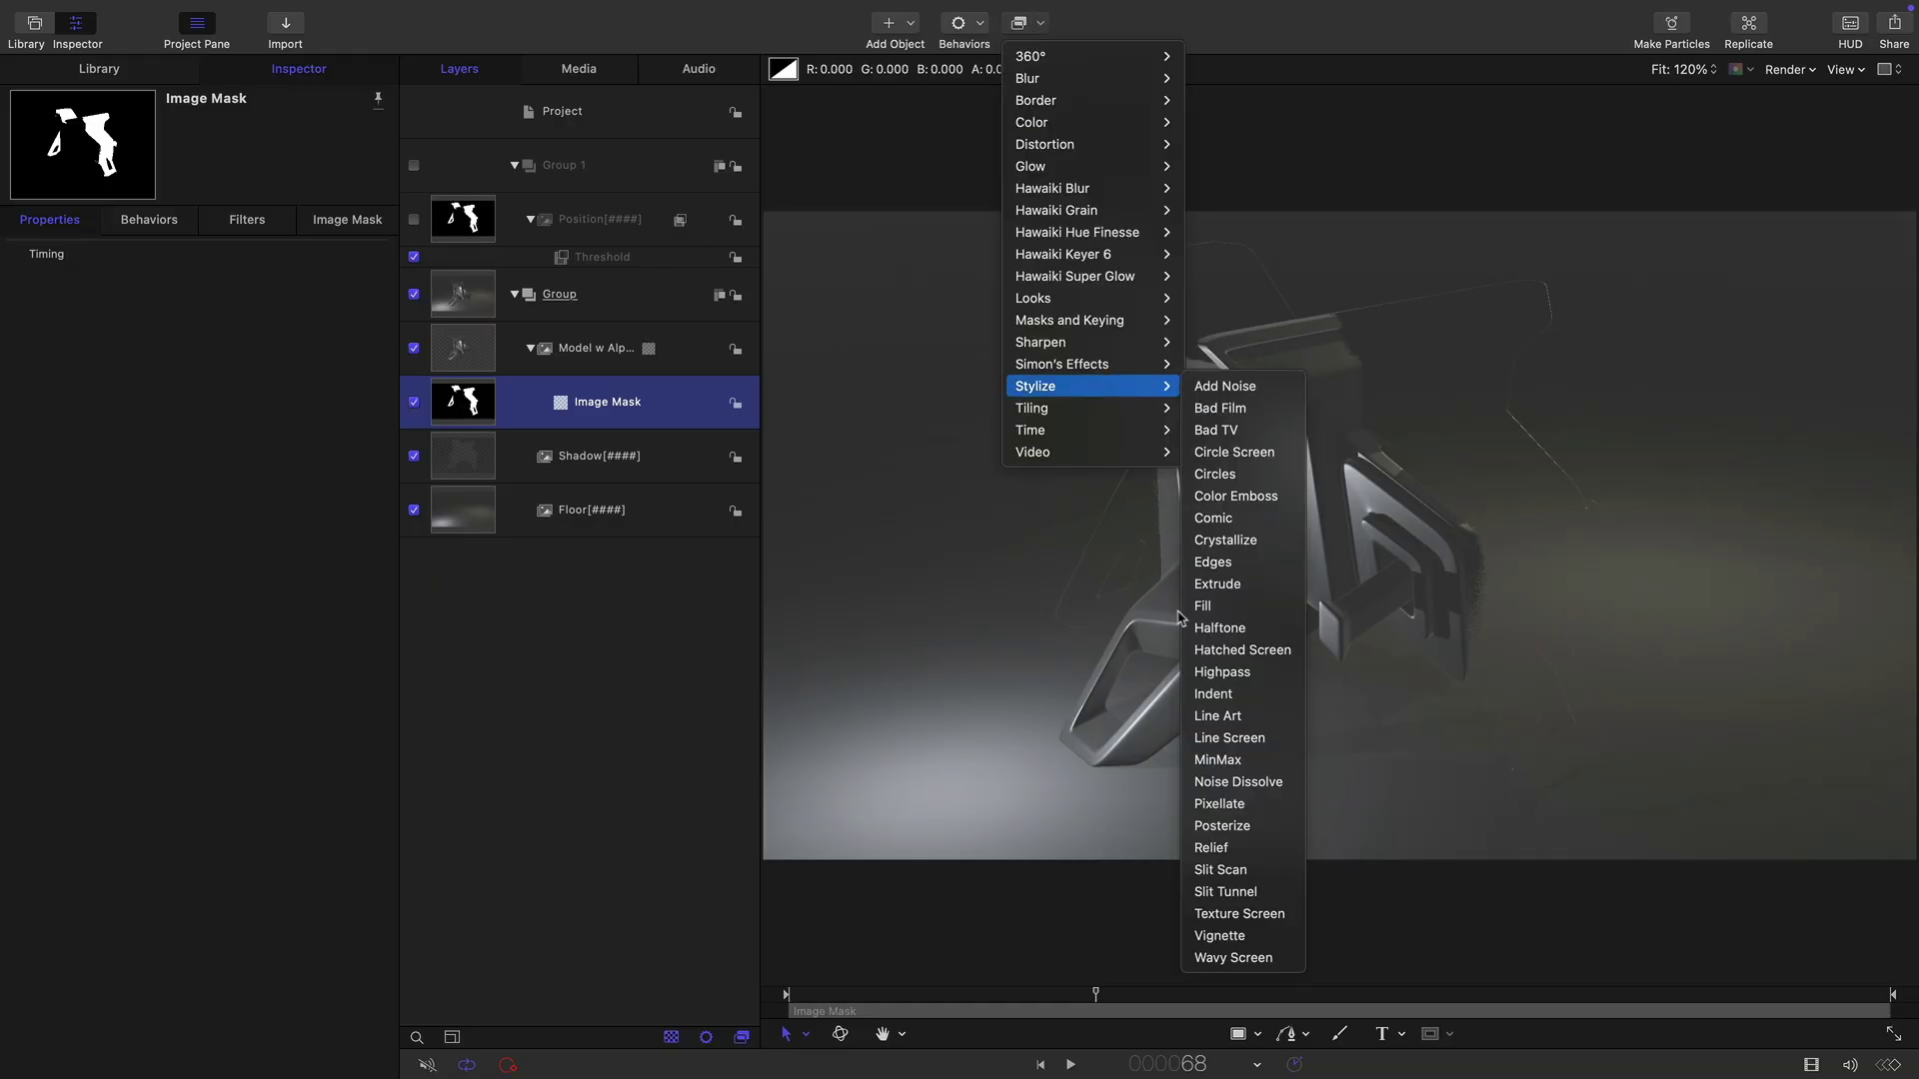
pyautogui.click(1277, 760)
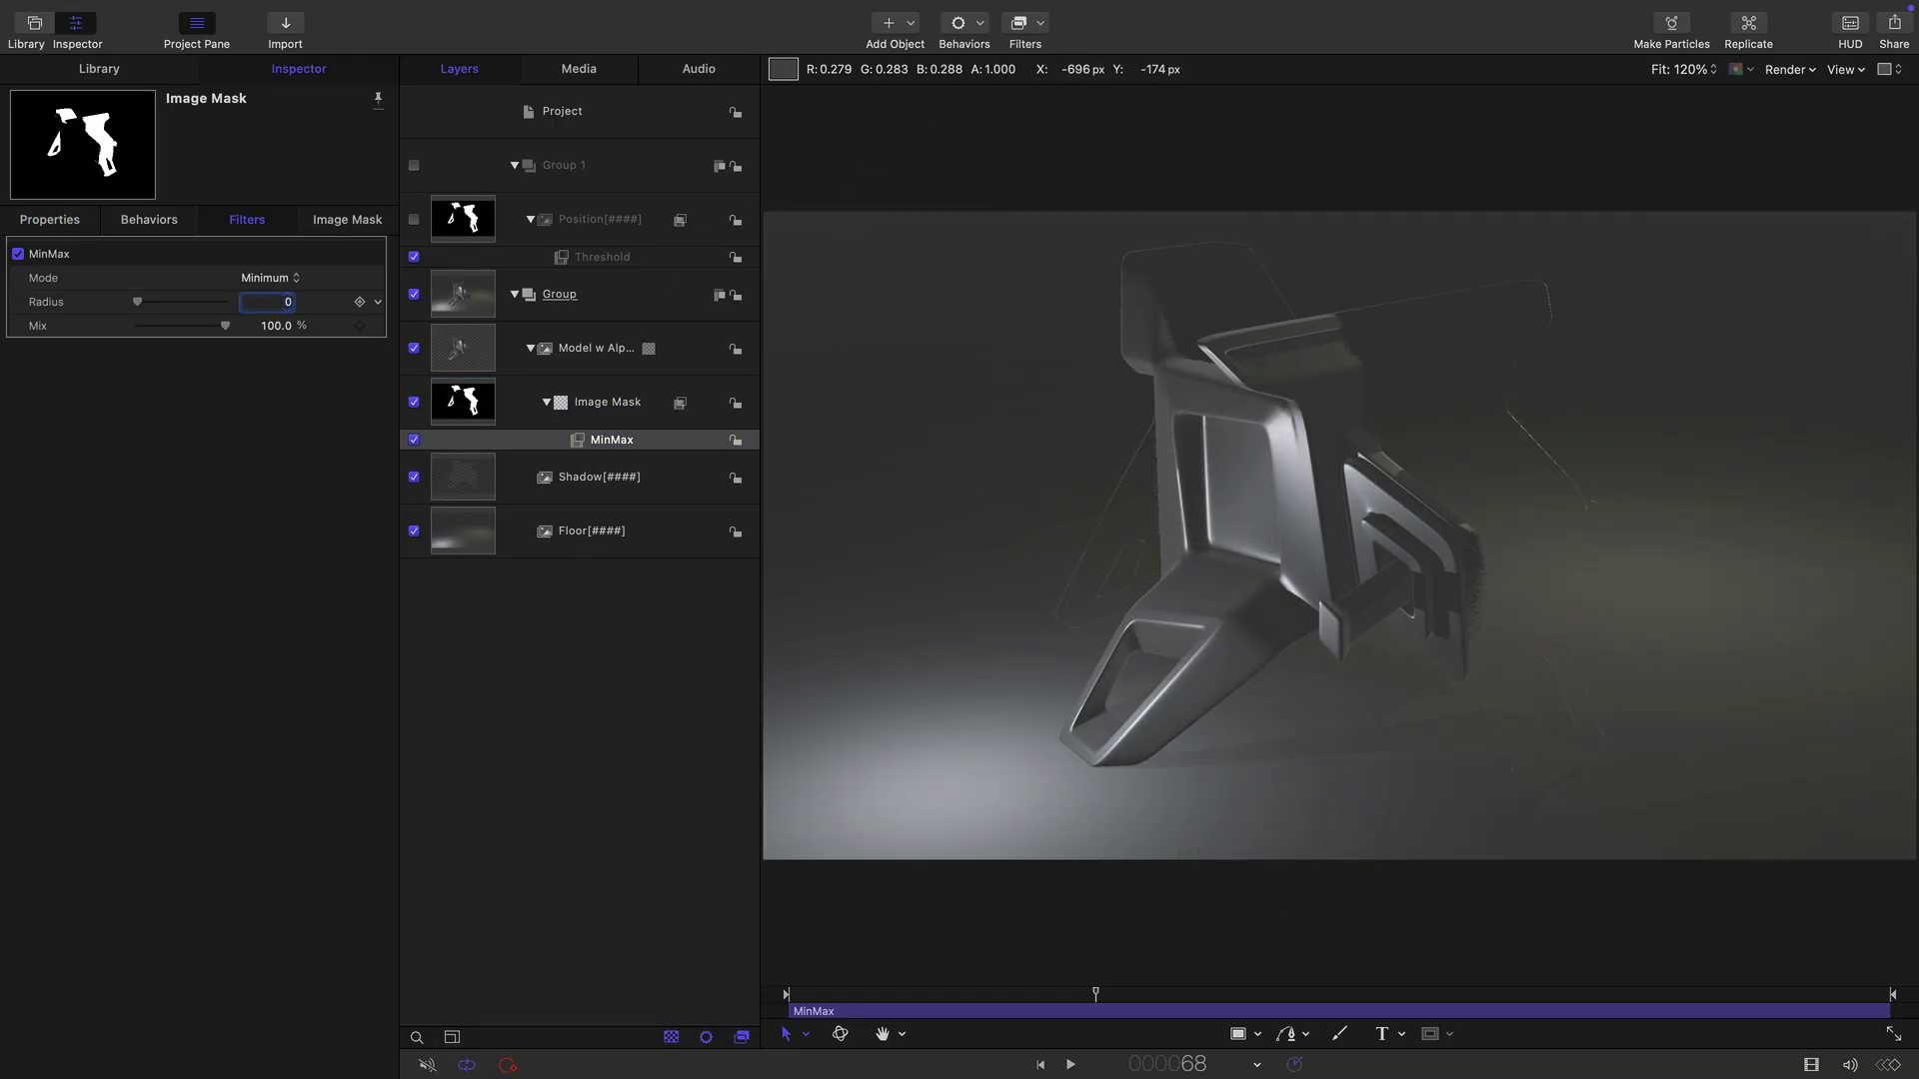
pyautogui.click(267, 278)
pyautogui.click(295, 301)
pyautogui.write('1')
pyautogui.press('Return')
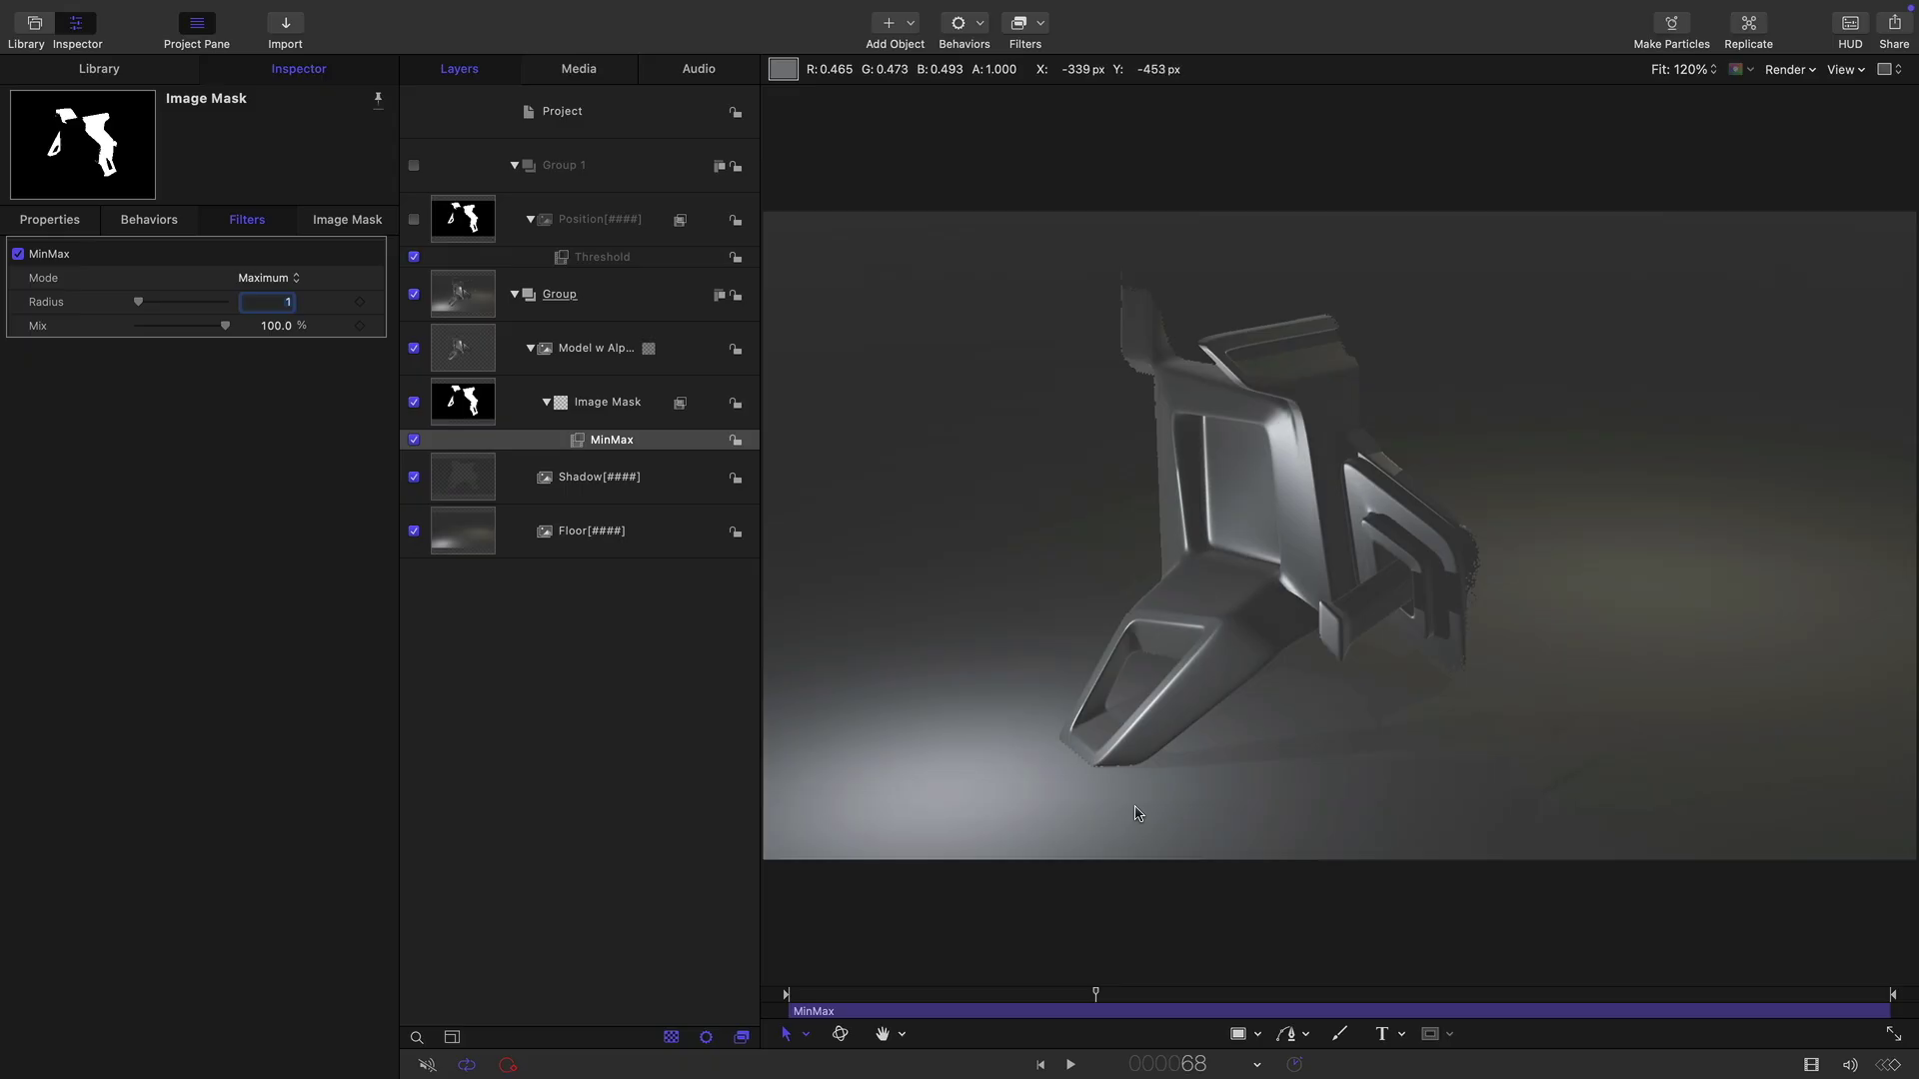
pyautogui.press('space')
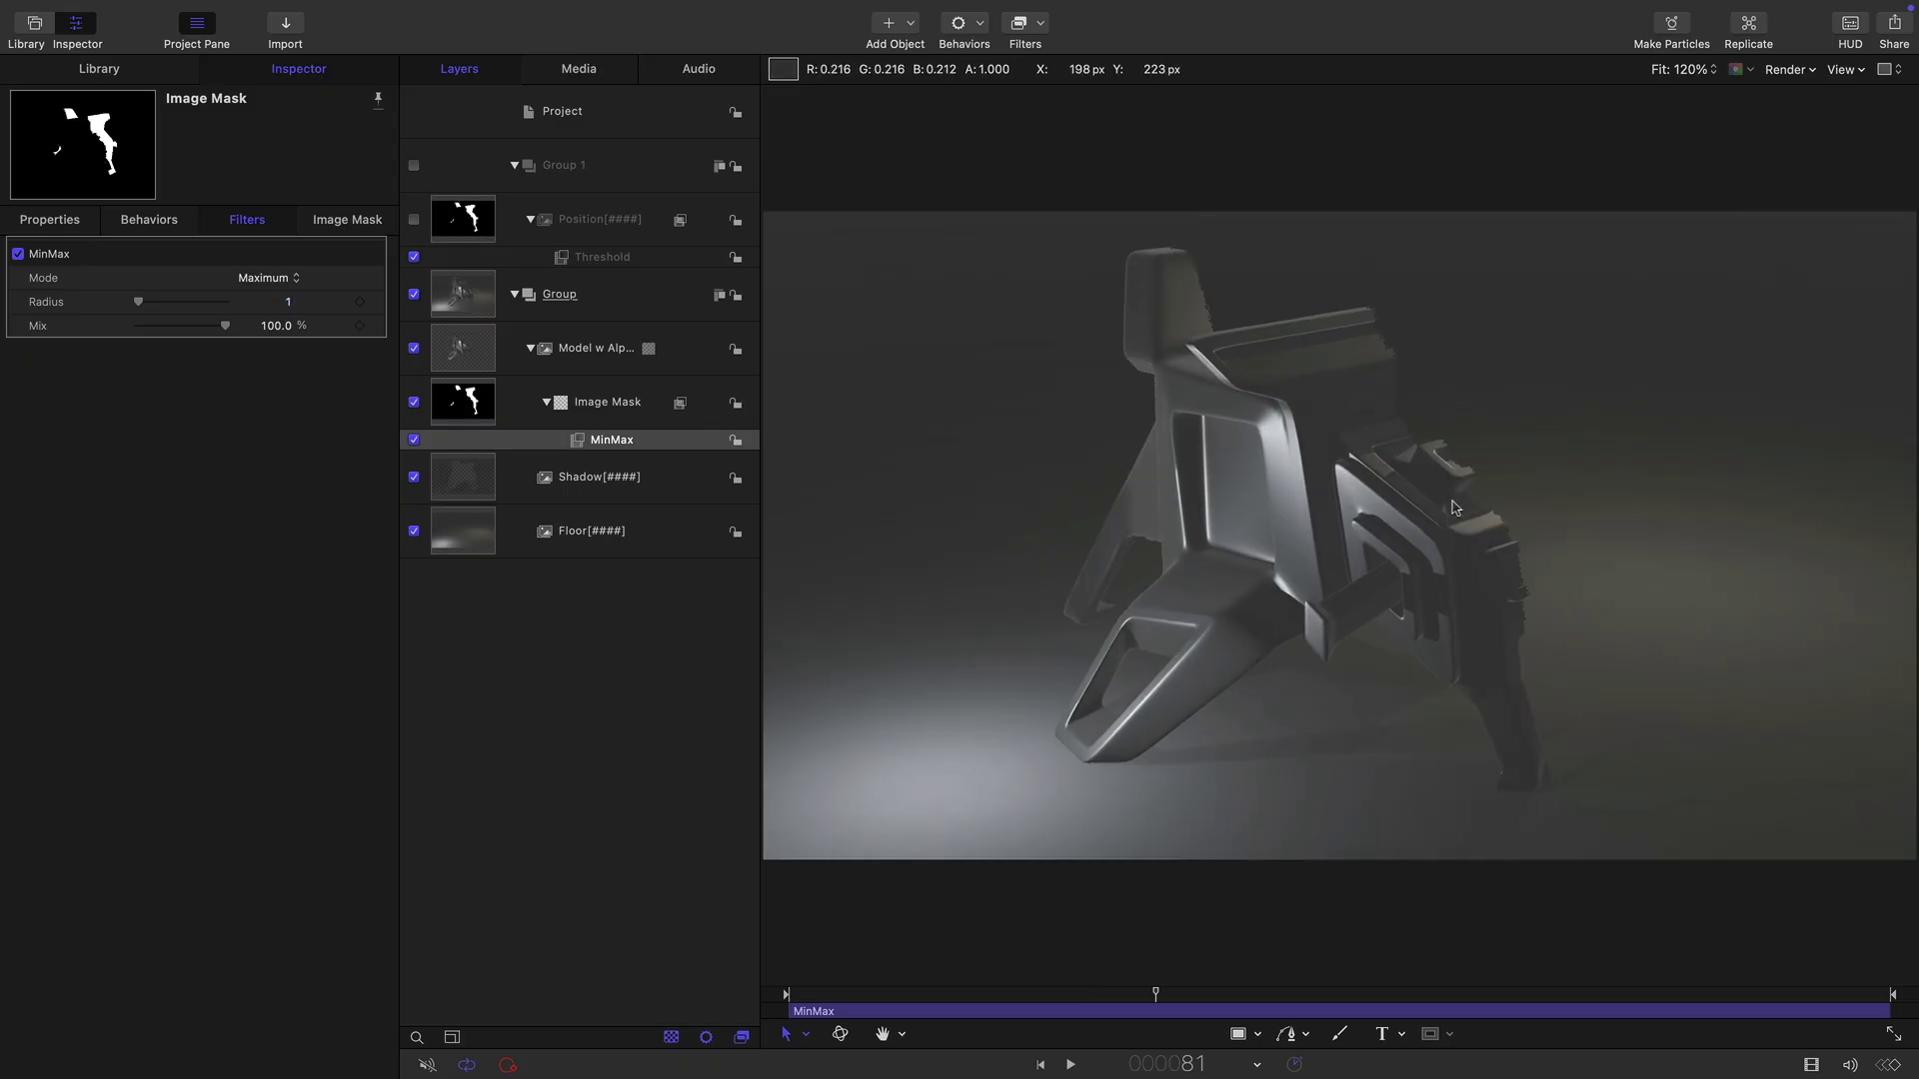
pyautogui.click(513, 165)
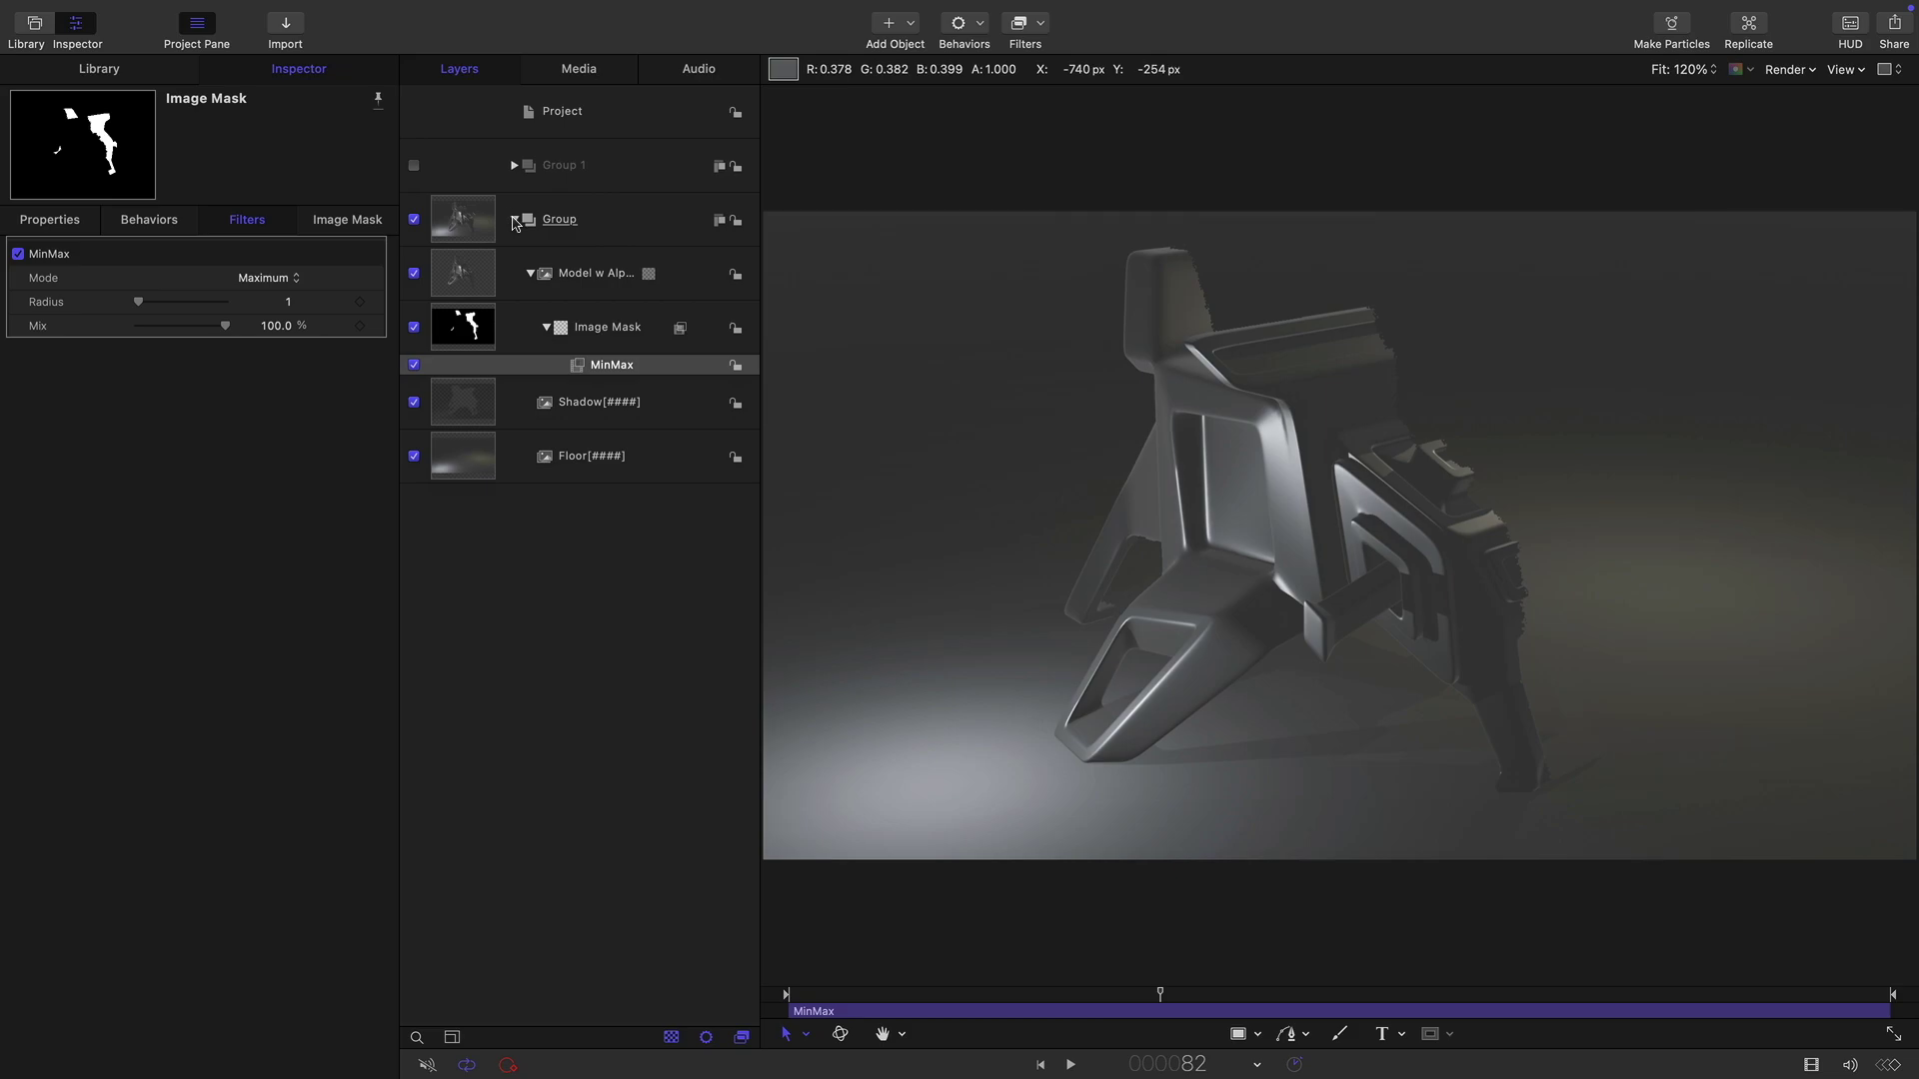
# Rename Group 1 to Matte.
pyautogui.click(513, 219)
pyautogui.click(566, 162)
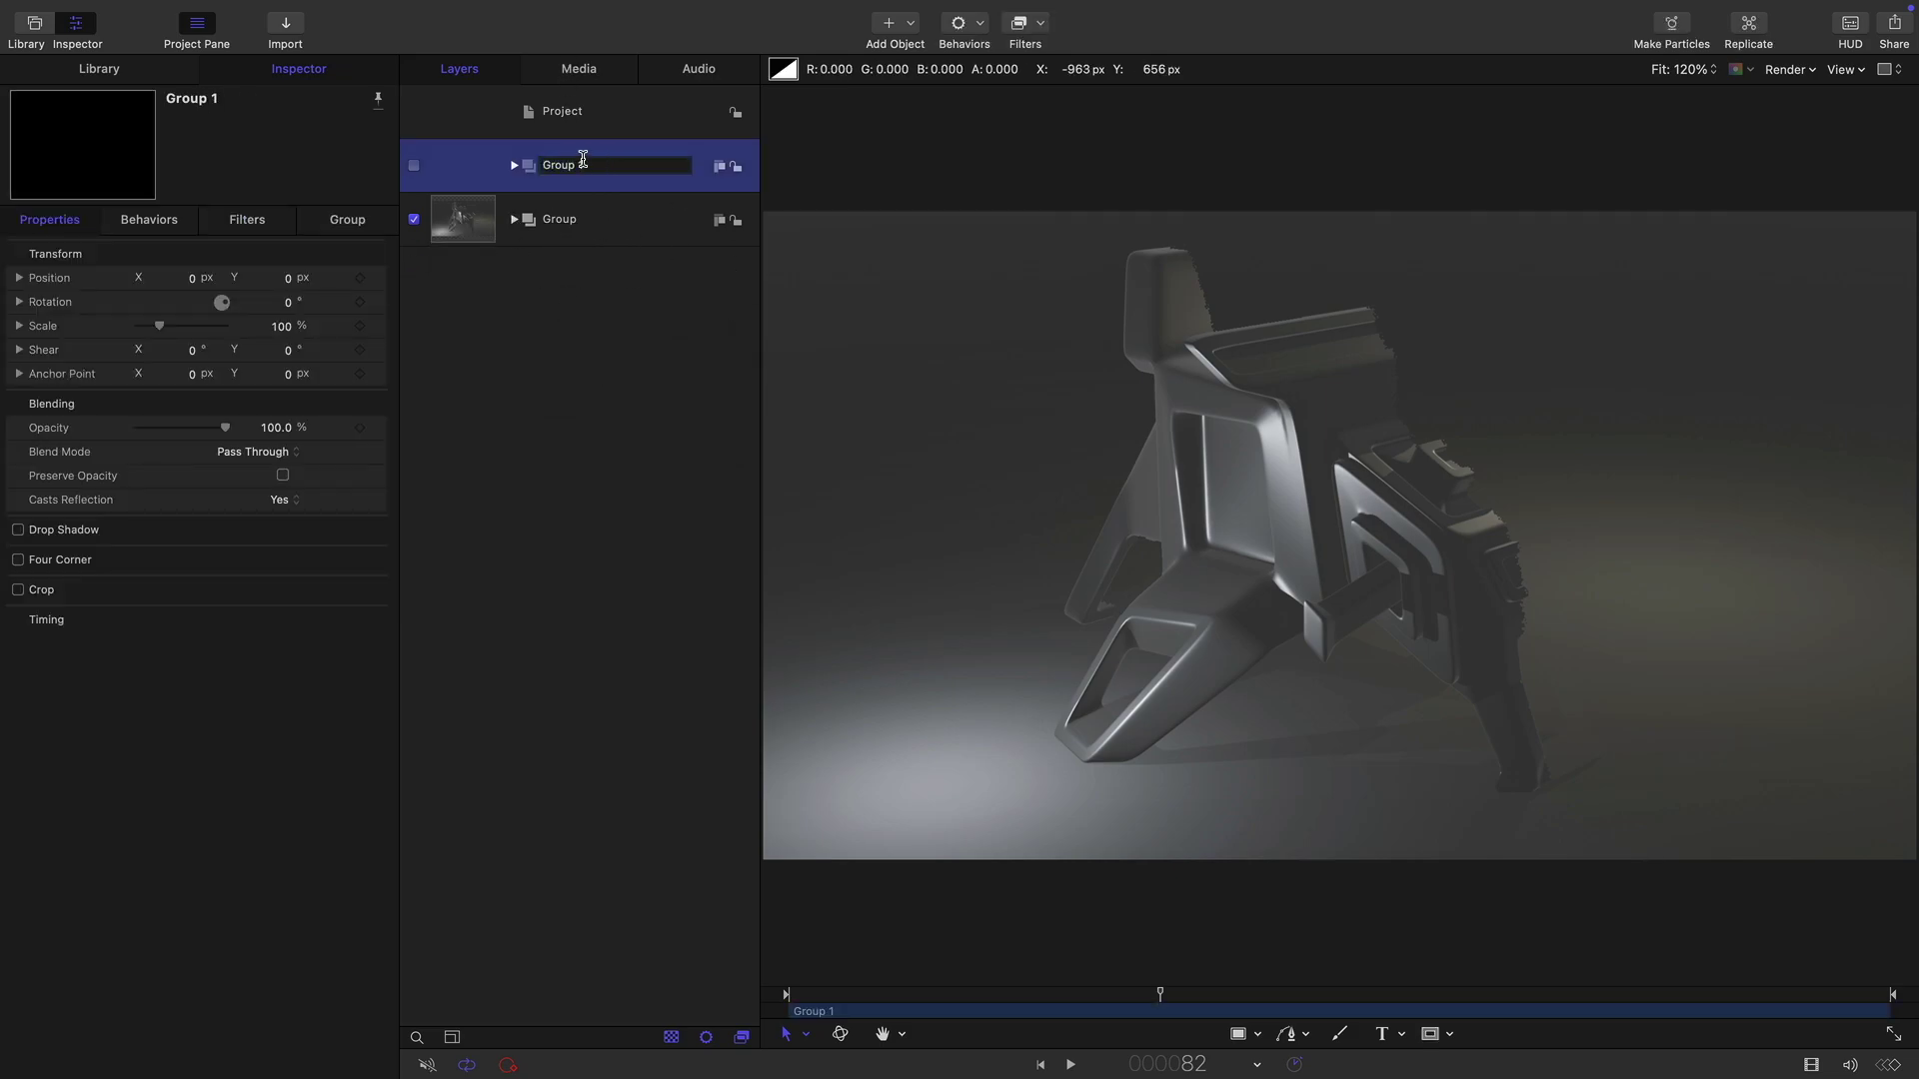
pyautogui.write('Matte')
pyautogui.press('Return')
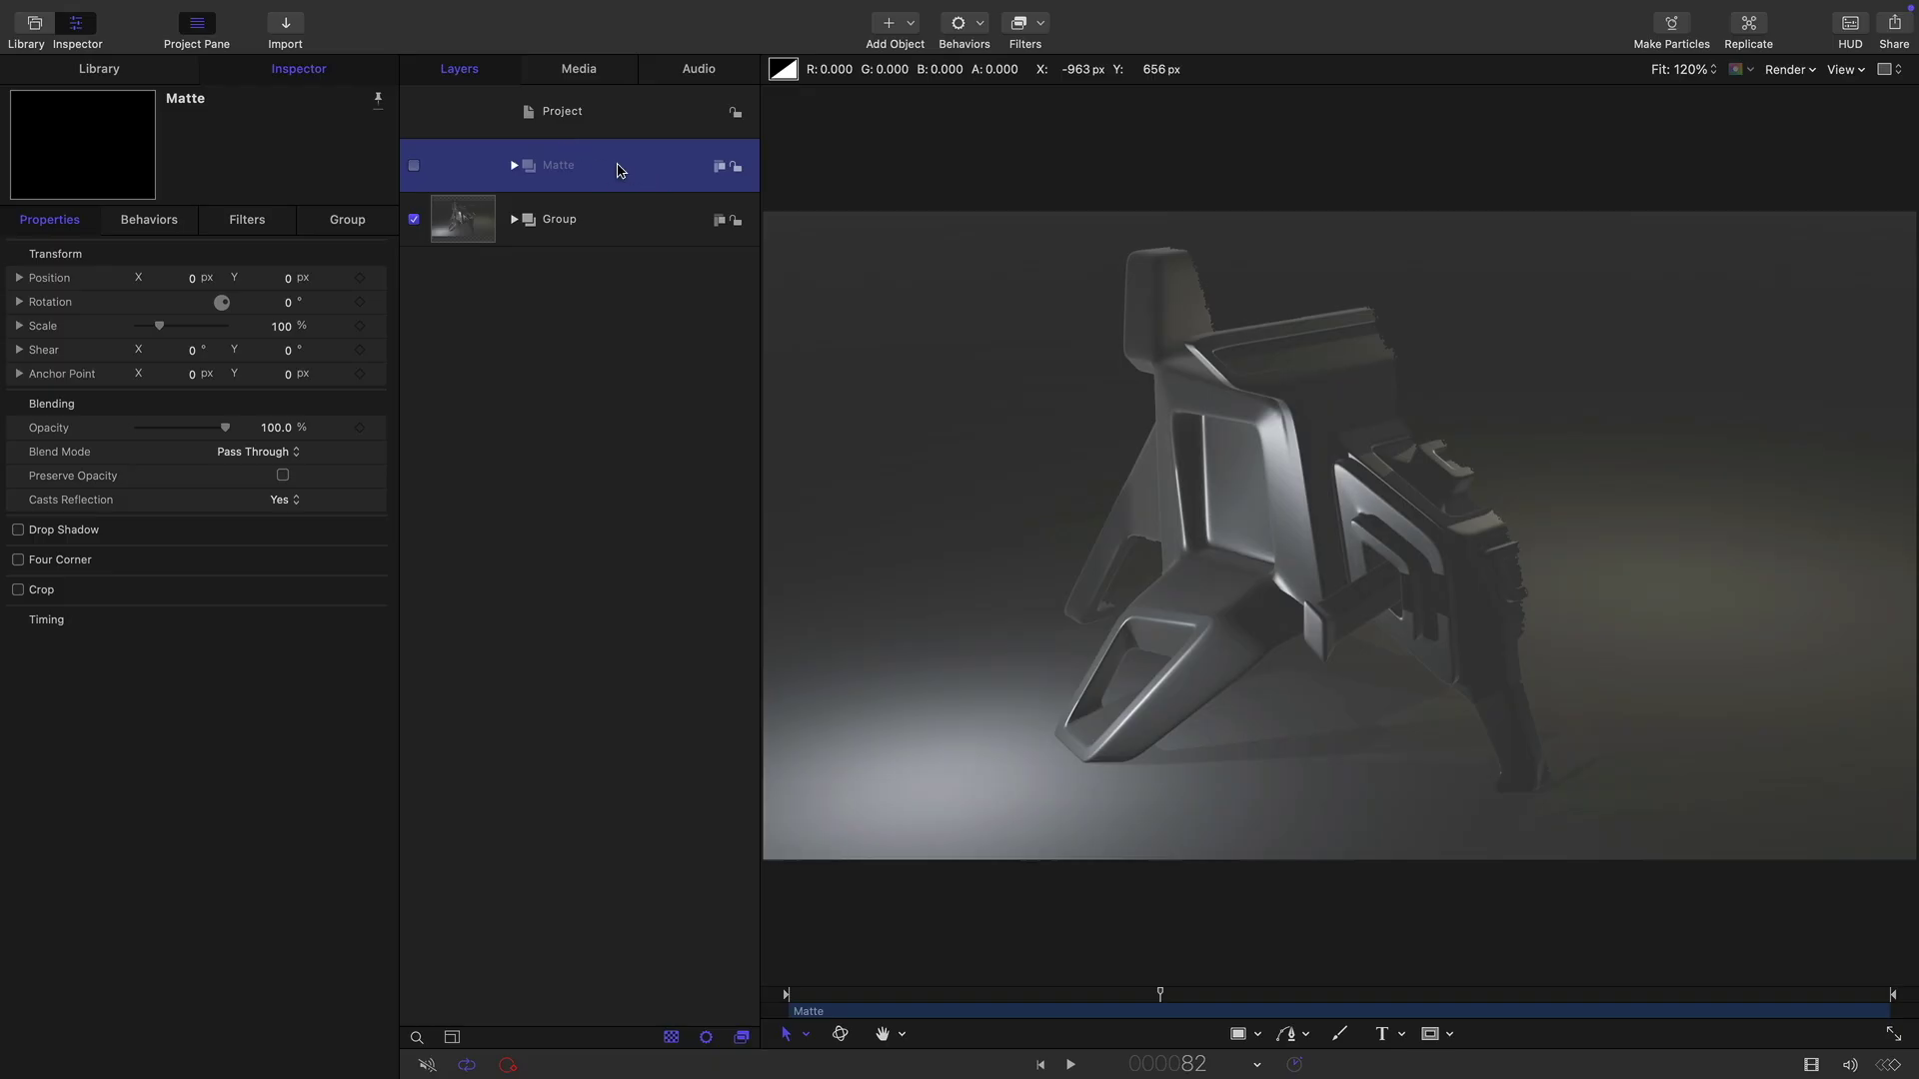
# Duplicate the Matte group, enable the copy, and rename it Edge Matte.
pyautogui.rightClick(617, 169)
pyautogui.click(651, 241)
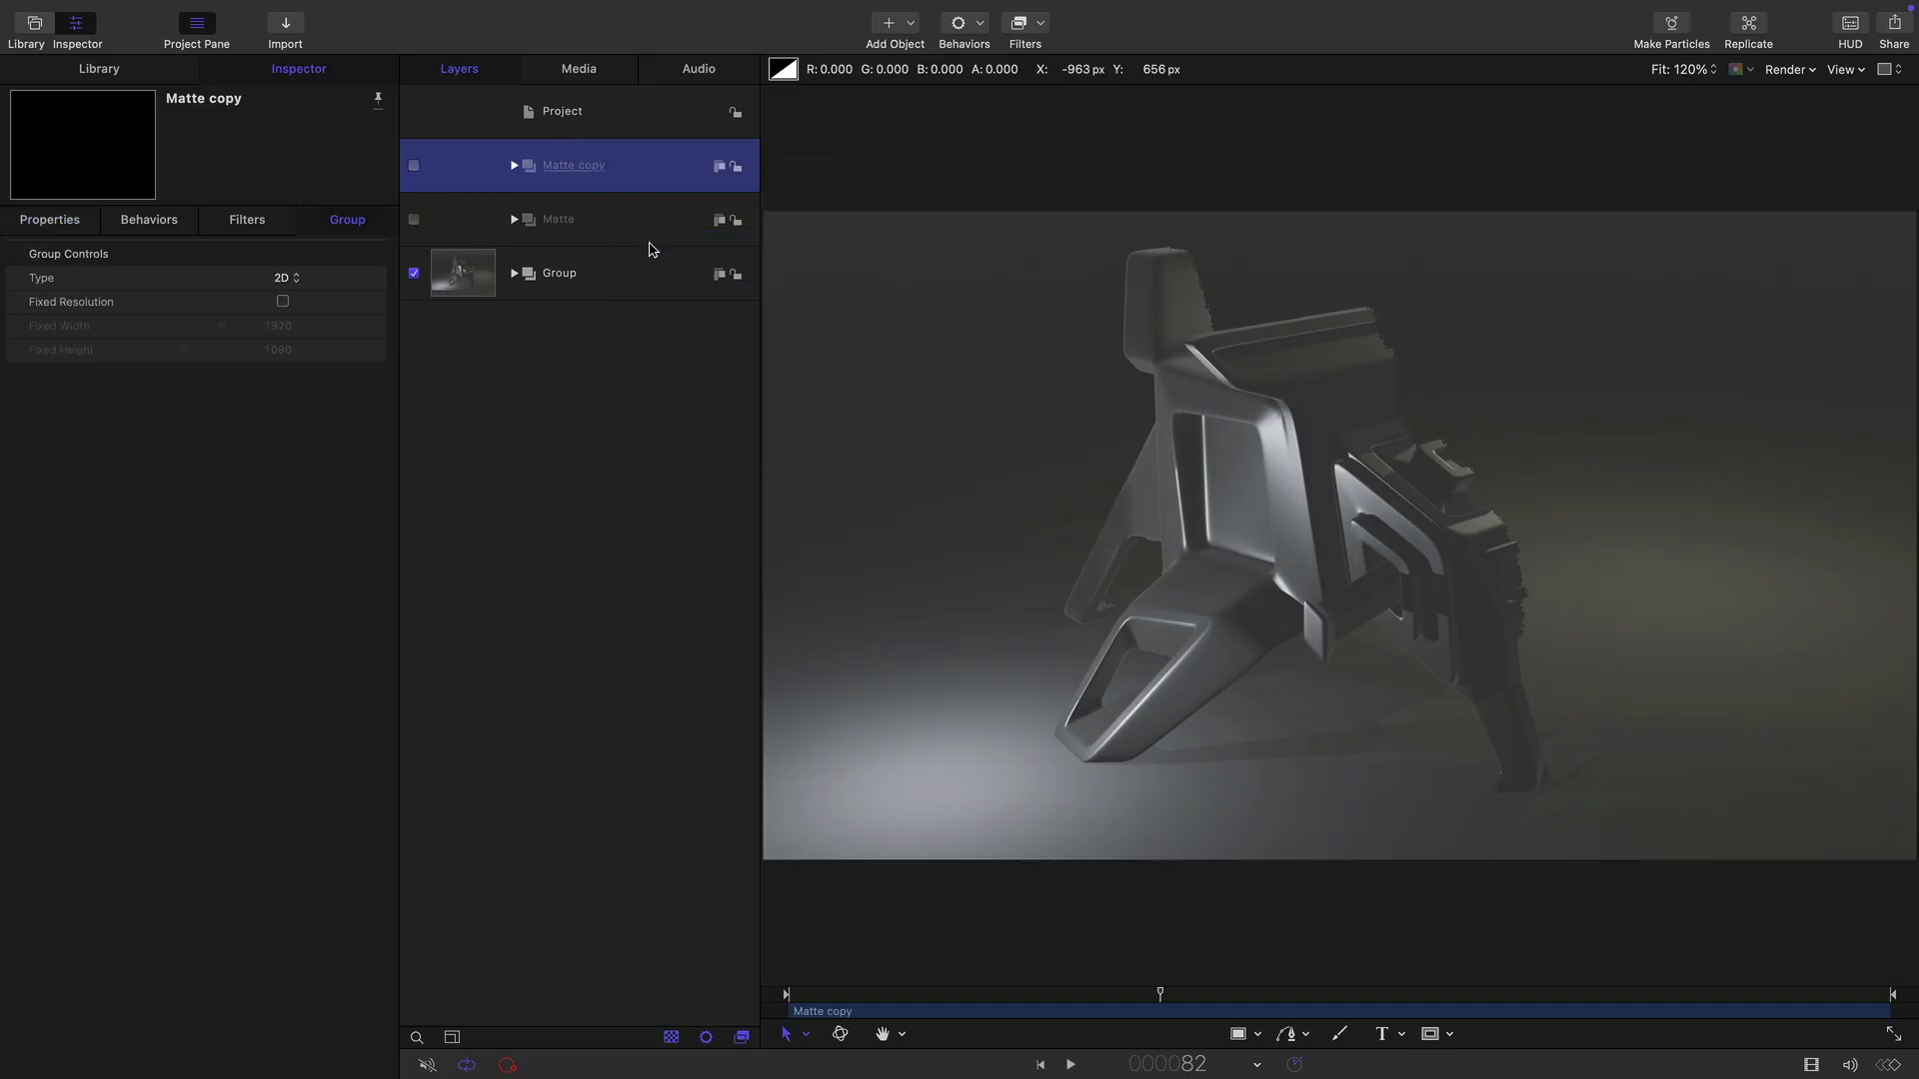
pyautogui.click(414, 166)
pyautogui.click(515, 166)
pyautogui.doubleClick(575, 166)
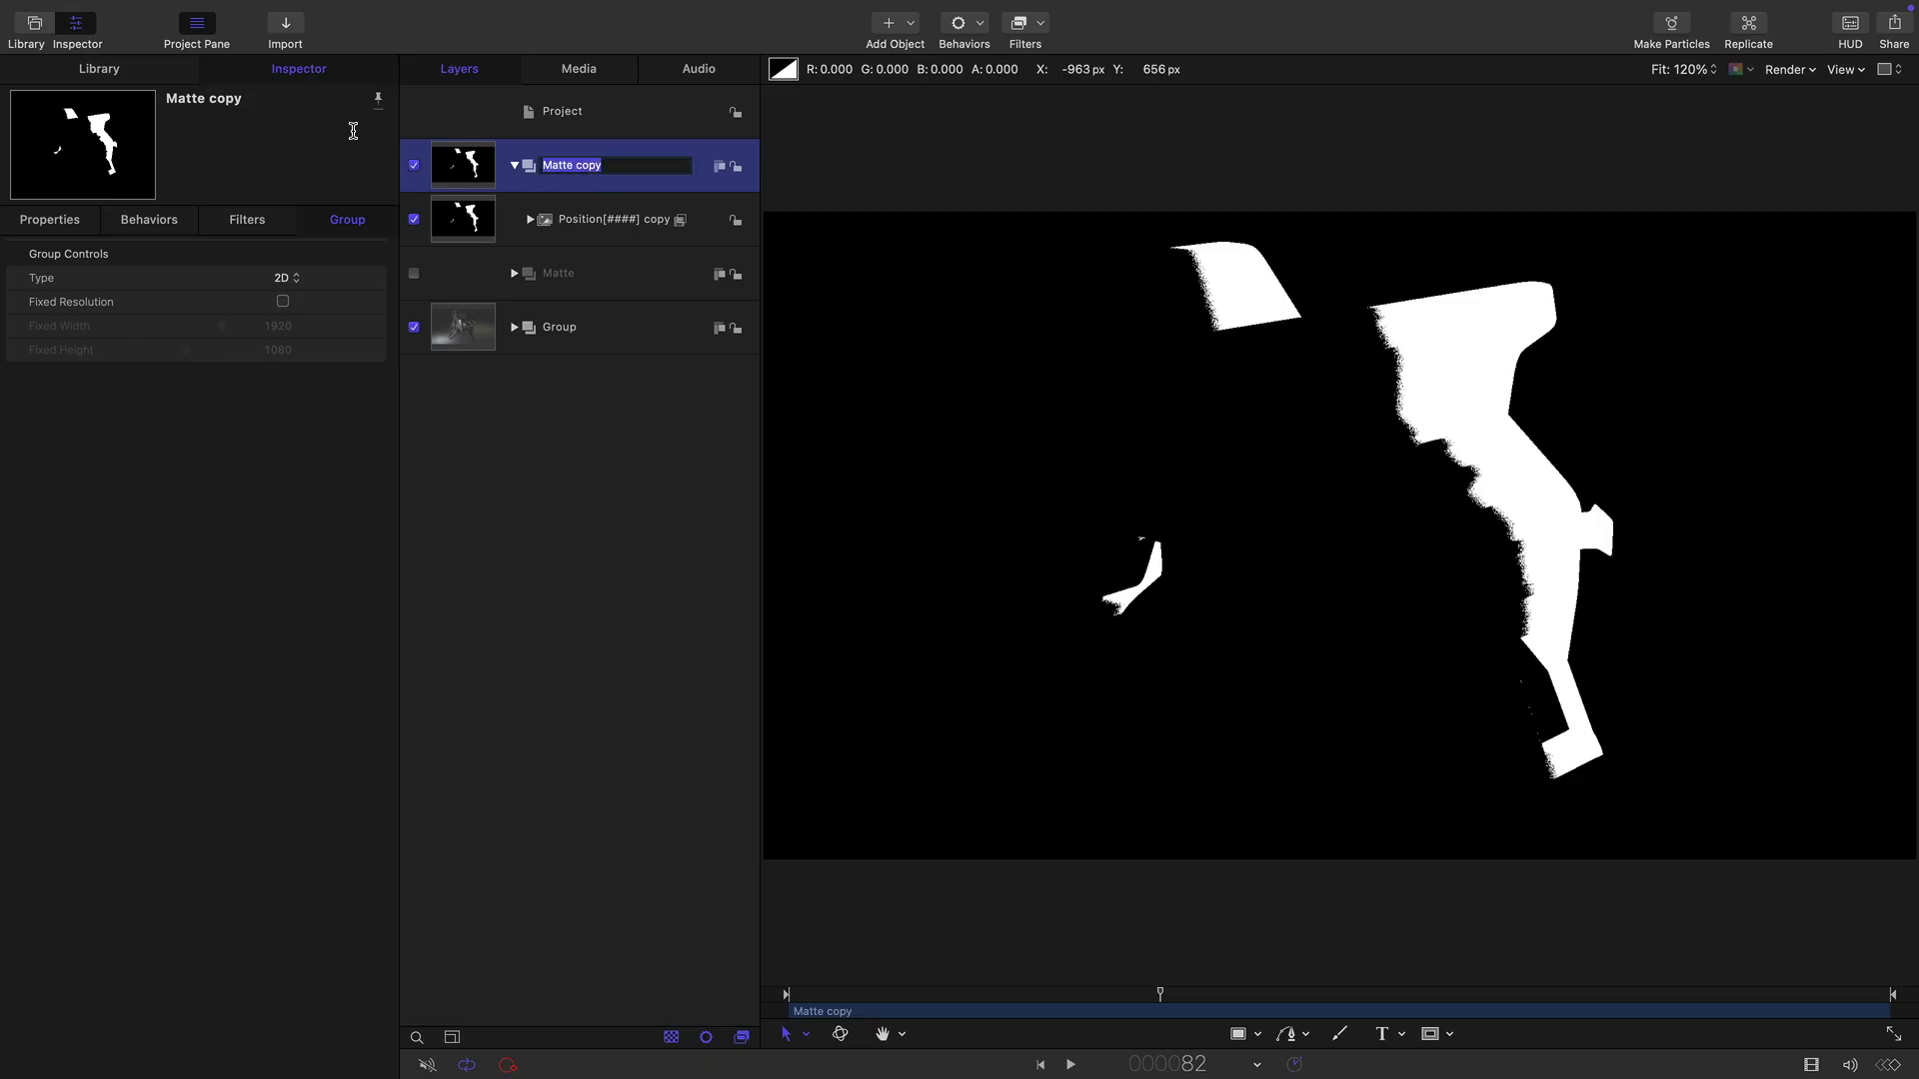
pyautogui.write('Edge')
pyautogui.press('Return')
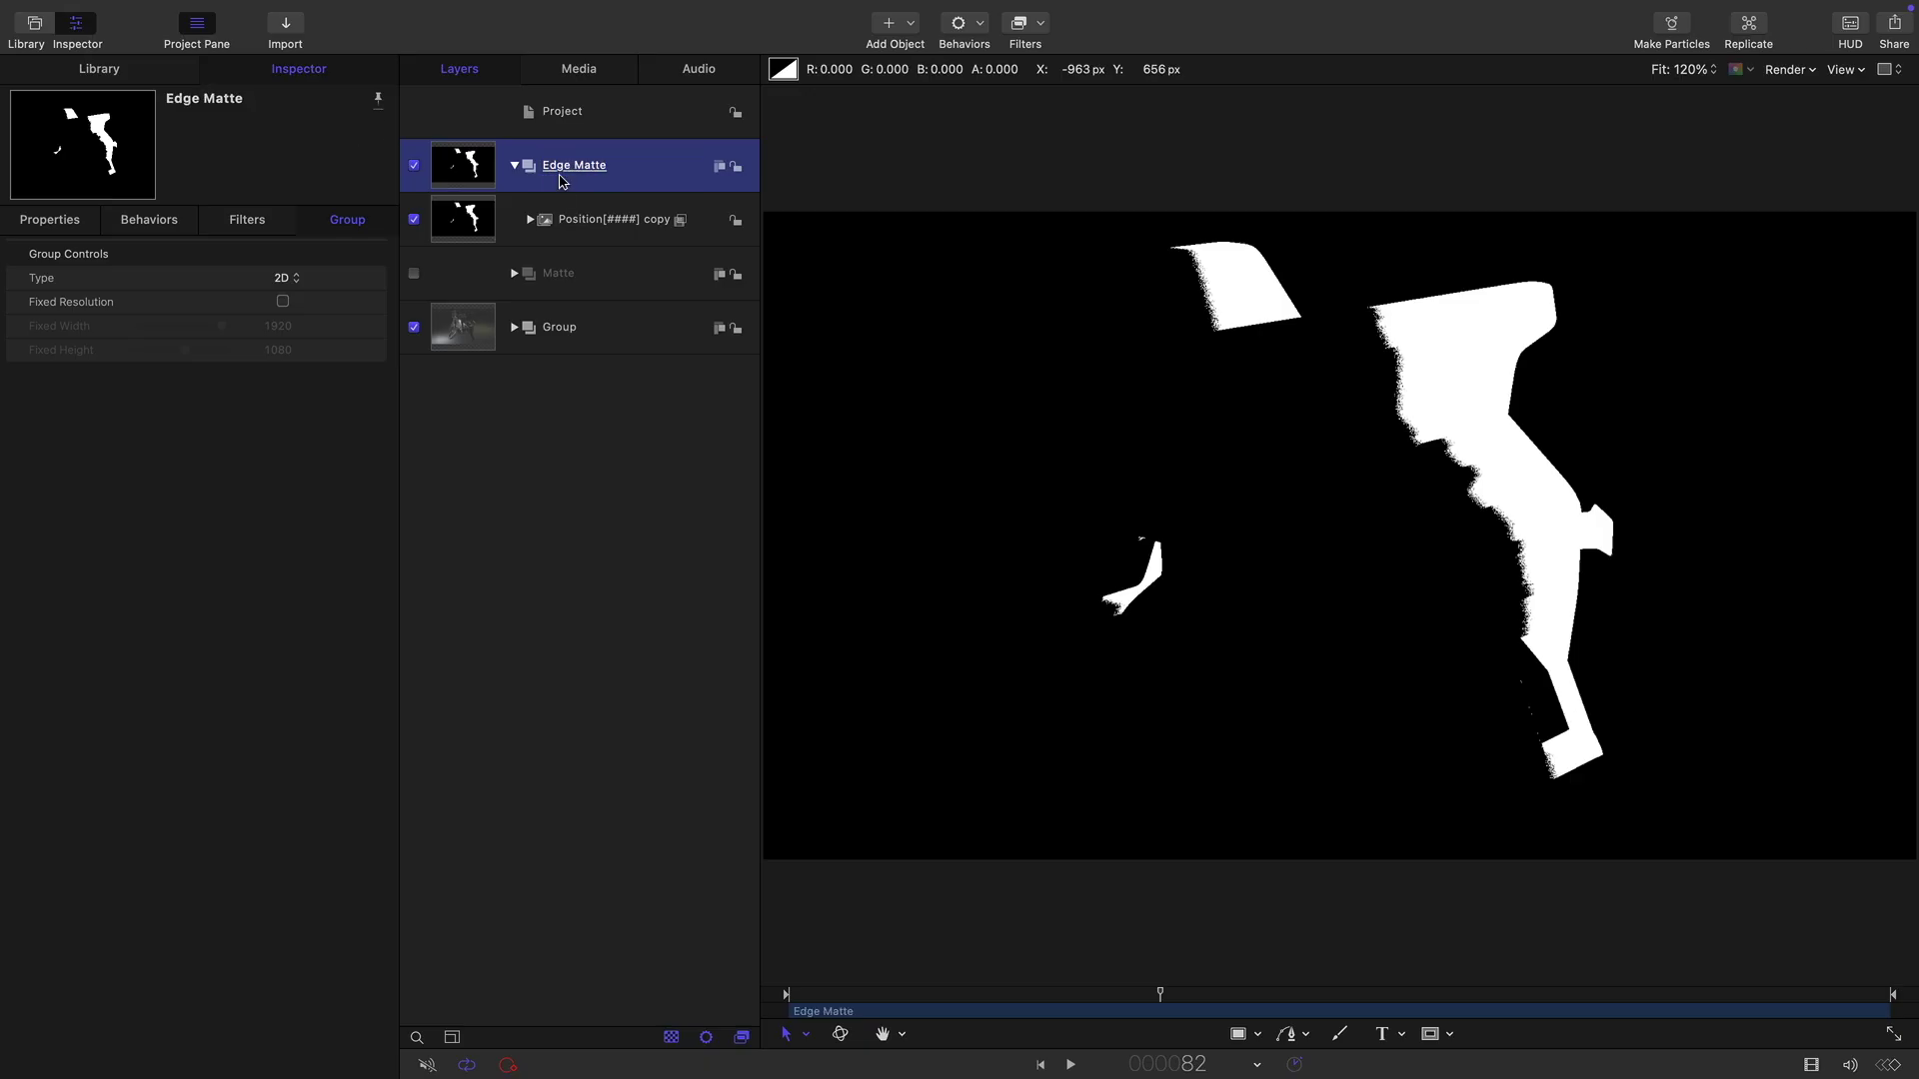
# Set the copied Position layer's Threshold smoothness to 0.01.
pyautogui.click(531, 221)
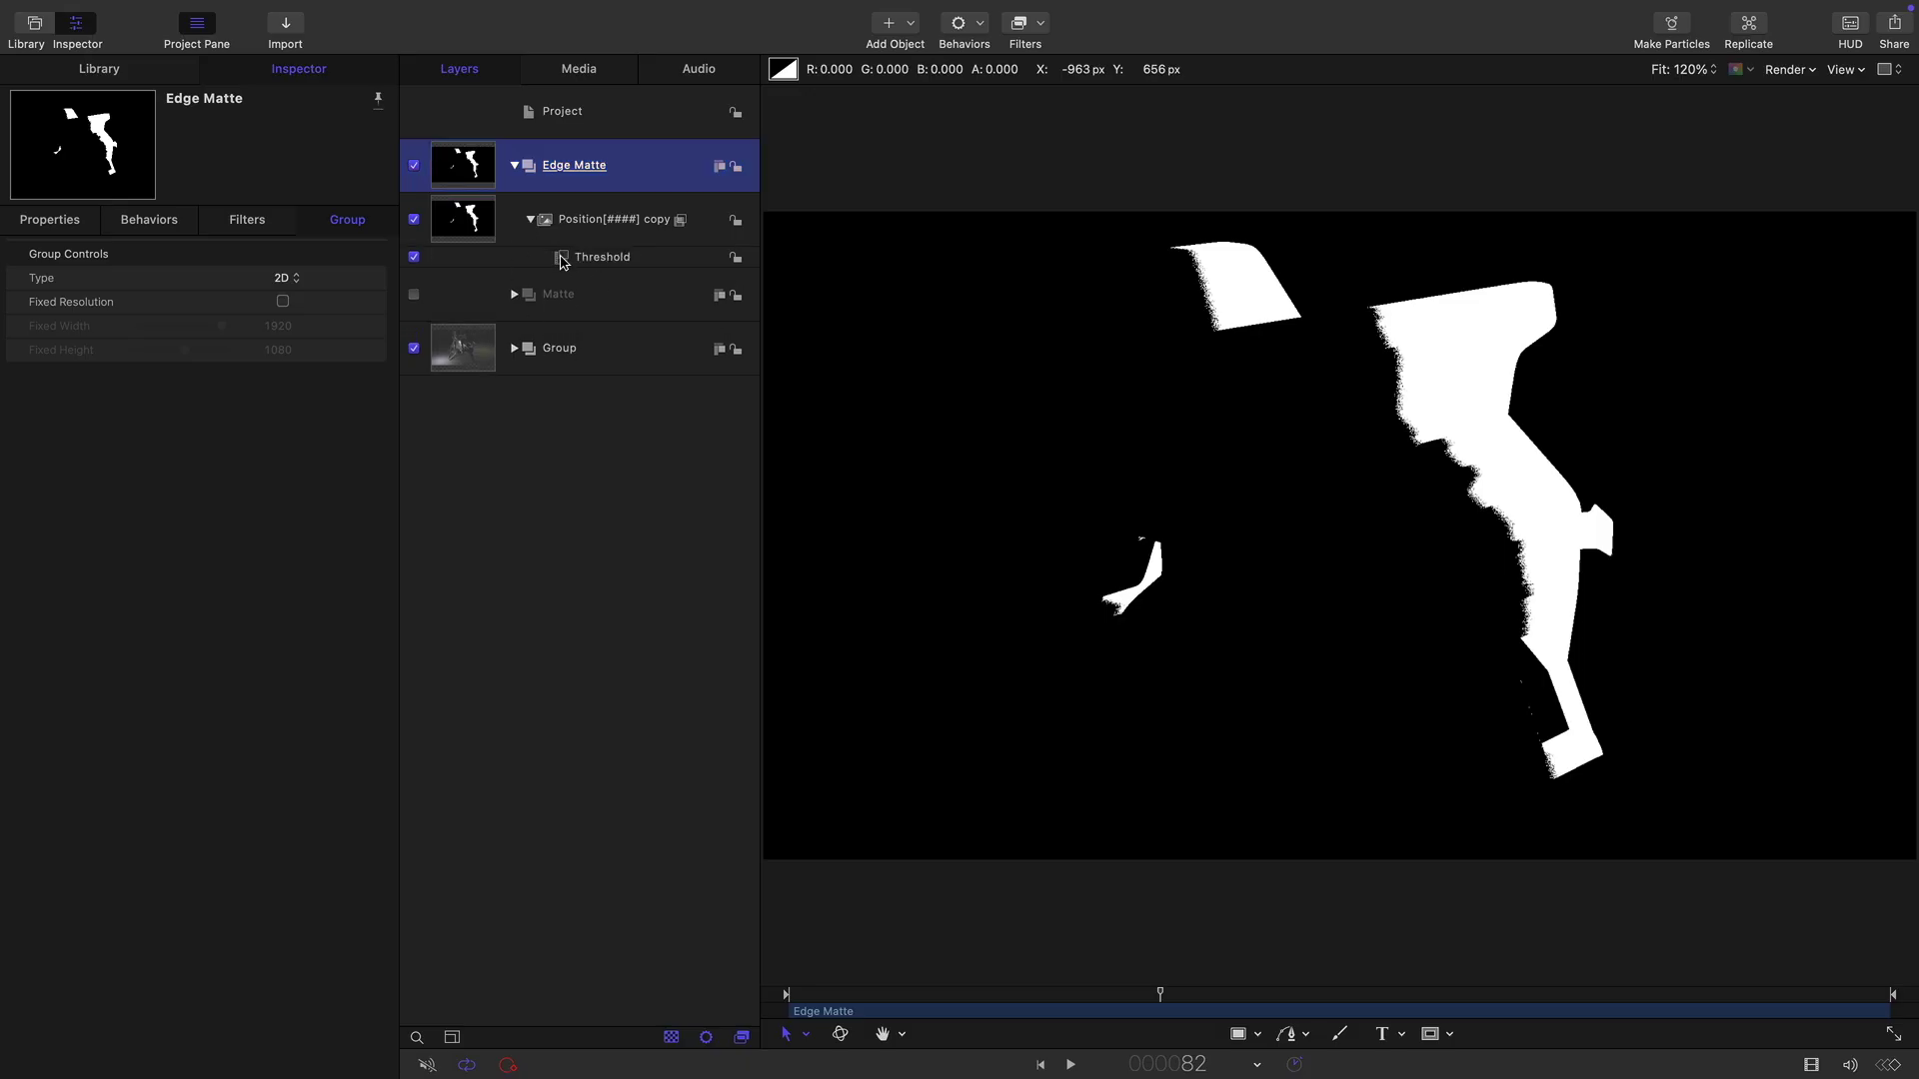
pyautogui.click(563, 260)
pyautogui.click(288, 303)
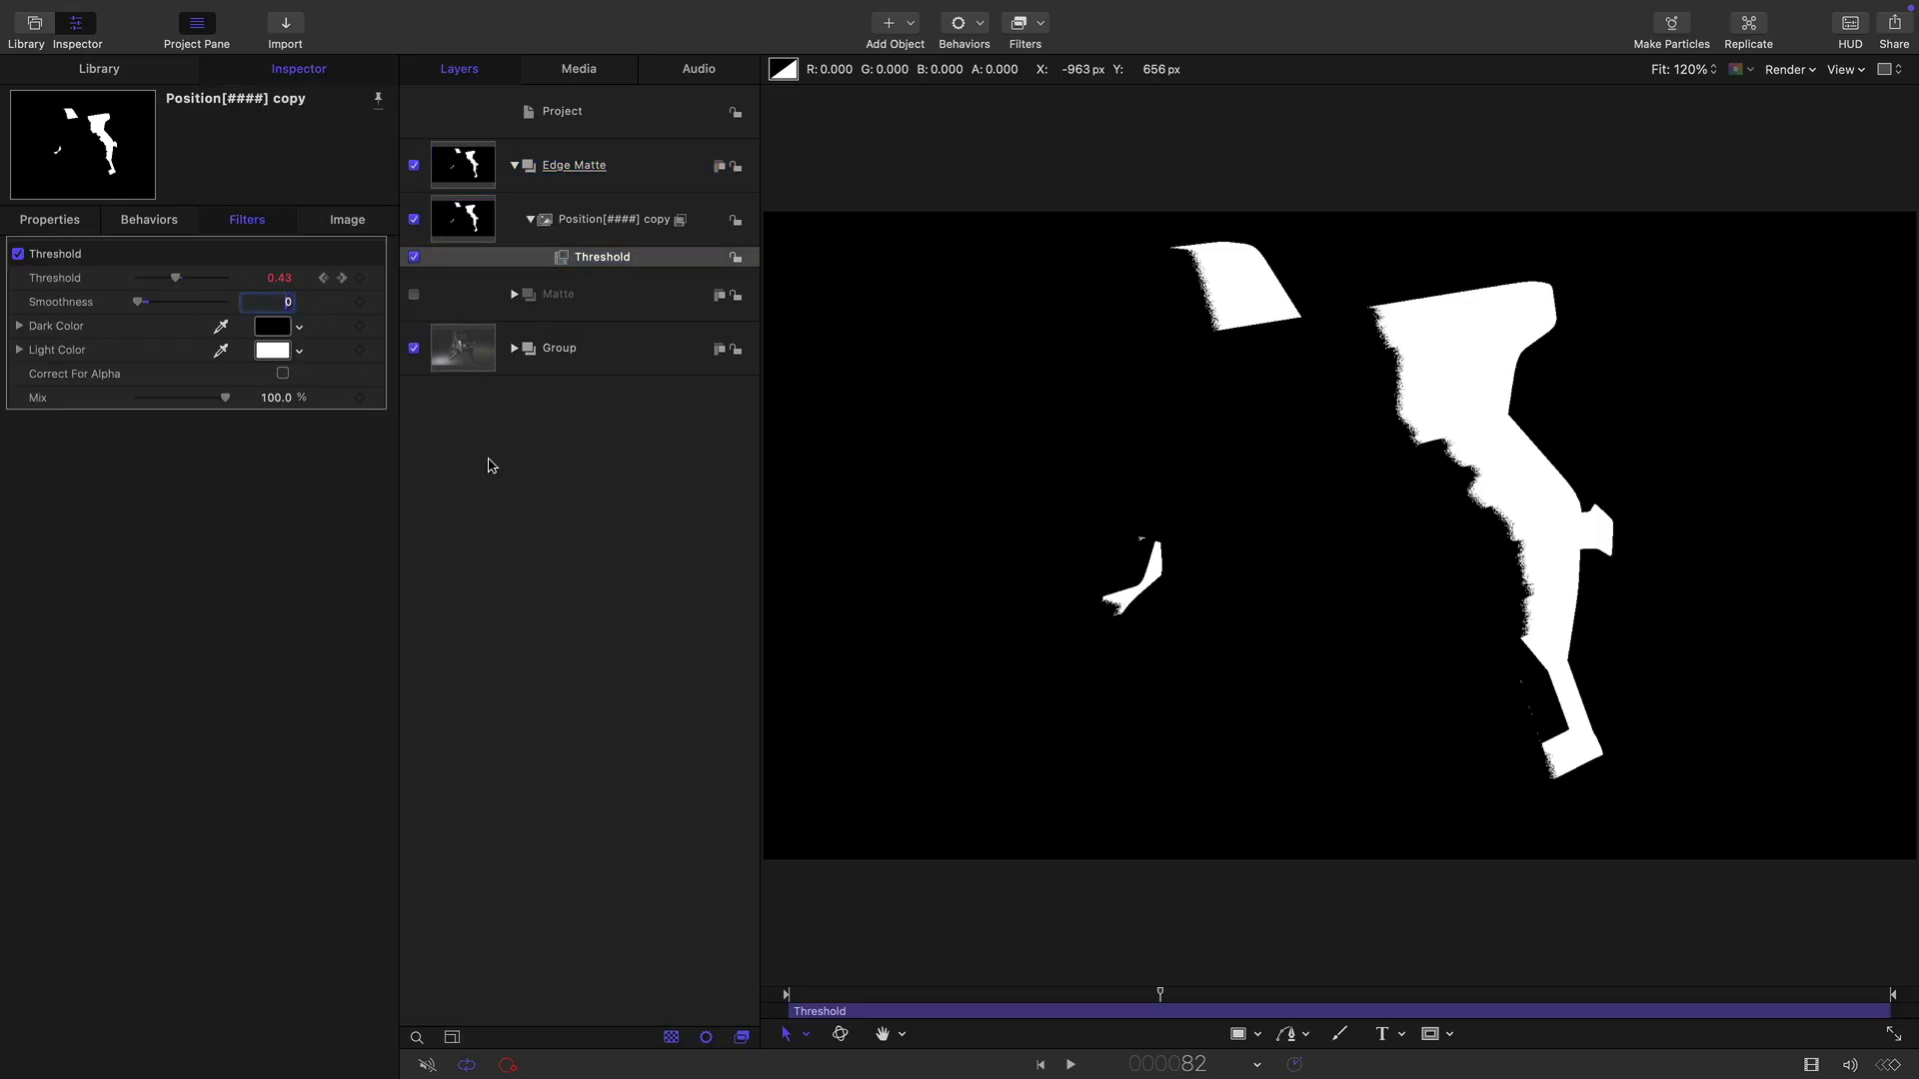
pyautogui.write('.01')
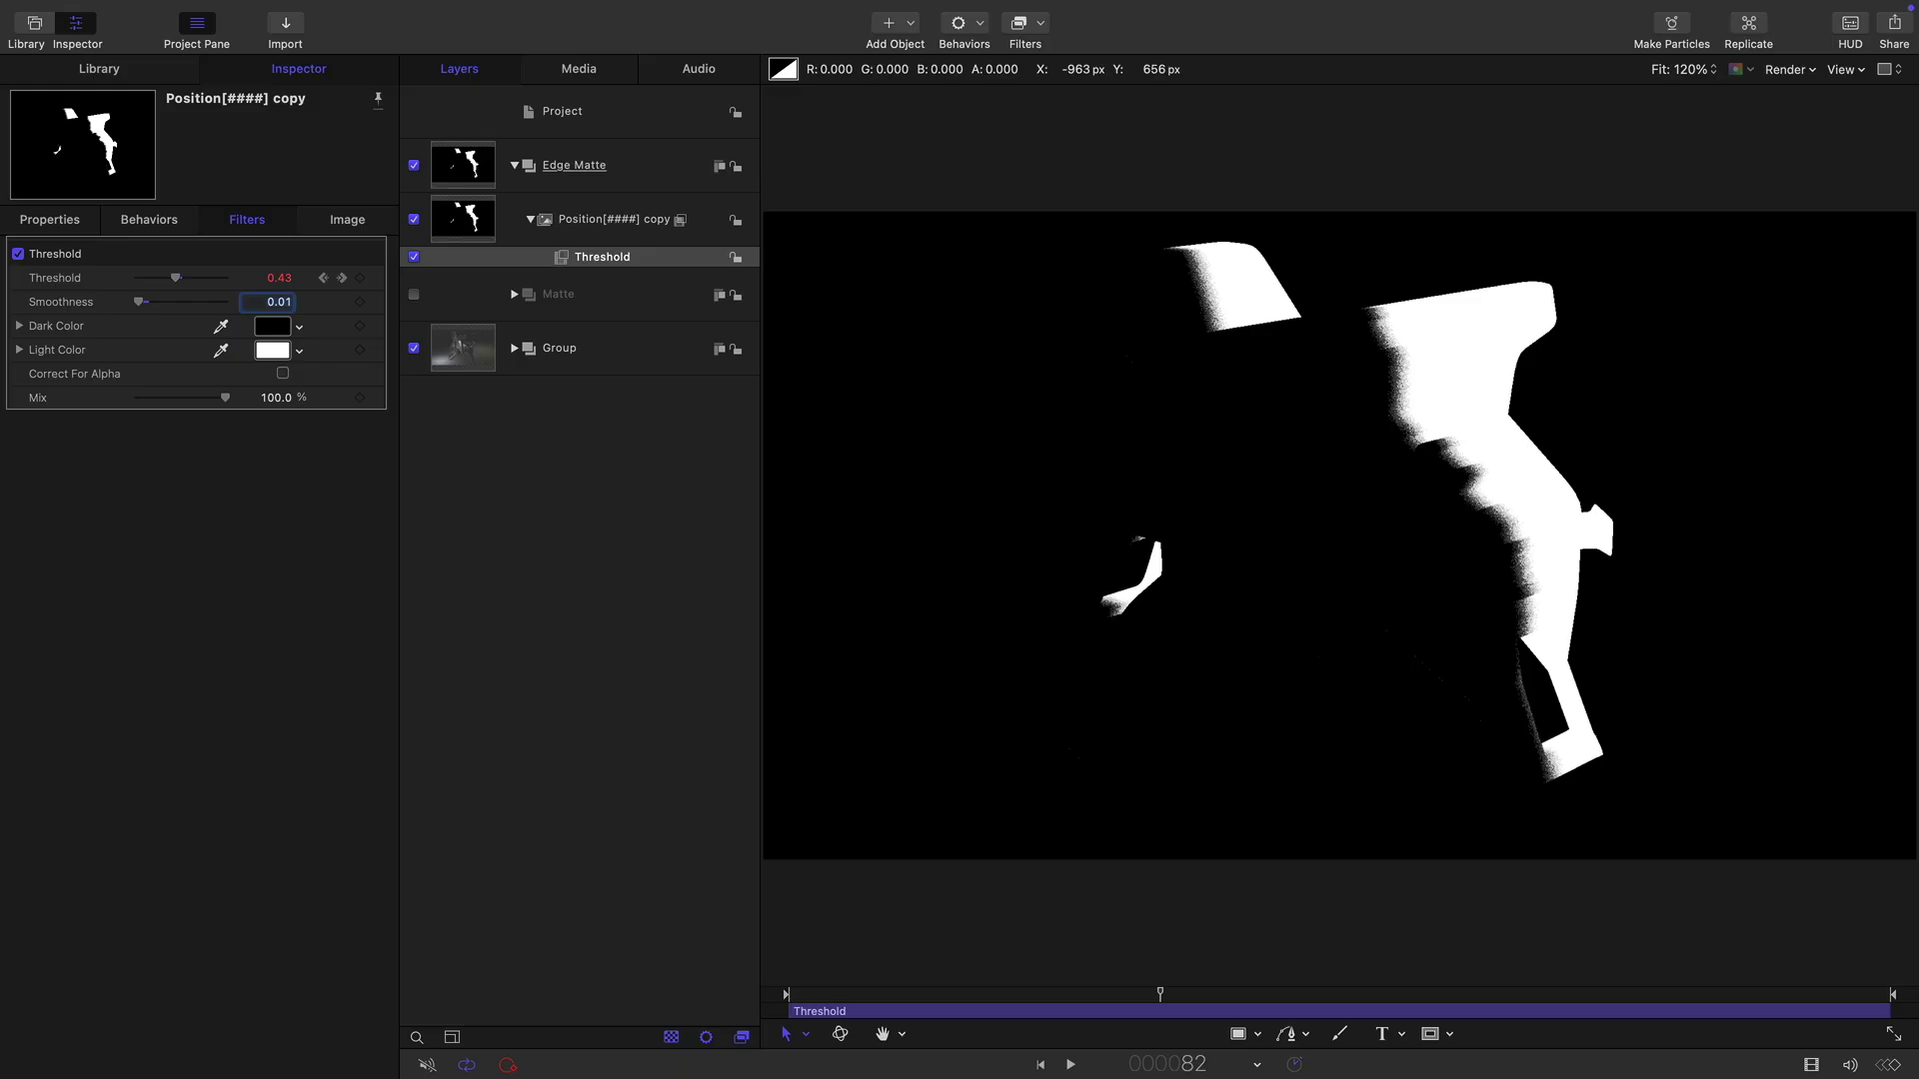
pyautogui.click(465, 213)
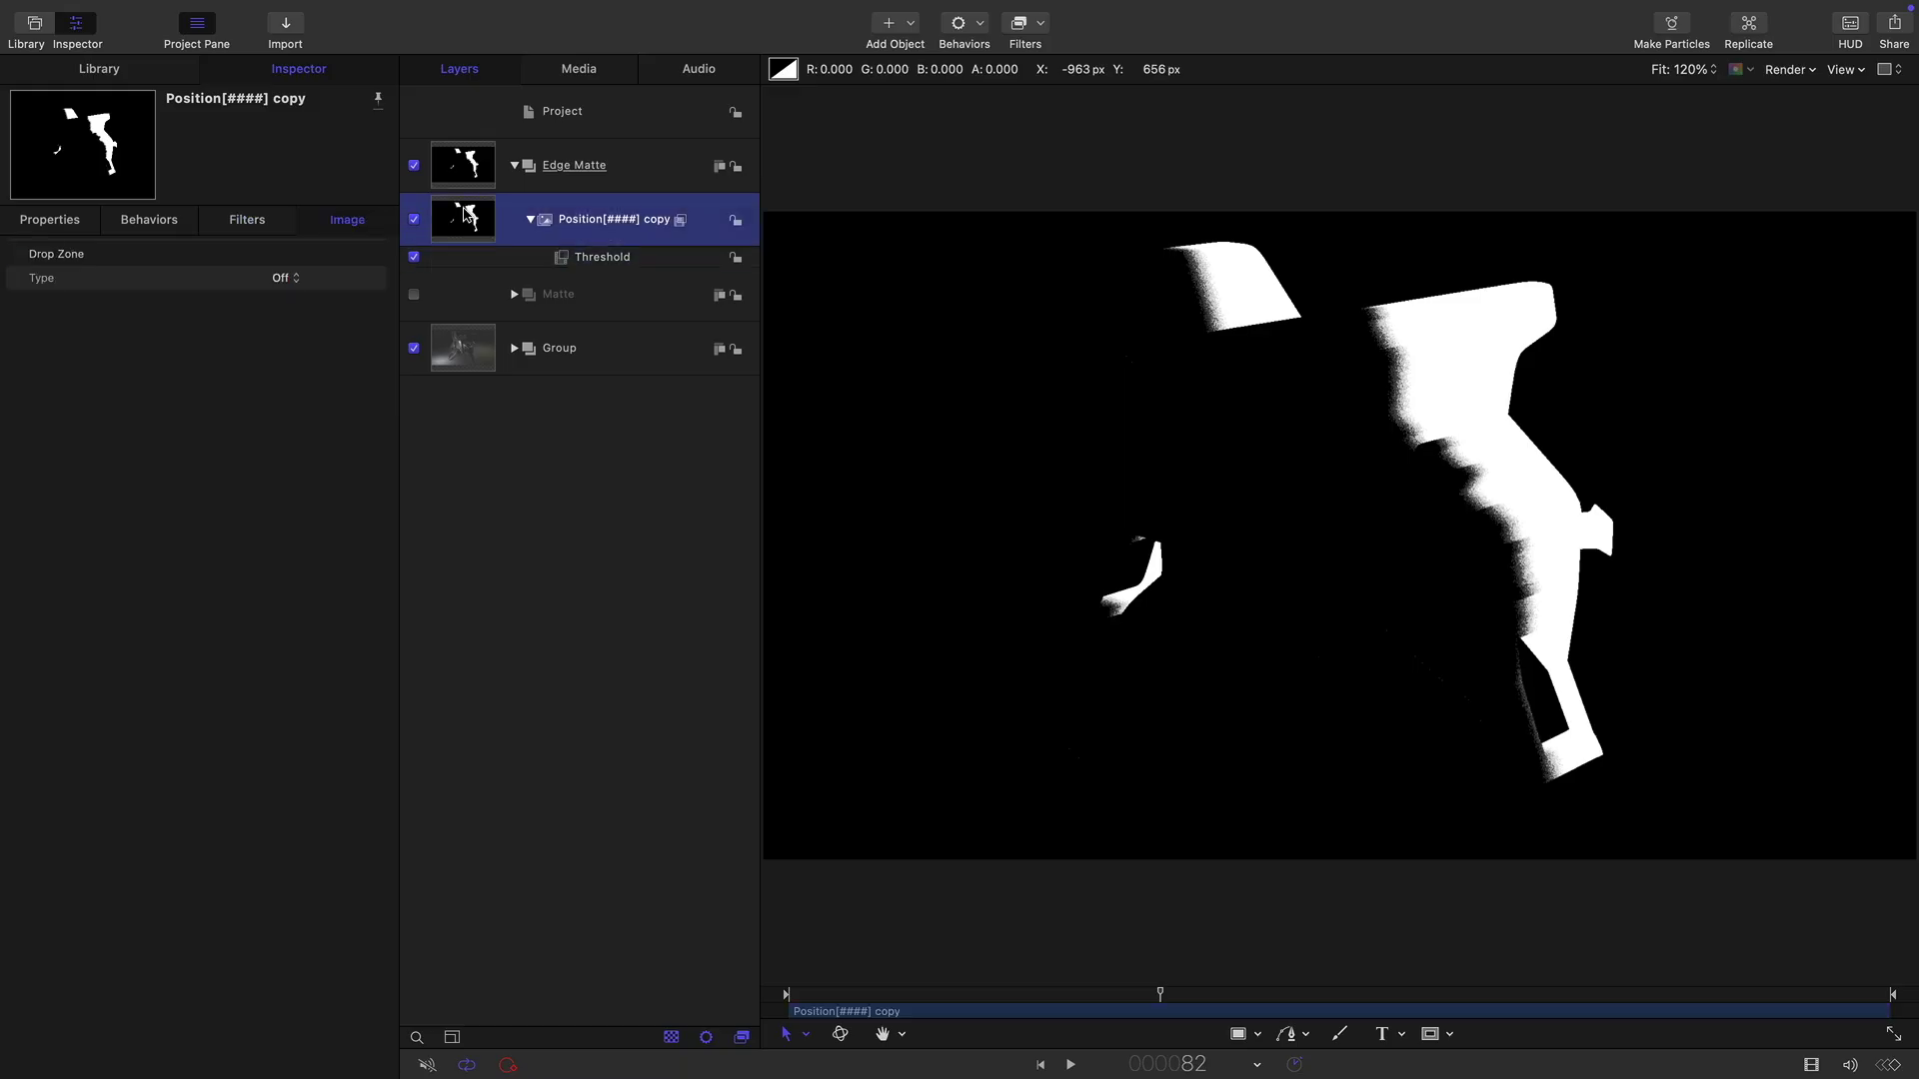
# Duplicate the Position[####] copy layer and invert the duplicate with a Negative filter.
pyautogui.rightClick(486, 210)
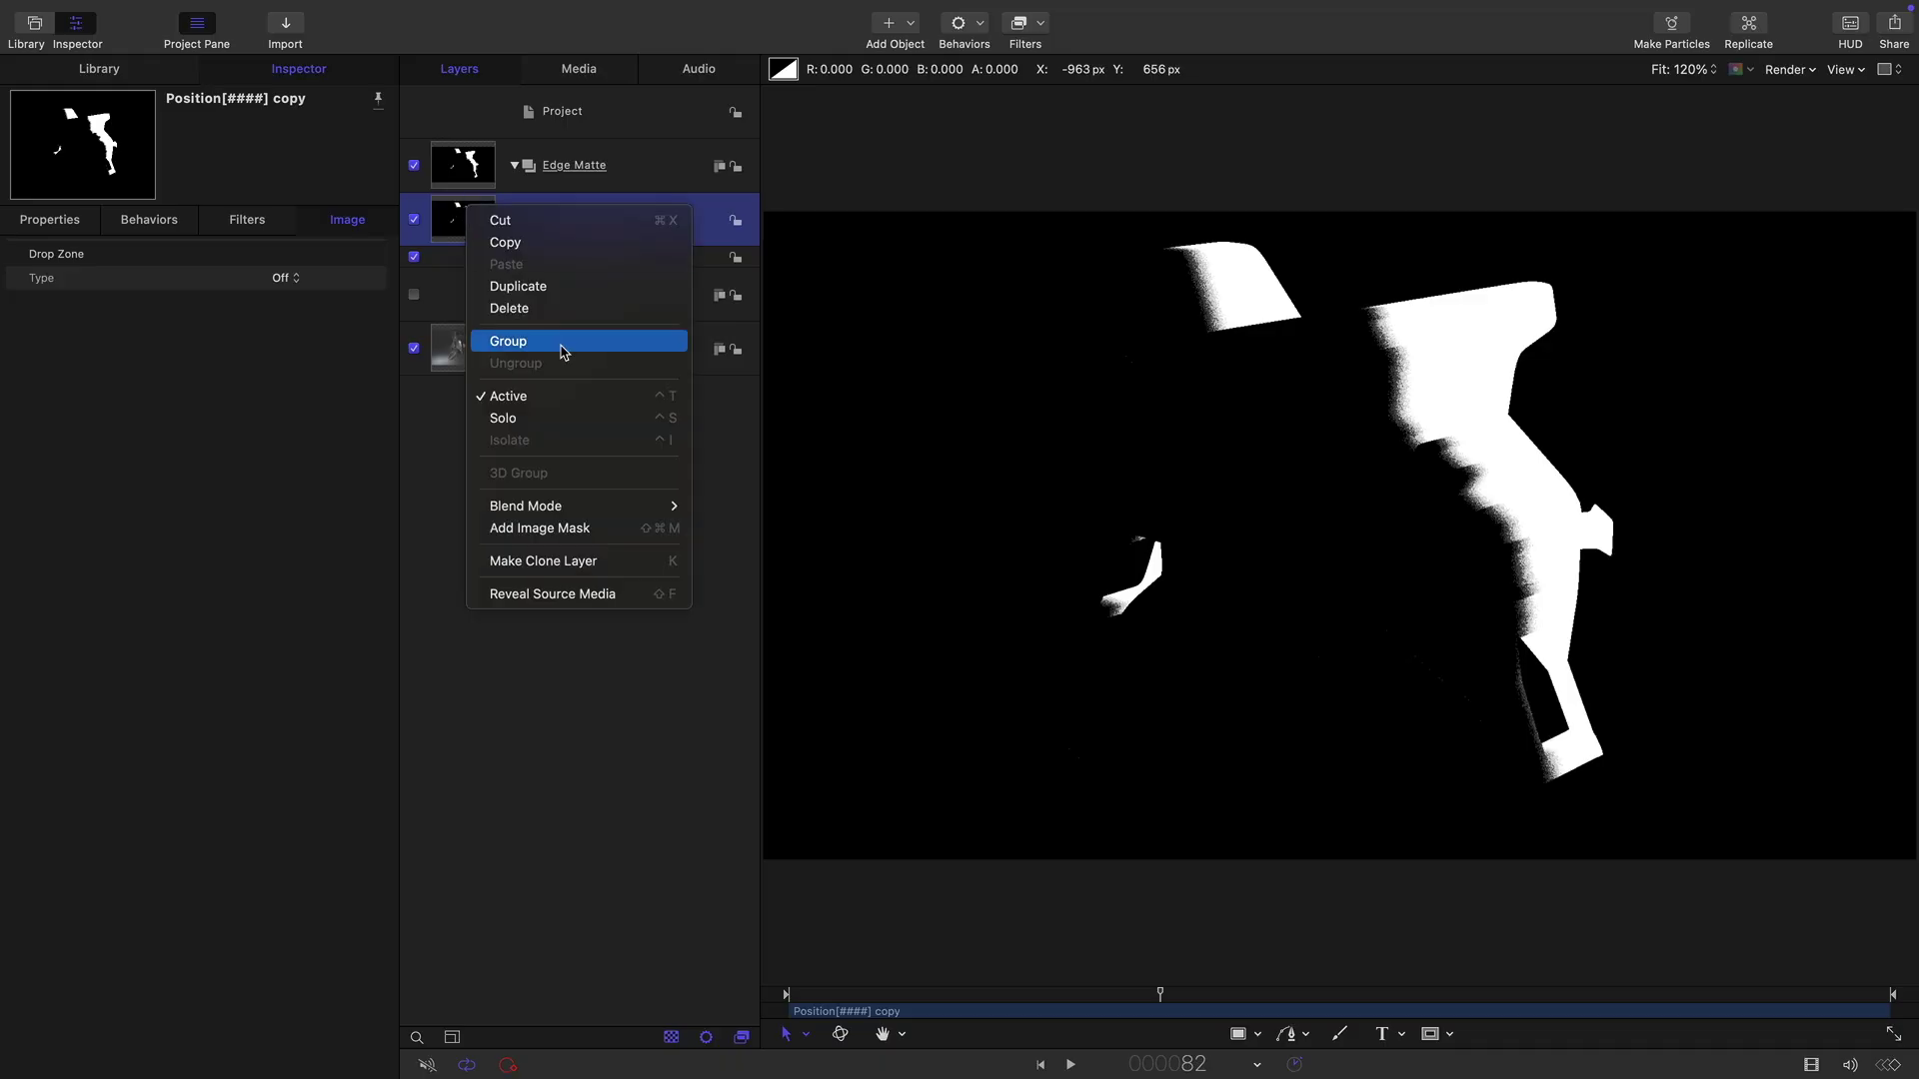
pyautogui.click(557, 292)
pyautogui.click(1039, 30)
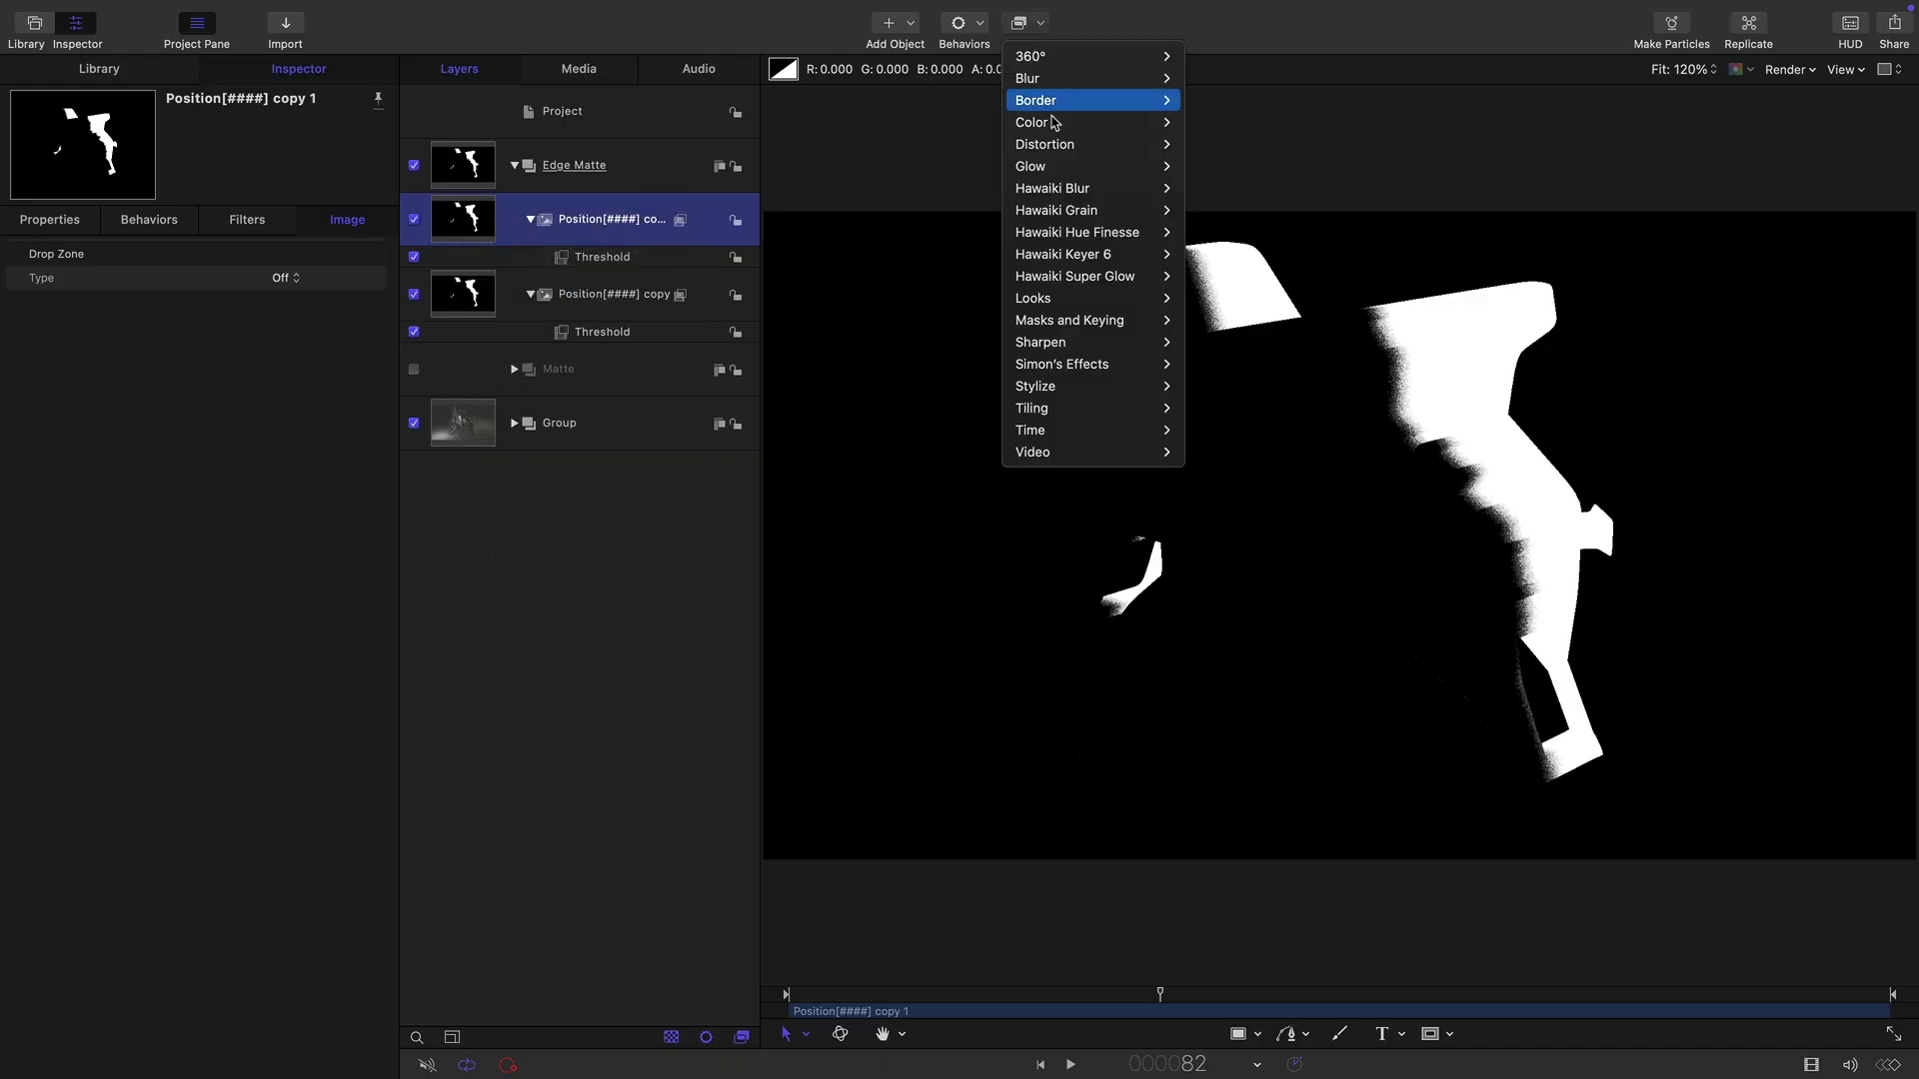
pyautogui.moveTo(1051, 122)
pyautogui.click(1261, 474)
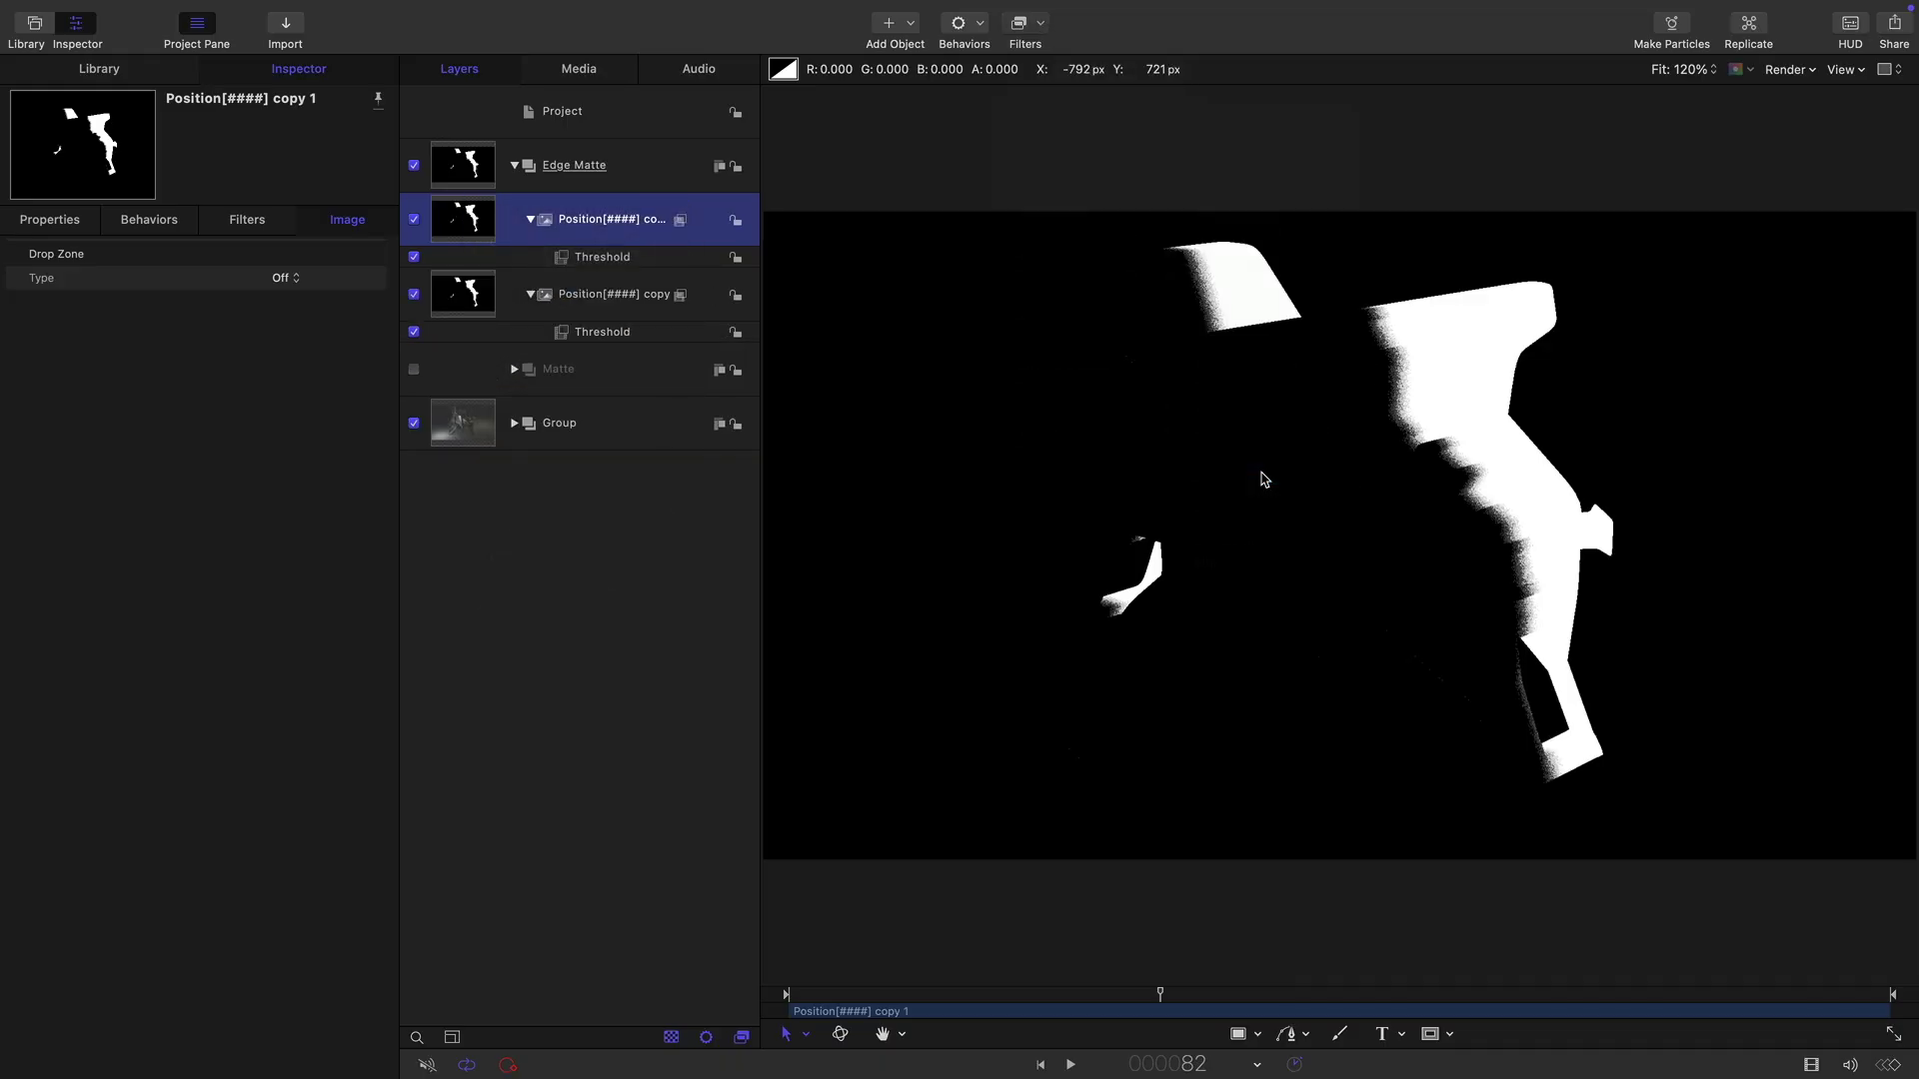
# Set Position copy 1 to Darken blending and scrub frames to check the thin edge line.
pyautogui.click(471, 215)
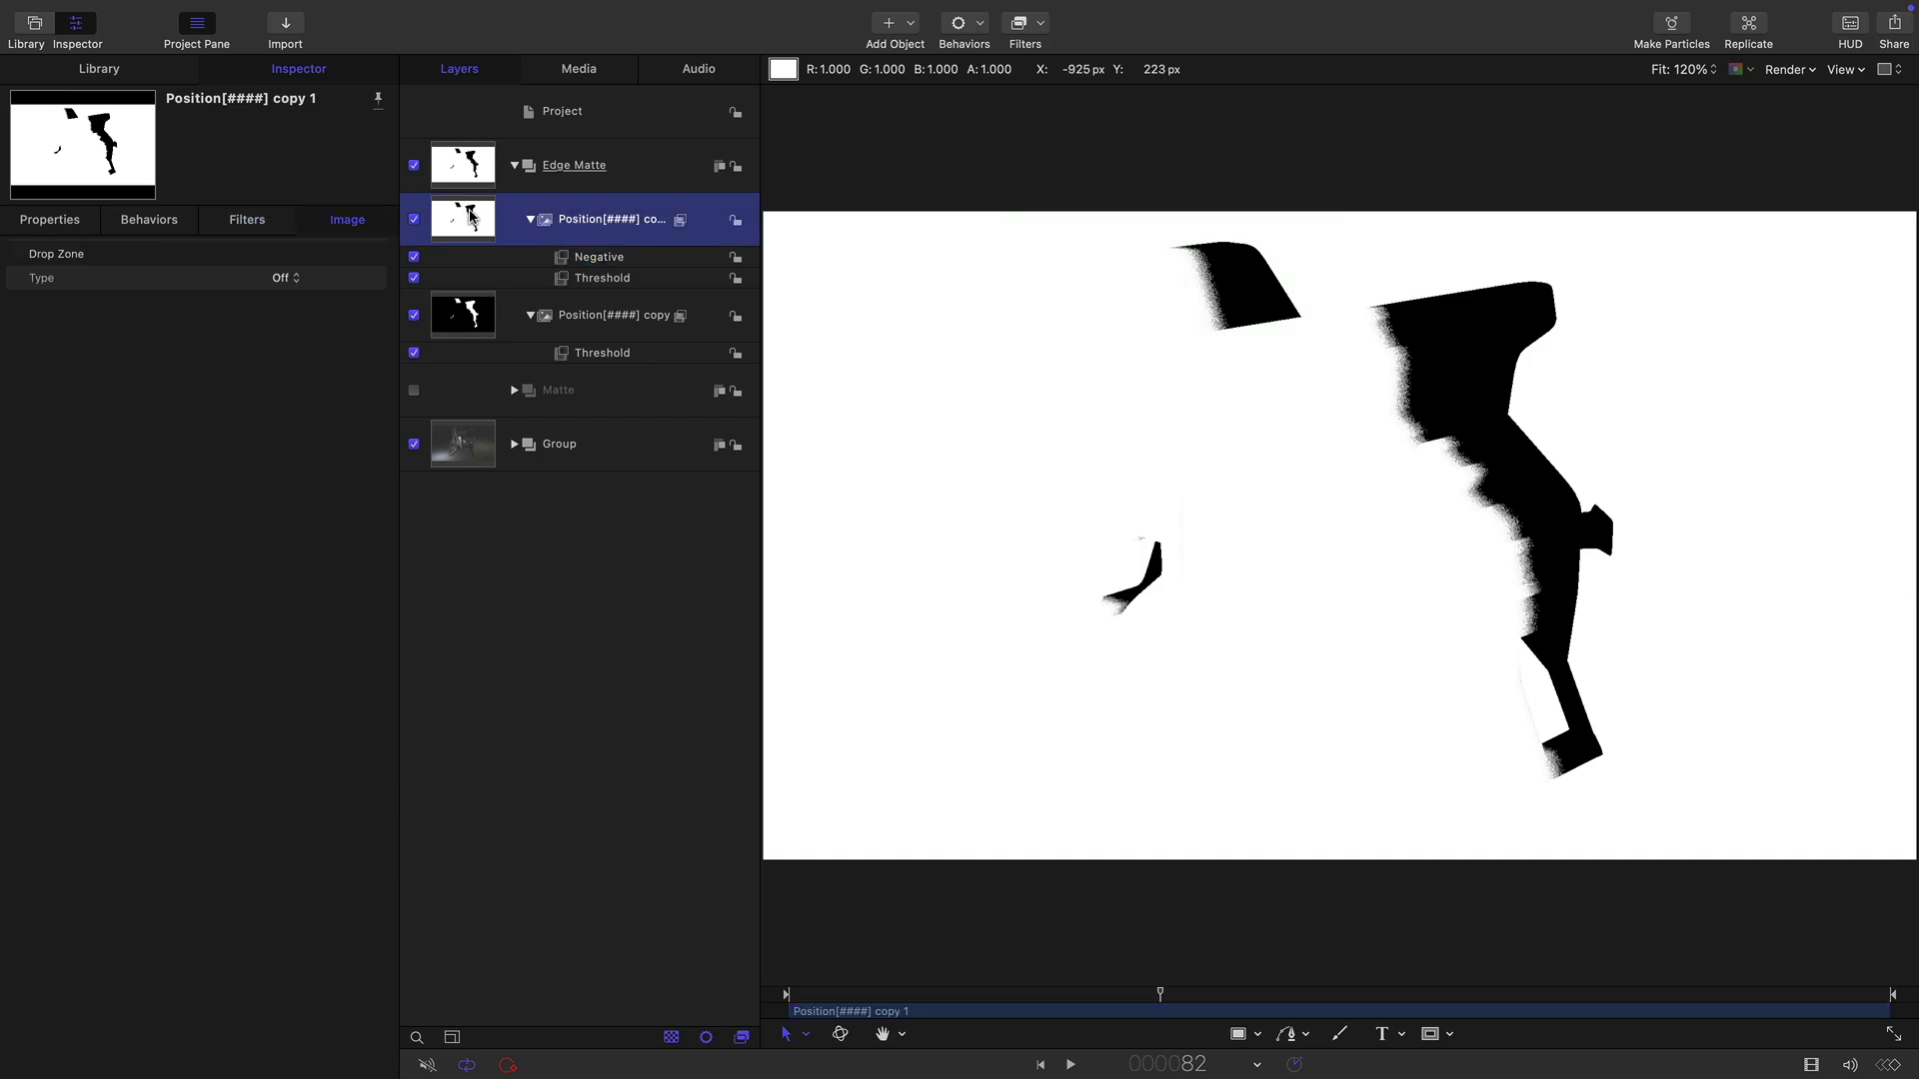
pyautogui.click(49, 219)
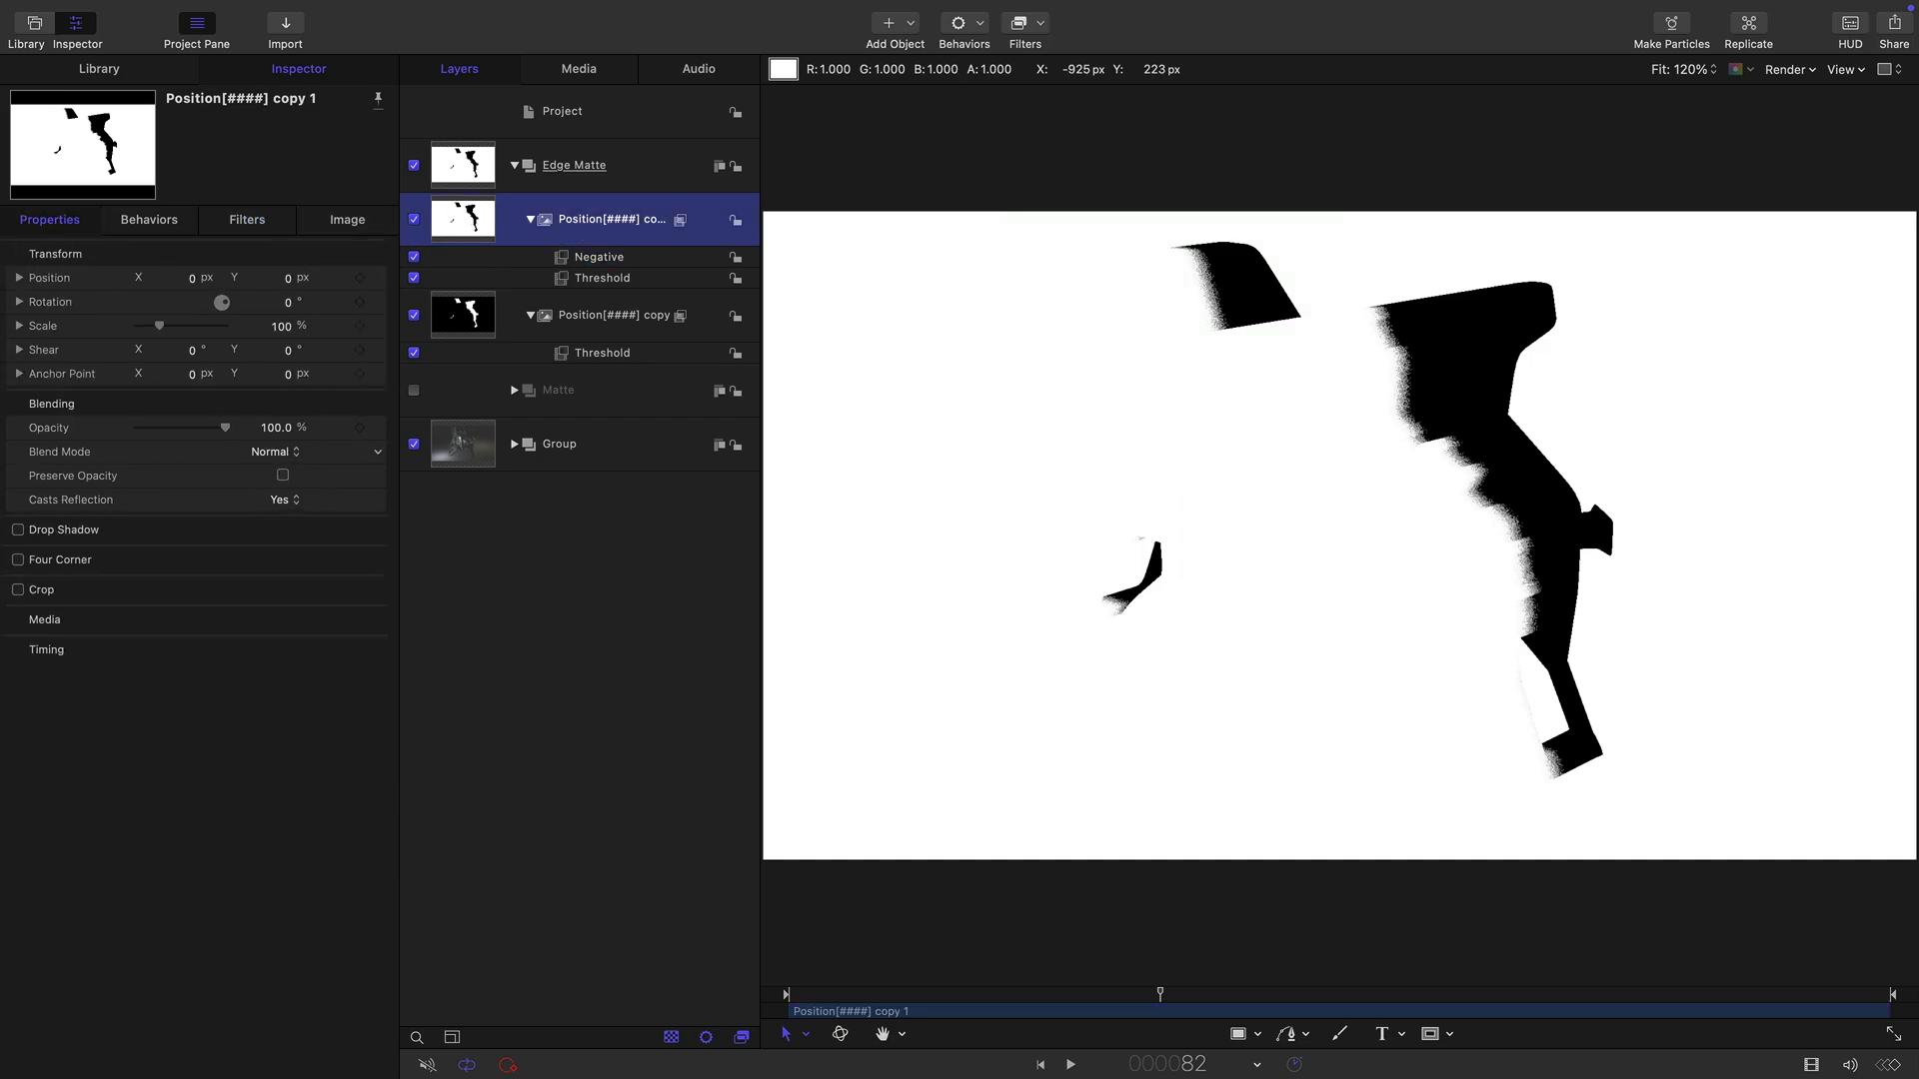
pyautogui.click(289, 451)
pyautogui.click(295, 508)
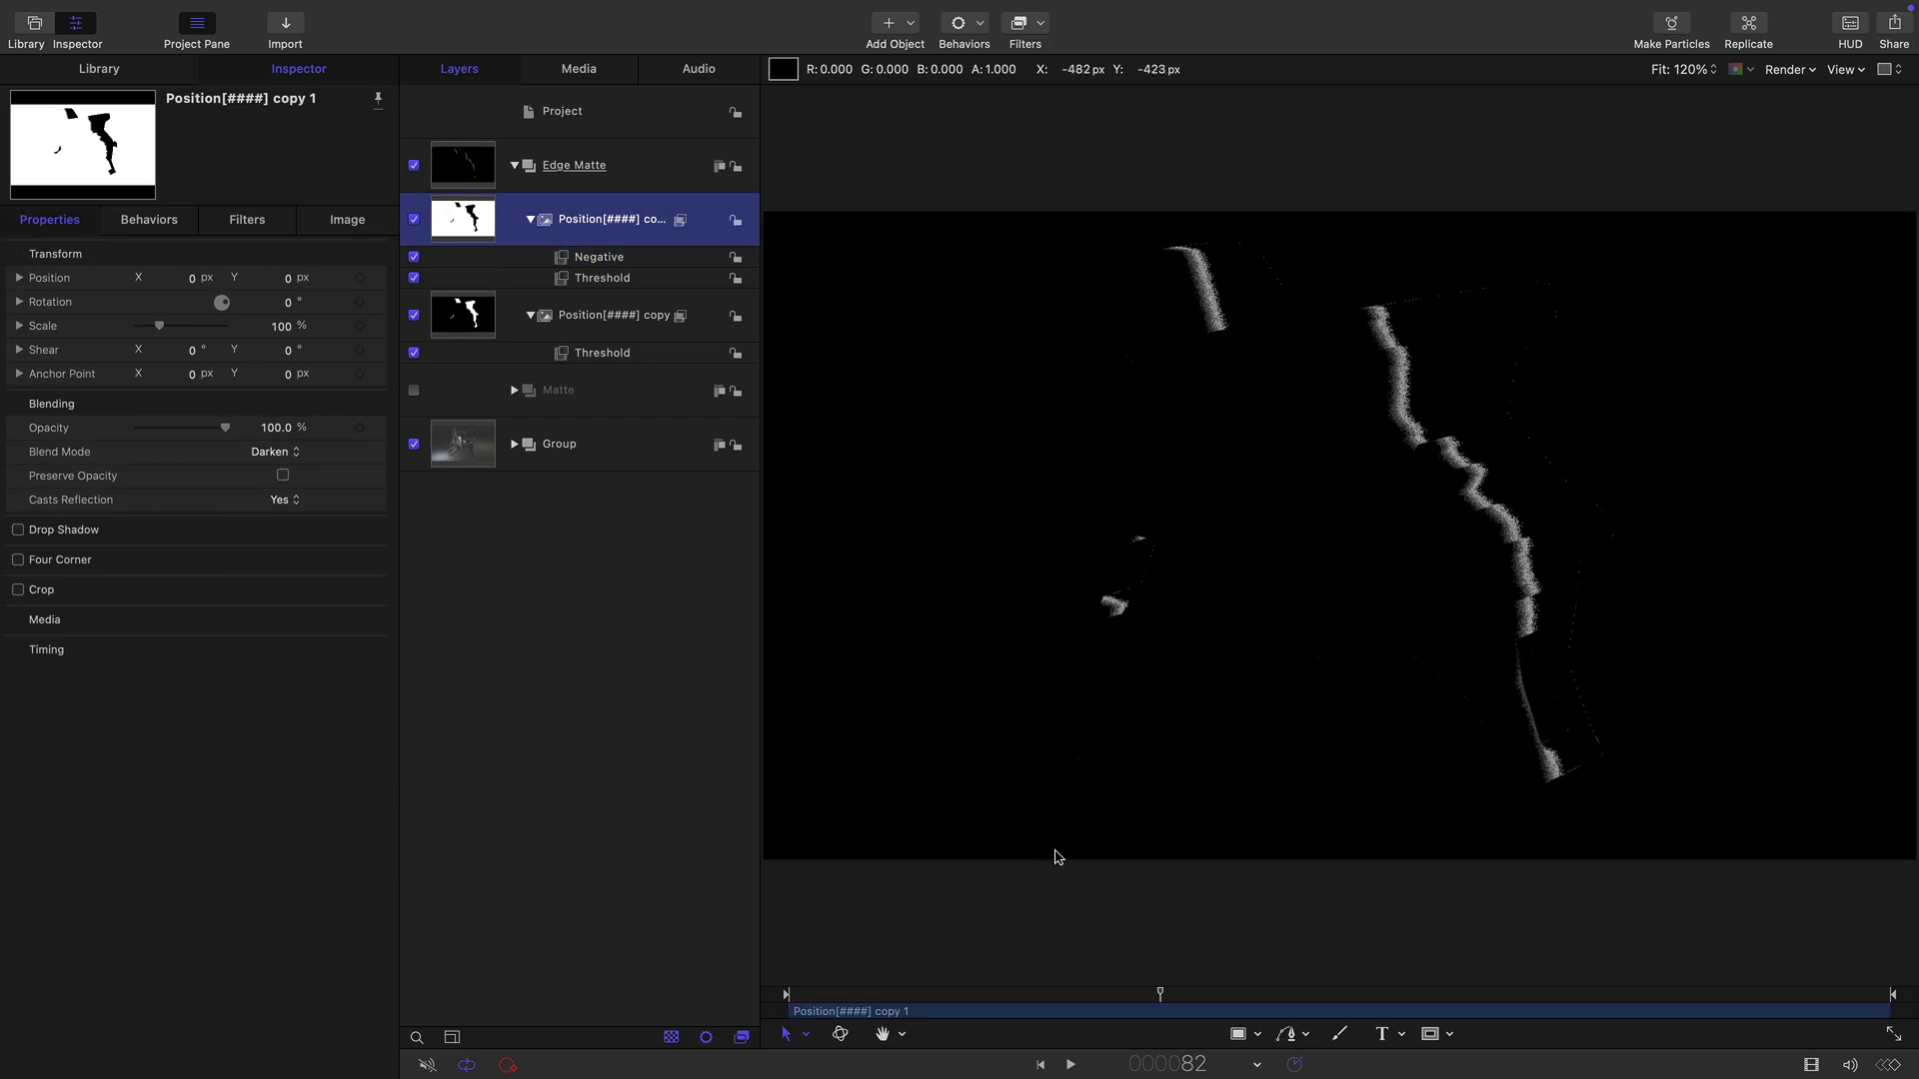
pyautogui.click(1168, 992)
pyautogui.moveTo(1150, 1002); pyautogui.dragTo(1032, 1008)
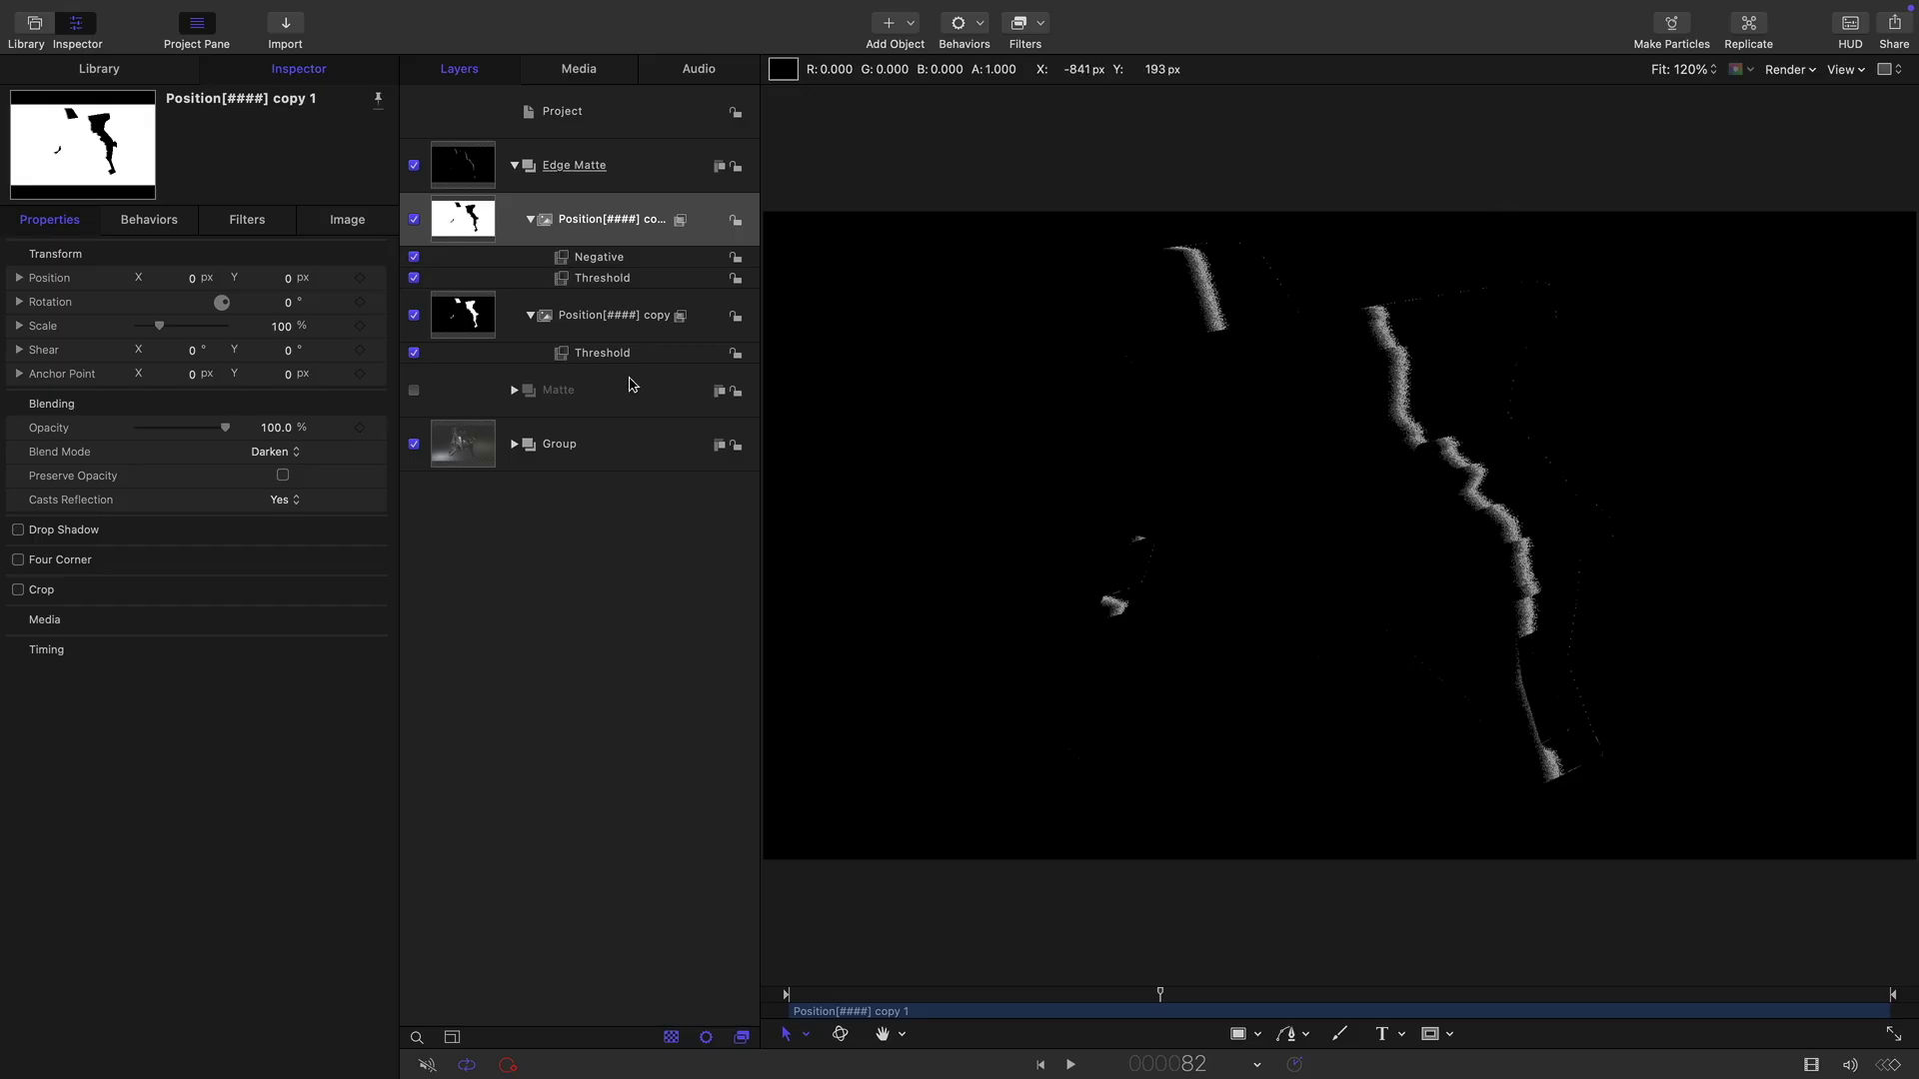
# Add a MinMax filter (Minimum, radius 1) to Position copy 1 and check the edge across frames.
pyautogui.click(455, 227)
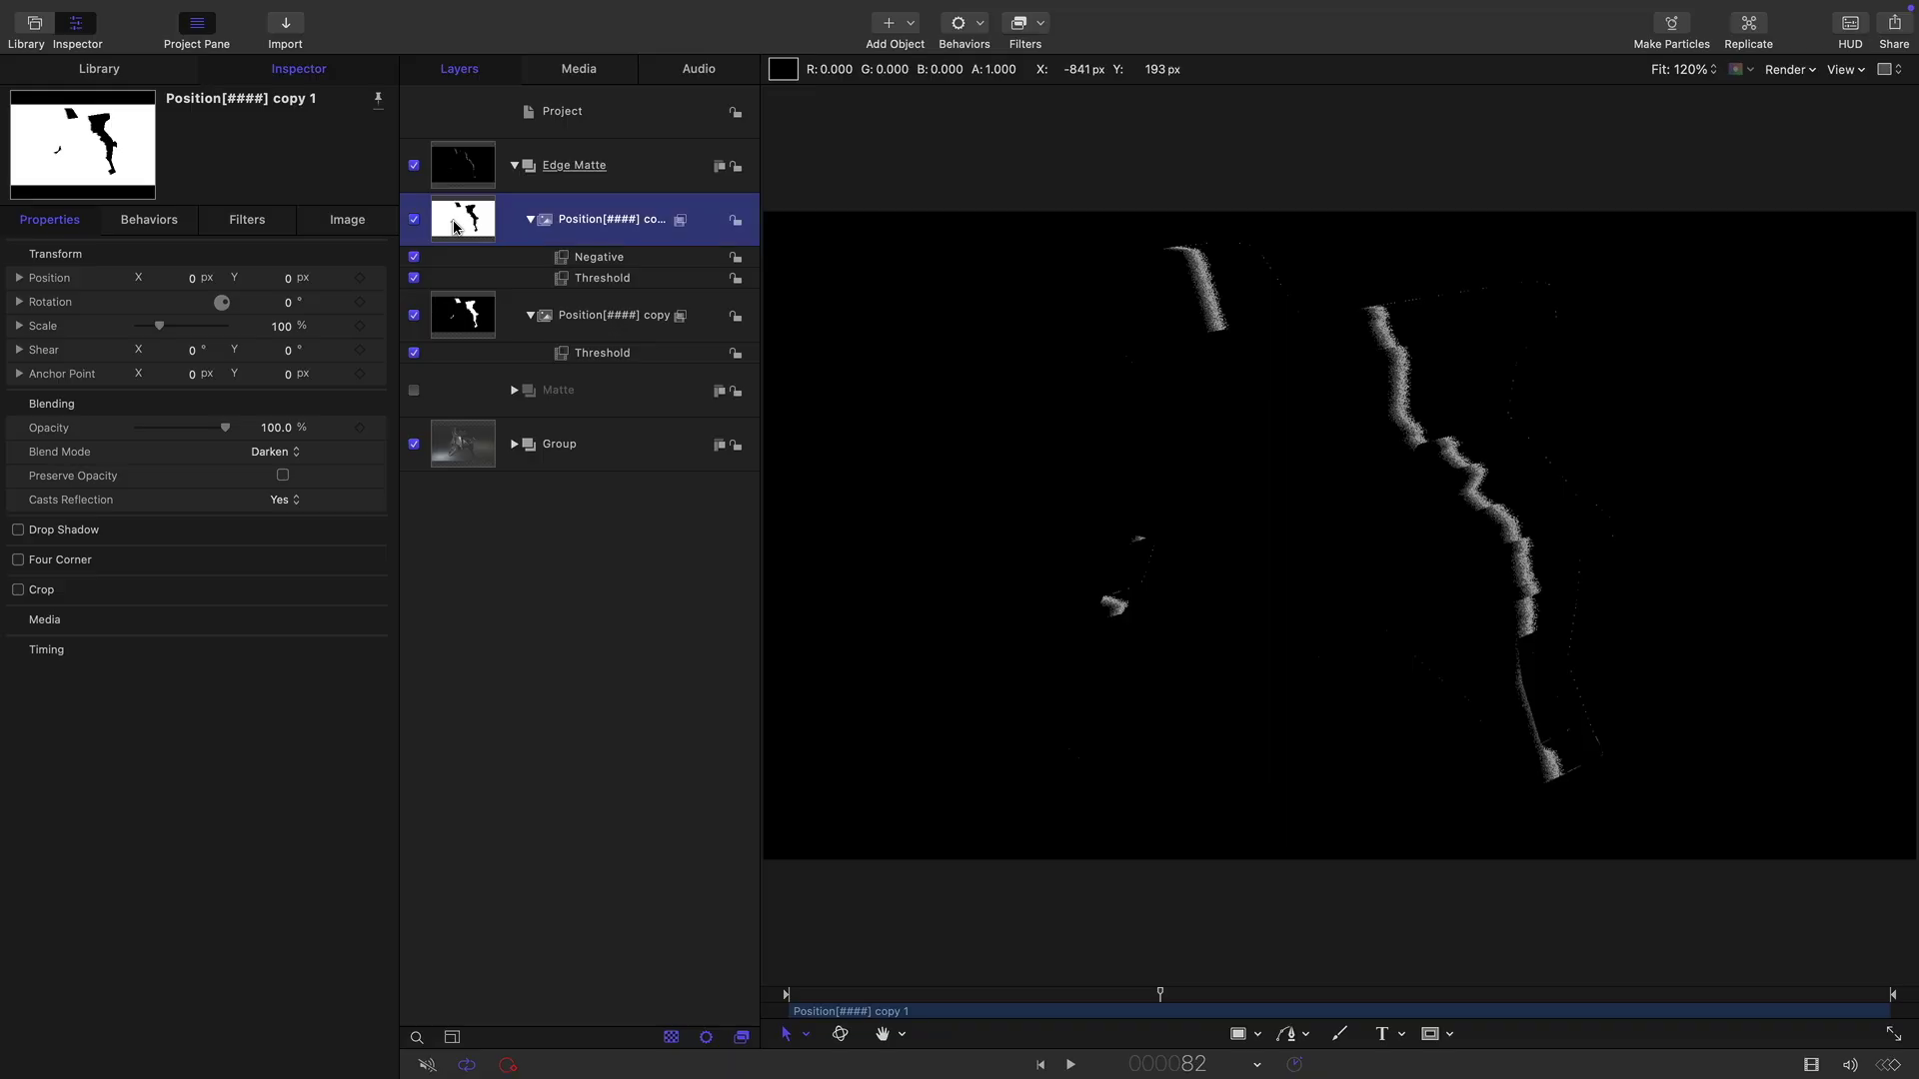
pyautogui.click(1037, 24)
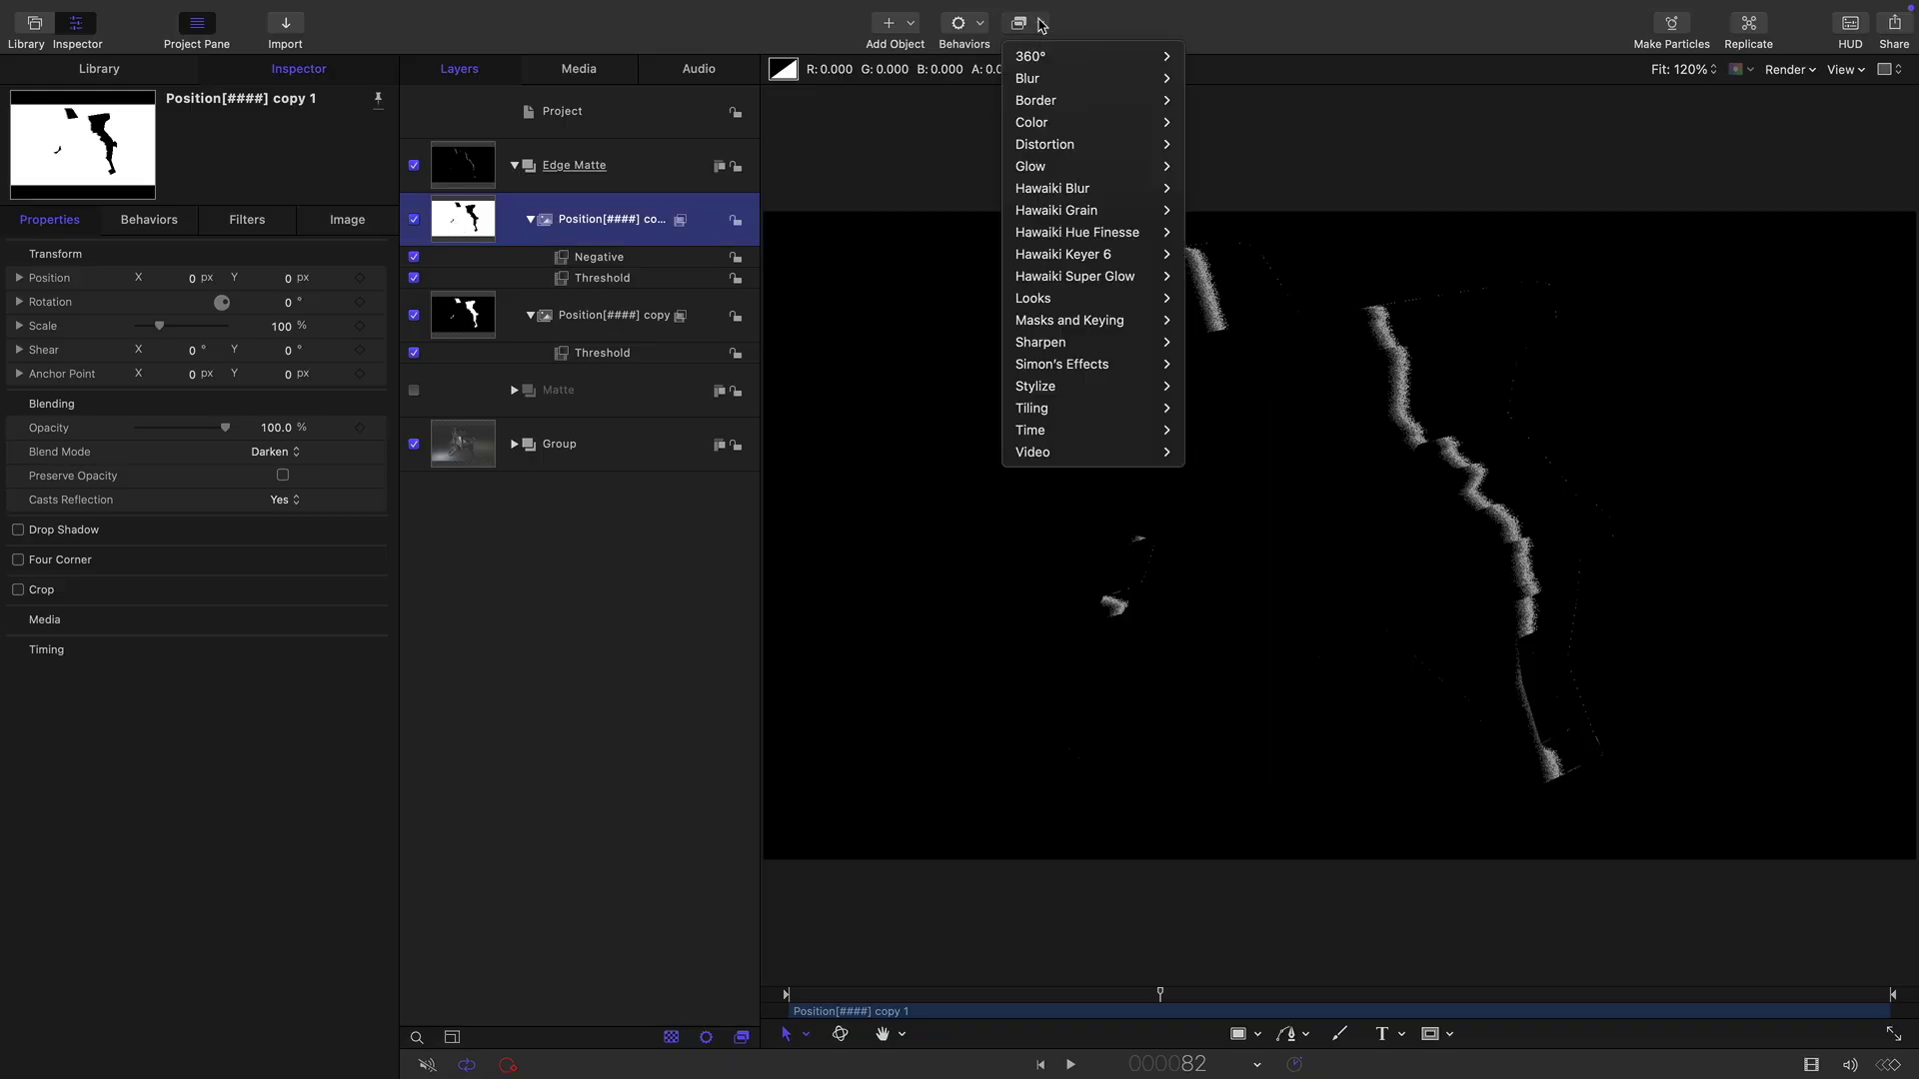
pyautogui.moveTo(1054, 395)
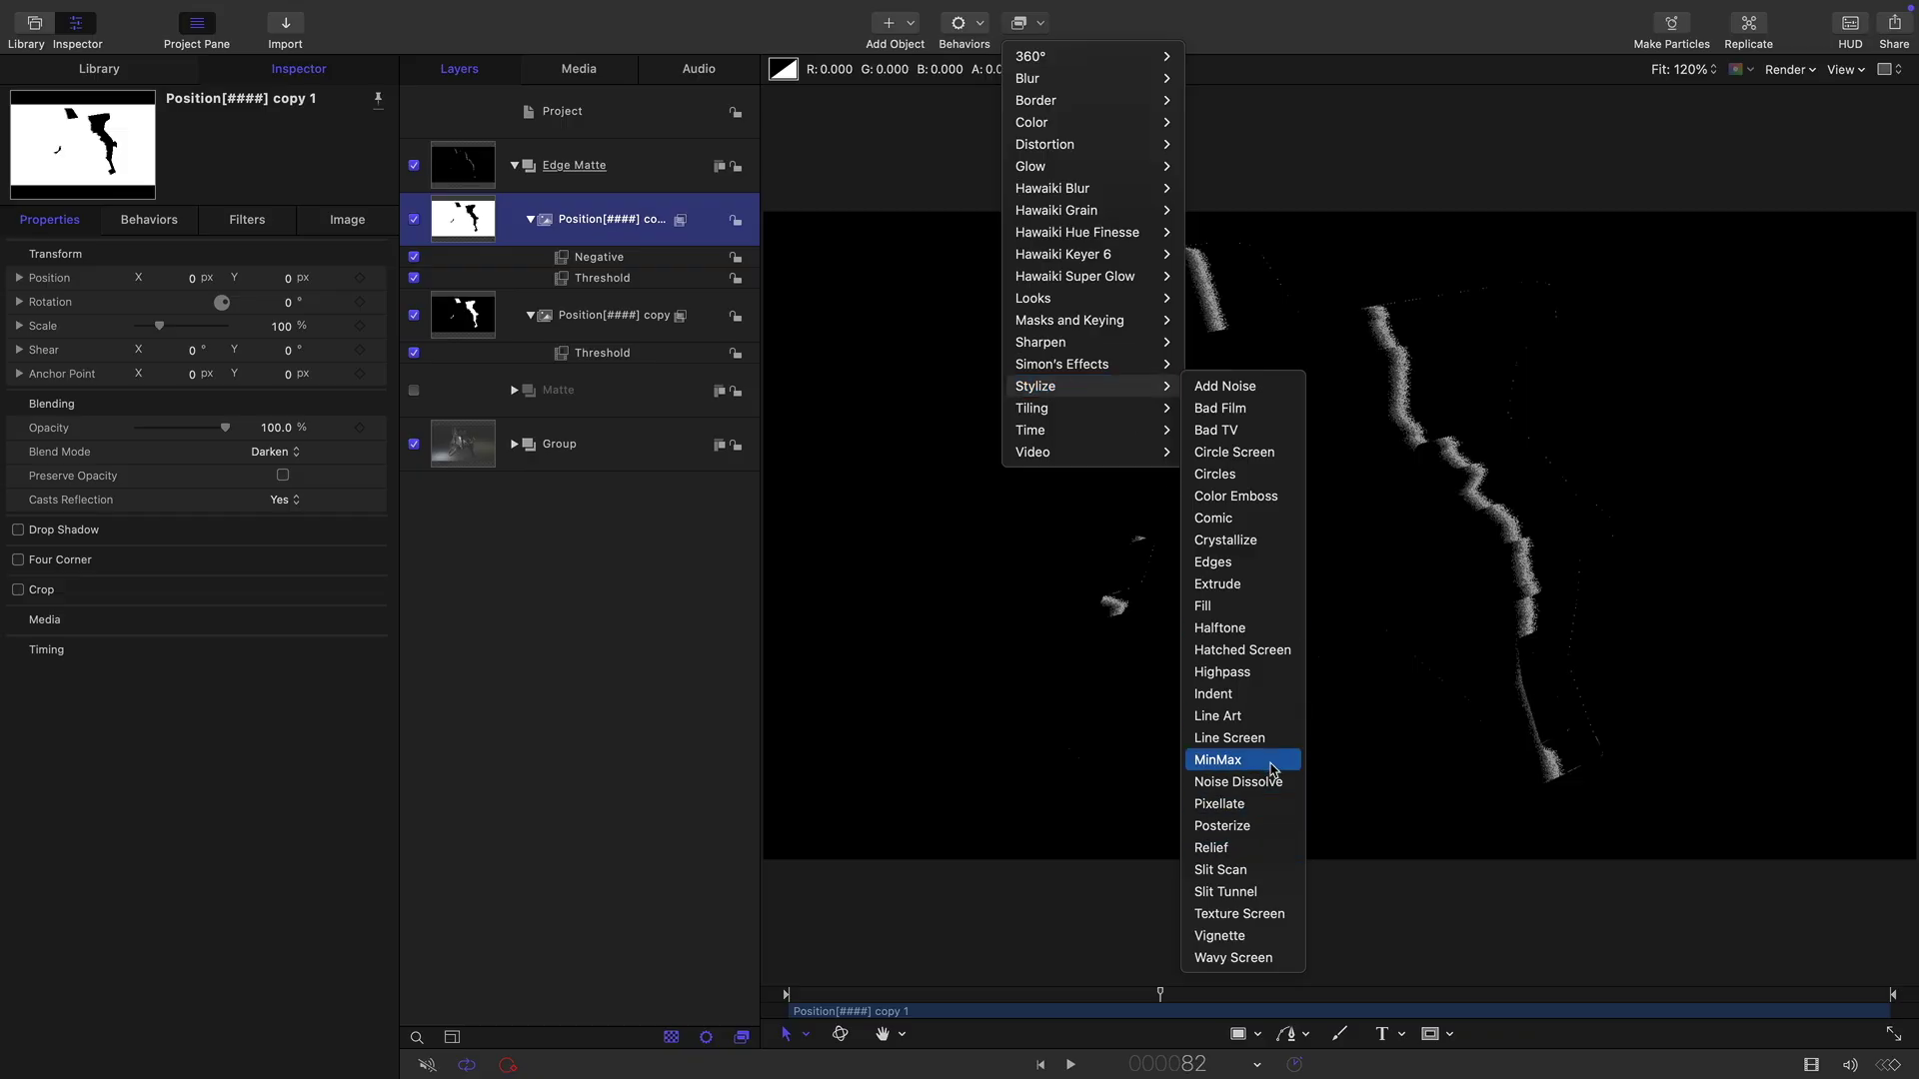
pyautogui.click(1272, 769)
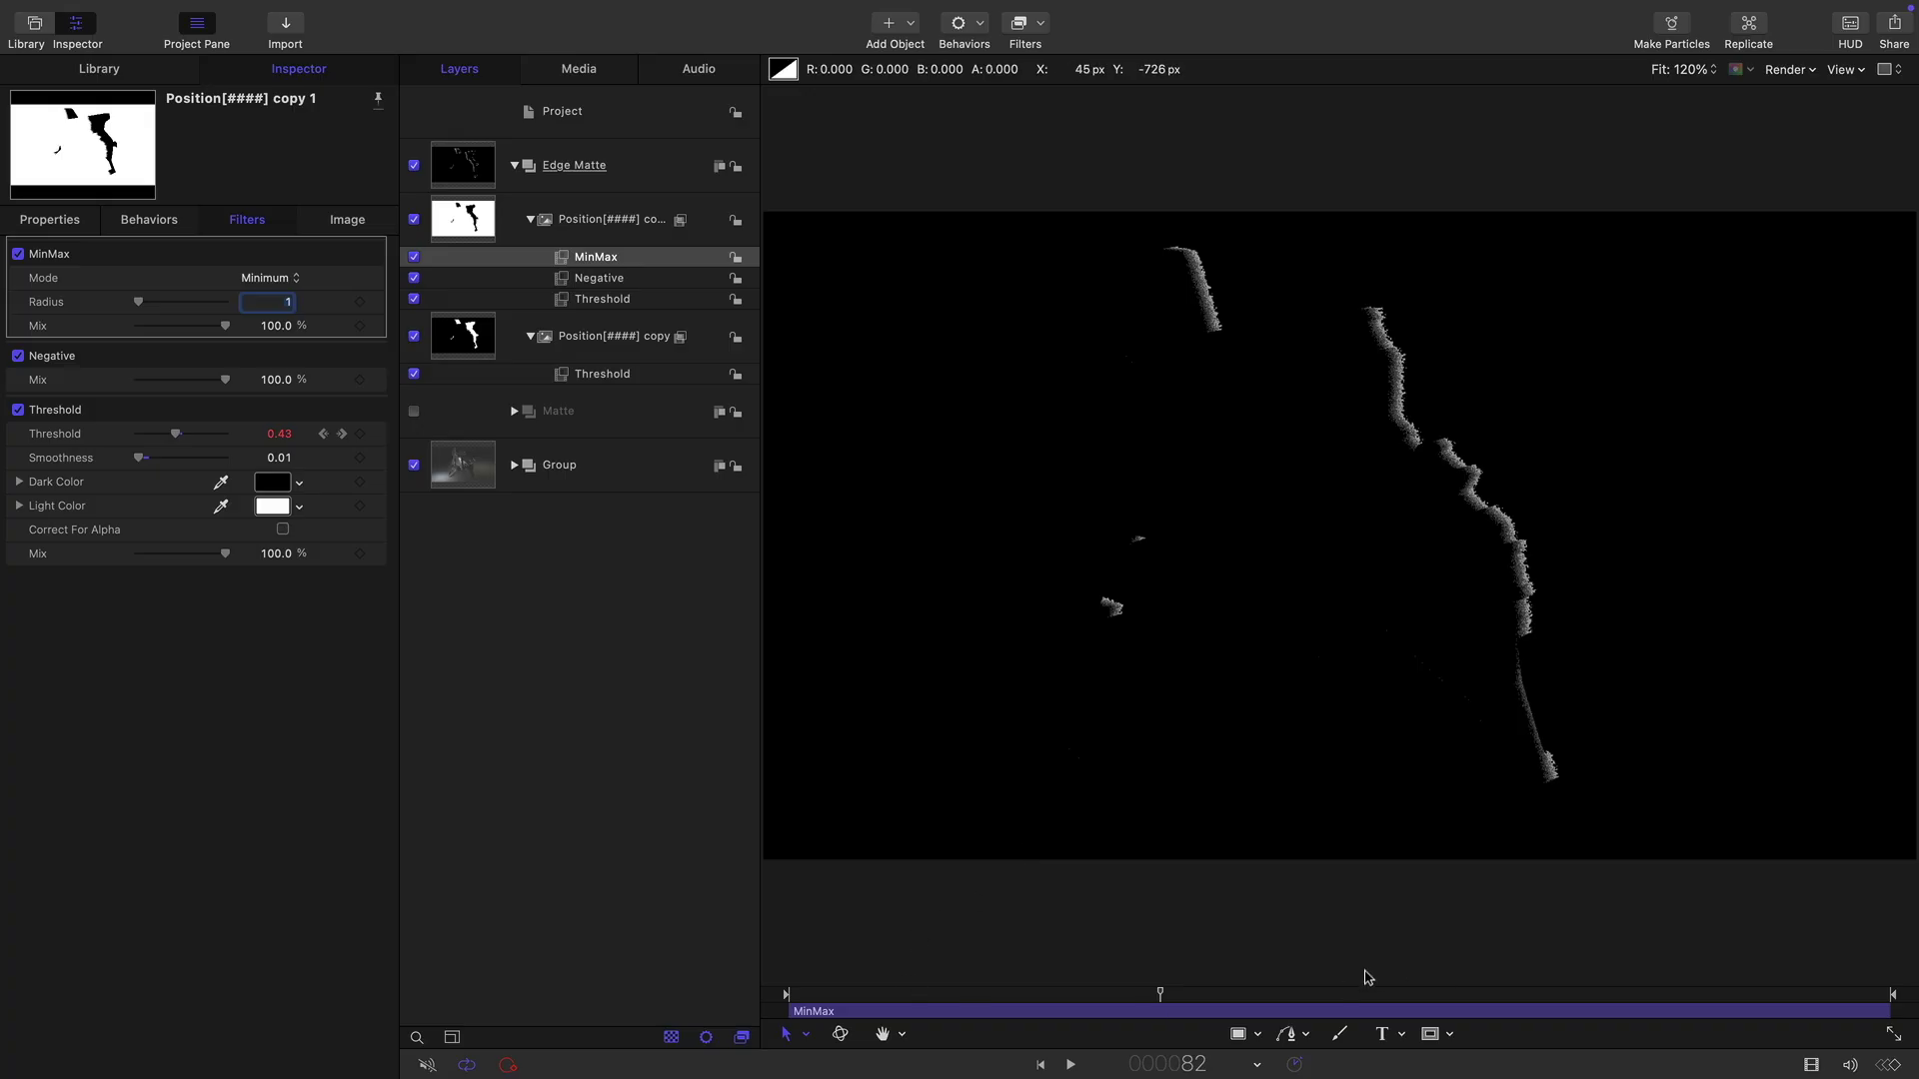
pyautogui.moveTo(1098, 990); pyautogui.dragTo(1156, 994)
# Collapse and hide the Edge Matte group so the full rendered model shows.
pyautogui.click(515, 166)
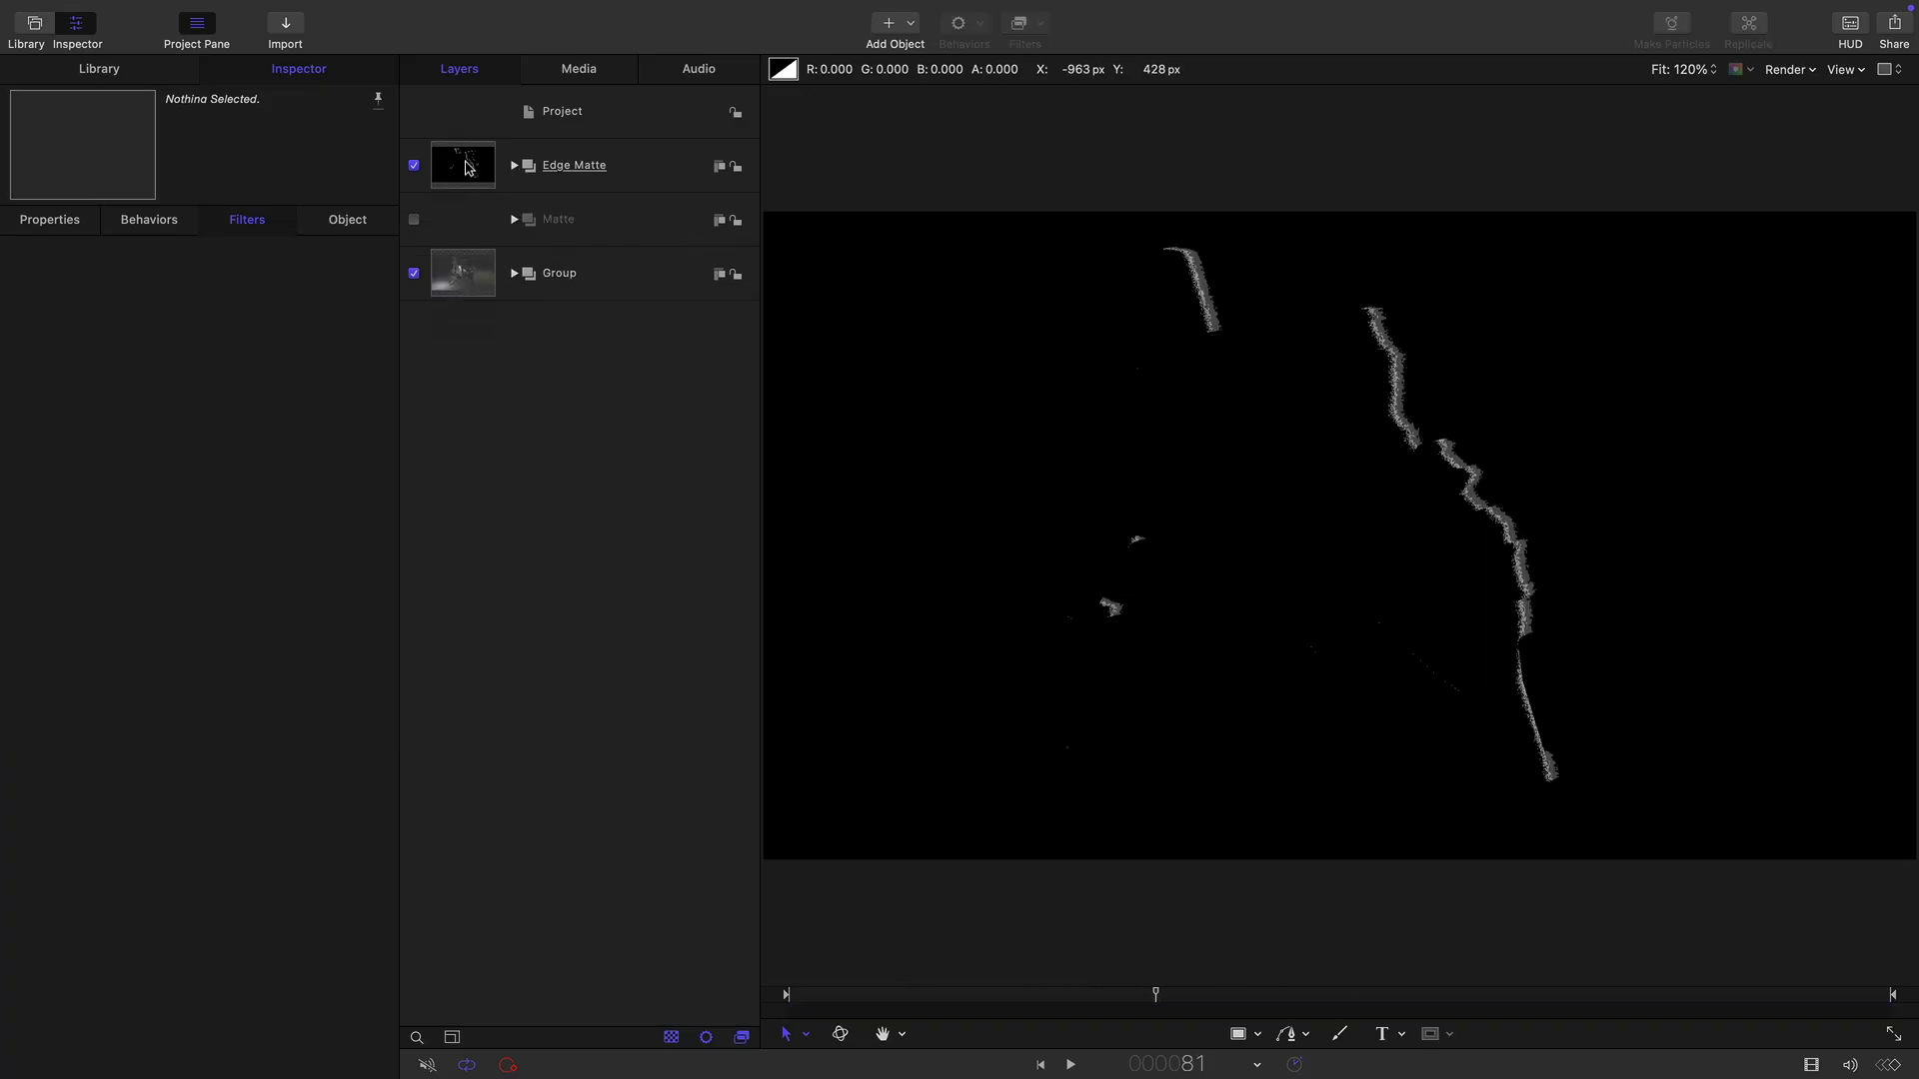
pyautogui.click(466, 166)
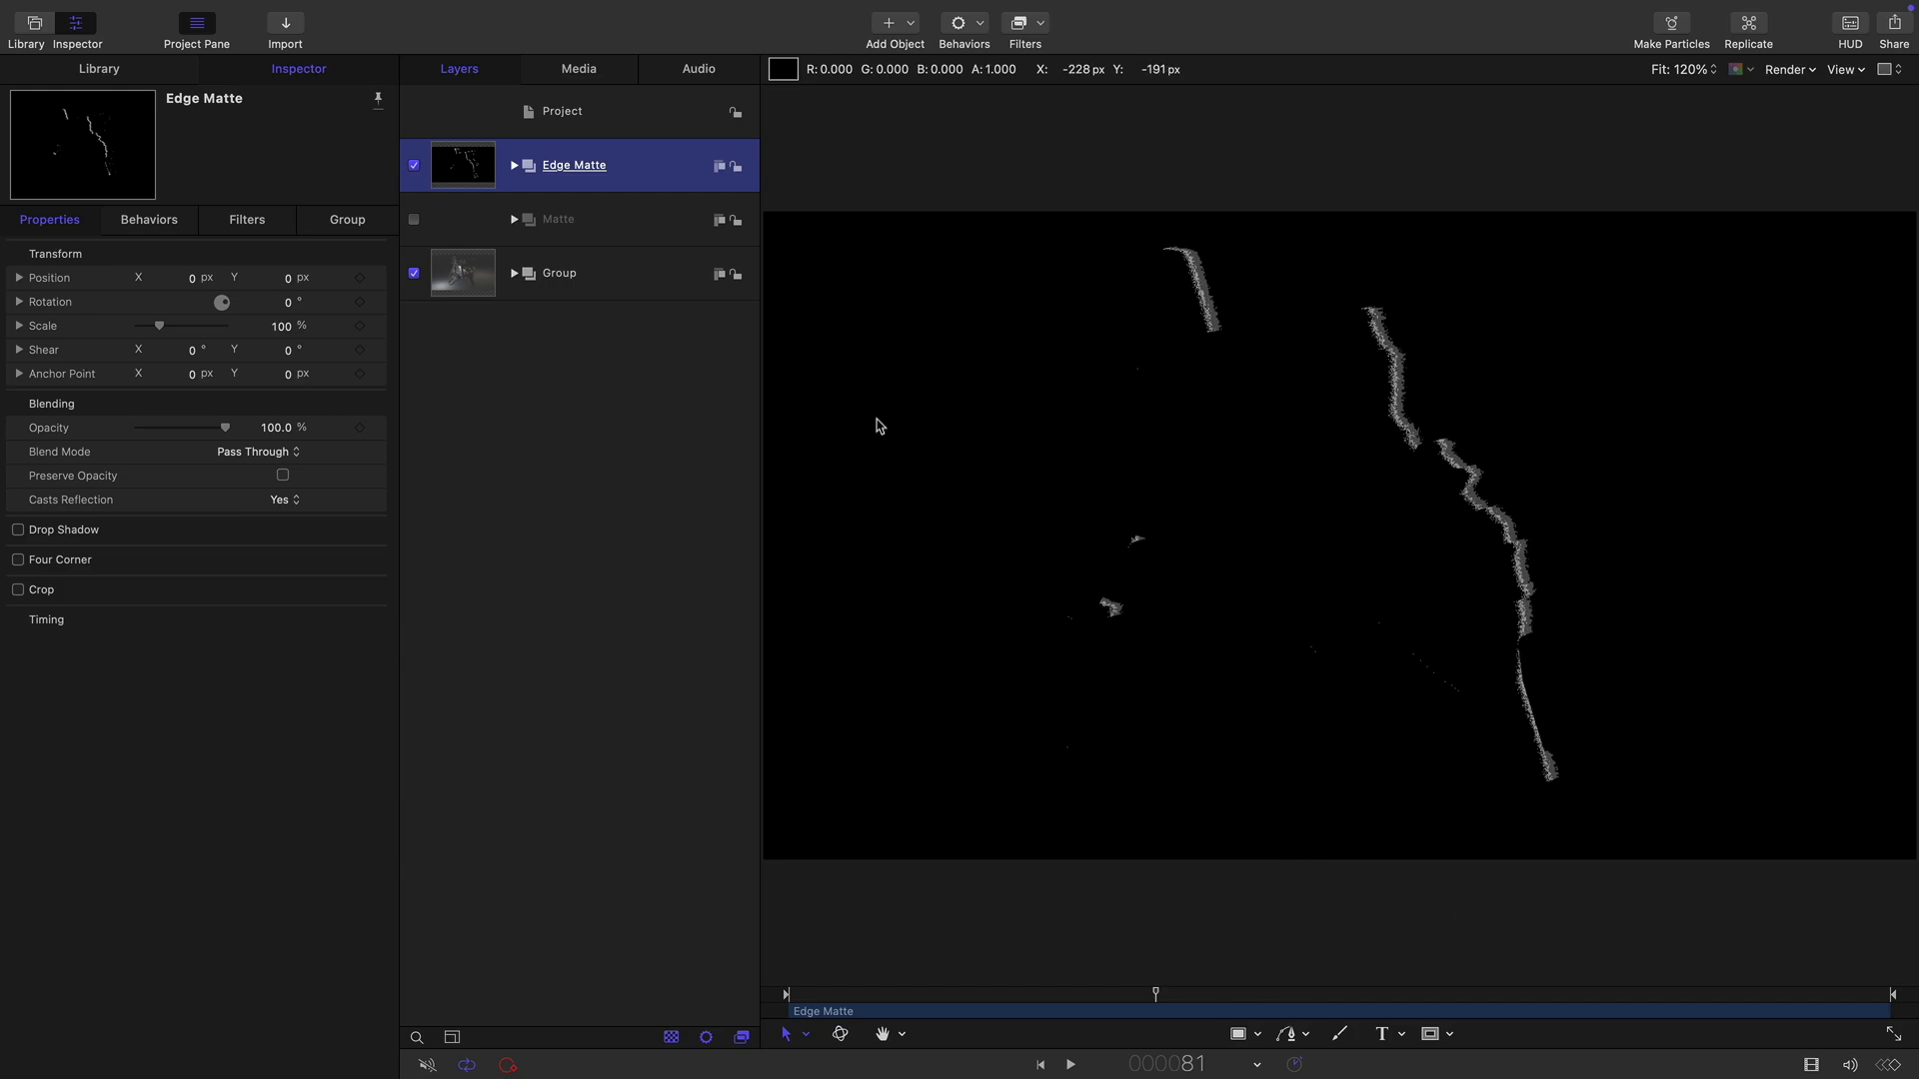
pyautogui.click(414, 165)
# Create a new Group 1 and drop a Cellular generator from the Library into it.
pyautogui.click(622, 112)
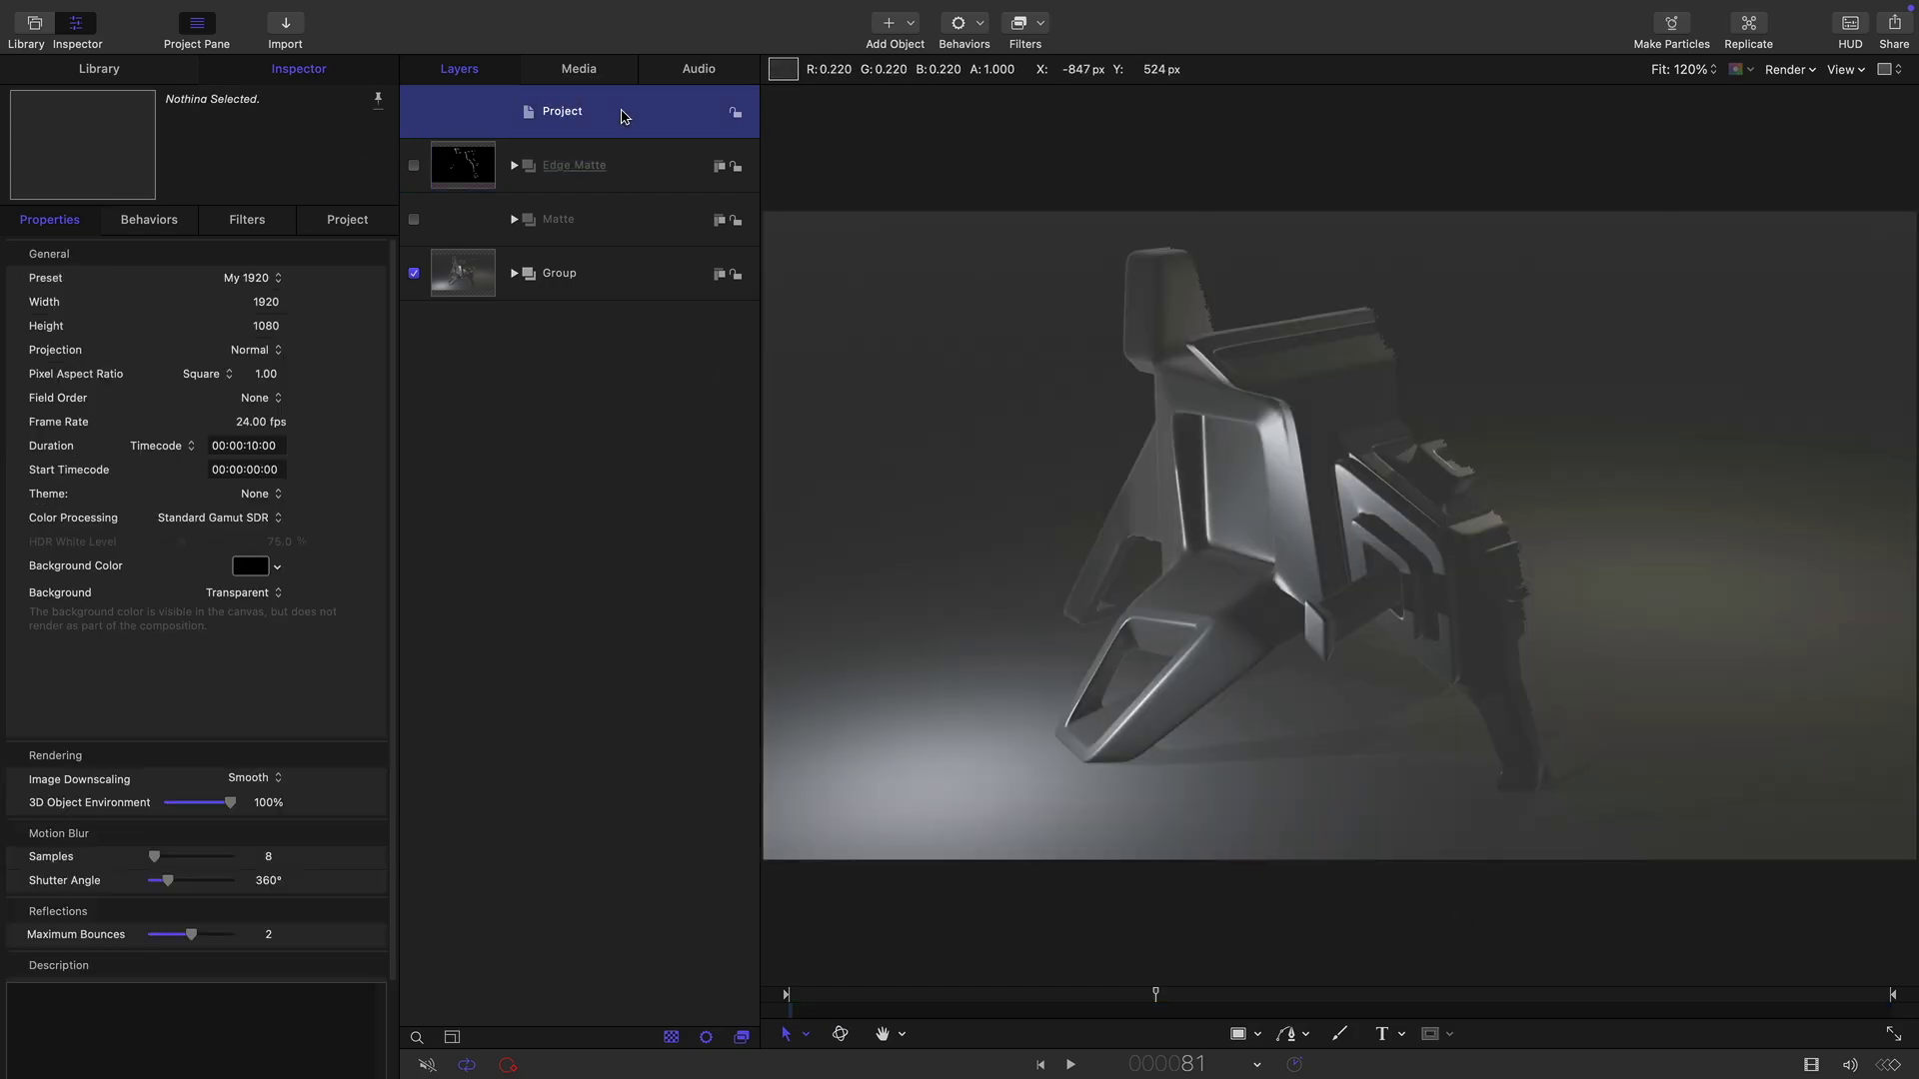
pyautogui.click(270, 10)
pyautogui.click(292, 36)
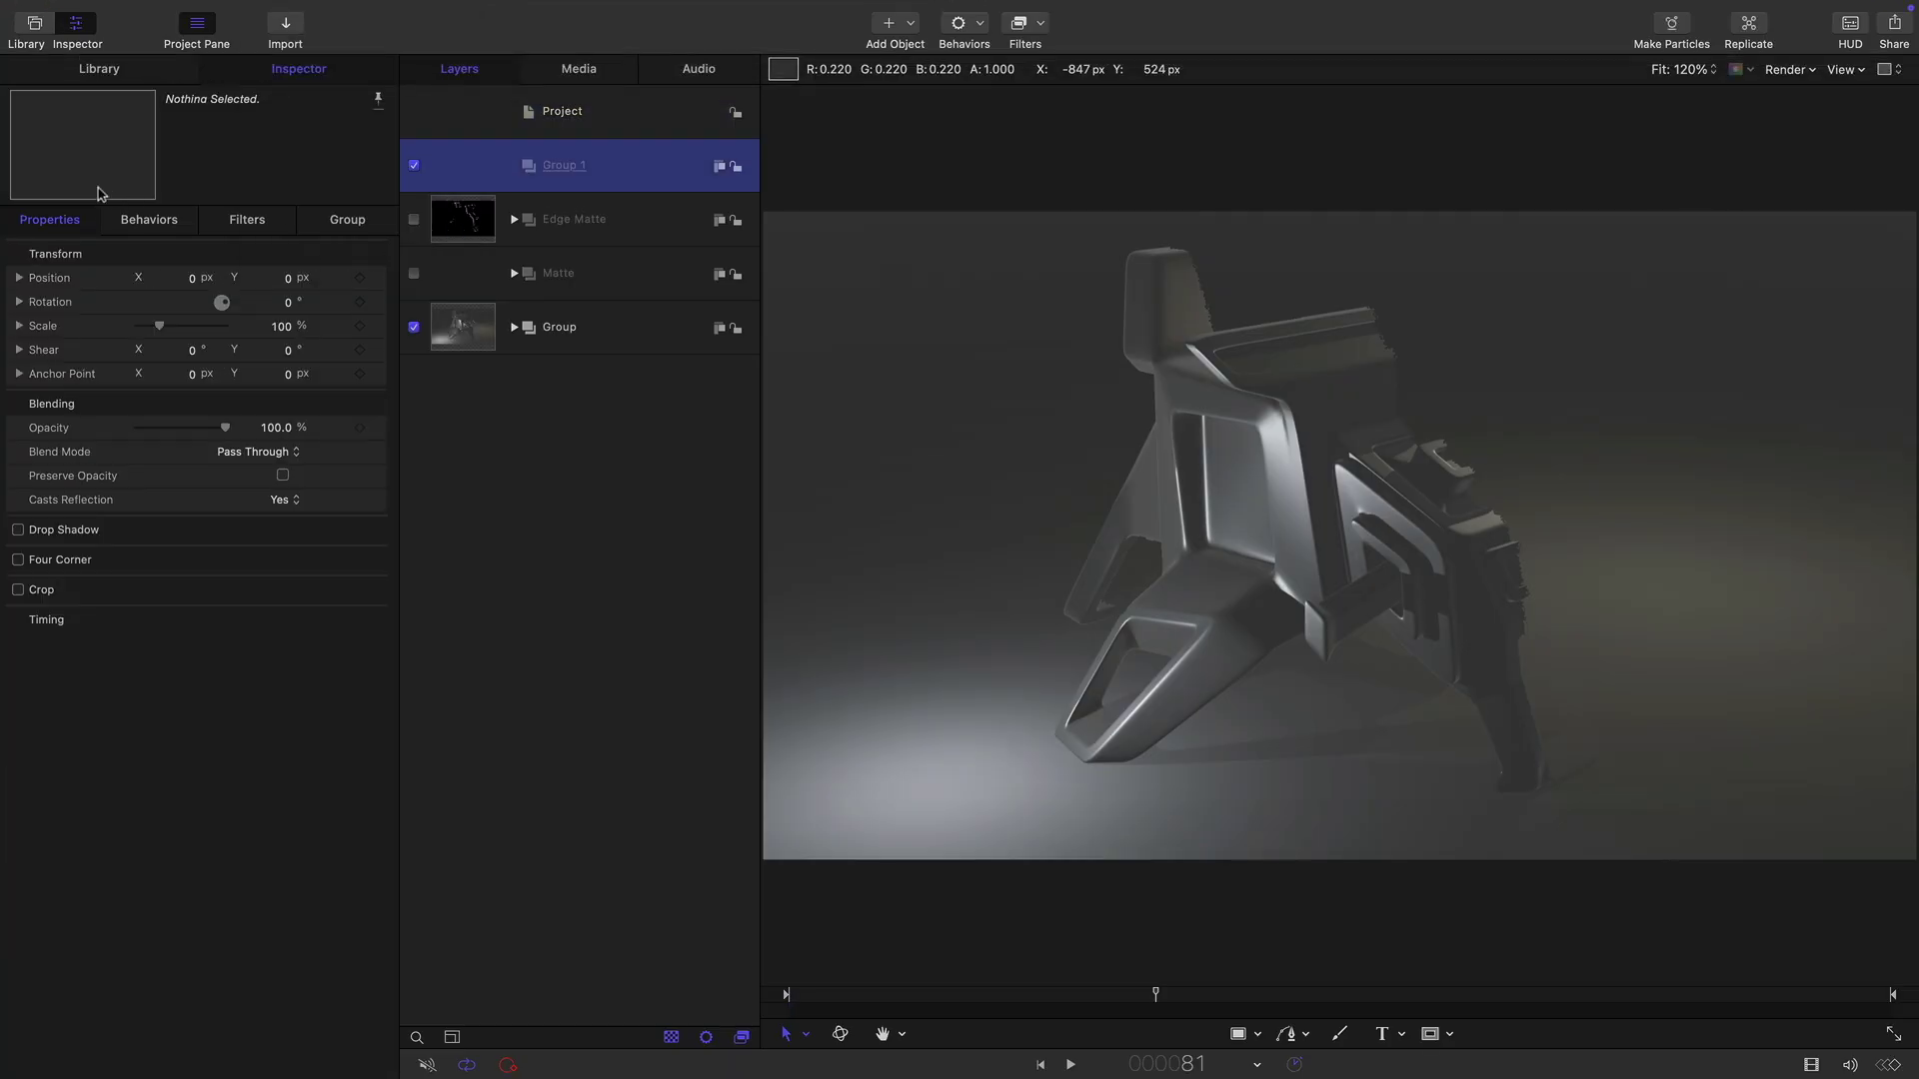
pyautogui.click(98, 70)
pyautogui.moveTo(28, 577); pyautogui.dragTo(629, 161)
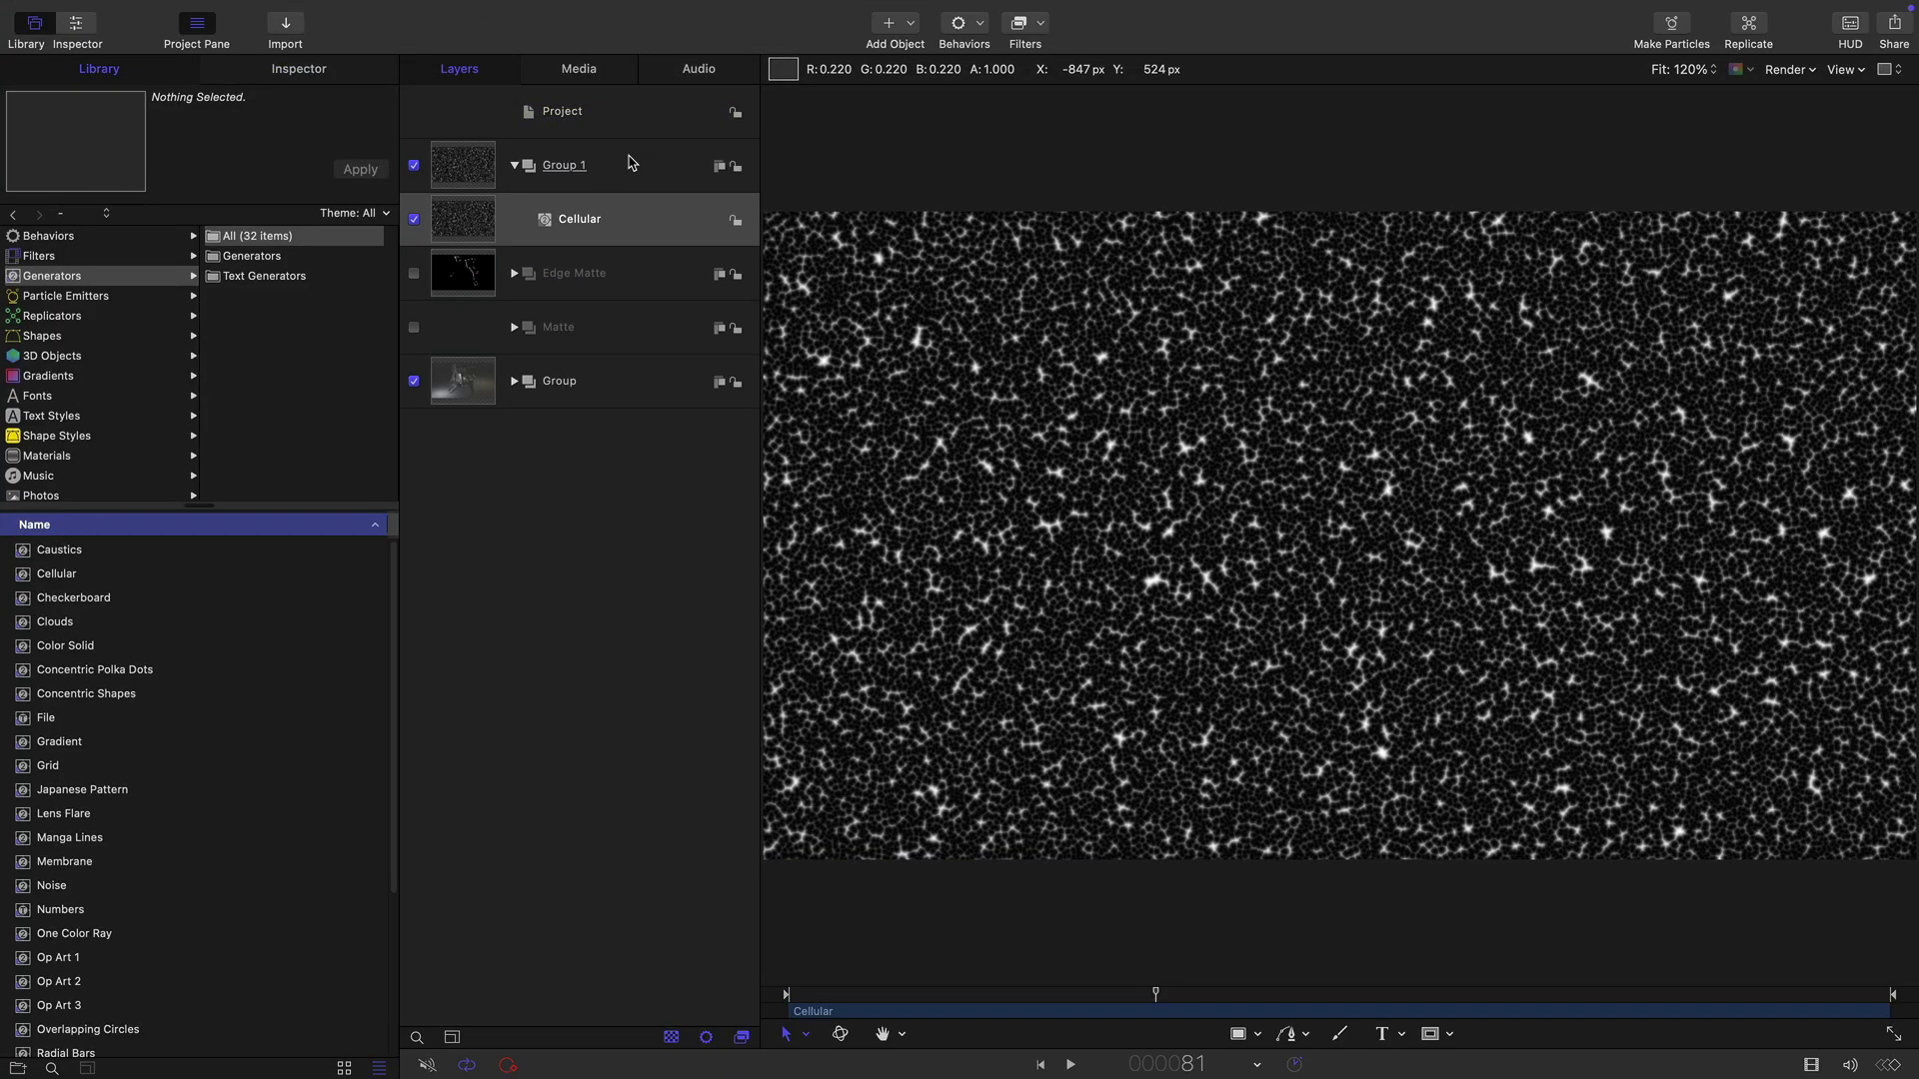
# Give the Cellular layer an image mask sourced from Edge Matte, using its Luminance channel.
pyautogui.rightClick(449, 219)
pyautogui.click(448, 219)
pyautogui.rightClick(448, 219)
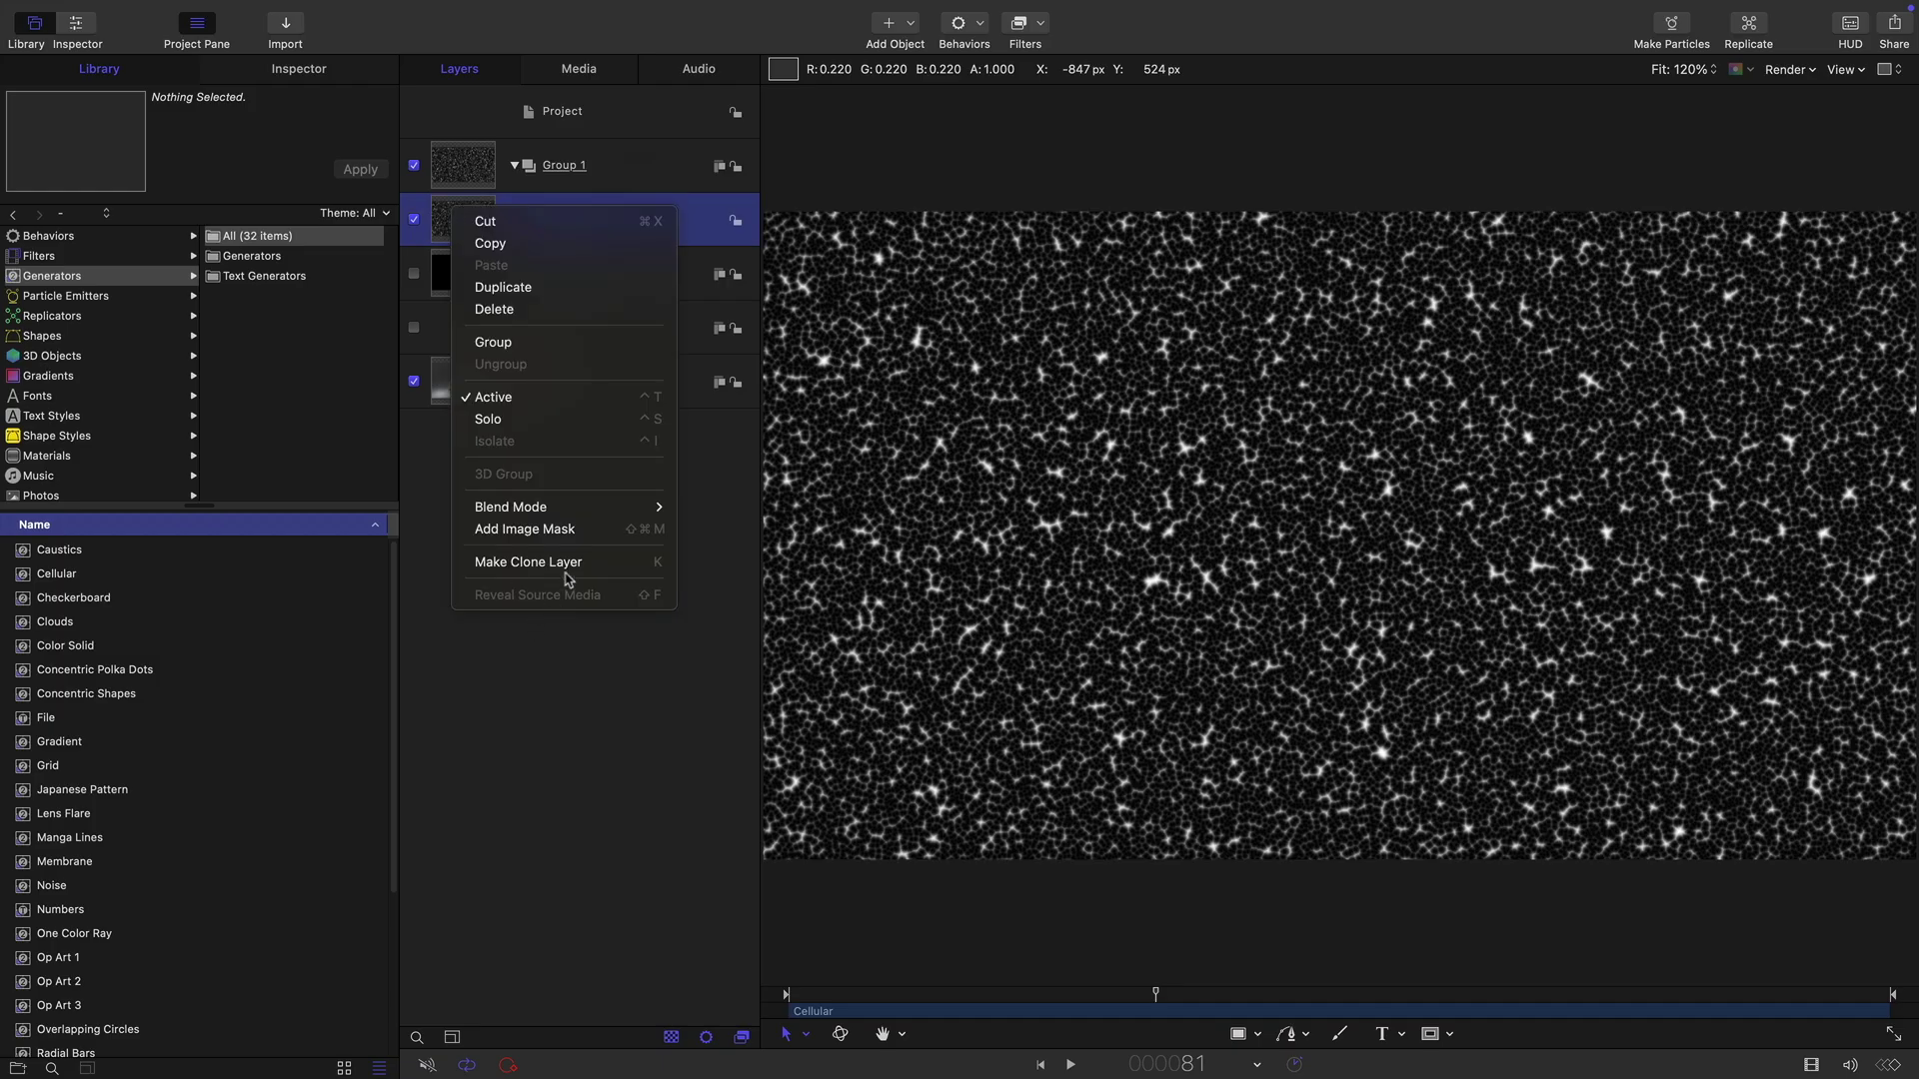
pyautogui.click(582, 531)
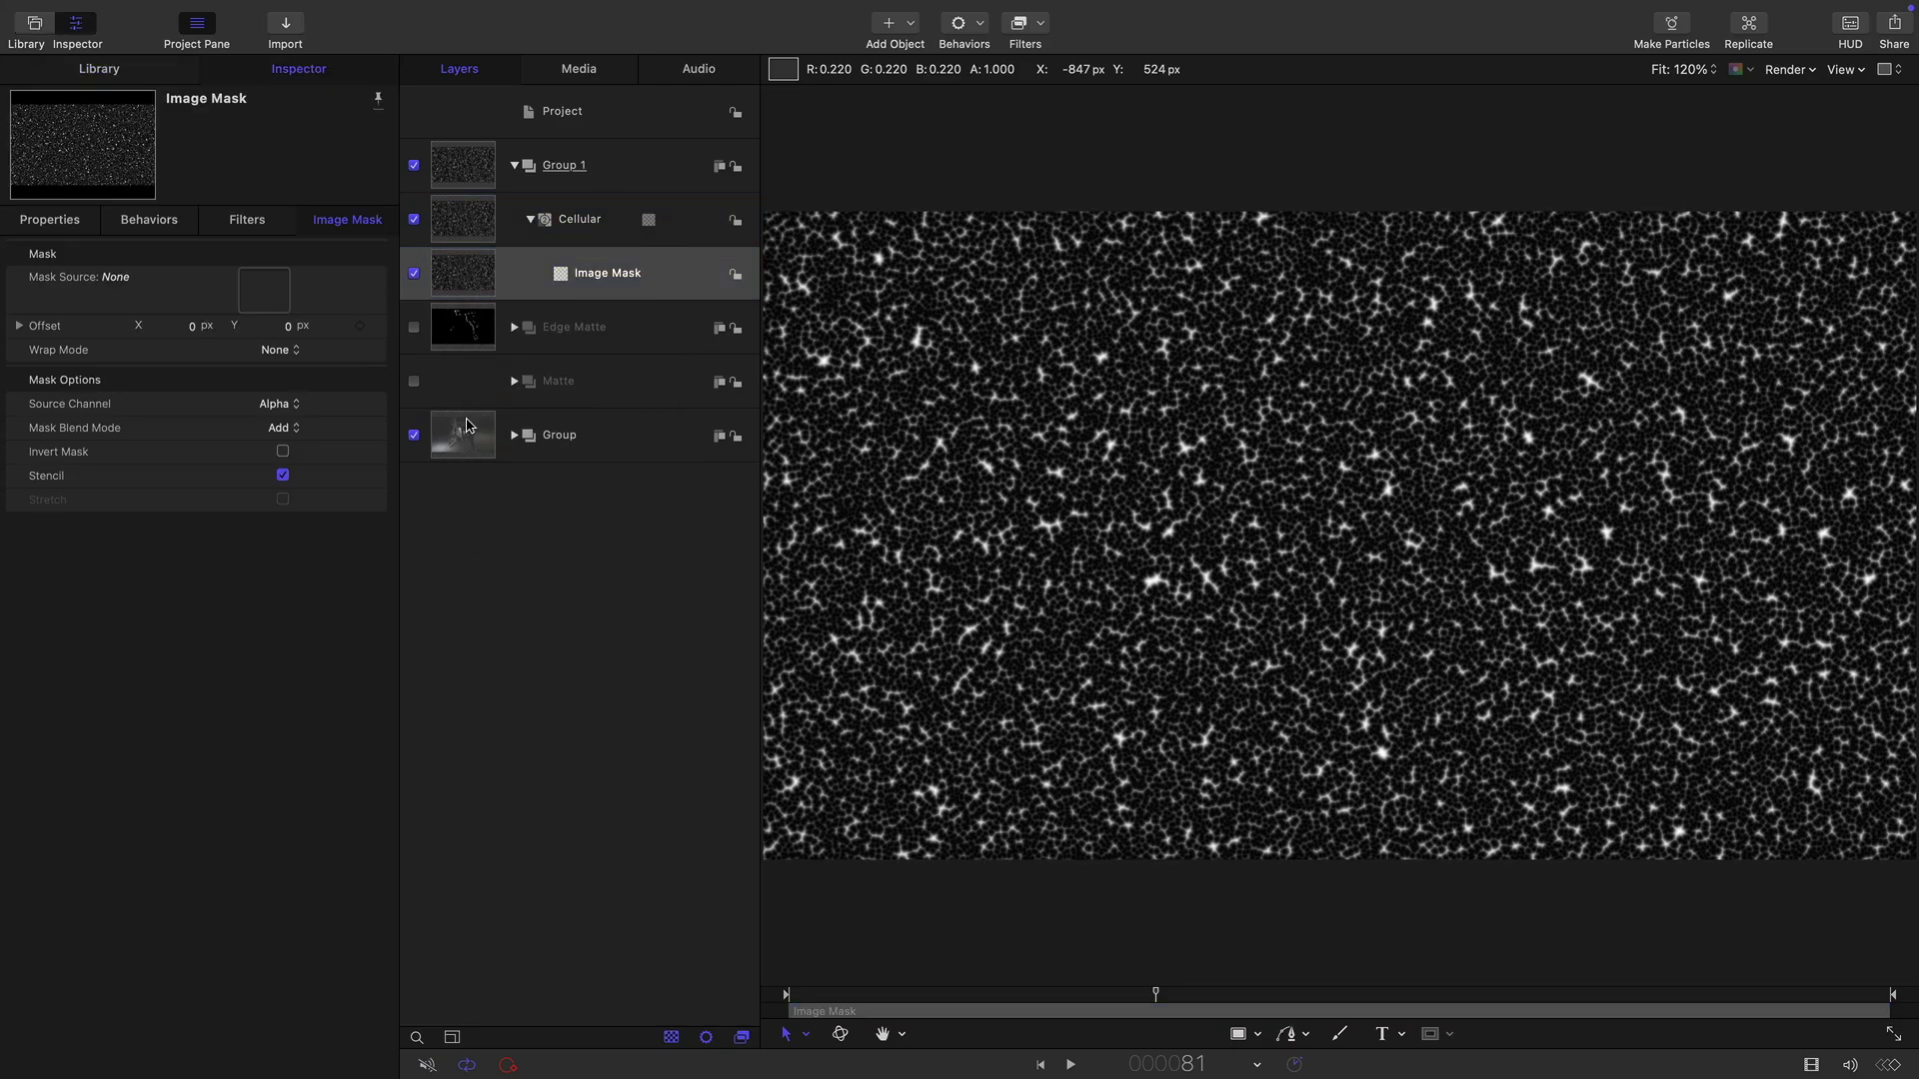
pyautogui.moveTo(464, 330); pyautogui.dragTo(268, 292)
pyautogui.click(280, 403)
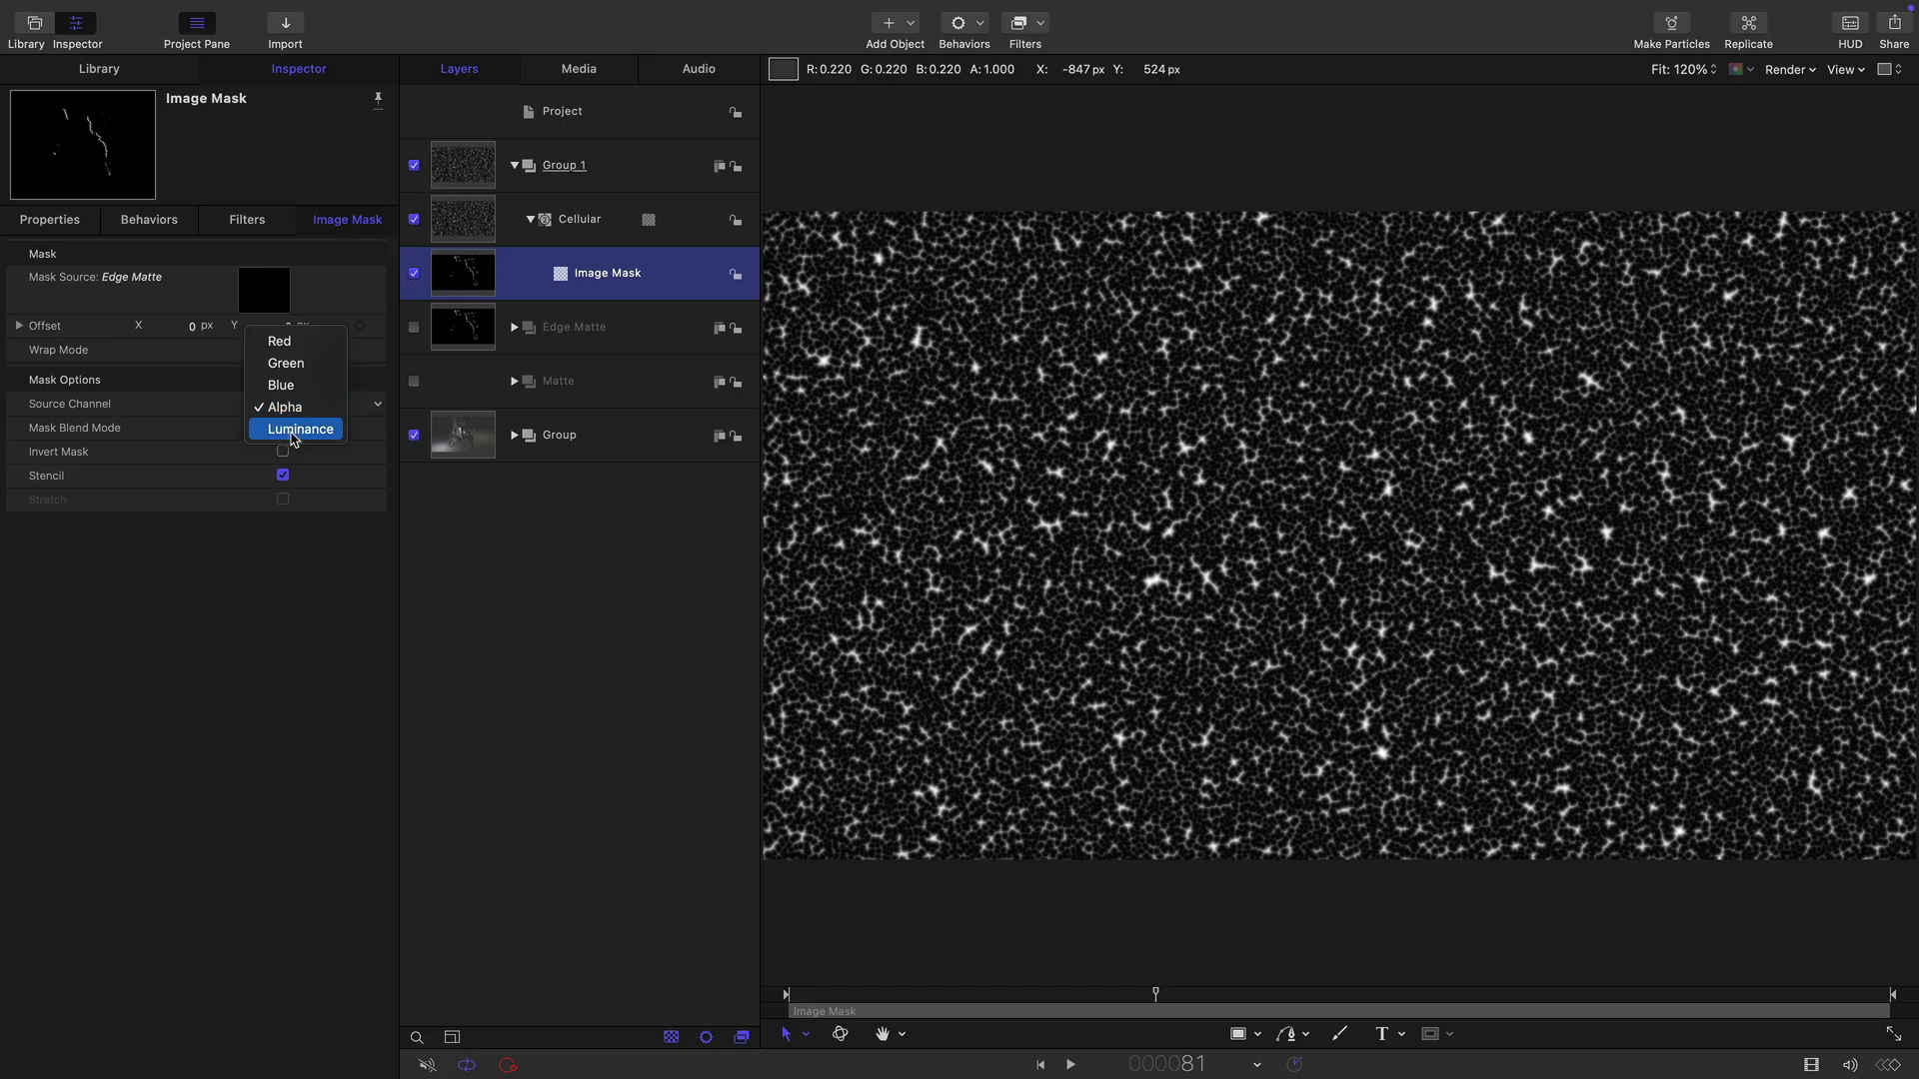
pyautogui.click(293, 430)
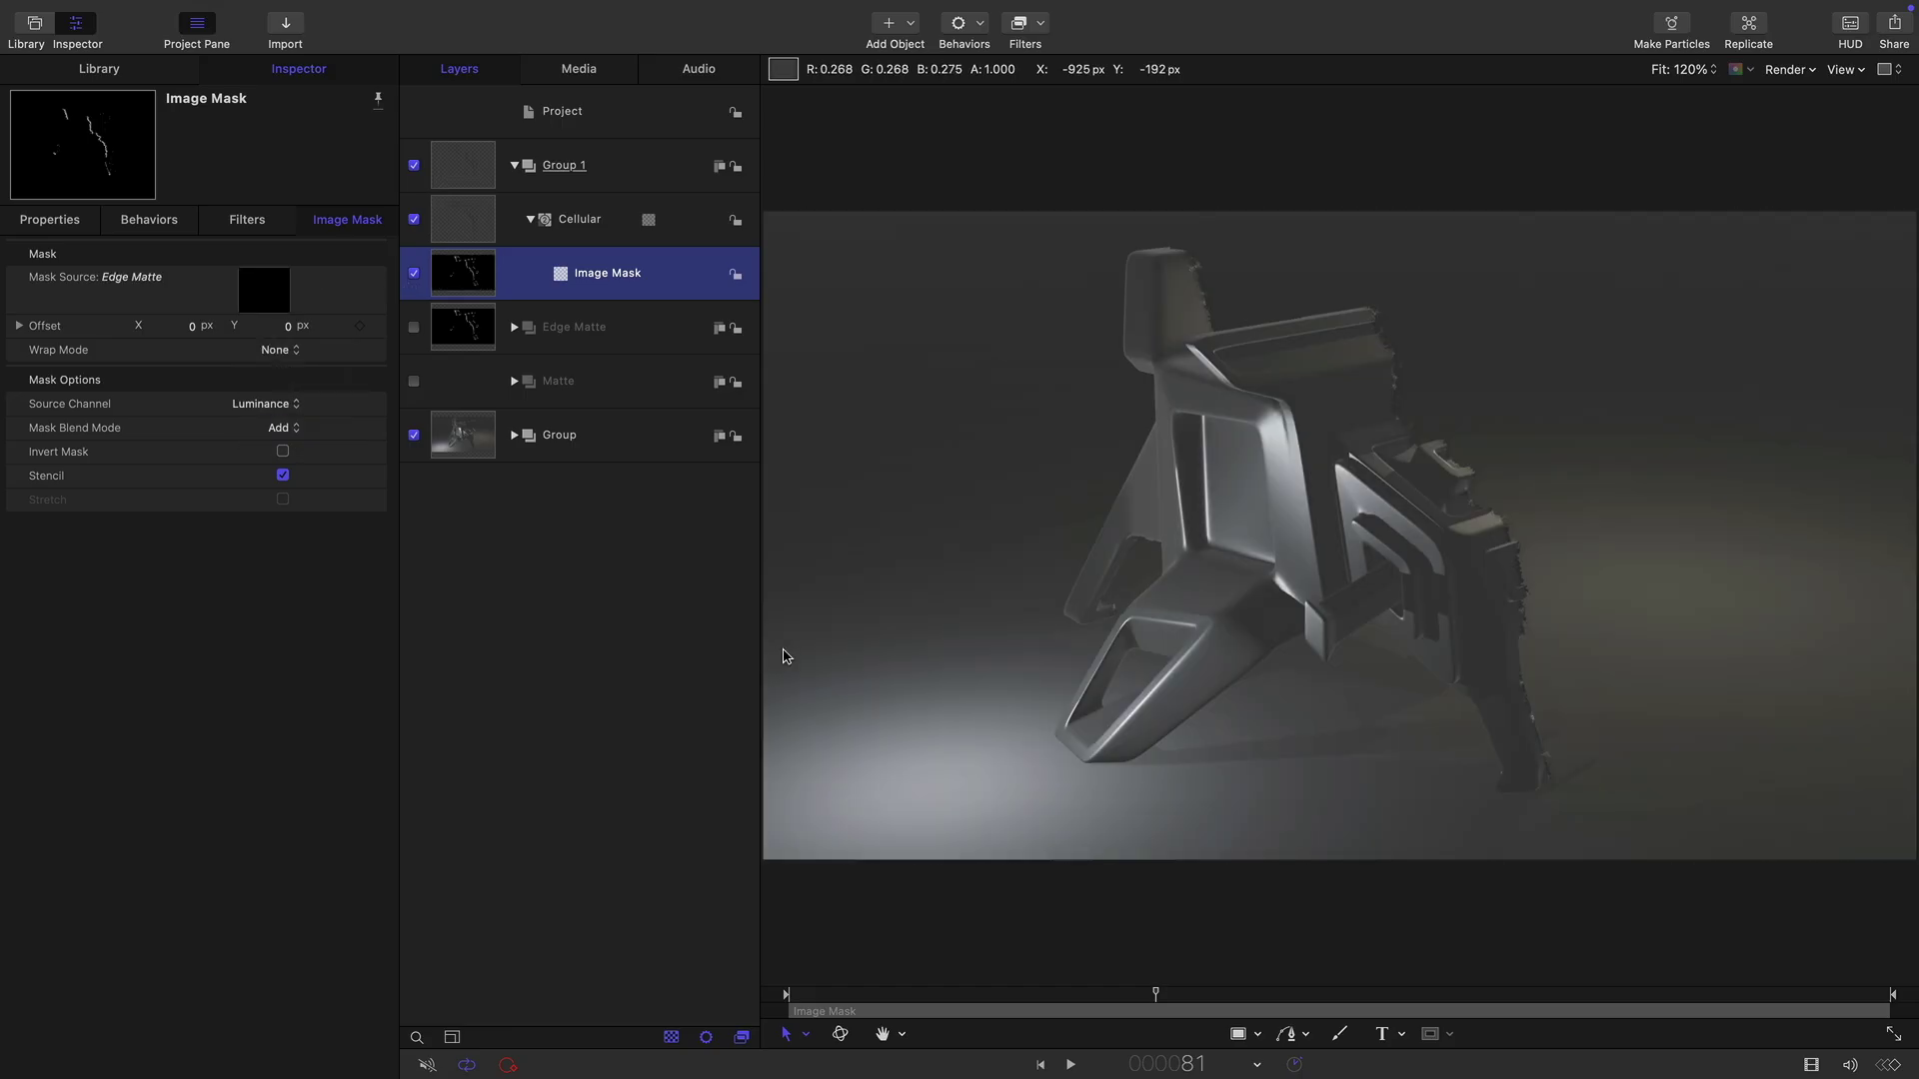
# Set Group 1 to Add blending and brighten it with a Levels filter's lowered white point.
pyautogui.click(513, 326)
pyautogui.click(461, 161)
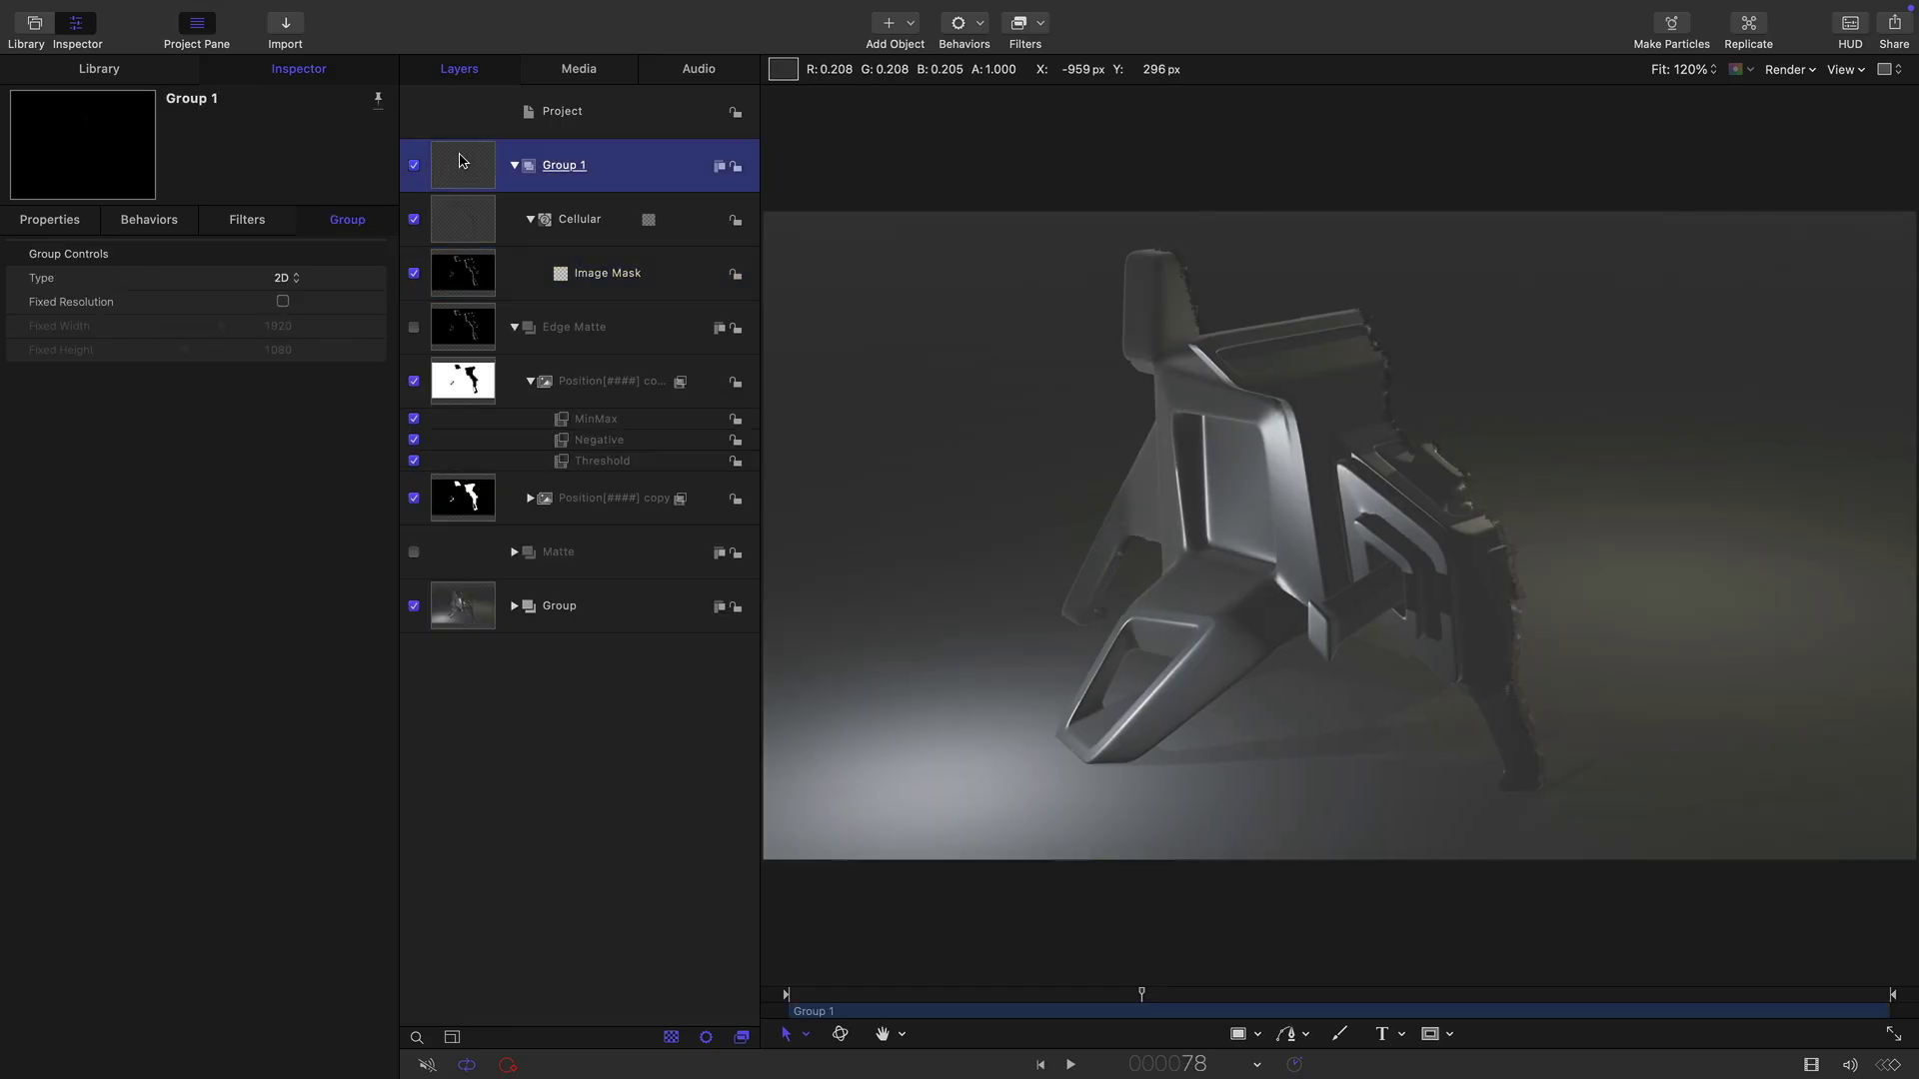
pyautogui.click(52, 220)
pyautogui.click(270, 458)
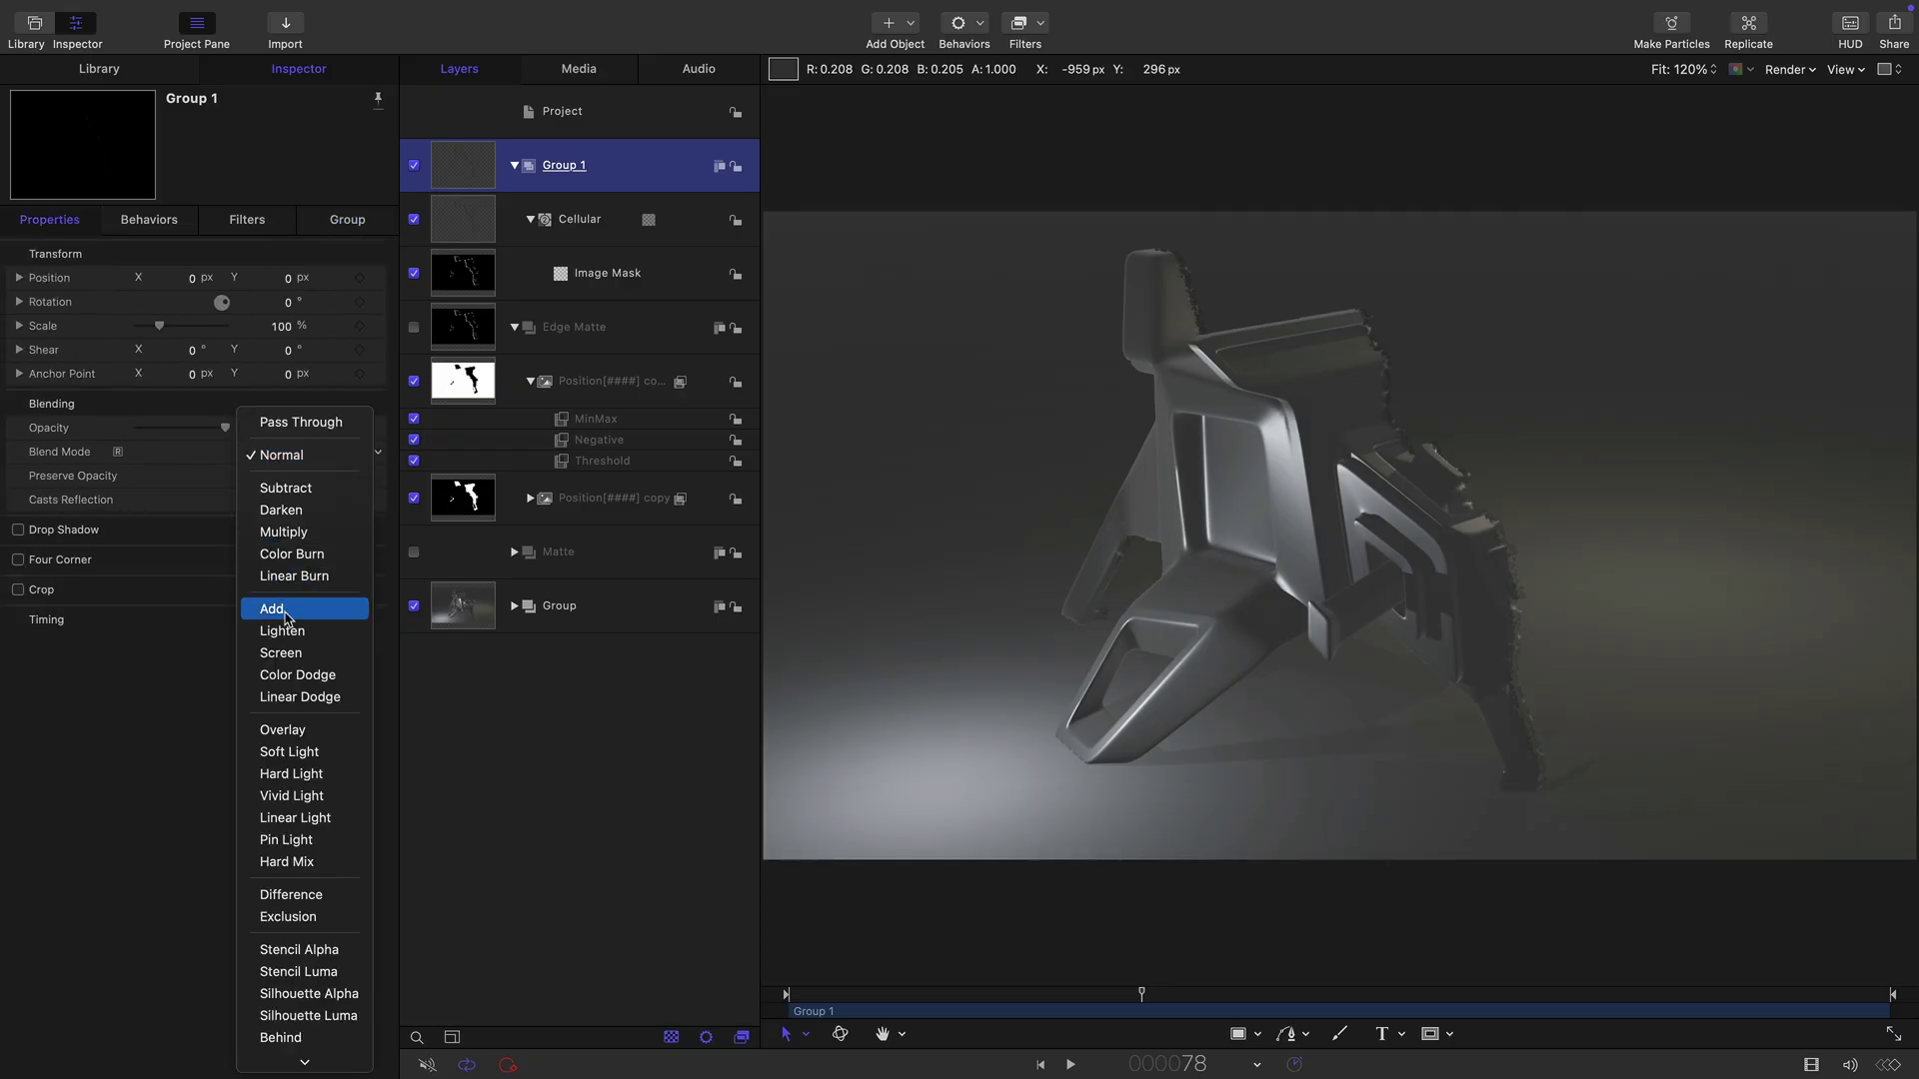
pyautogui.click(283, 612)
pyautogui.click(1042, 65)
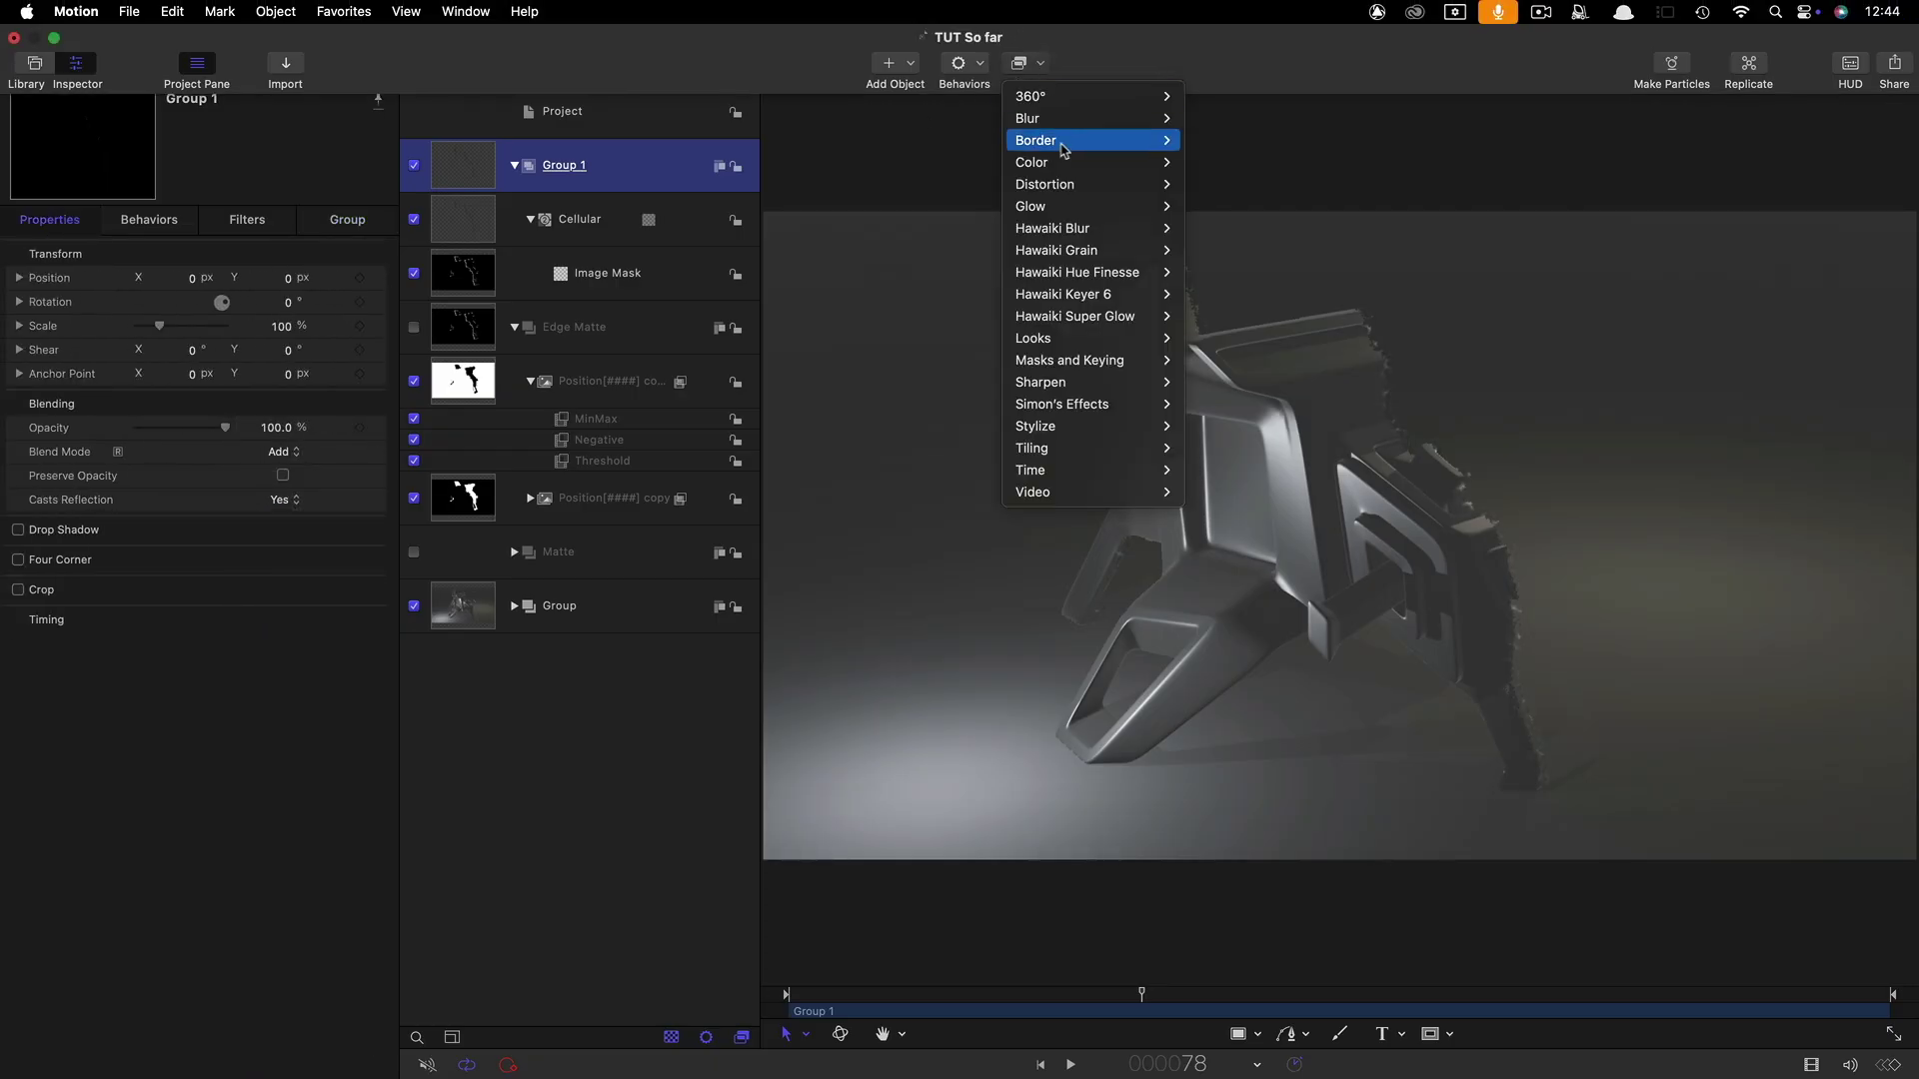
pyautogui.moveTo(1089, 162)
pyautogui.click(1261, 500)
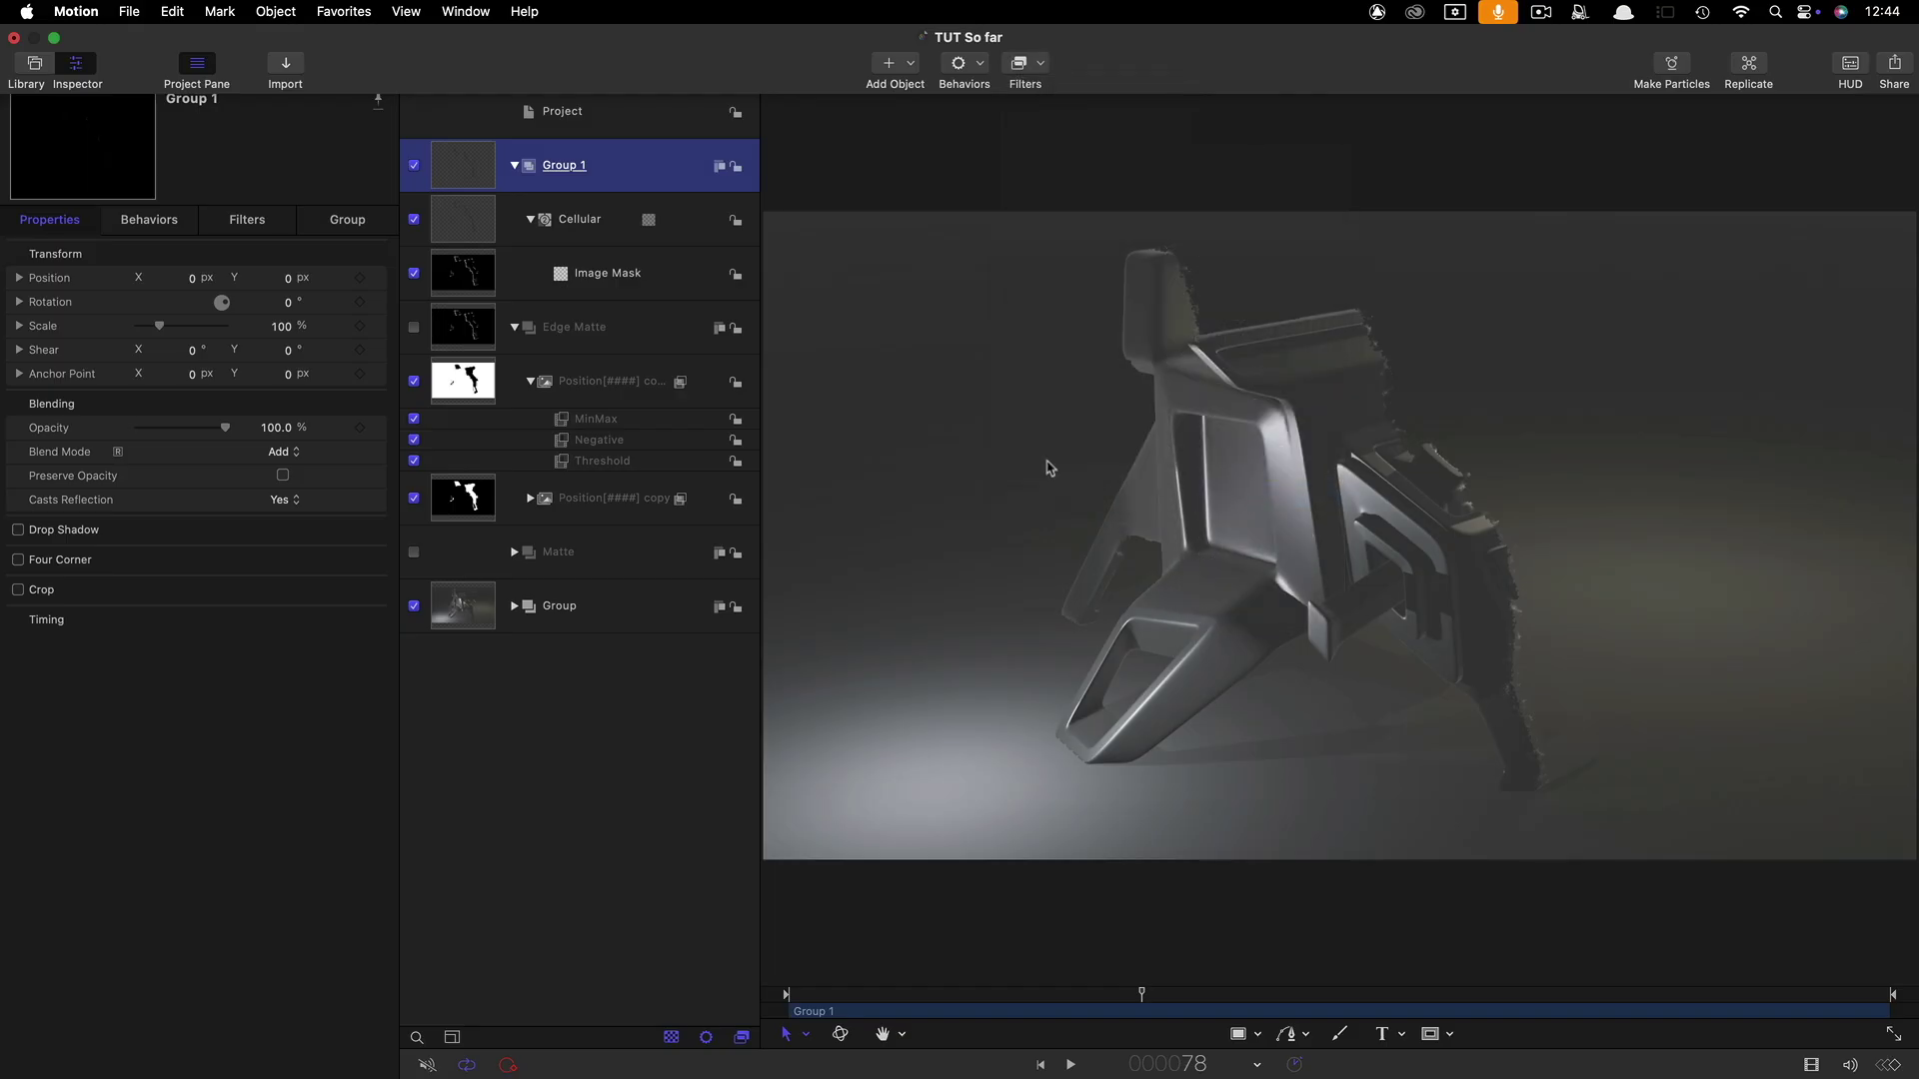
pyautogui.moveTo(372, 386); pyautogui.dragTo(195, 388)
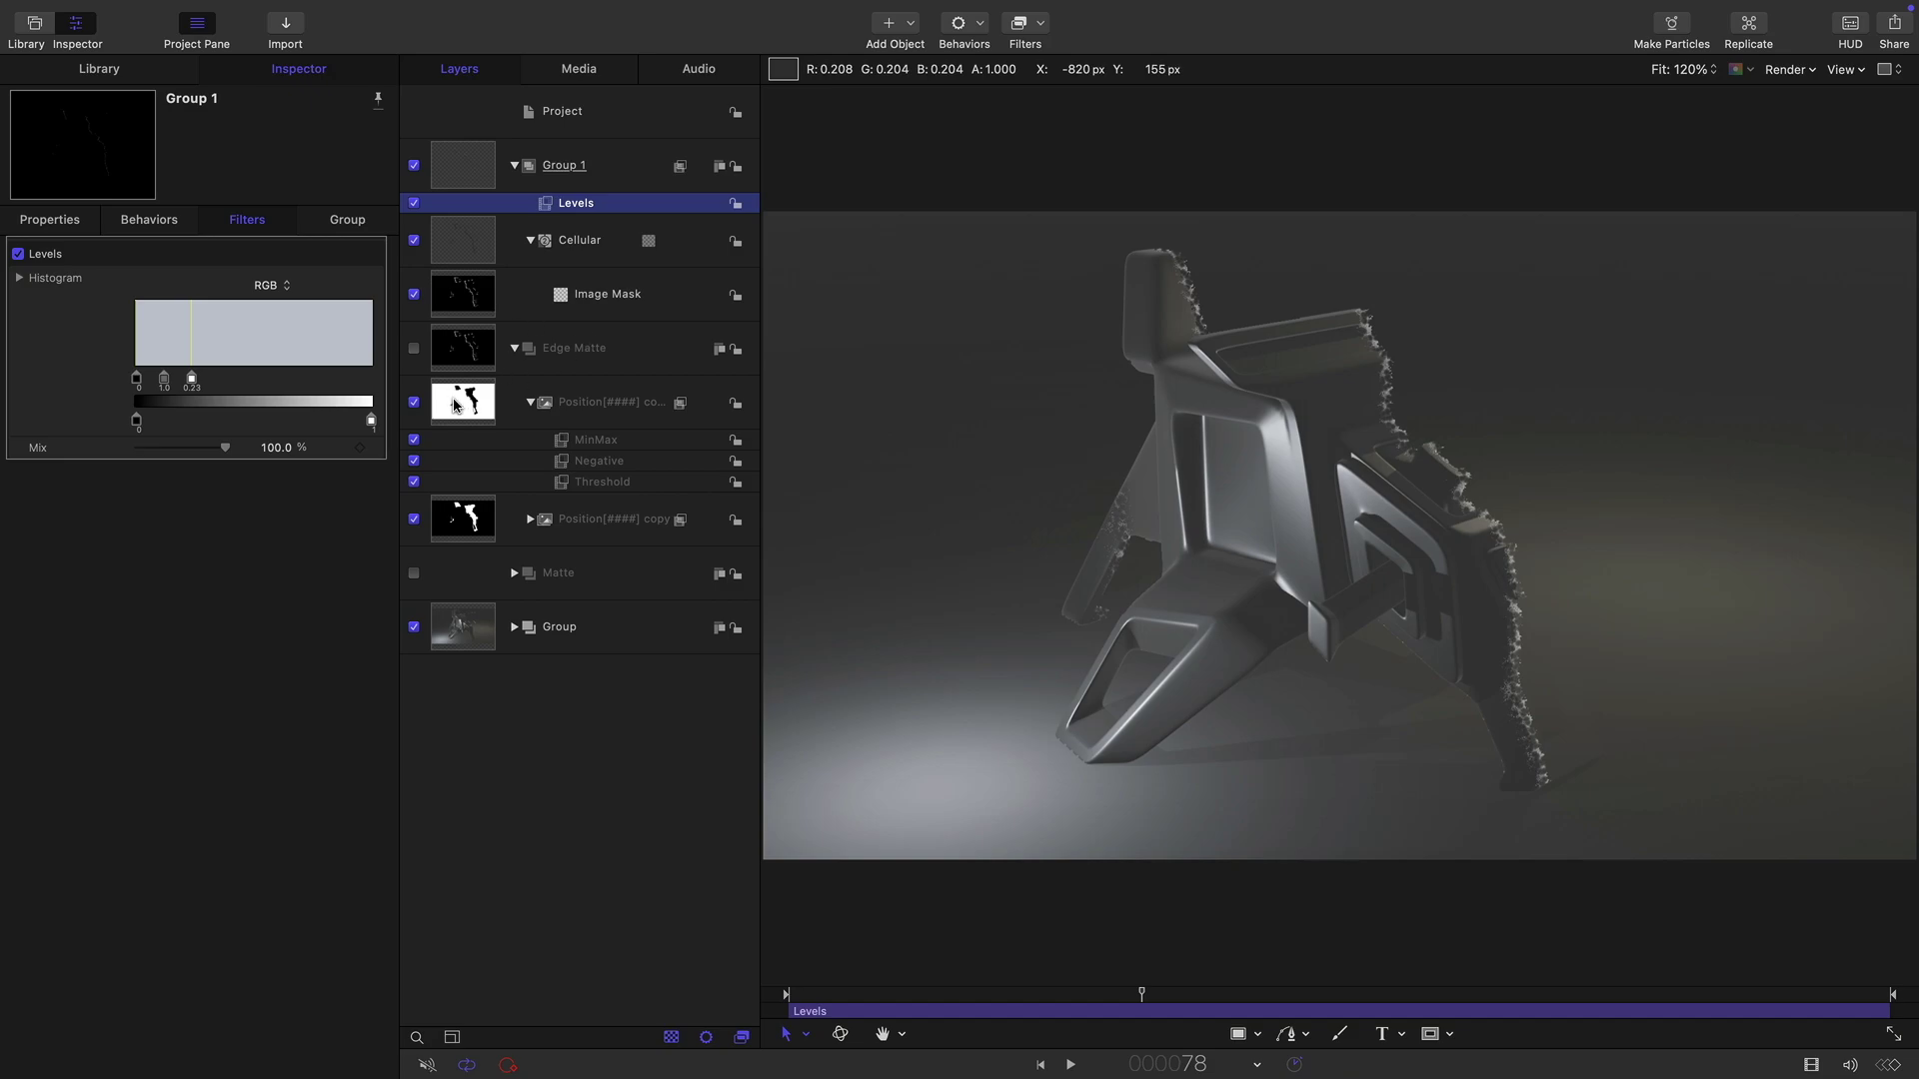
# Add a Levels filter to Position copy 1, lowering the white point to brighten the edge matte.
pyautogui.click(487, 385)
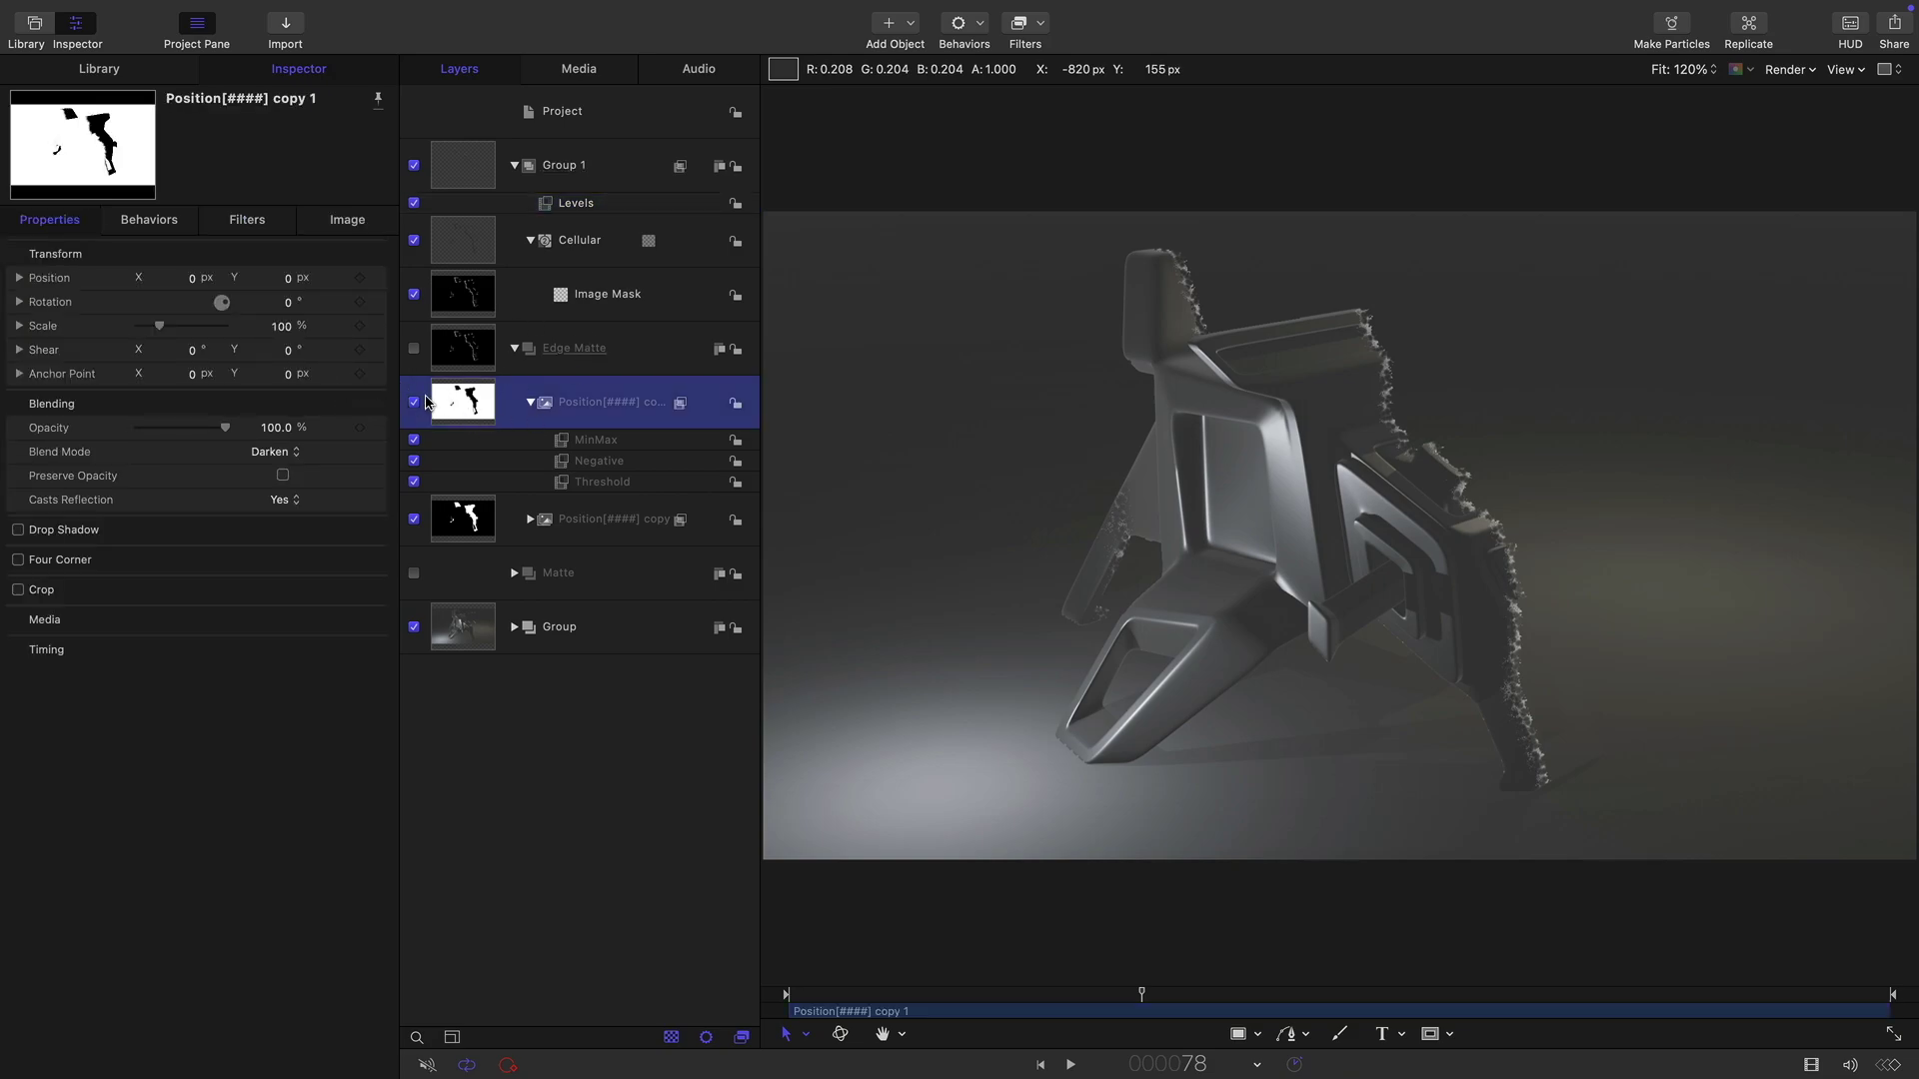
pyautogui.click(1039, 24)
pyautogui.moveTo(1062, 121)
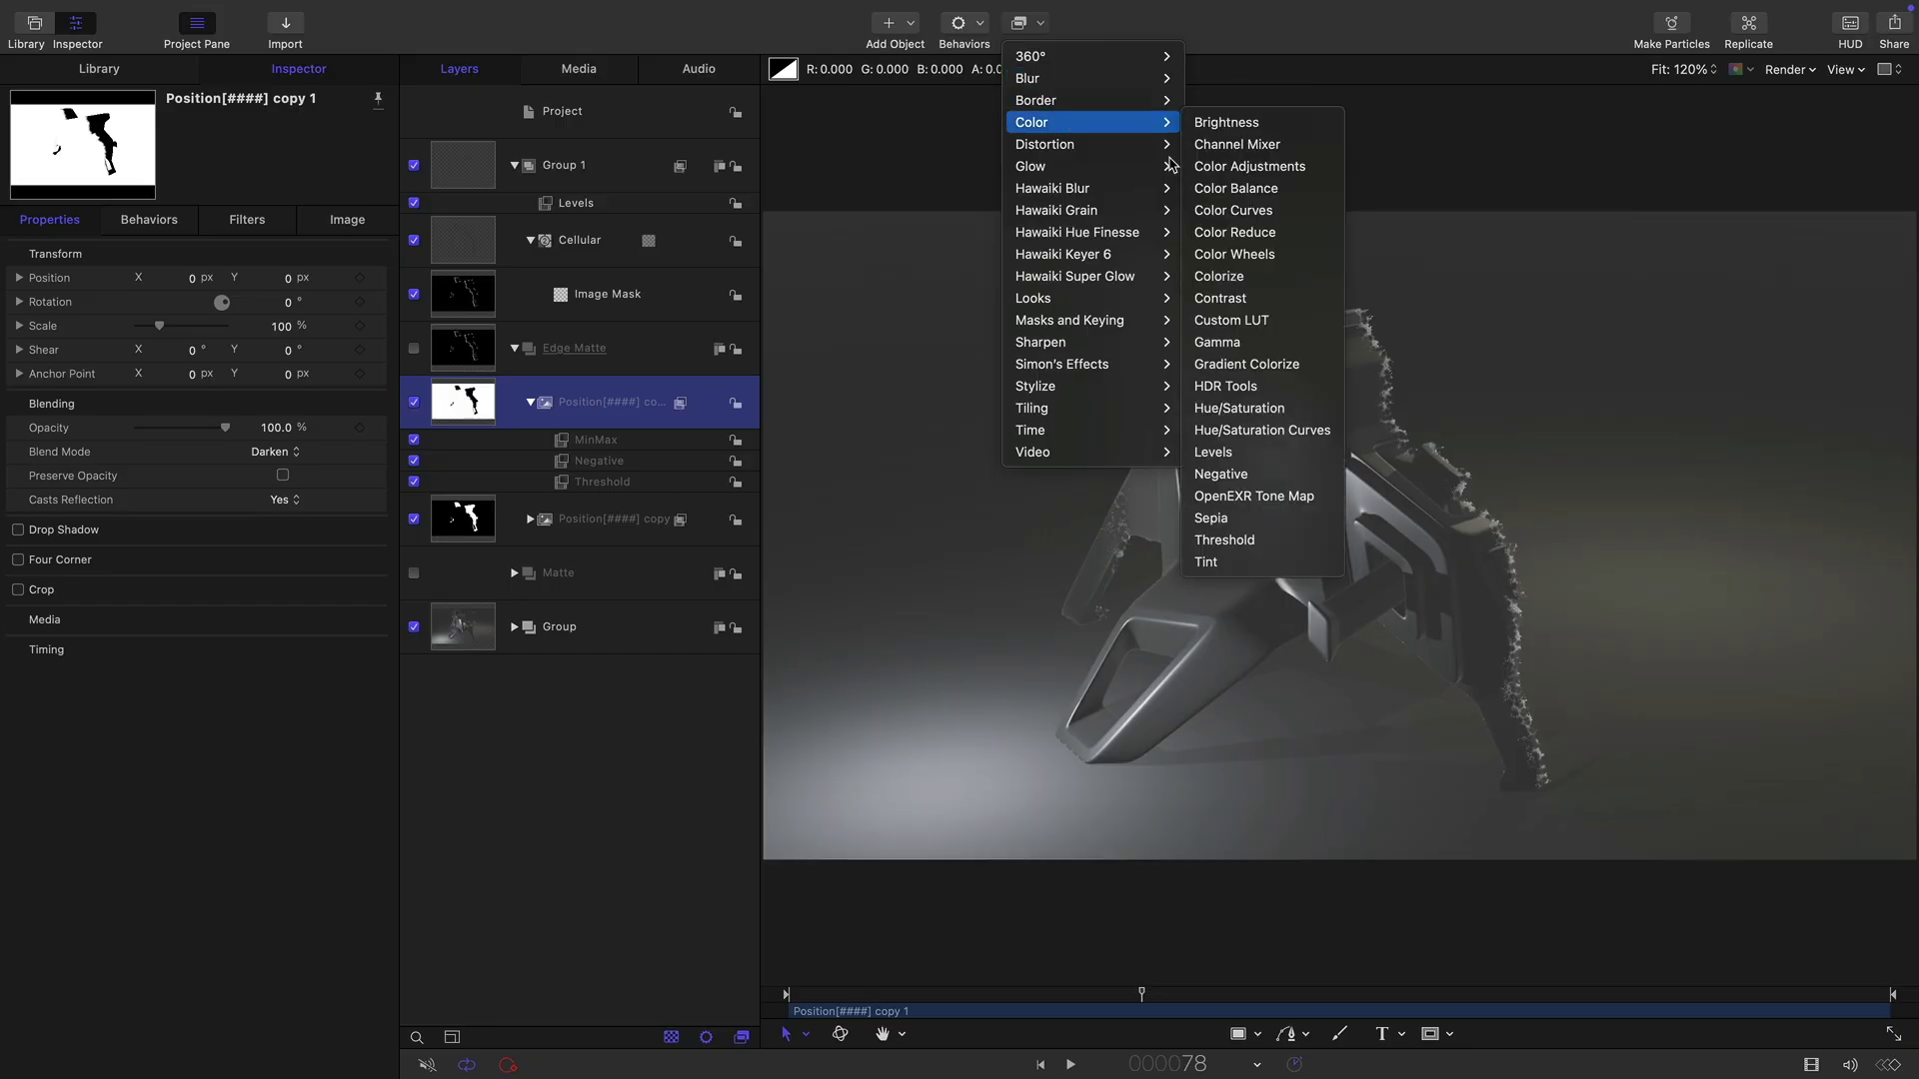
pyautogui.click(1214, 452)
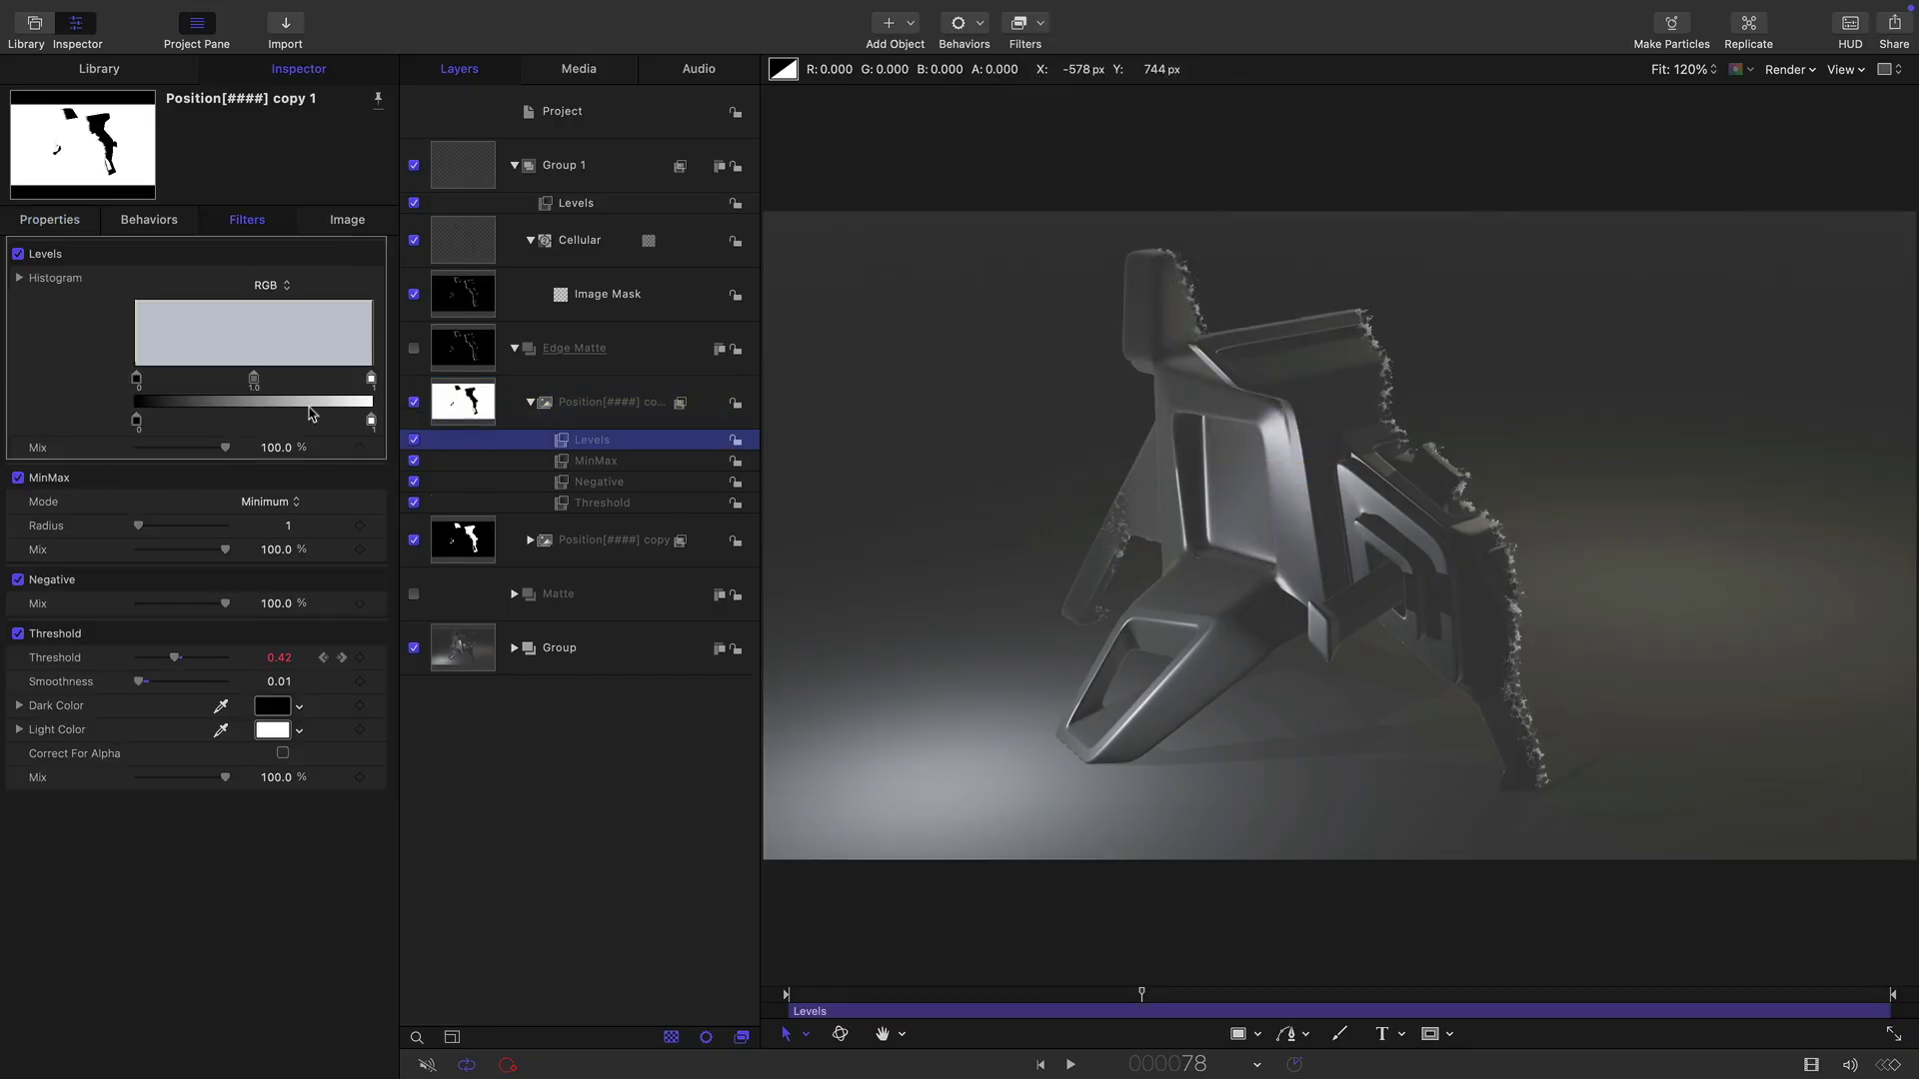
pyautogui.moveTo(373, 381); pyautogui.dragTo(167, 386)
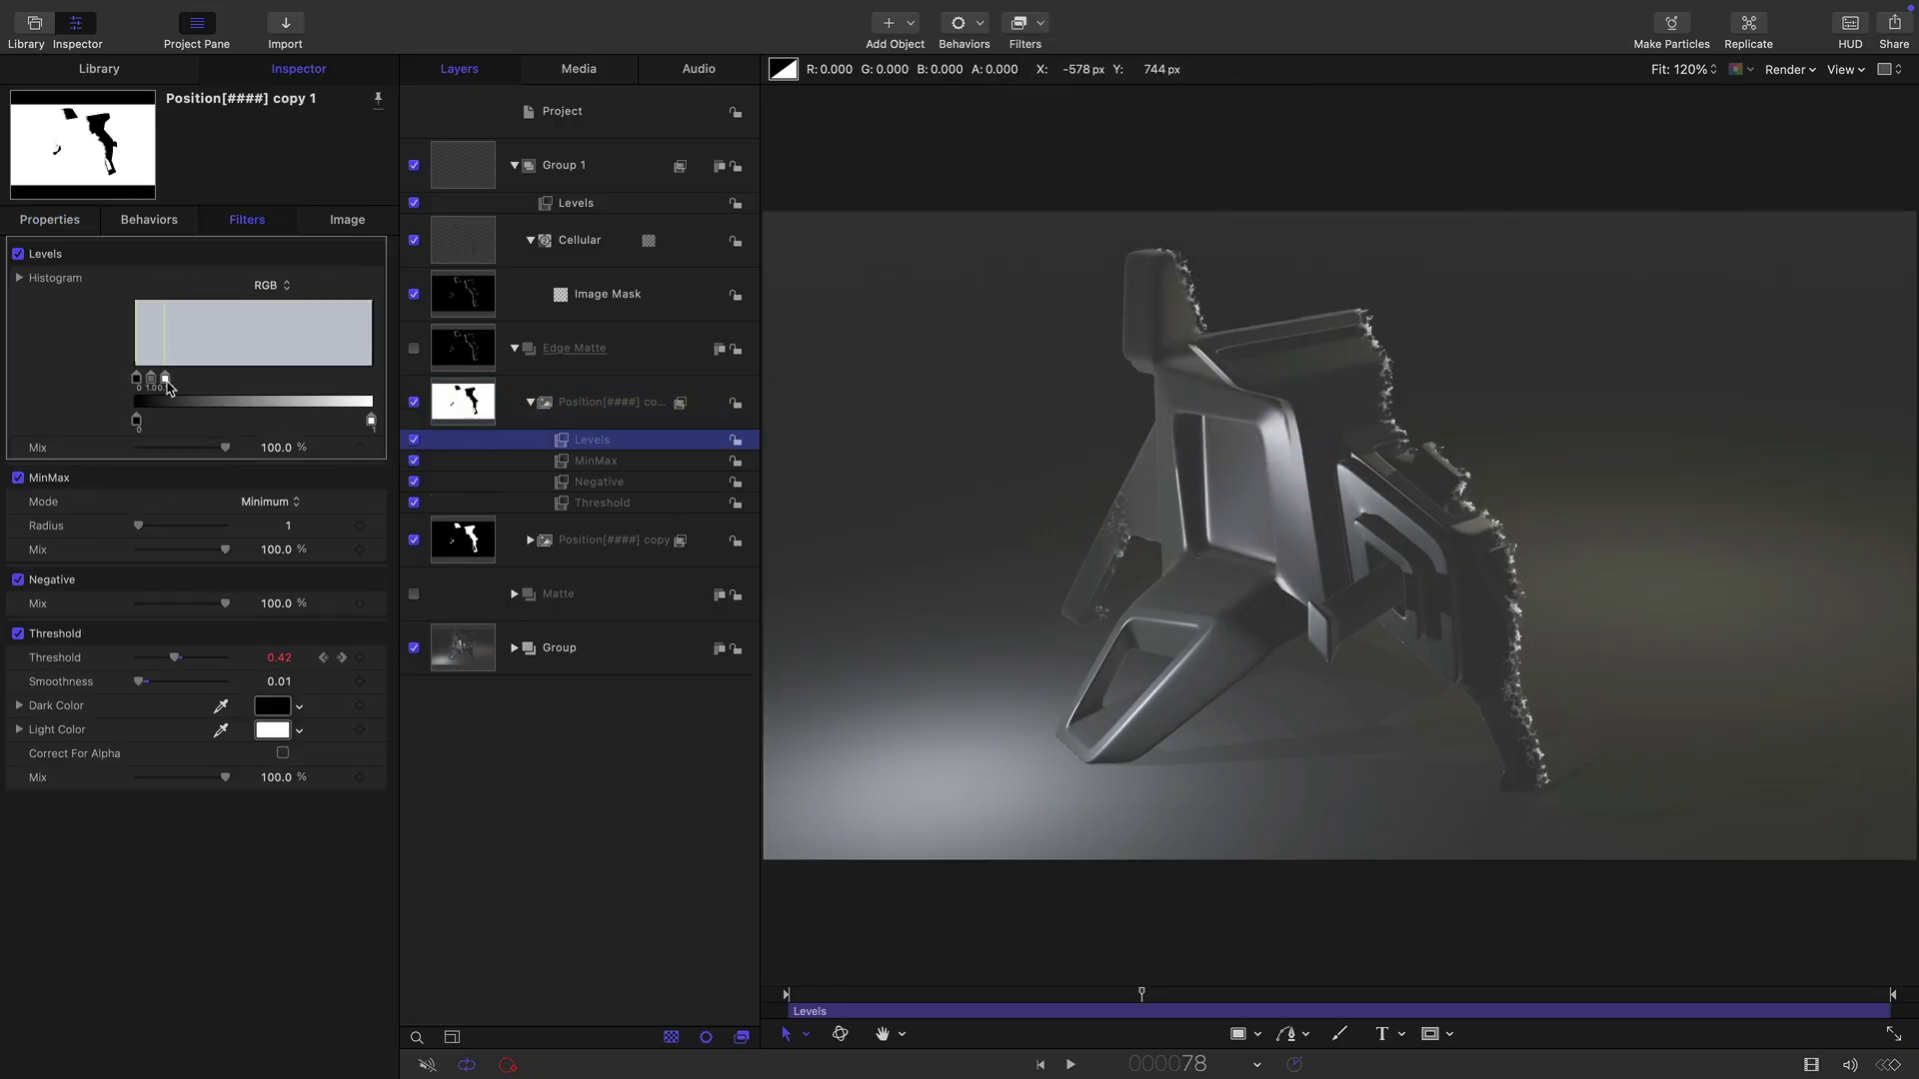
# Duplicate the Cellular layer and set the Cellular copy to Add blending.
pyautogui.click(446, 245)
pyautogui.rightClick(467, 233)
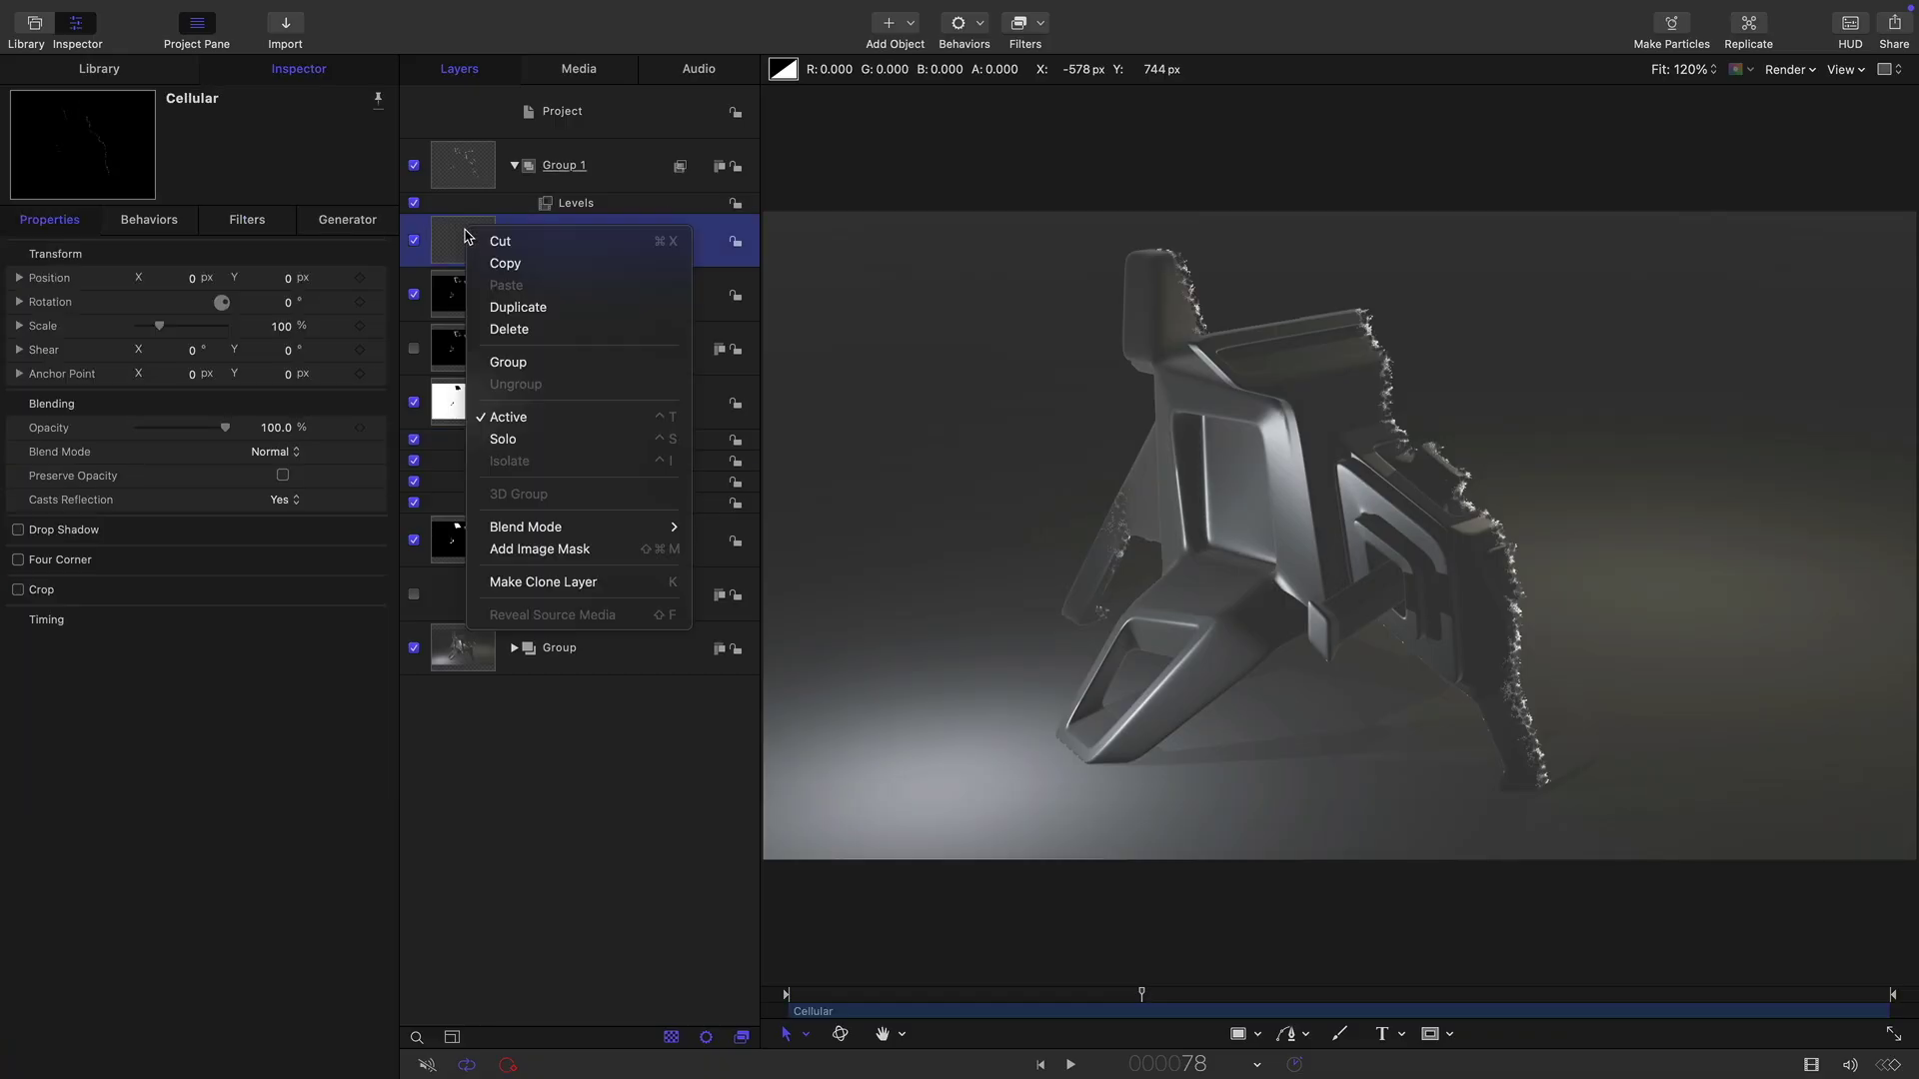
pyautogui.click(511, 309)
pyautogui.click(347, 219)
pyautogui.click(52, 219)
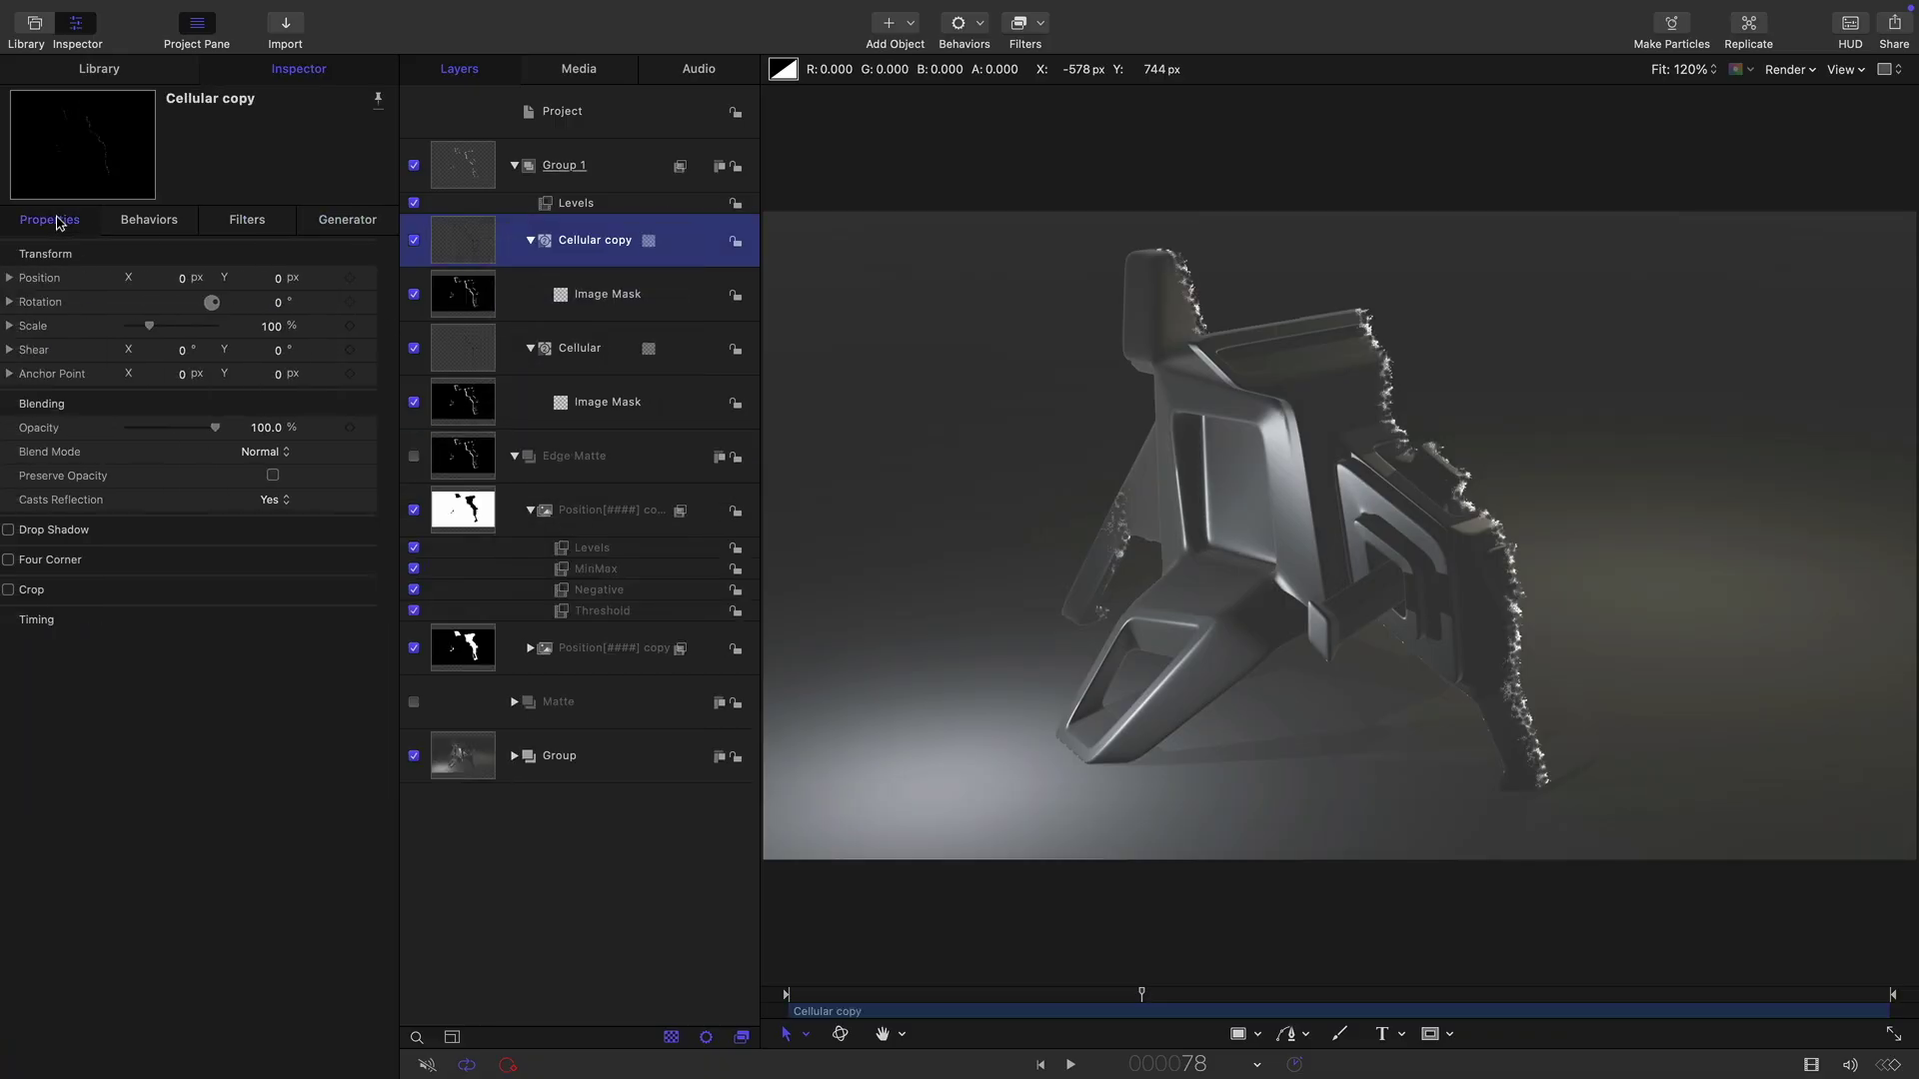
pyautogui.click(278, 455)
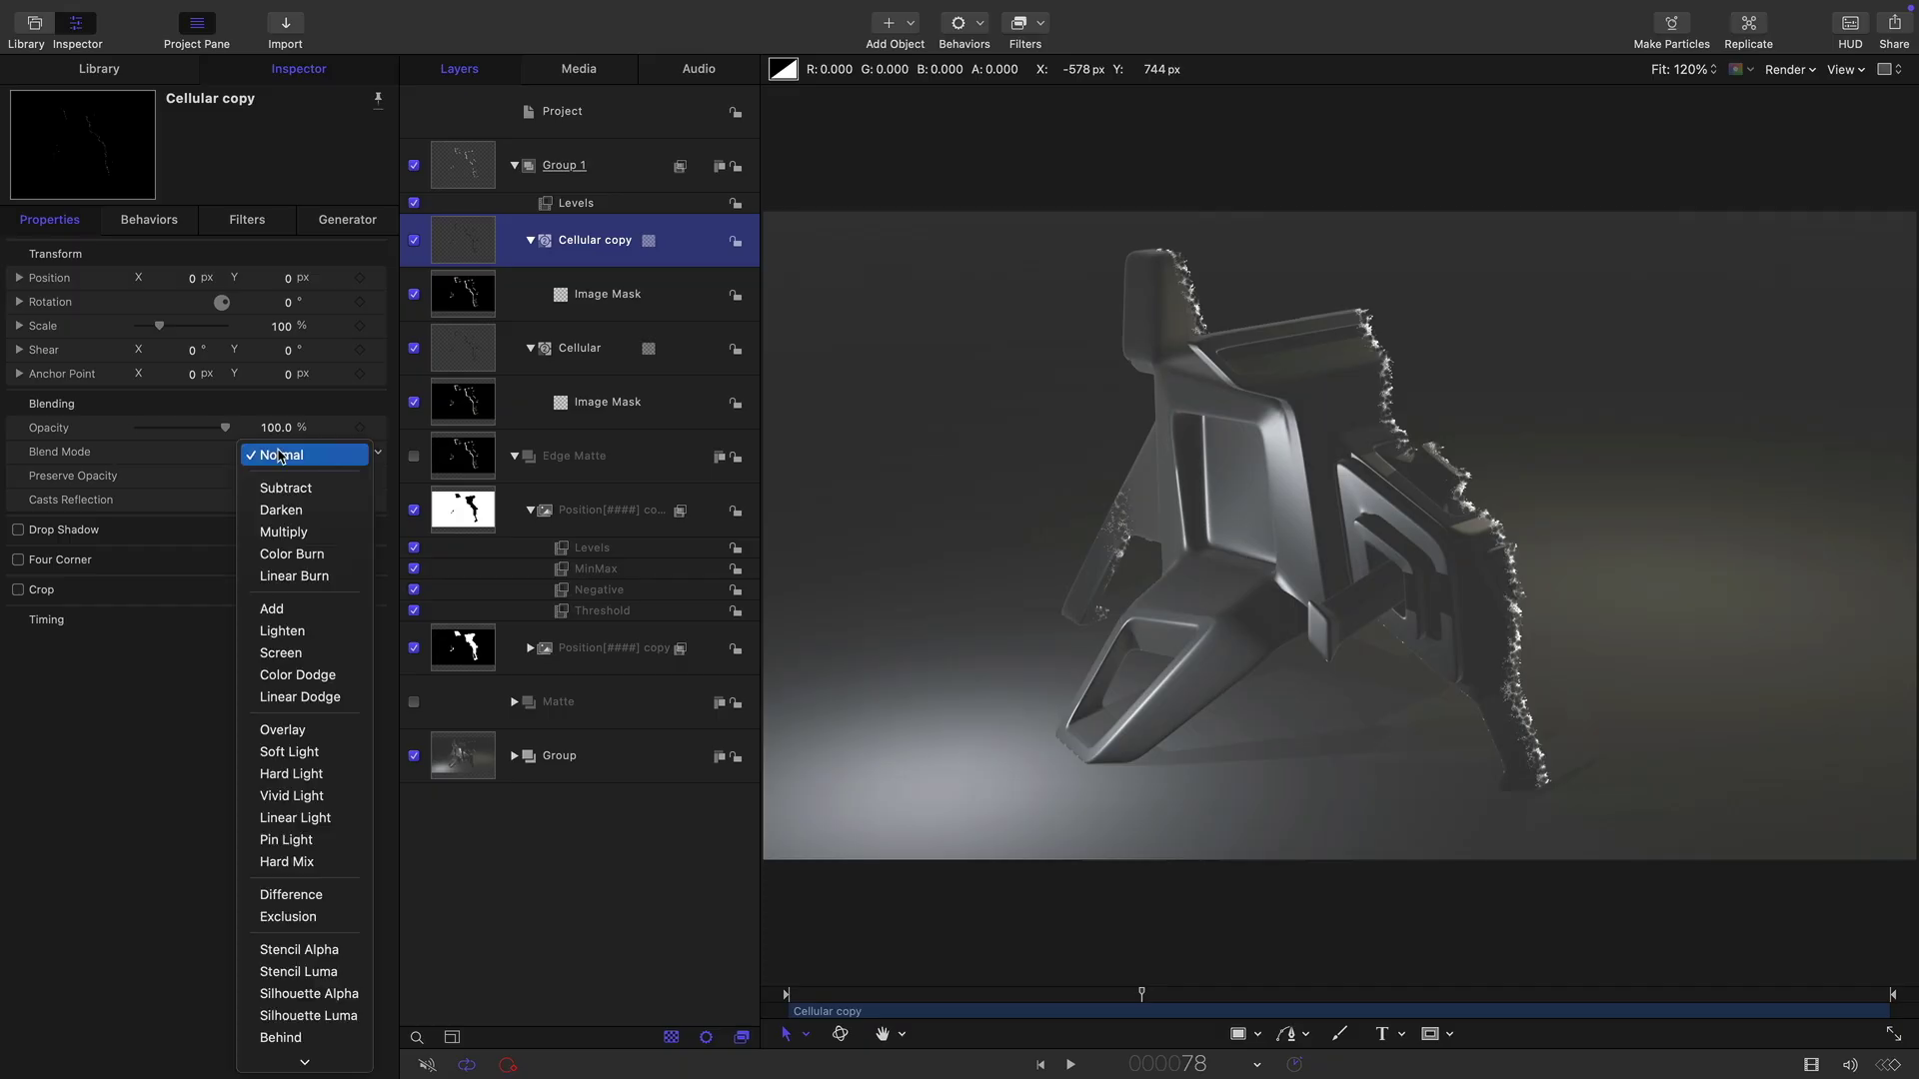
pyautogui.click(290, 609)
# Reduce the Cellular copy's cell Size from 8.0 to 5.0.
pyautogui.click(347, 219)
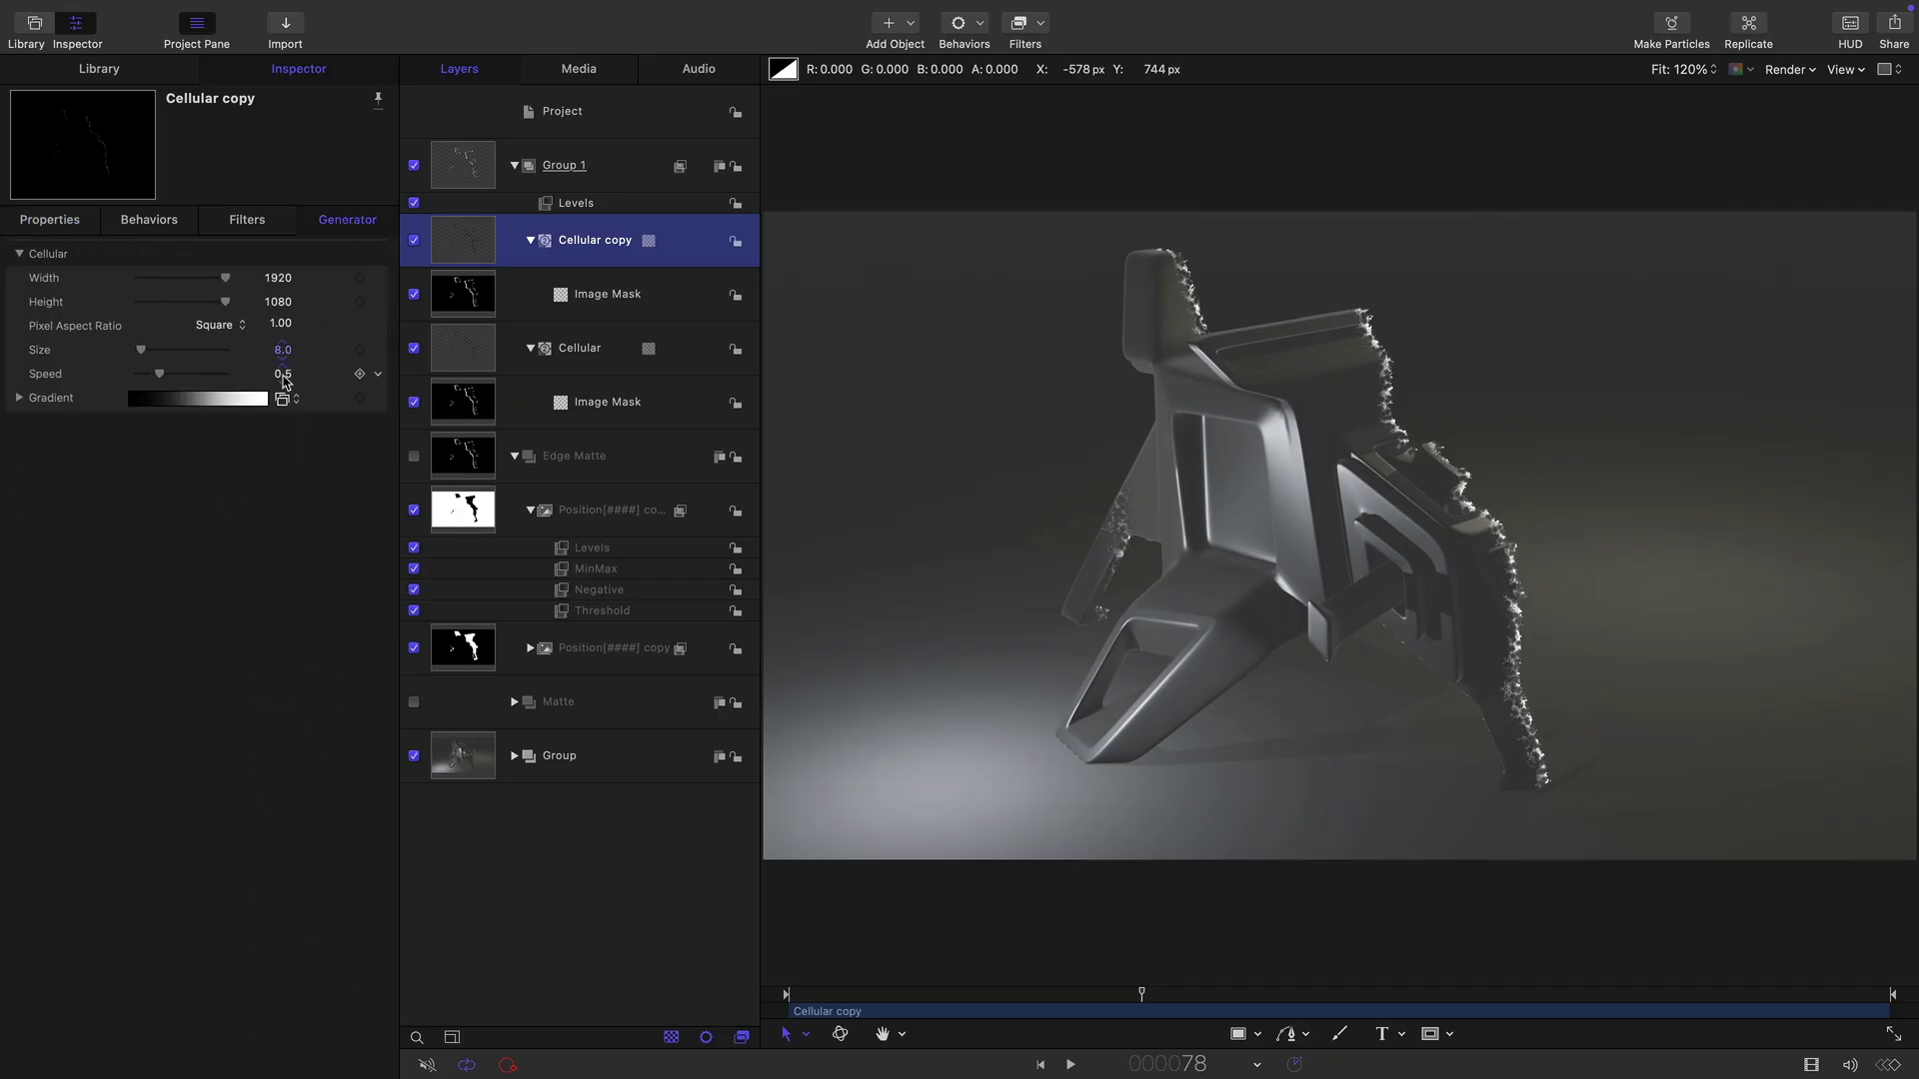
pyautogui.click(282, 350)
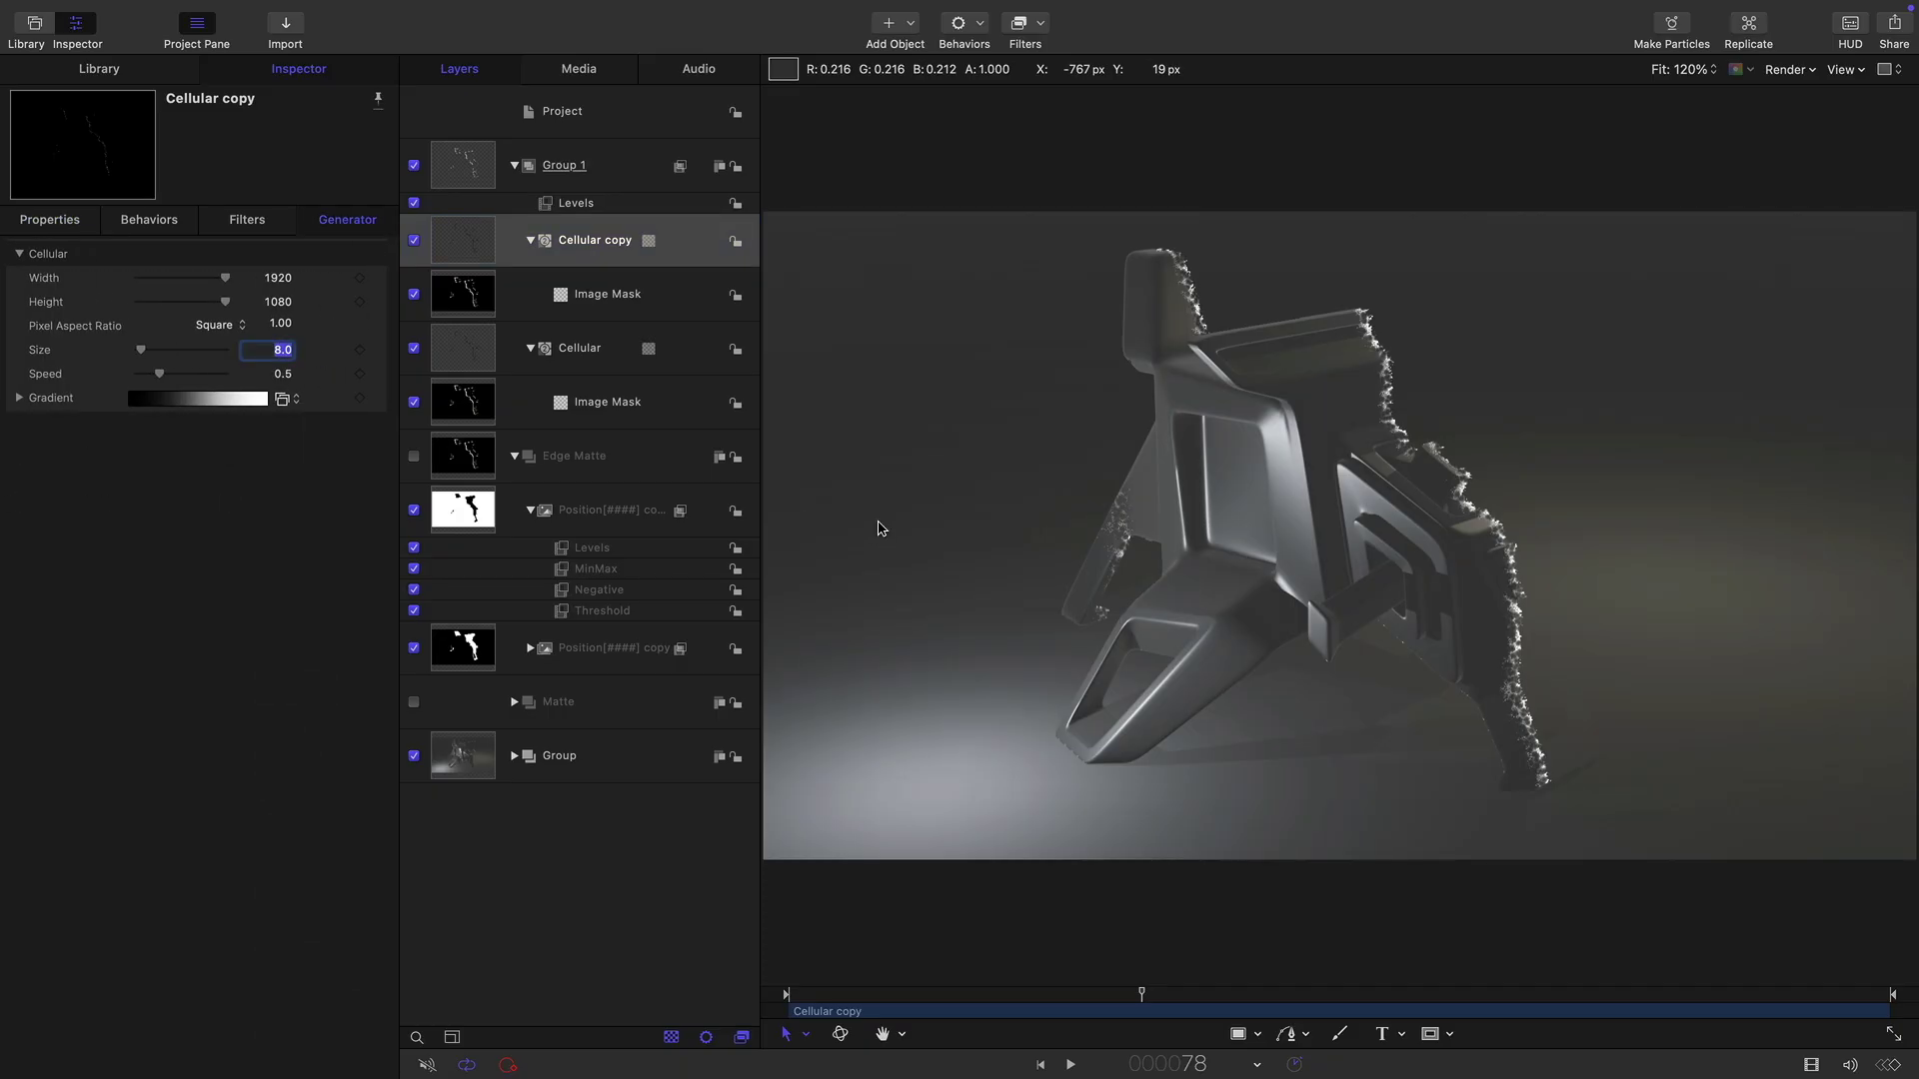
pyautogui.write('5')
pyautogui.press('Return')
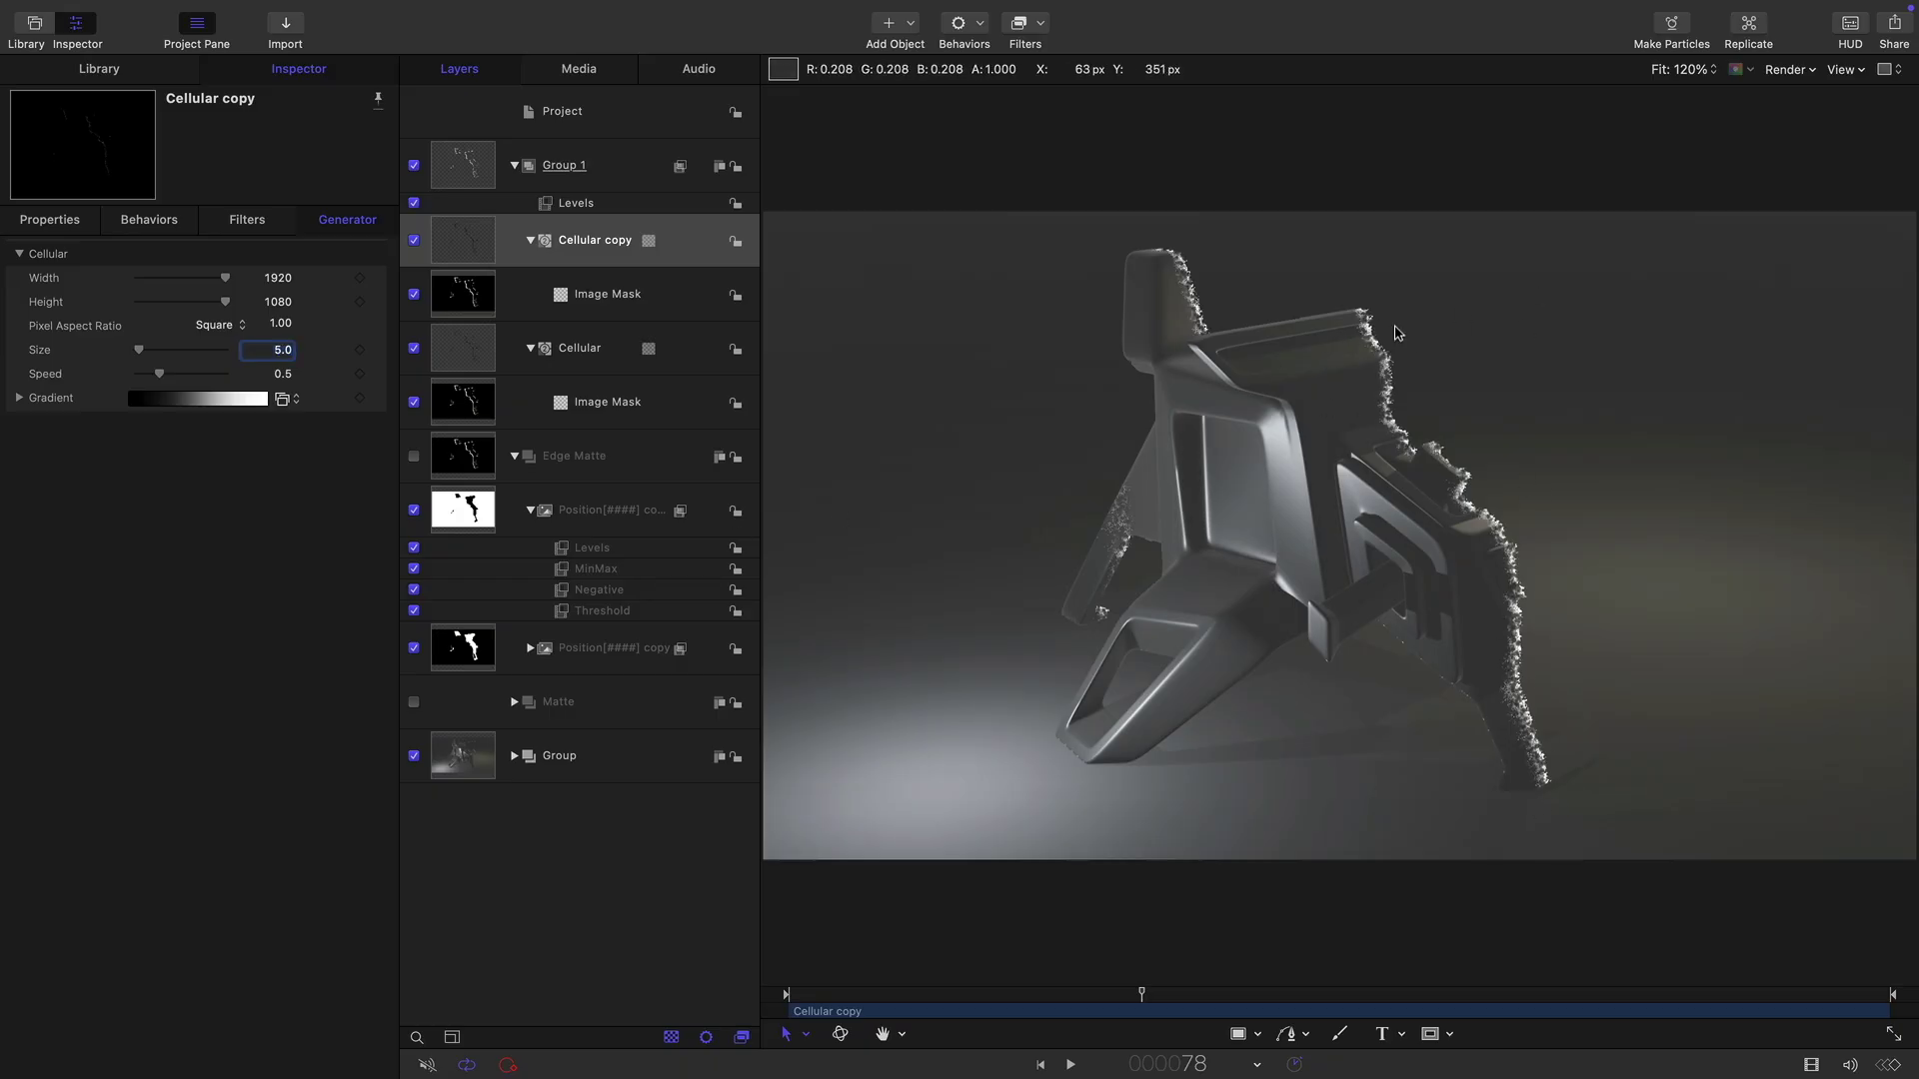
# Add Hawaiki Super Glow 1.5 to Group 1 with threshold 0.14 and blue colour gain 2.0.
pyautogui.click(462, 168)
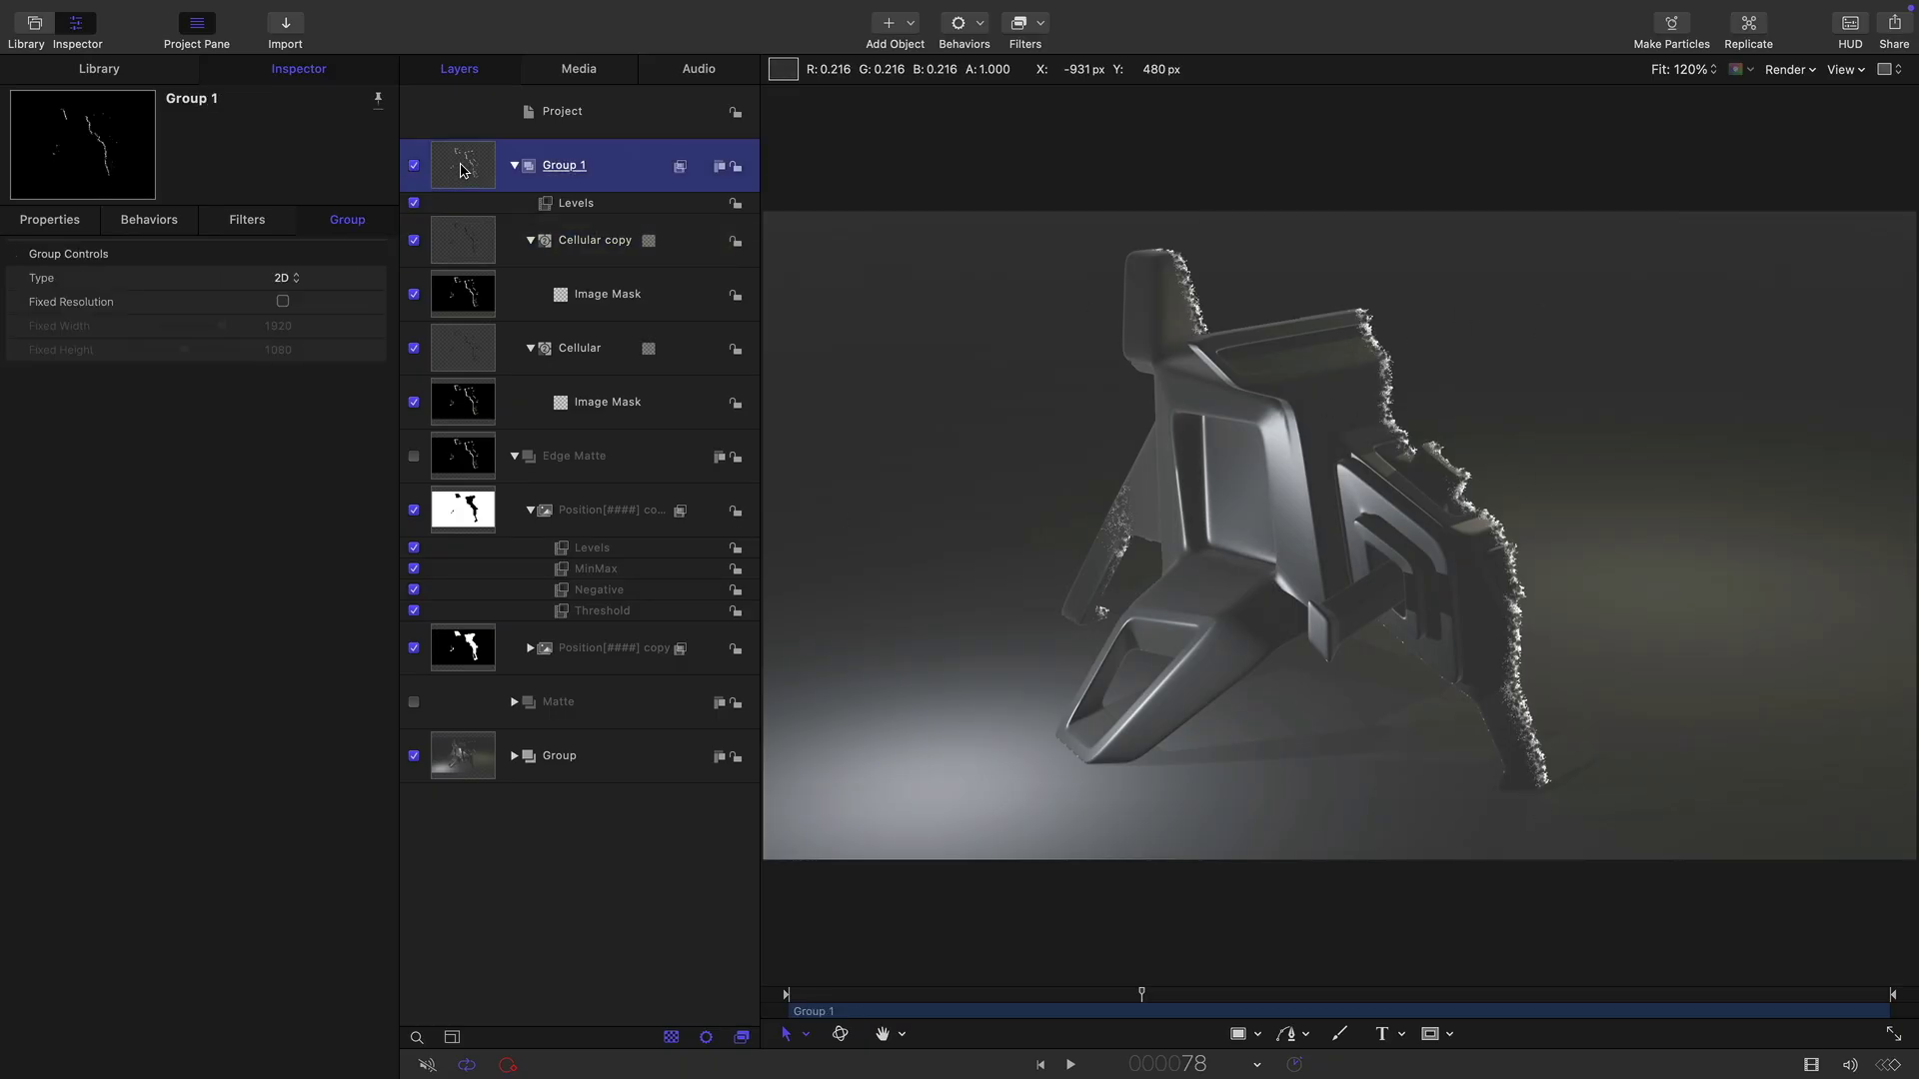
pyautogui.click(1034, 25)
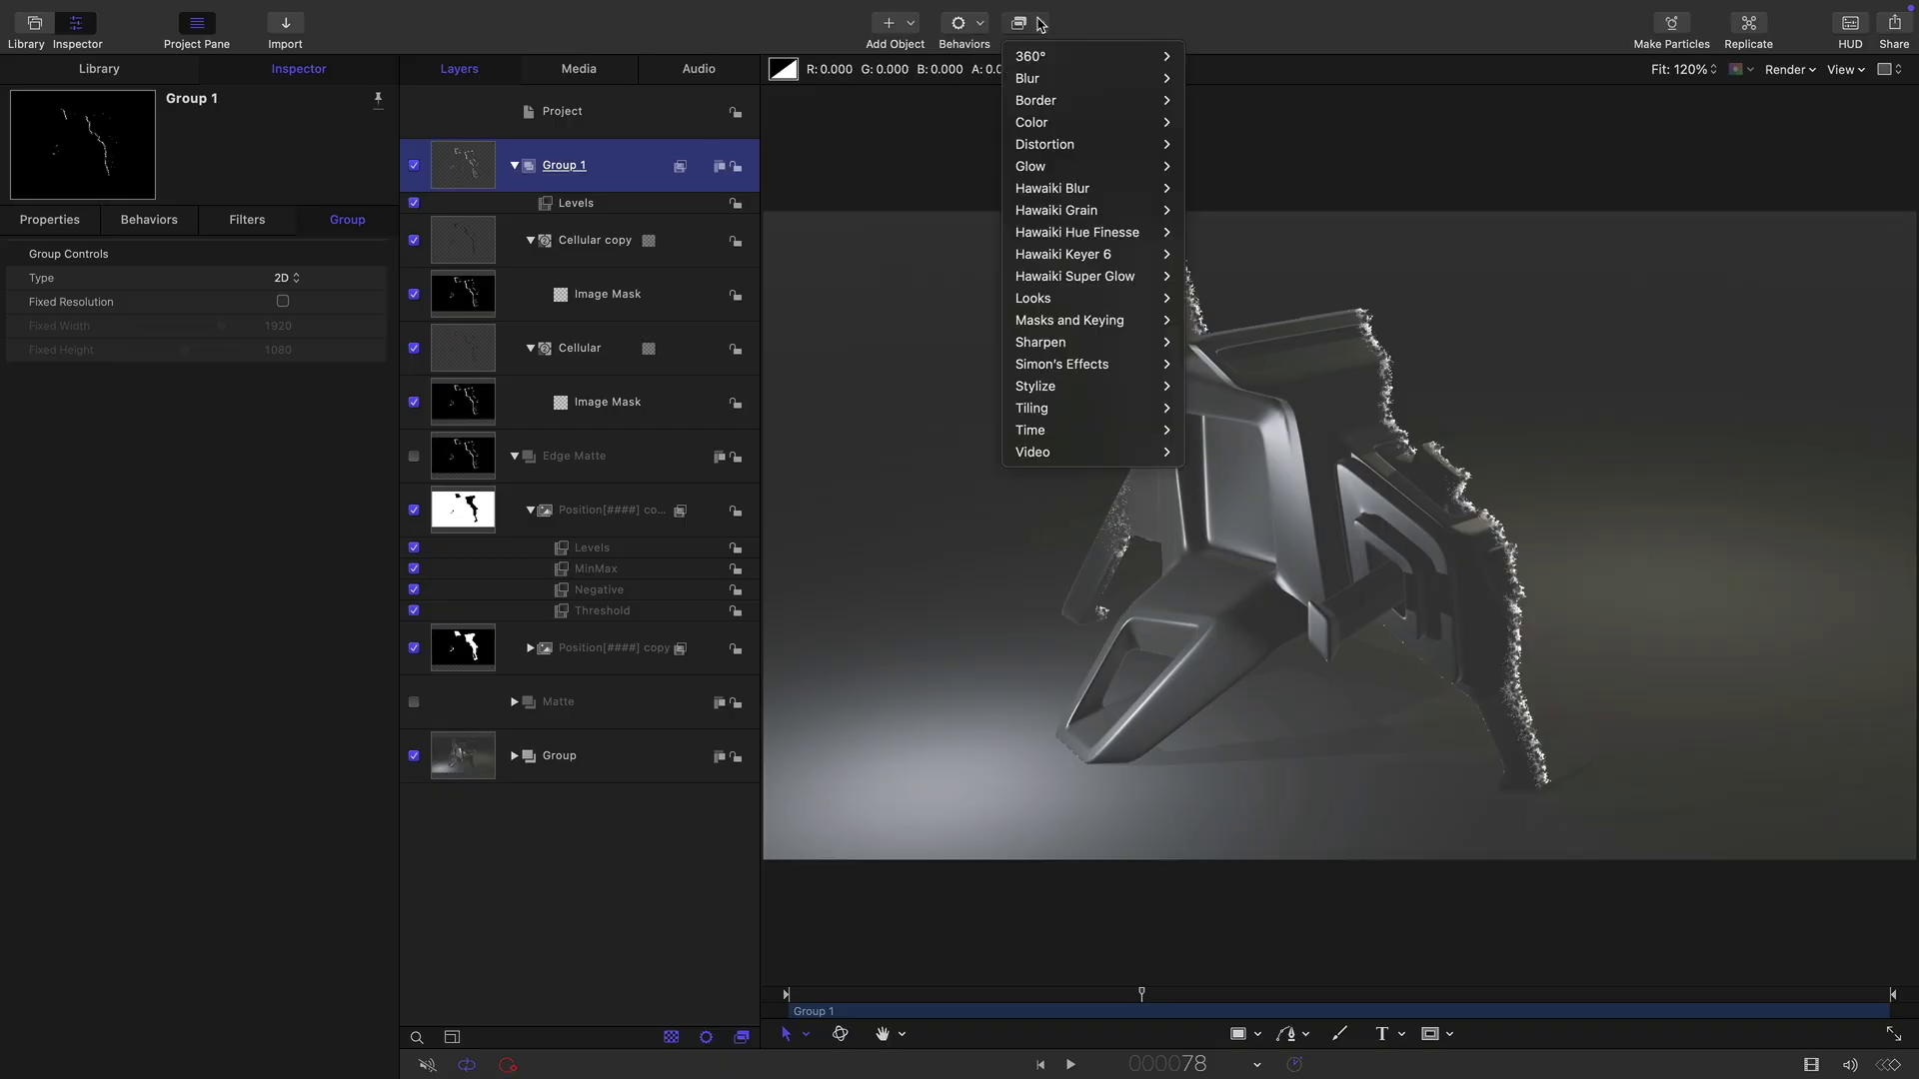
pyautogui.moveTo(1140, 280)
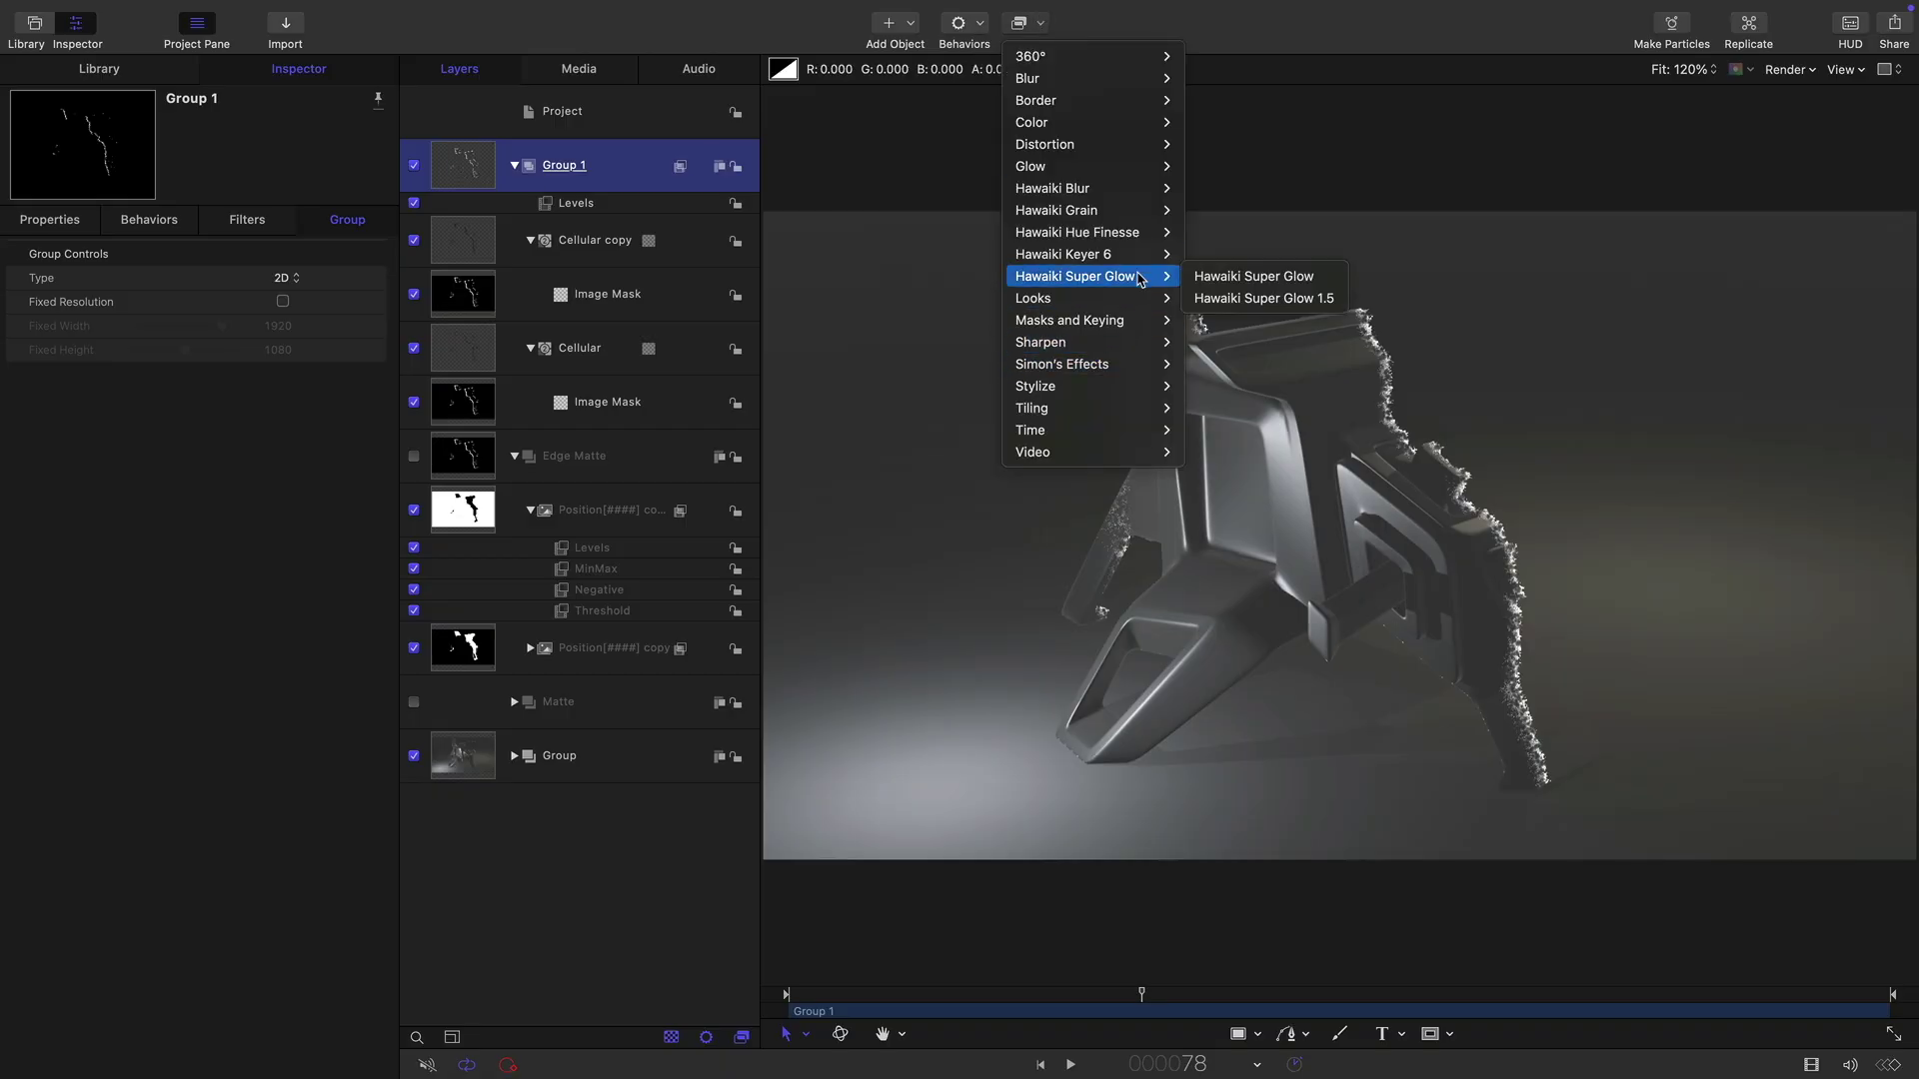
pyautogui.click(1263, 297)
pyautogui.moveTo(133, 520); pyautogui.dragTo(139, 522)
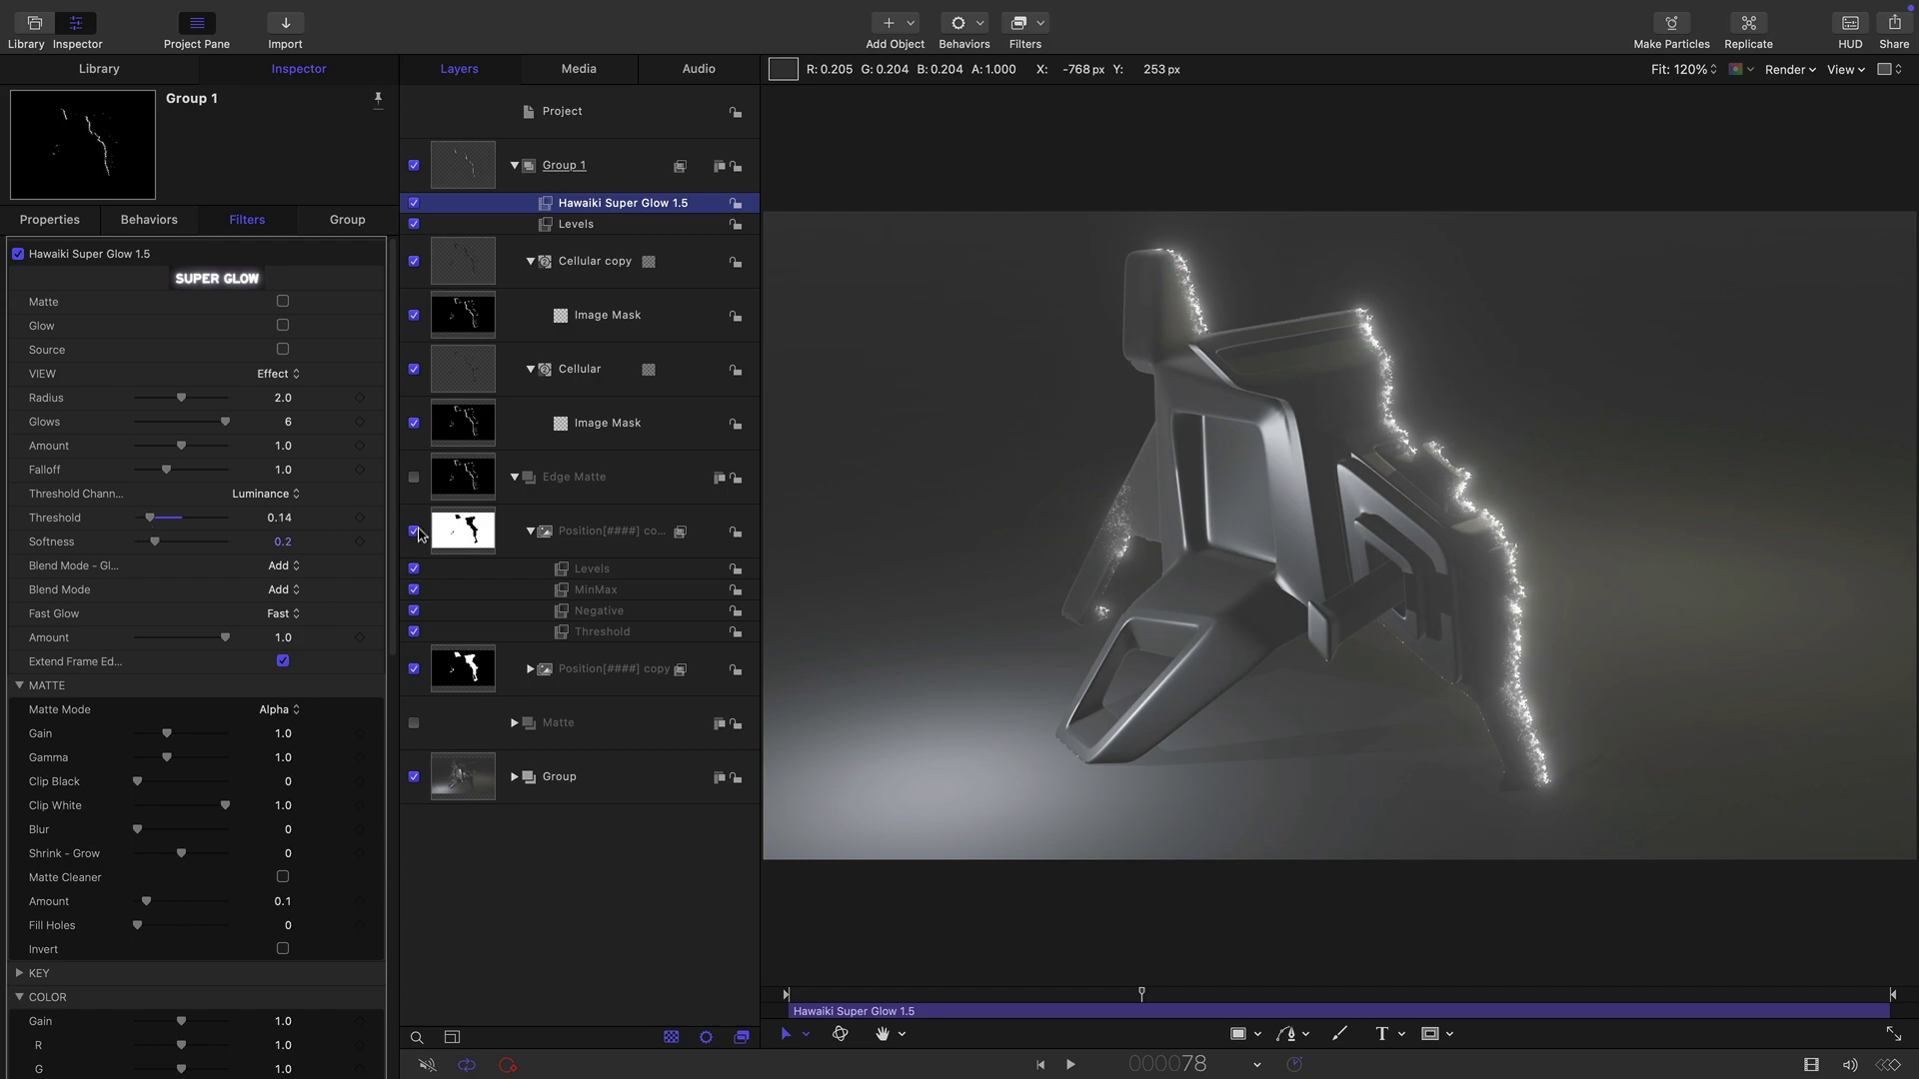
pyautogui.scroll(-10, 228, 692)
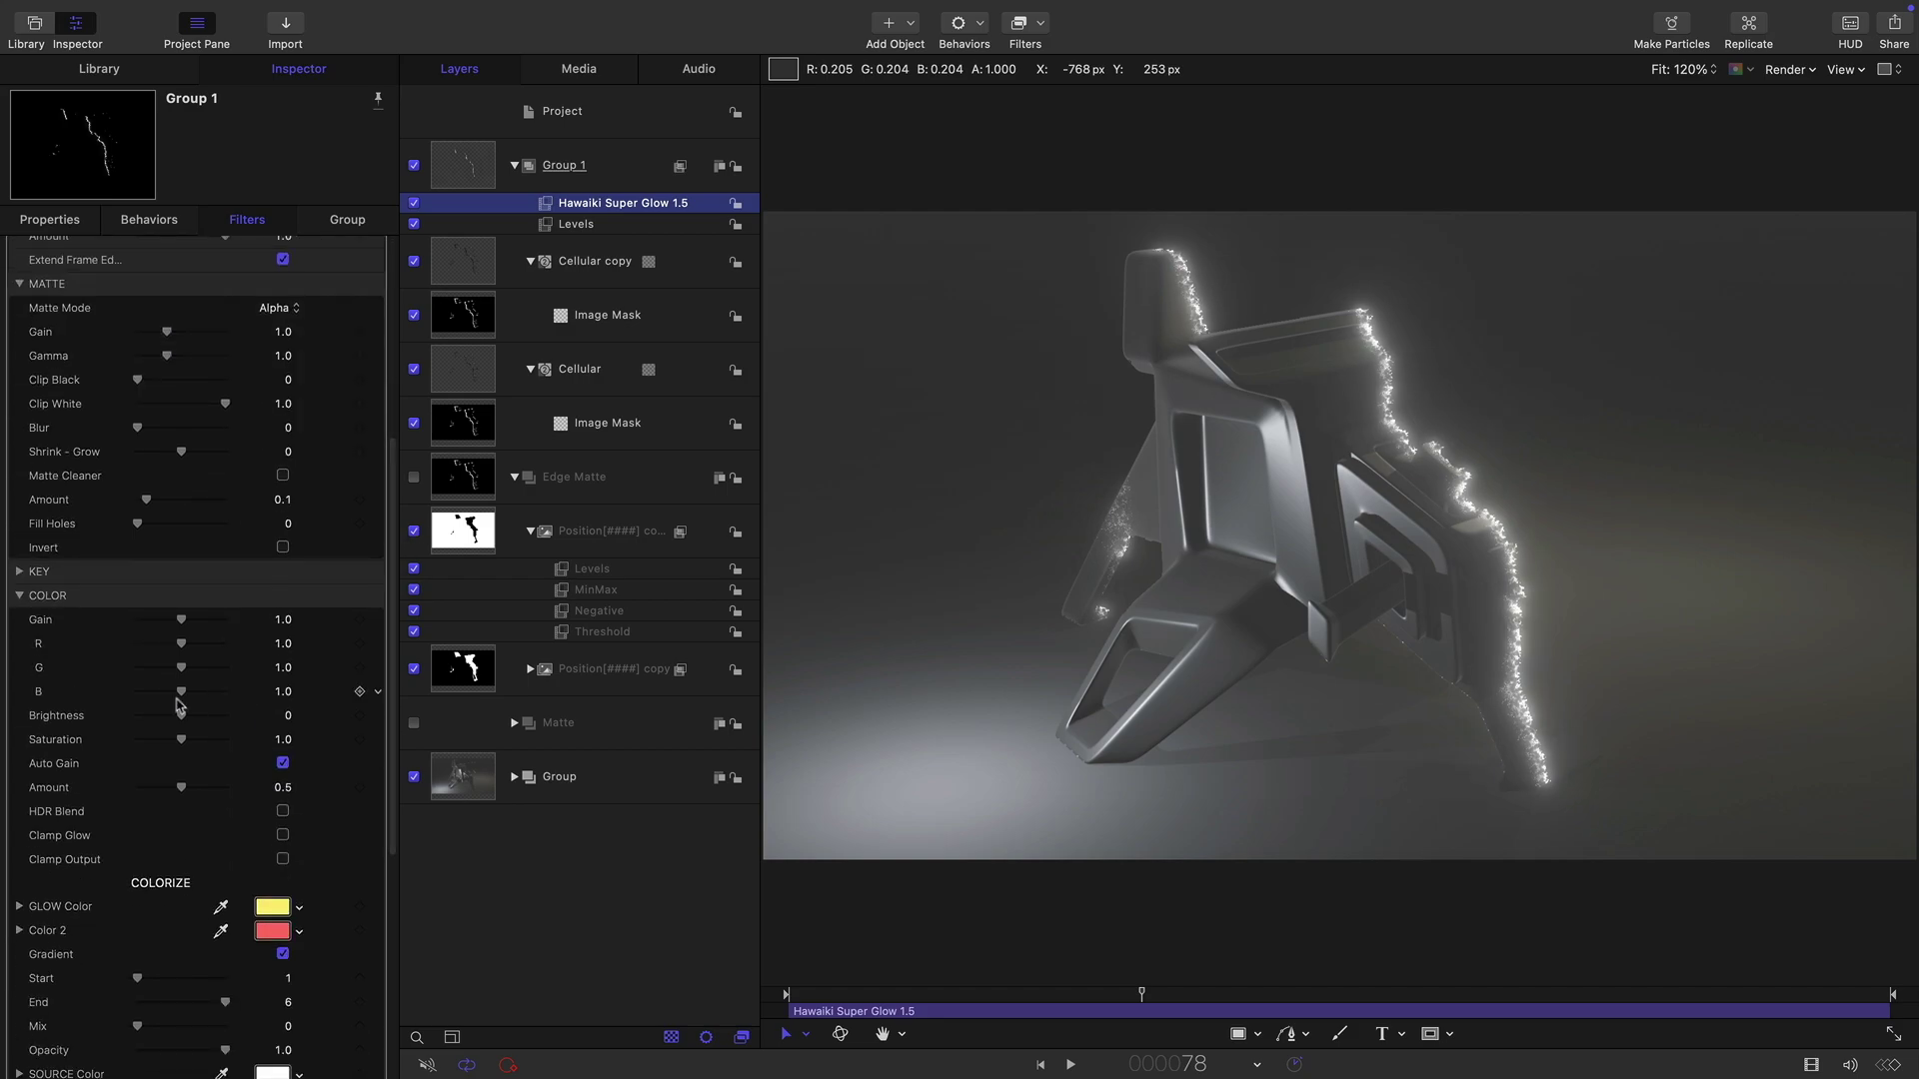
pyautogui.moveTo(177, 700); pyautogui.dragTo(228, 704)
pyautogui.moveTo(1169, 1004)
pyautogui.mouseDown()
pyautogui.moveTo(999, 1002)
pyautogui.moveTo(1413, 994)
pyautogui.moveTo(951, 997)
pyautogui.moveTo(1141, 994)
pyautogui.mouseUp()
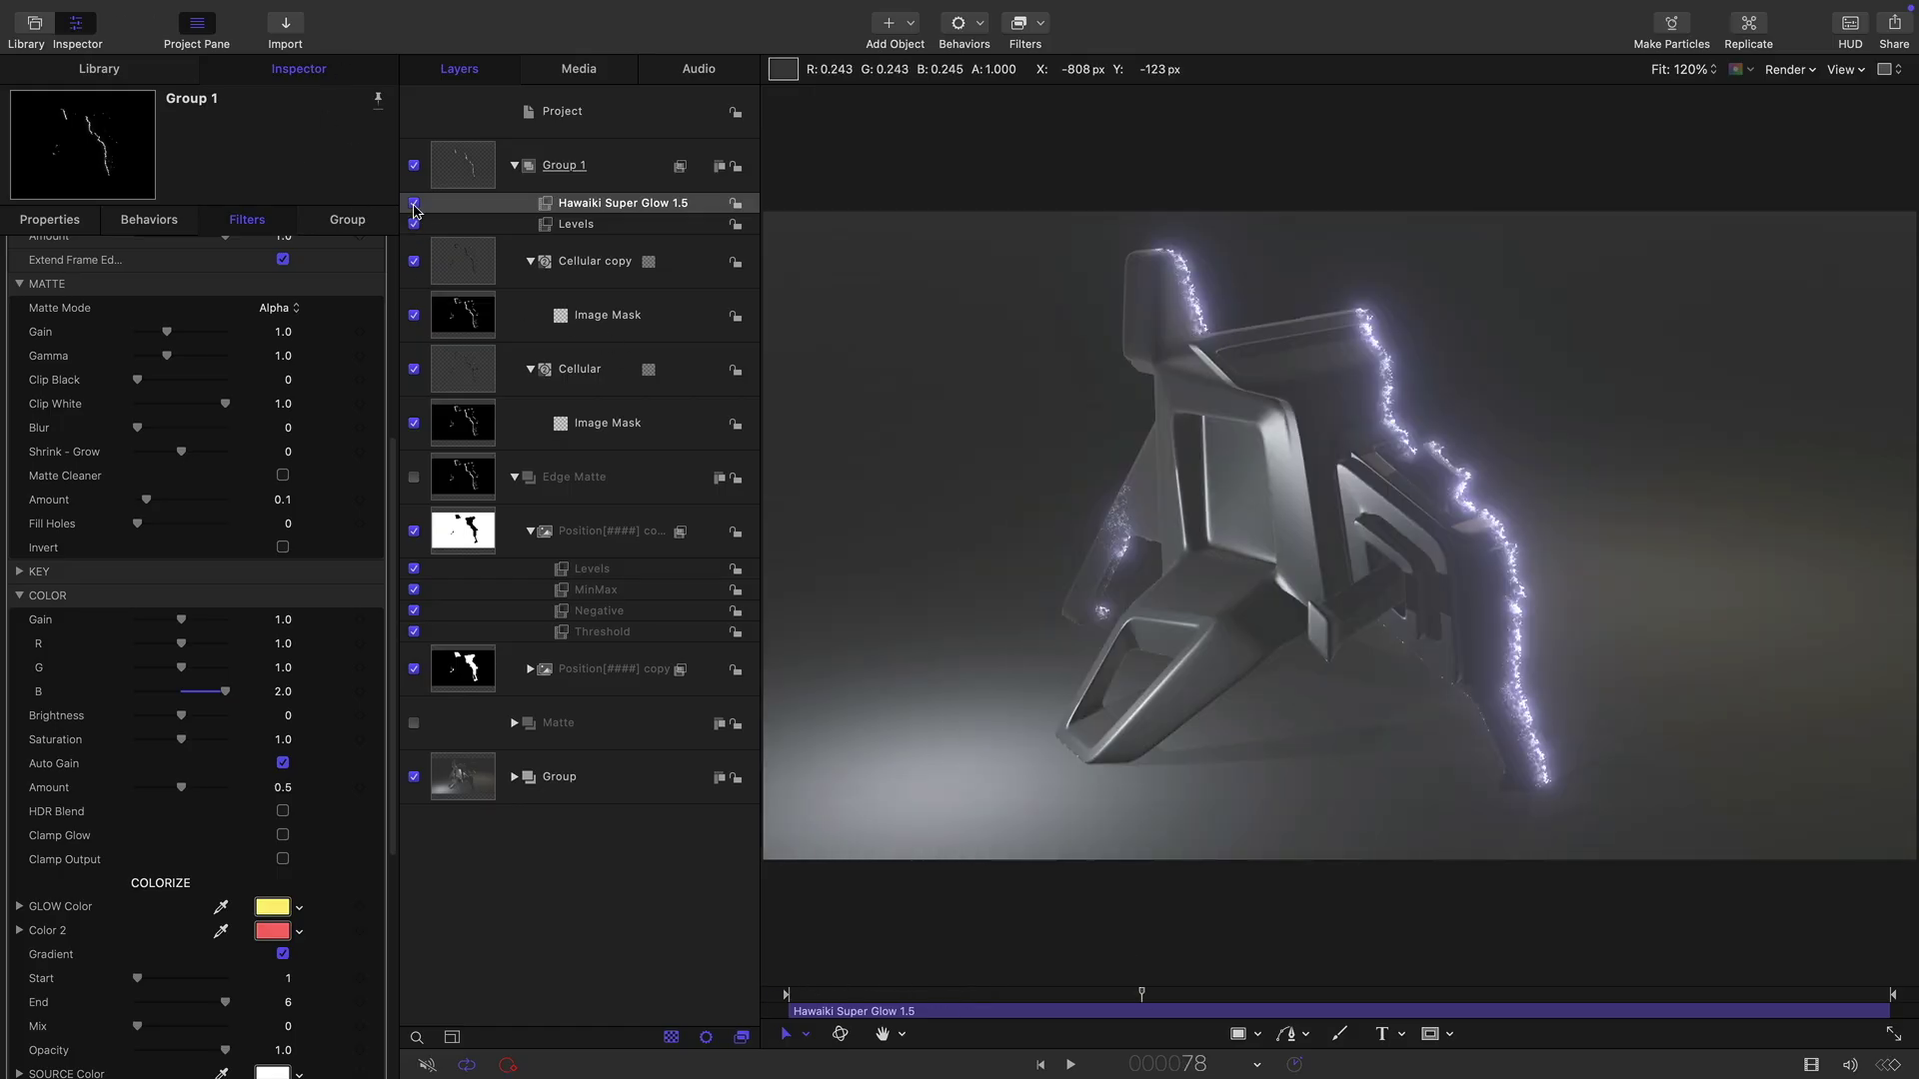
# Disable the Hawaiki Super Glow and add a Neon glow filter to Group 1.
pyautogui.click(414, 204)
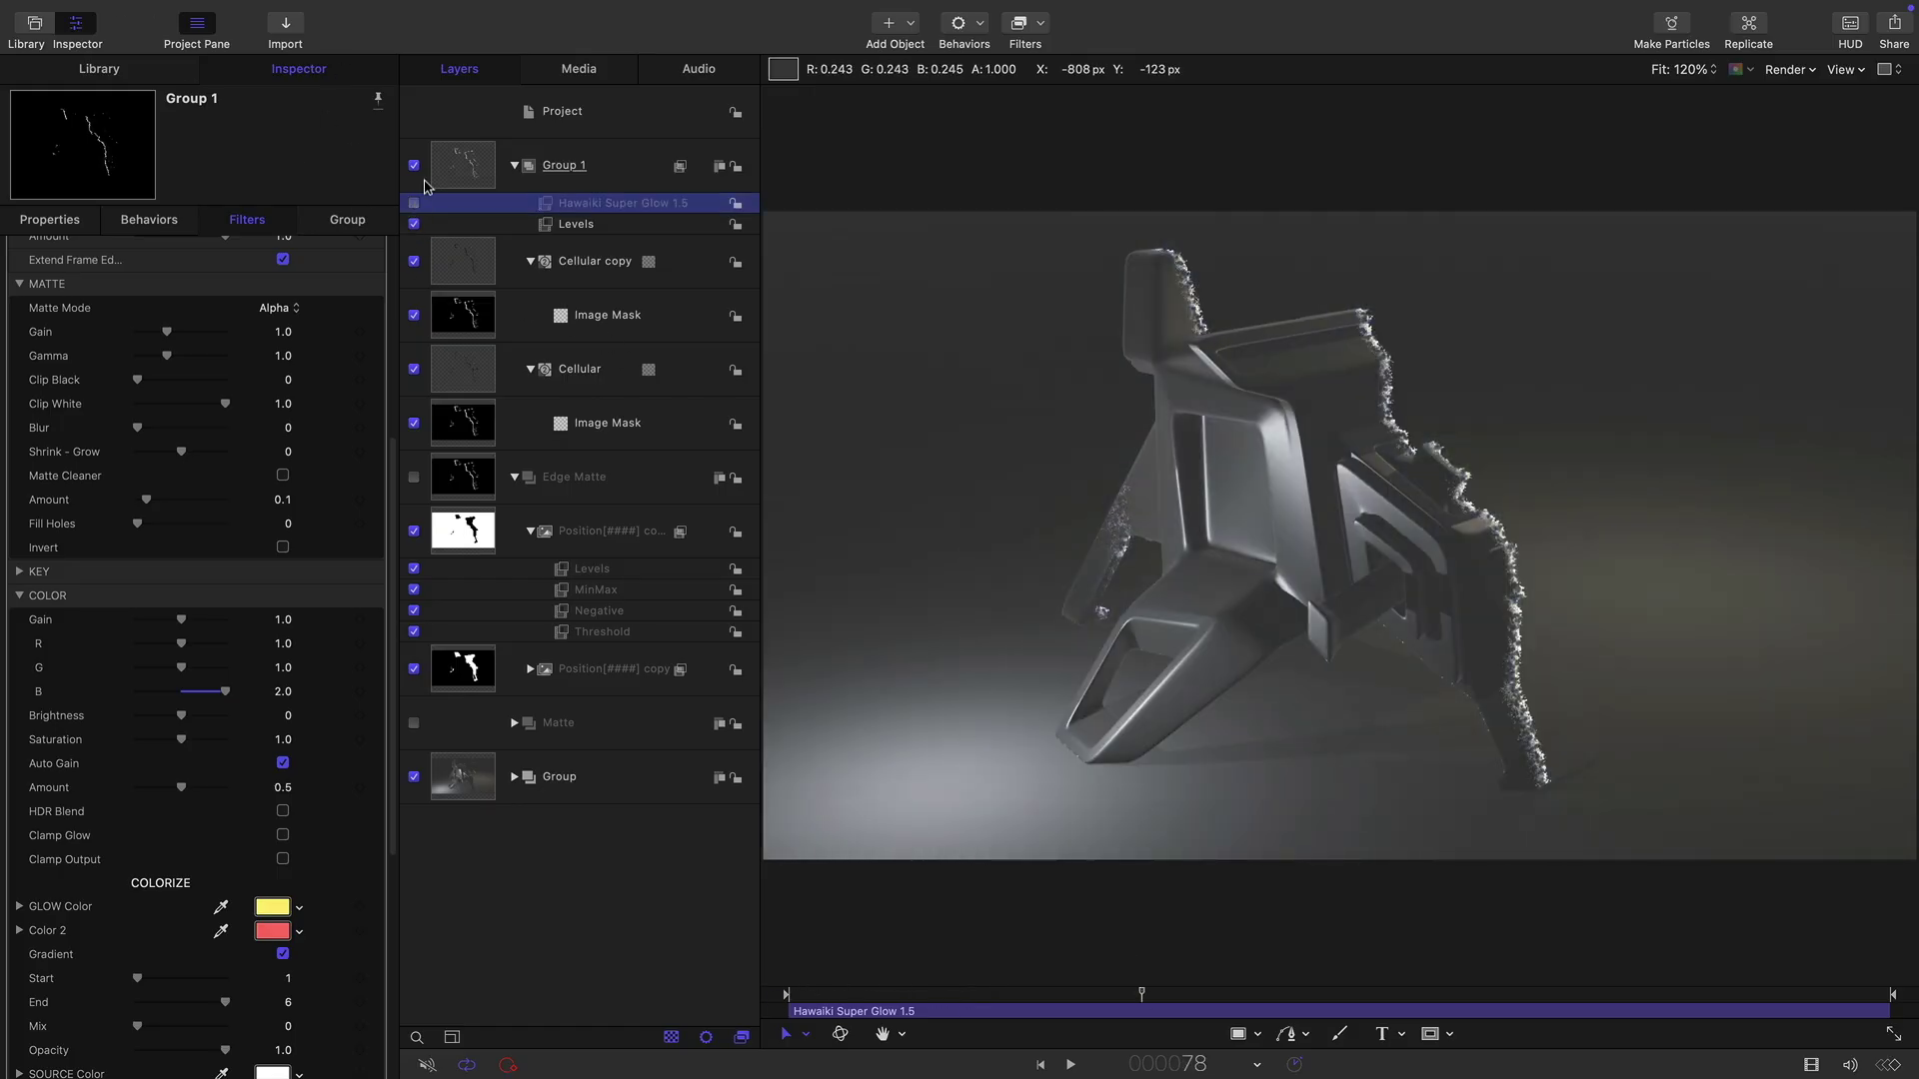
pyautogui.click(455, 170)
pyautogui.click(1020, 21)
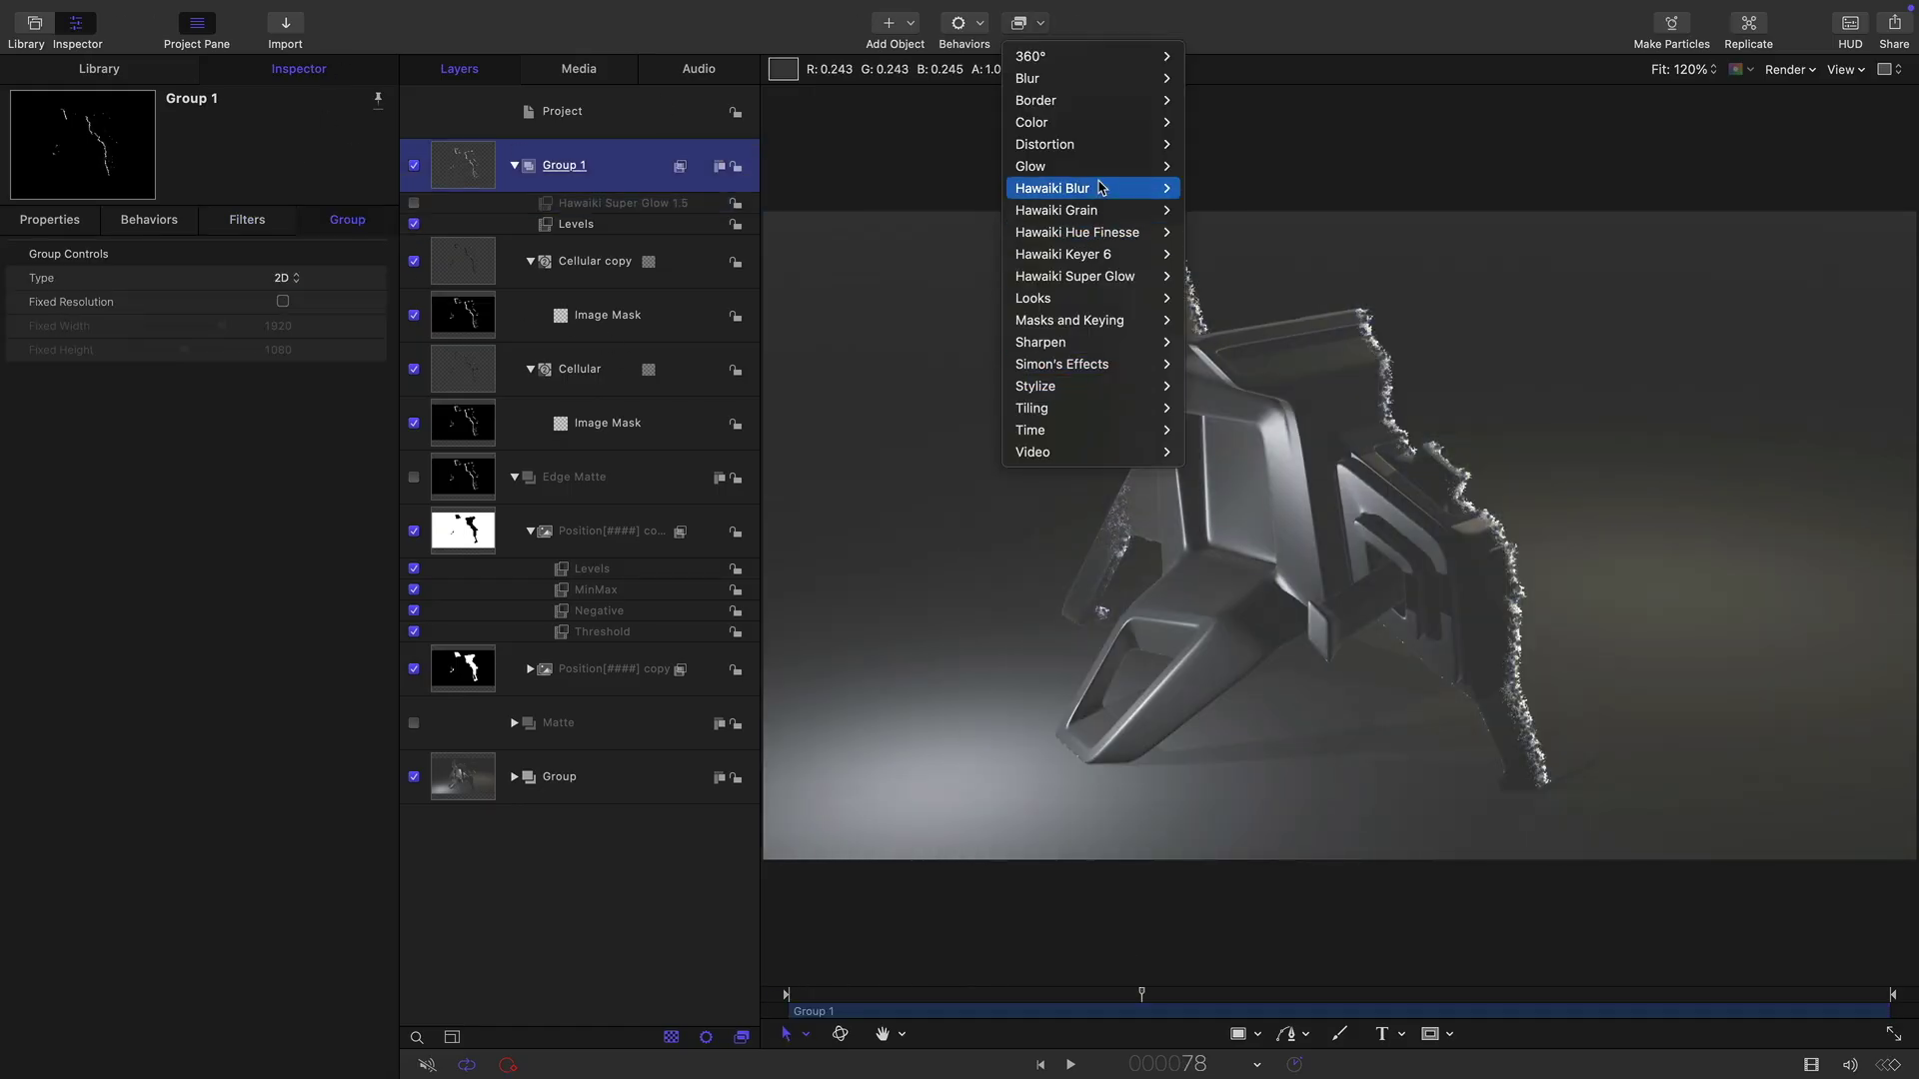
pyautogui.moveTo(1097, 165)
pyautogui.click(1210, 320)
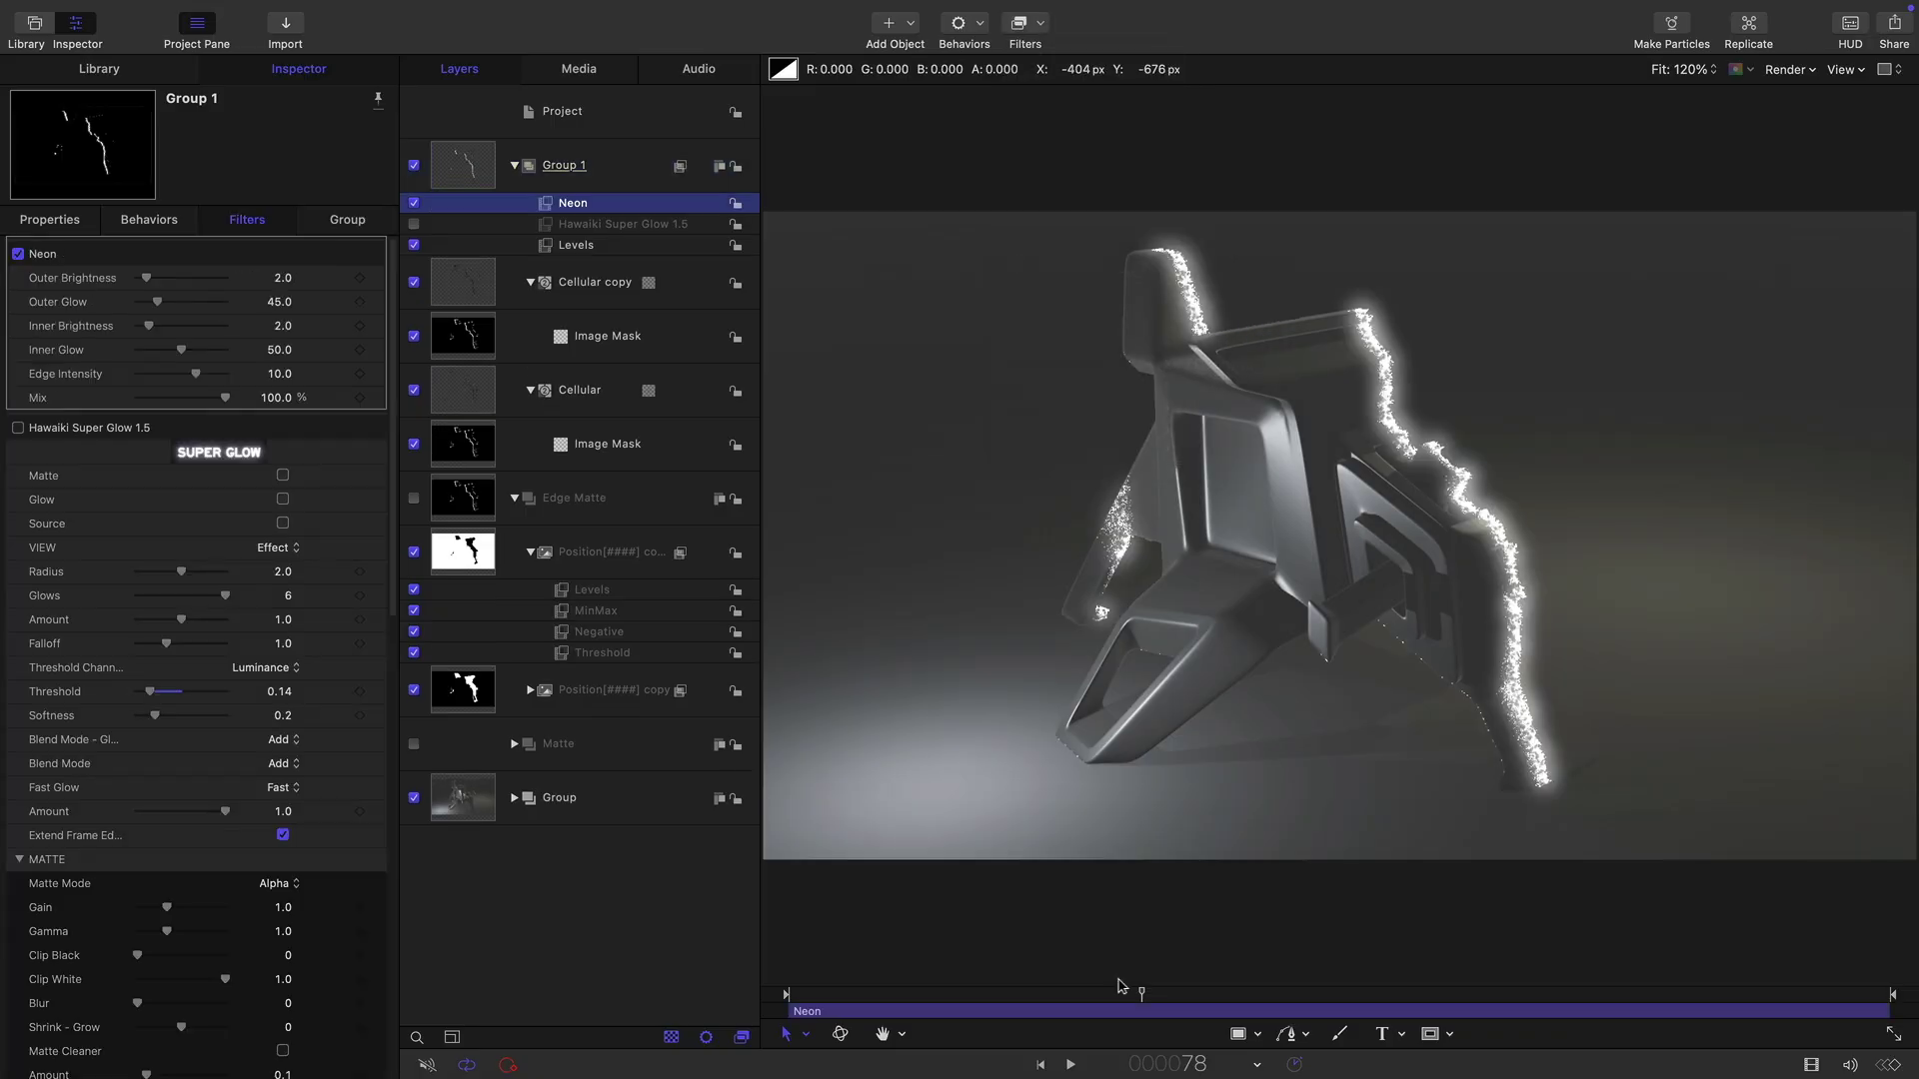
pyautogui.moveTo(1156, 996)
pyautogui.mouseDown()
pyautogui.moveTo(1019, 993)
pyautogui.moveTo(1151, 994)
pyautogui.mouseUp()
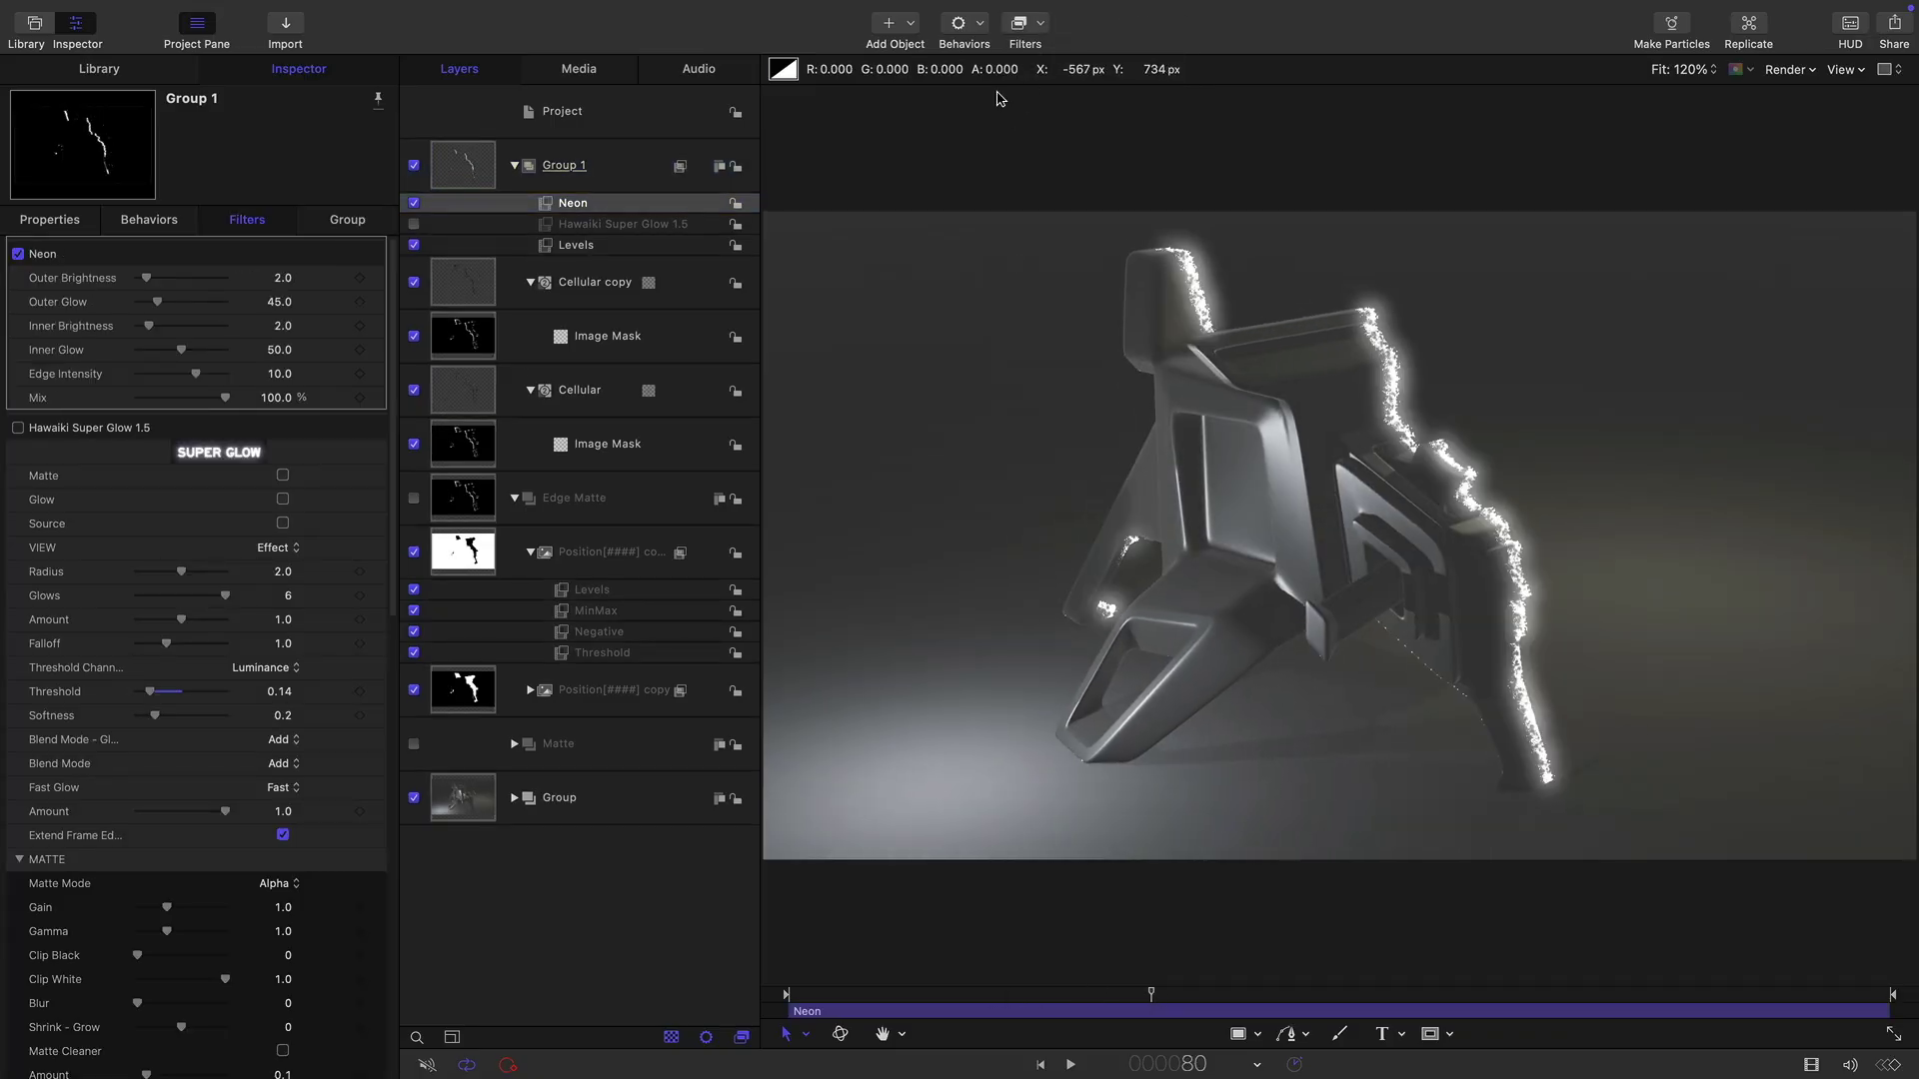
# Switch Group 1's Levels to the Blue channel and raise its input to tint the glow blue.
pyautogui.click(575, 245)
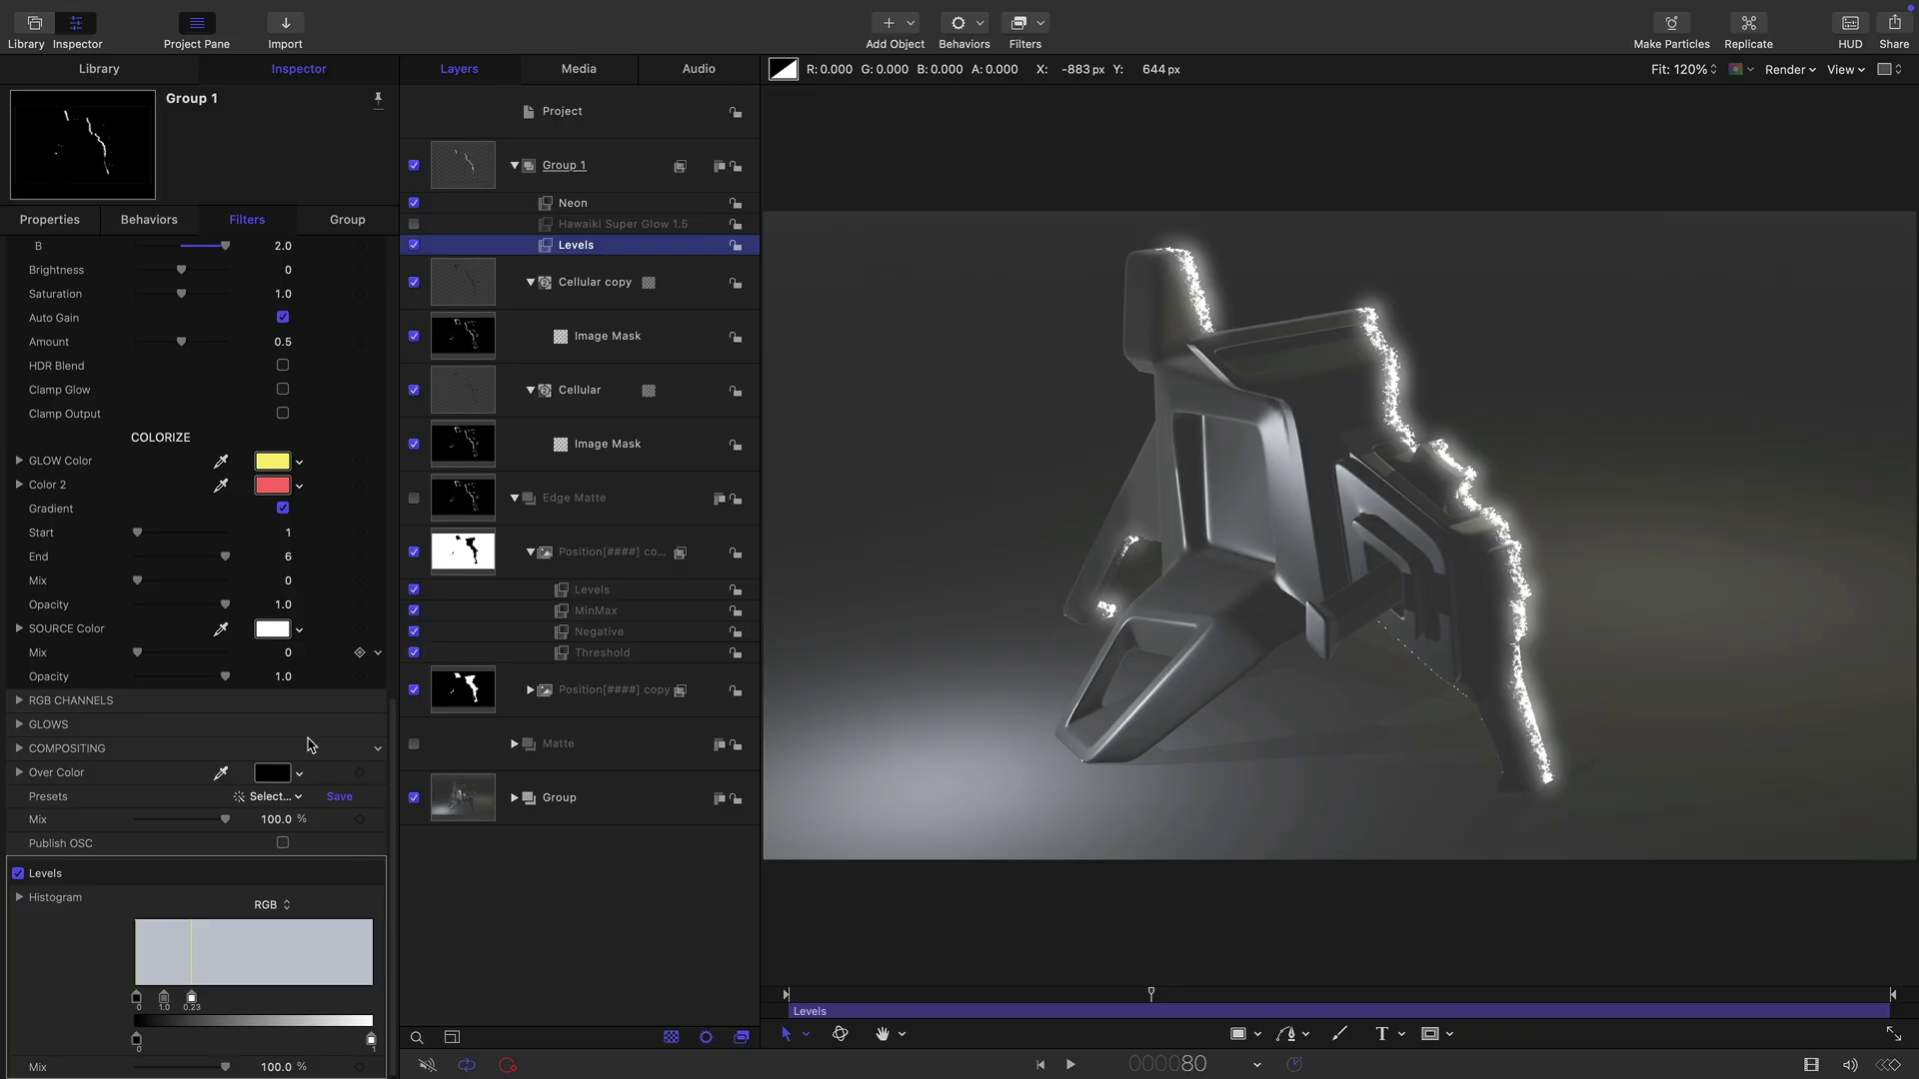
pyautogui.click(267, 904)
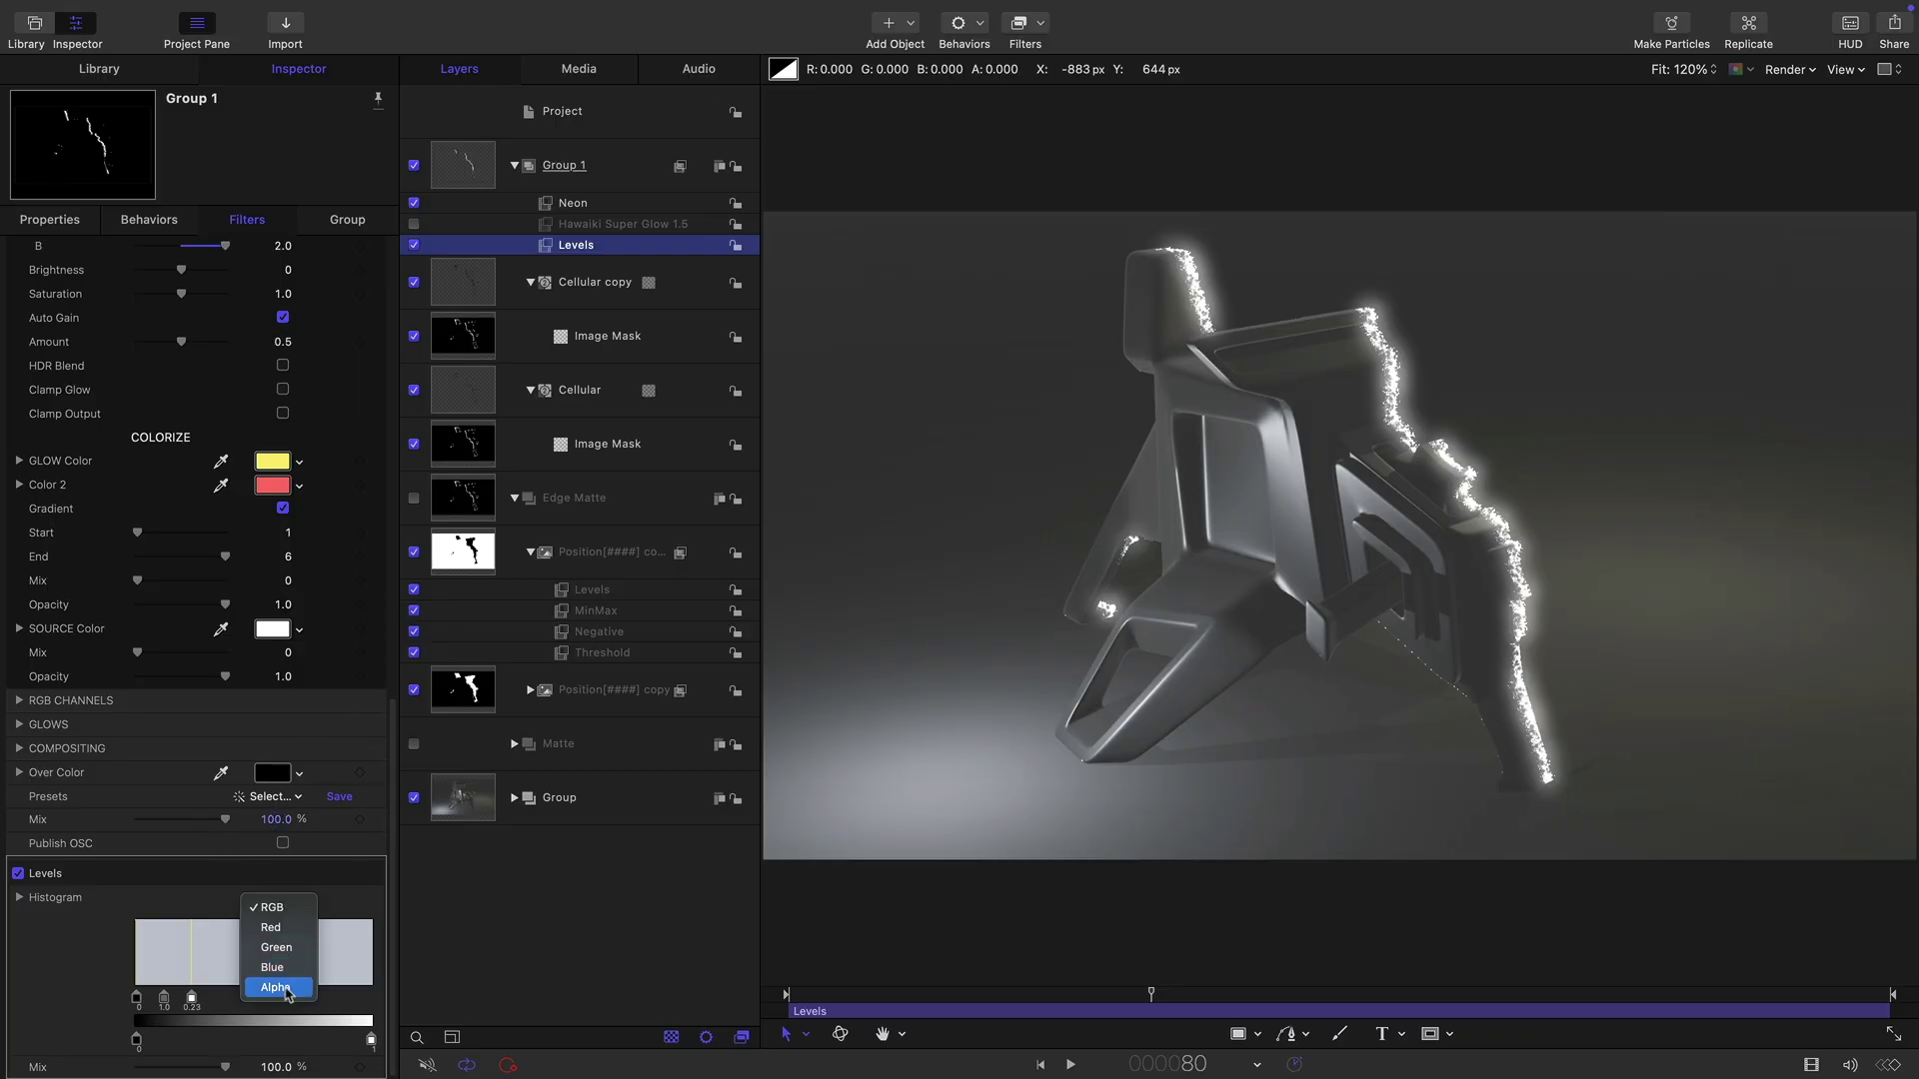
pyautogui.click(271, 967)
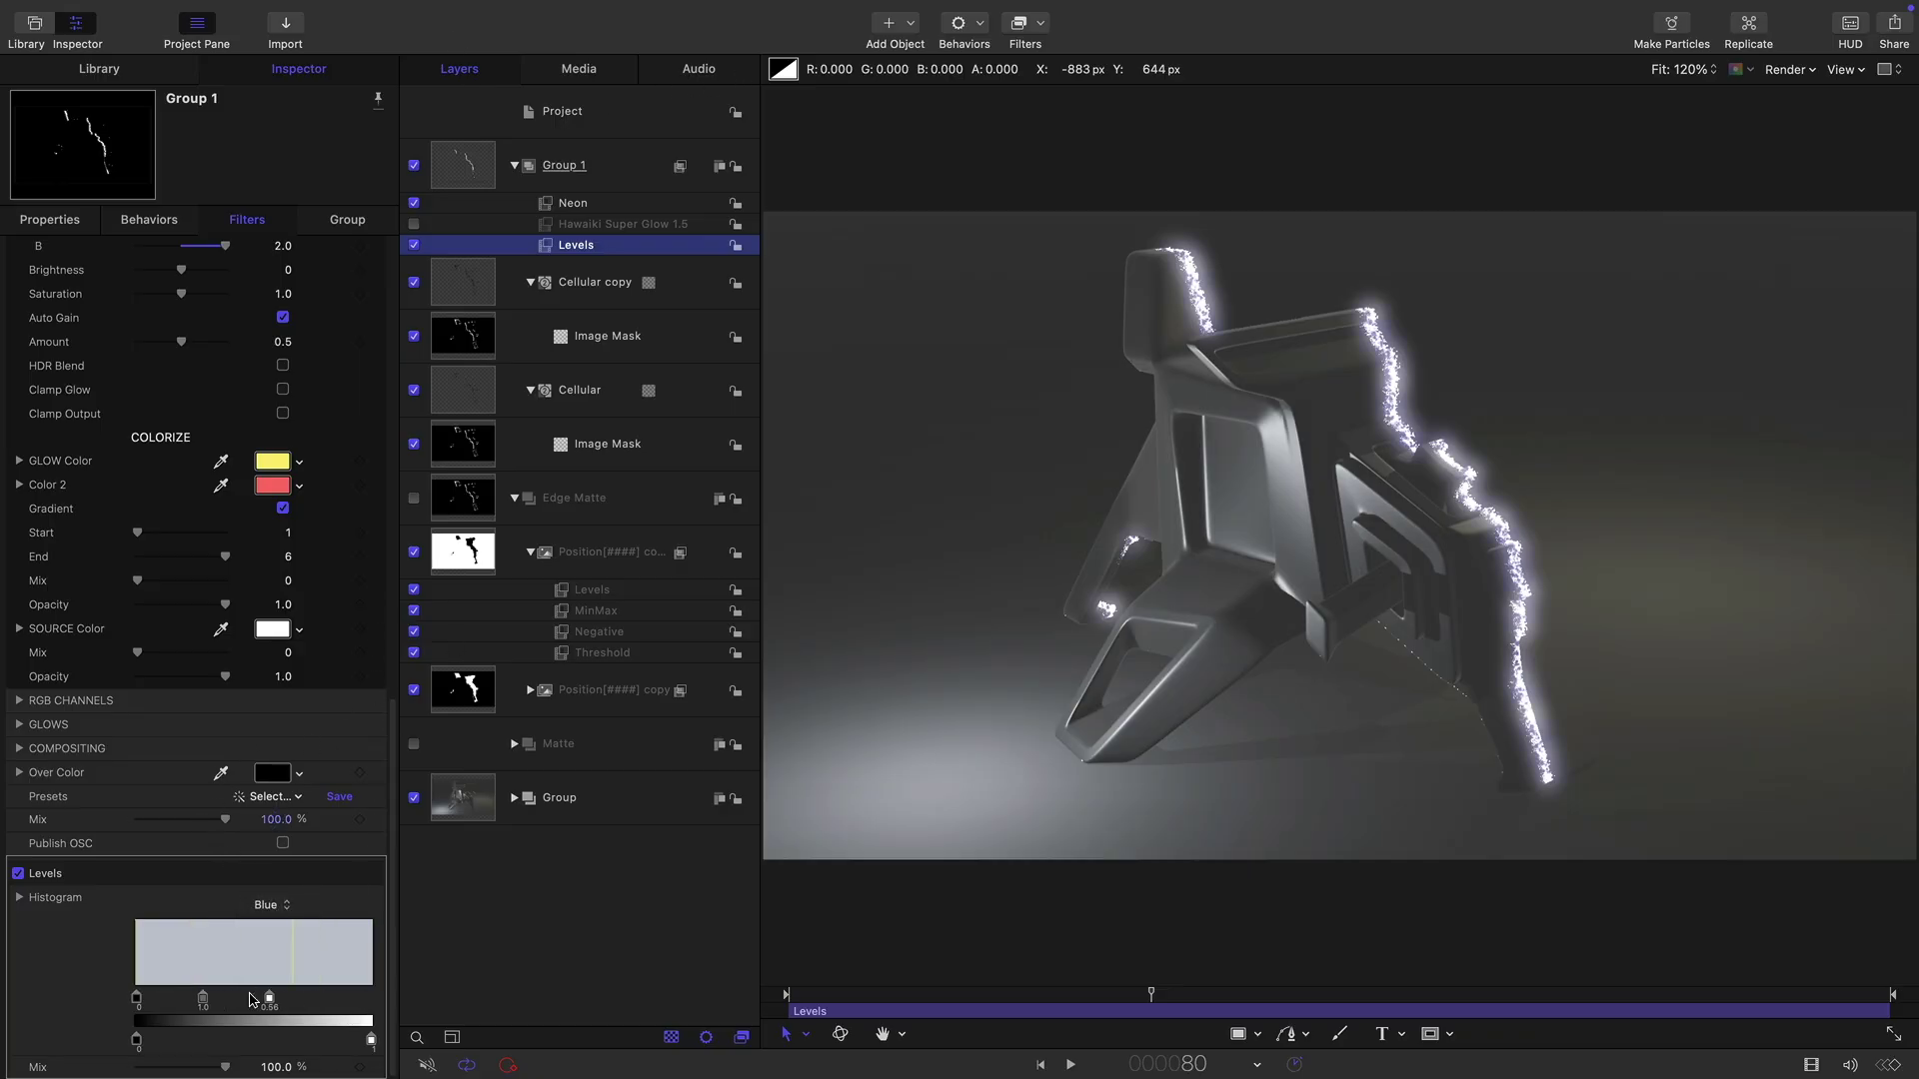
pyautogui.moveTo(191, 998); pyautogui.dragTo(214, 998)
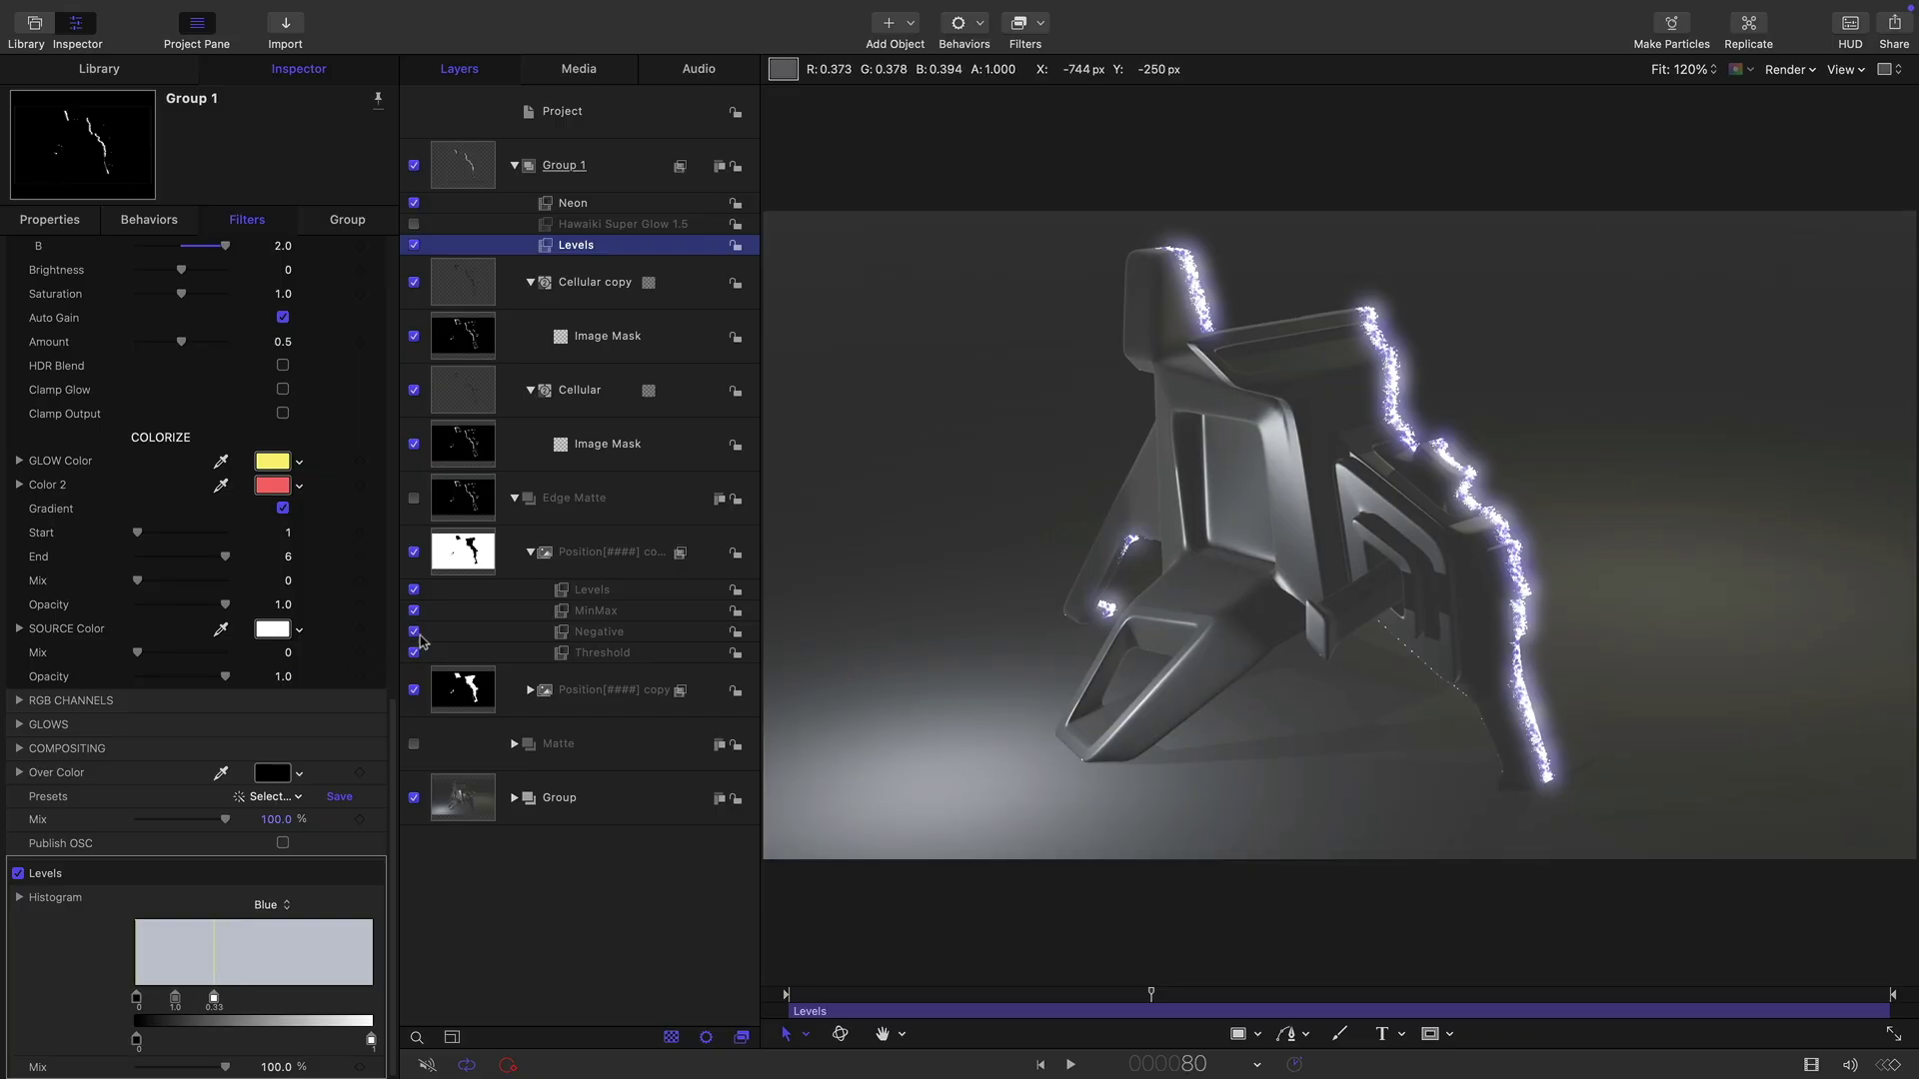
pyautogui.click(414, 165)
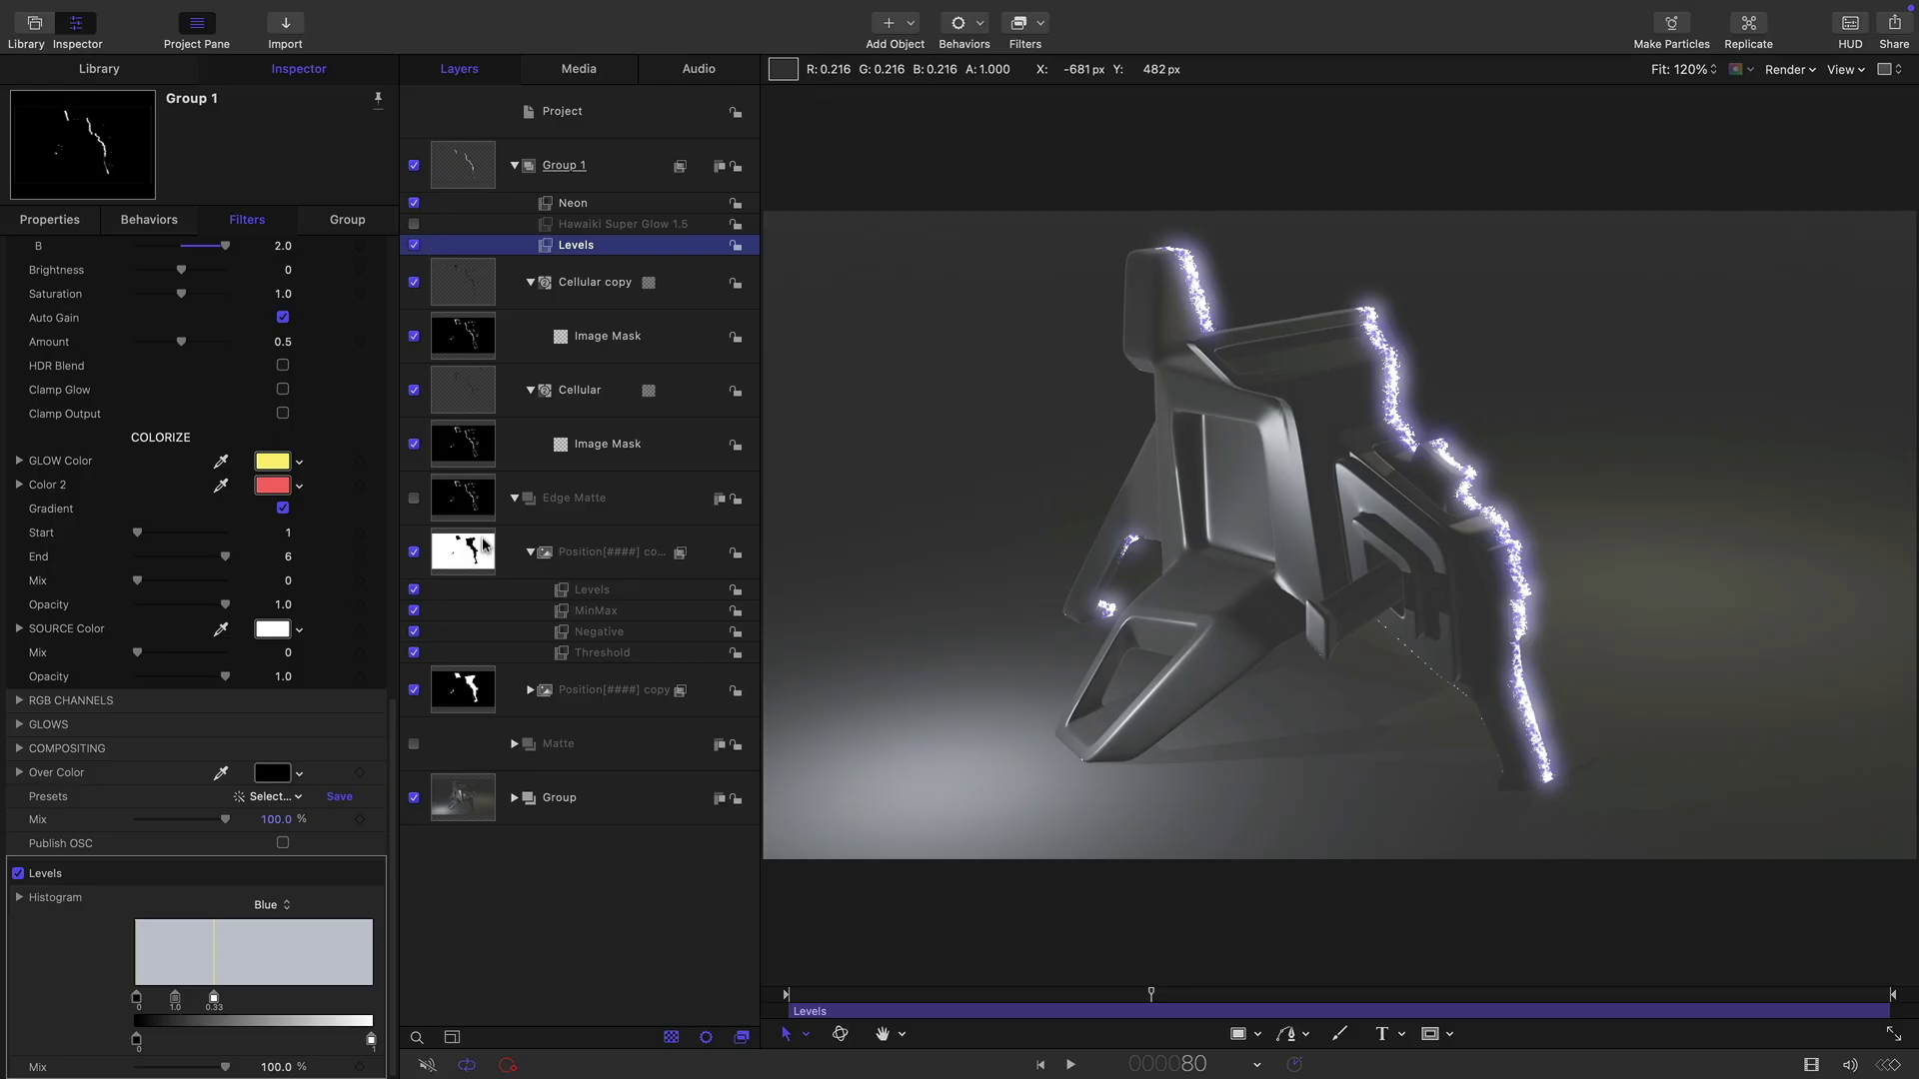
# Add a Gaussian Blur with Amount 10.0 to the Edge Matte group.
pyautogui.click(475, 501)
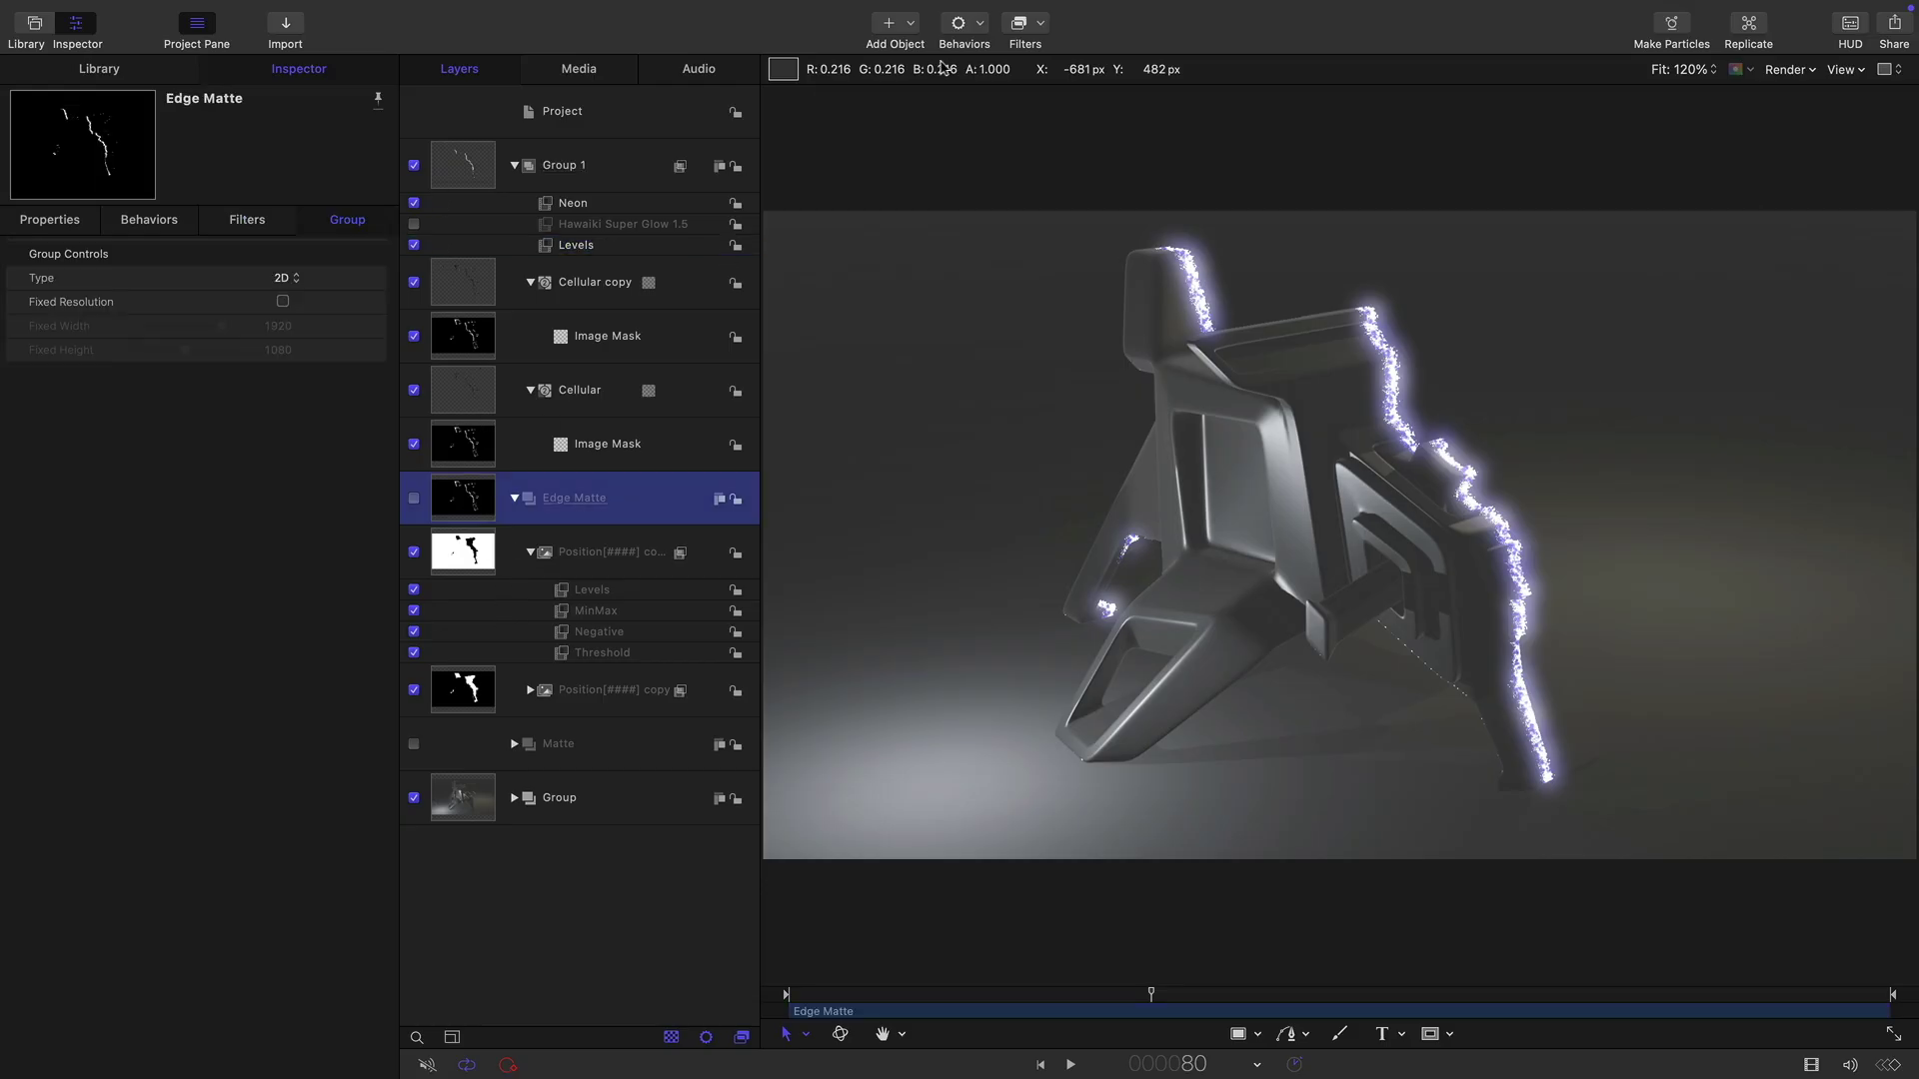
pyautogui.click(1039, 28)
pyautogui.moveTo(1051, 88)
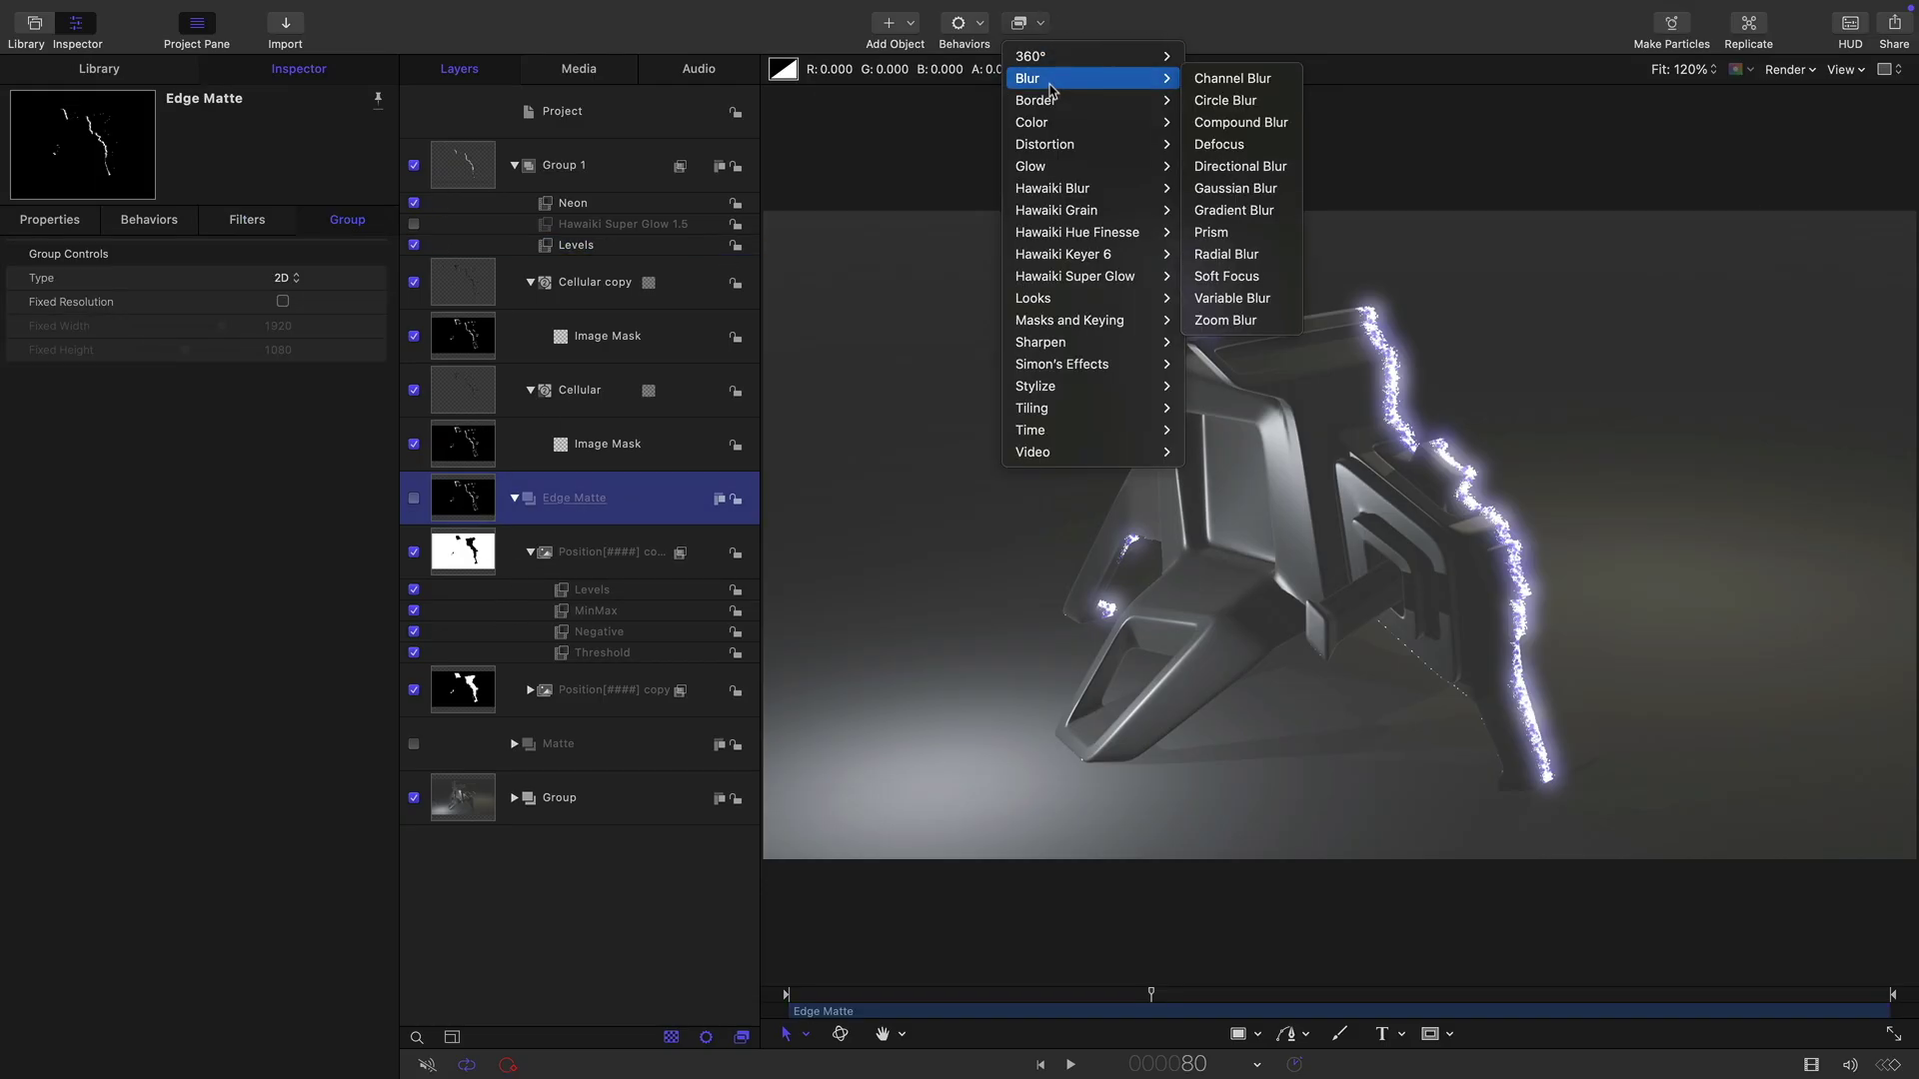
pyautogui.click(1235, 188)
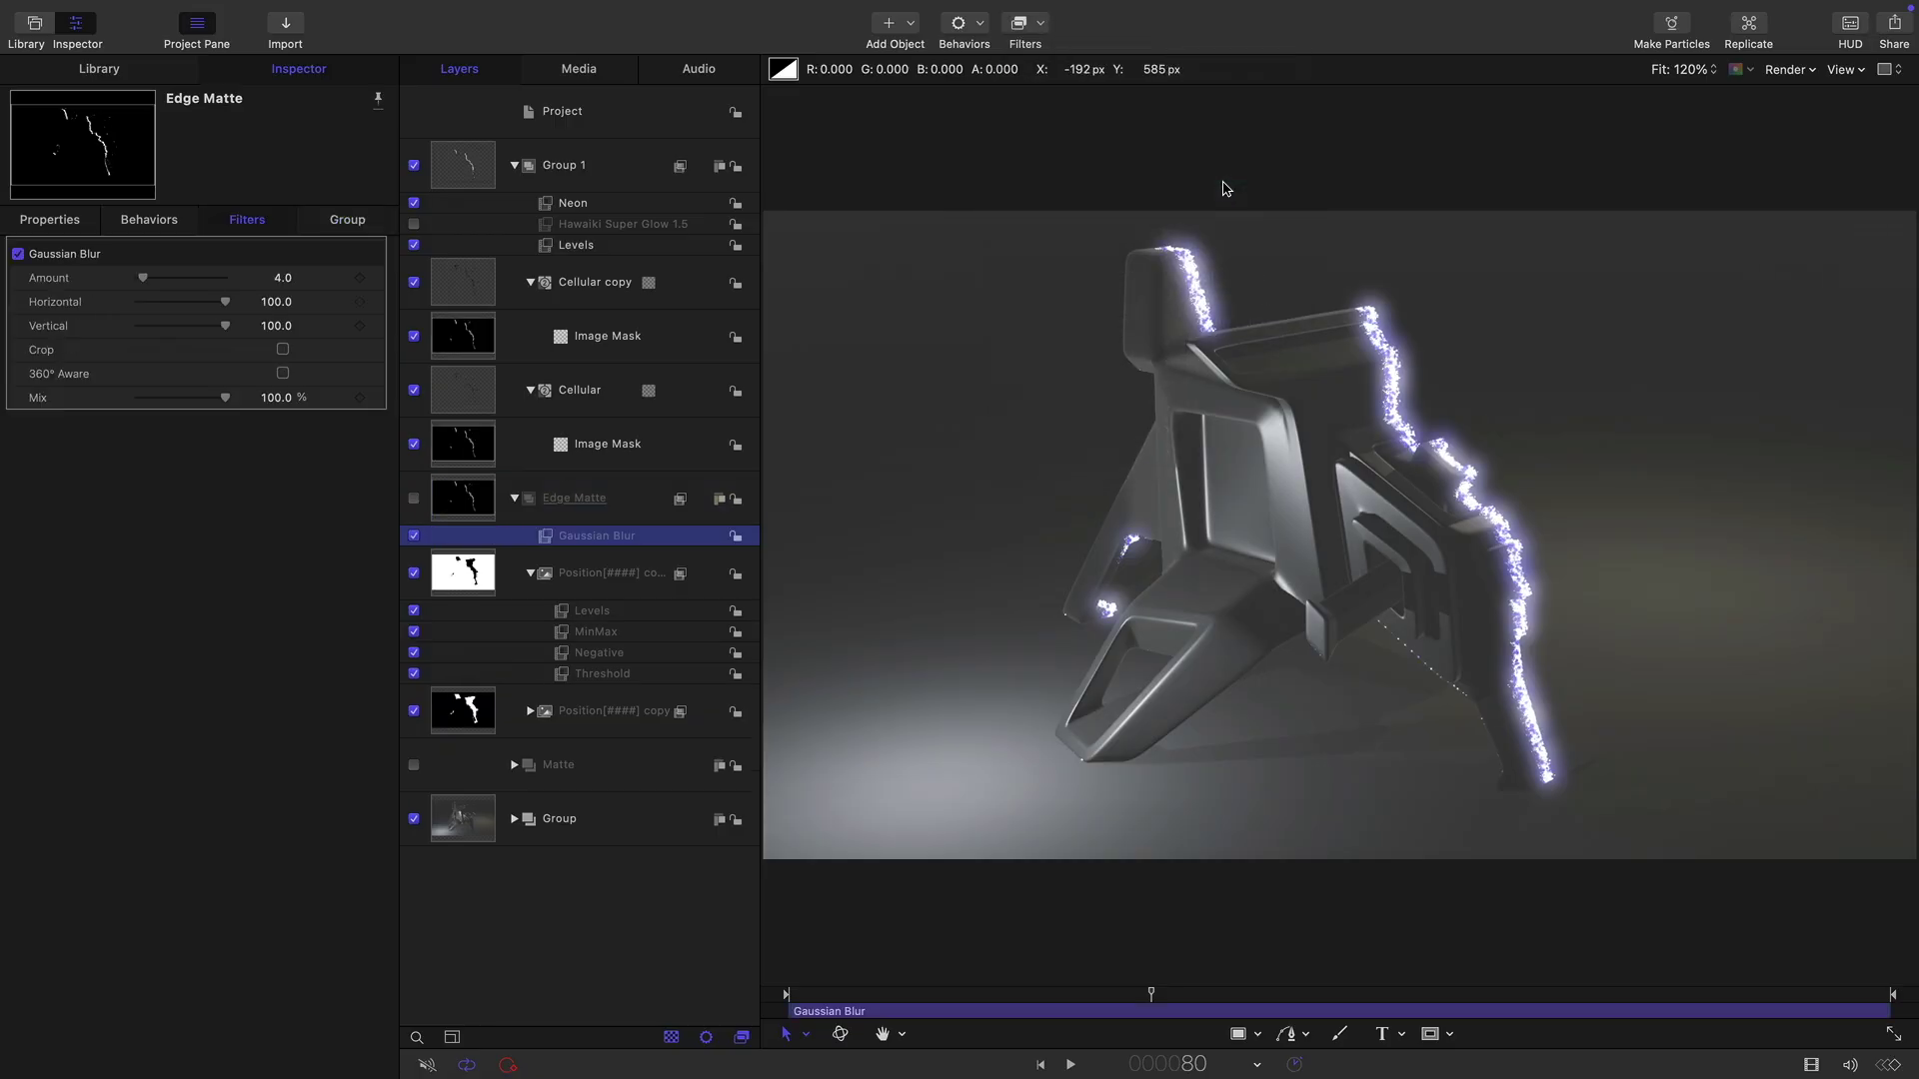
pyautogui.doubleClick(283, 278)
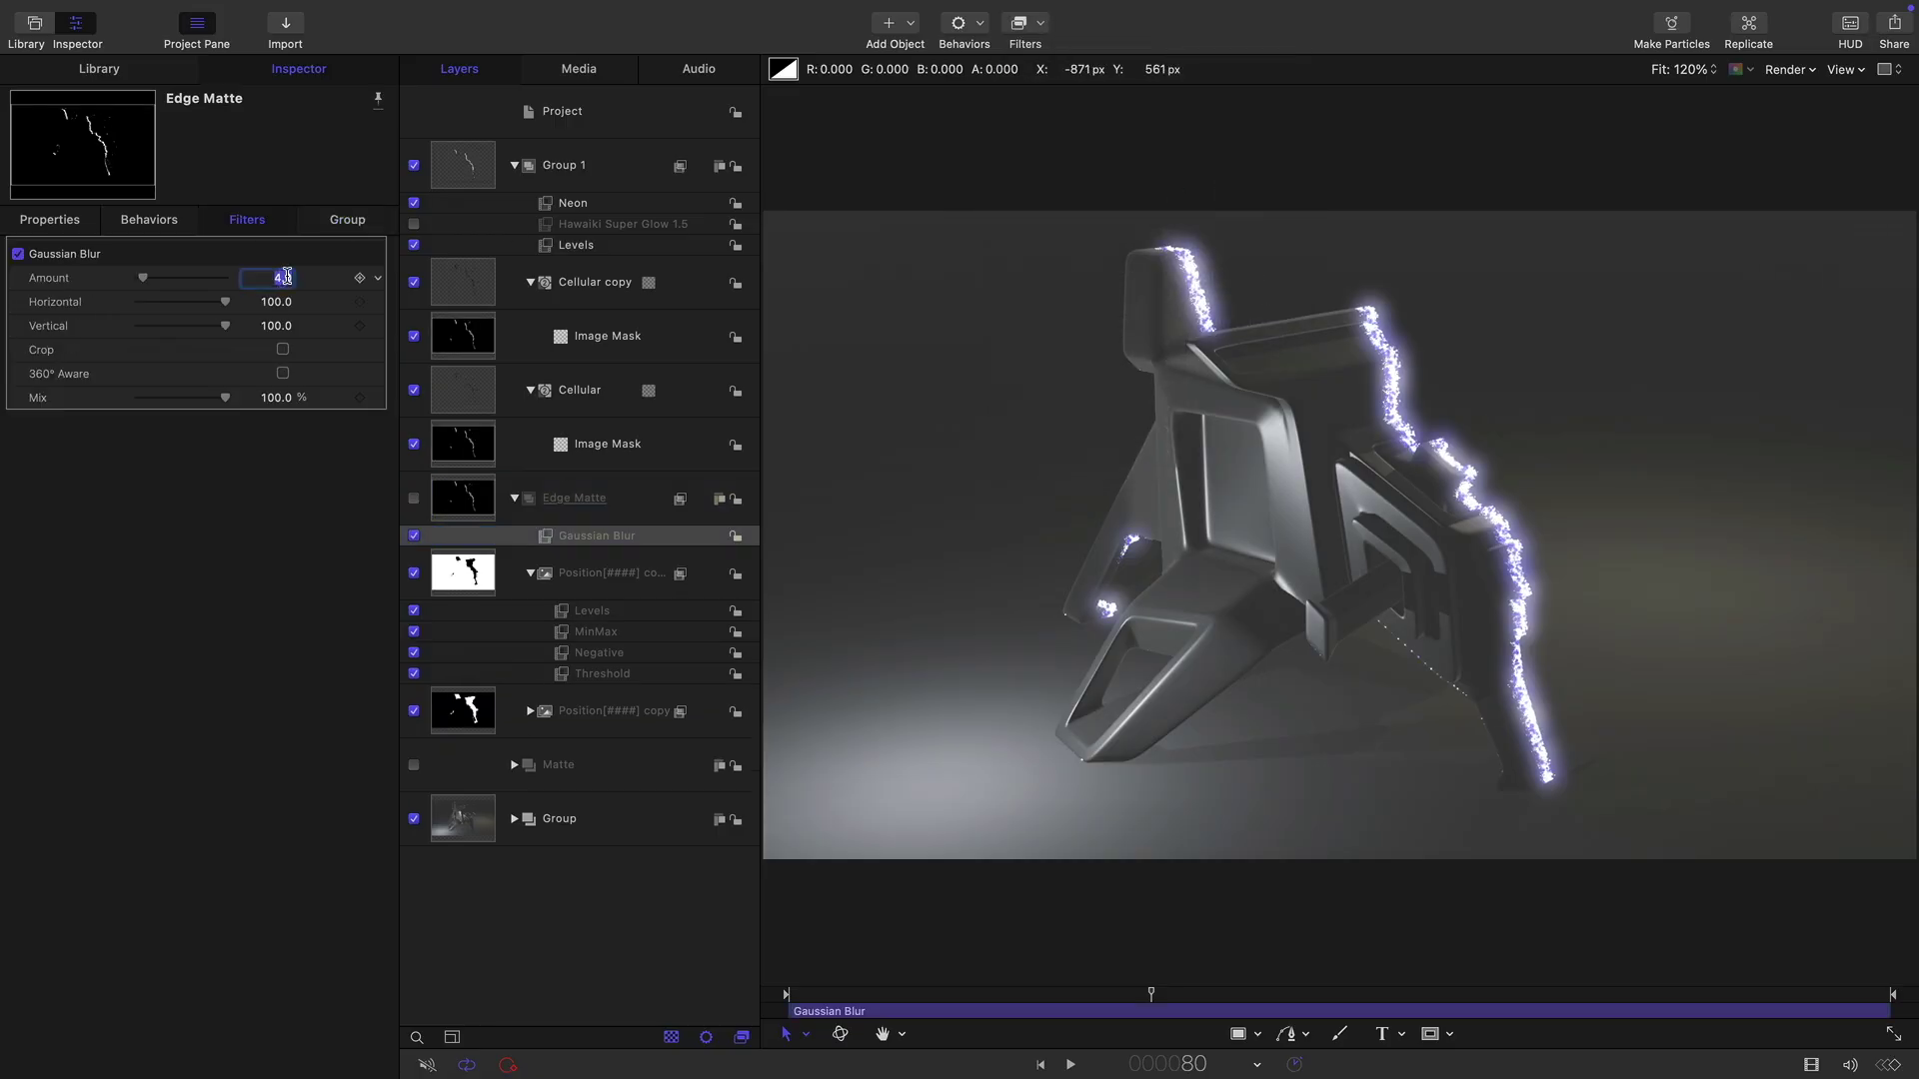
pyautogui.press('Return')
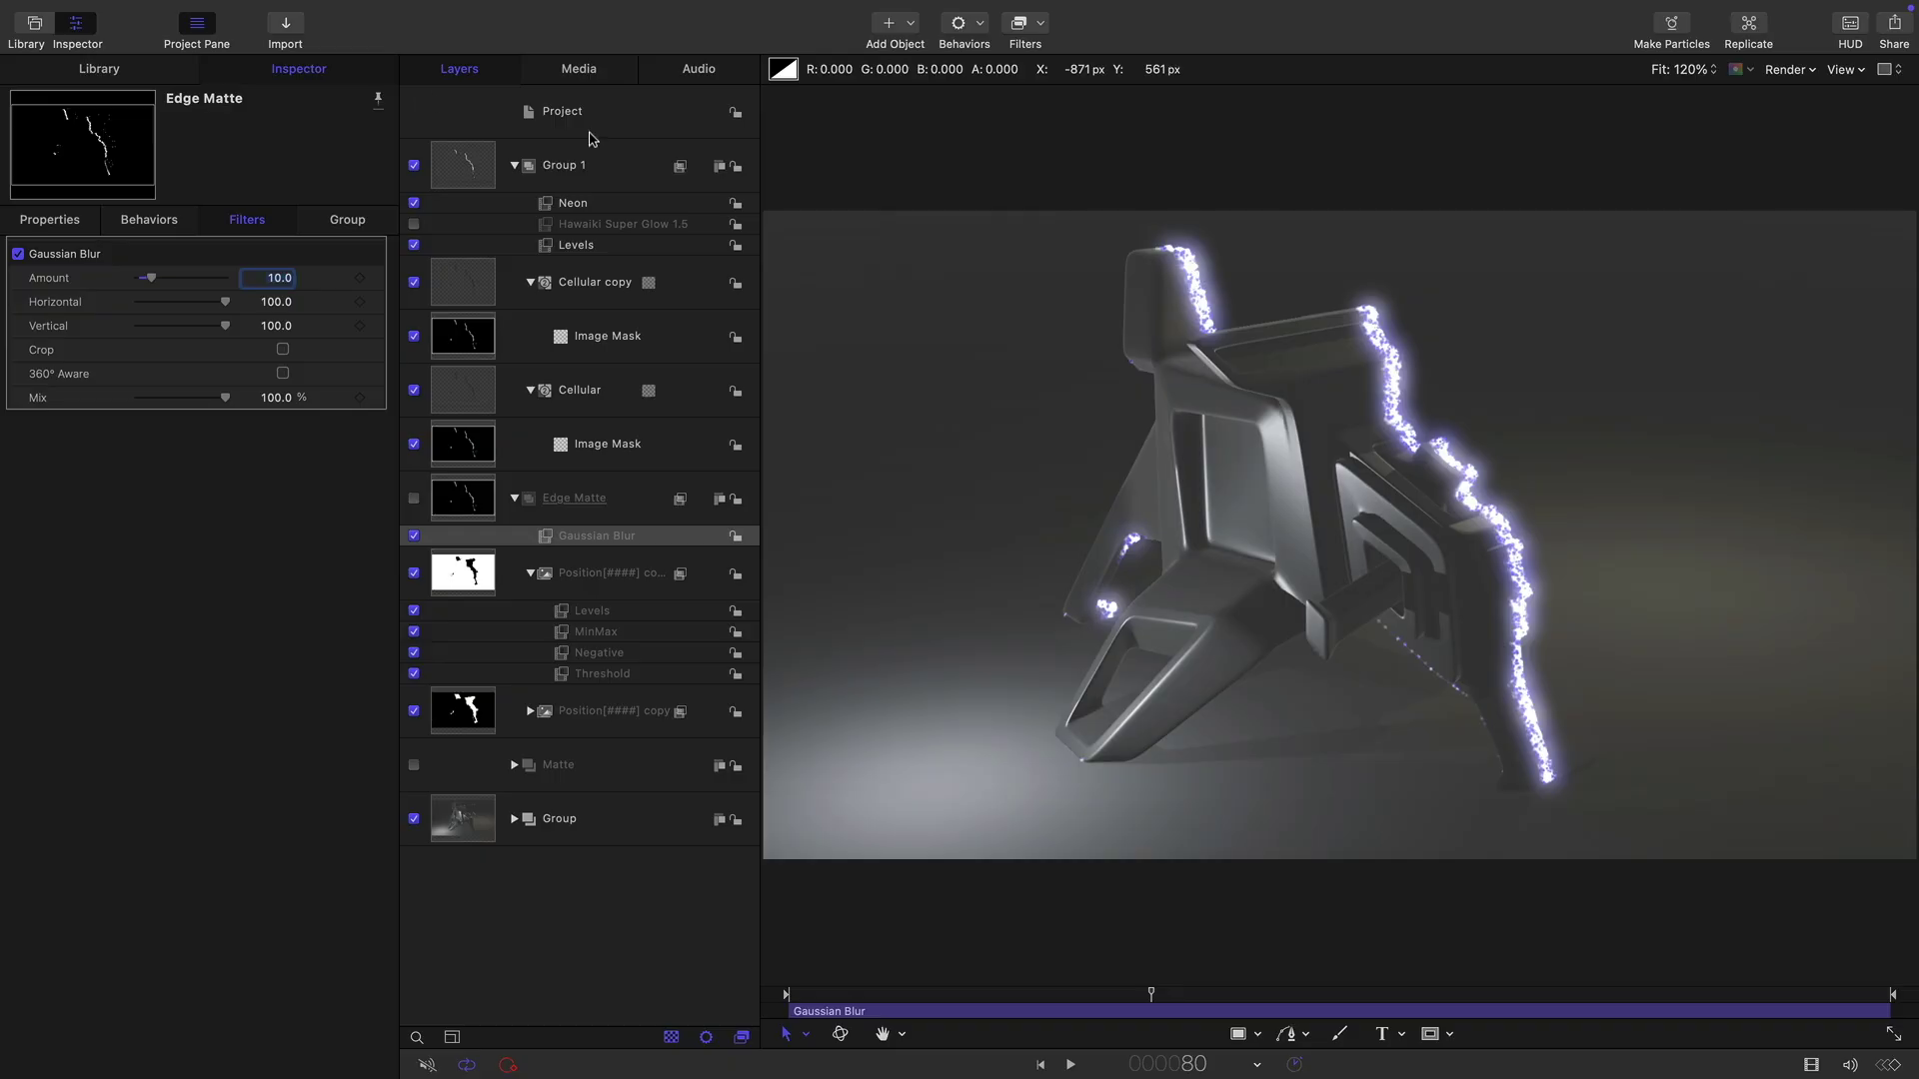
# Add a Levels filter to Edge Matte, pushing the black input right to crush its darks.
pyautogui.click(1040, 23)
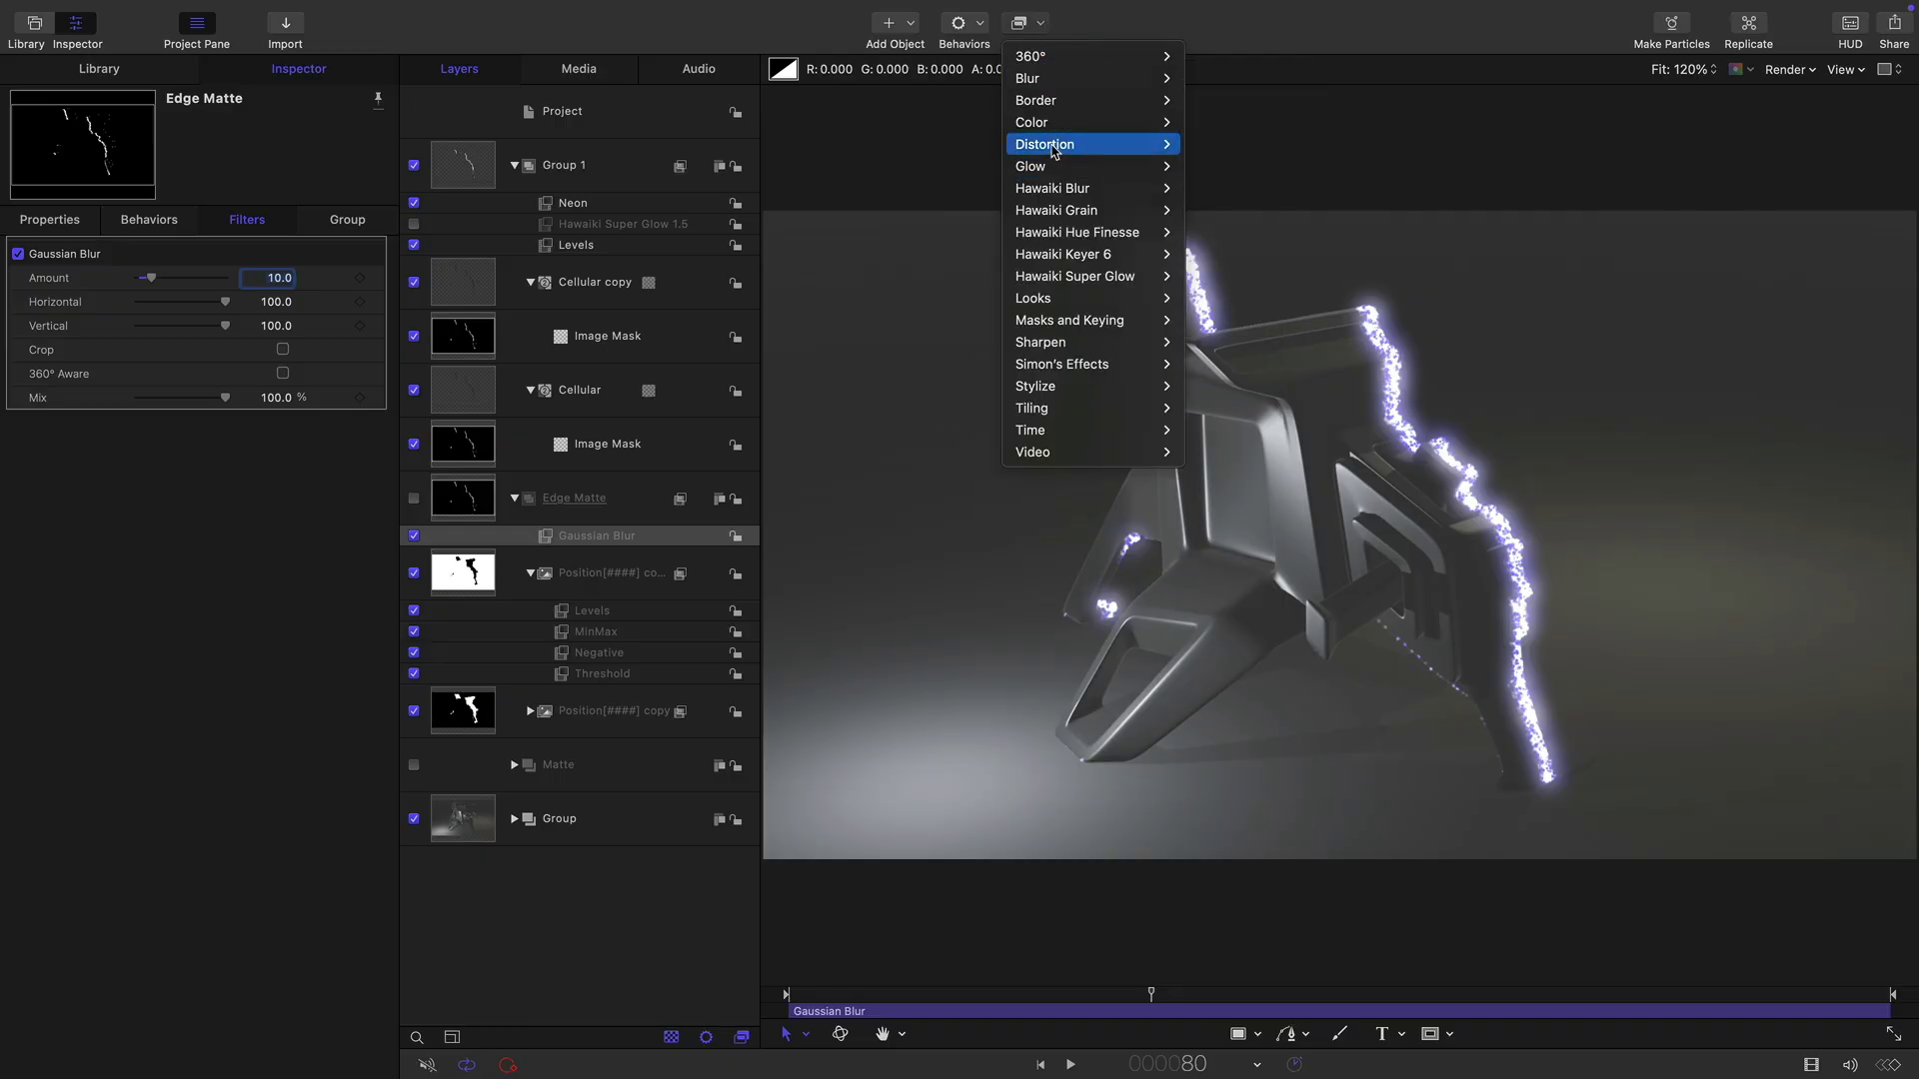
pyautogui.moveTo(1059, 123)
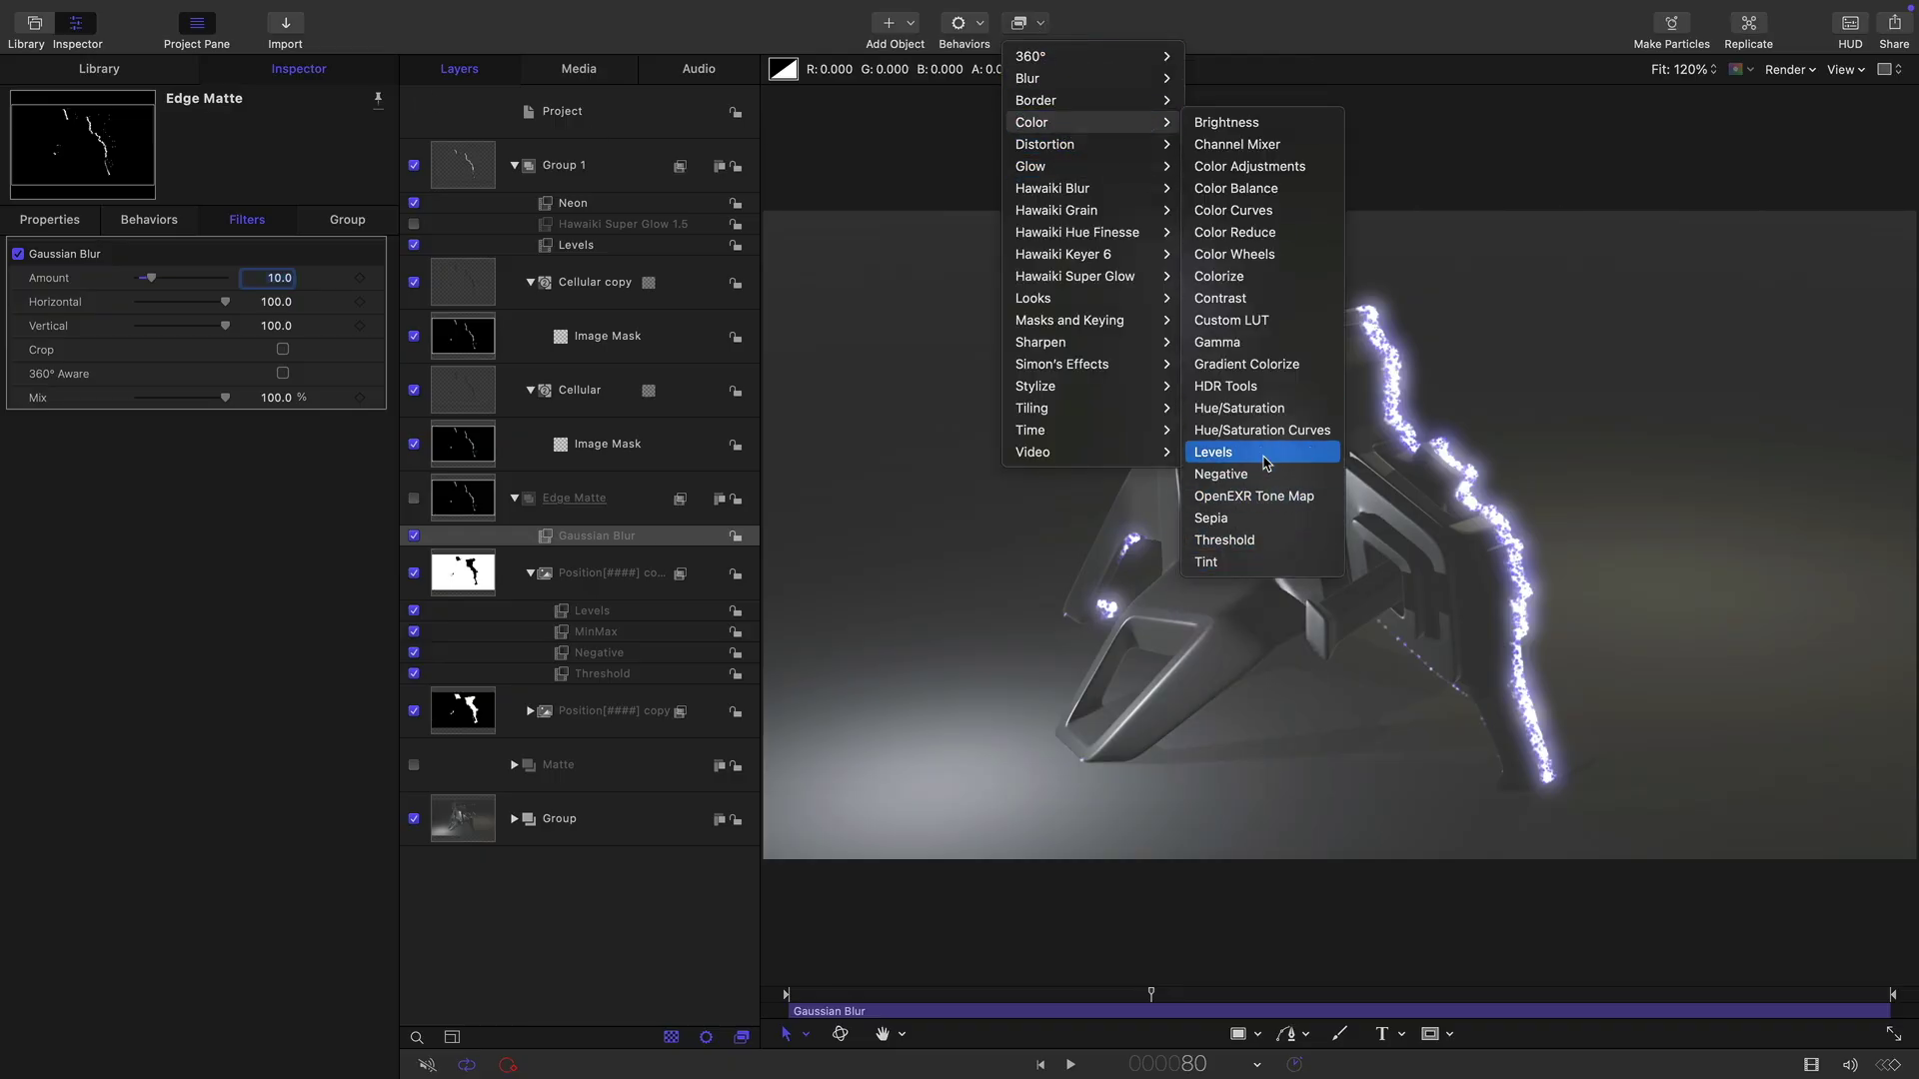
pyautogui.click(1265, 461)
pyautogui.moveTo(136, 387); pyautogui.dragTo(177, 379)
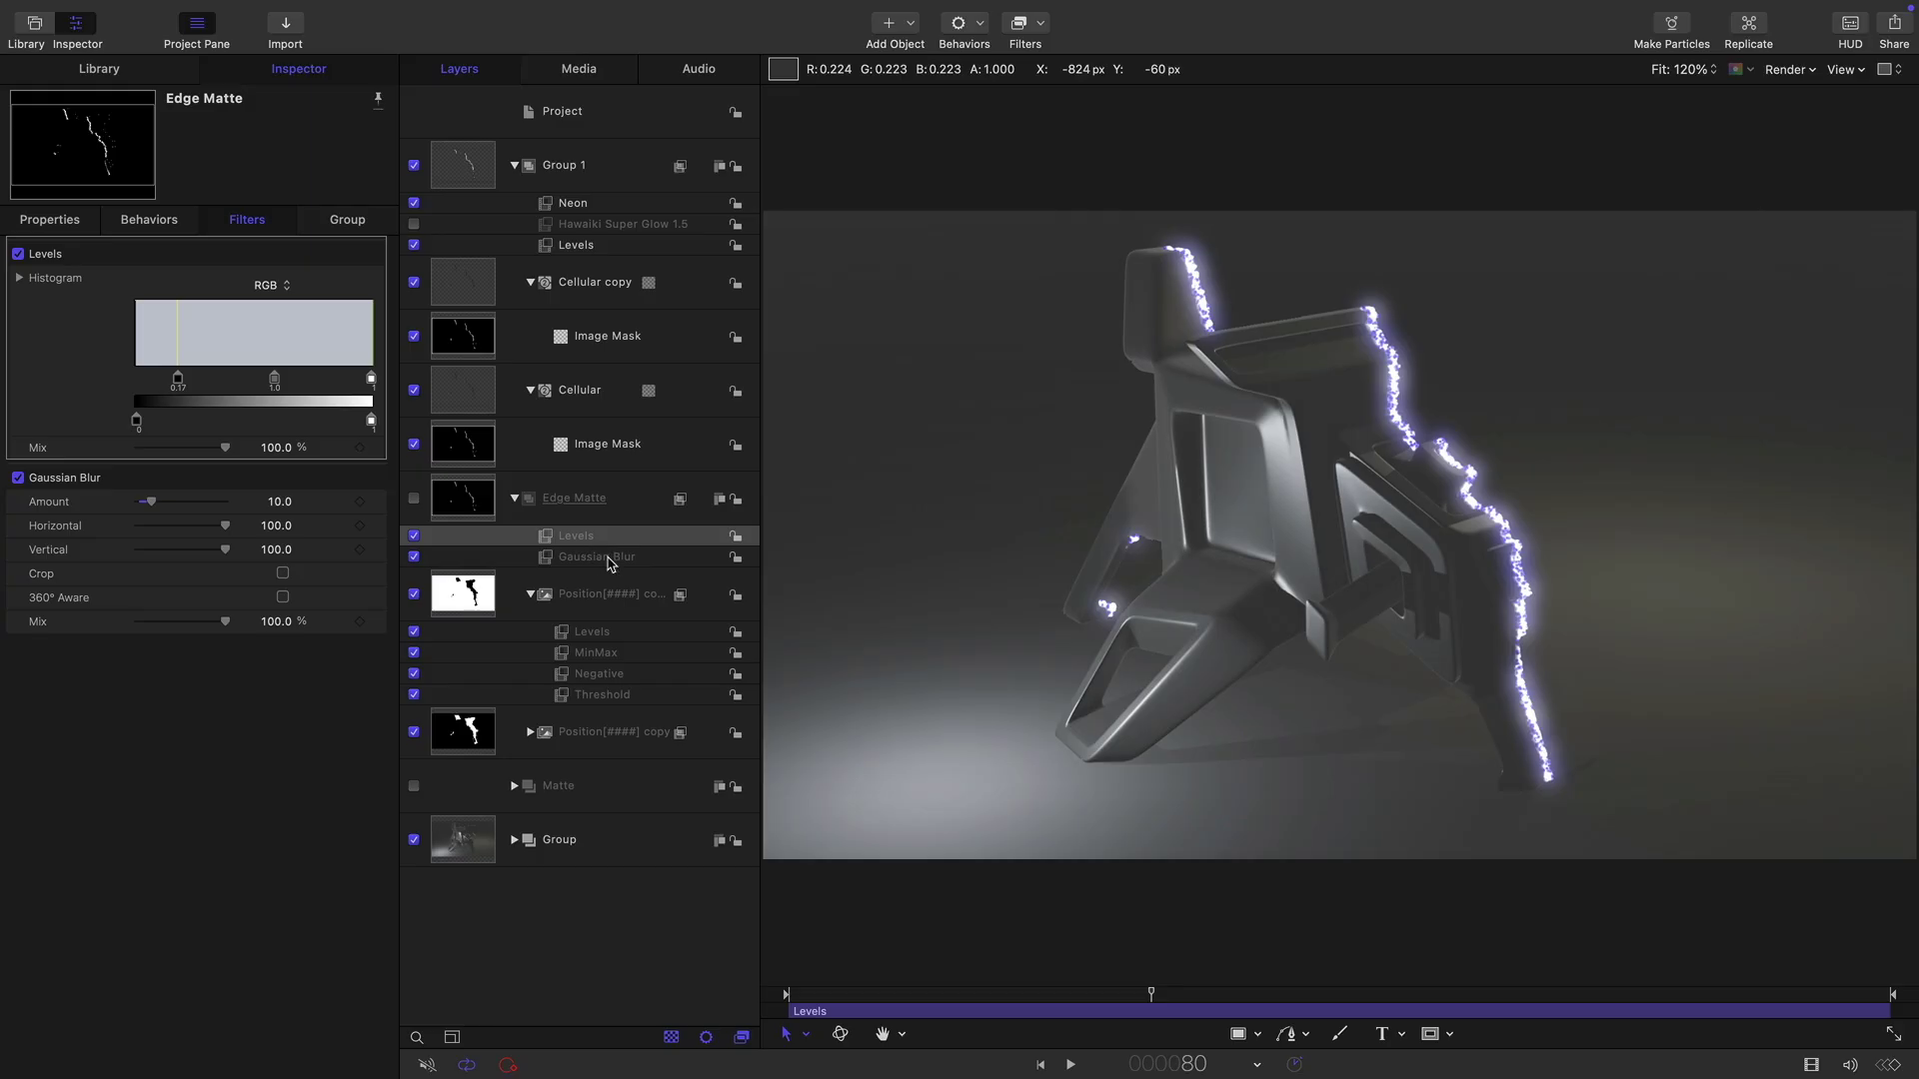
pyautogui.moveTo(1150, 995); pyautogui.dragTo(1221, 1004)
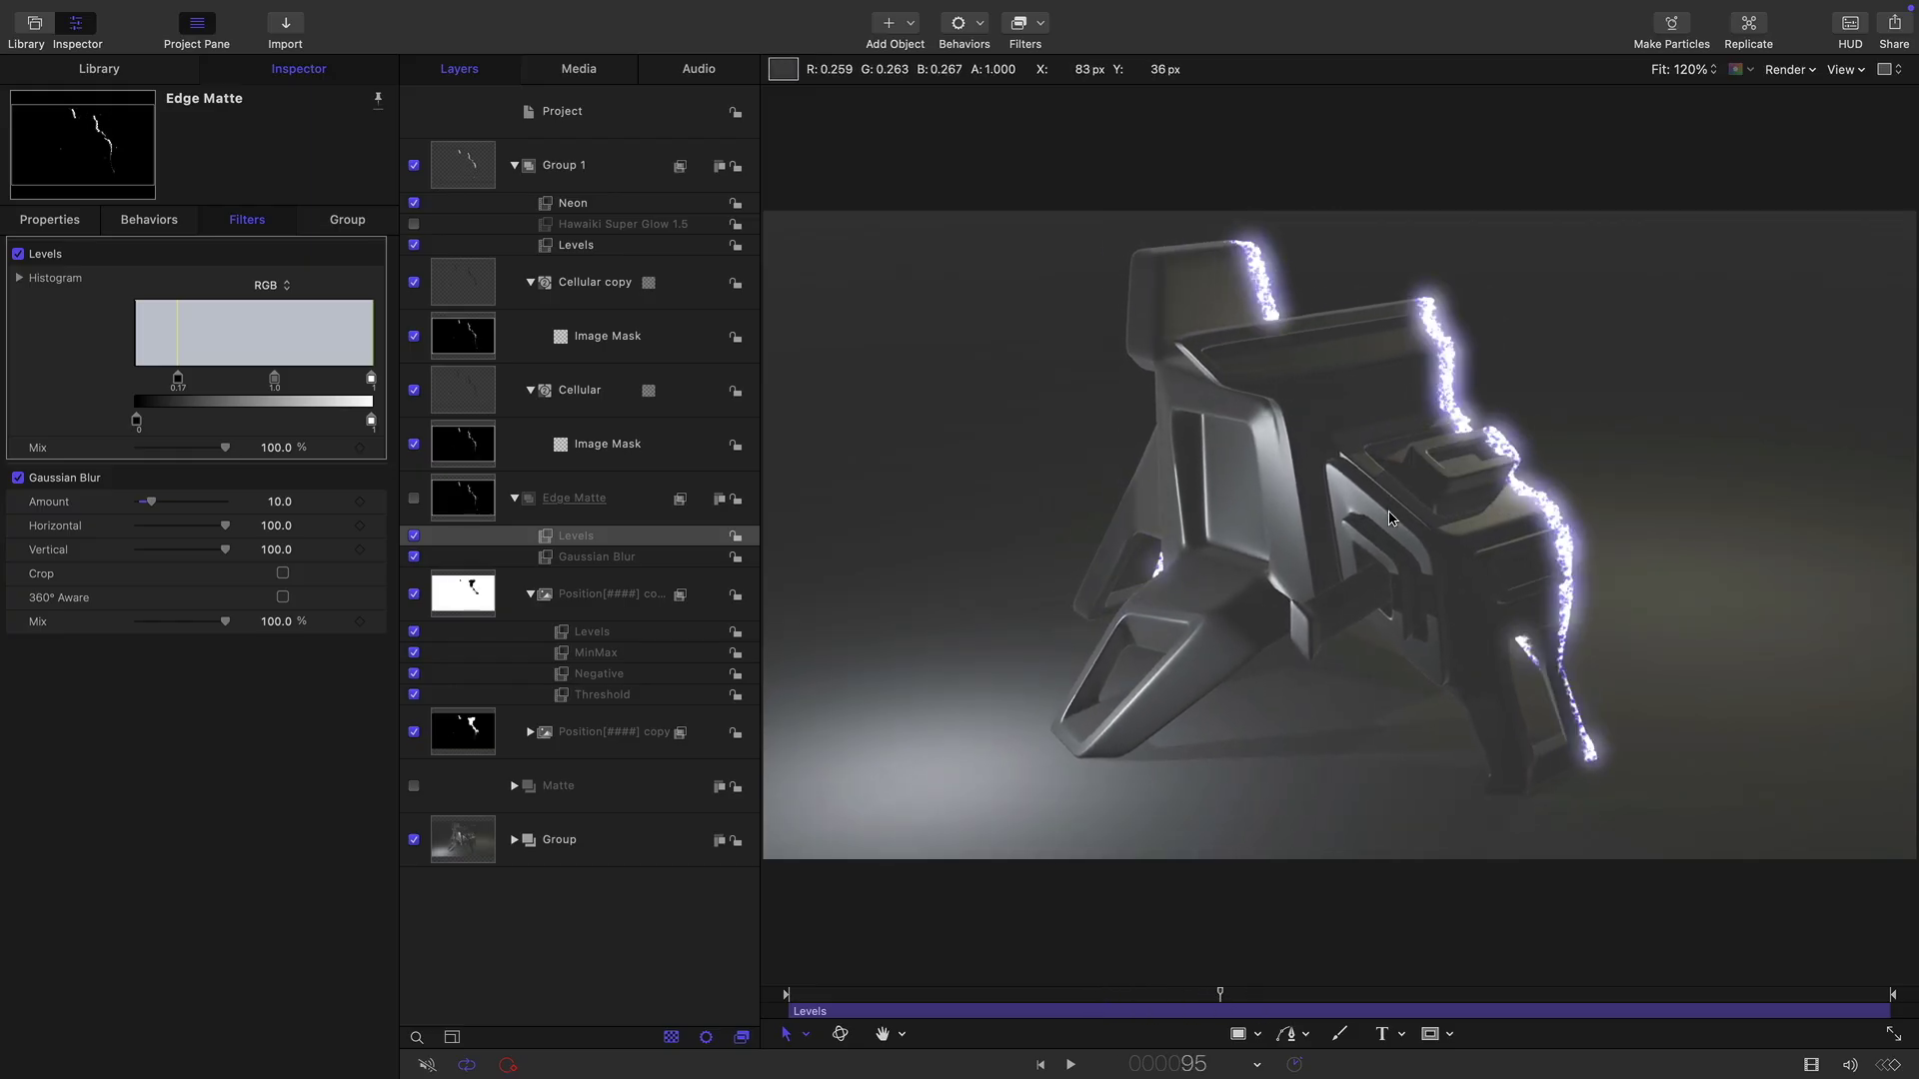